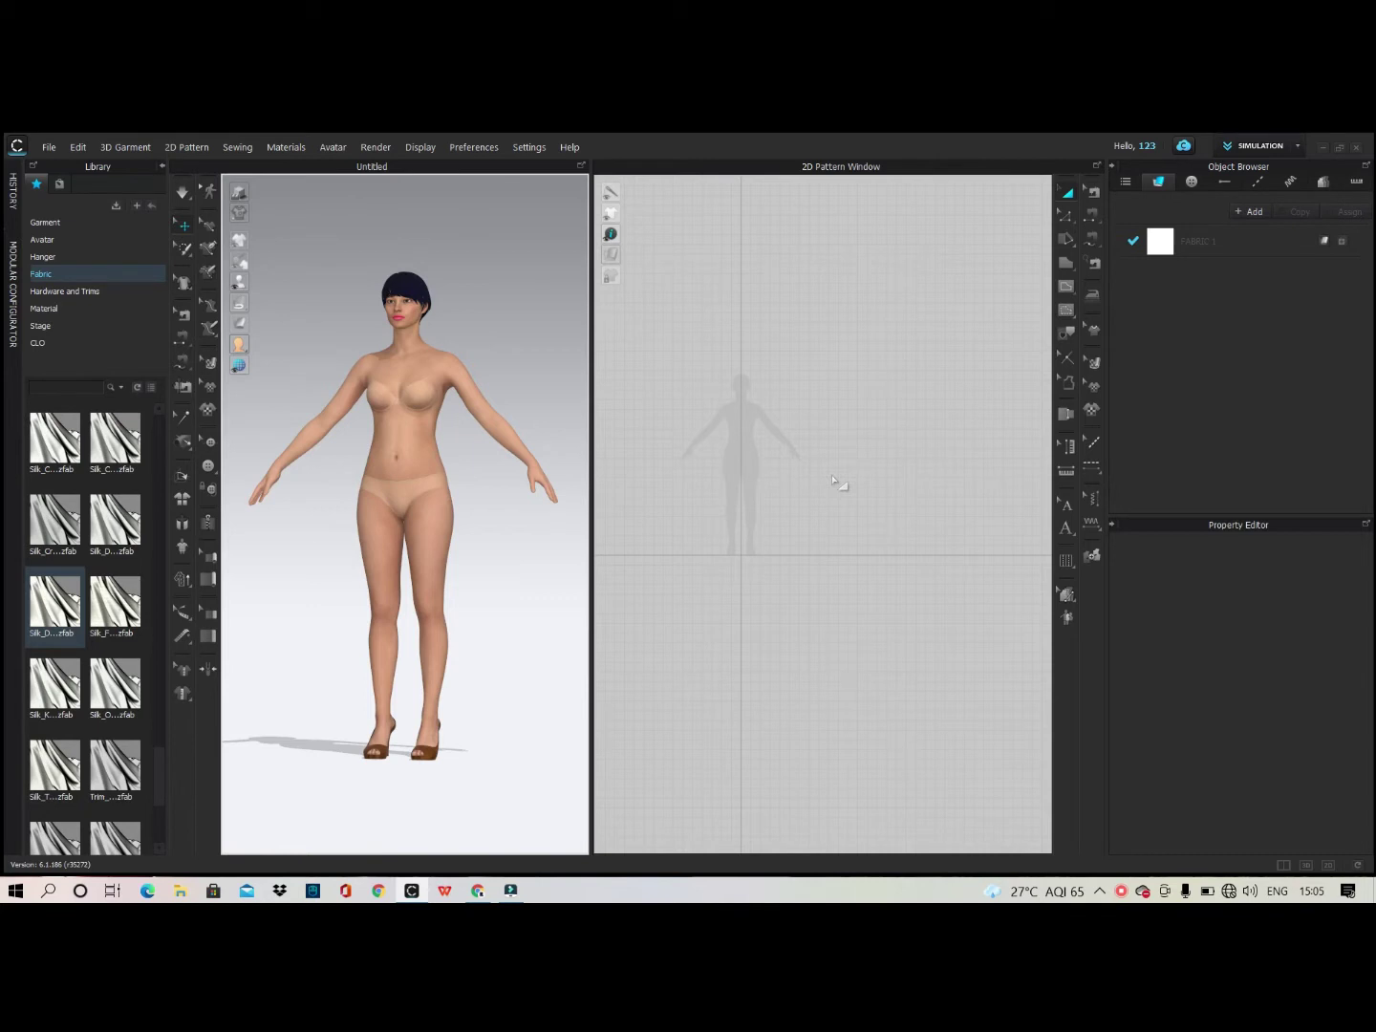
Show only the 2D pattern window and activate the Polygon tool for drawing over the avatar's silhouette.
scroll(741, 422, "up", 5)
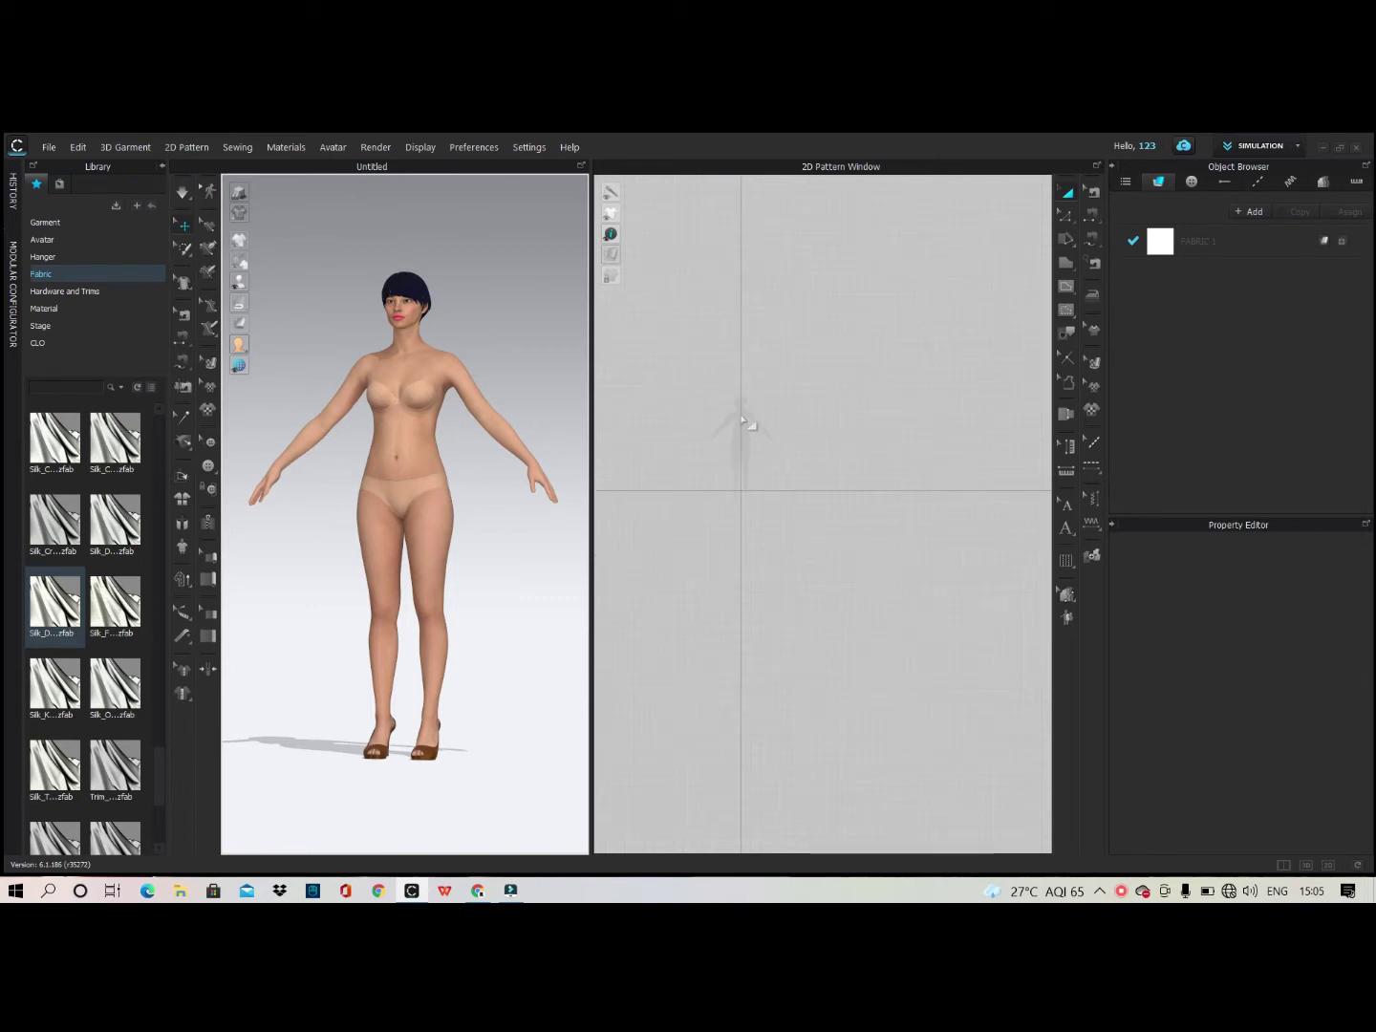
scroll(392, 470, "down", 3)
scroll(449, 420, "up", 4)
scroll(444, 421, "up", 4)
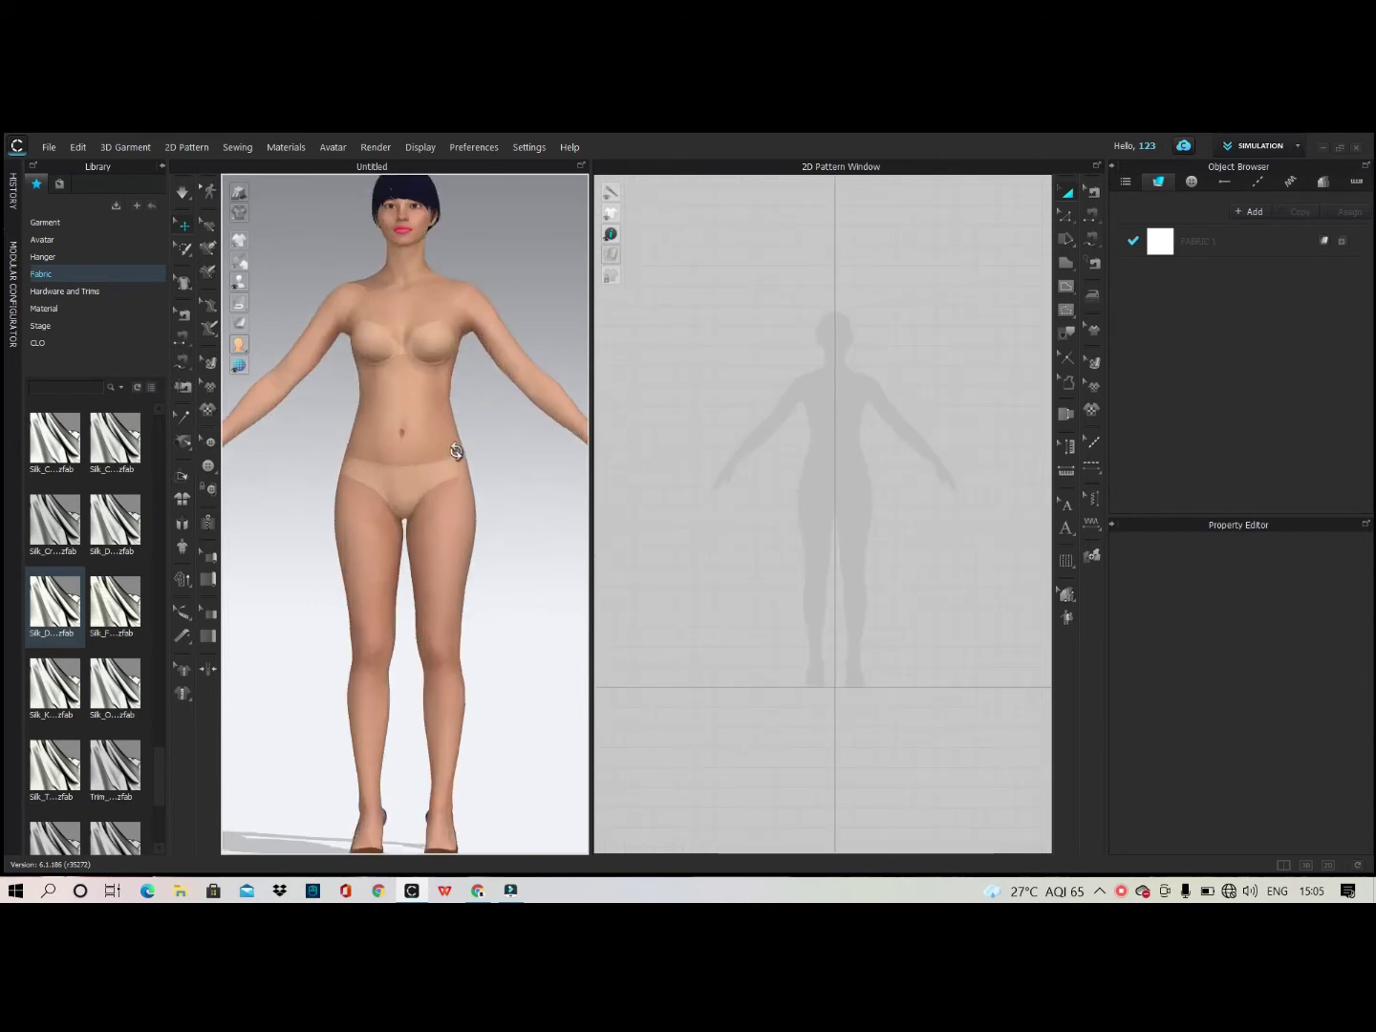
scroll(440, 451, "down", 2)
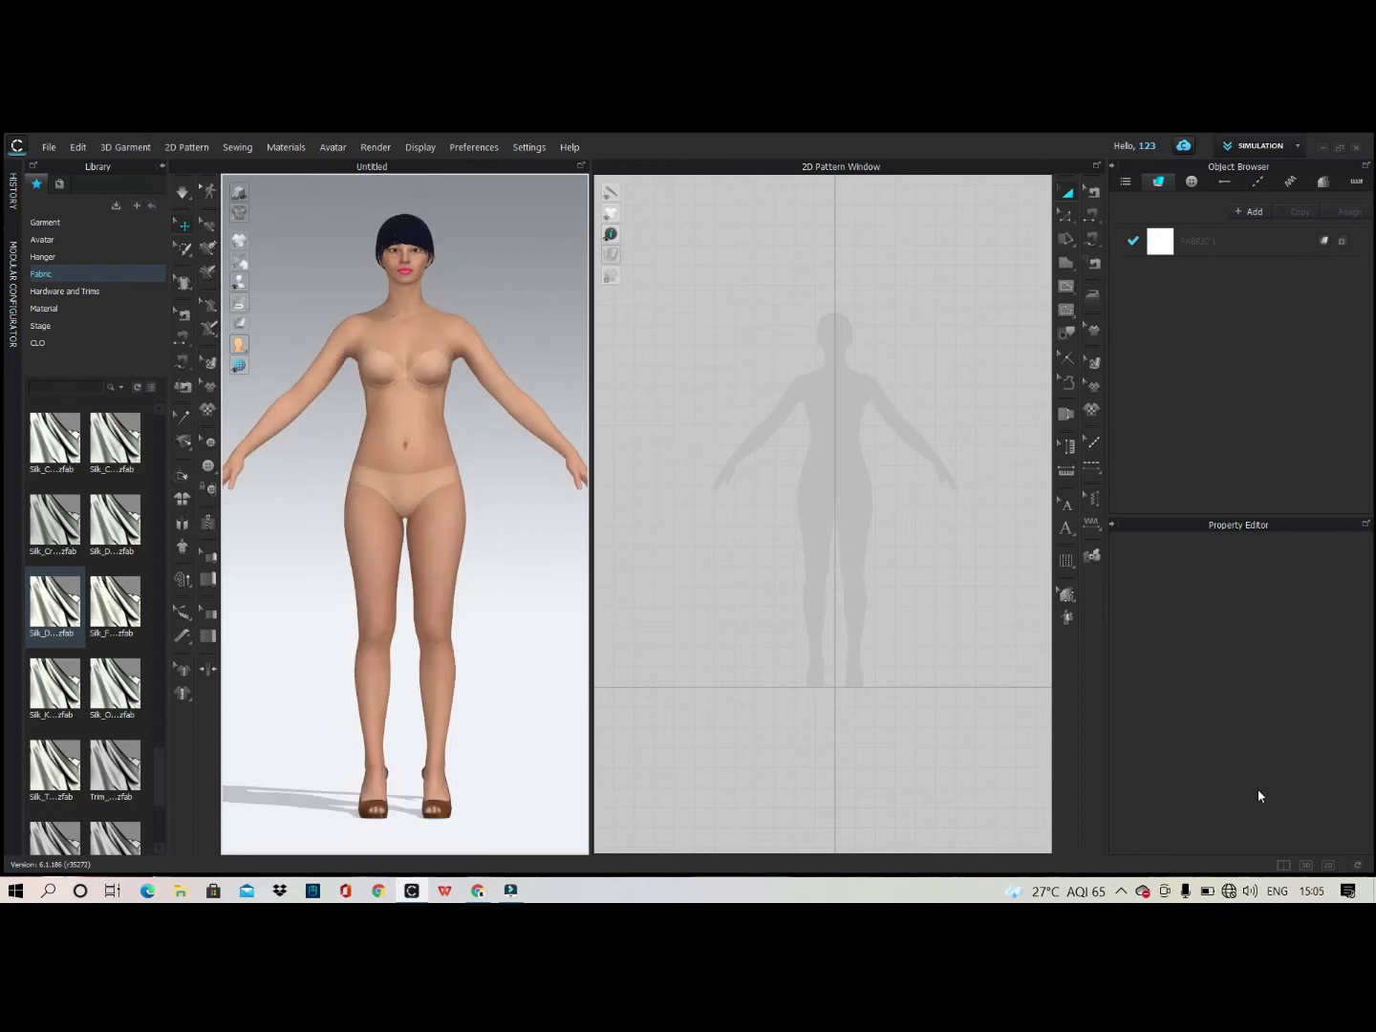
left_click(1330, 864)
scroll(602, 306, "down", 2)
scroll(602, 329, "up", 4)
scroll(684, 447, "down", 3)
scroll(612, 411, "up", 2)
scroll(445, 329, "up", 3)
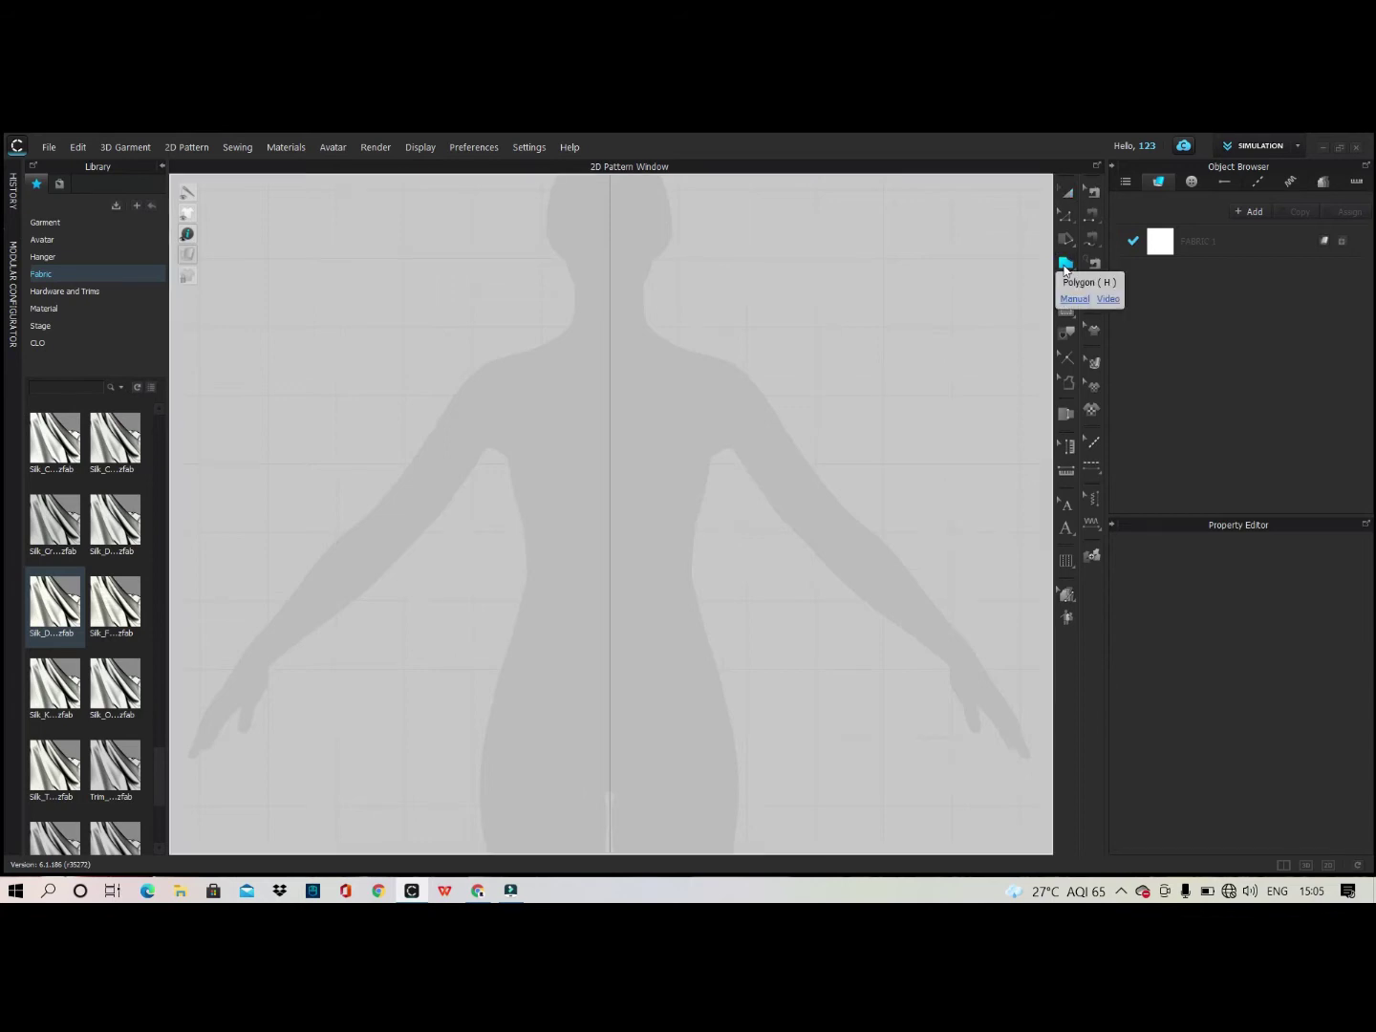
left_click(1064, 268)
left_click(1108, 266)
scroll(734, 361, "down", 2)
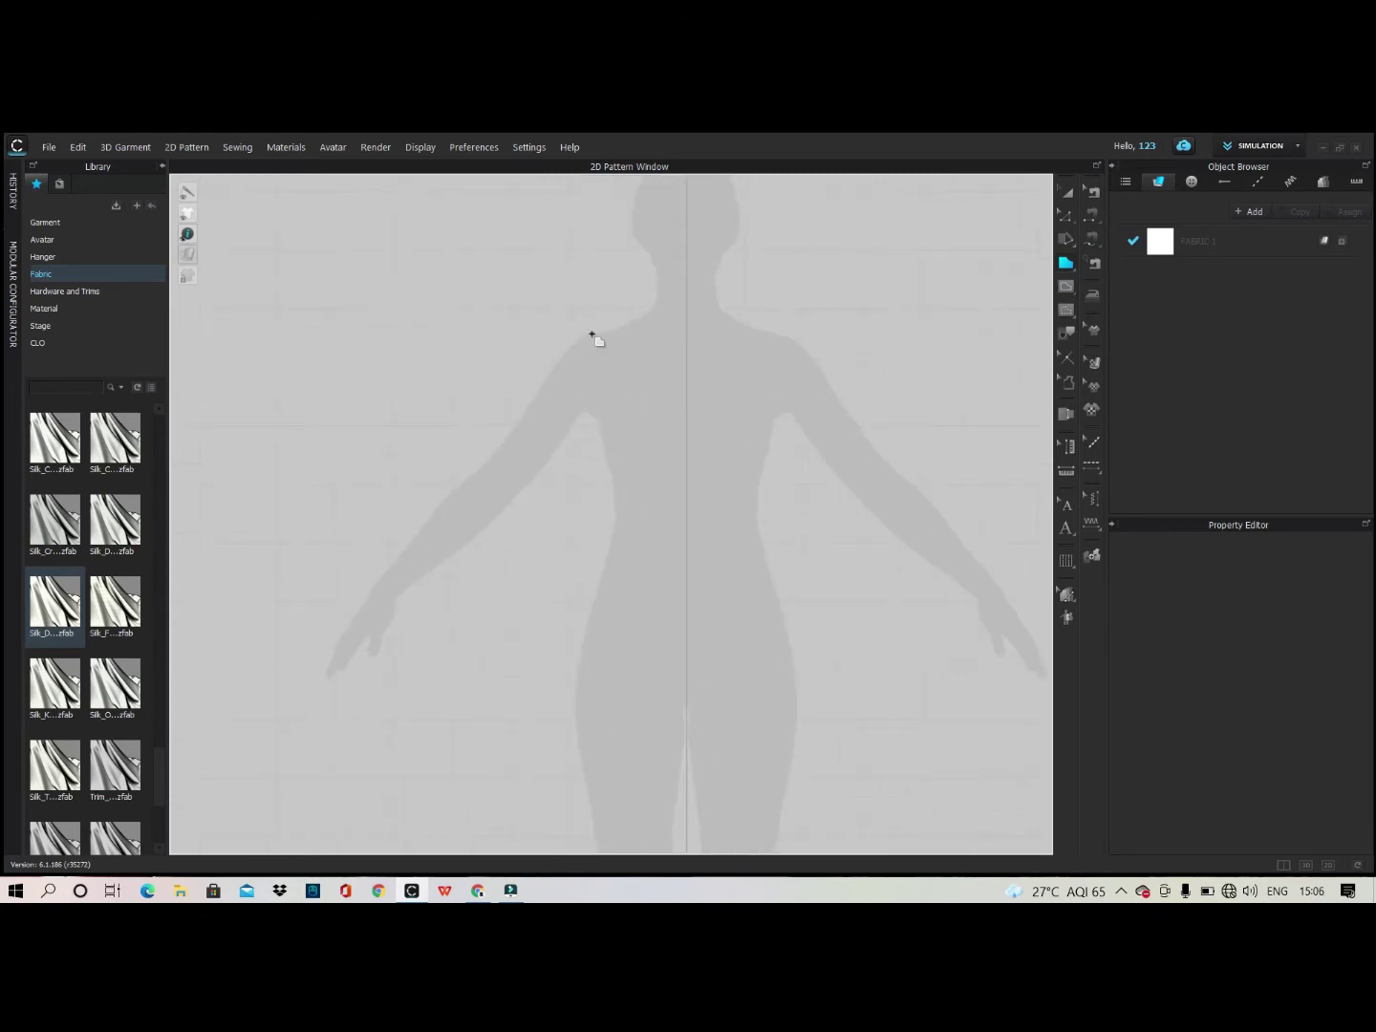
left_click(591, 332)
left_click(523, 257)
left_click_drag(673, 336, 724, 293)
key("Escape")
Draw a curved neckline about 16 cm long from the shoulder to the body's centre line, then a straight centre edge about 86 cm down.
left_click(599, 328)
mouse_move(688, 356)
left_mouse_down()
mouse_move(735, 355)
mouse_move(685, 359)
left_mouse_up()
scroll(660, 291, "down", 1)
scroll(651, 523, "down", 1)
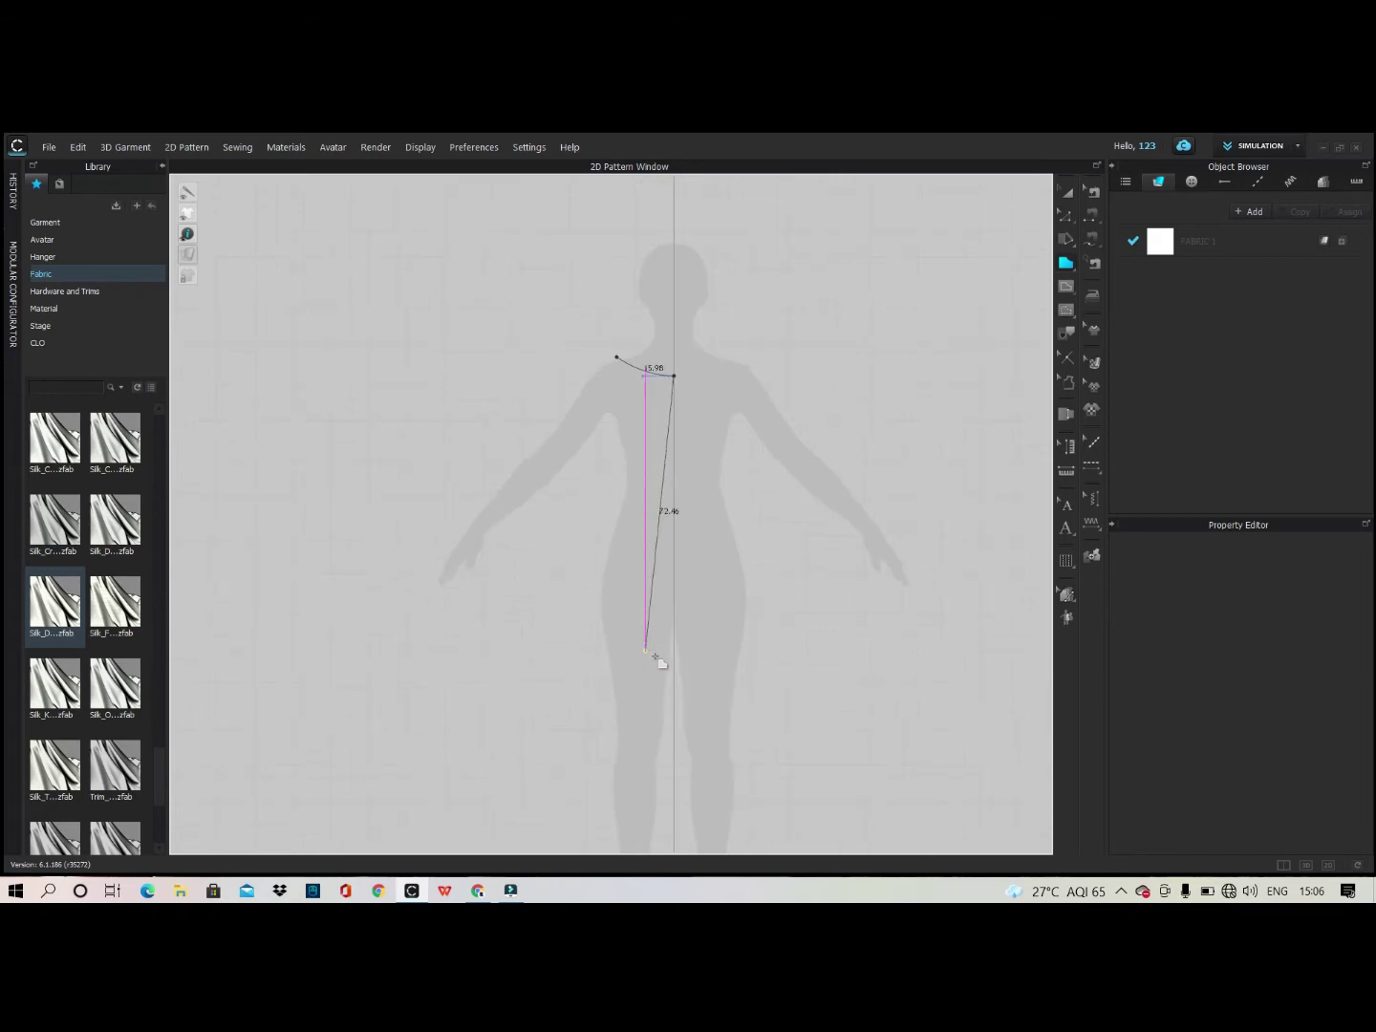
left_click(674, 705)
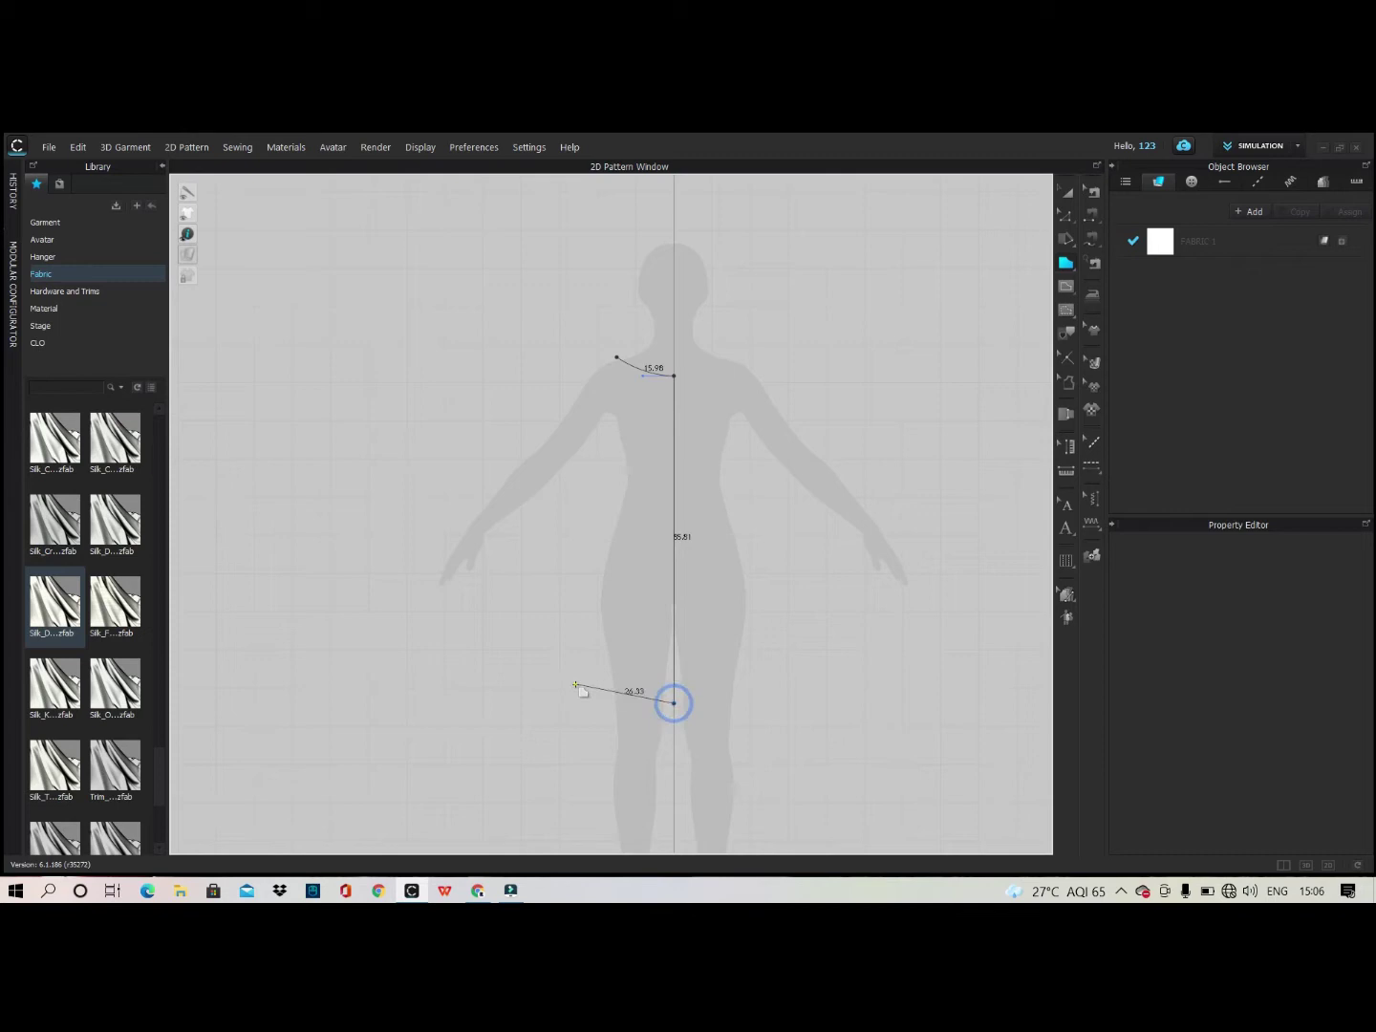
Continue the outline with a hem about 24 cm wide and a side seam curving through the waist up to the underarm.
left_click(583, 696)
left_click_drag(597, 533, 613, 466)
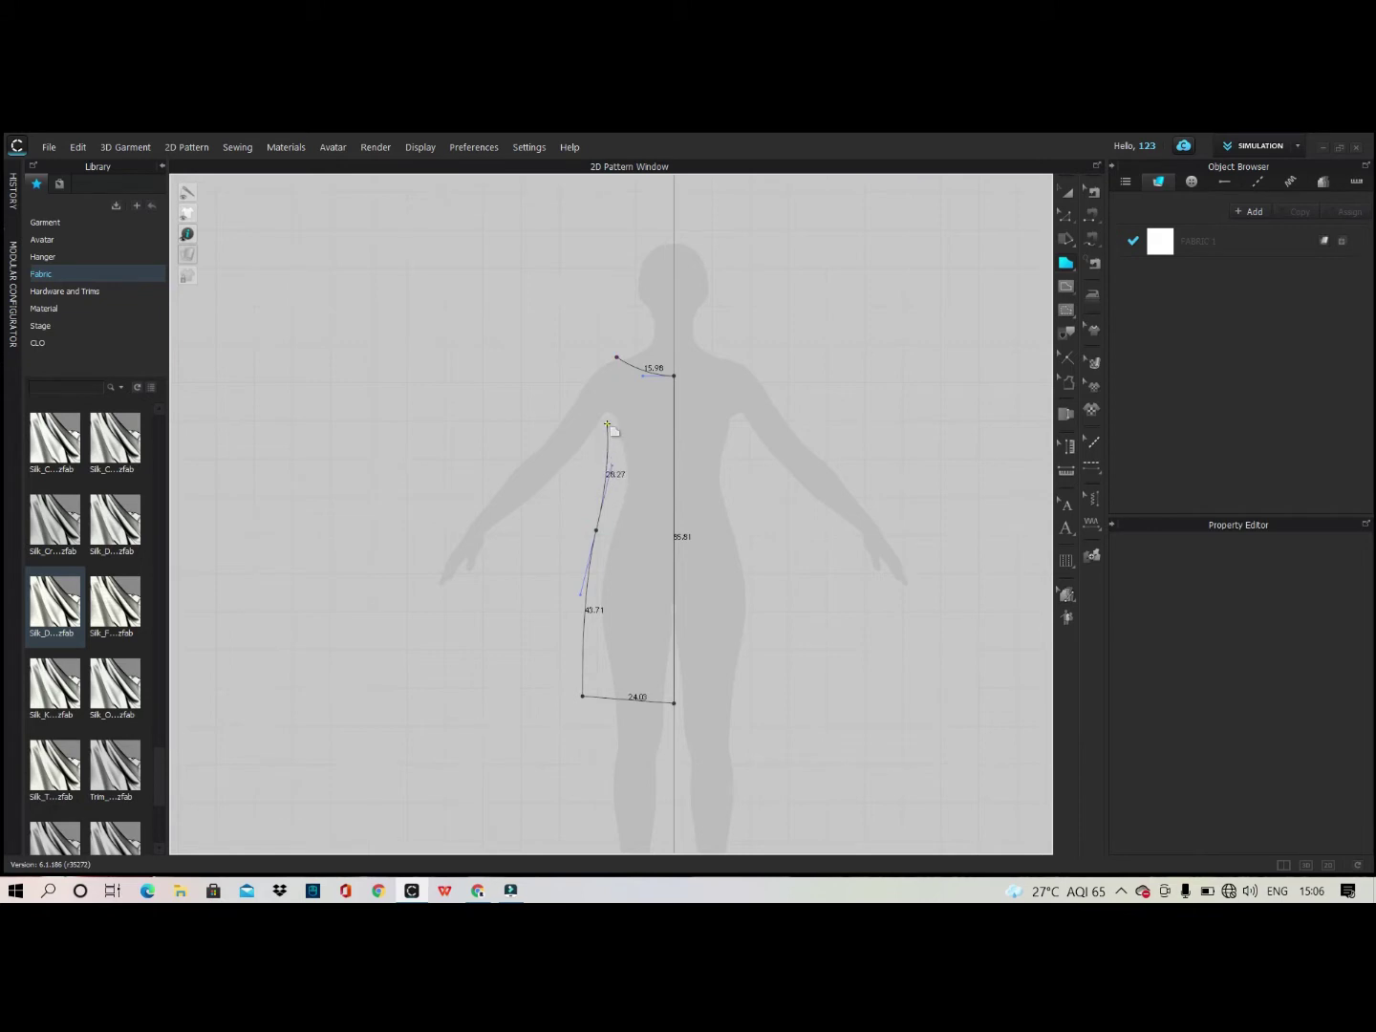
left_click(606, 424)
Add a short sleeve with an opening about 11 cm long and close the half-dress outline at the neckline's shoulder point.
left_click(595, 433)
left_click(568, 402)
left_click(616, 359)
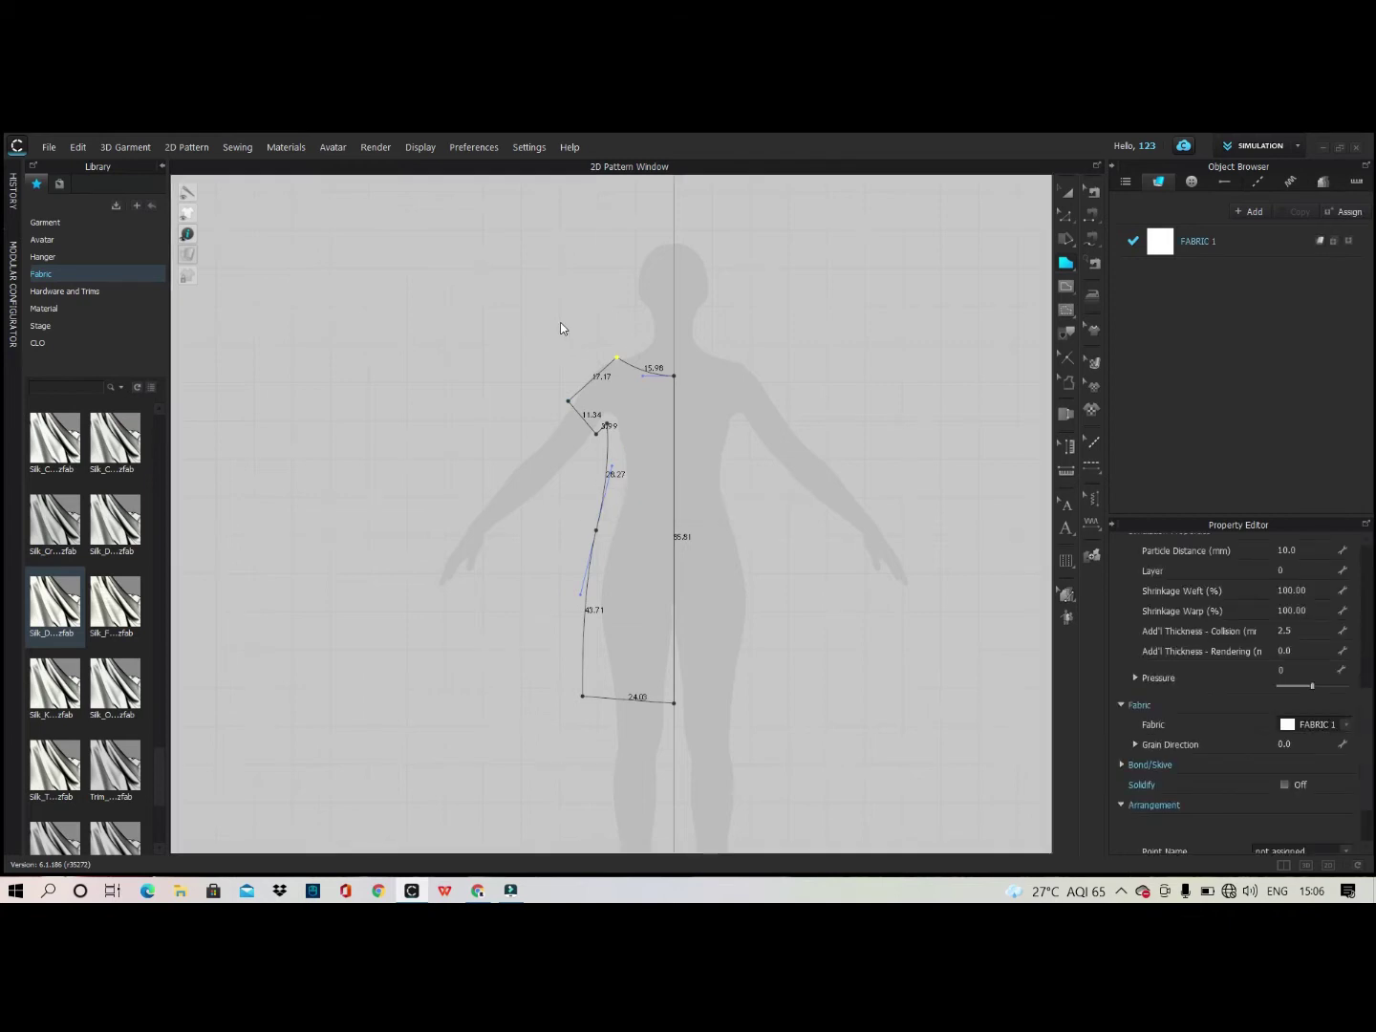
Curve the top shoulder-to-sleeve edge outward with Edit Curvature to a length of about 17.5 cm.
scroll(561, 327, "down", 3)
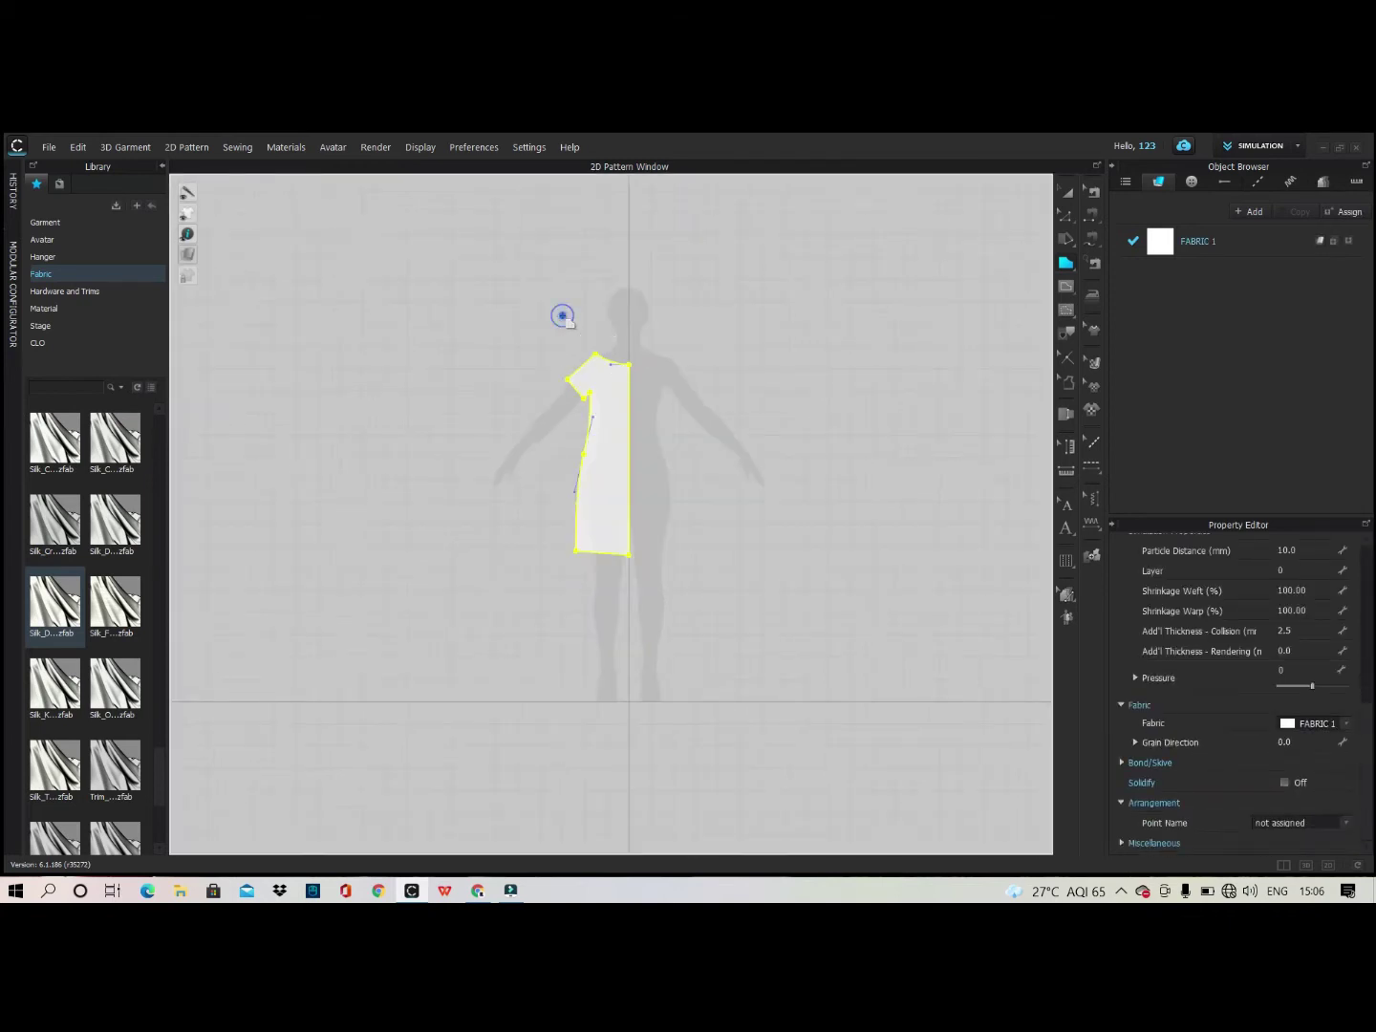
scroll(567, 346, "down", 1)
scroll(571, 356, "up", 6)
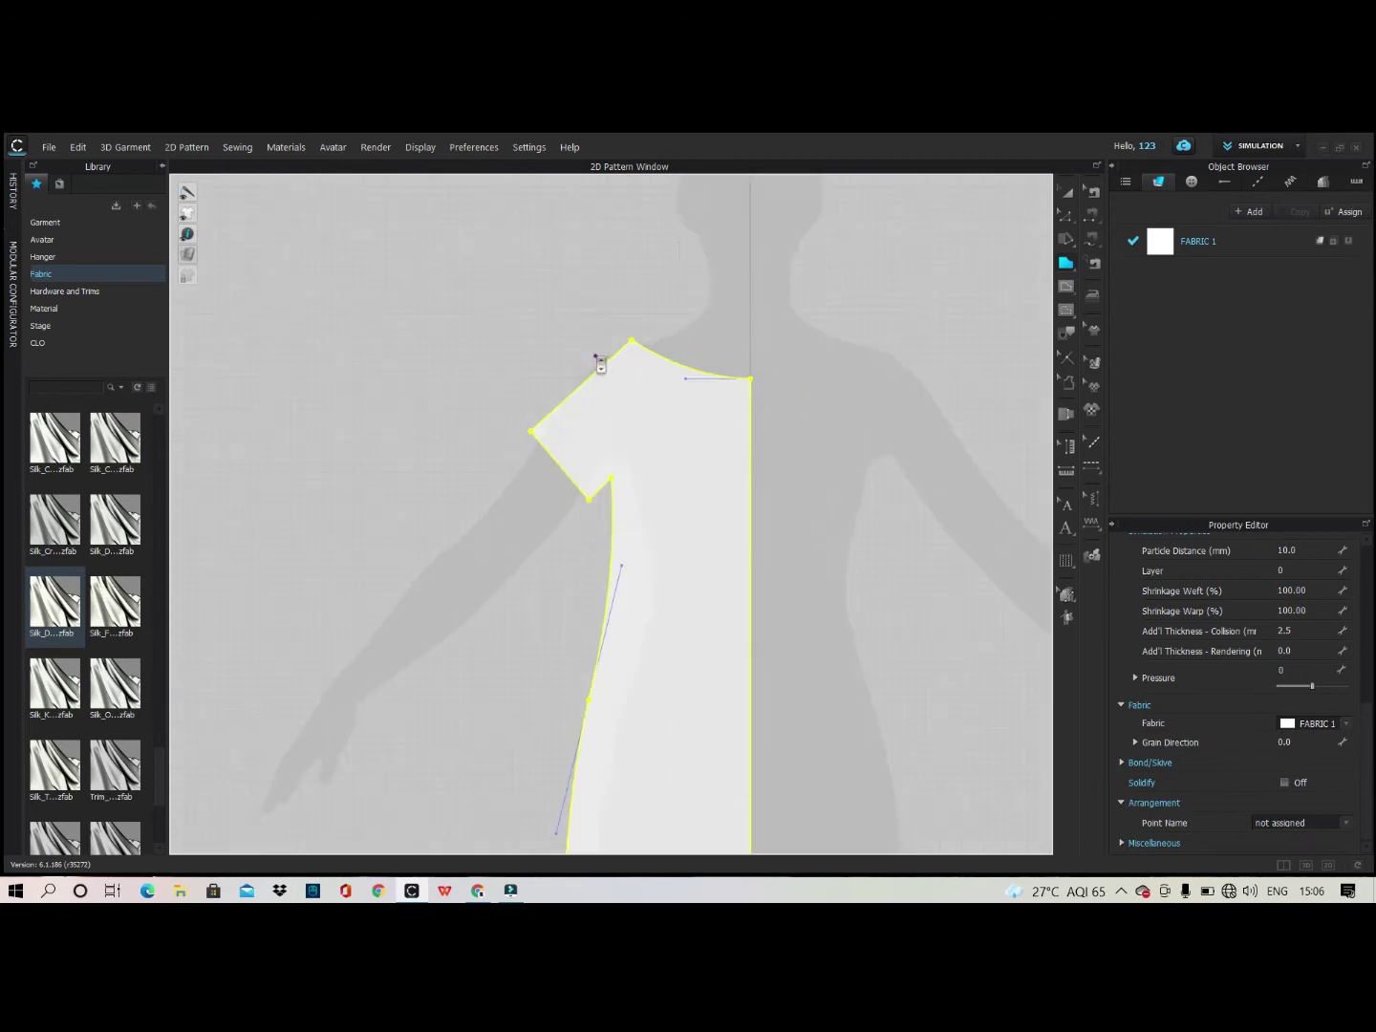
left_click(594, 377)
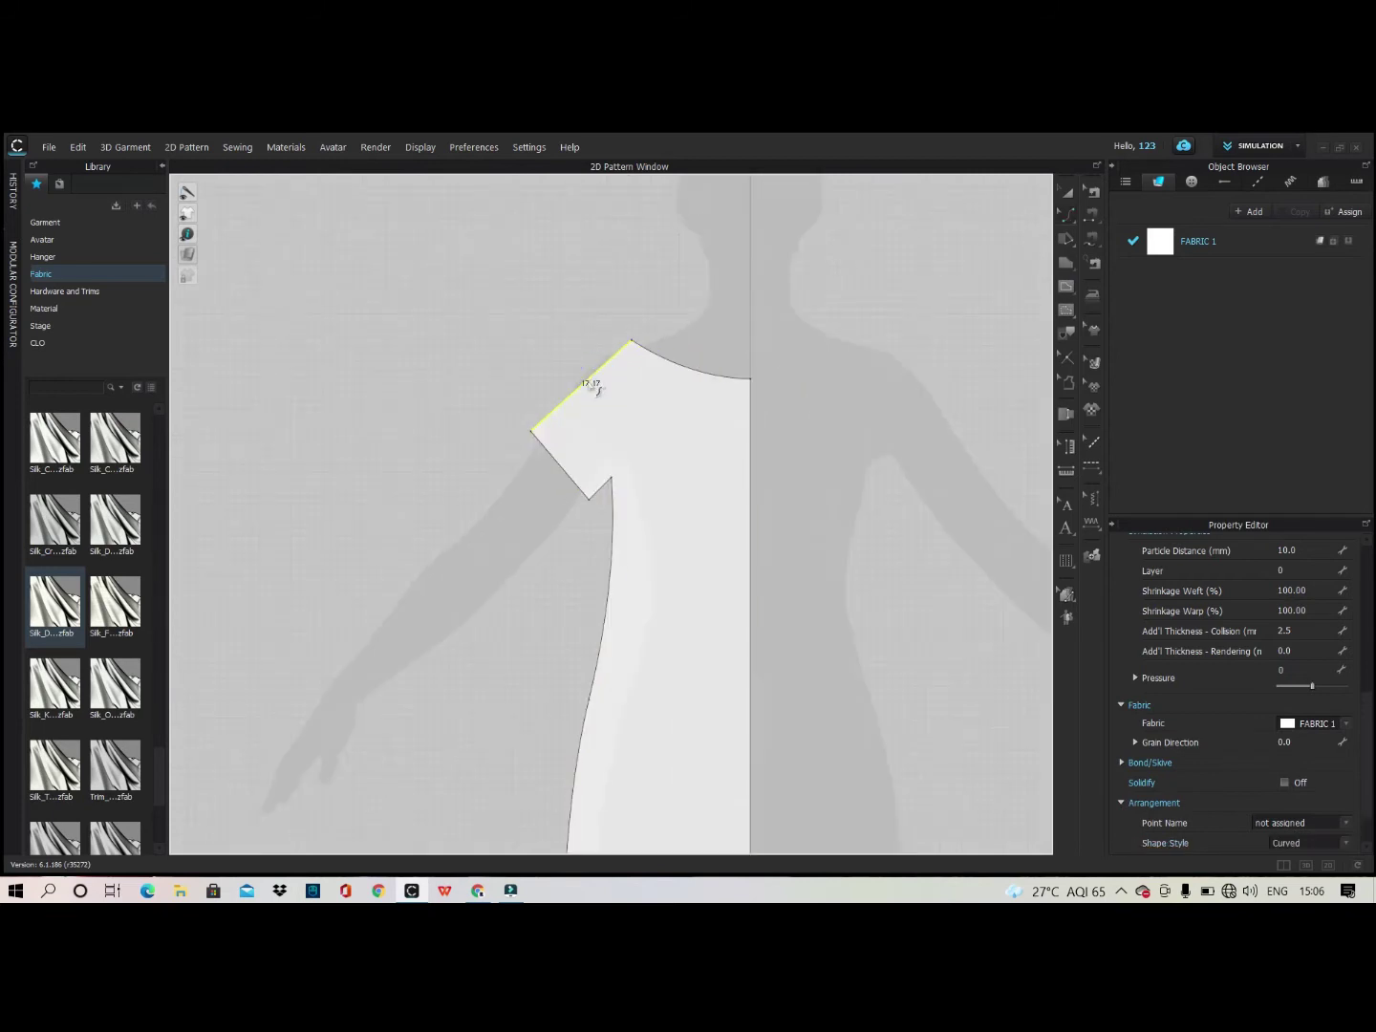
left_click(1066, 217)
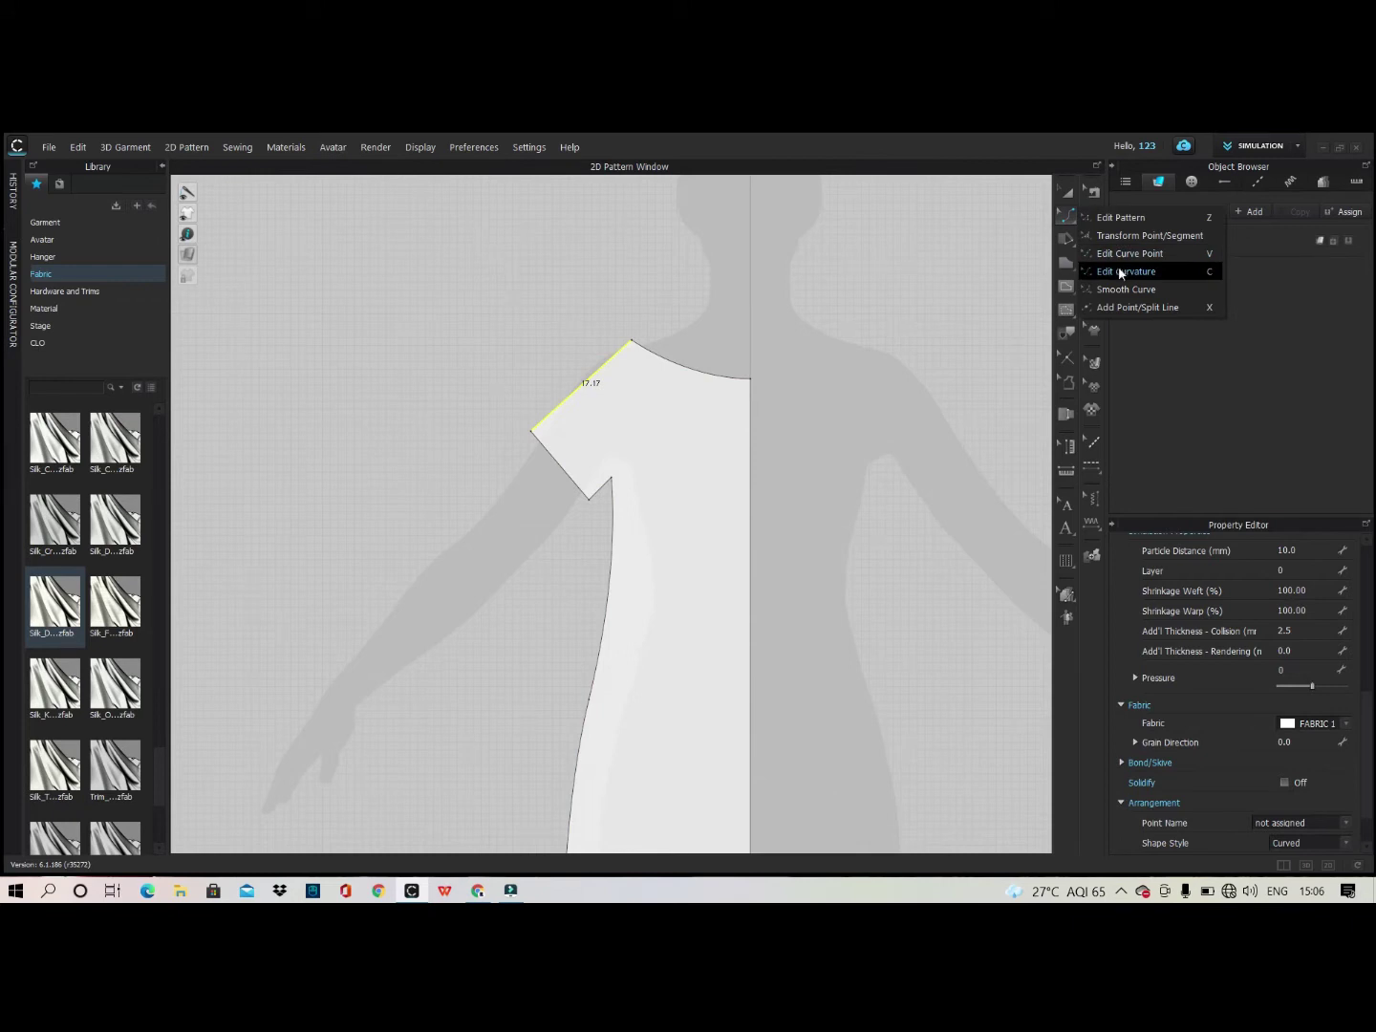
left_click(1162, 273)
left_click(588, 379)
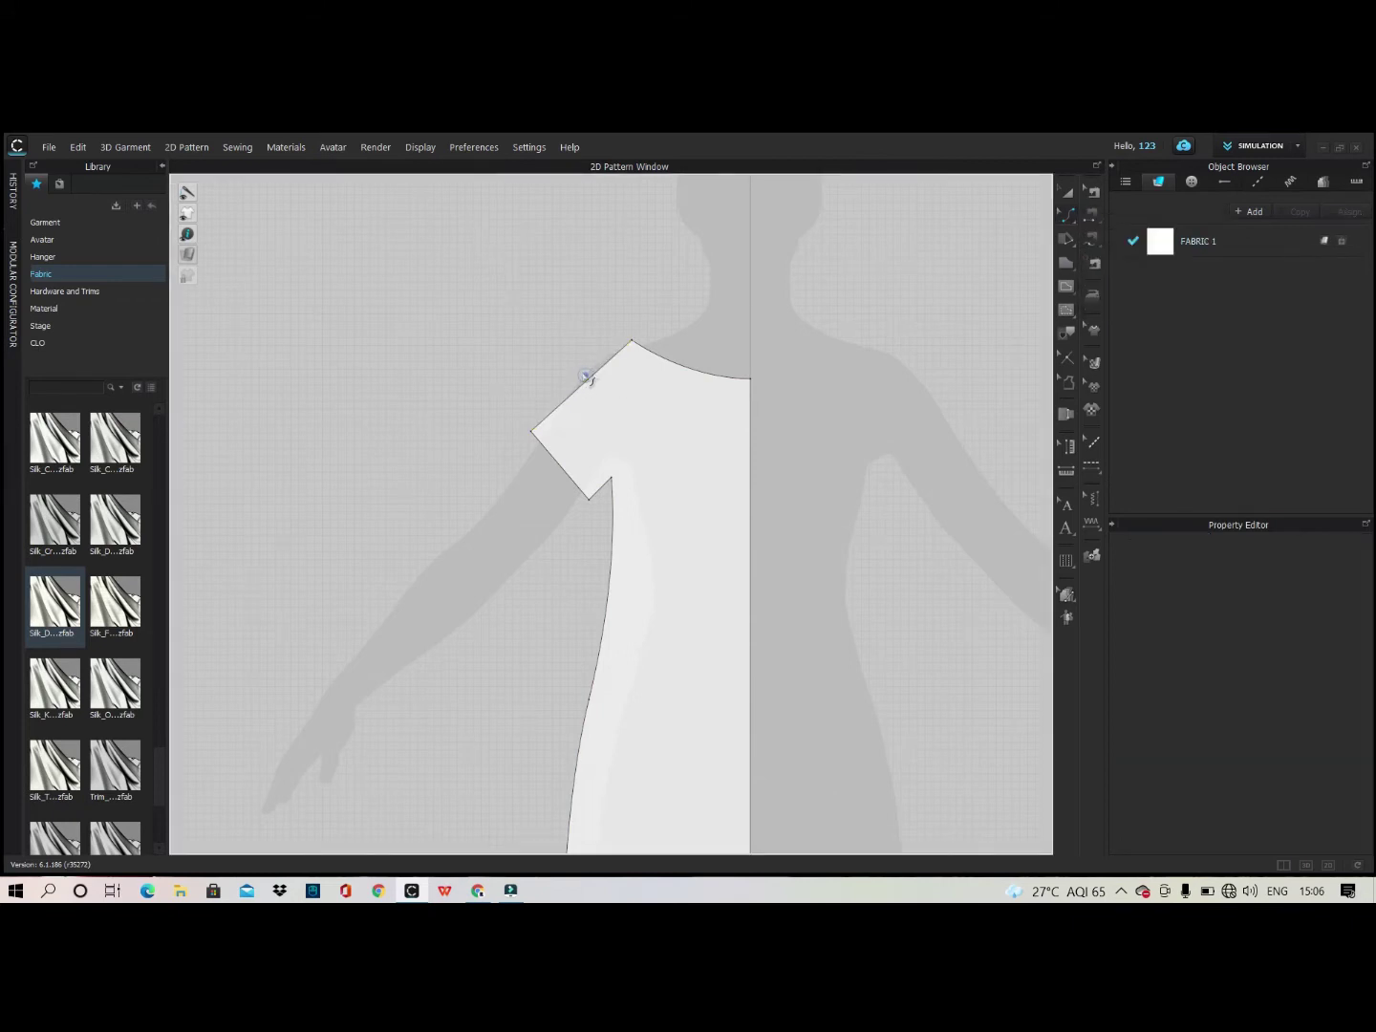
left_click(589, 378)
mouse_move(592, 381)
left_mouse_down()
mouse_move(584, 371)
mouse_move(596, 377)
left_mouse_up()
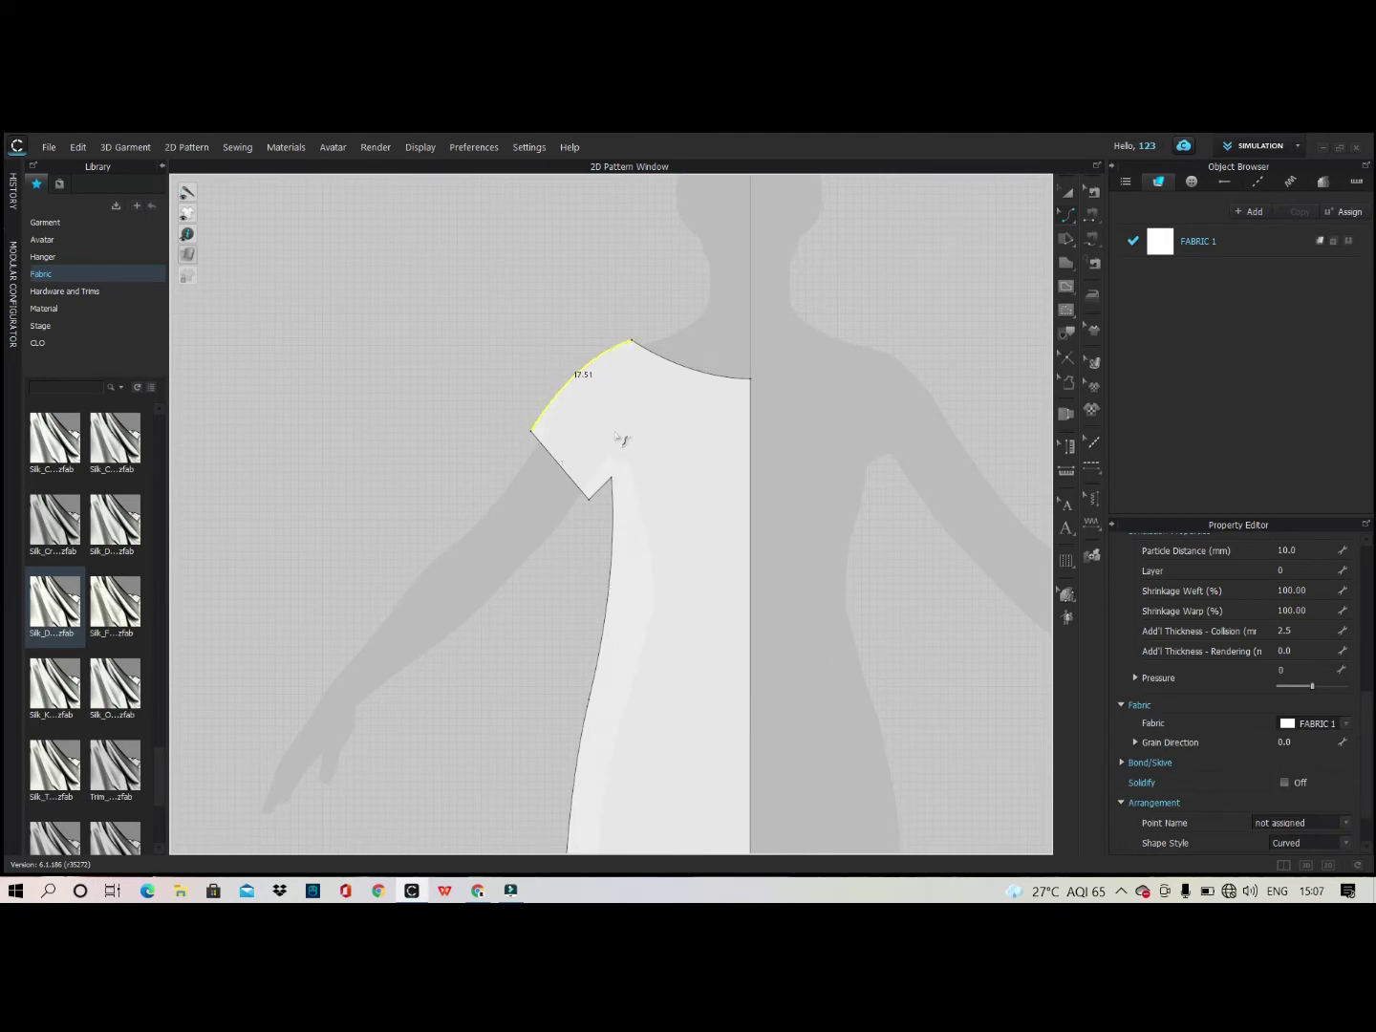
left_click(614, 434)
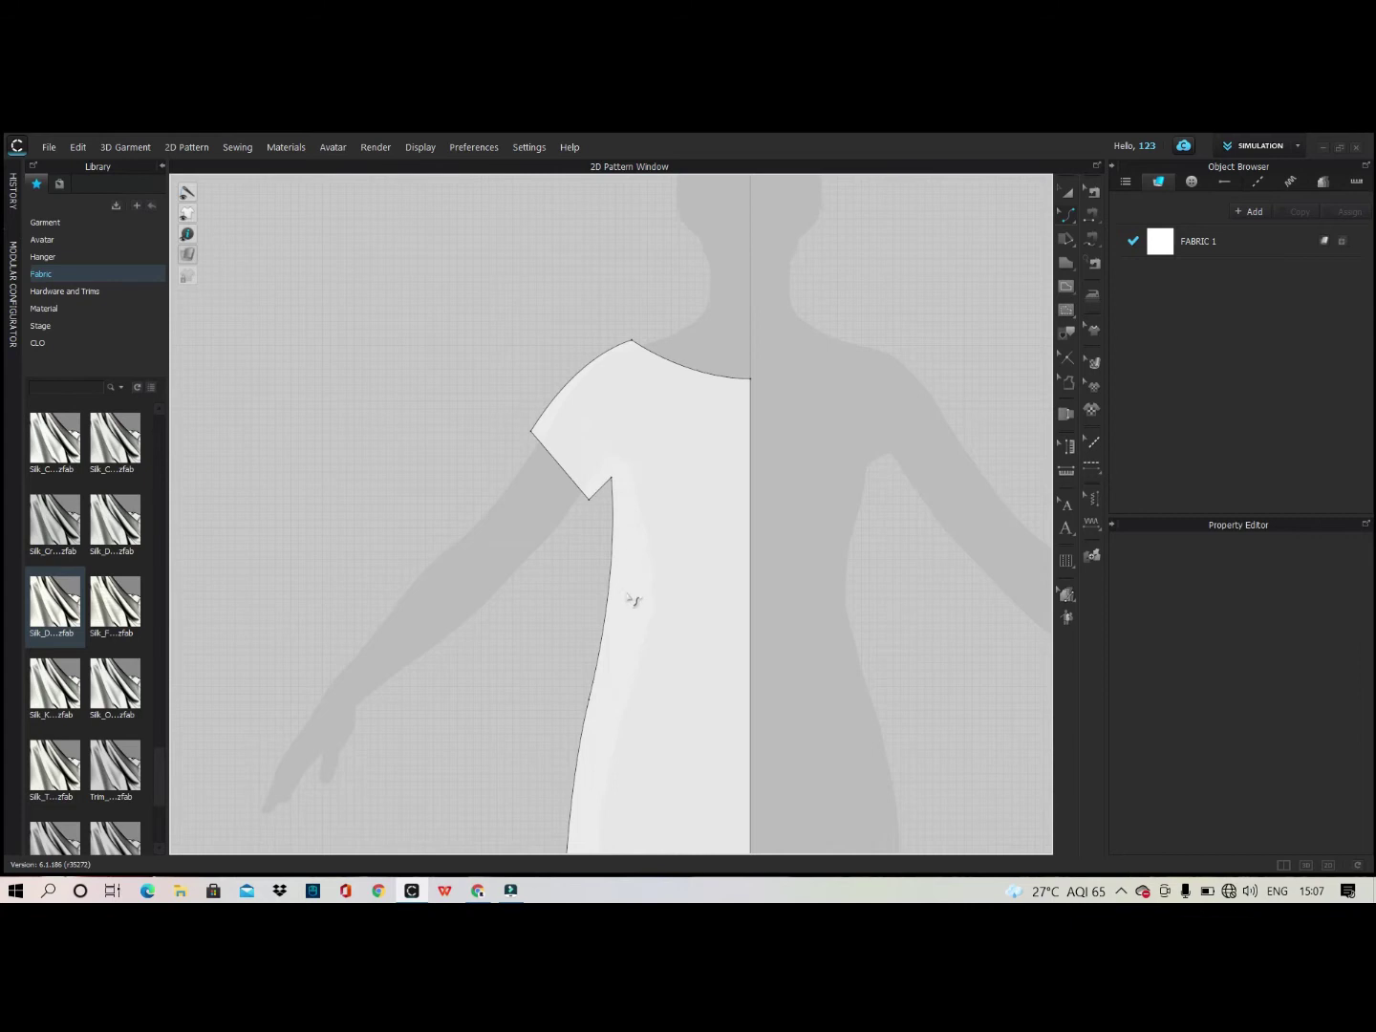
Bend the upper side seam between underarm and waist inward to a length of about 28.7 cm.
scroll(631, 371, "down", 2)
scroll(629, 521, "up", 3)
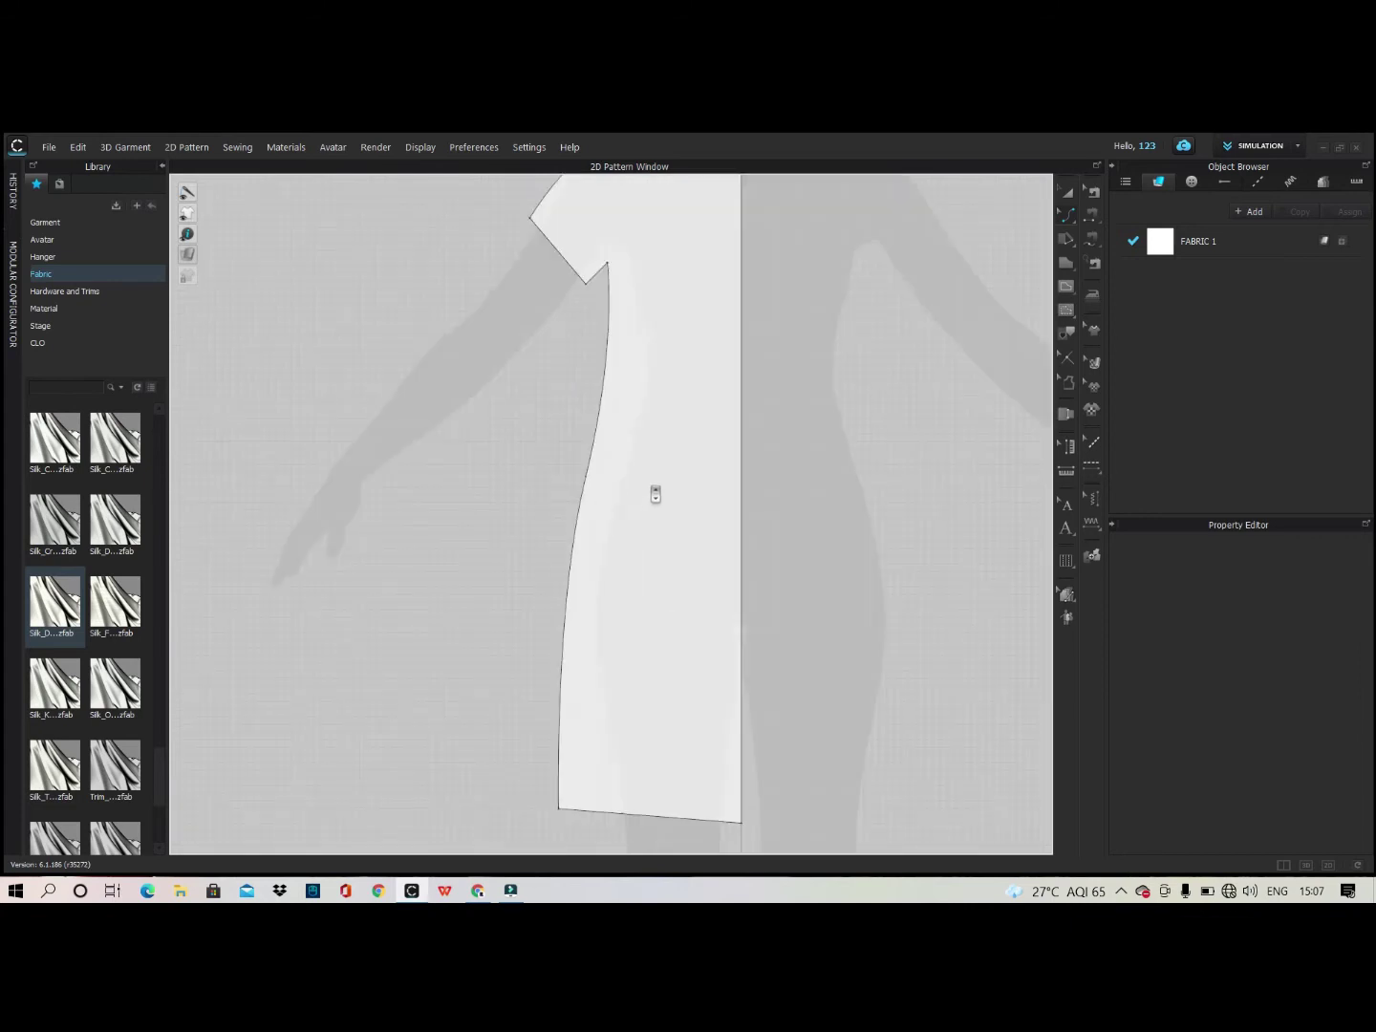
left_click(609, 390)
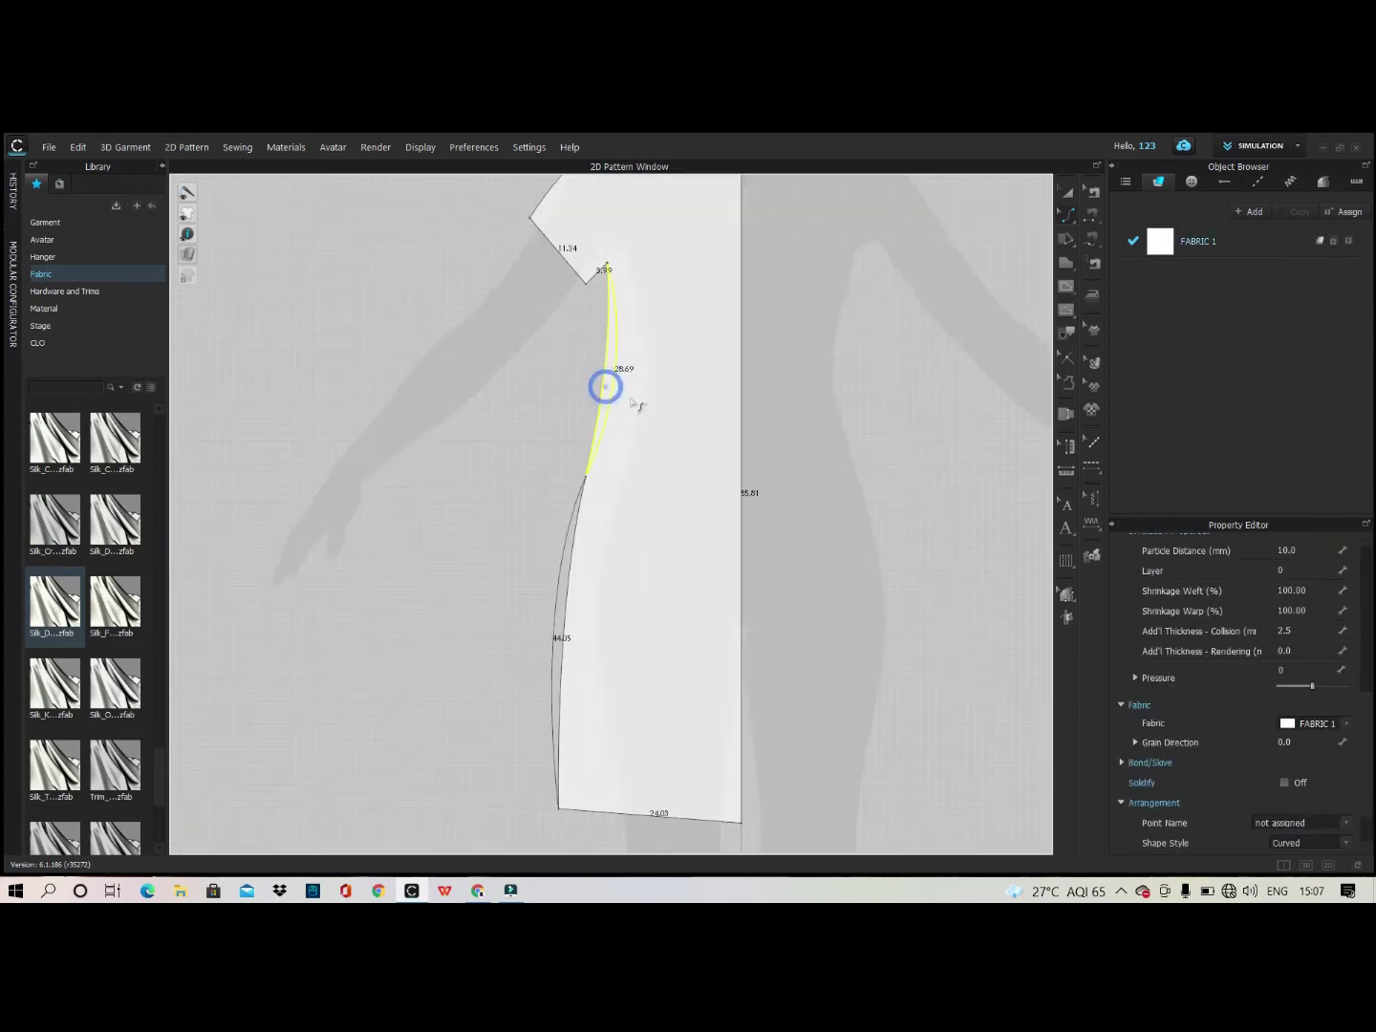
left_click_drag(629, 413, 629, 397)
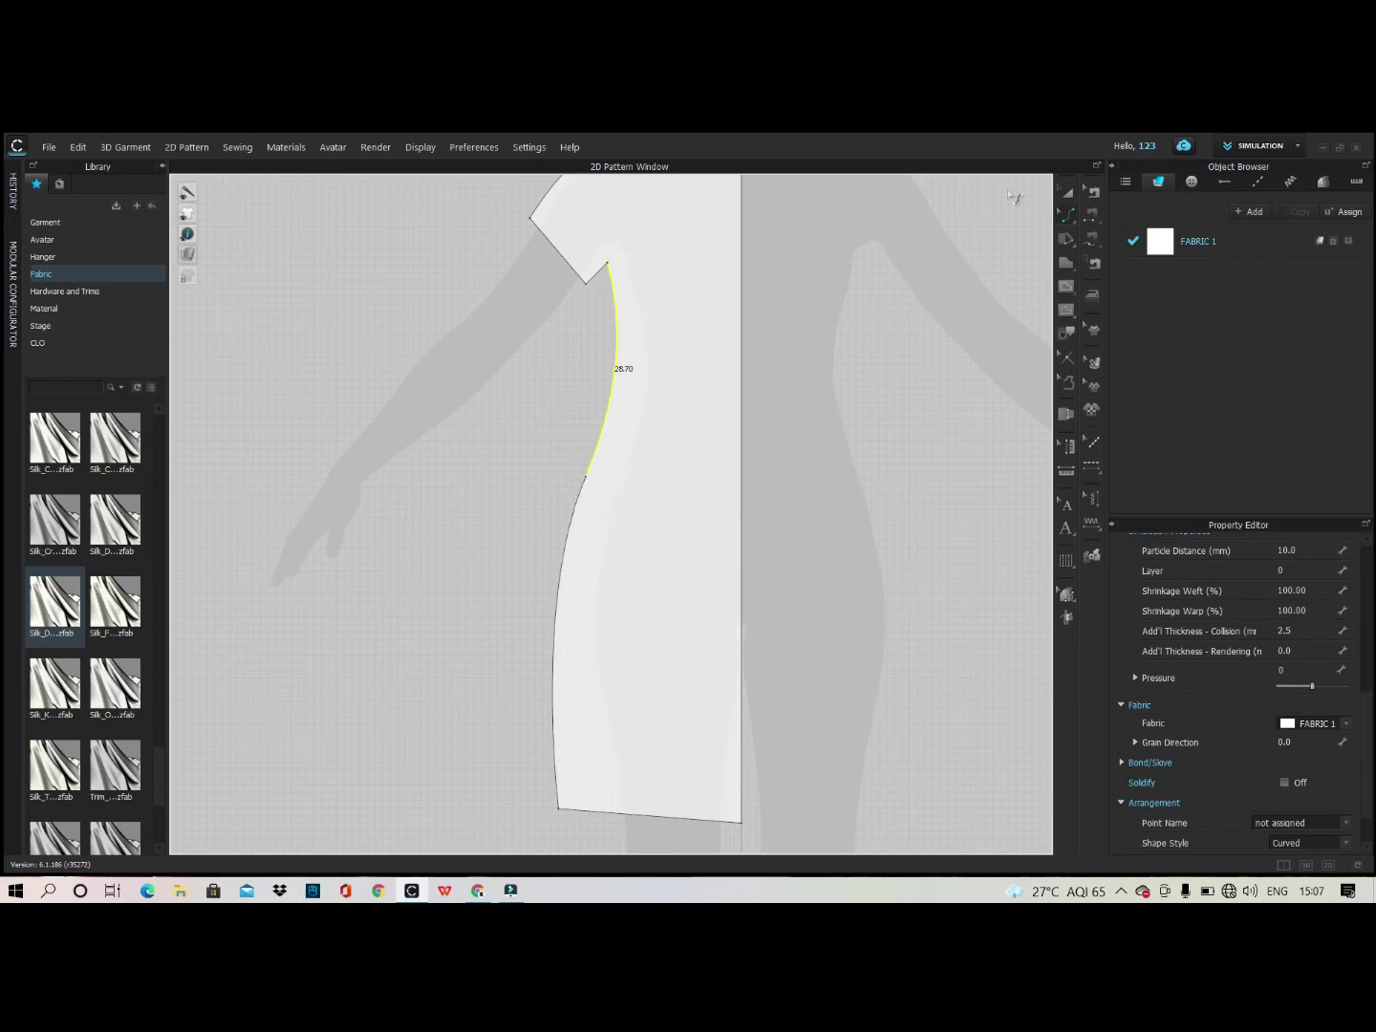
Move the waist point and the side hem corner inward with Edit Pattern, reshaping the side seam's curves.
left_click(1071, 221)
left_click(1098, 221)
left_click(586, 476)
left_click_drag(586, 477, 628, 488)
left_click_drag(666, 363, 658, 376)
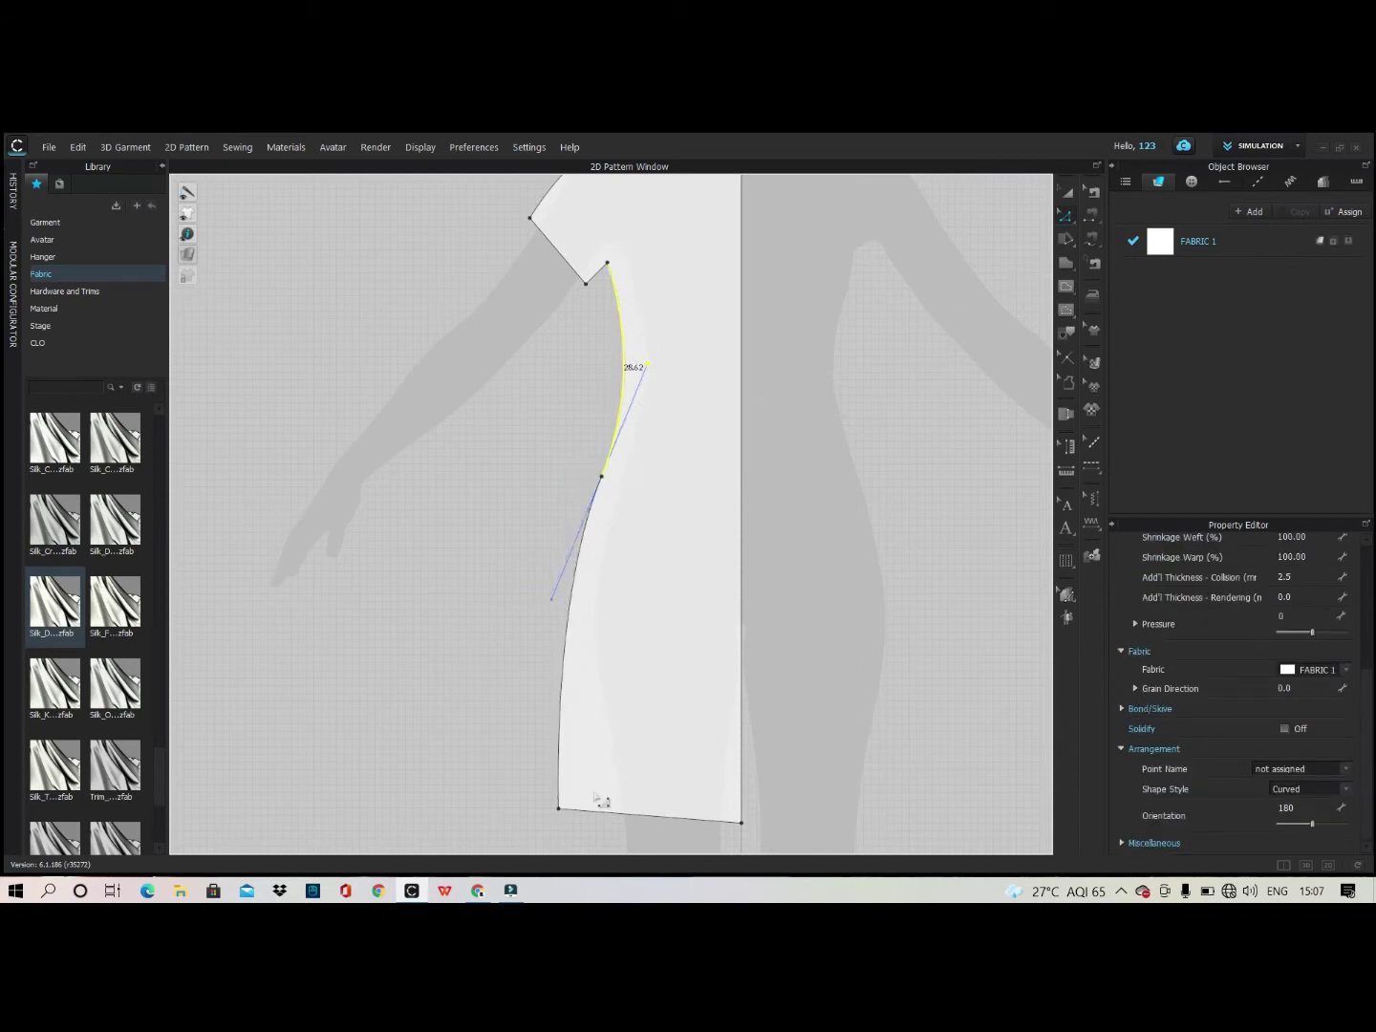
left_click_drag(560, 811, 592, 816)
left_click_drag(576, 622, 550, 593)
Curve the hem slightly downward to a length of about 21.4 cm.
scroll(623, 468, "down", 2)
scroll(635, 498, "down", 2)
scroll(630, 501, "up", 3)
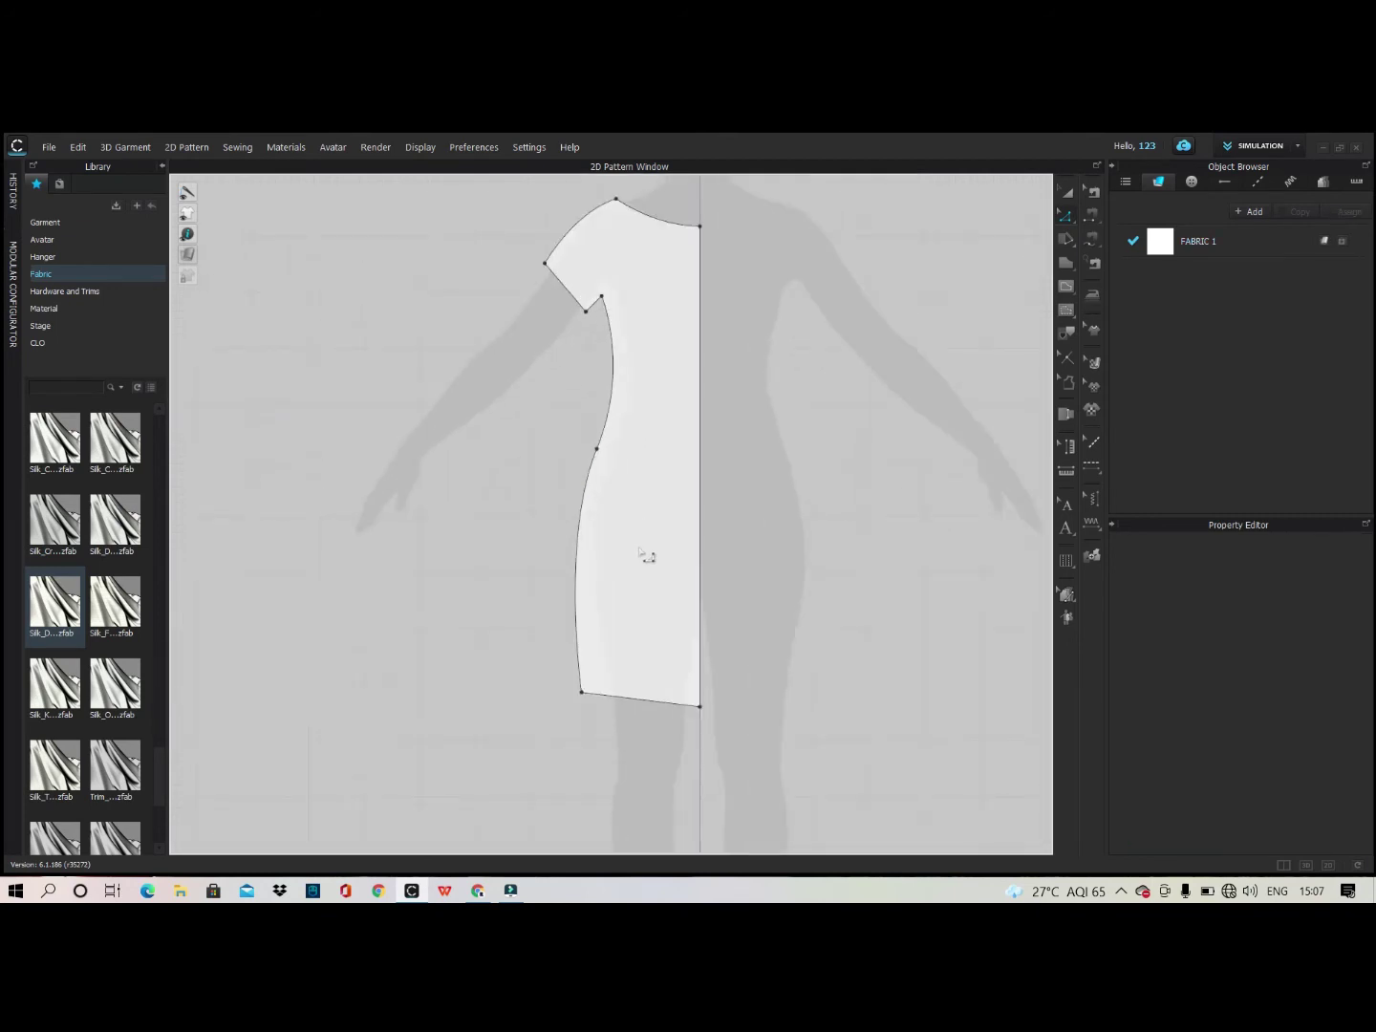
scroll(642, 502, "down", 2)
scroll(683, 523, "up", 3)
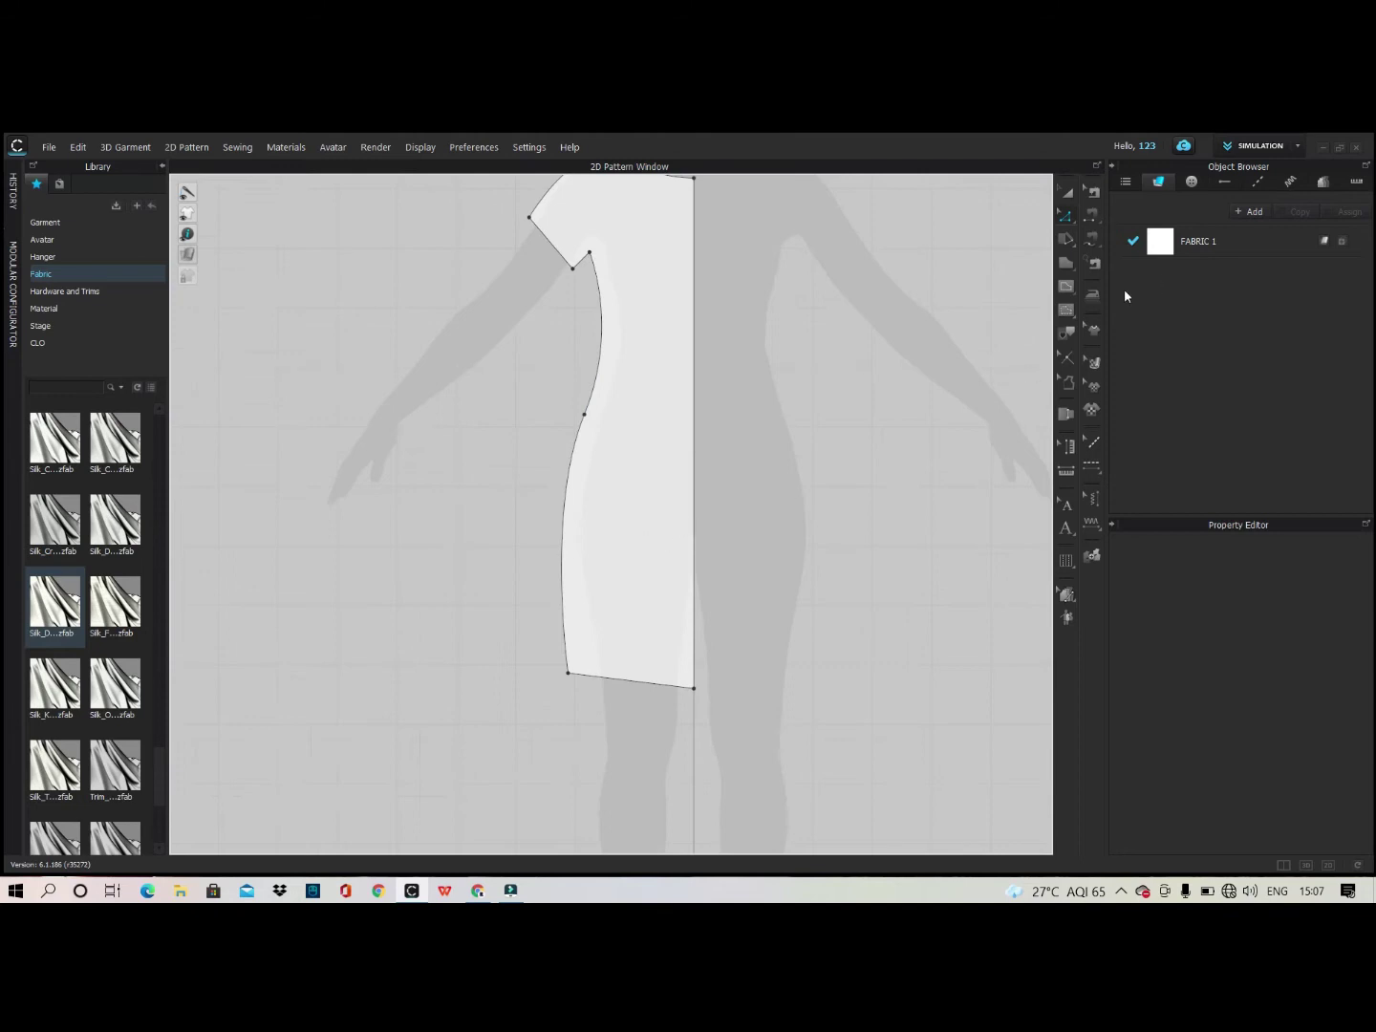
left_click(1066, 216)
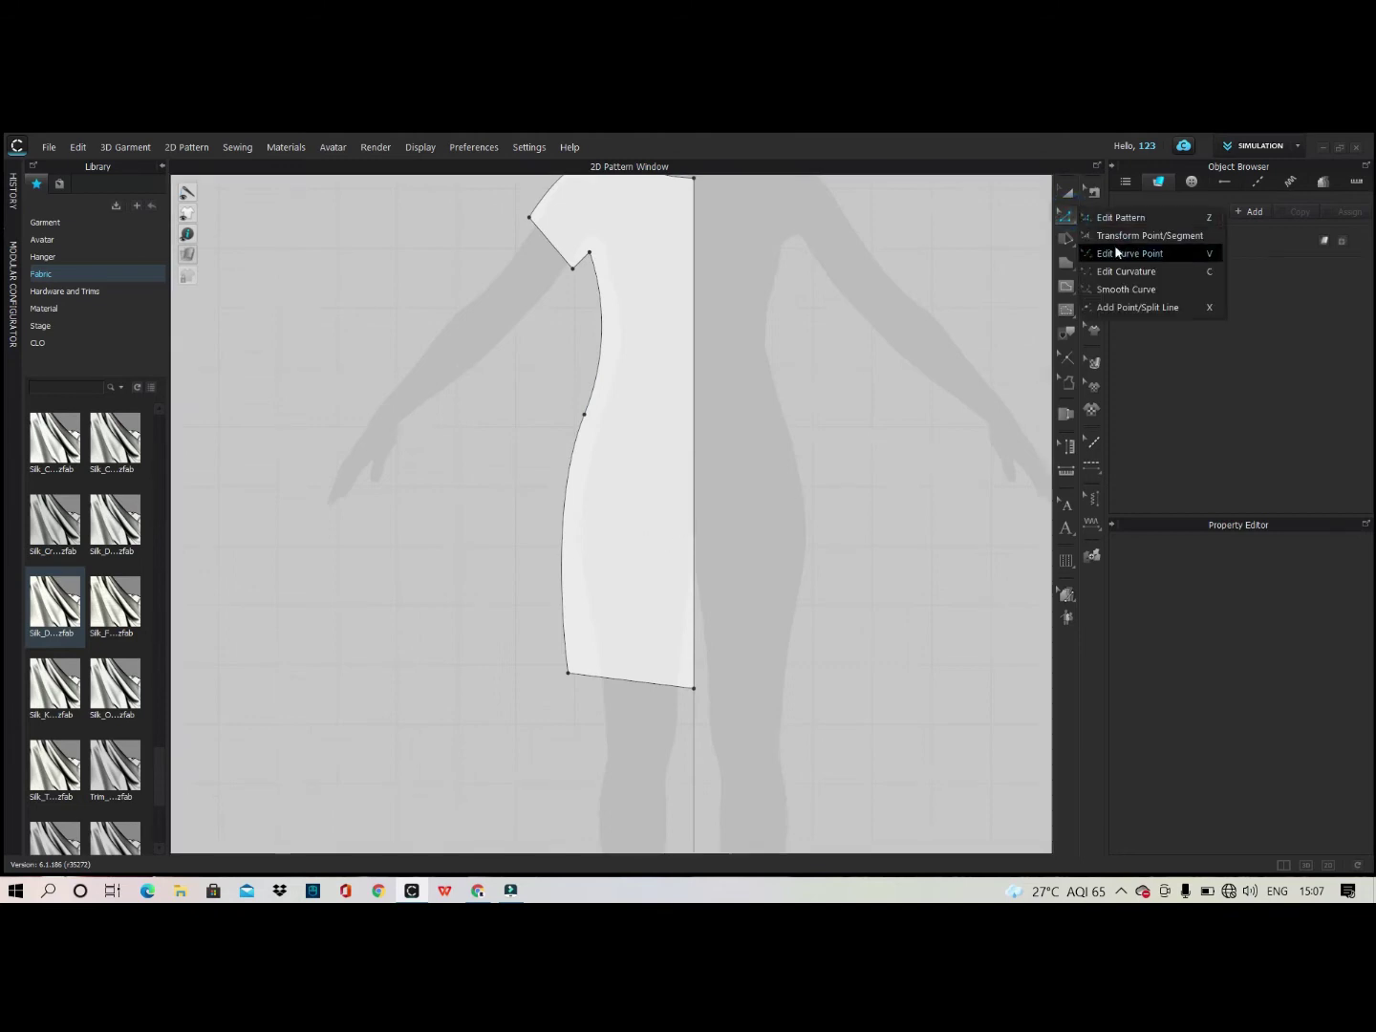
left_click(1120, 254)
left_click_drag(620, 680, 621, 686)
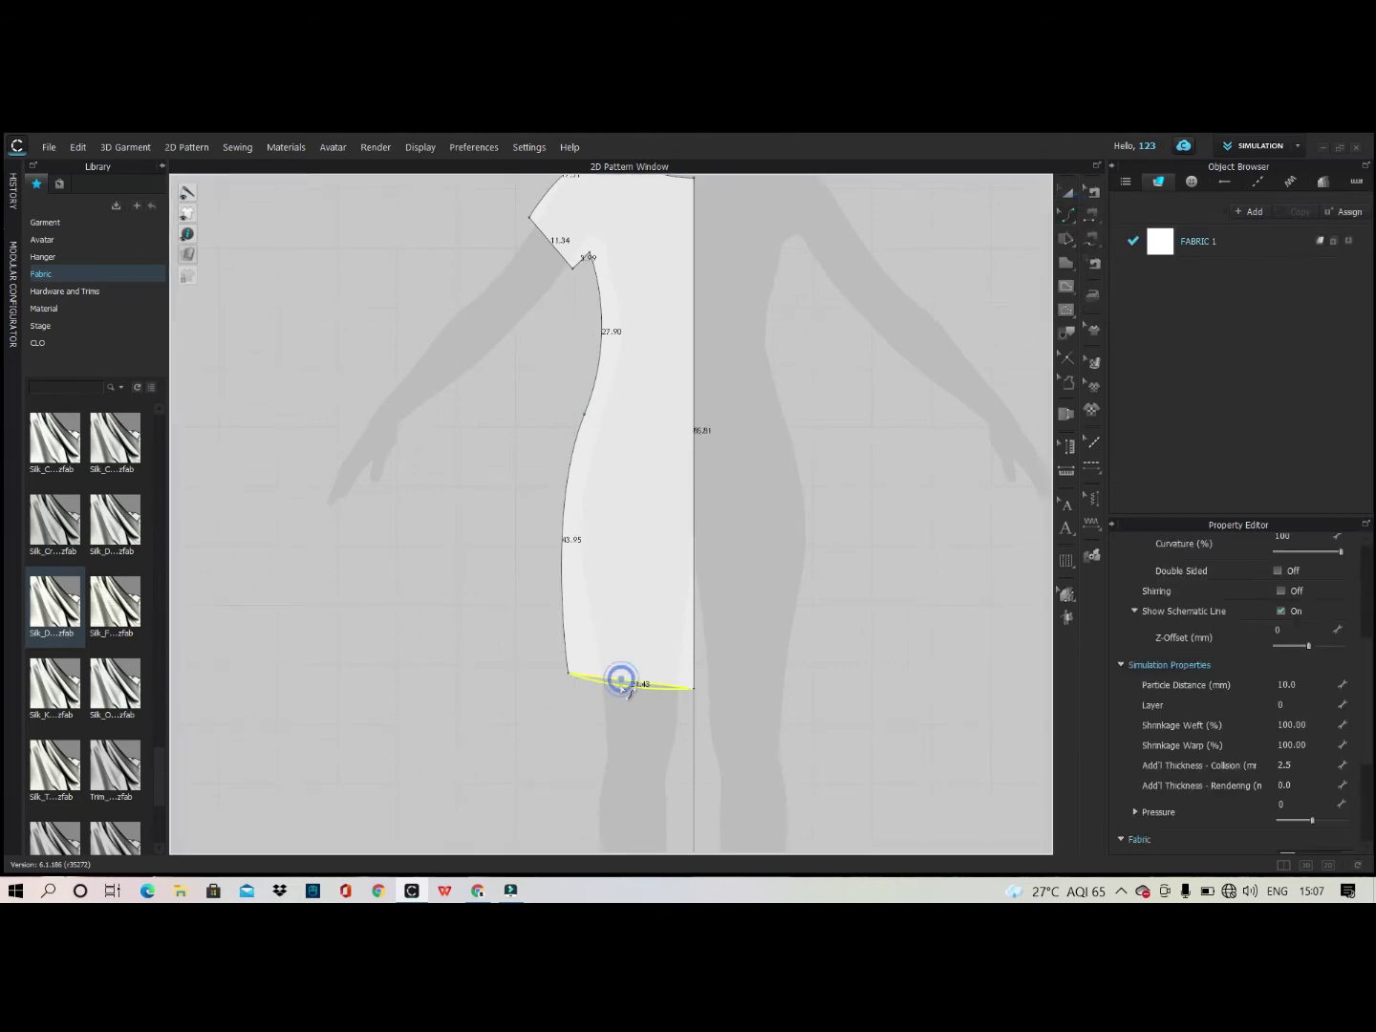
left_click(742, 634)
Raise the hem's side corner slightly and refine the hem's curve to a length of about 22 cm.
scroll(626, 671, "down", 3)
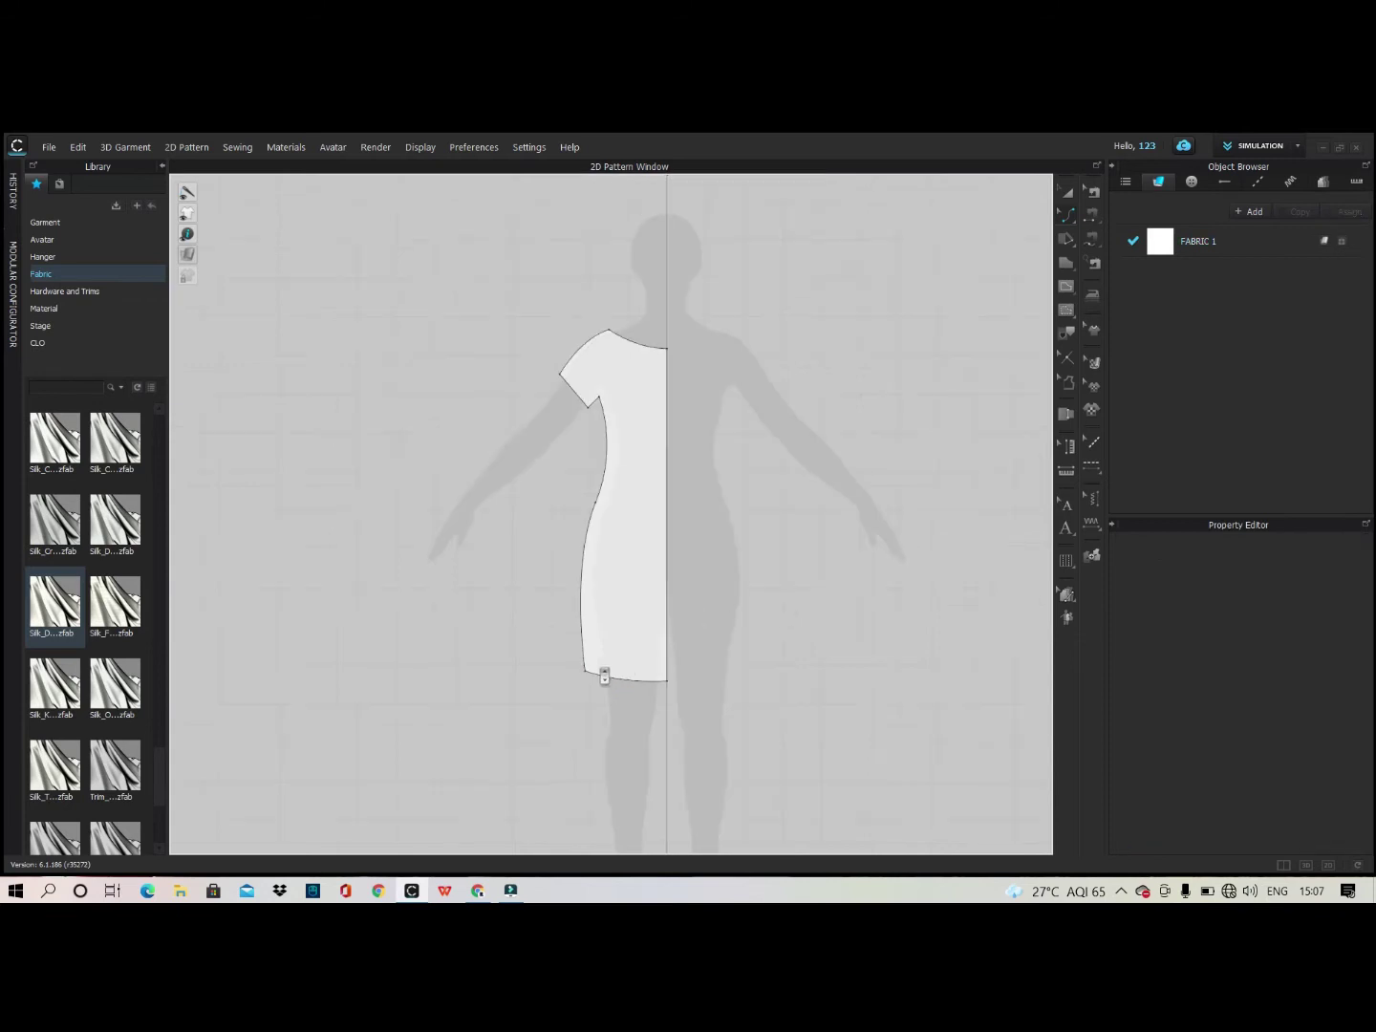
scroll(608, 672, "up", 4)
left_click_drag(576, 675, 573, 662)
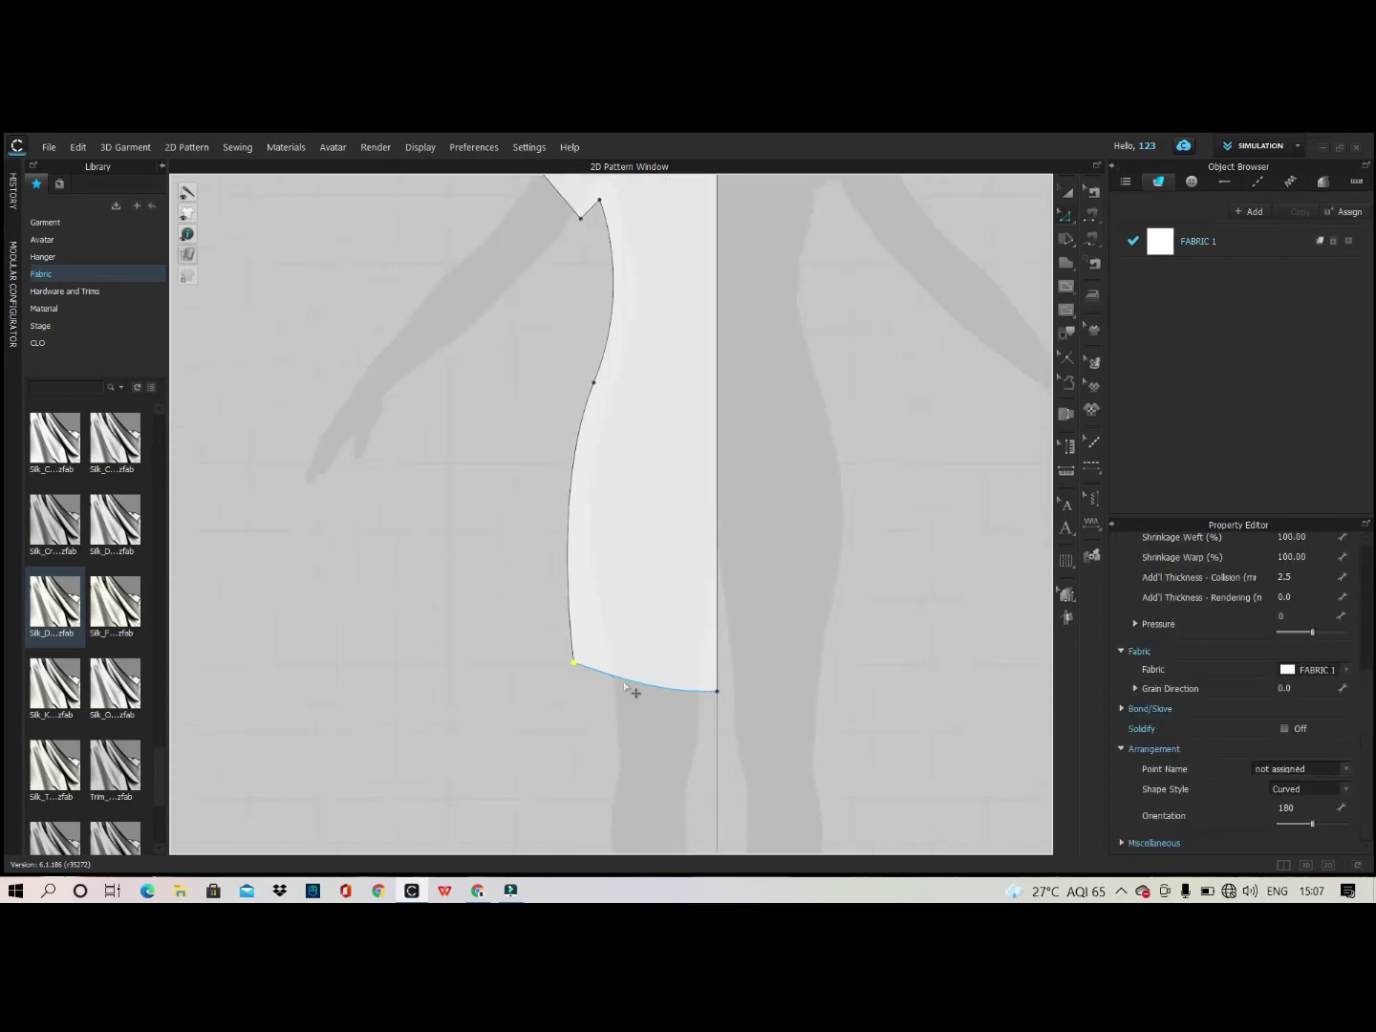
left_click(633, 685)
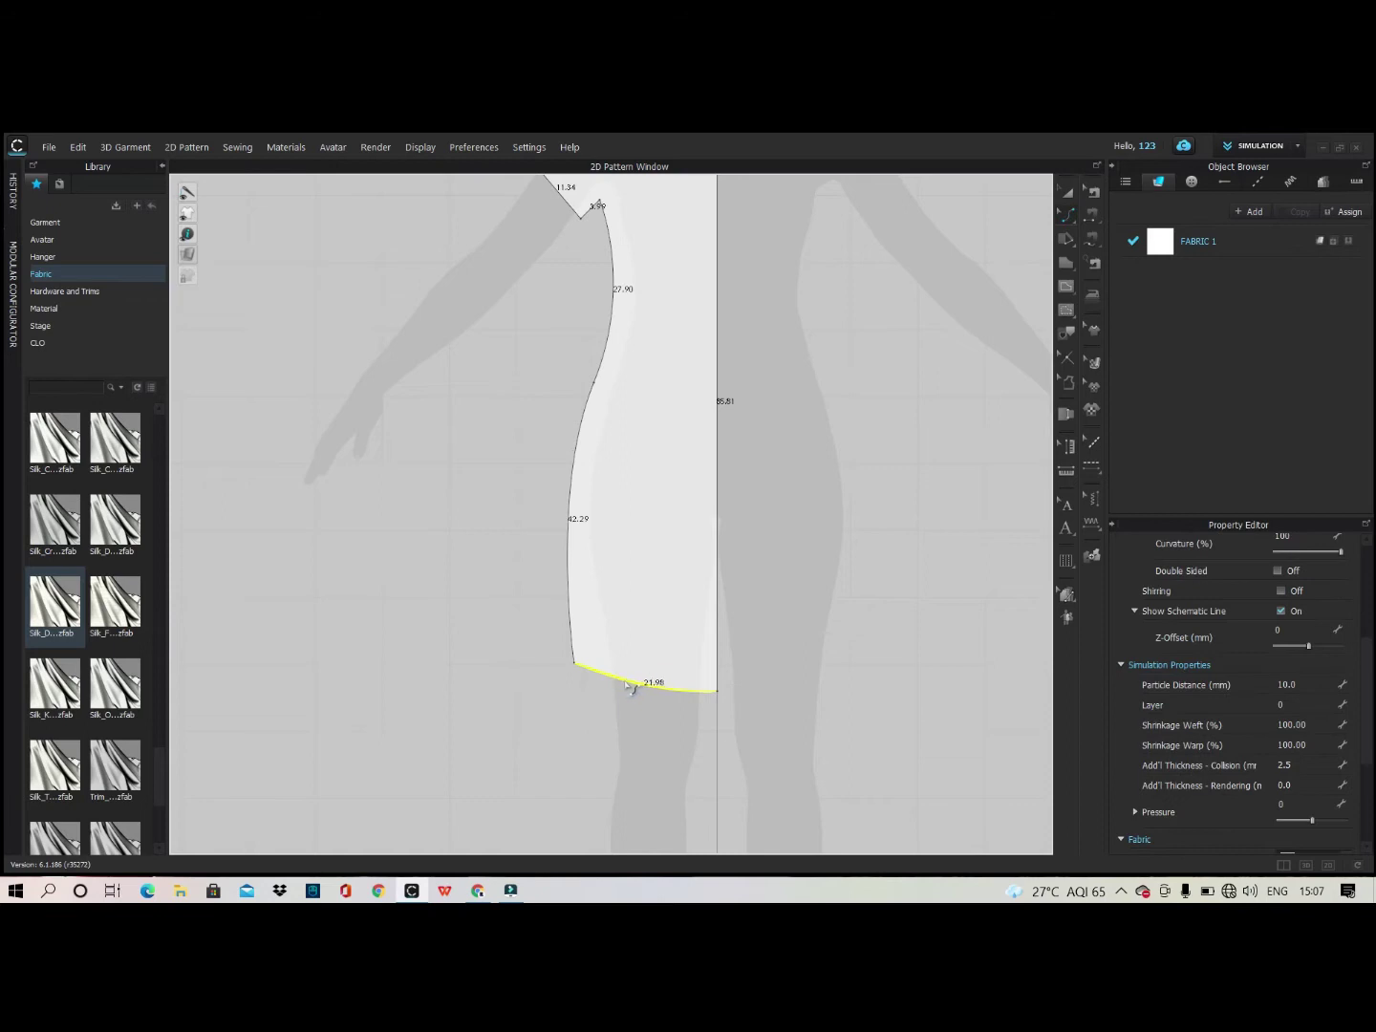
left_click(750, 593)
Unfold the half dress pattern about its straight centre edge to make a full piece.
scroll(430, 681, "down", 4)
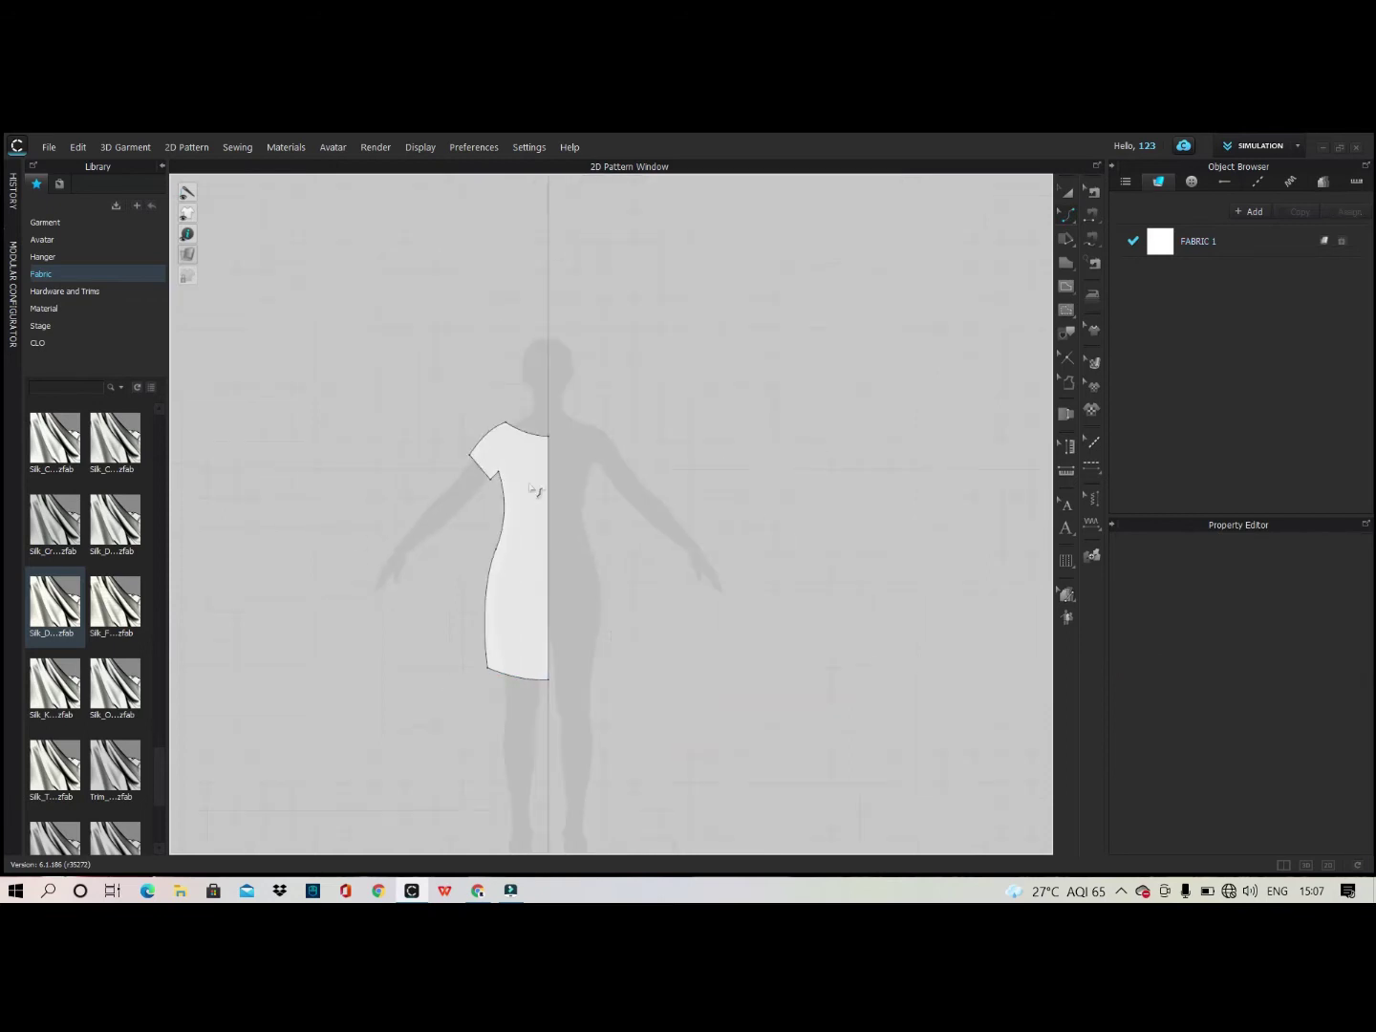
scroll(562, 517, "up", 5)
key("a")
right_click(576, 524)
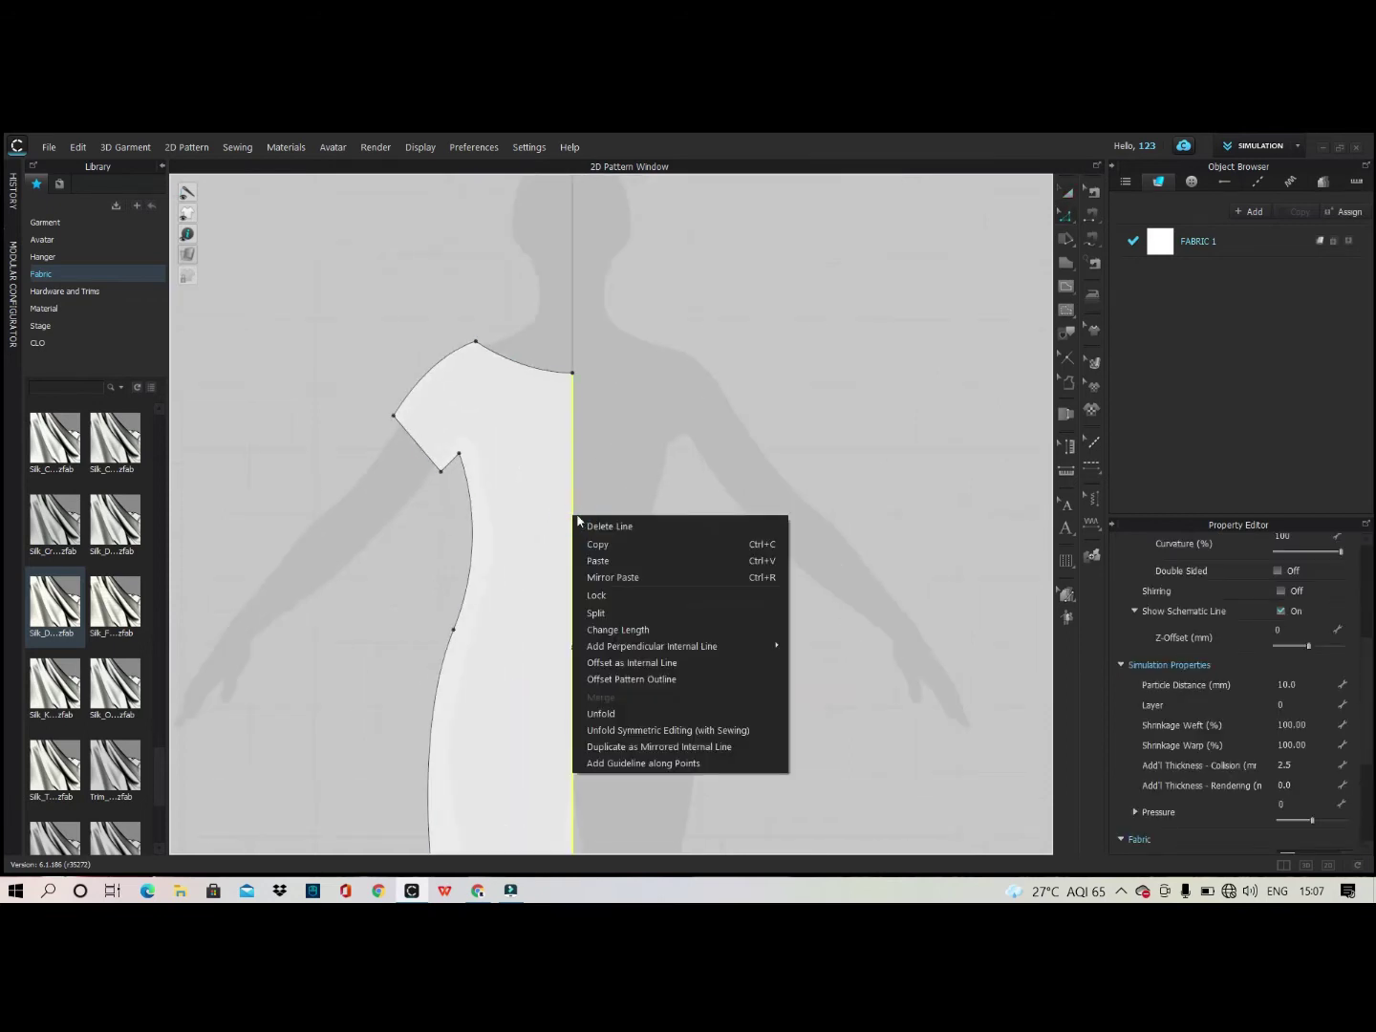
left_click(705, 707)
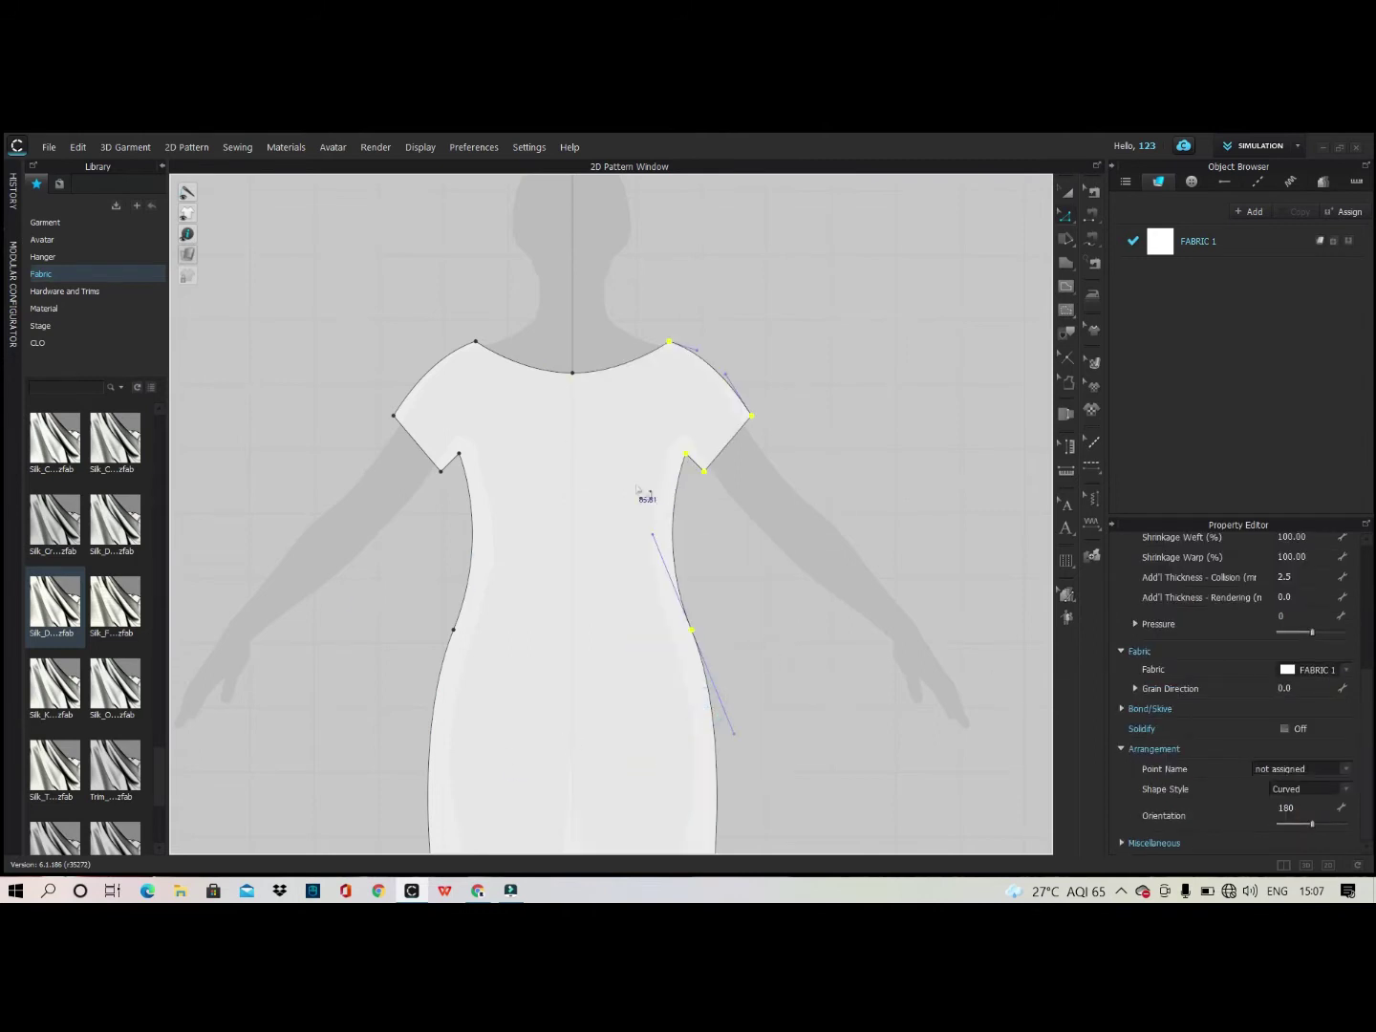
Duplicate the full dress piece and place the copy level with the original, about 61 cm to its right.
key("a")
scroll(513, 467, "down", 3)
left_click(517, 468)
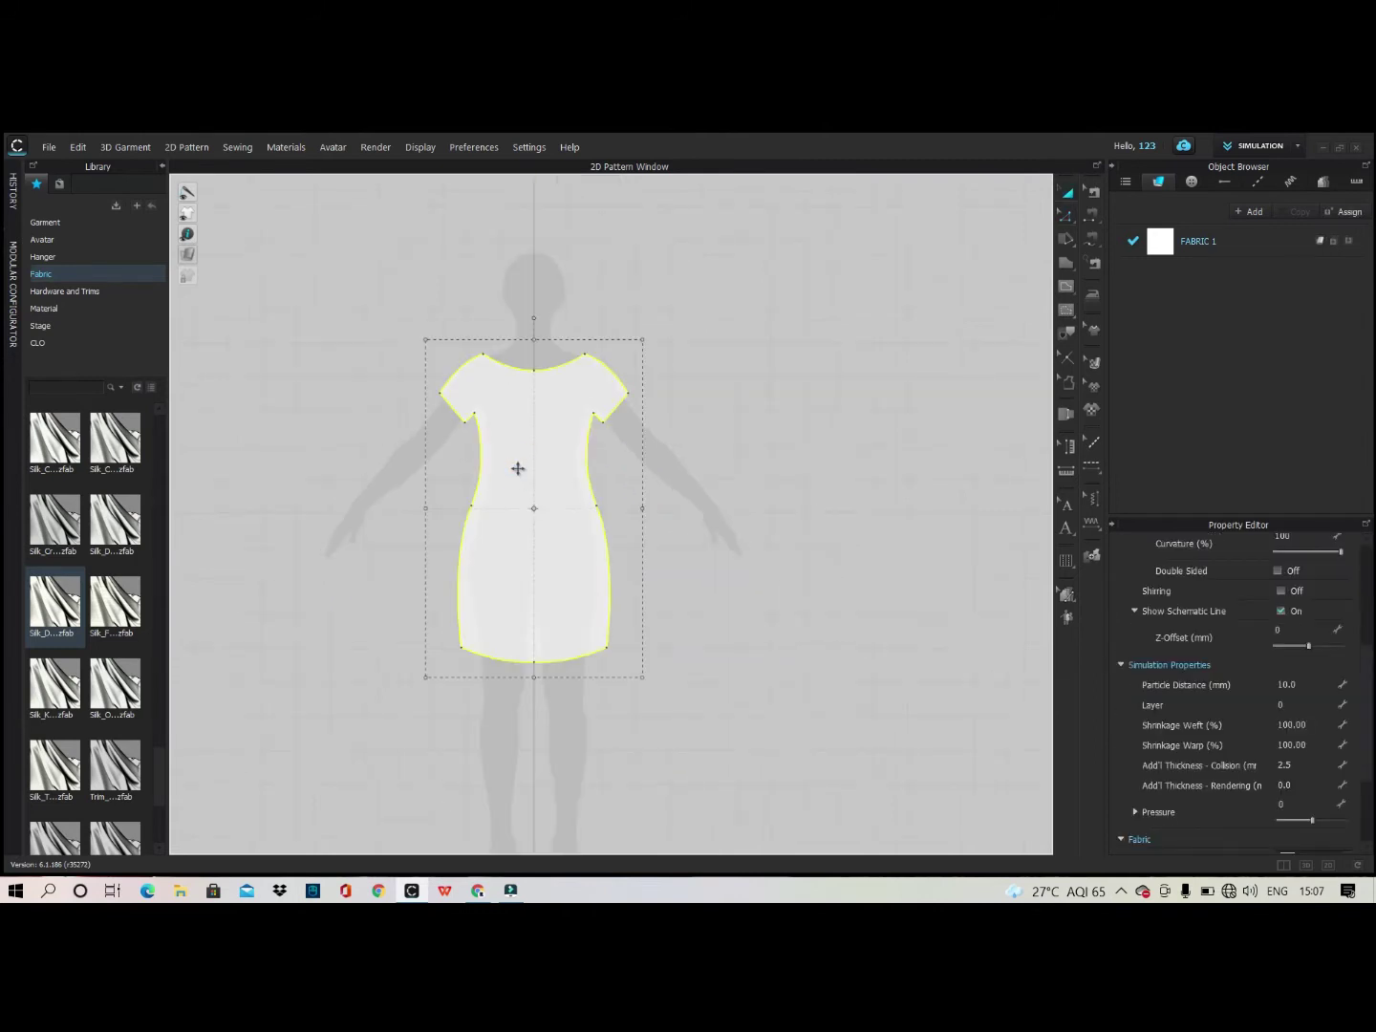
key("ctrl+c")
key("ctrl+v")
left_click(741, 503)
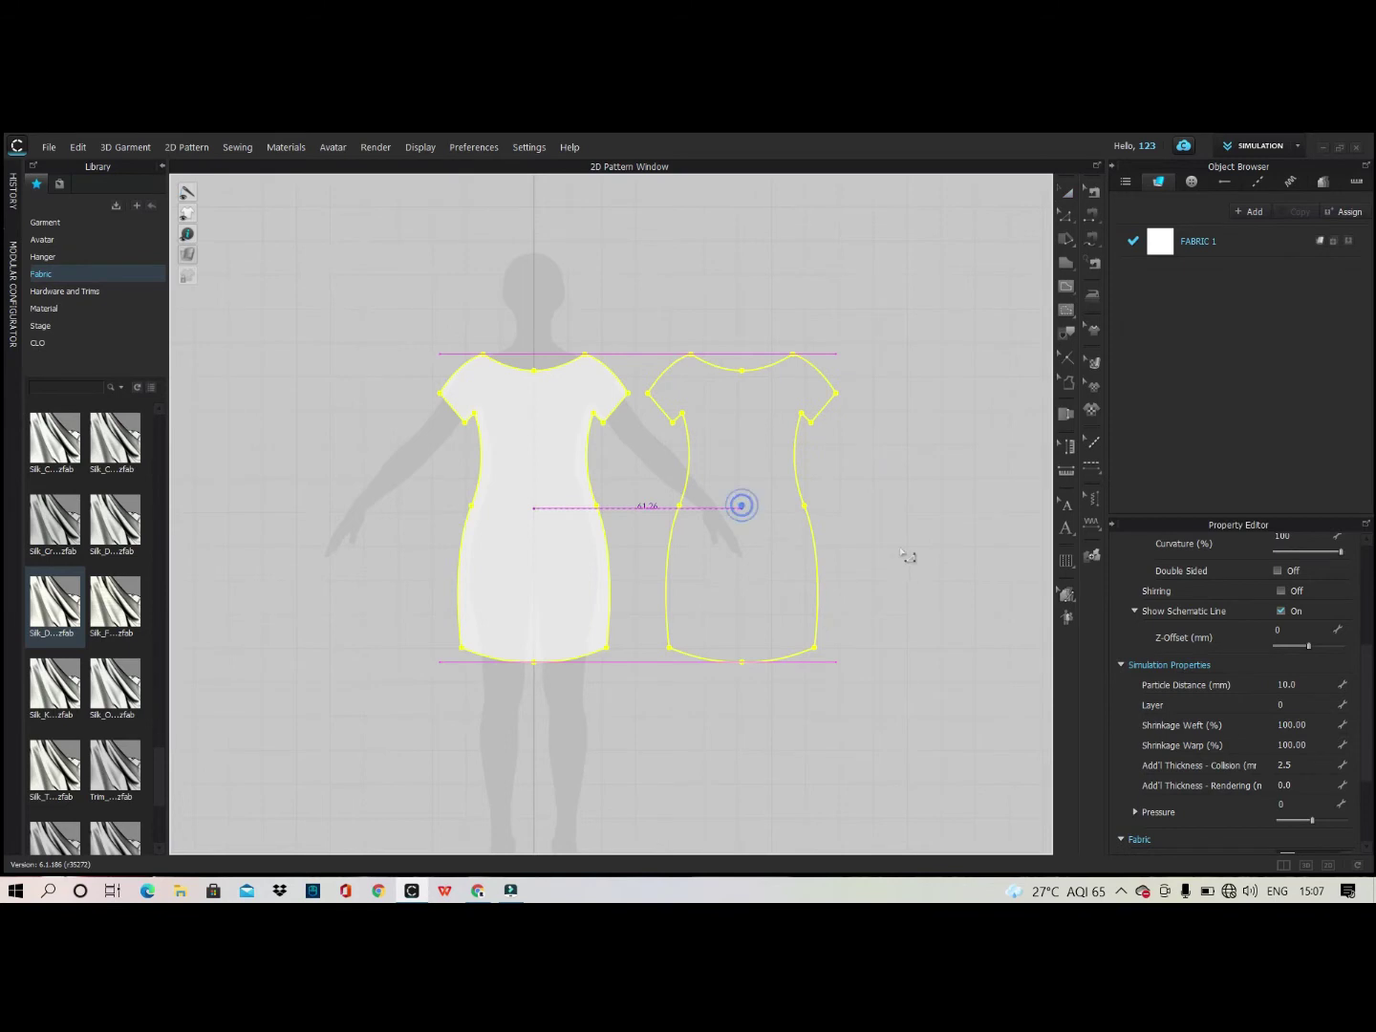
left_click(891, 522)
Sew the upper and lower side-seam segments between the facing edges of the two dress pieces with Segment Sewing.
scroll(755, 447, "down", 3)
scroll(748, 431, "up", 3)
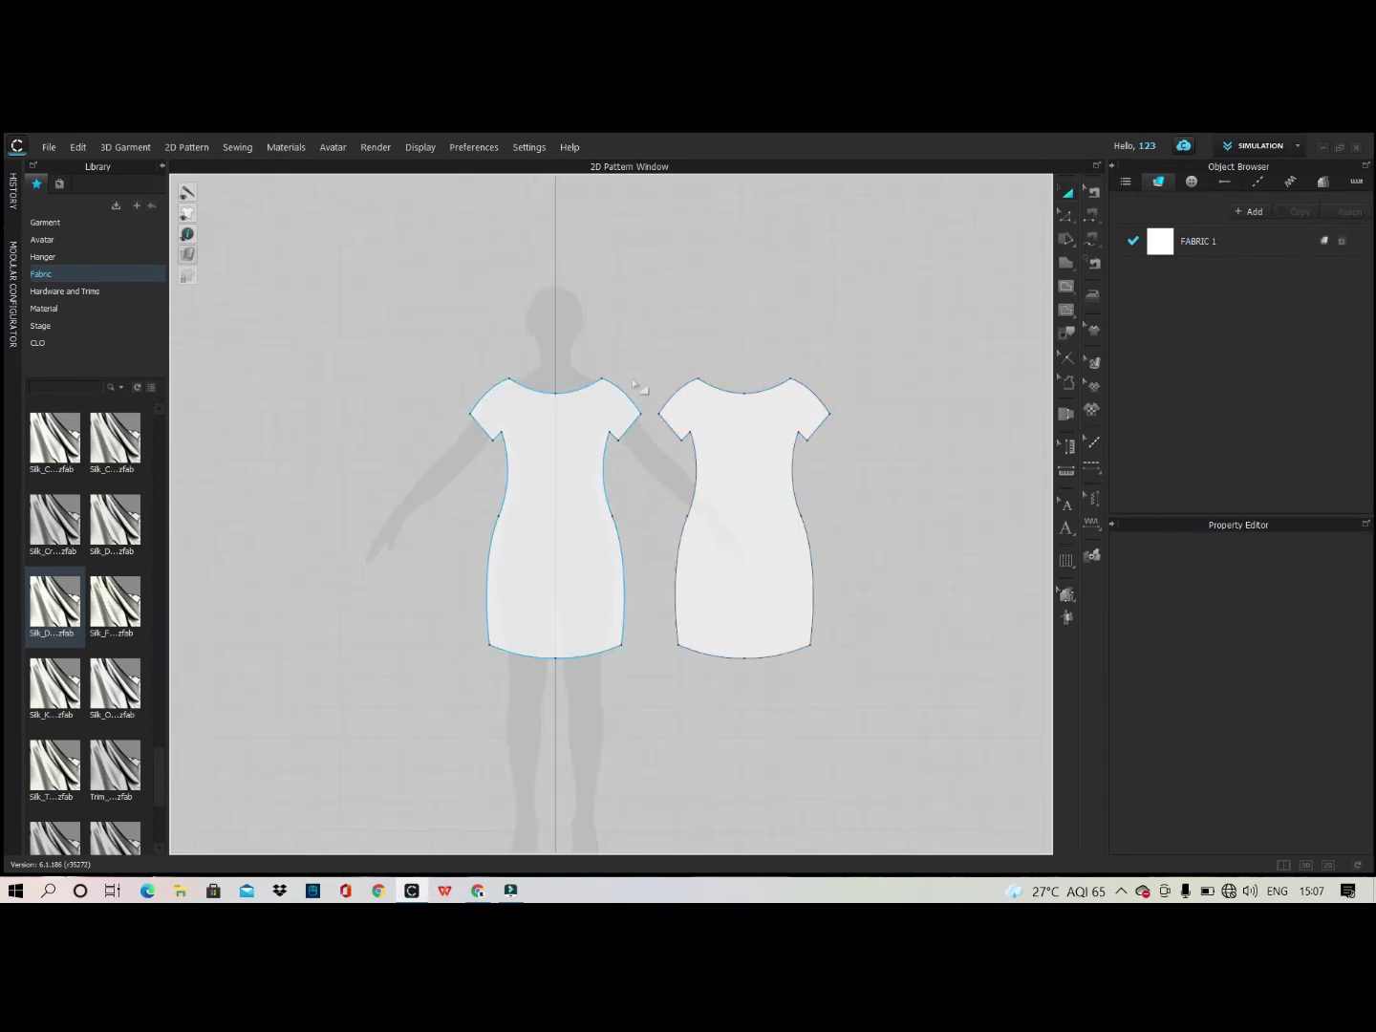
key("n")
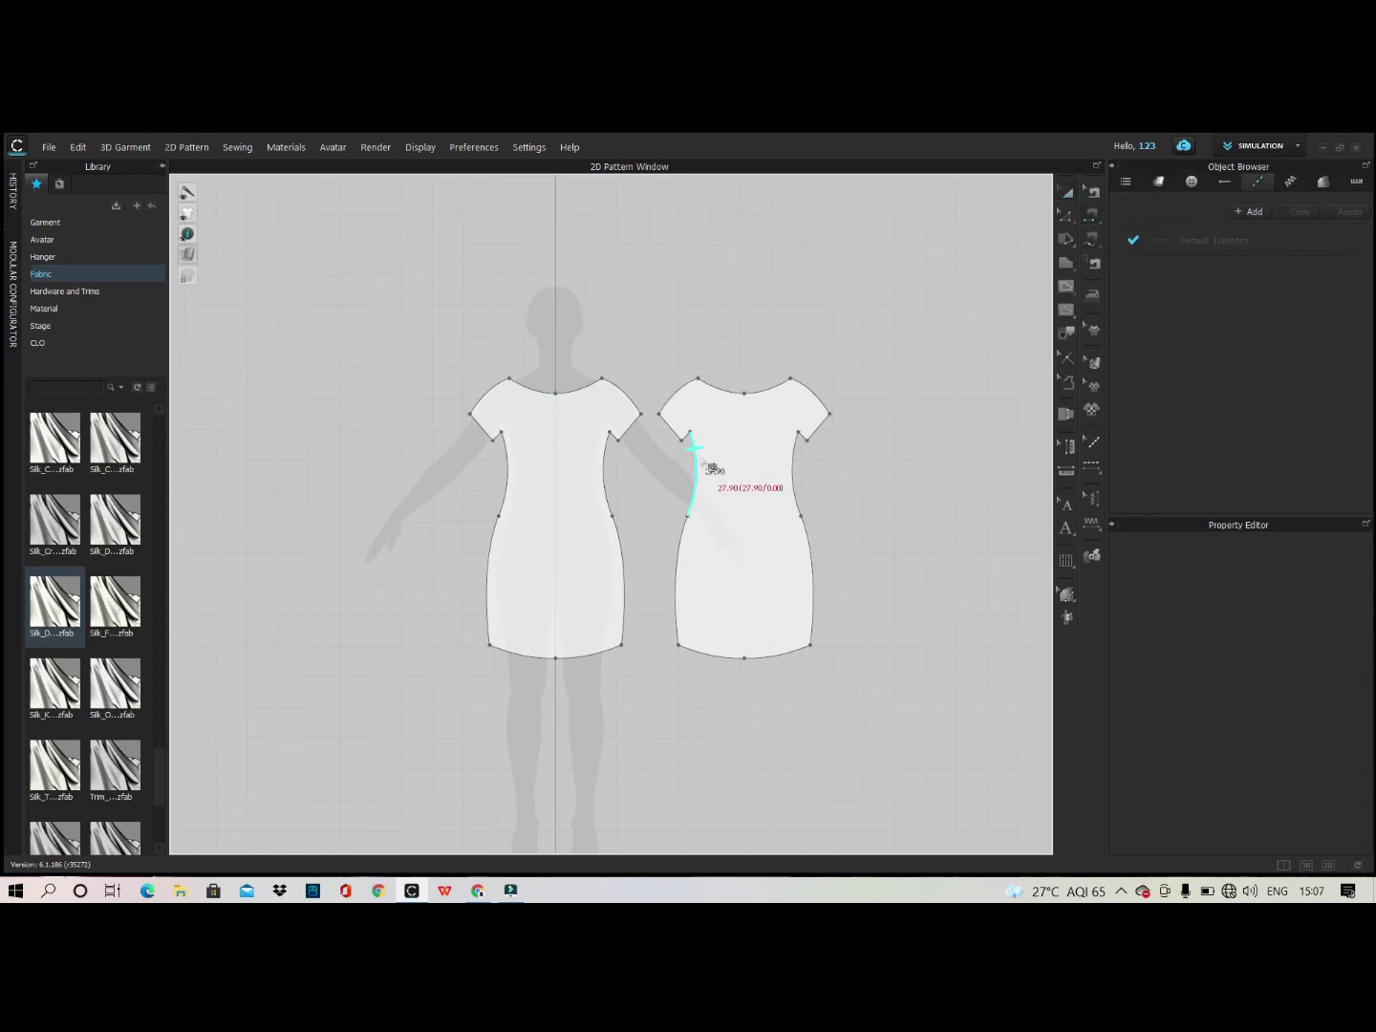
left_click(695, 448)
left_click(608, 458)
left_click(615, 538)
left_click(677, 549)
Sew the lower and upper side-seam segments on the two pieces' outer edges together.
left_click(811, 540)
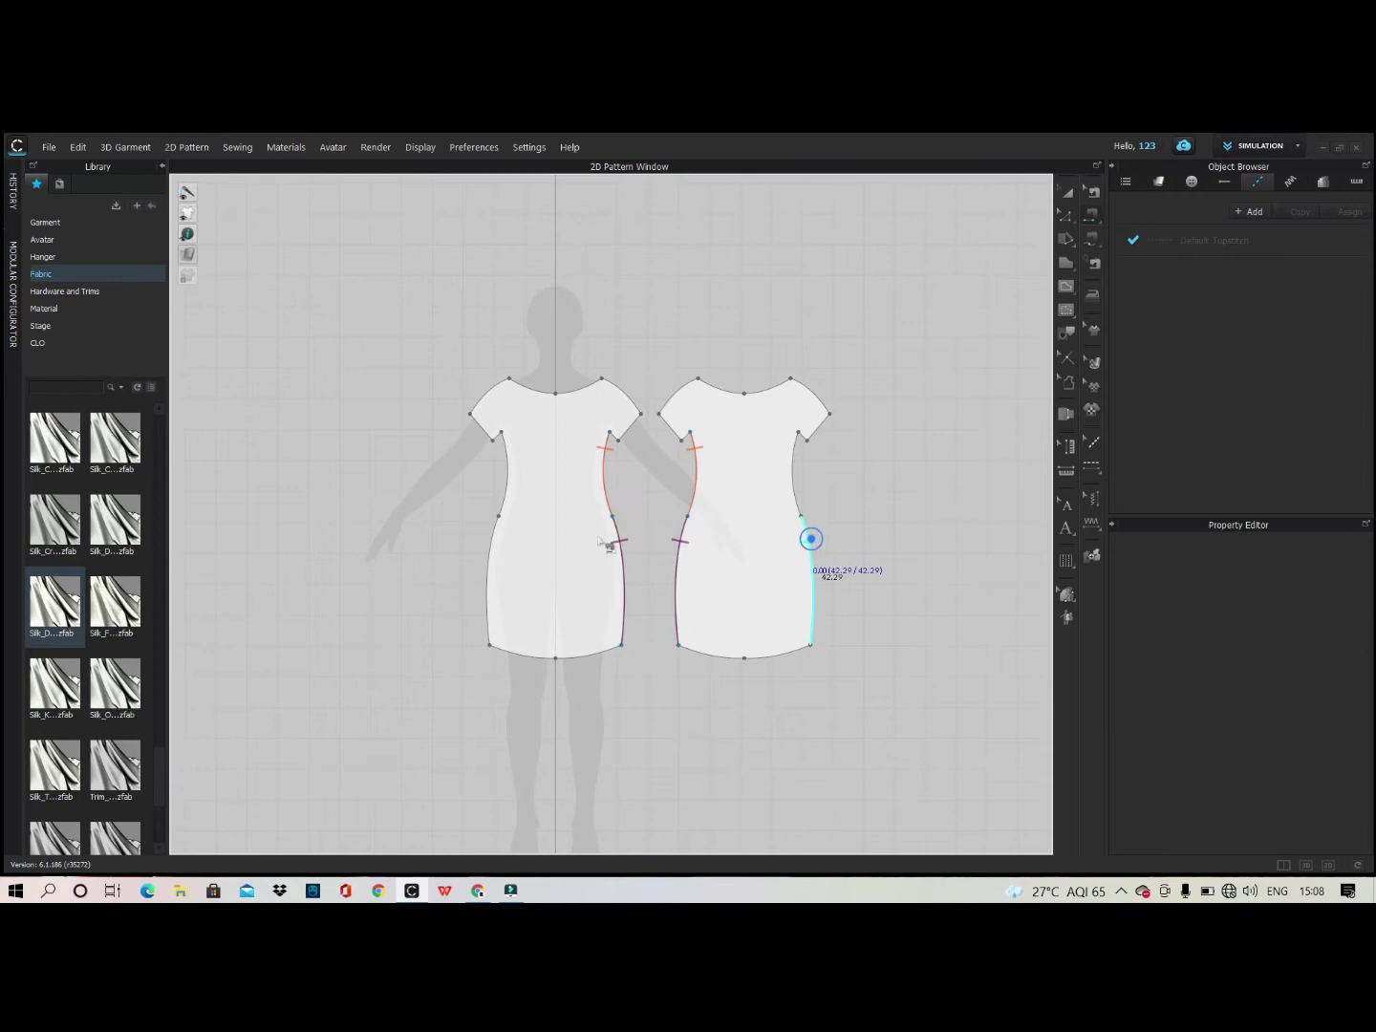
left_click(483, 540)
left_click(505, 451)
left_click(801, 473)
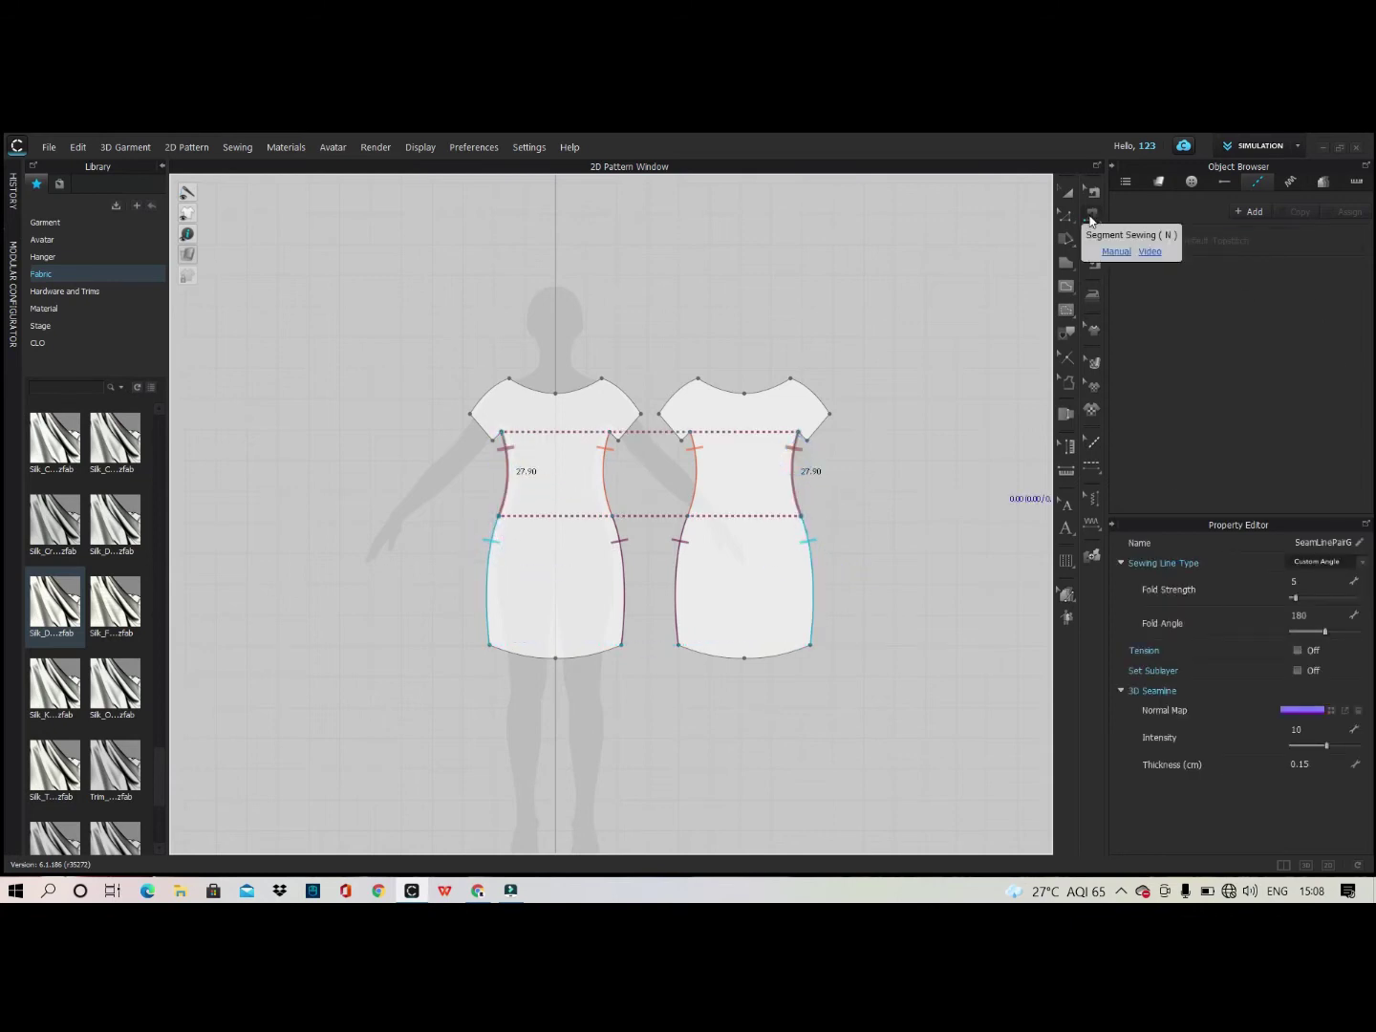
Sew the shoulder and sleeve-top edges of the front piece to the matching back edges on both sides.
left_click(1091, 217)
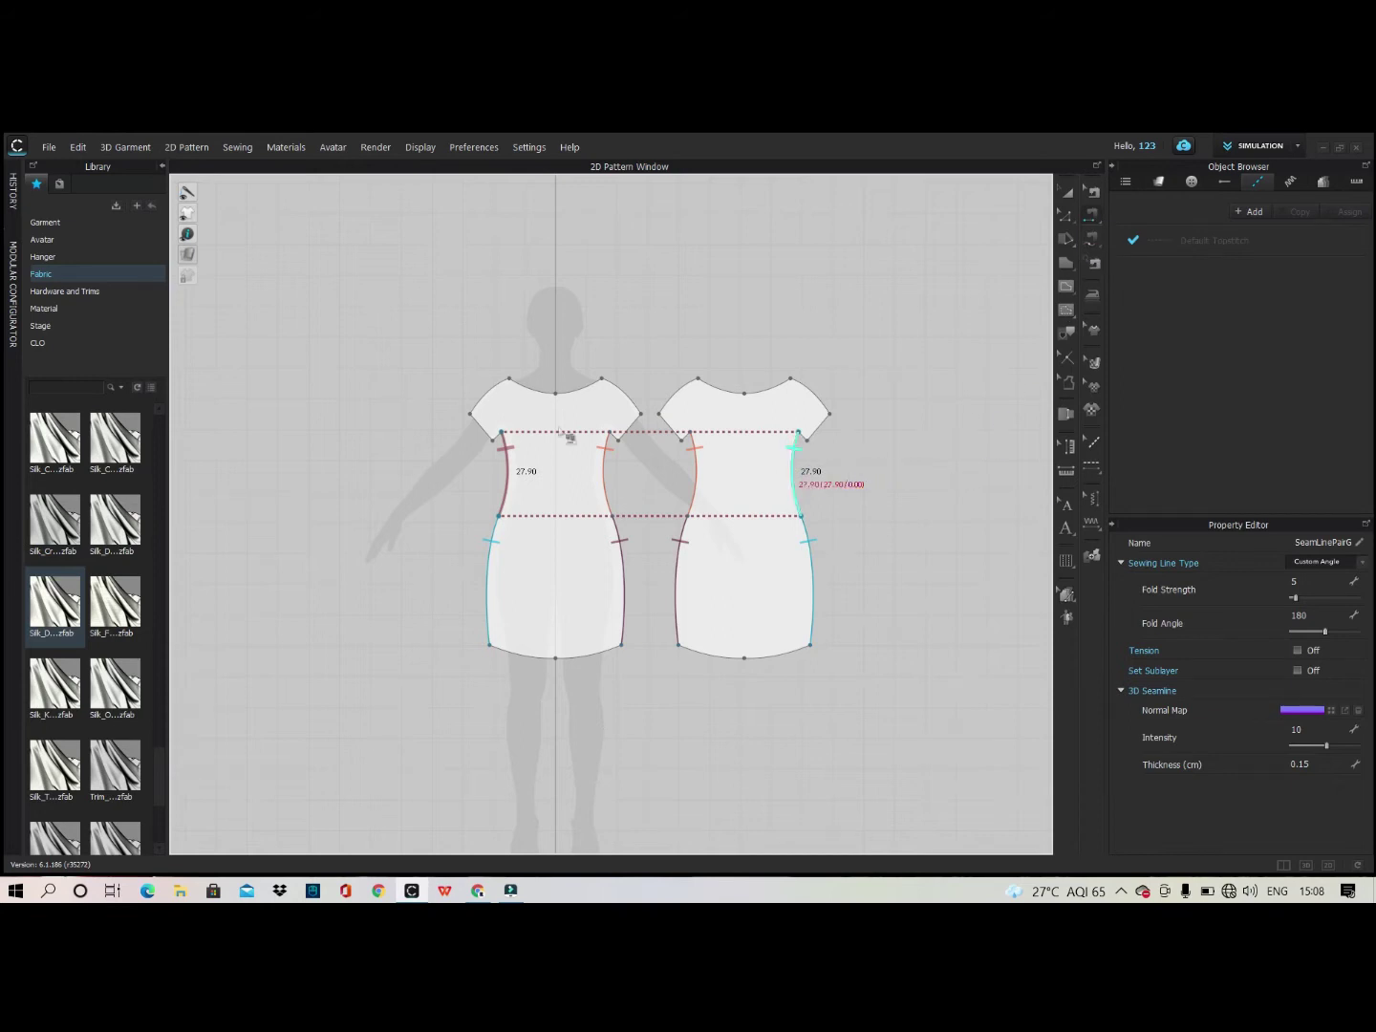
left_click(686, 386)
left_click(617, 384)
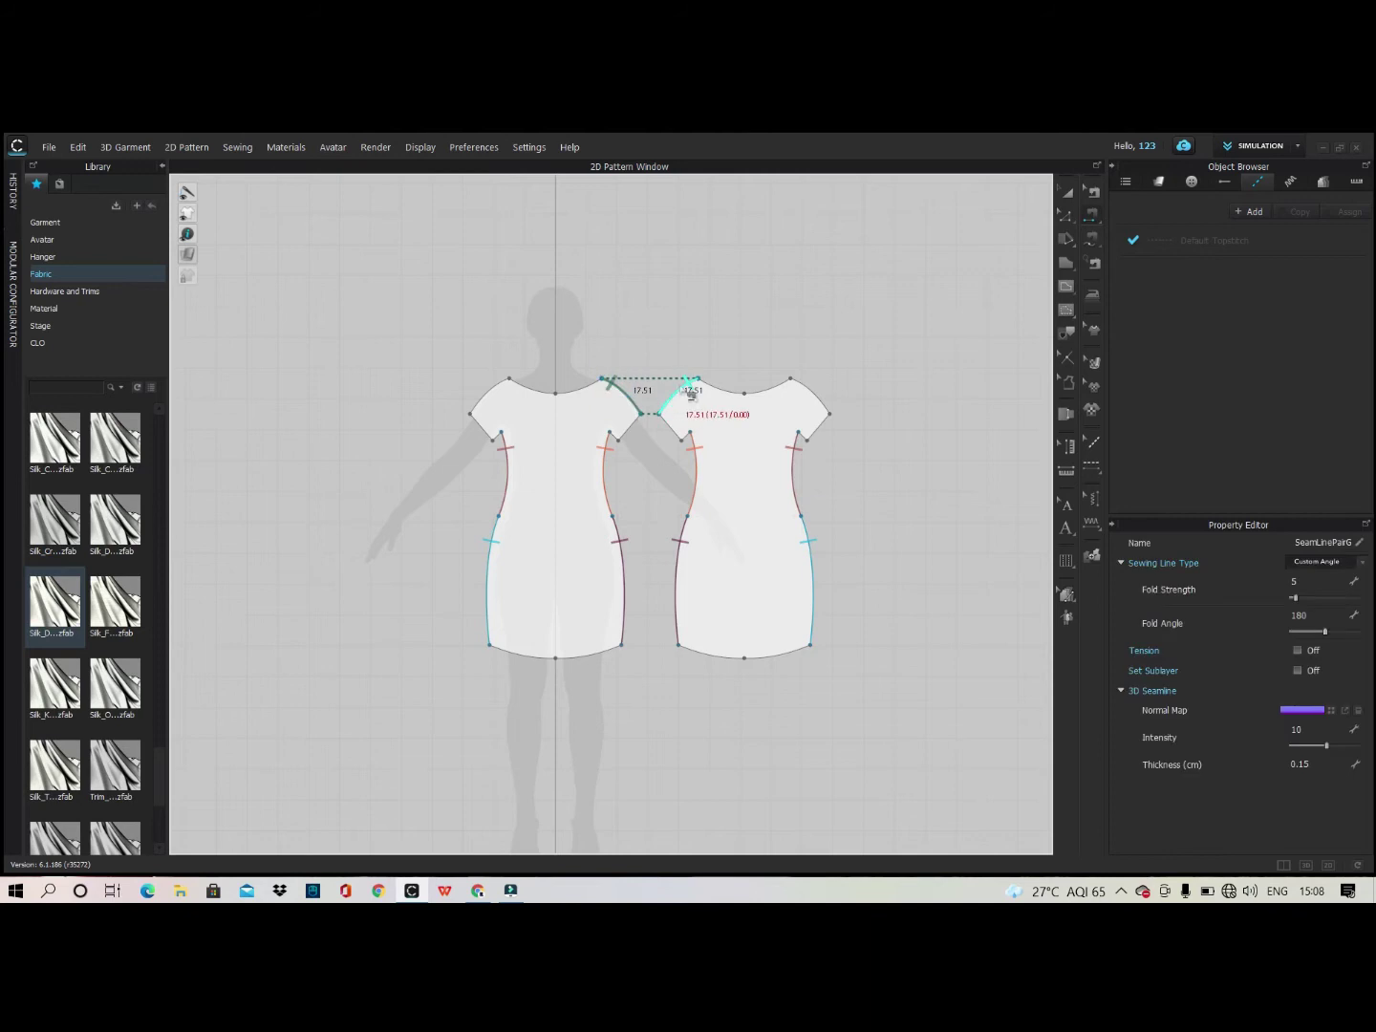
left_click(809, 392)
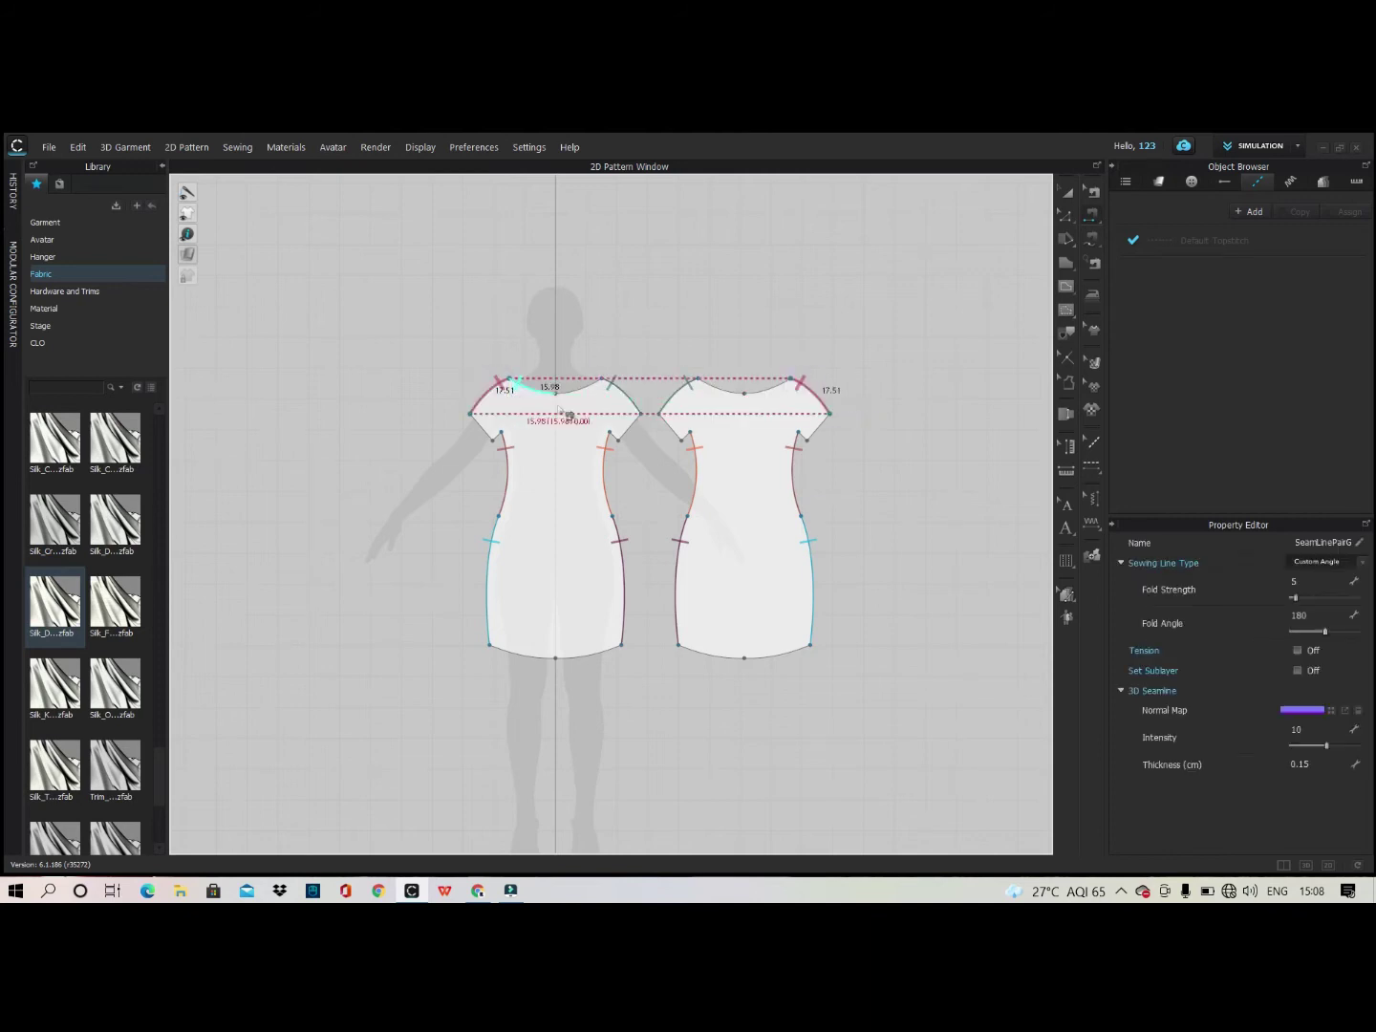
Sew the short underarm sleeve segments of the front and back pieces together on both sides.
left_click(617, 439)
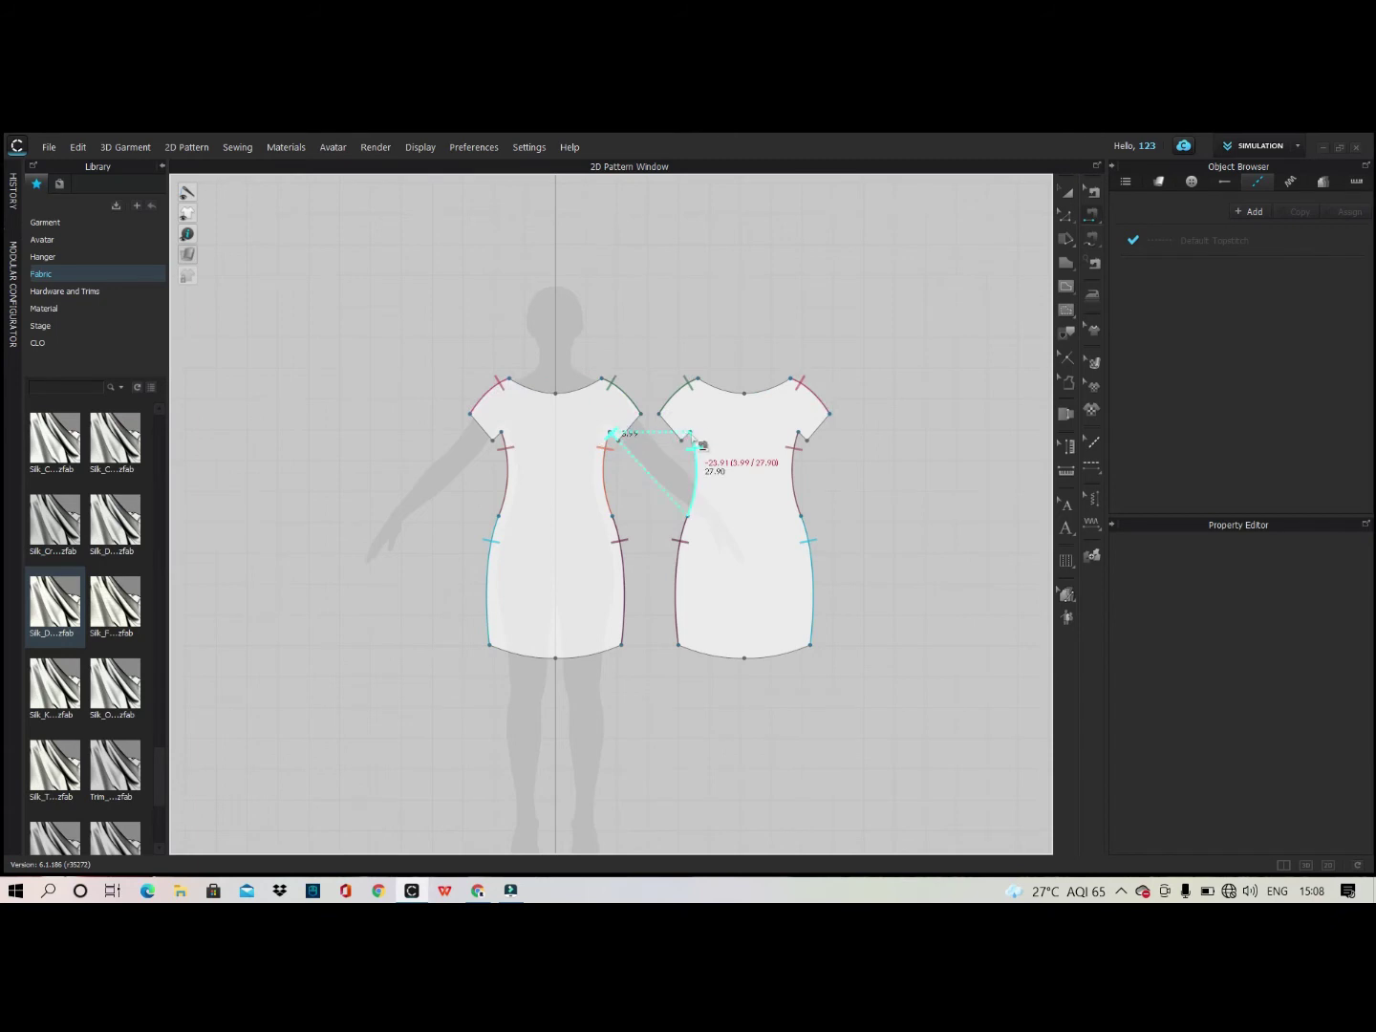
left_click(688, 433)
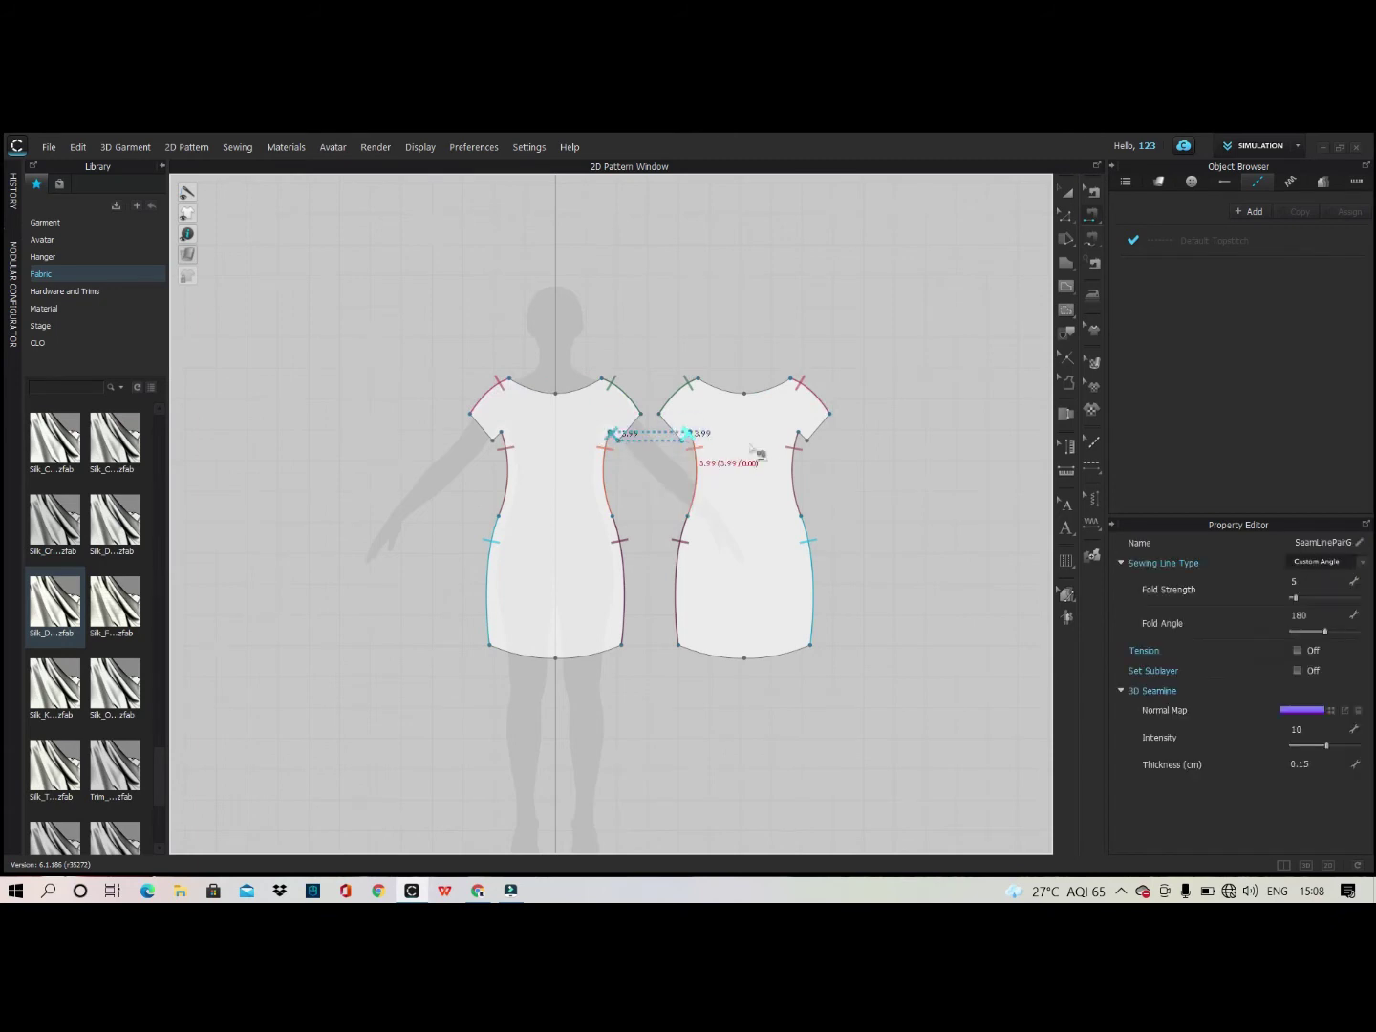
left_click(799, 433)
left_click(498, 433)
Show the 3D garment view on its own and move the front dress piece away from the avatar, opposite the back piece.
key("a")
left_click(877, 504)
left_click(1306, 865)
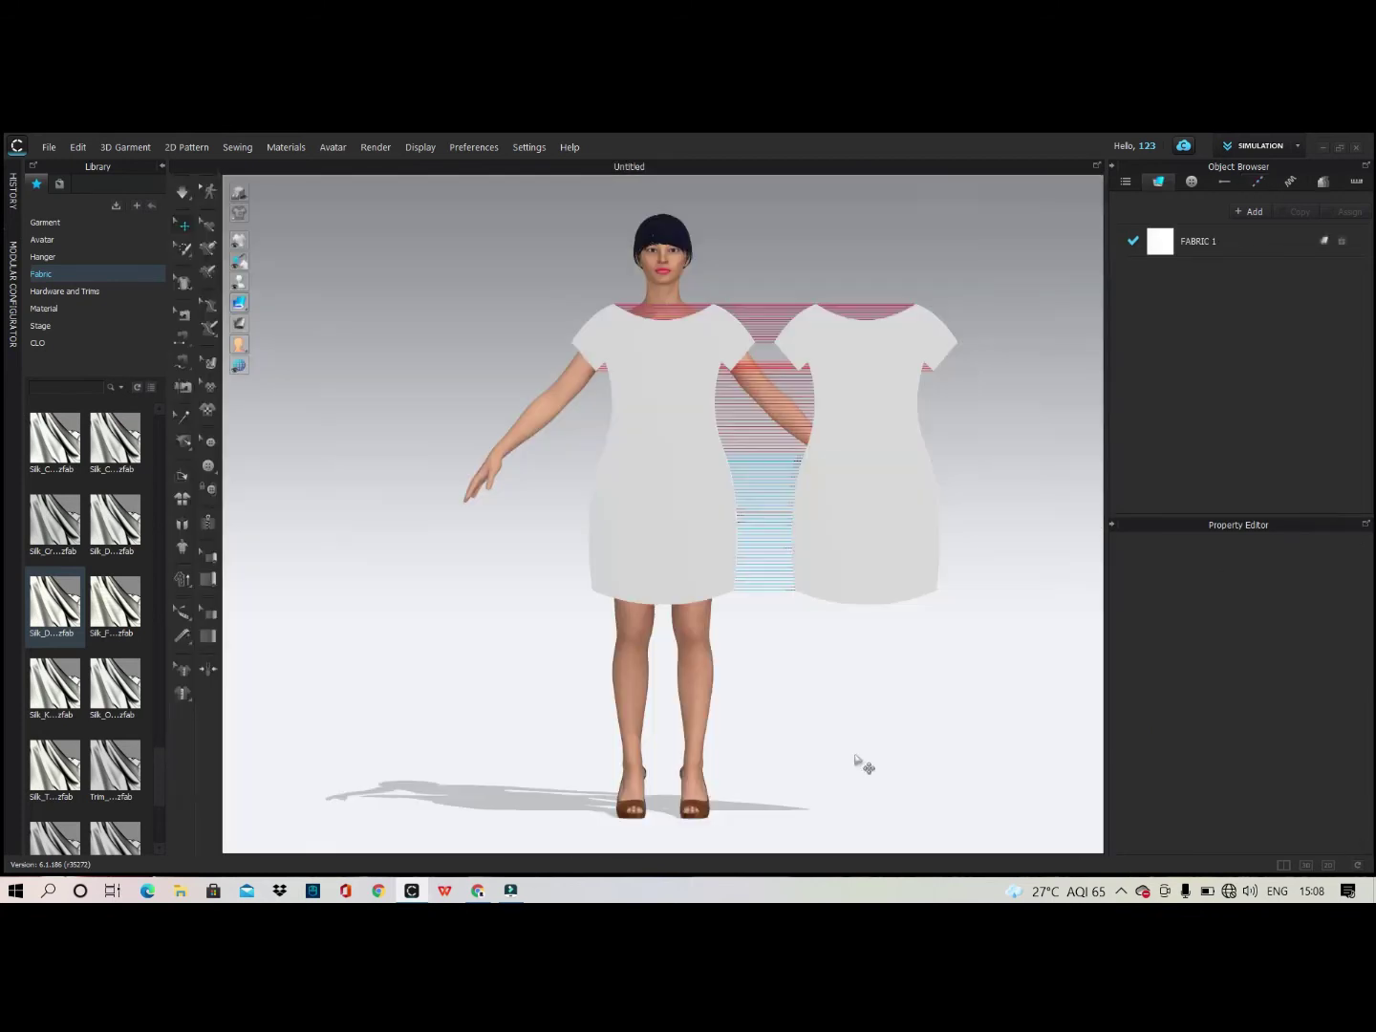
left_click_drag(723, 484, 396, 474)
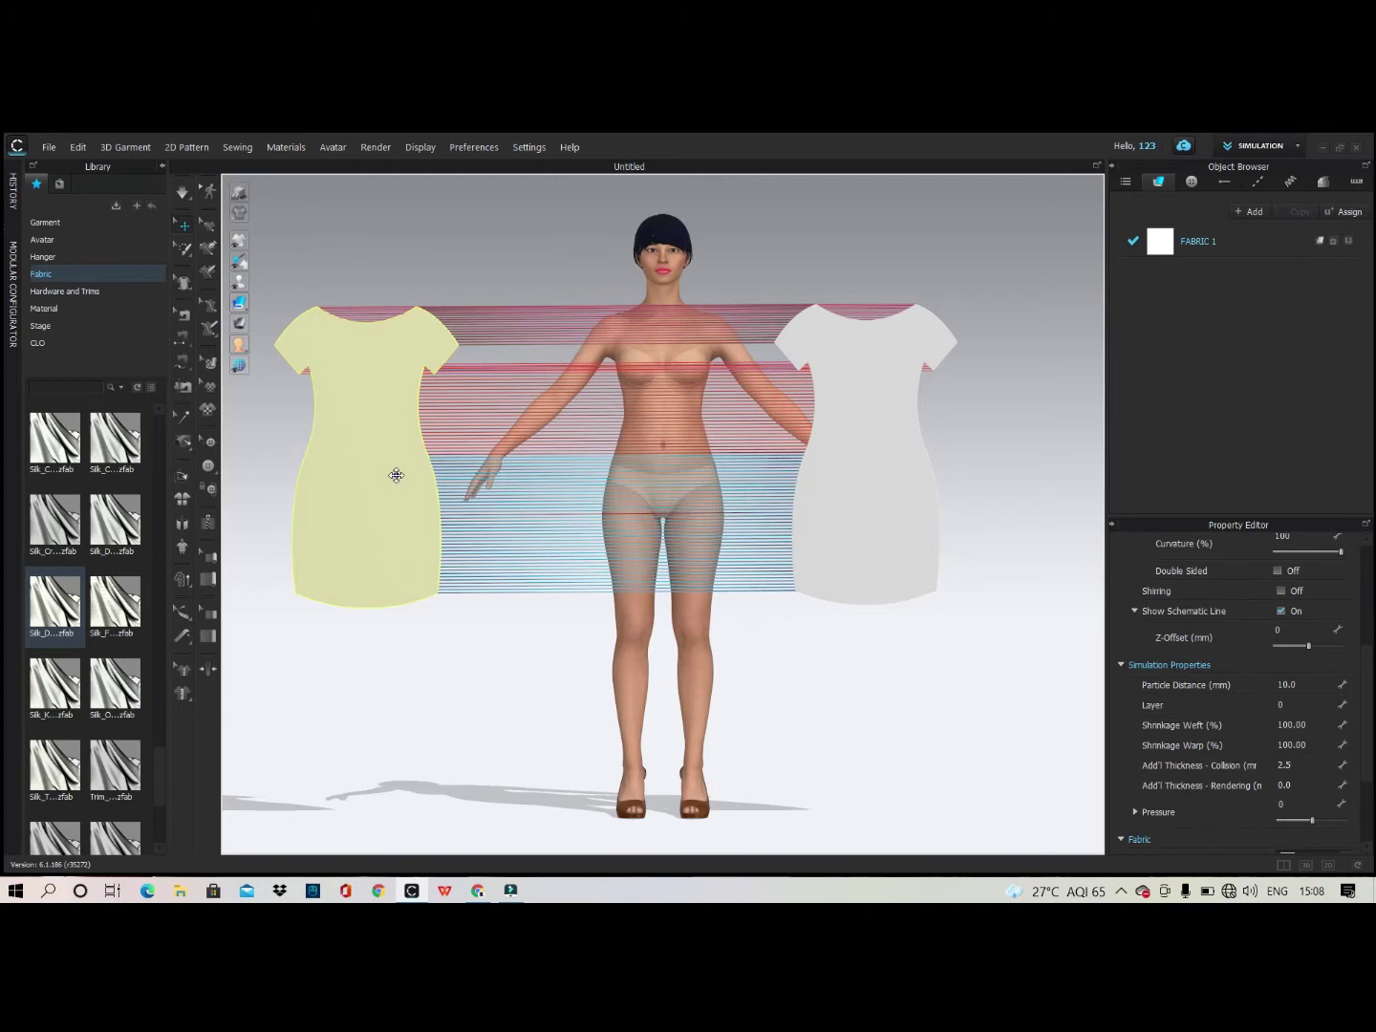
Display the avatar's arrangement points and place the front dress piece on the centre front waist point.
key("shift+f")
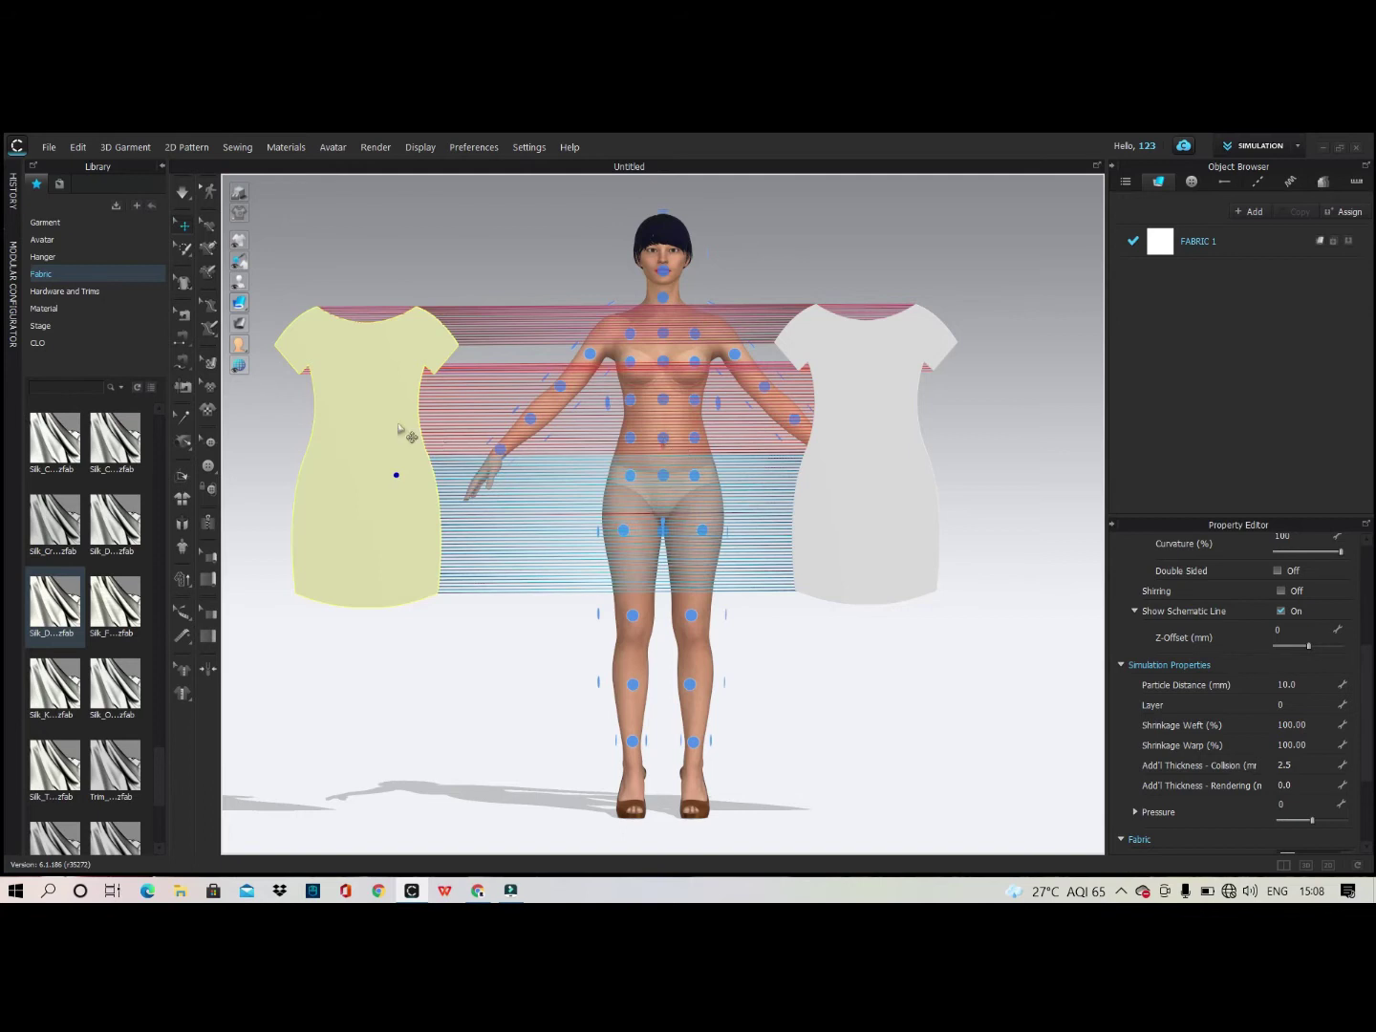
left_click(356, 399)
left_click(661, 441)
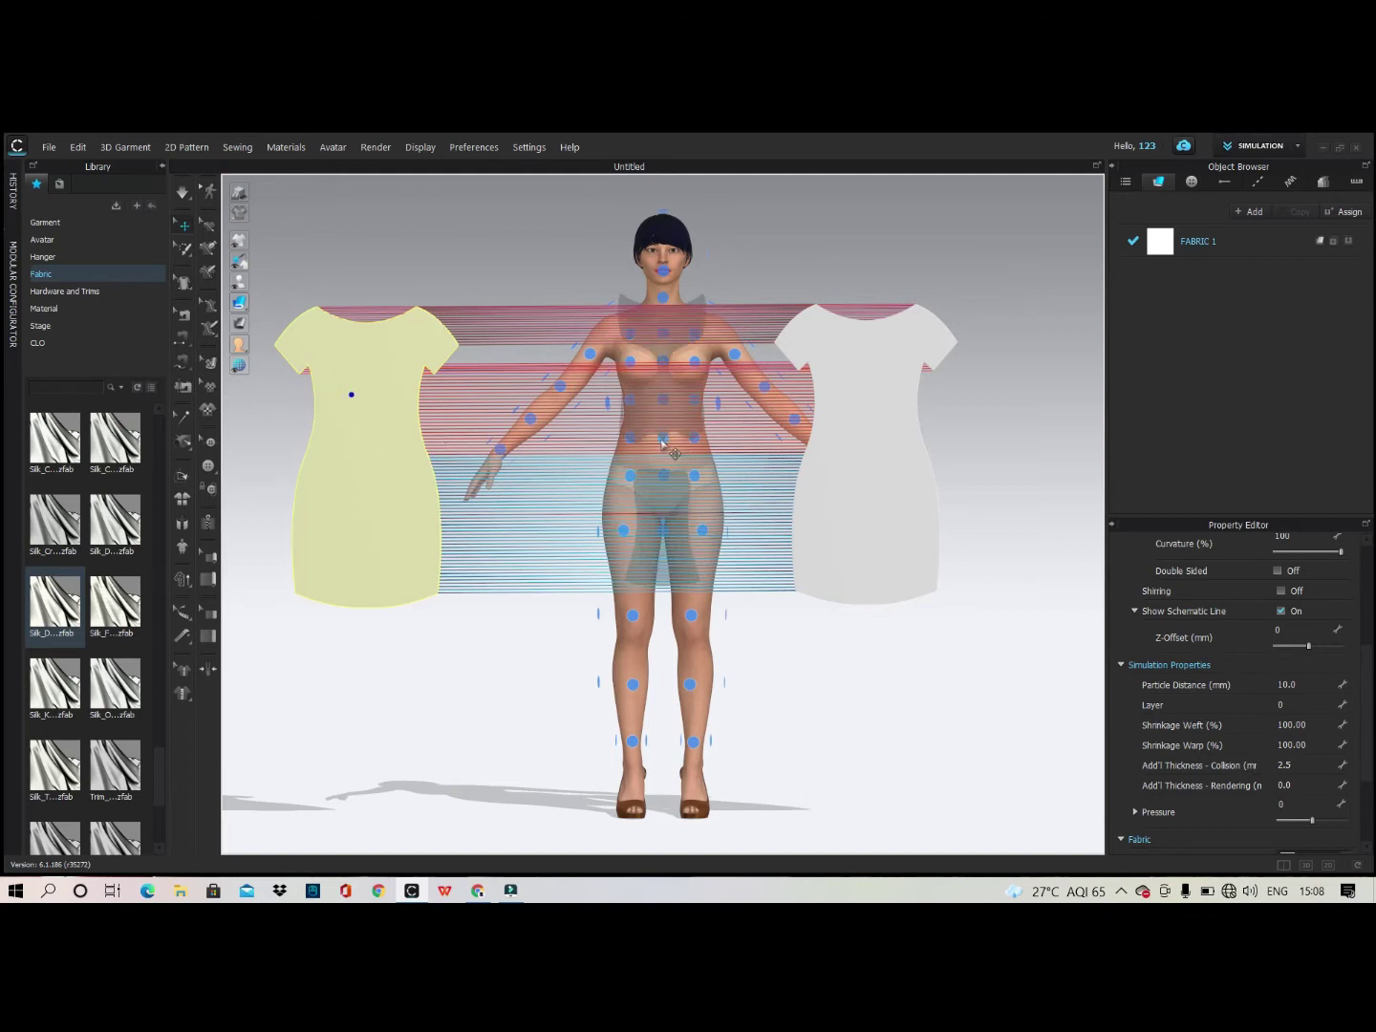
left_click(662, 443)
Place the back dress piece on the avatar's centre back waist point and hide the arrangement points.
right_click_drag(662, 442, 427, 459)
left_click(439, 448)
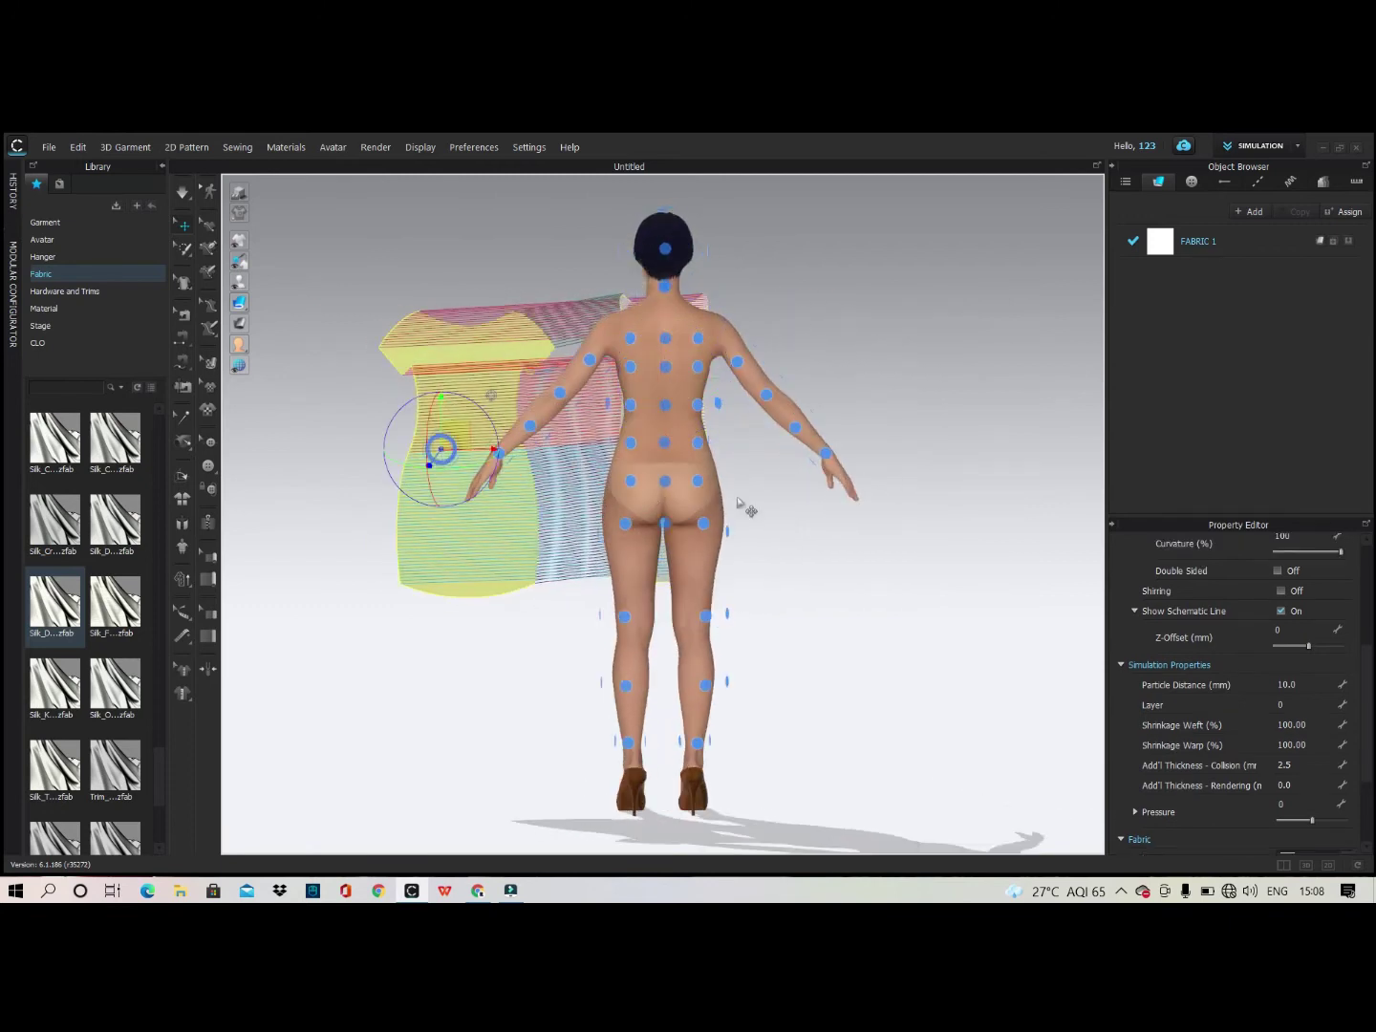
left_click(666, 442)
left_click(889, 525)
right_click_drag(746, 535, 473, 531)
key("shift+f")
Select both arranged dress pieces and set their arrangement shape style to Flat.
right_click_drag(739, 435, 835, 488)
left_click(678, 338)
left_click(625, 344, "shift")
scroll(1220, 720, "down", 5)
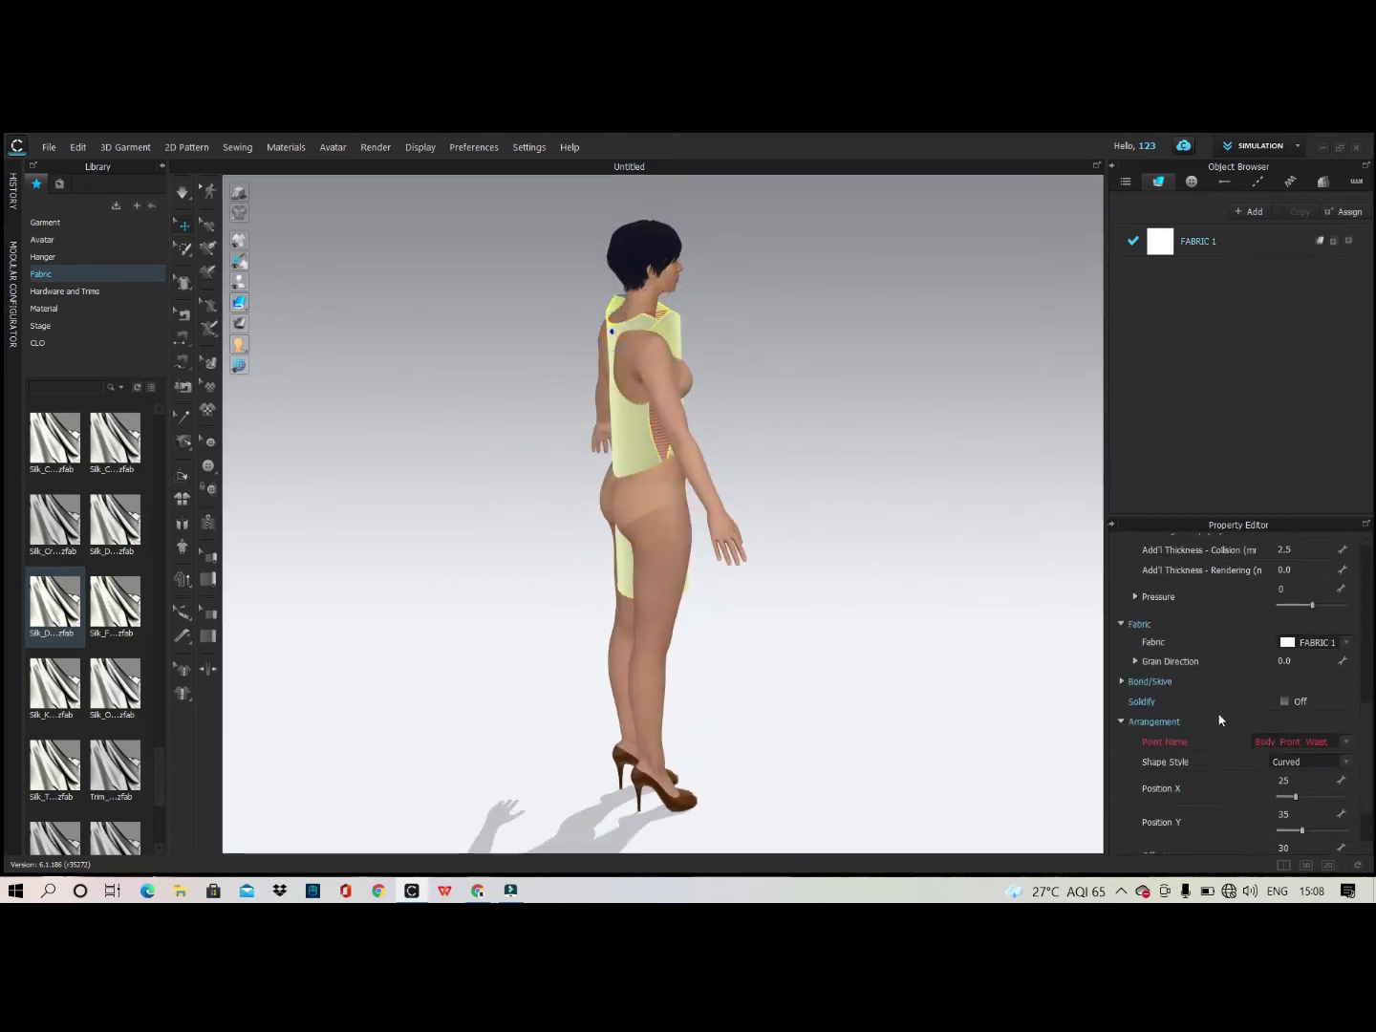
left_click(1287, 764)
left_click(1302, 783)
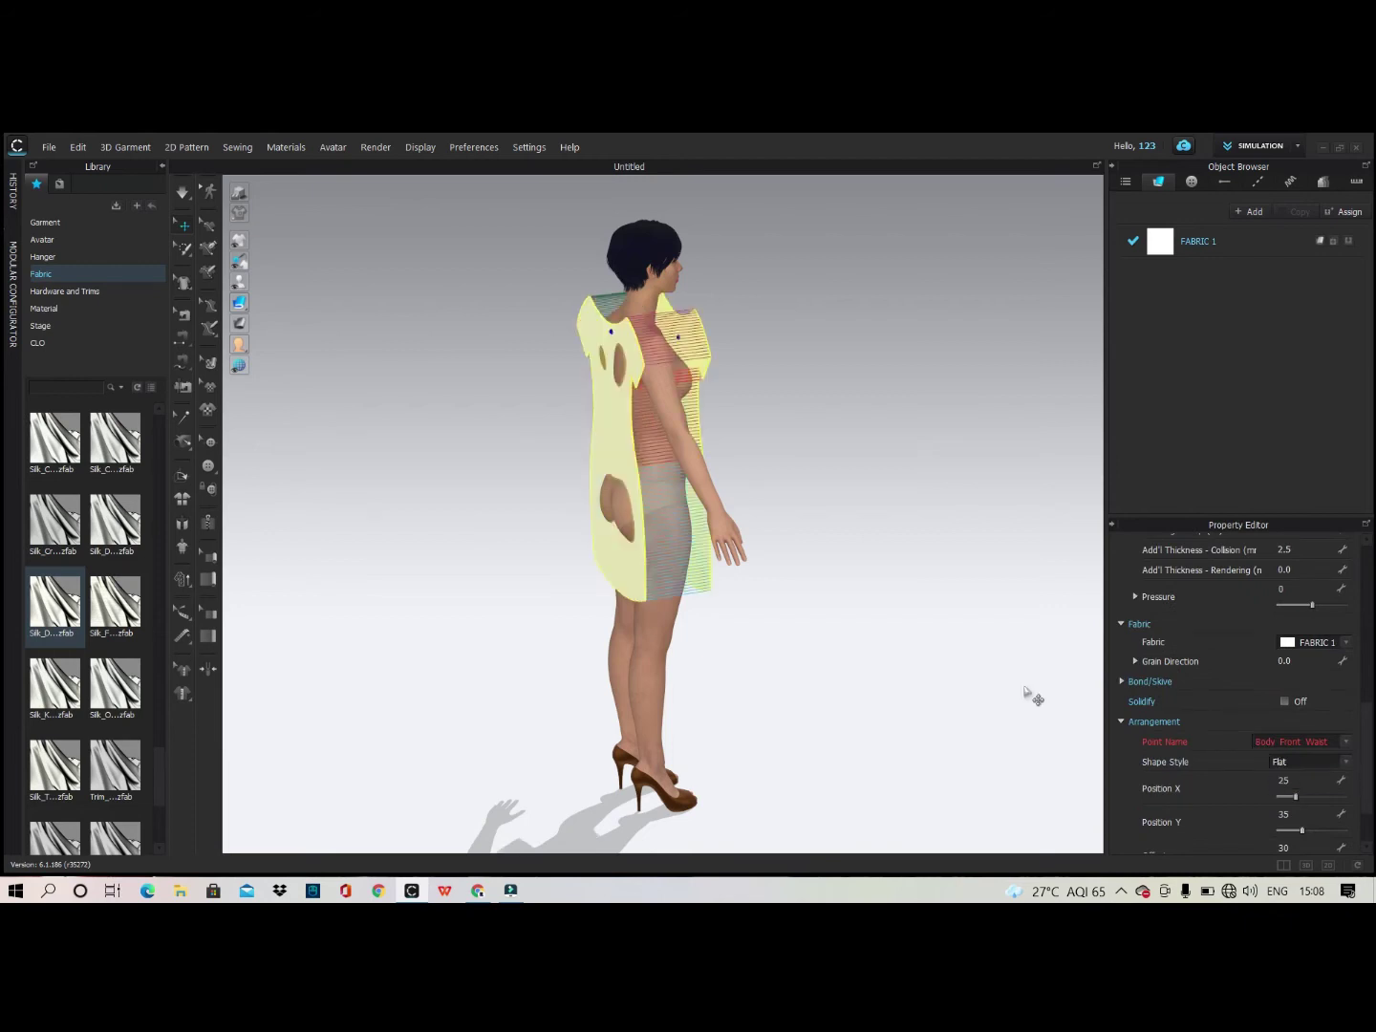
Simulate the garment to drape the dress on the avatar and check its fit from the front and back.
left_click(921, 565)
right_click_drag(921, 565, 679, 531)
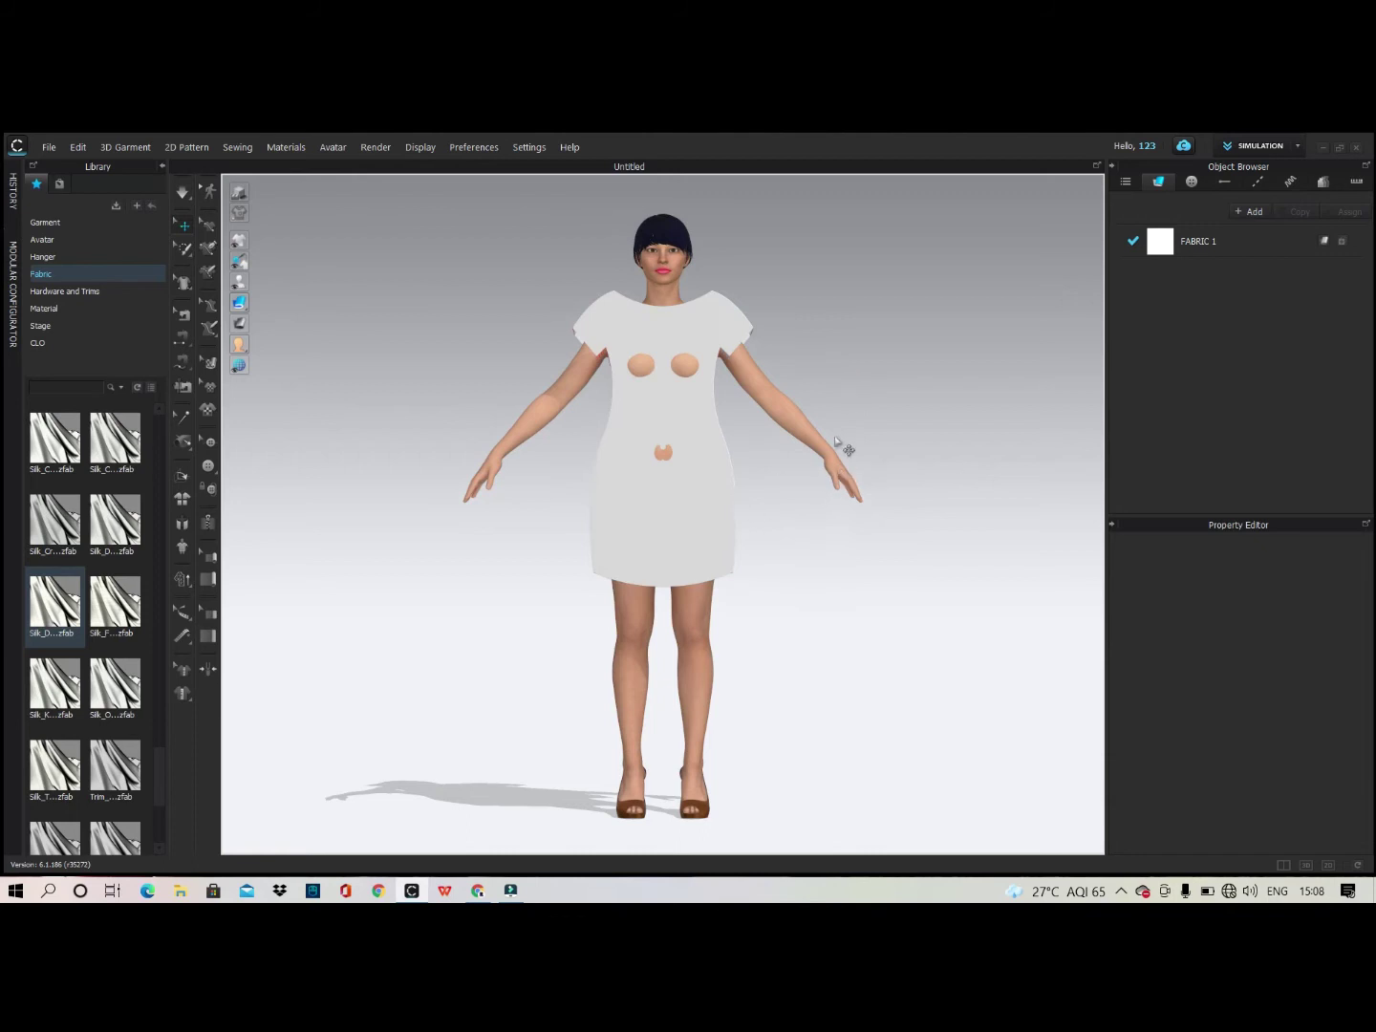
key("space")
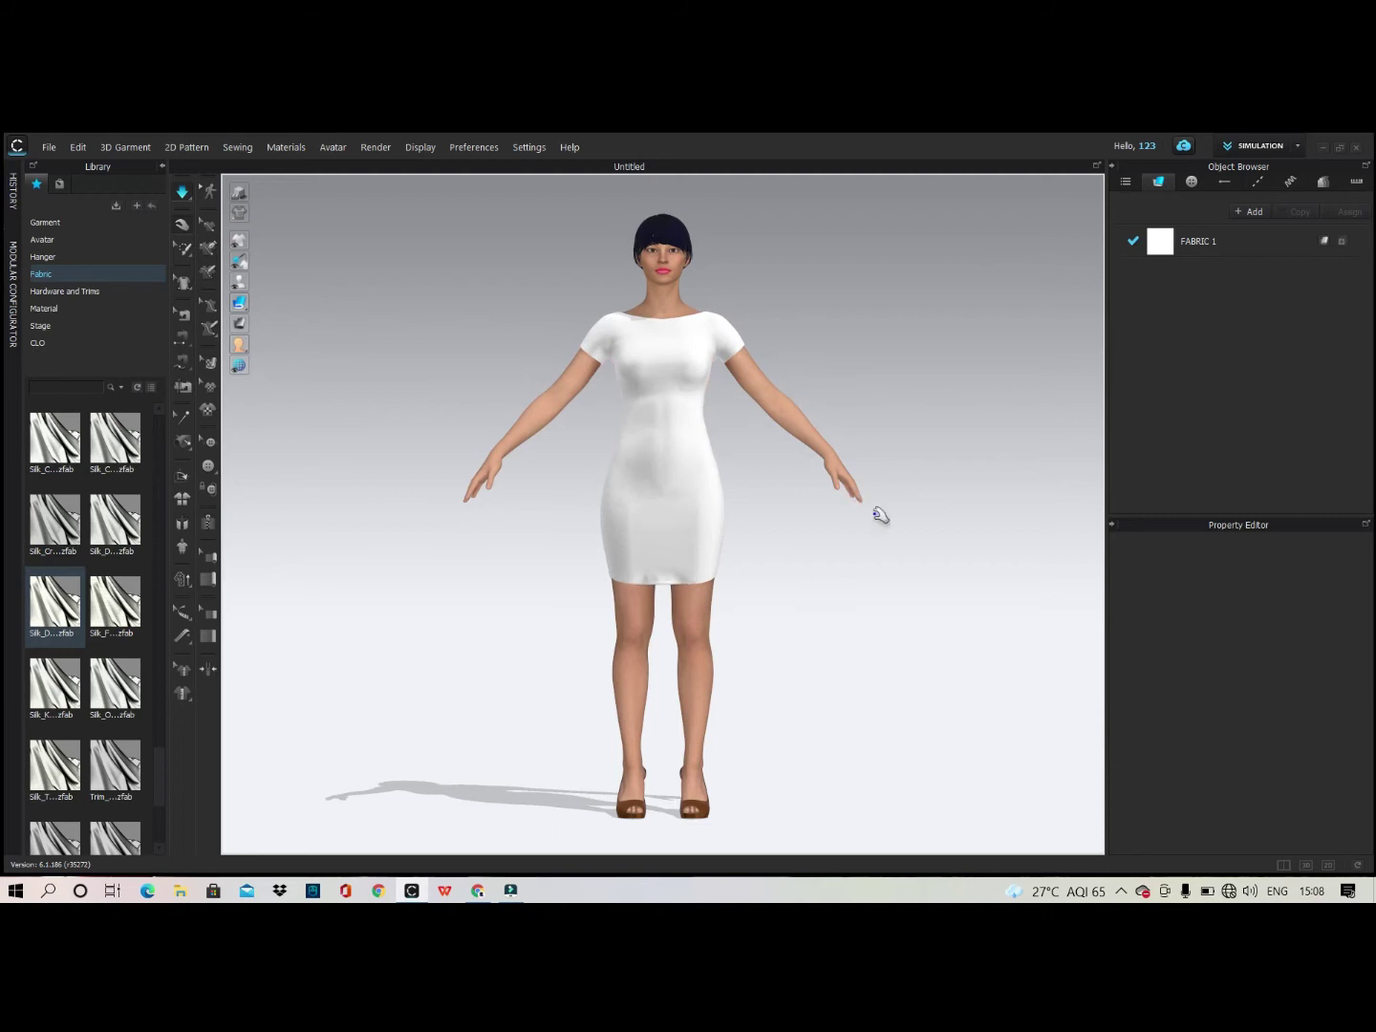
right_click_drag(918, 507, 559, 516)
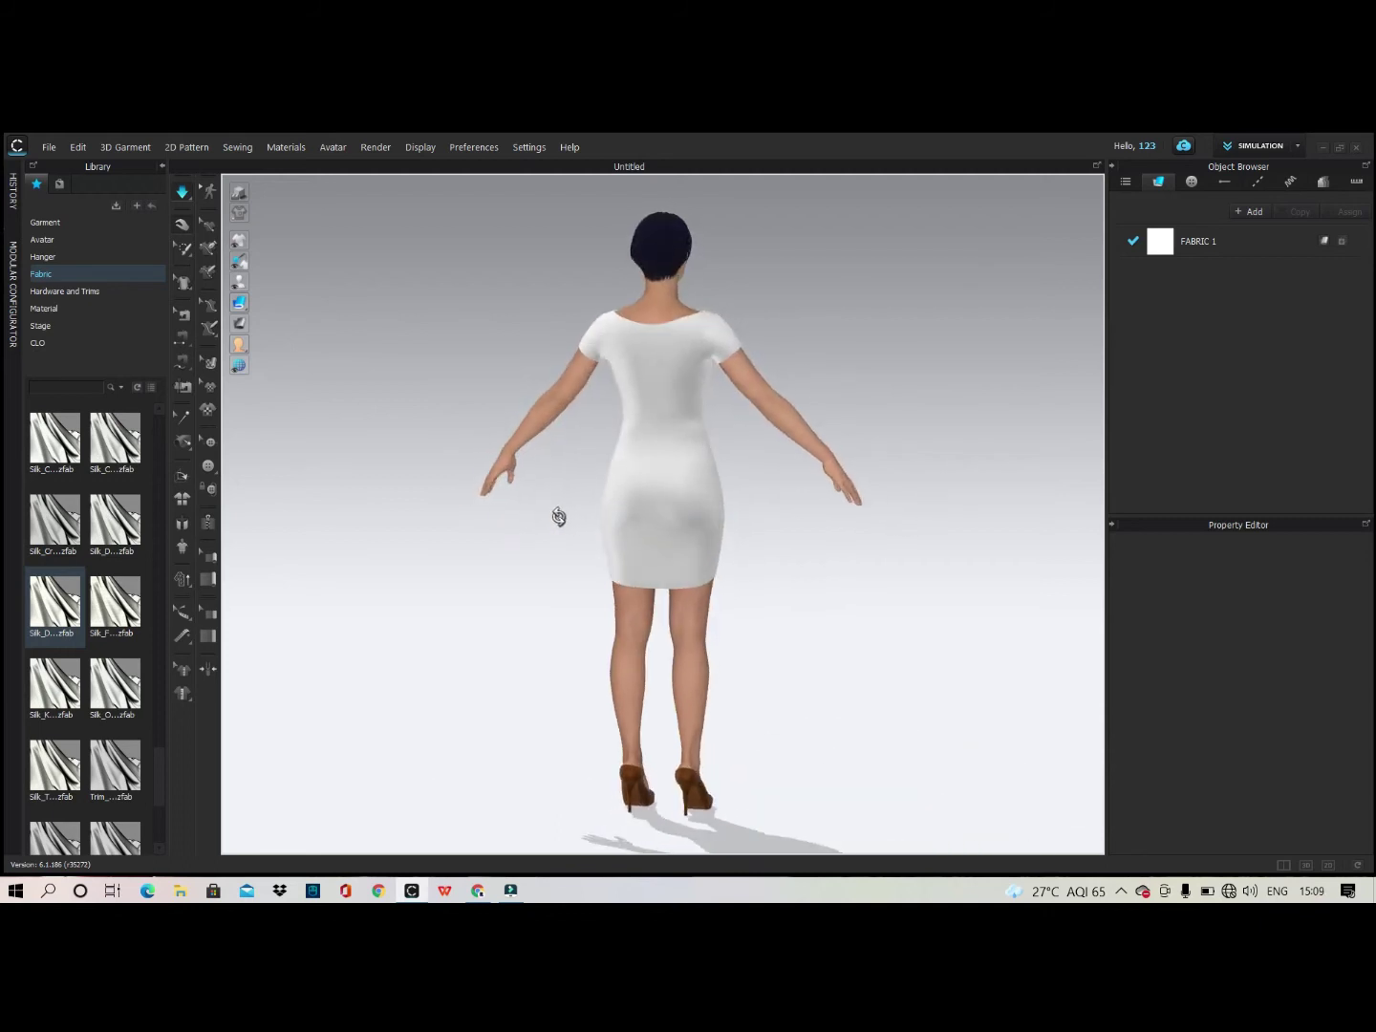
scroll(712, 399, "up", 3)
right_click_drag(743, 404, 872, 421)
key("2")
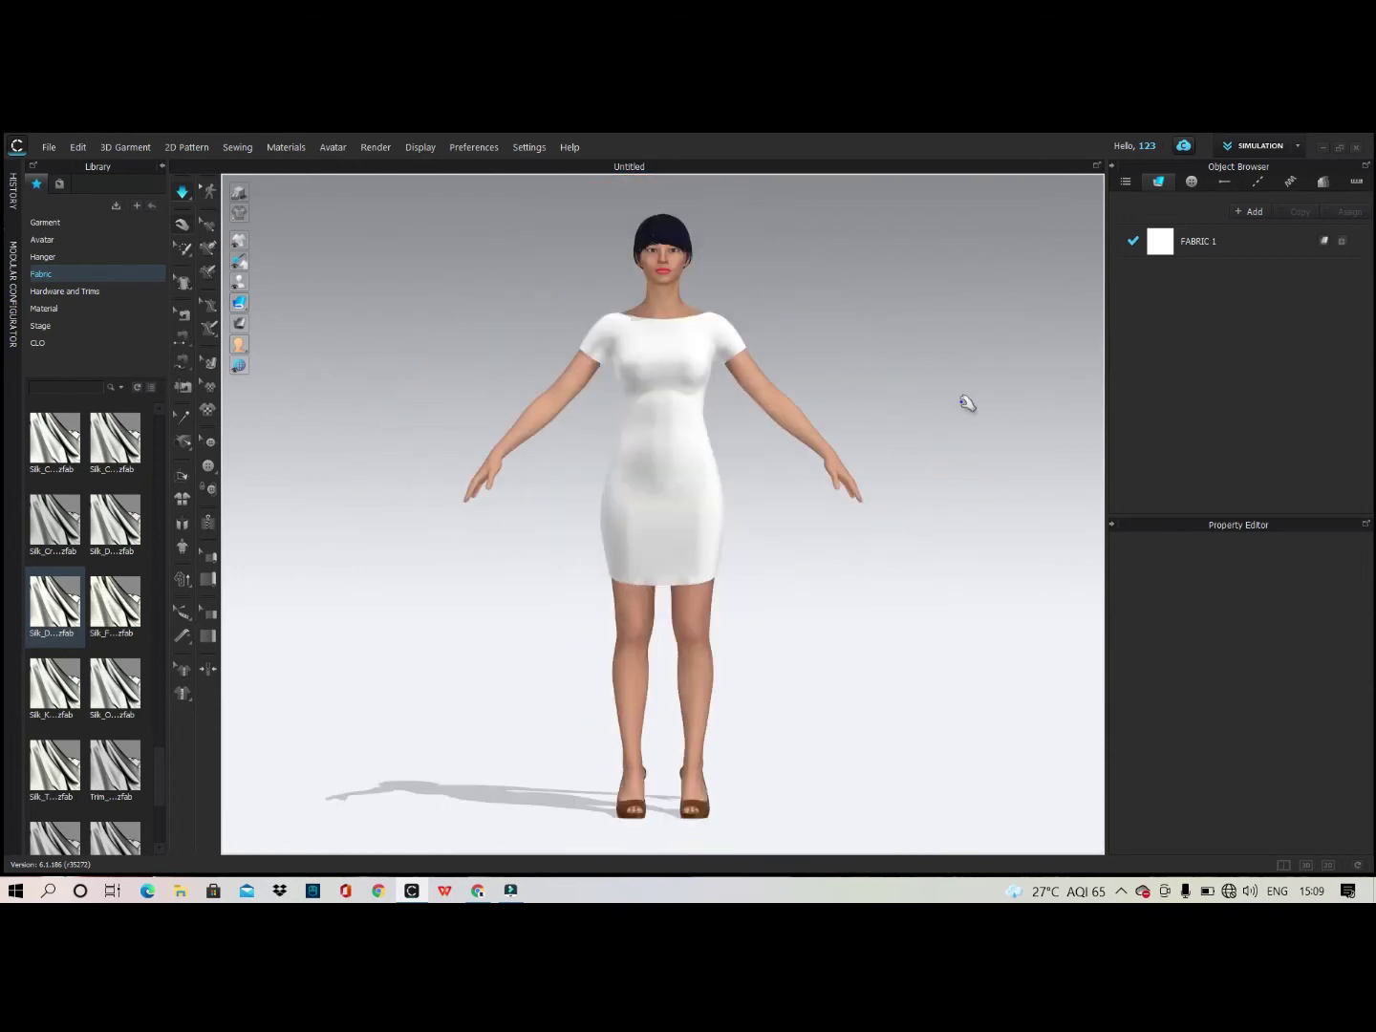
scroll(742, 463, "up", 2)
mouse_move(884, 455)
right_mouse_down()
mouse_move(752, 461)
mouse_move(762, 473)
mouse_move(704, 460)
mouse_move(924, 470)
mouse_move(636, 479)
mouse_move(873, 481)
right_mouse_up()
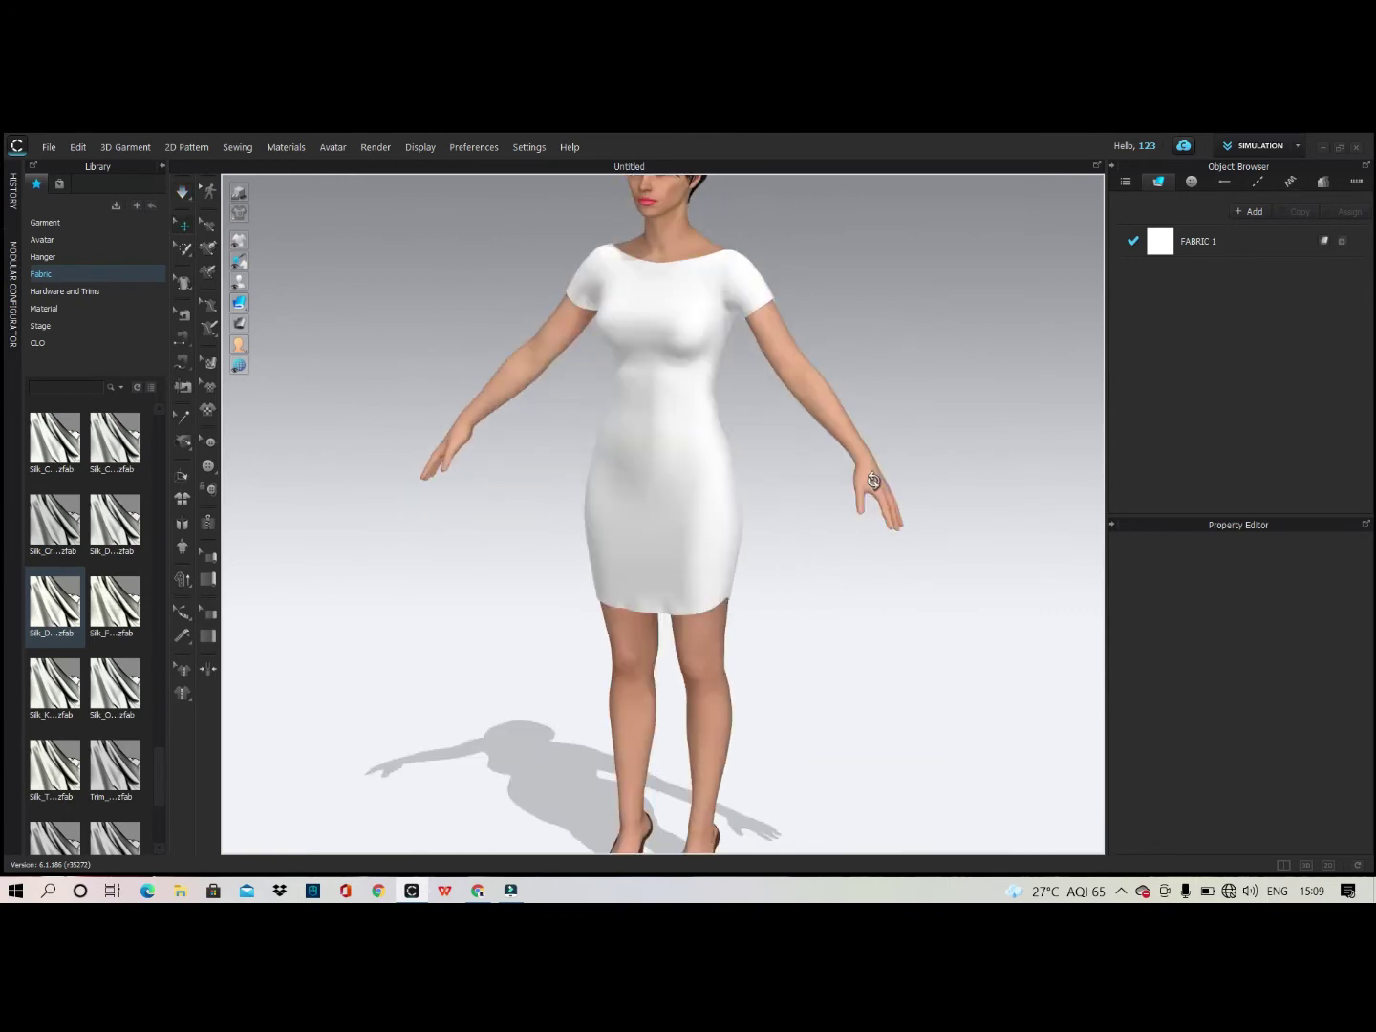
Show the 2D pattern view and activate the Internal Polygon/Line tool for the front piece's upper bodice.
left_click(1327, 865)
scroll(694, 496, "up", 3)
scroll(669, 330, "down", 2)
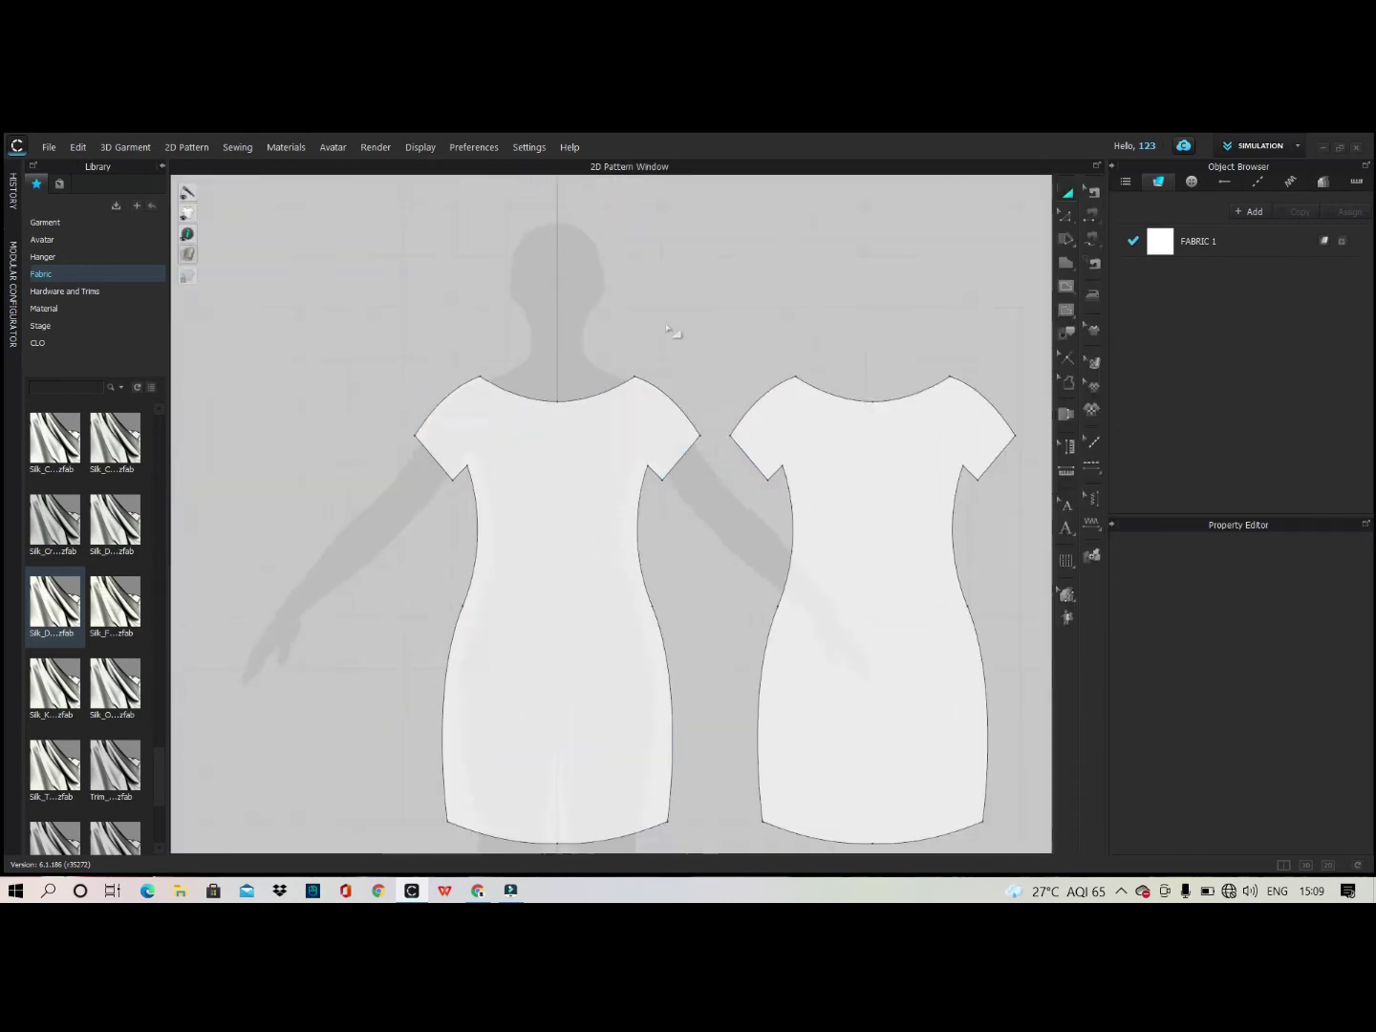
scroll(562, 412, "up", 1)
scroll(603, 425, "up", 2)
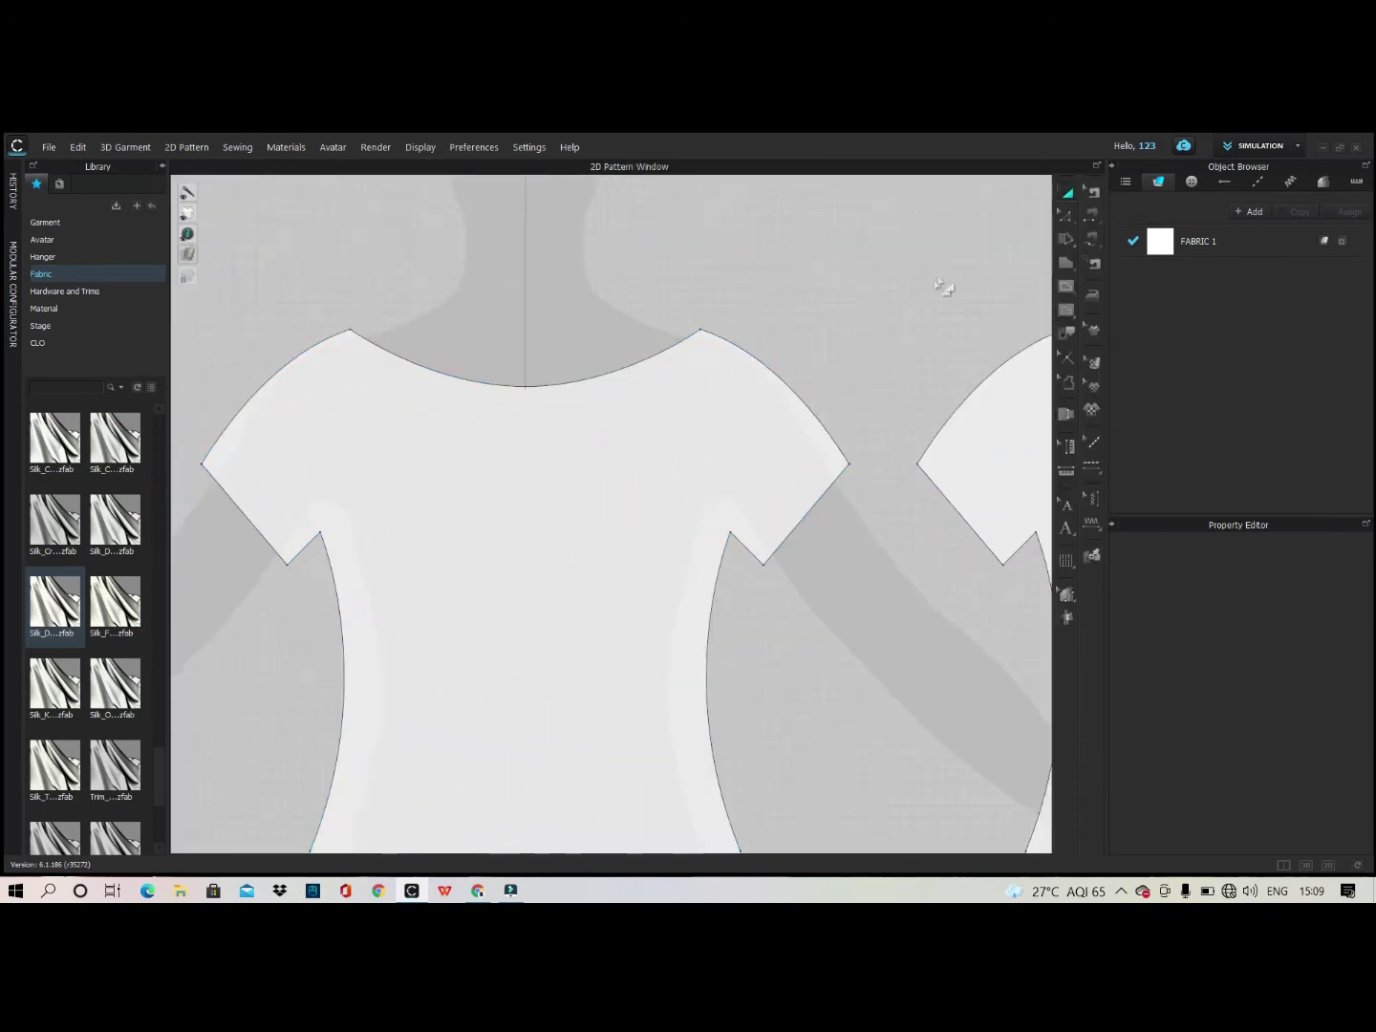
left_click(1064, 287)
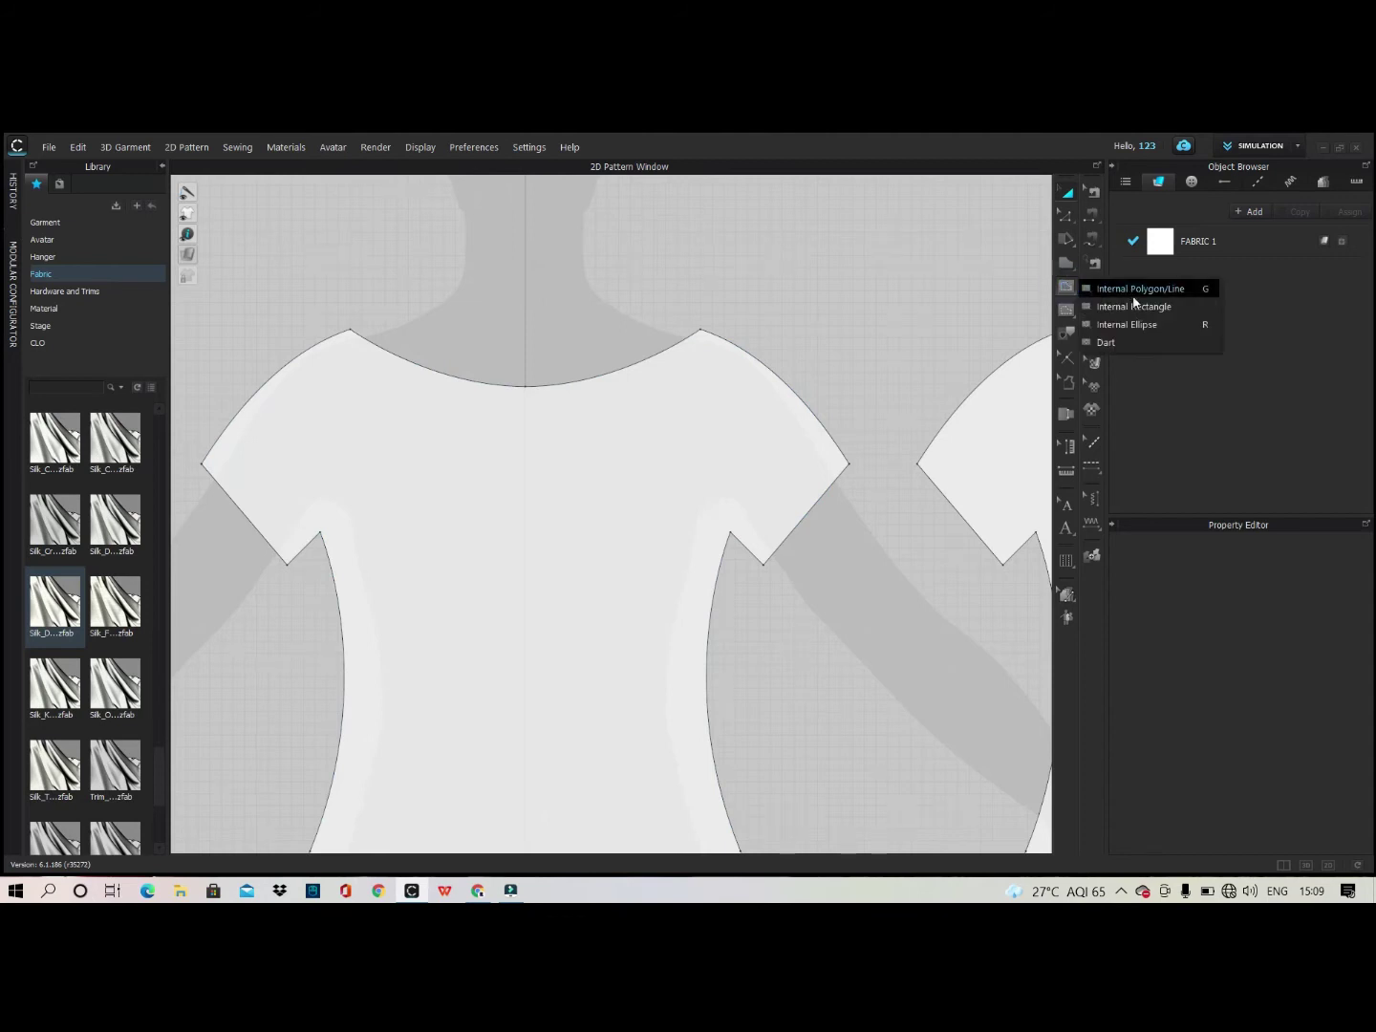
left_click(1141, 289)
left_click(350, 330)
left_click_drag(732, 537, 947, 579)
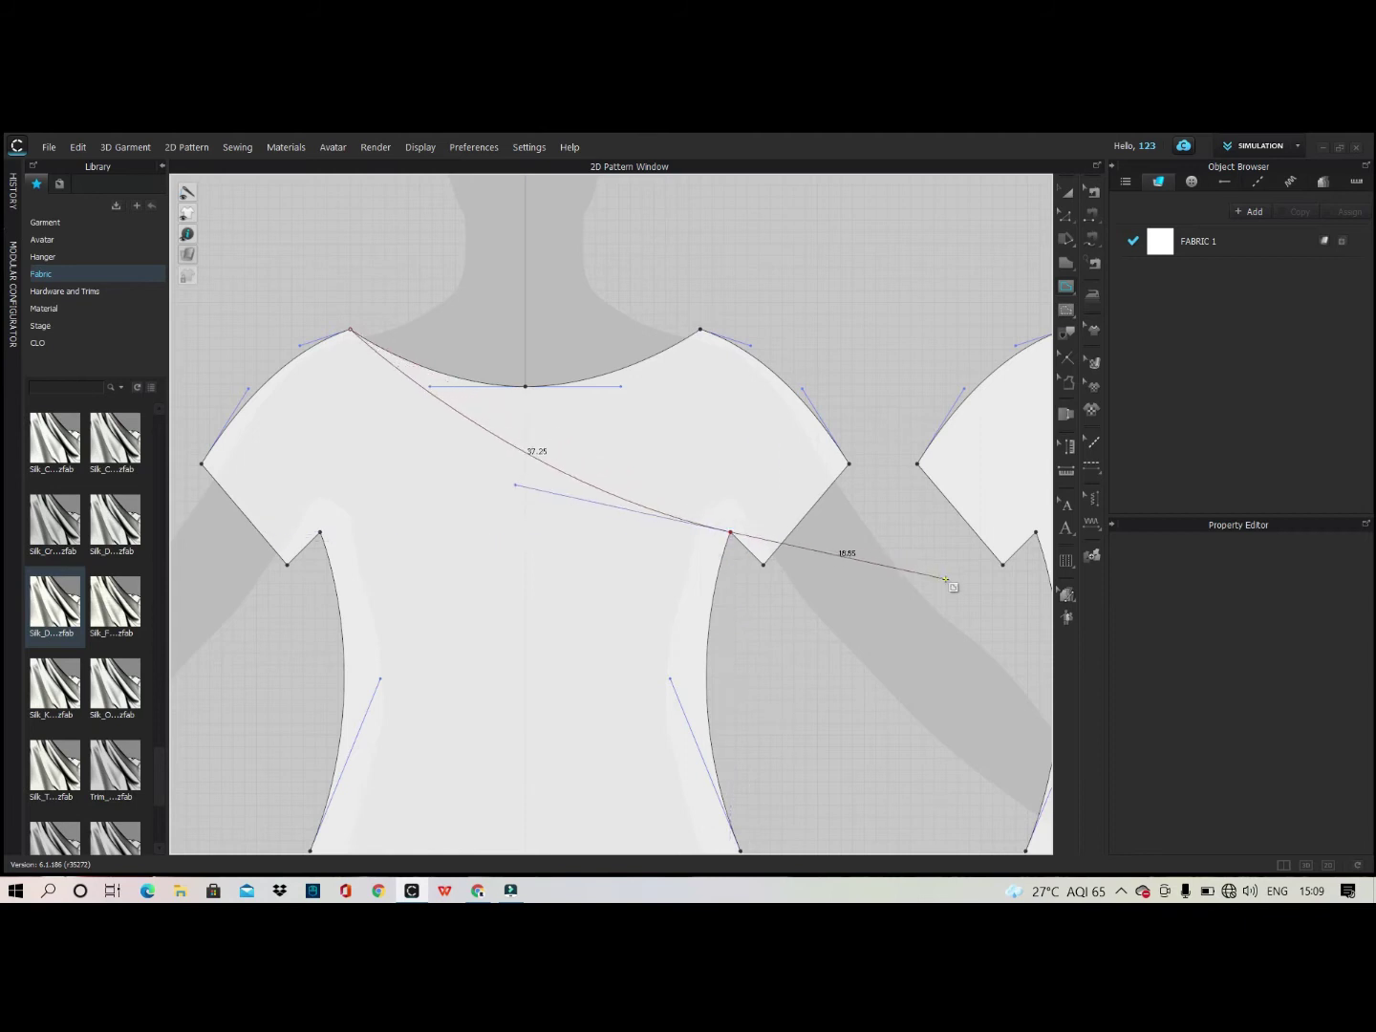
double_click(727, 534)
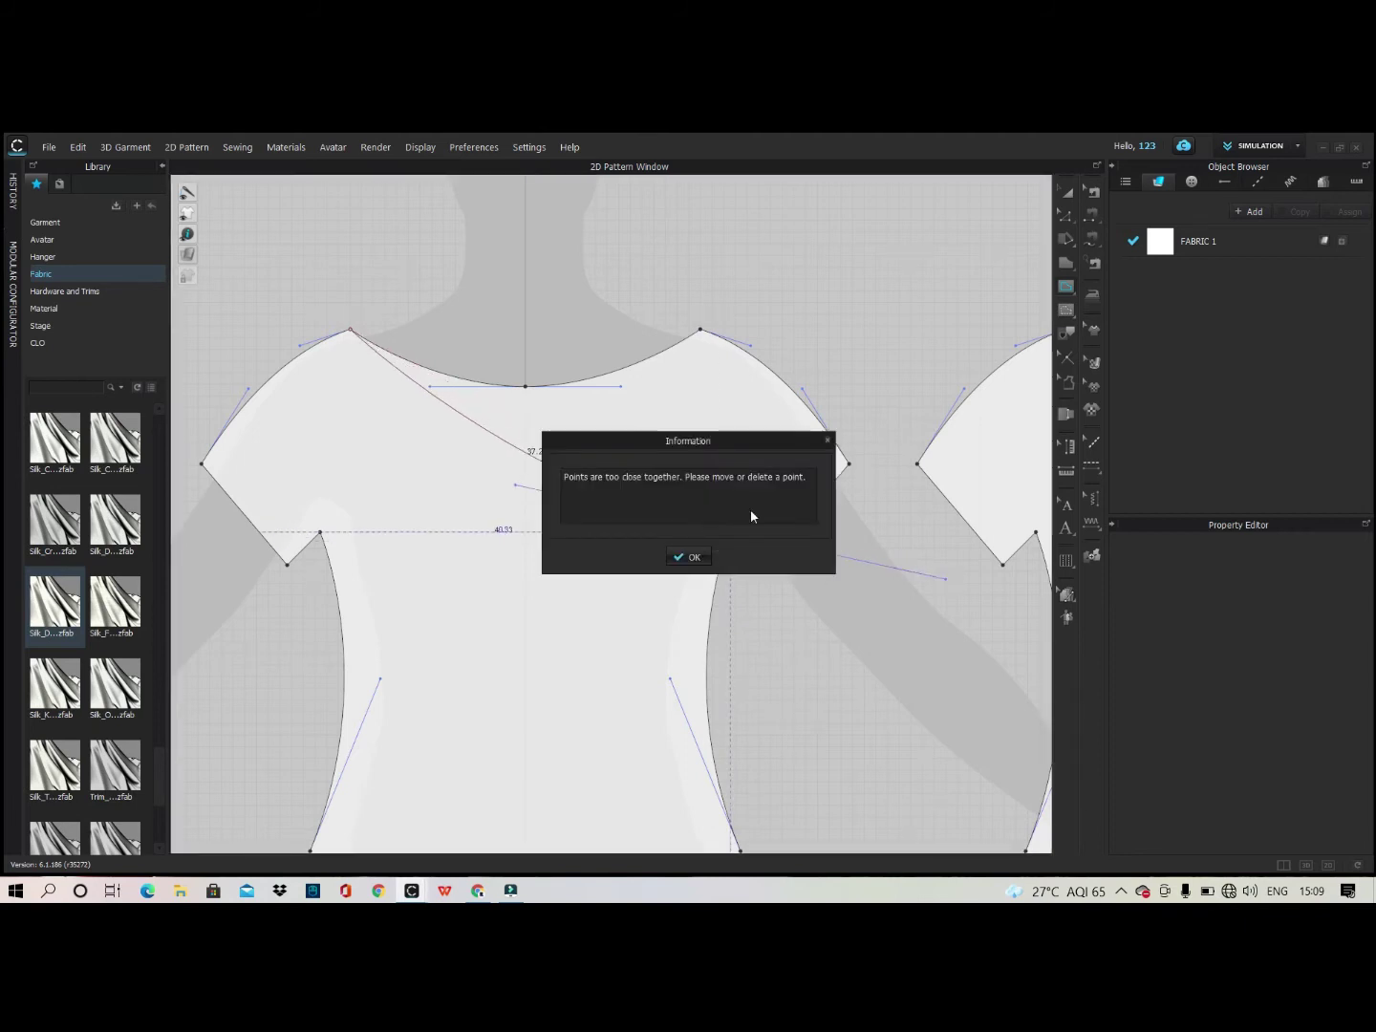
left_click(690, 556)
Draw a curved internal line about 37.6 cm long from the front piece's left neckline corner to the opposite underarm corner.
left_click(347, 328)
left_click_drag(727, 532, 980, 568)
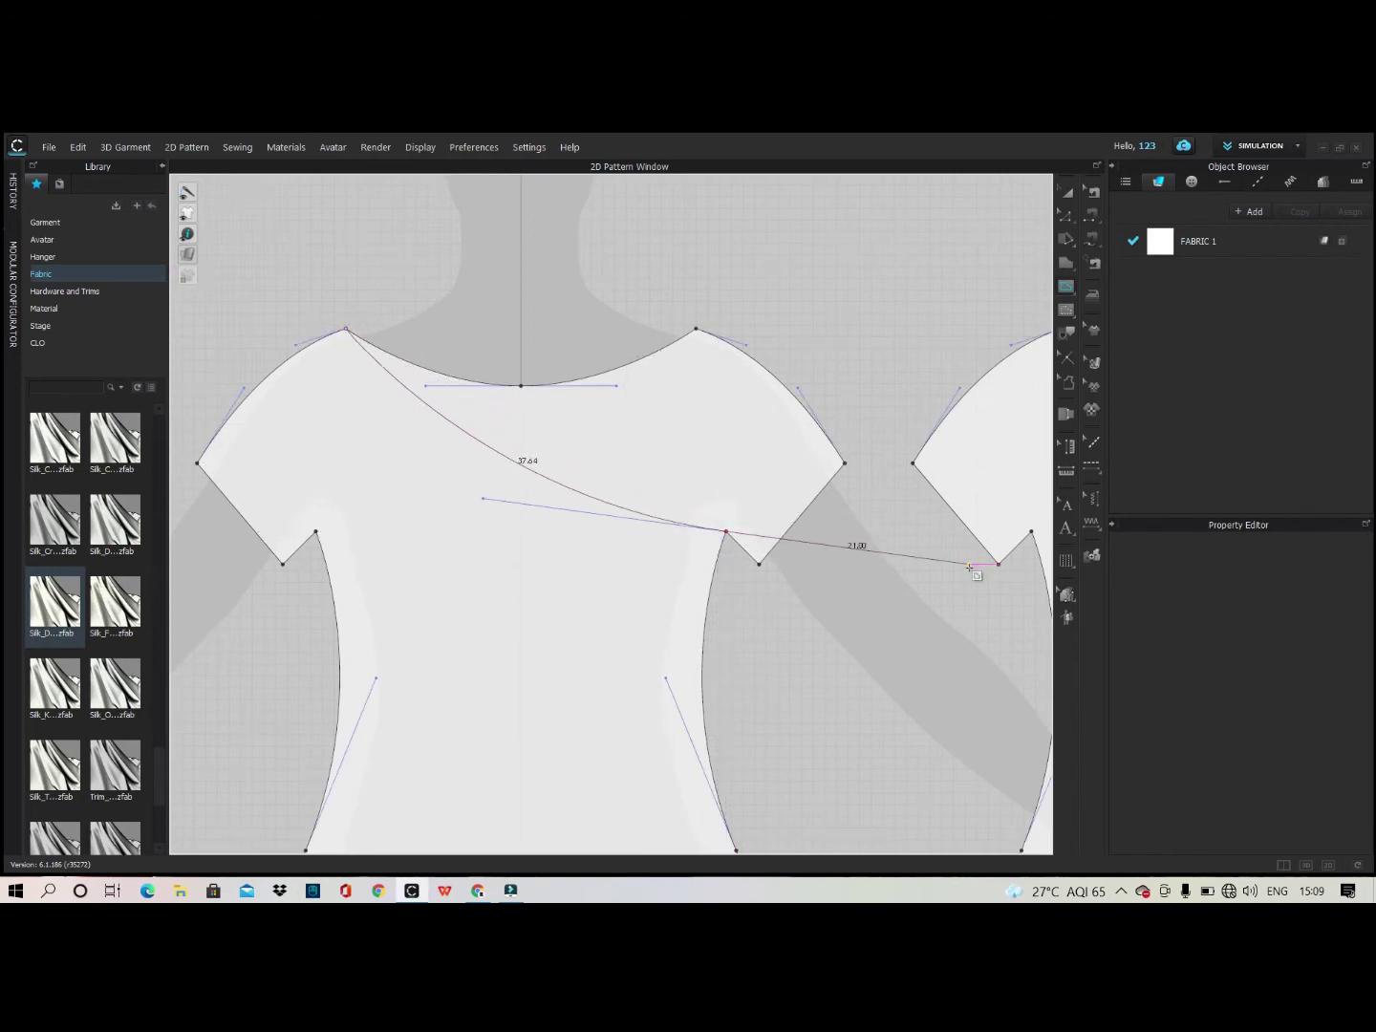
double_click(728, 532)
scroll(597, 296, "down", 4)
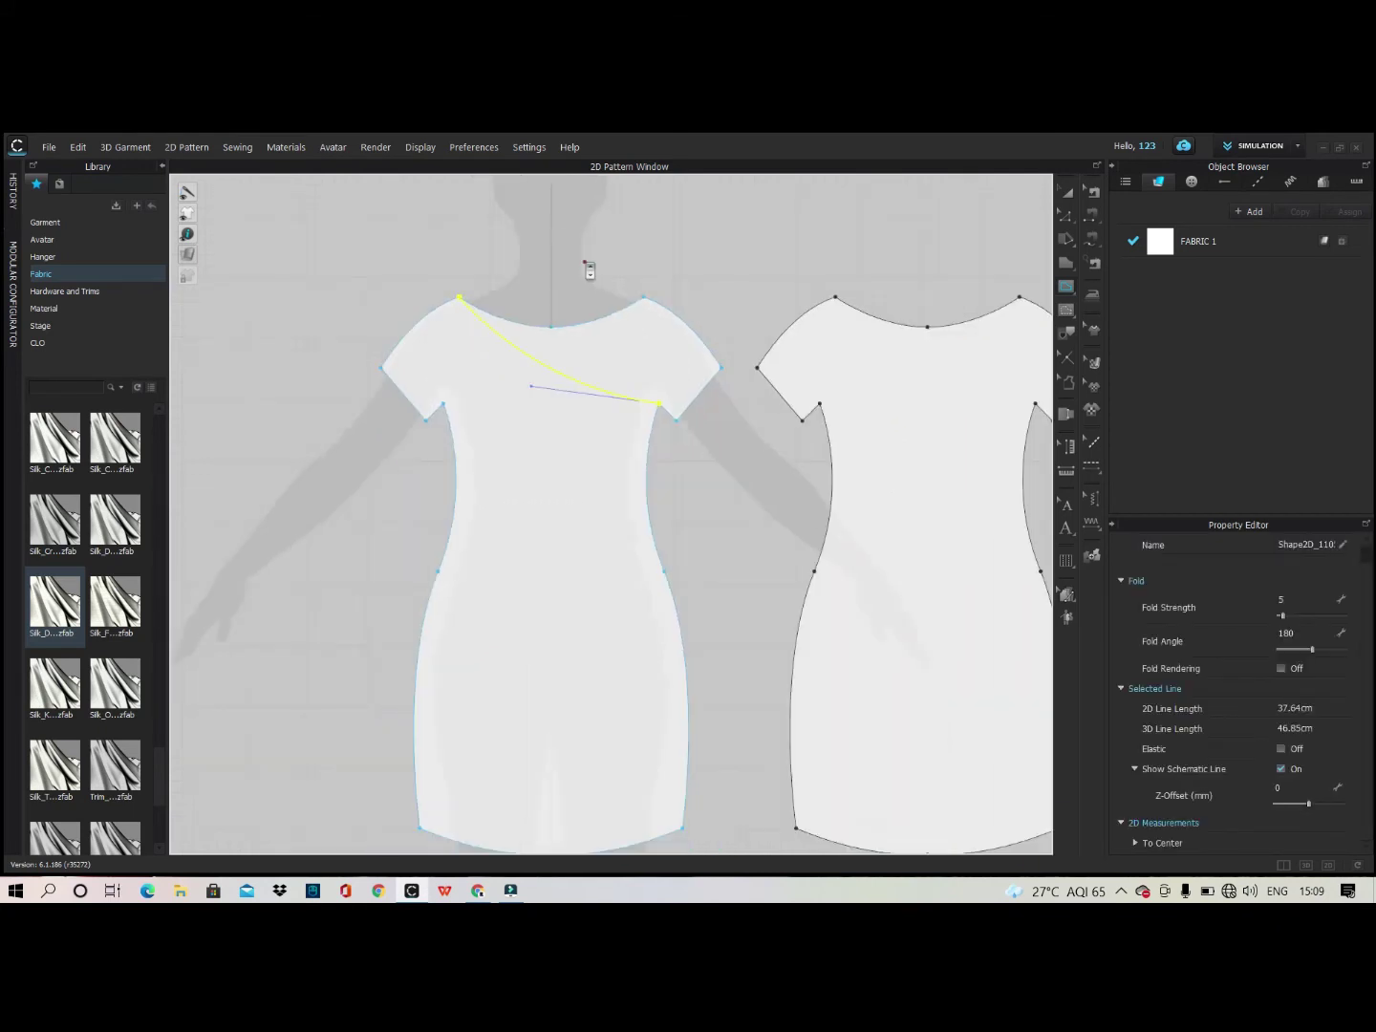
Draw a V-shaped internal line about 68.3 cm long on the front, from the right waist point to the left side and back to the upper right side.
scroll(537, 367, "up", 2)
scroll(536, 367, "up", 2)
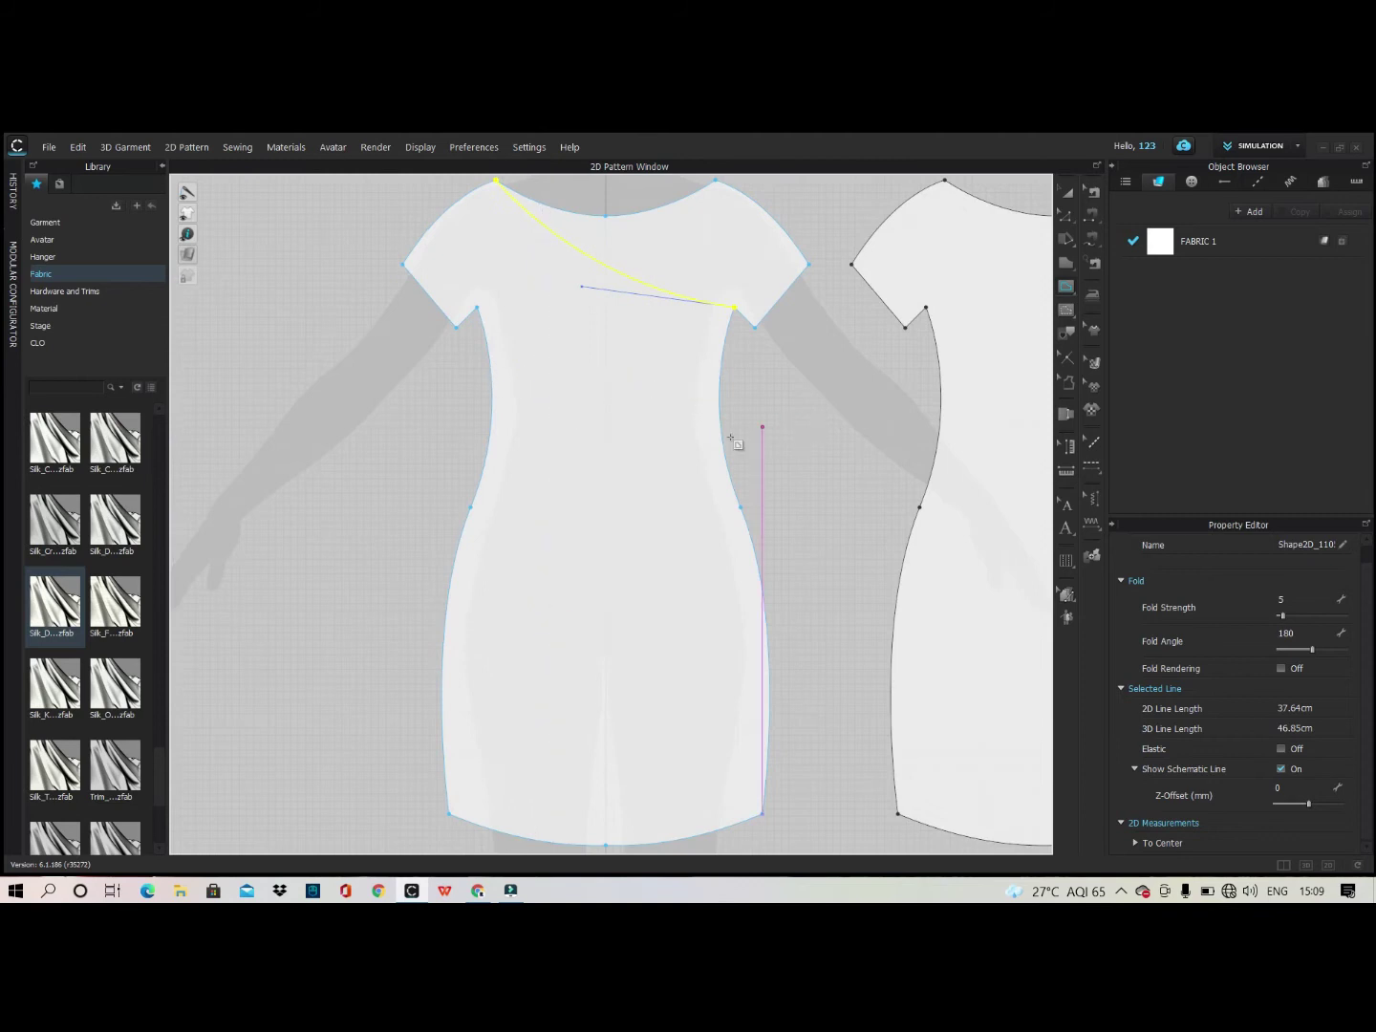
left_click(740, 507)
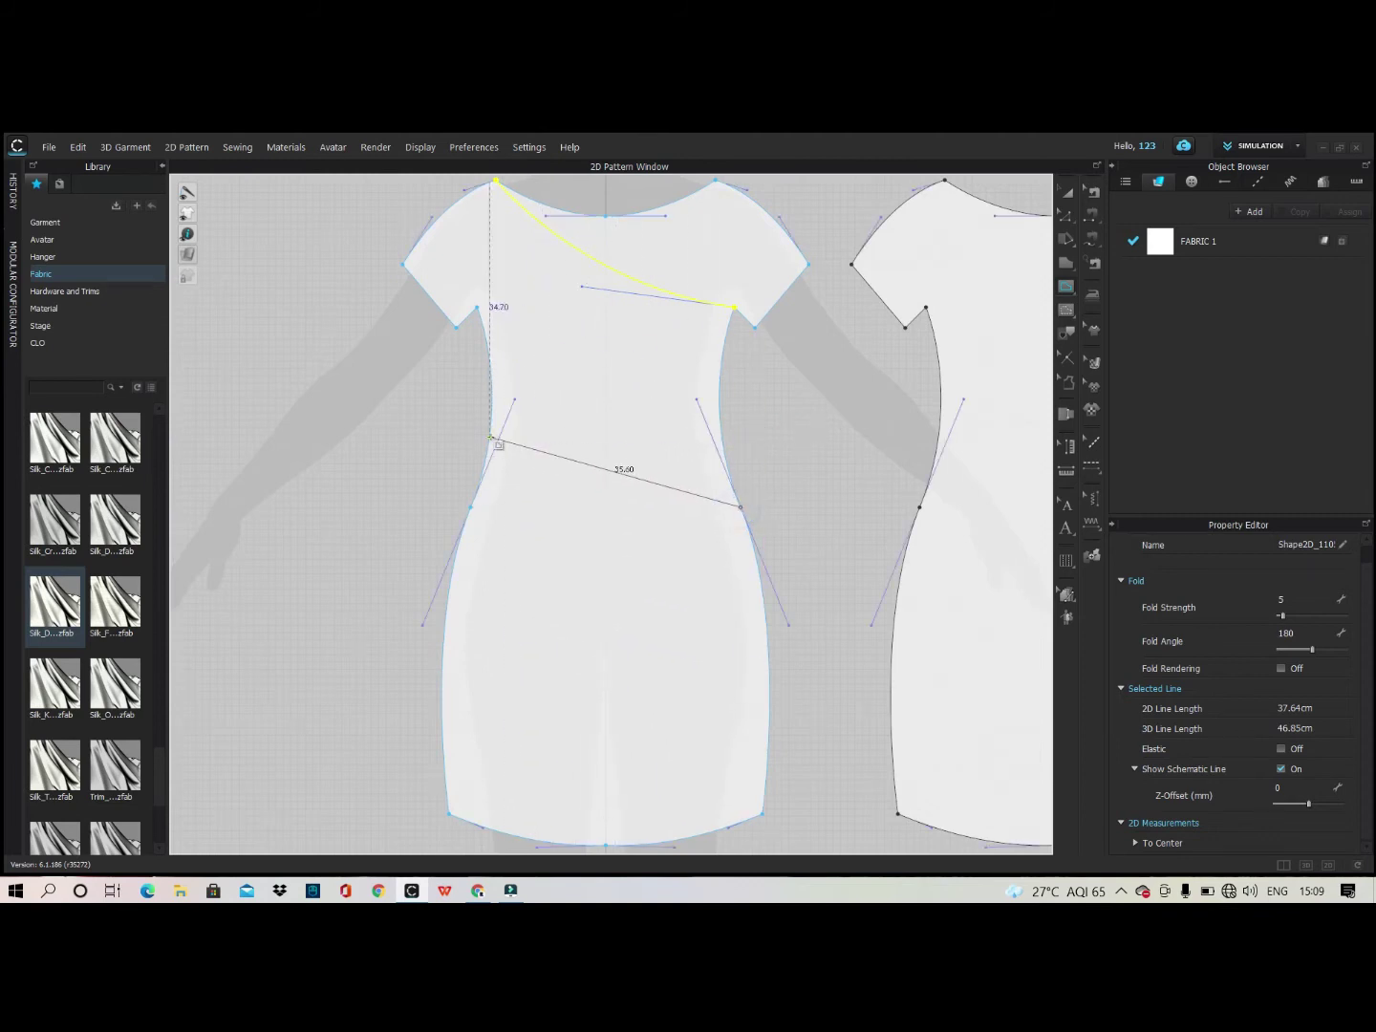
left_click(491, 437)
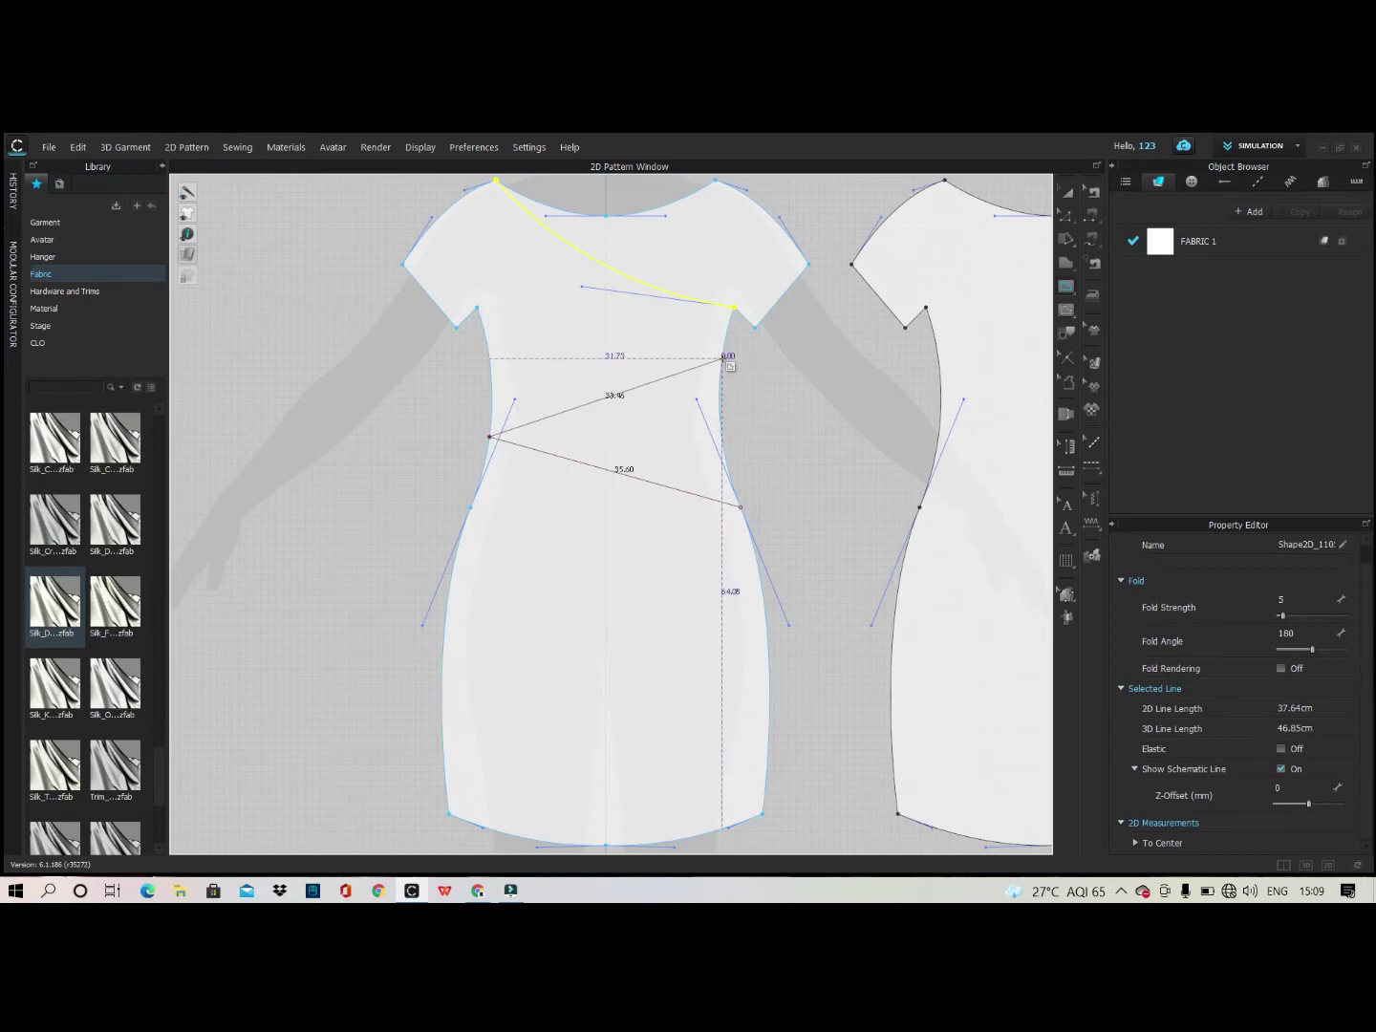
double_click(723, 372)
scroll(369, 490, "down", 3)
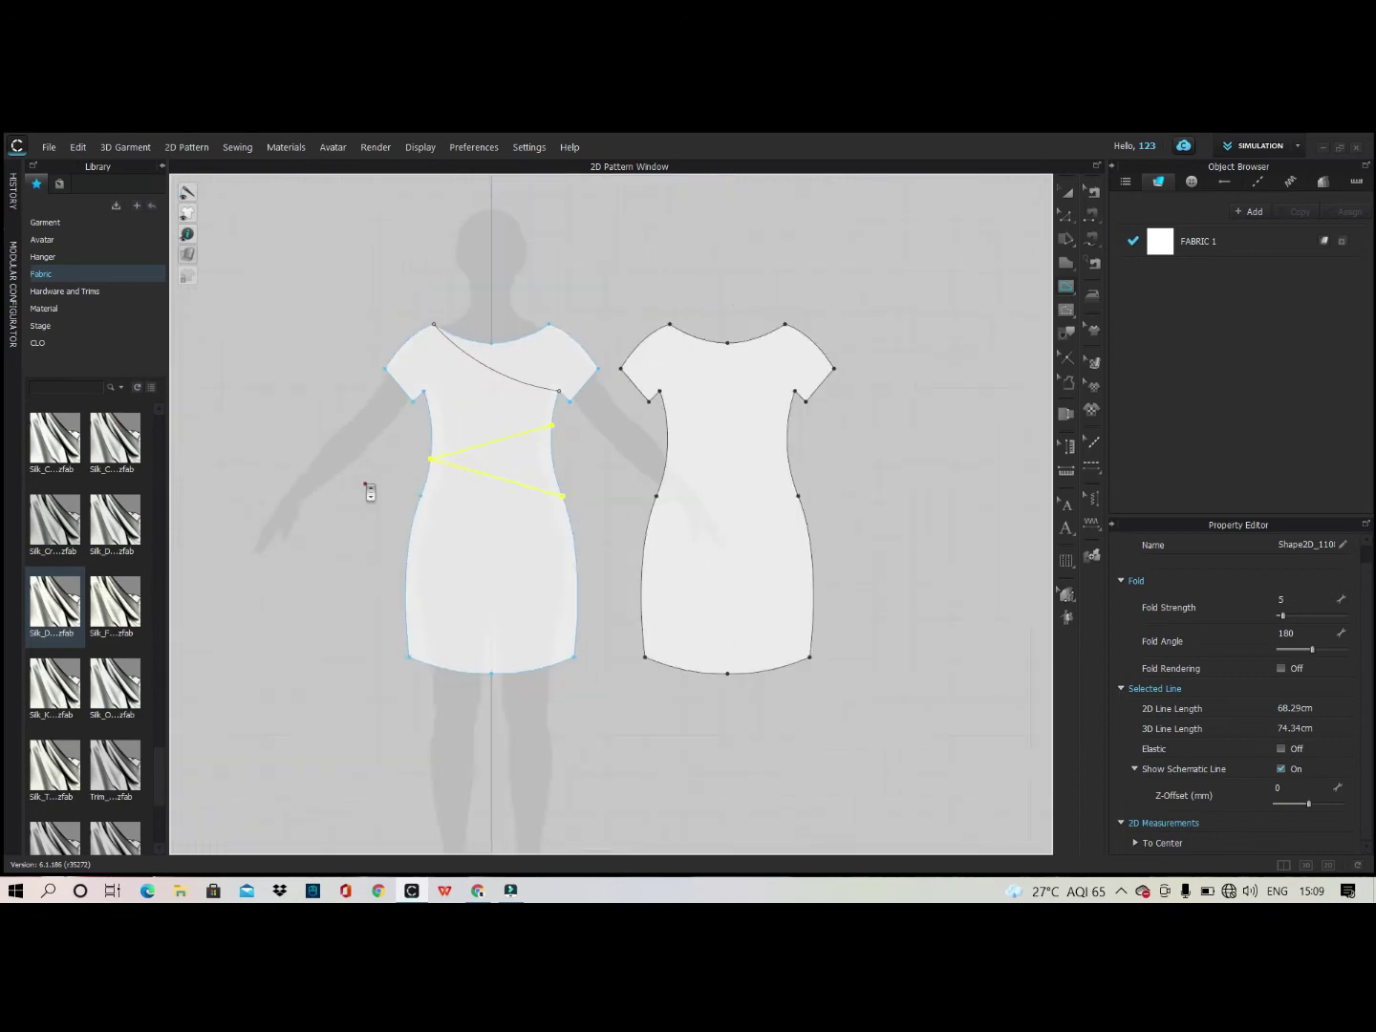
Draw a horizontal internal line about 32.5 cm long across the back piece's waist, from side edge to side edge.
scroll(705, 457, "up", 3)
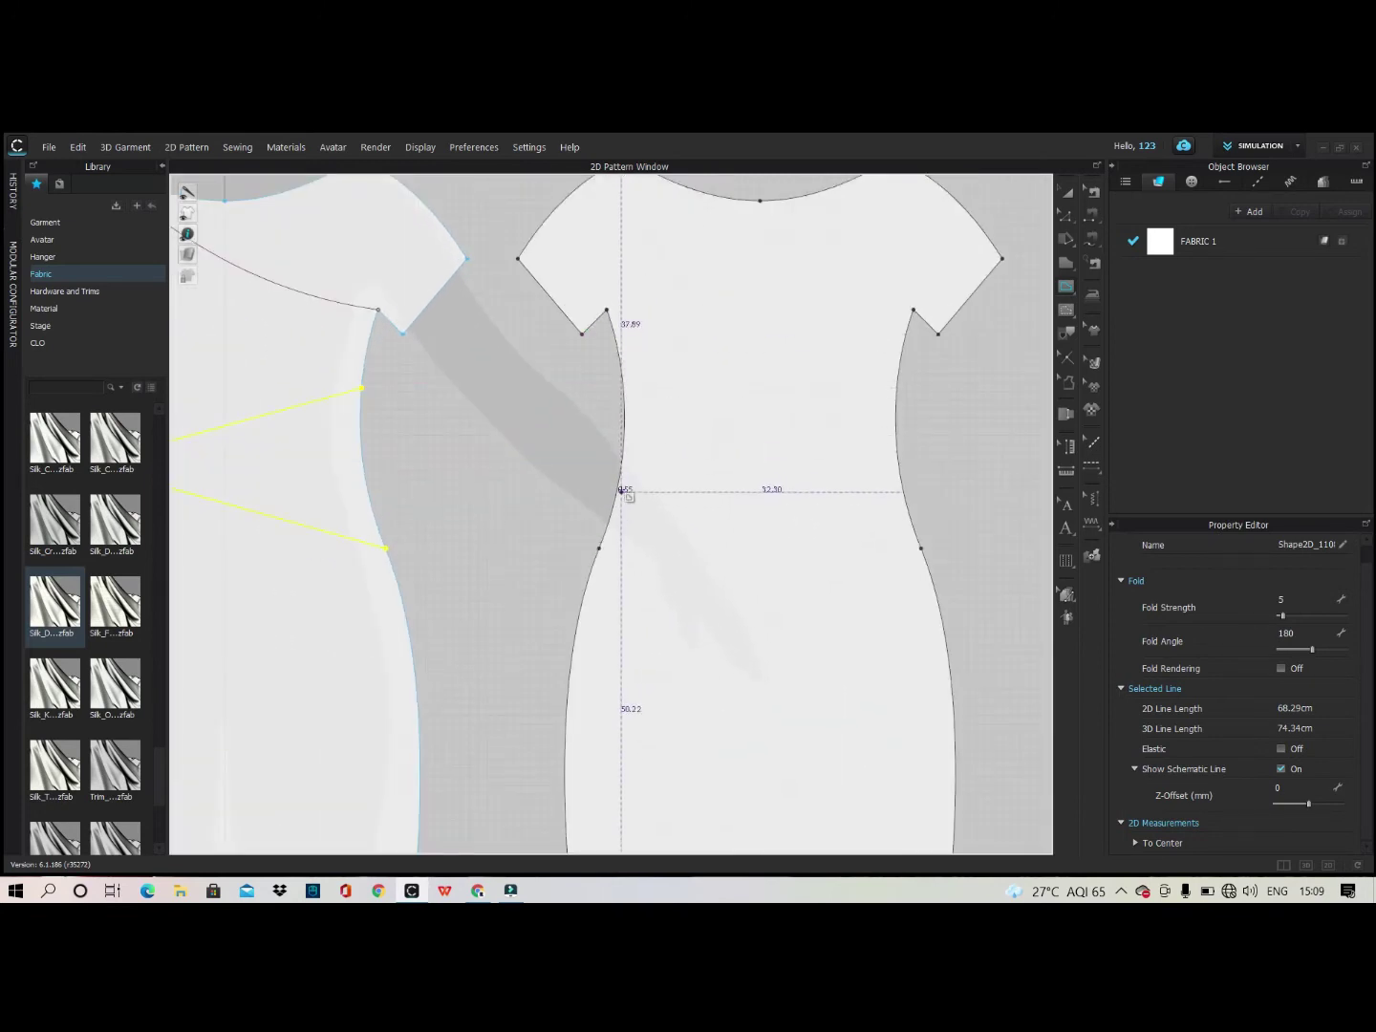
left_click(618, 486)
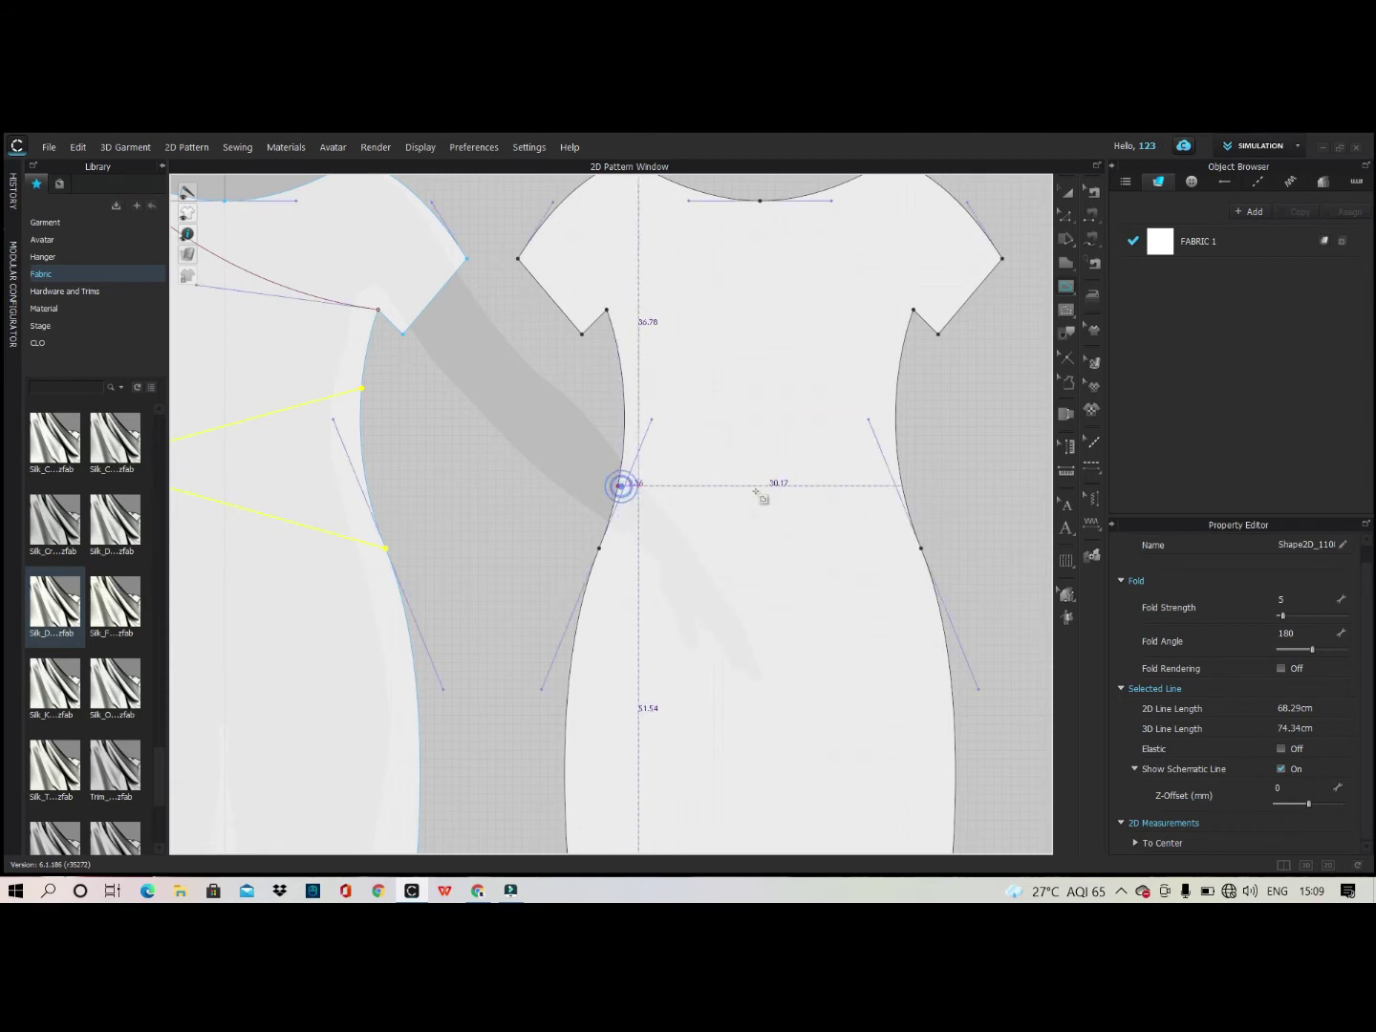
left_click(903, 487)
left_click(777, 486)
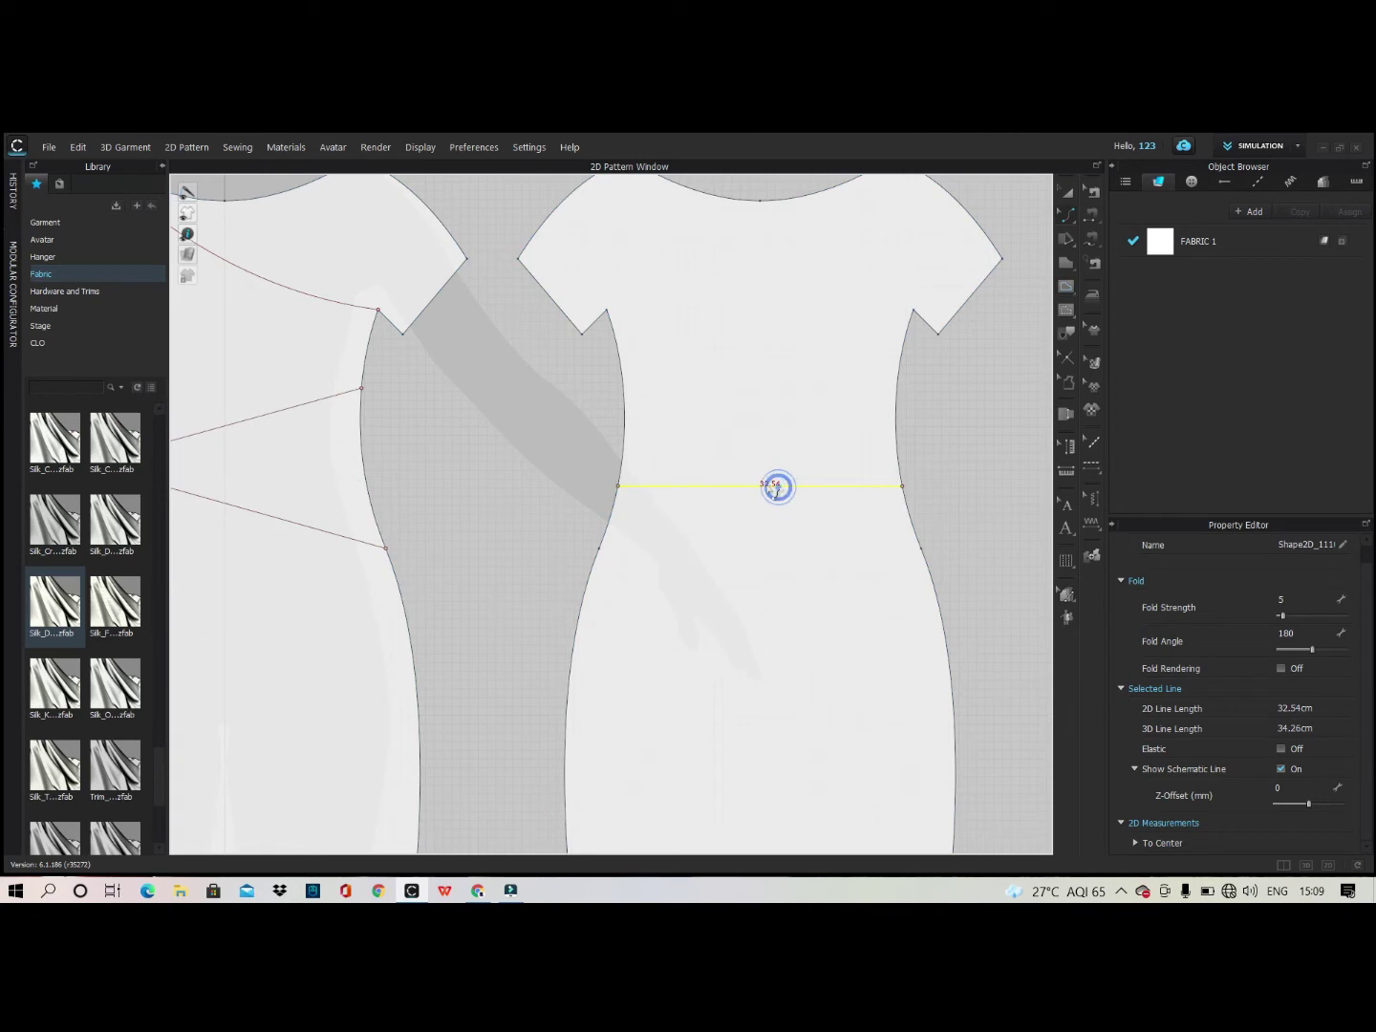
Curve the back piece's horizontal waist line downward into an arc about 40.4 cm long.
left_click_drag(766, 491, 771, 583)
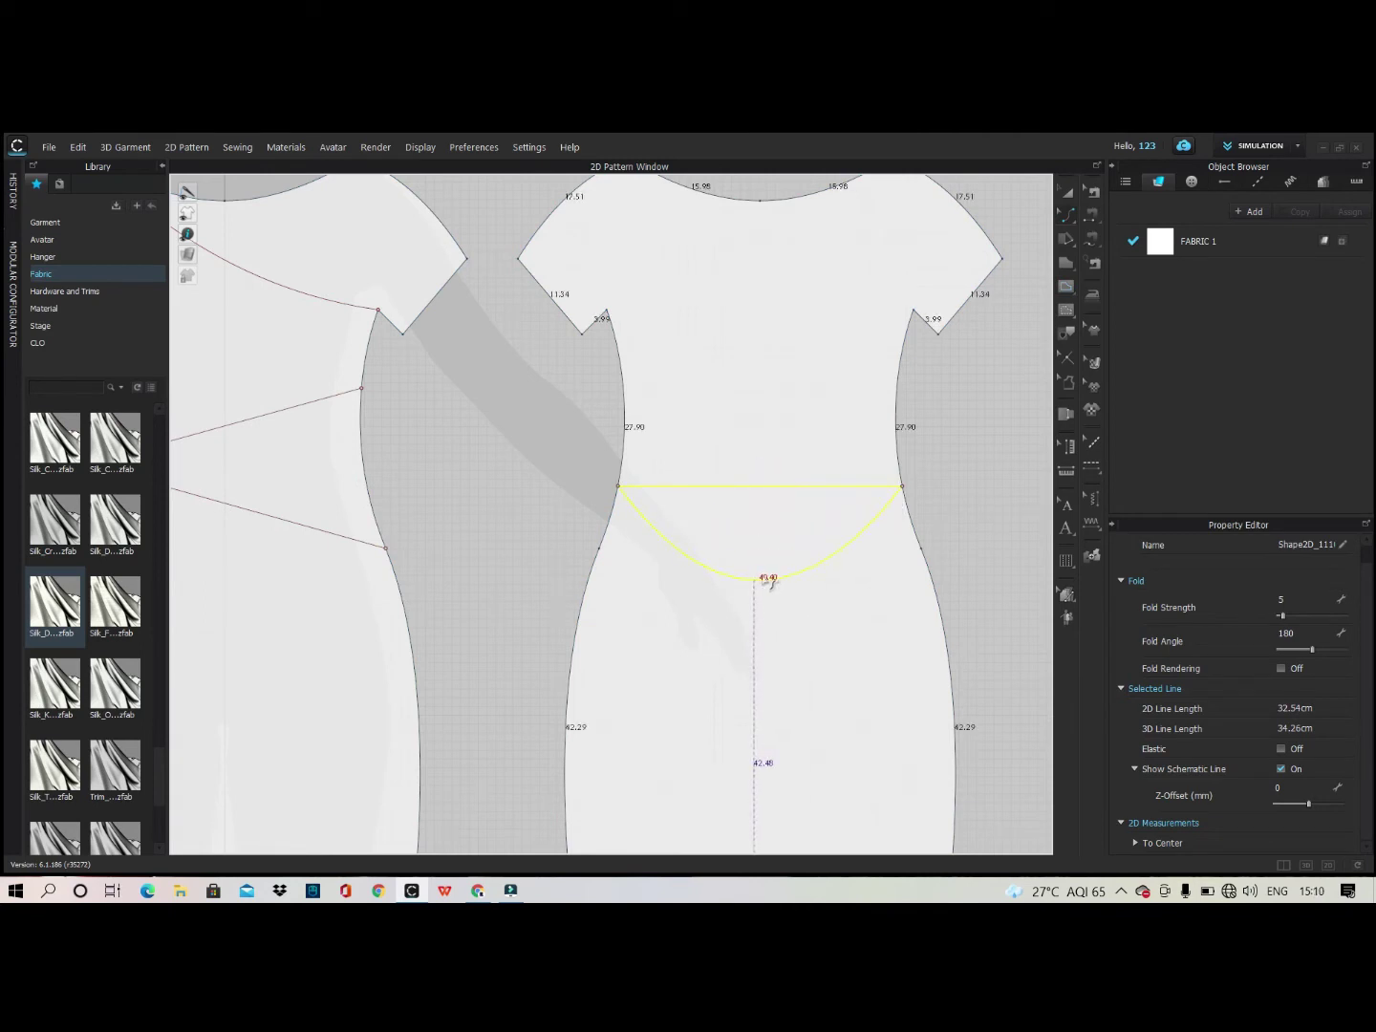
left_click(553, 435)
scroll(722, 414, "down", 5)
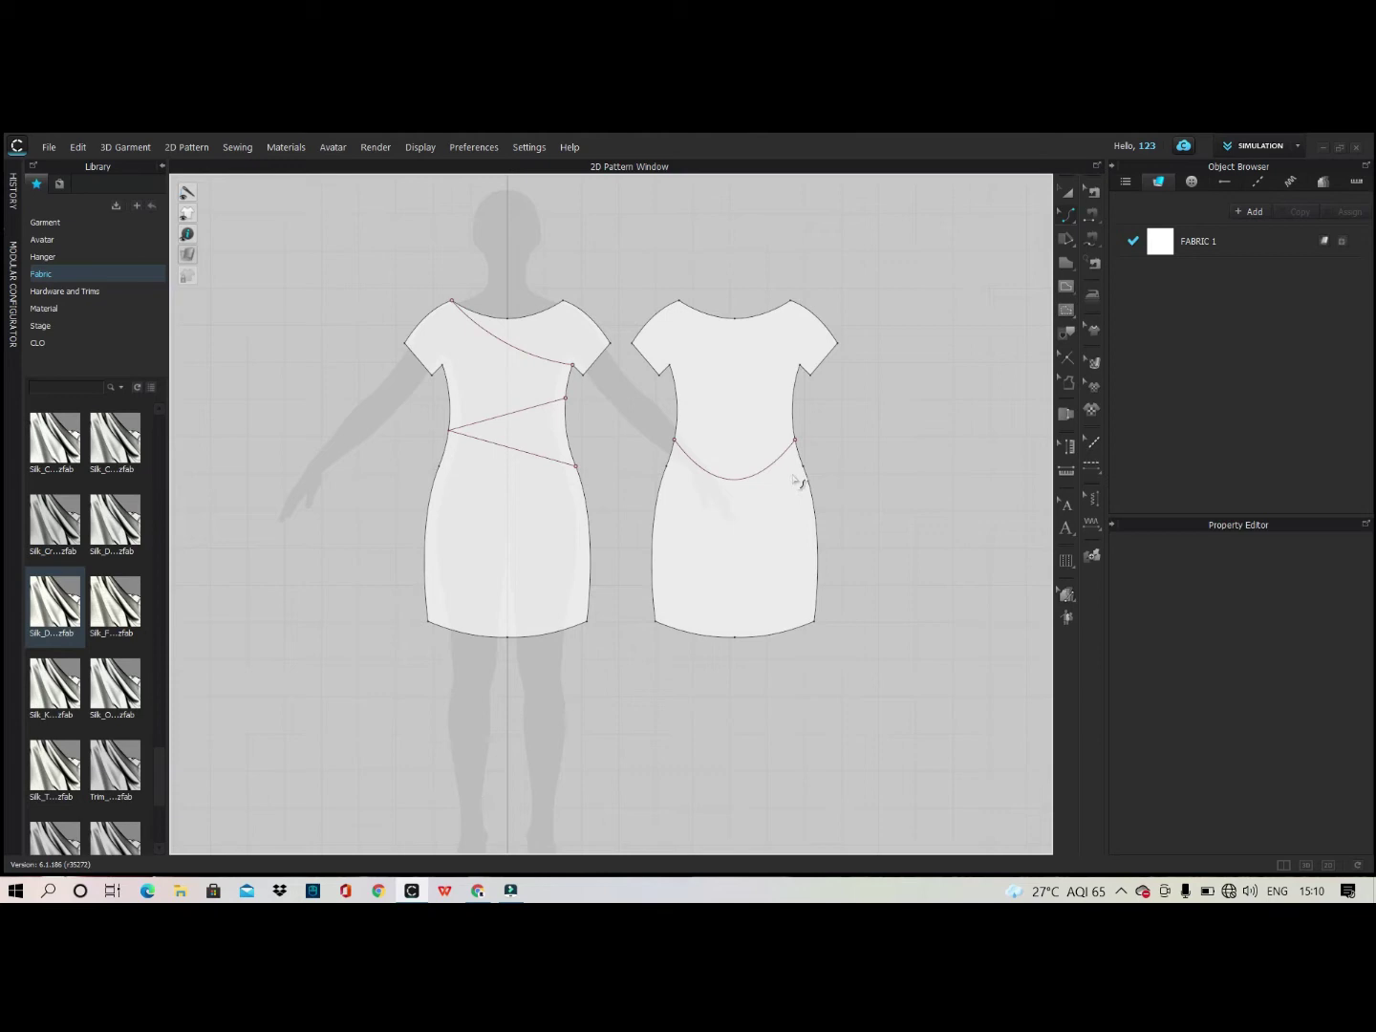
Cut and sew the back piece along the curved internal waist line.
left_click(749, 348)
key("z")
left_click(749, 479)
right_click(746, 478)
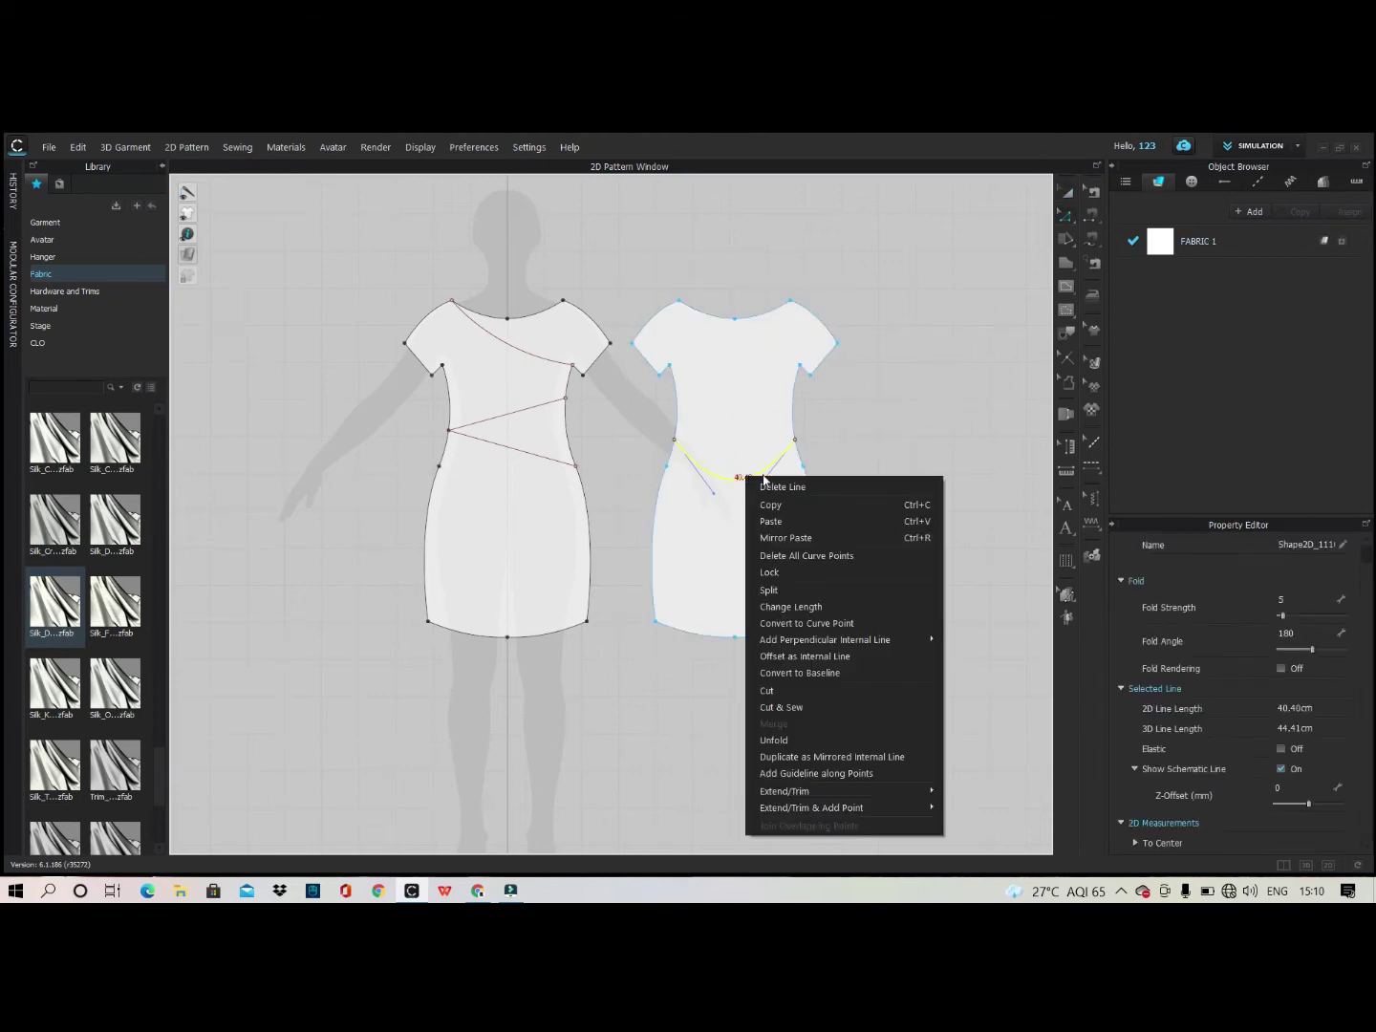
left_click(791, 708)
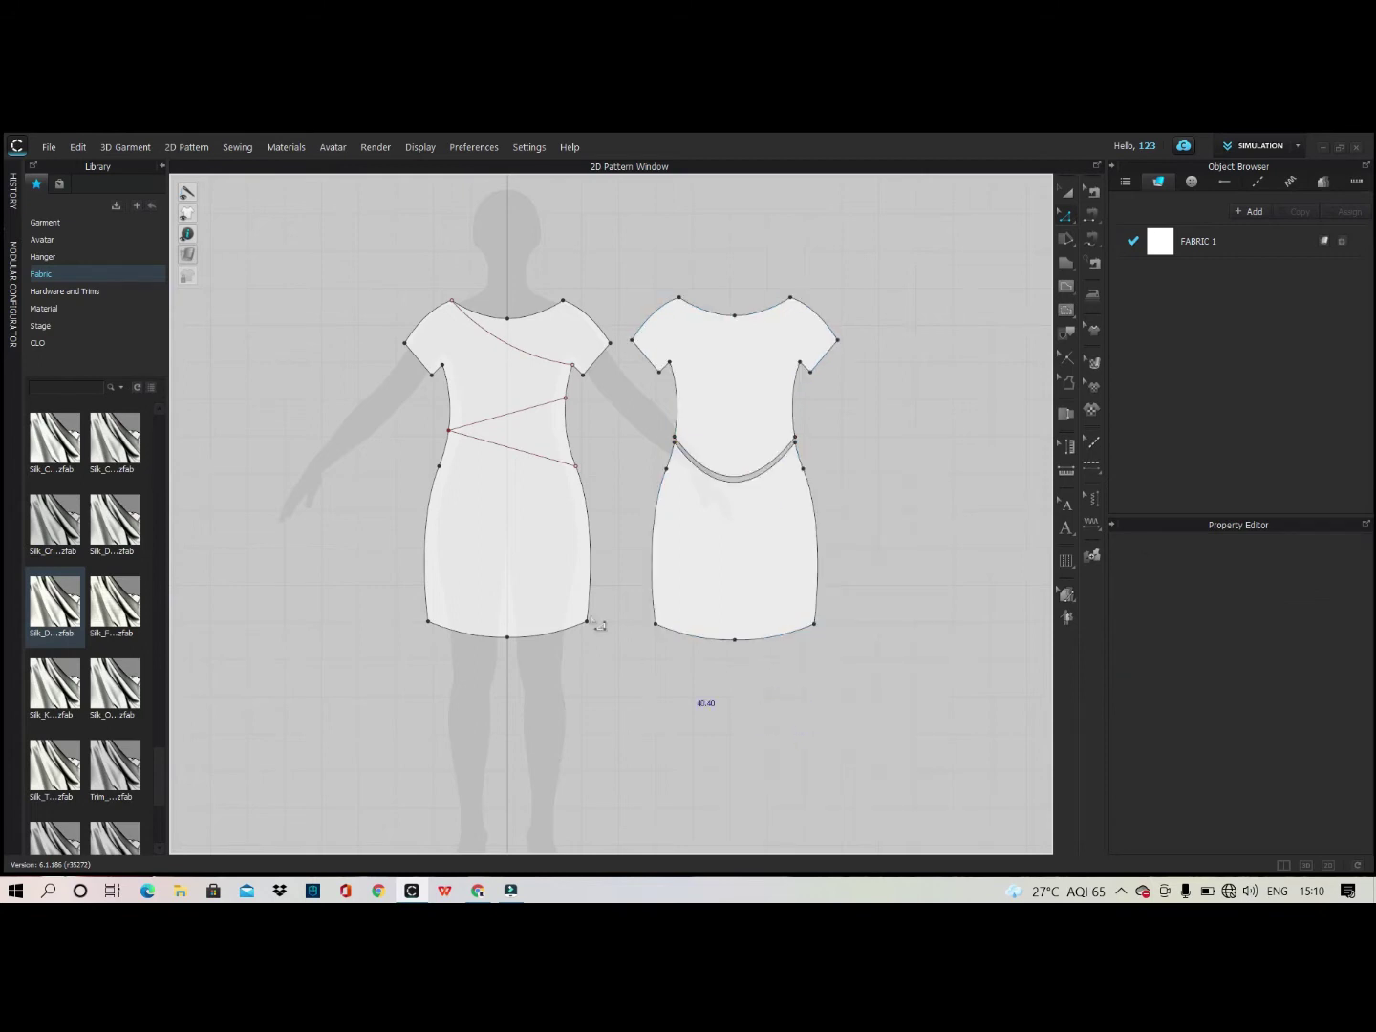
Cut and sew the front piece along both segments of the V-shaped line and along the curved line from neckline to underarm.
left_click(574, 467)
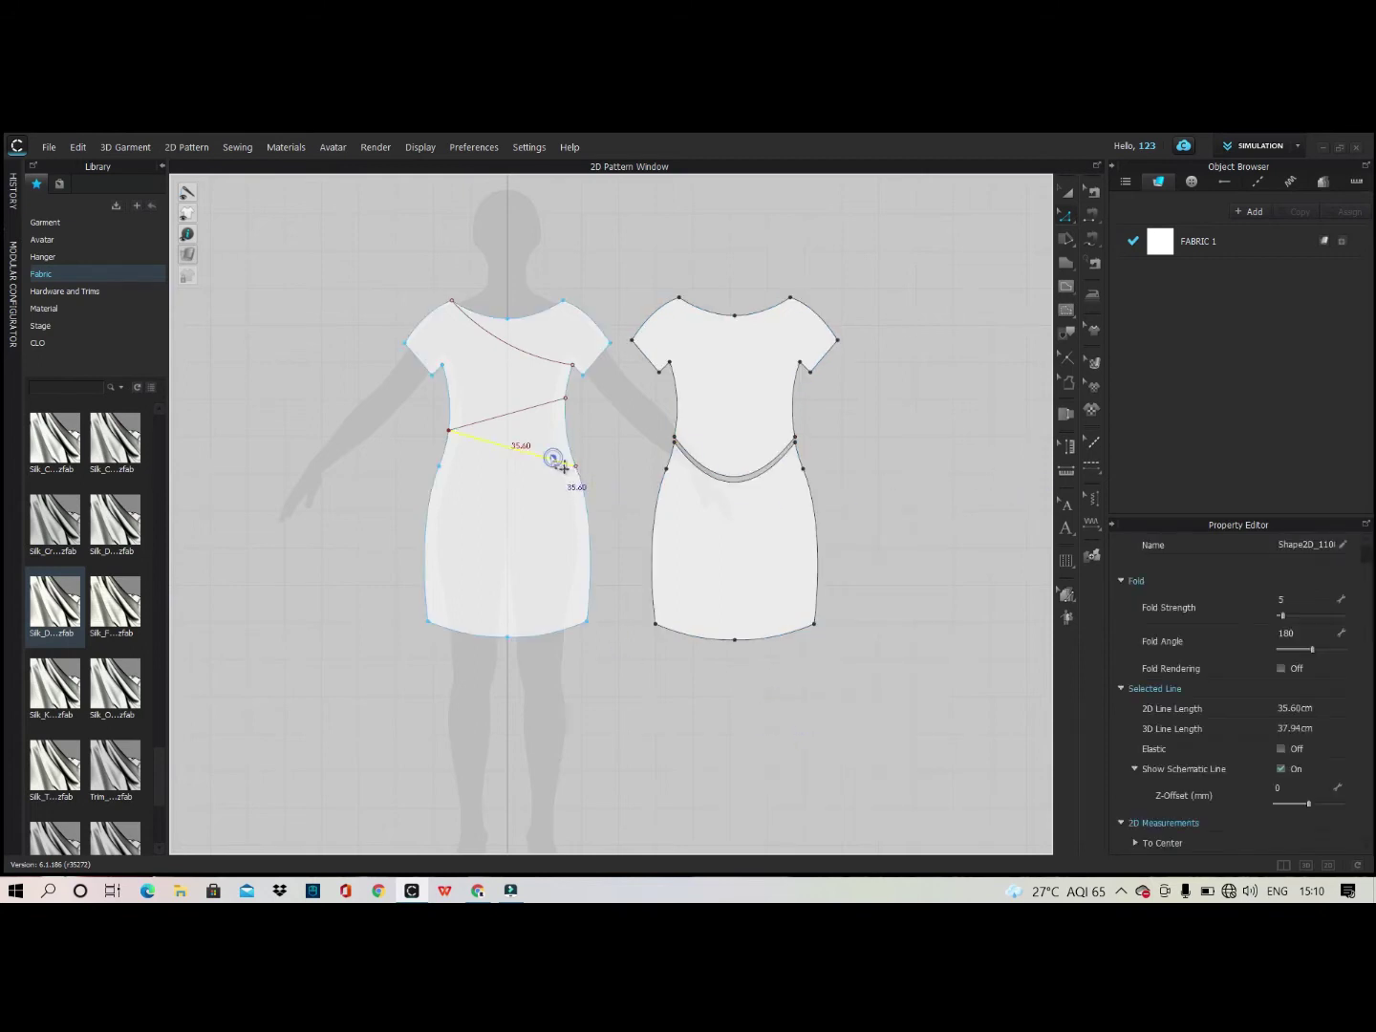
right_click(536, 407)
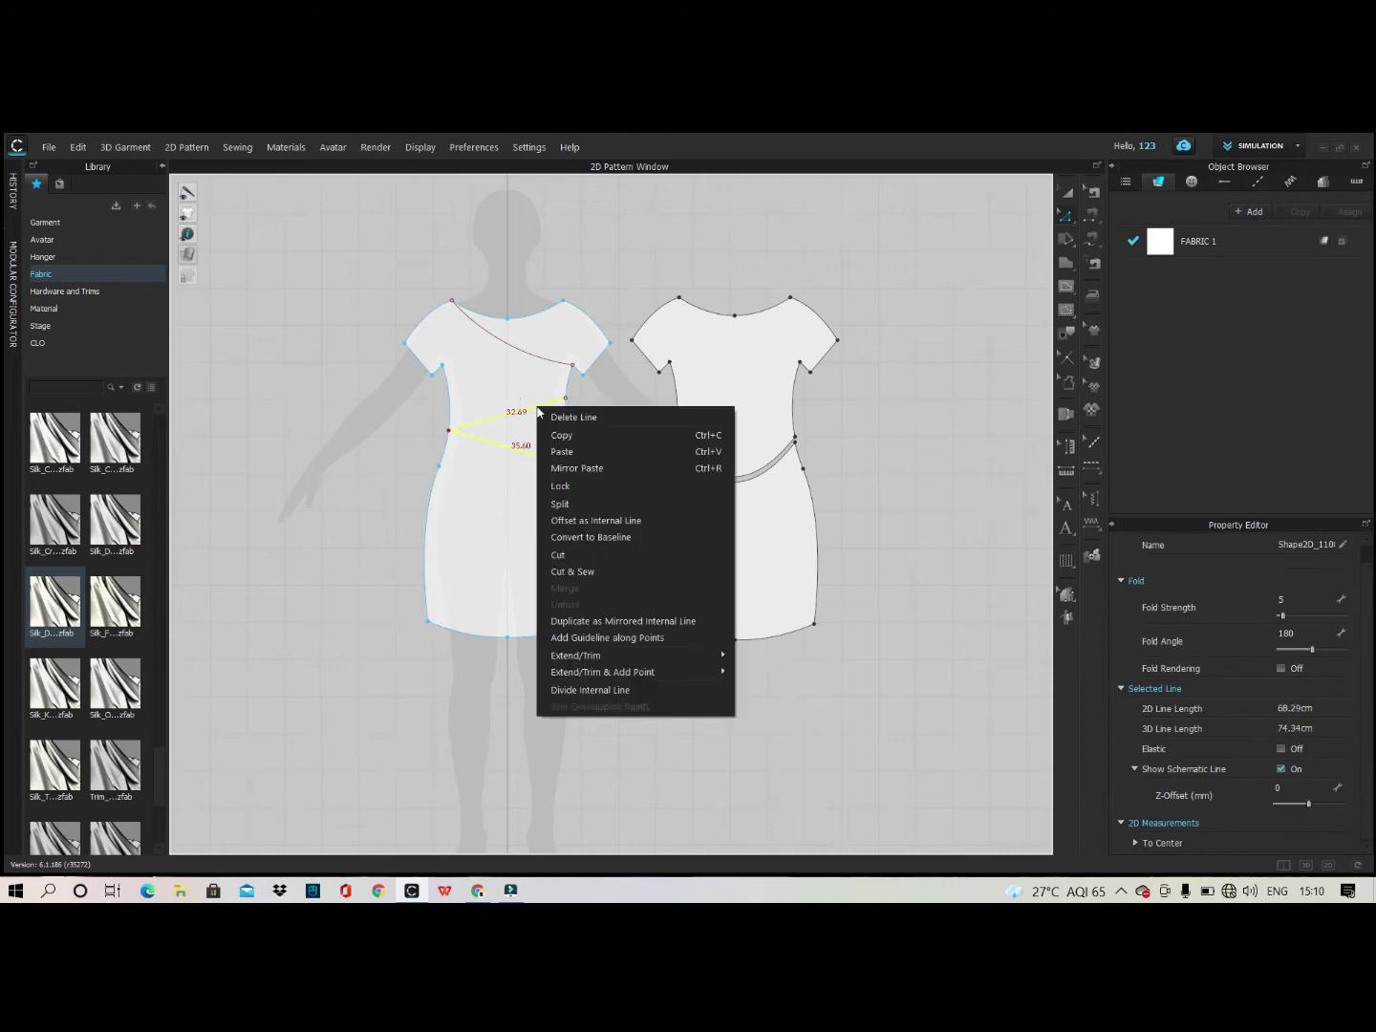
left_click(645, 570)
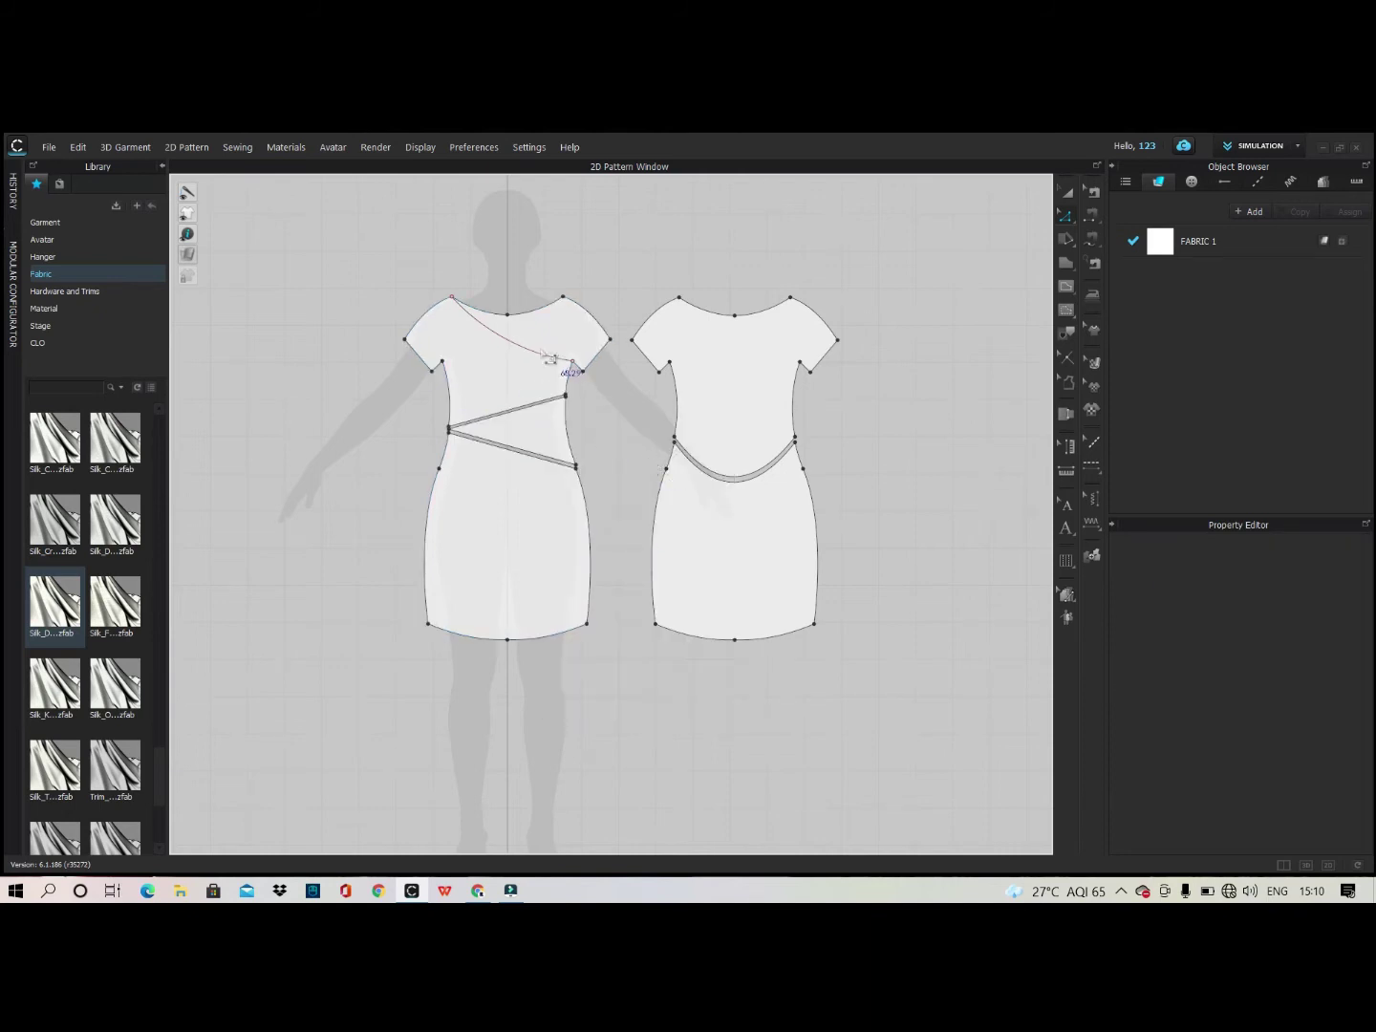
double_click(540, 351)
right_click(539, 351)
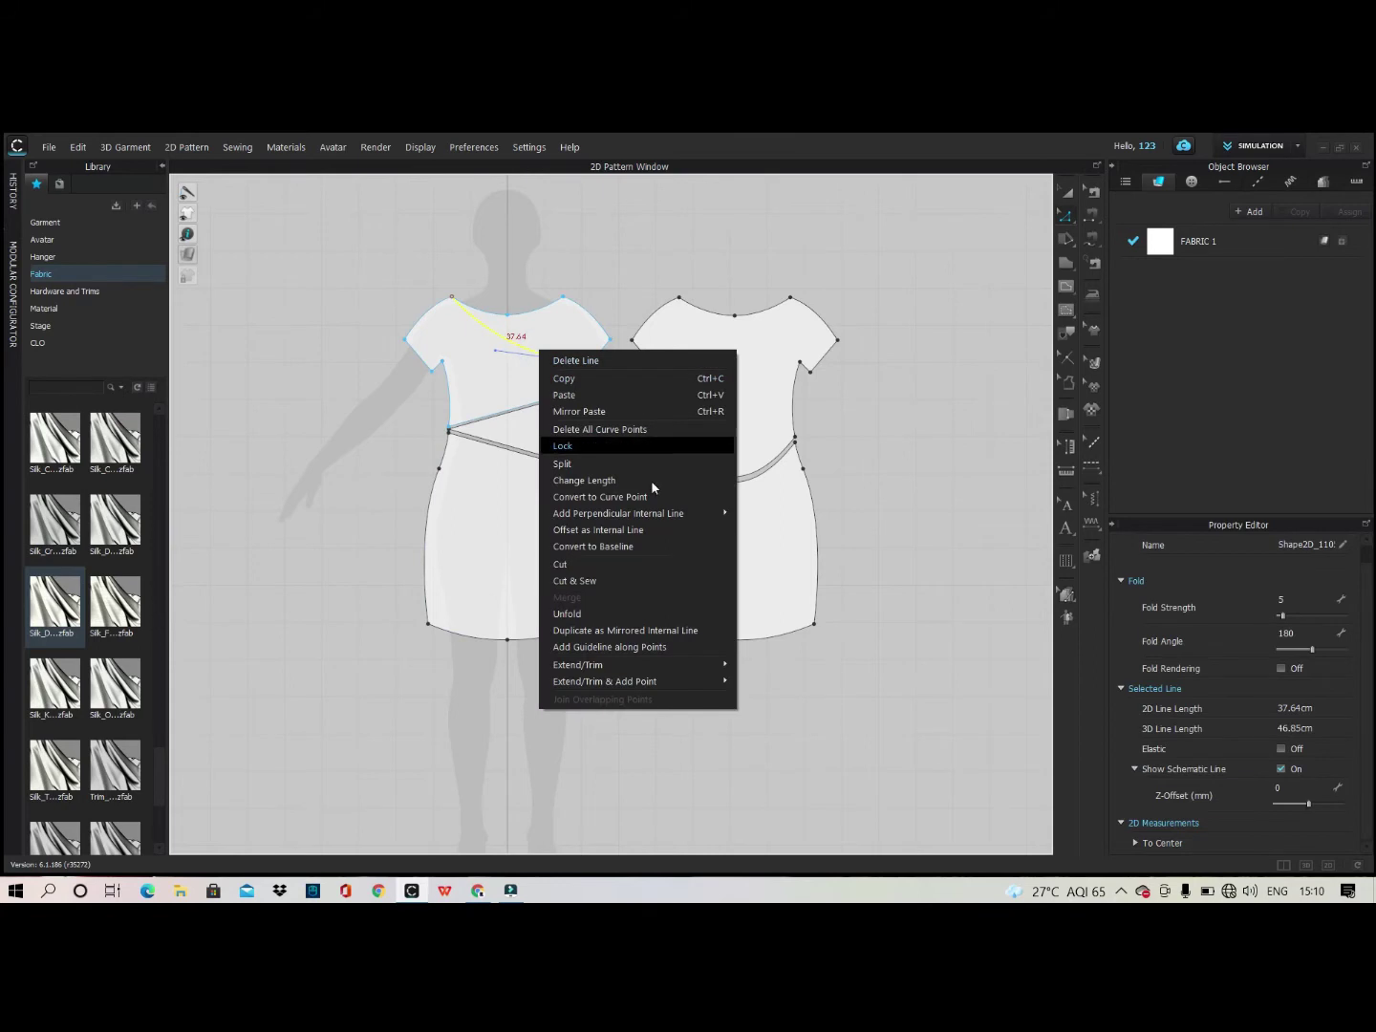
left_click(629, 573)
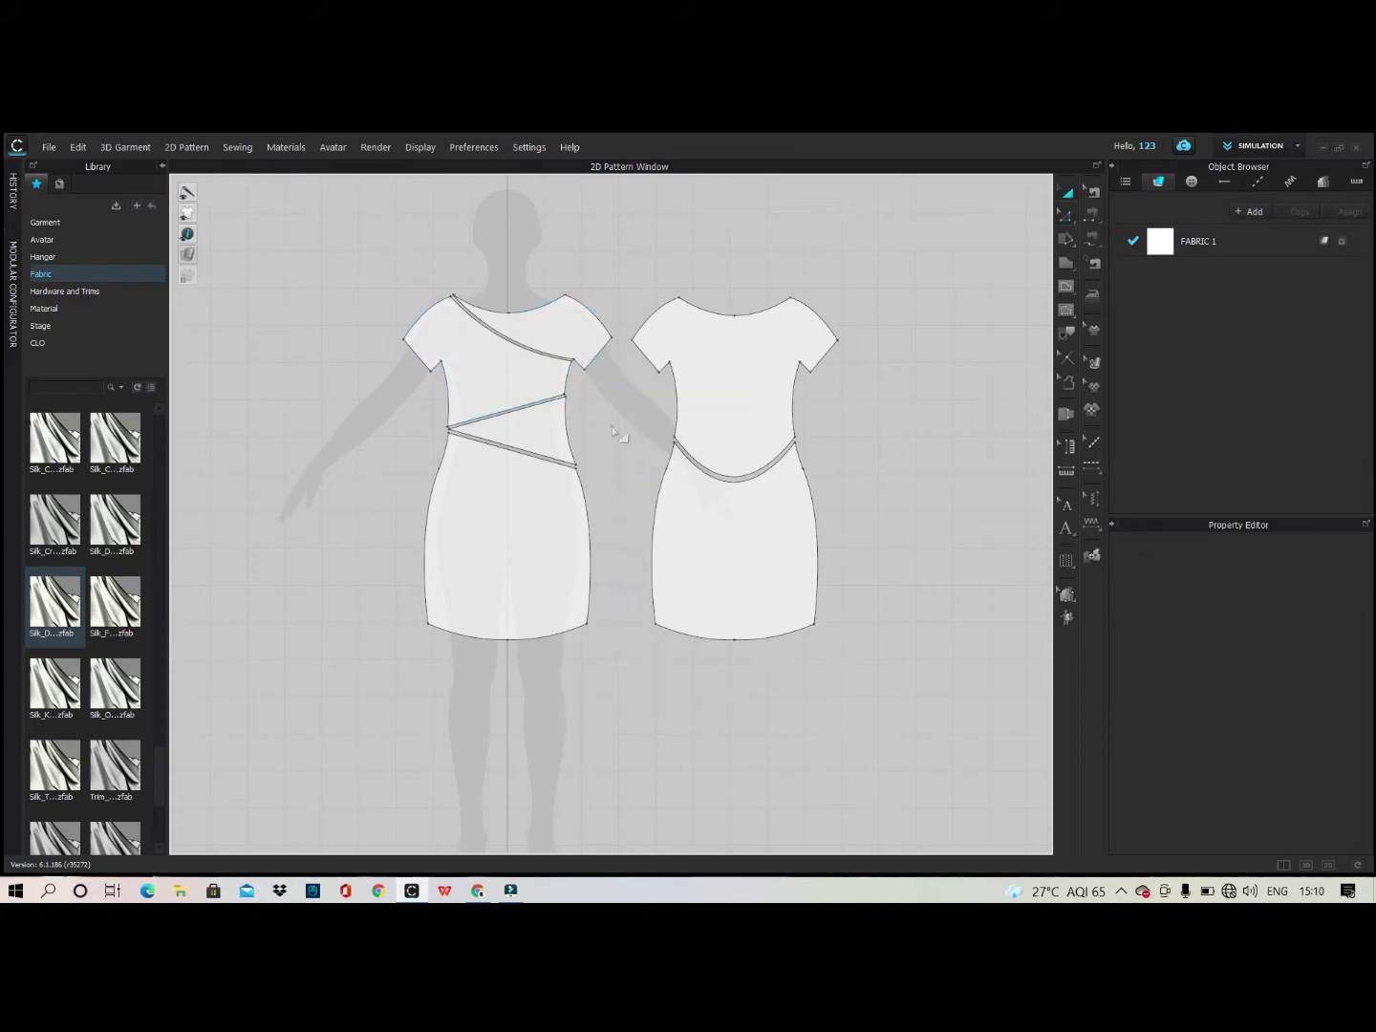
Reshape the lower edge of the upper back piece into a shallower curve, opening a gap above the back skirt.
scroll(719, 402, "down", 2)
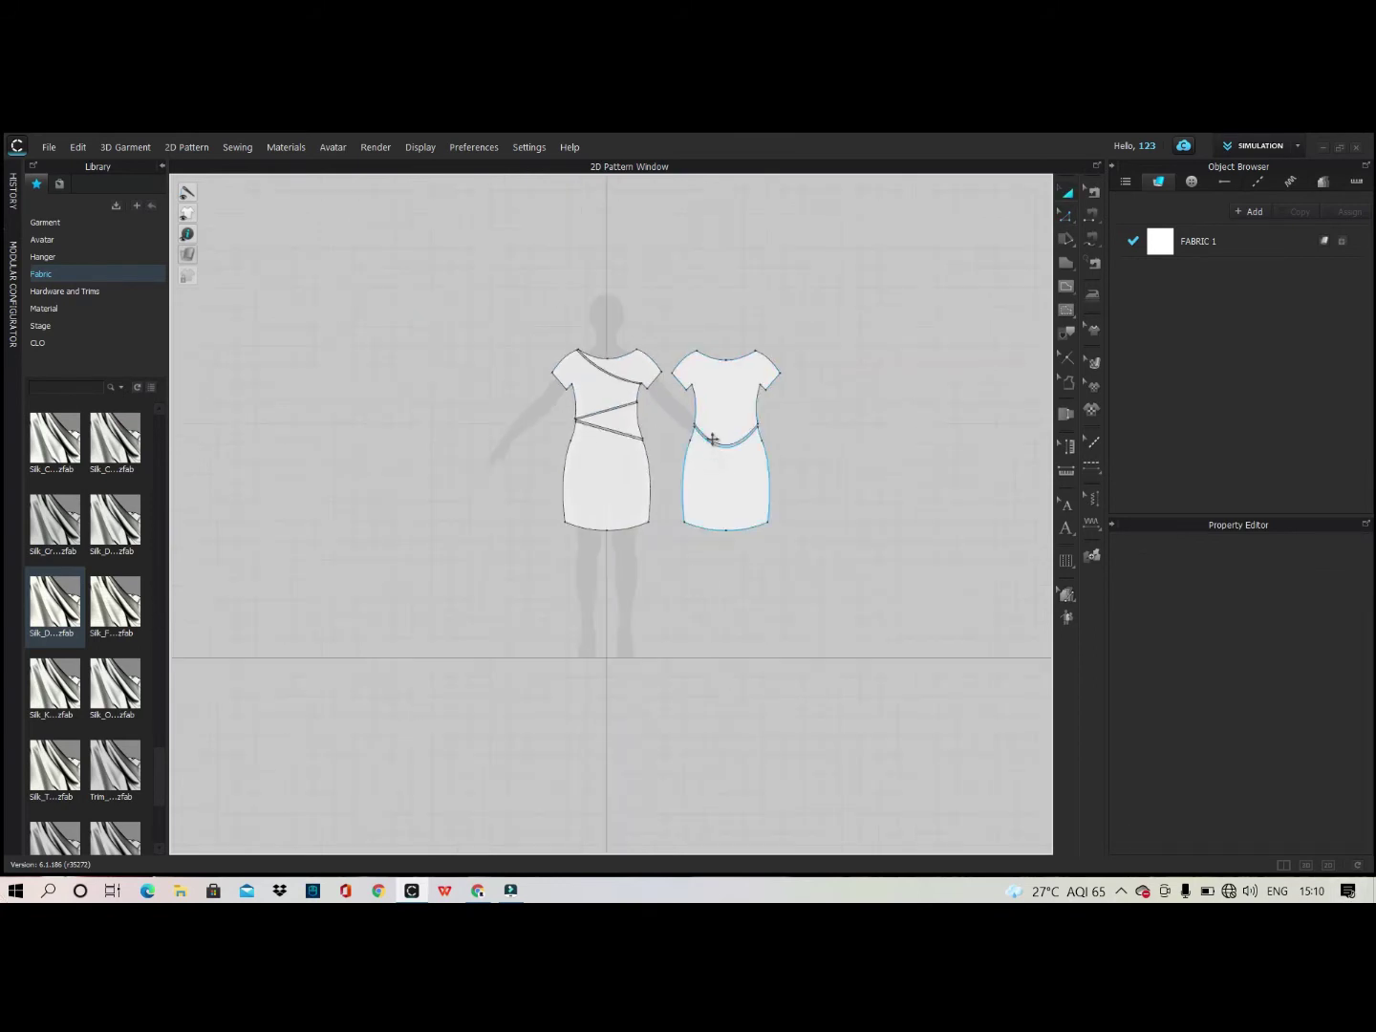
scroll(726, 421, "up", 6)
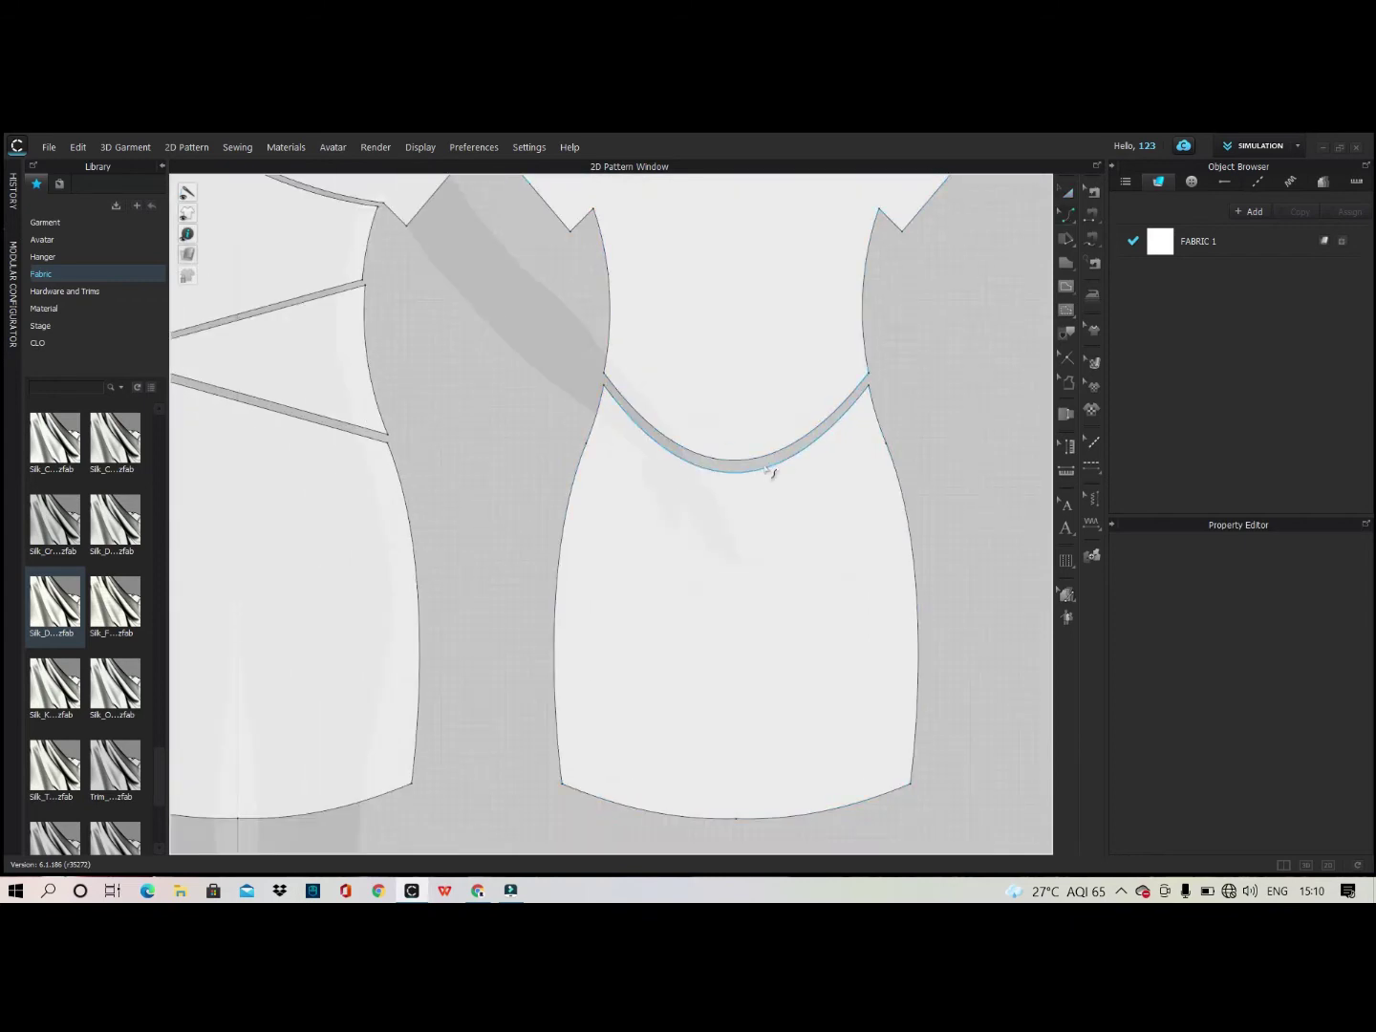
left_click(752, 468)
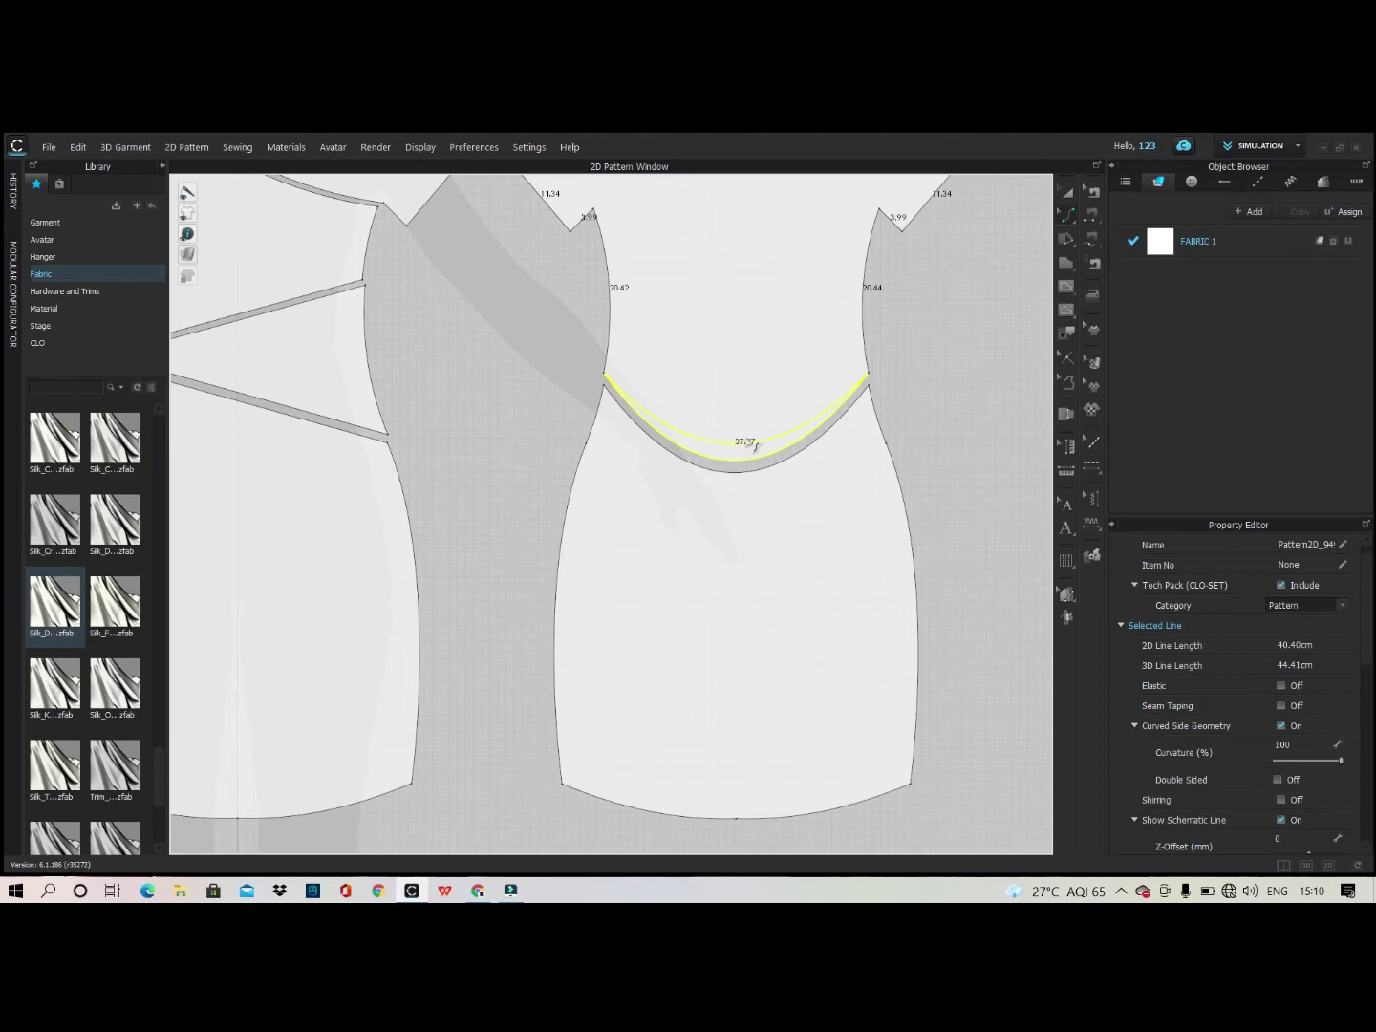
left_click(965, 401)
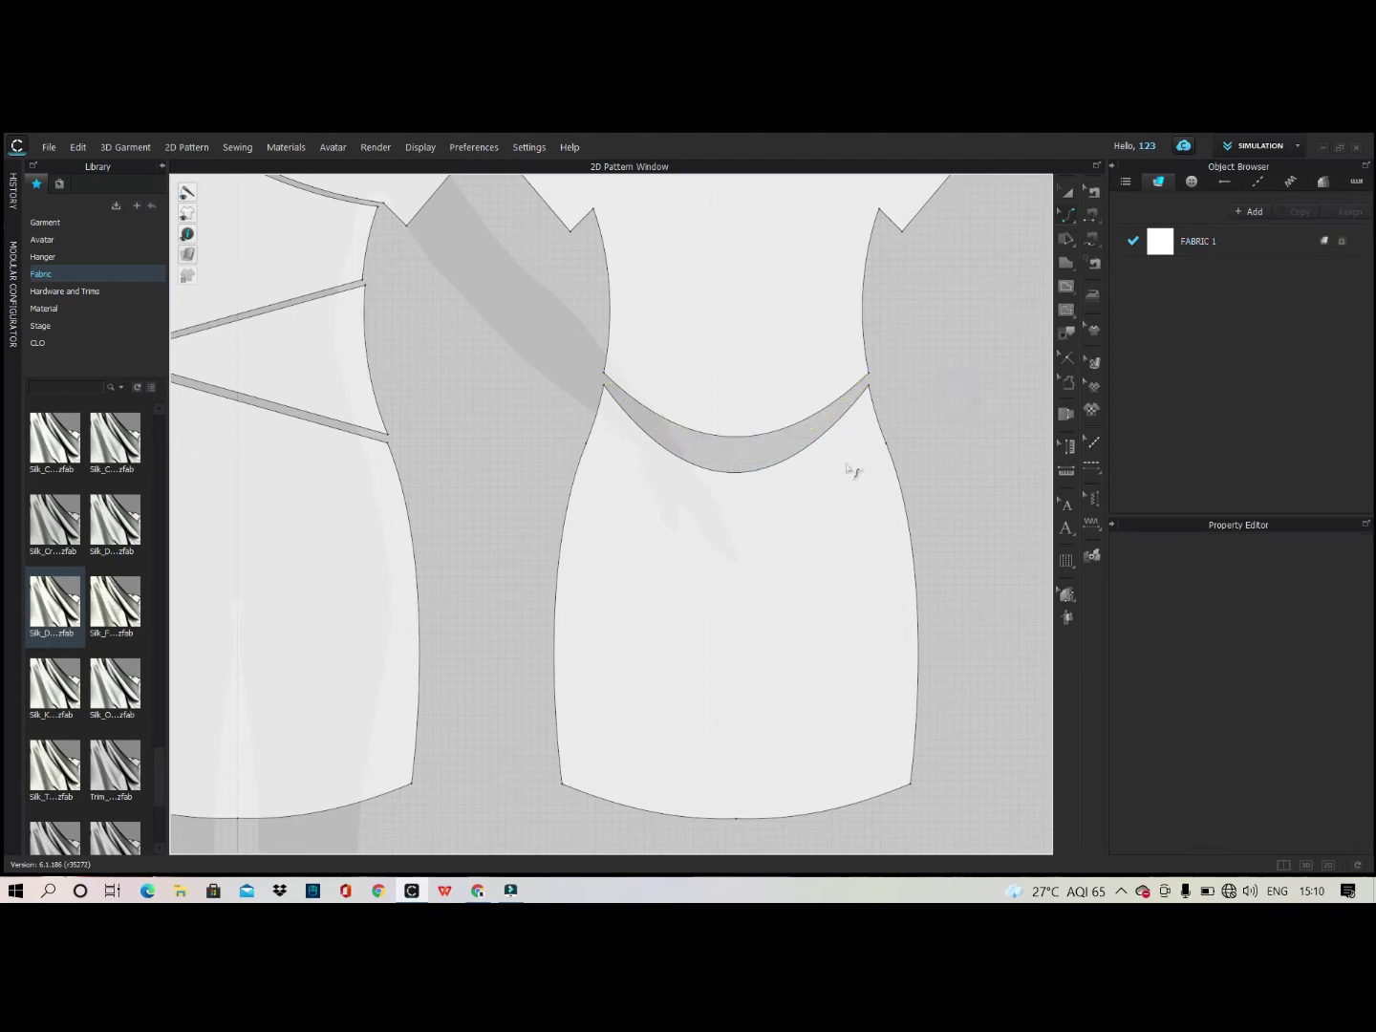
Show the 3D garment view and simulate the cut and re-sewn dress on the avatar.
left_click(1308, 866)
scroll(741, 487, "down", 1)
right_click_drag(675, 411, 729, 429)
key("space")
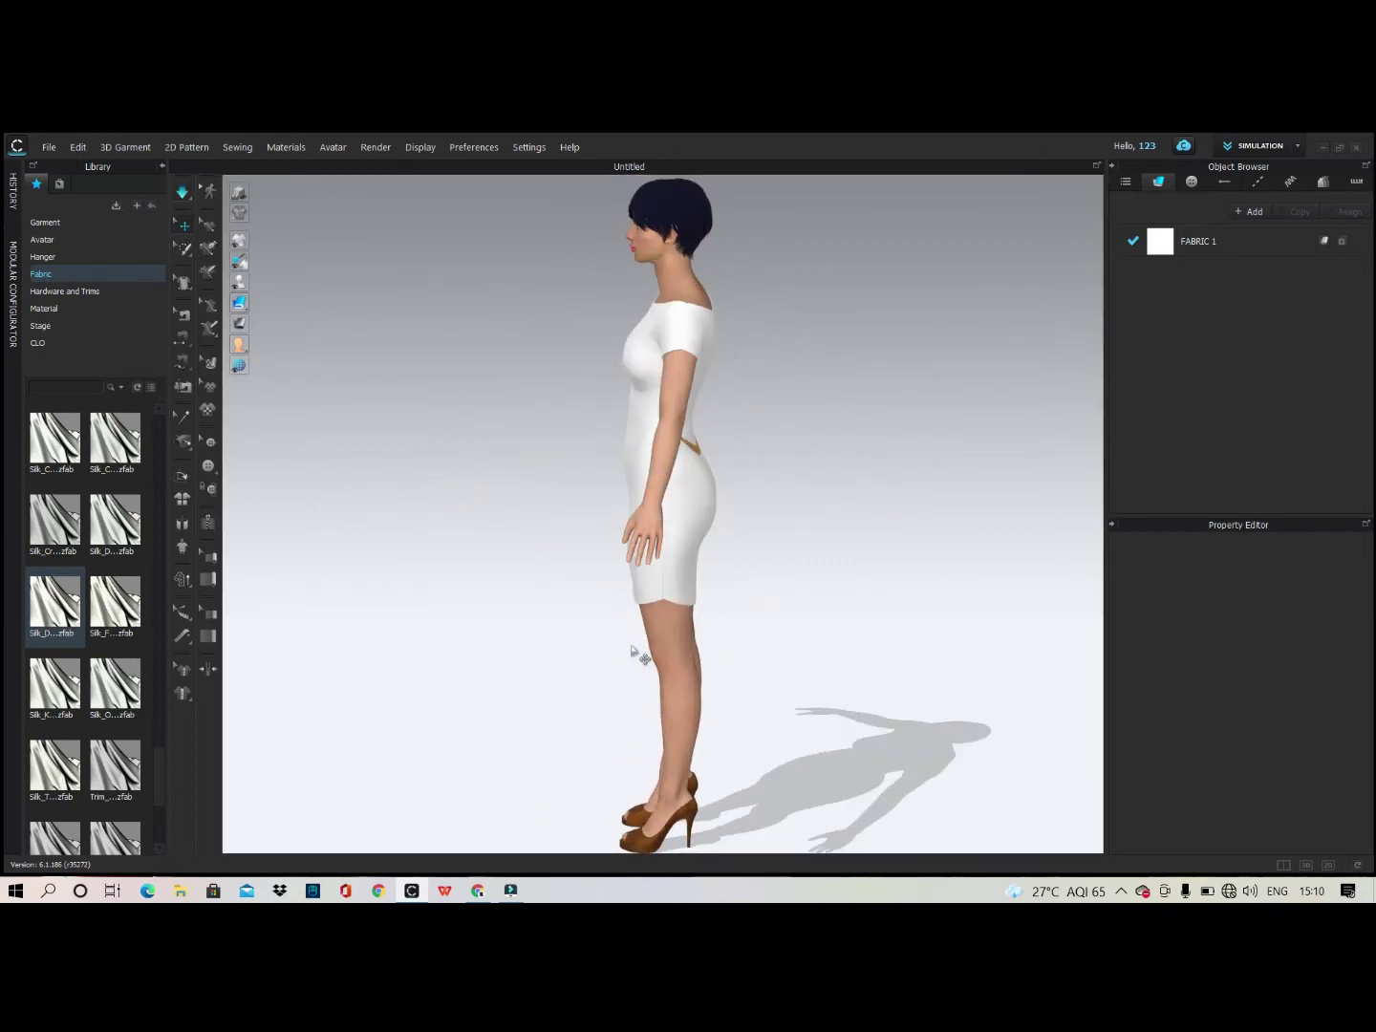
left_click(772, 521)
right_click_drag(602, 416, 680, 459)
scroll(724, 347, "up", 3)
scroll(724, 468, "up", 2)
key("space")
left_click(682, 541)
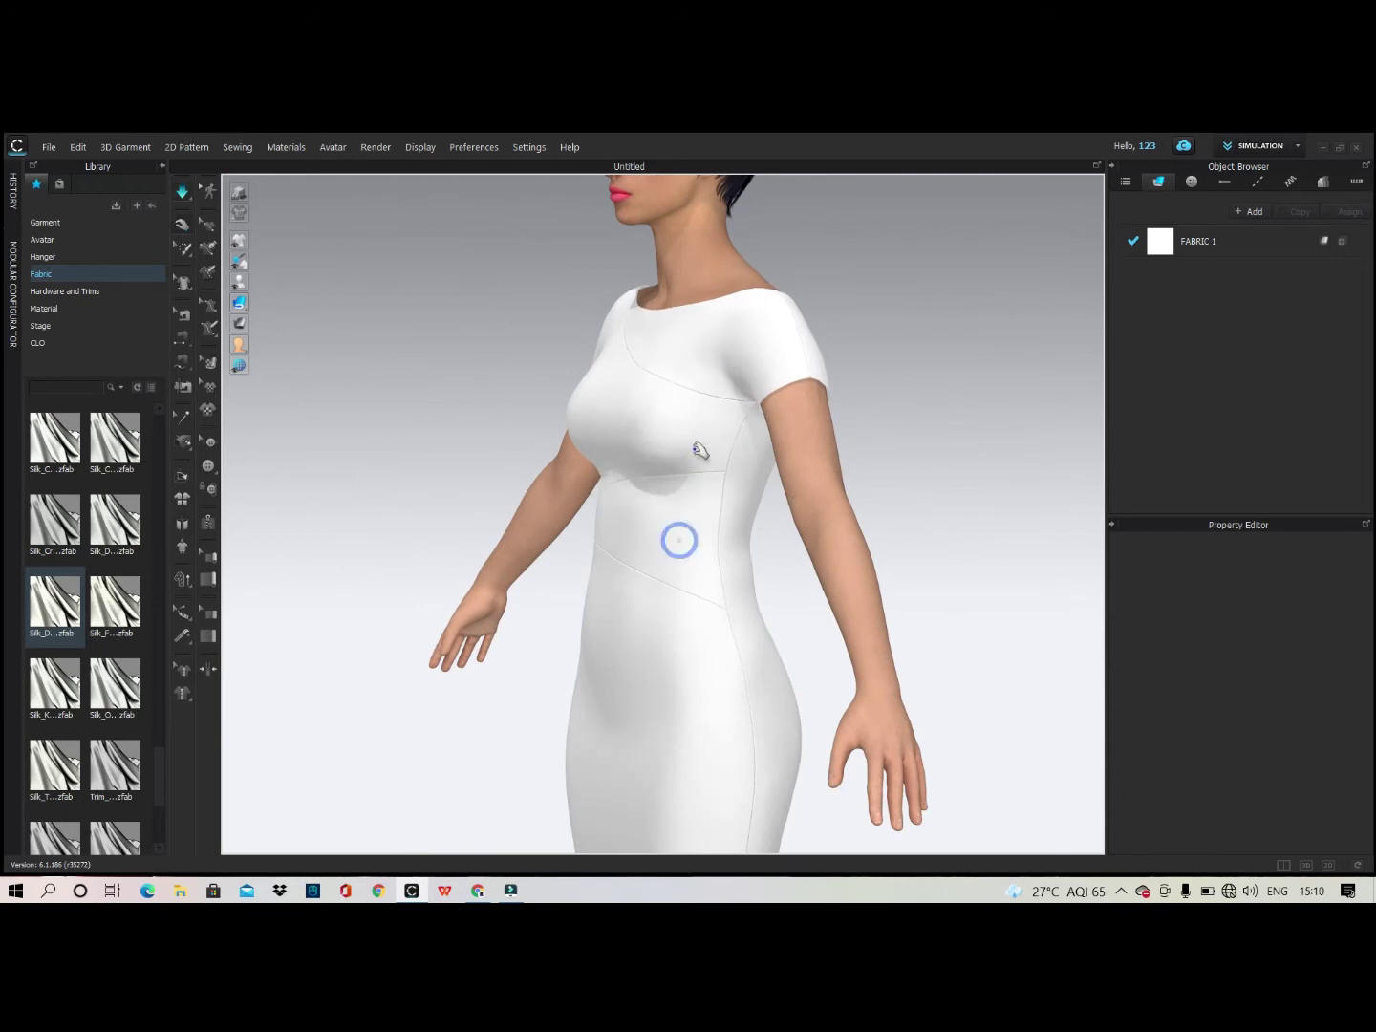
Examine the dress's separate front panels and the seams between them on the avatar, from the front, side and back.
left_click(732, 387)
left_click(645, 674)
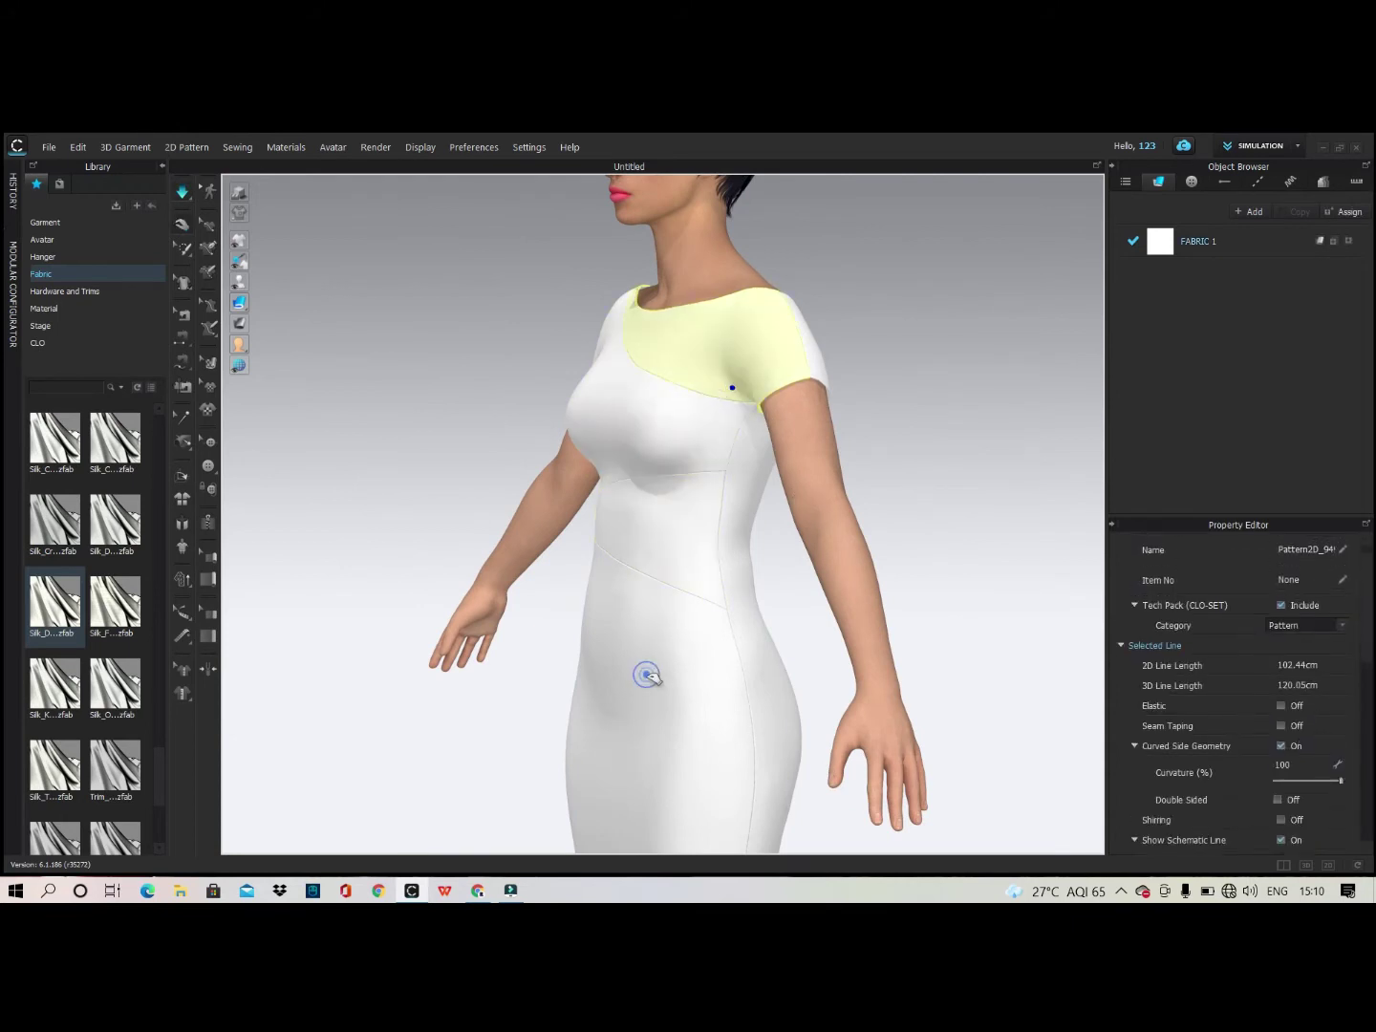
right_click_drag(747, 521, 888, 551)
key("2")
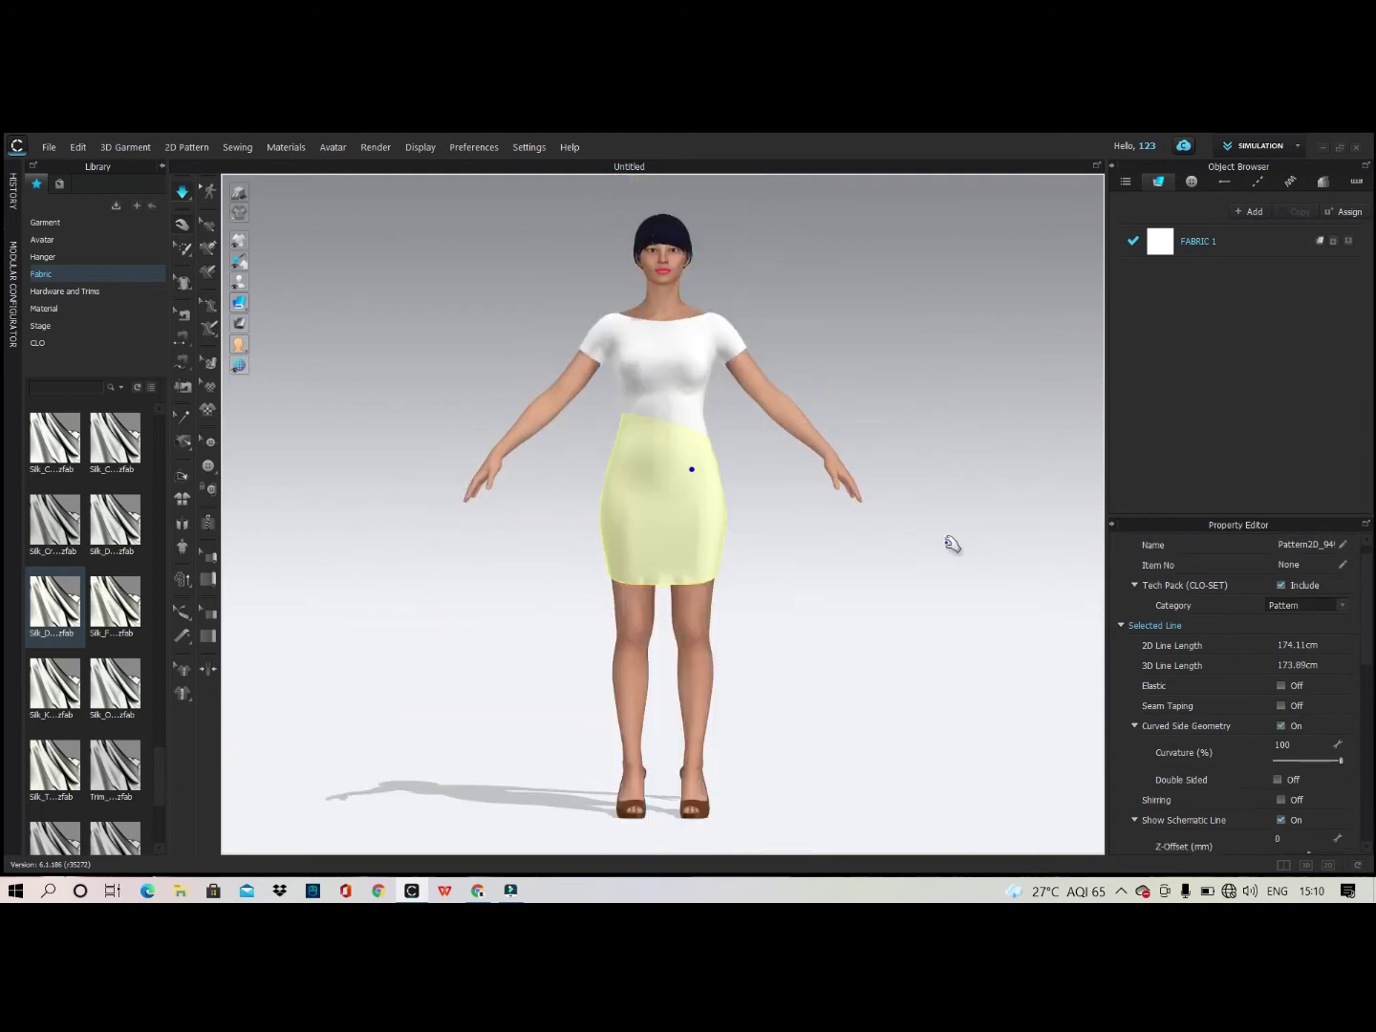
left_click(865, 570)
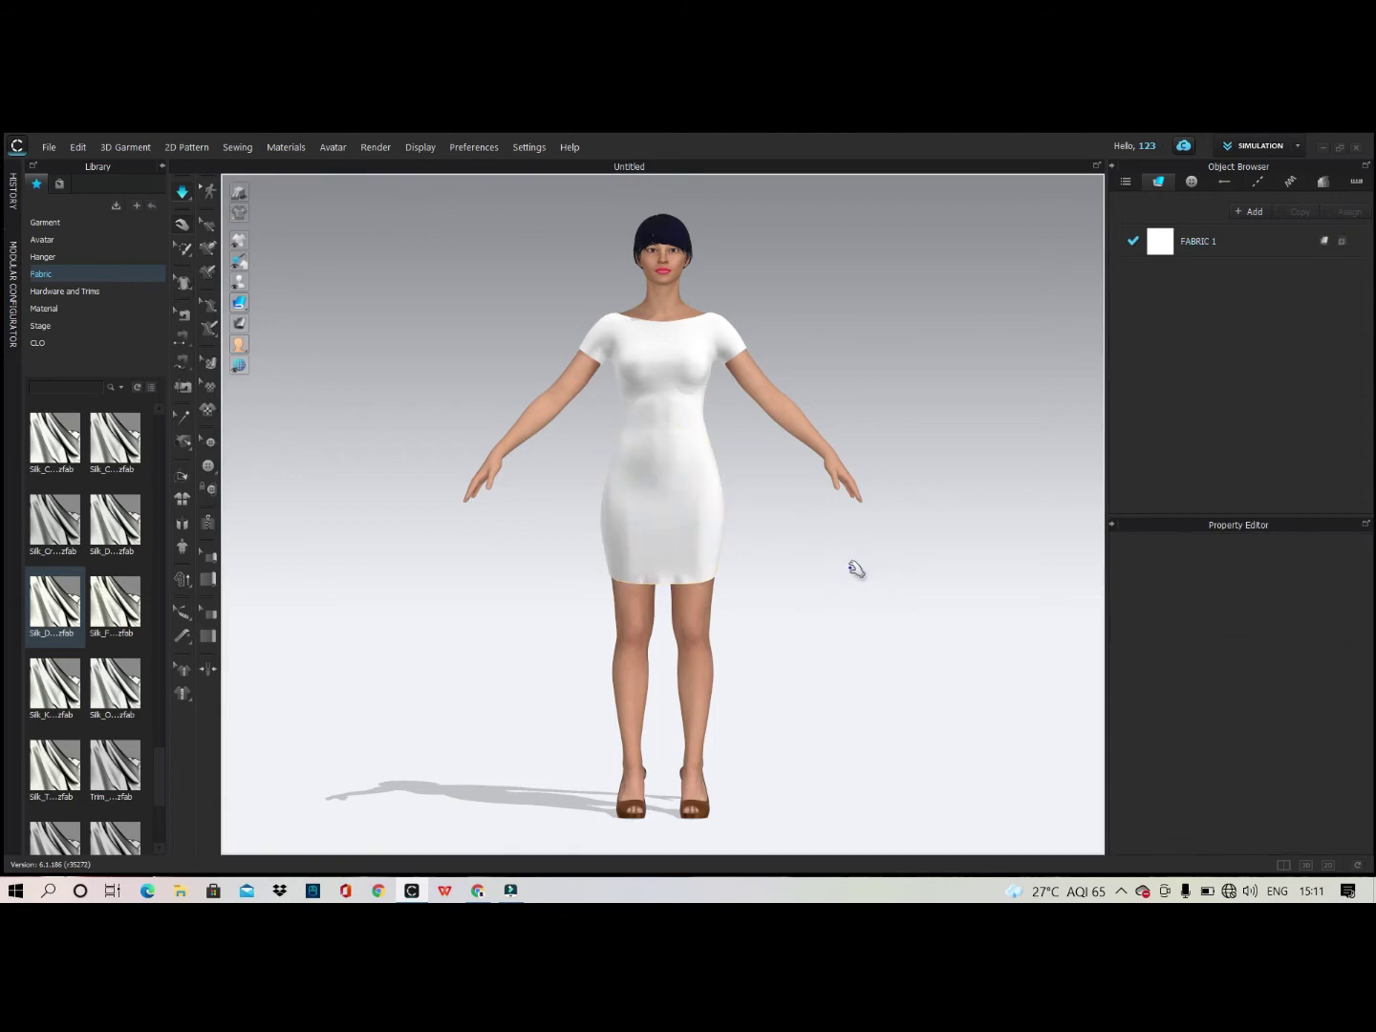
scroll(691, 373, "up", 5)
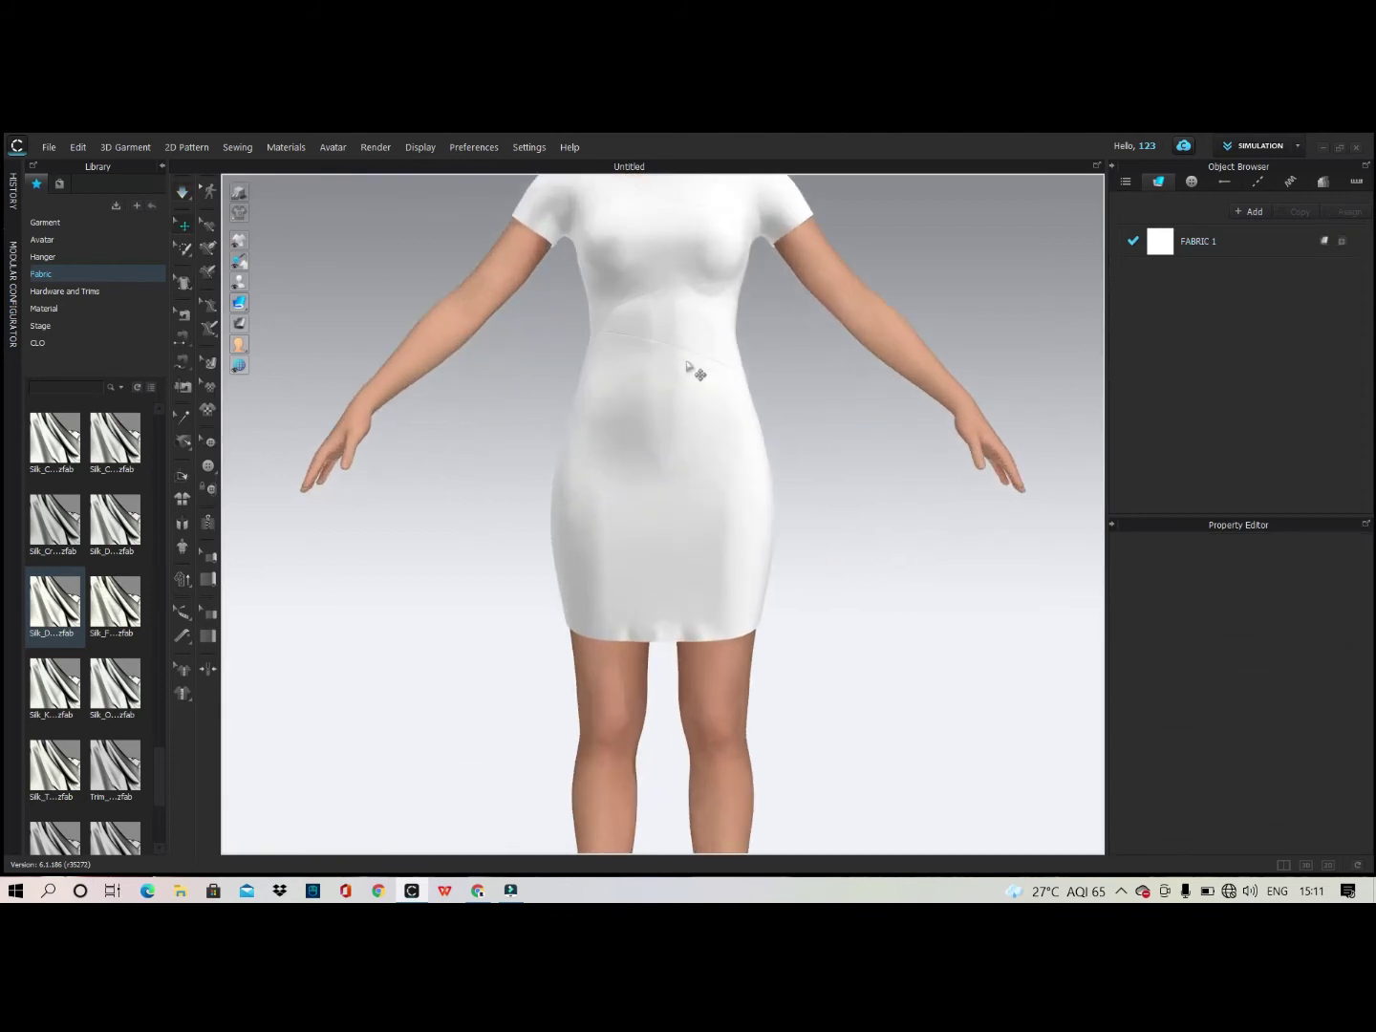
middle_click_drag(687, 369, 649, 632)
scroll(621, 442, "up", 3)
scroll(621, 444, "up", 3)
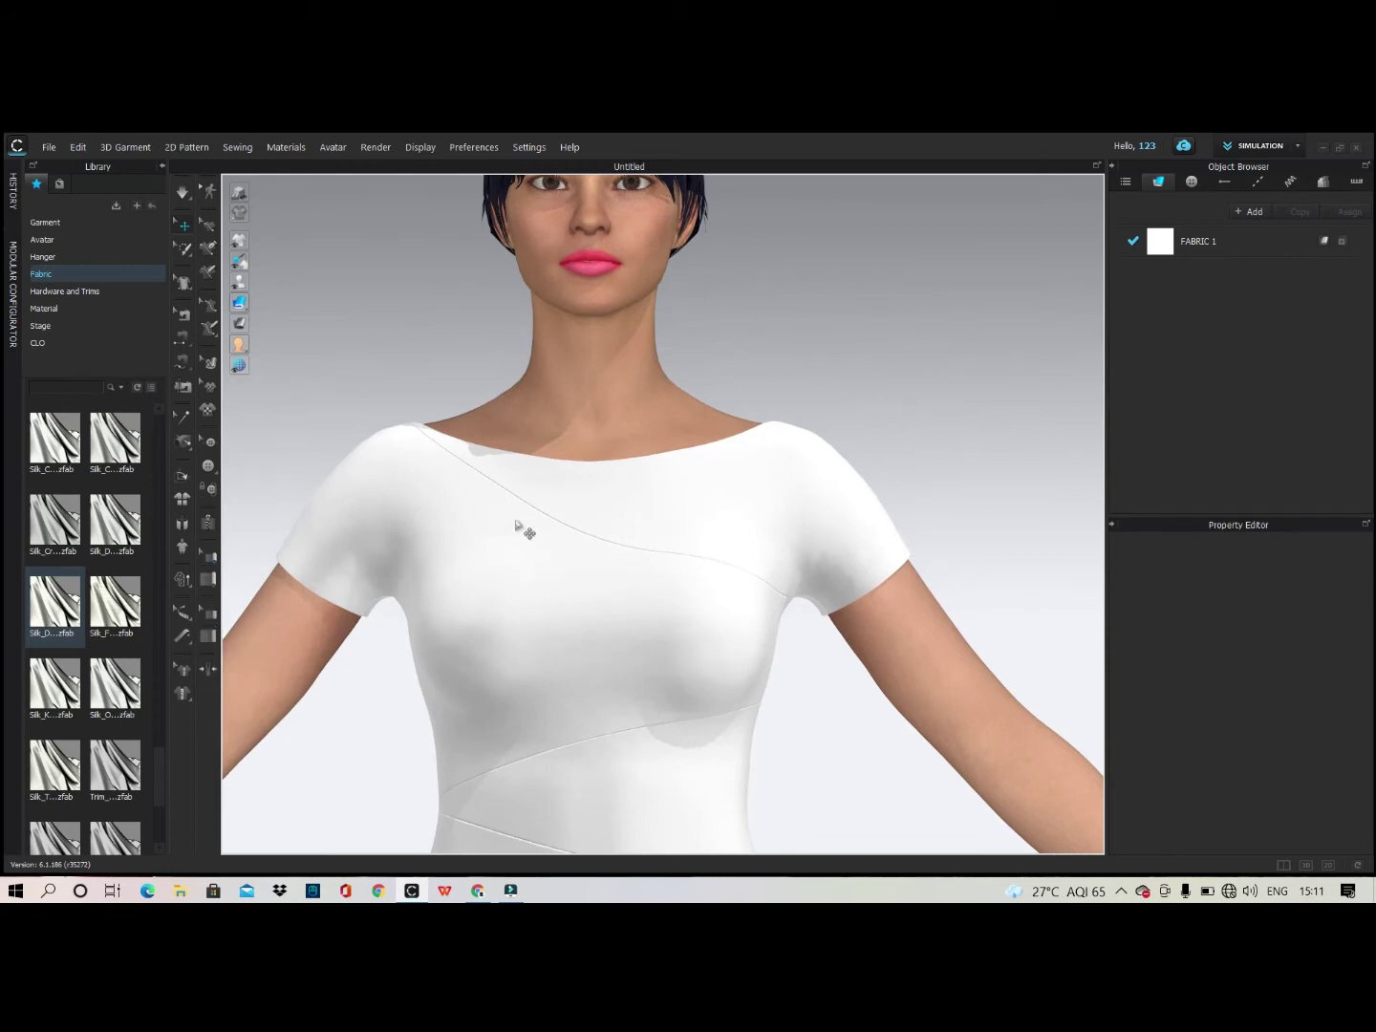
right_click_drag(843, 593, 1315, 815)
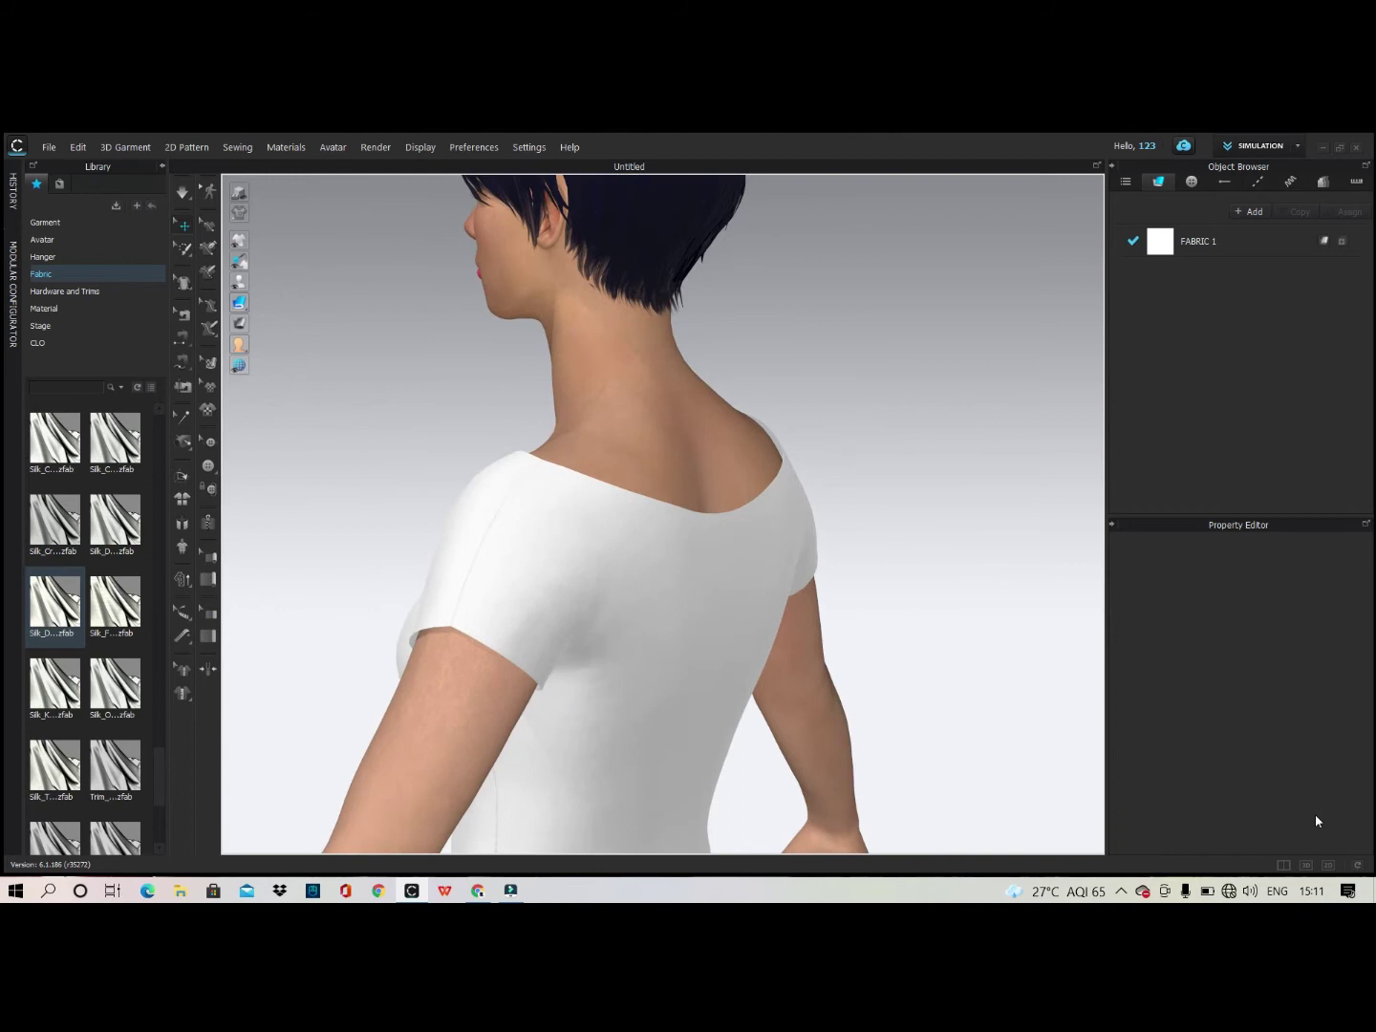
Show the 2D pattern view and draw a rectangular neckband about 29.9 cm long and 1 cm high above the front neckline.
left_click(1327, 864)
scroll(736, 477, "down", 5)
scroll(519, 304, "up", 6)
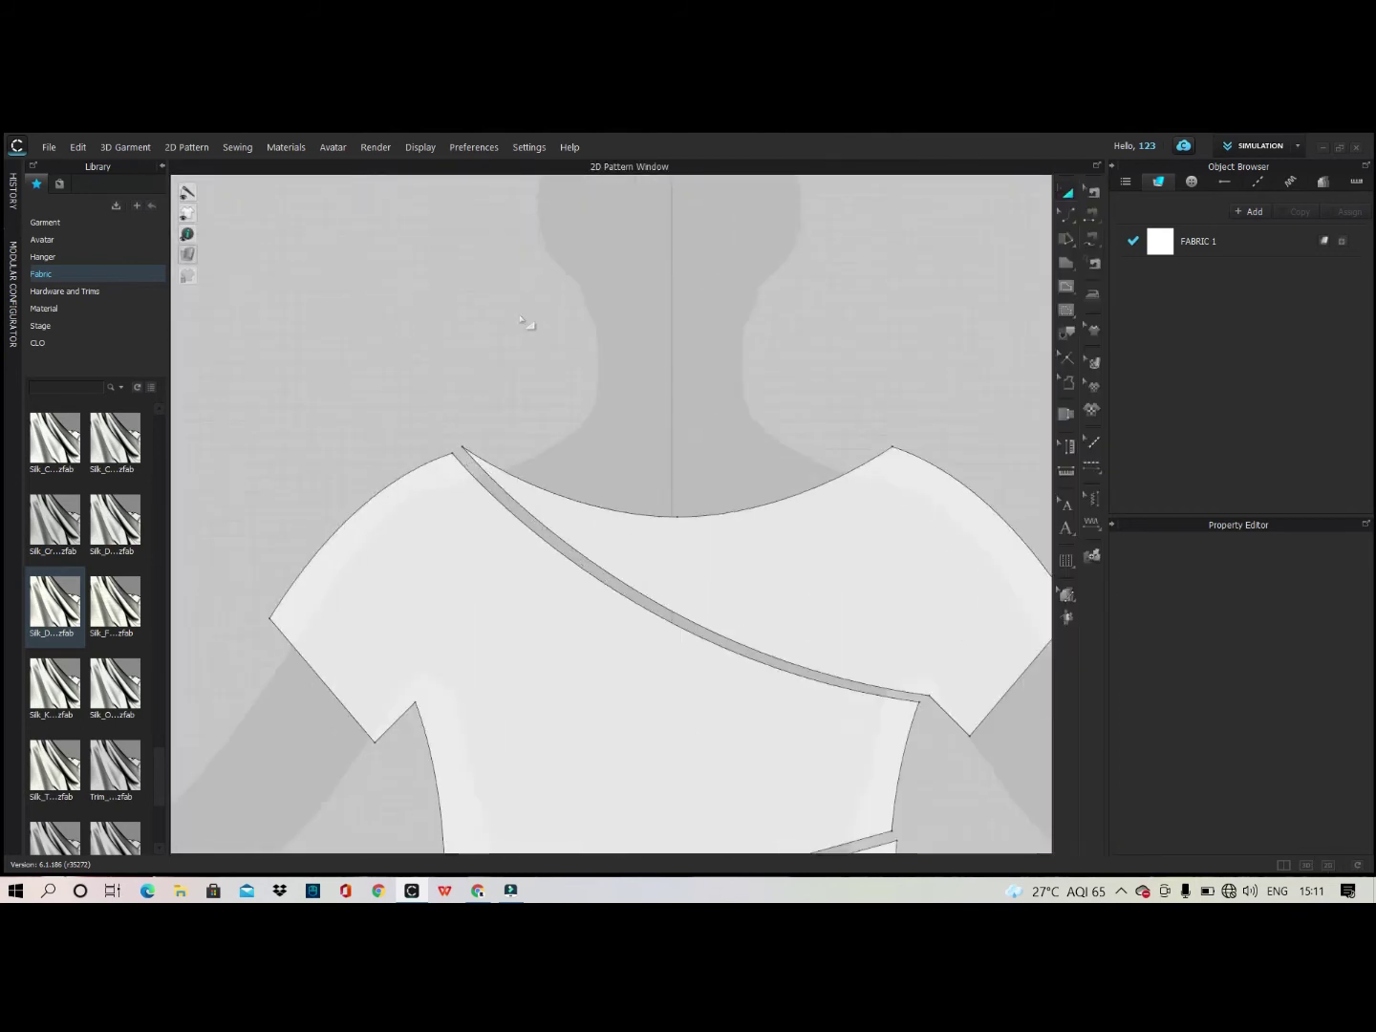
left_click(1063, 256)
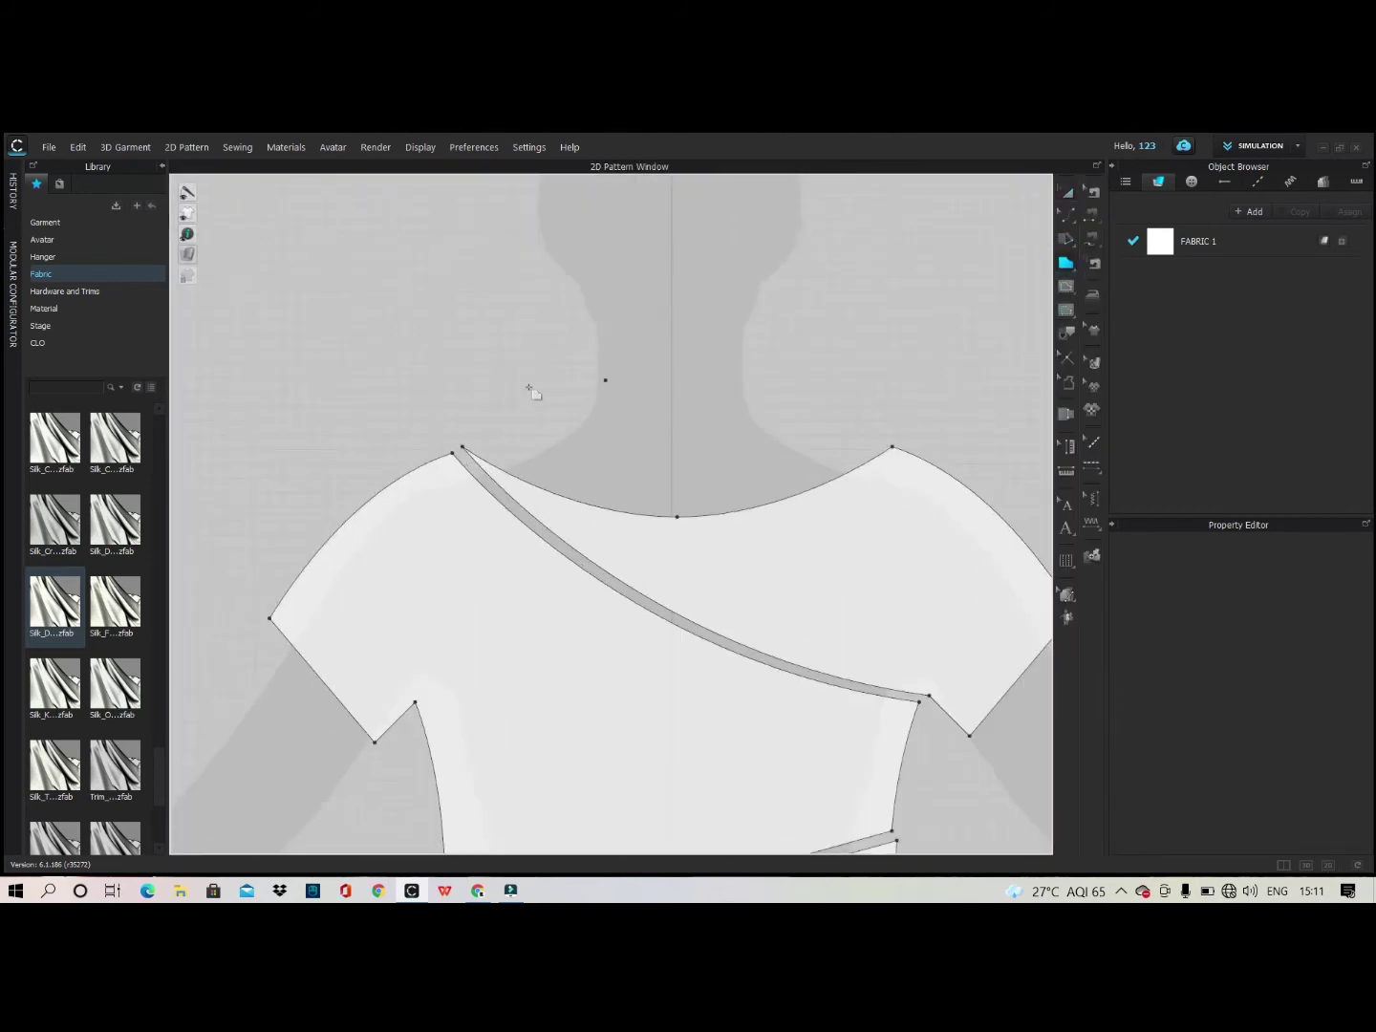
left_click(462, 402)
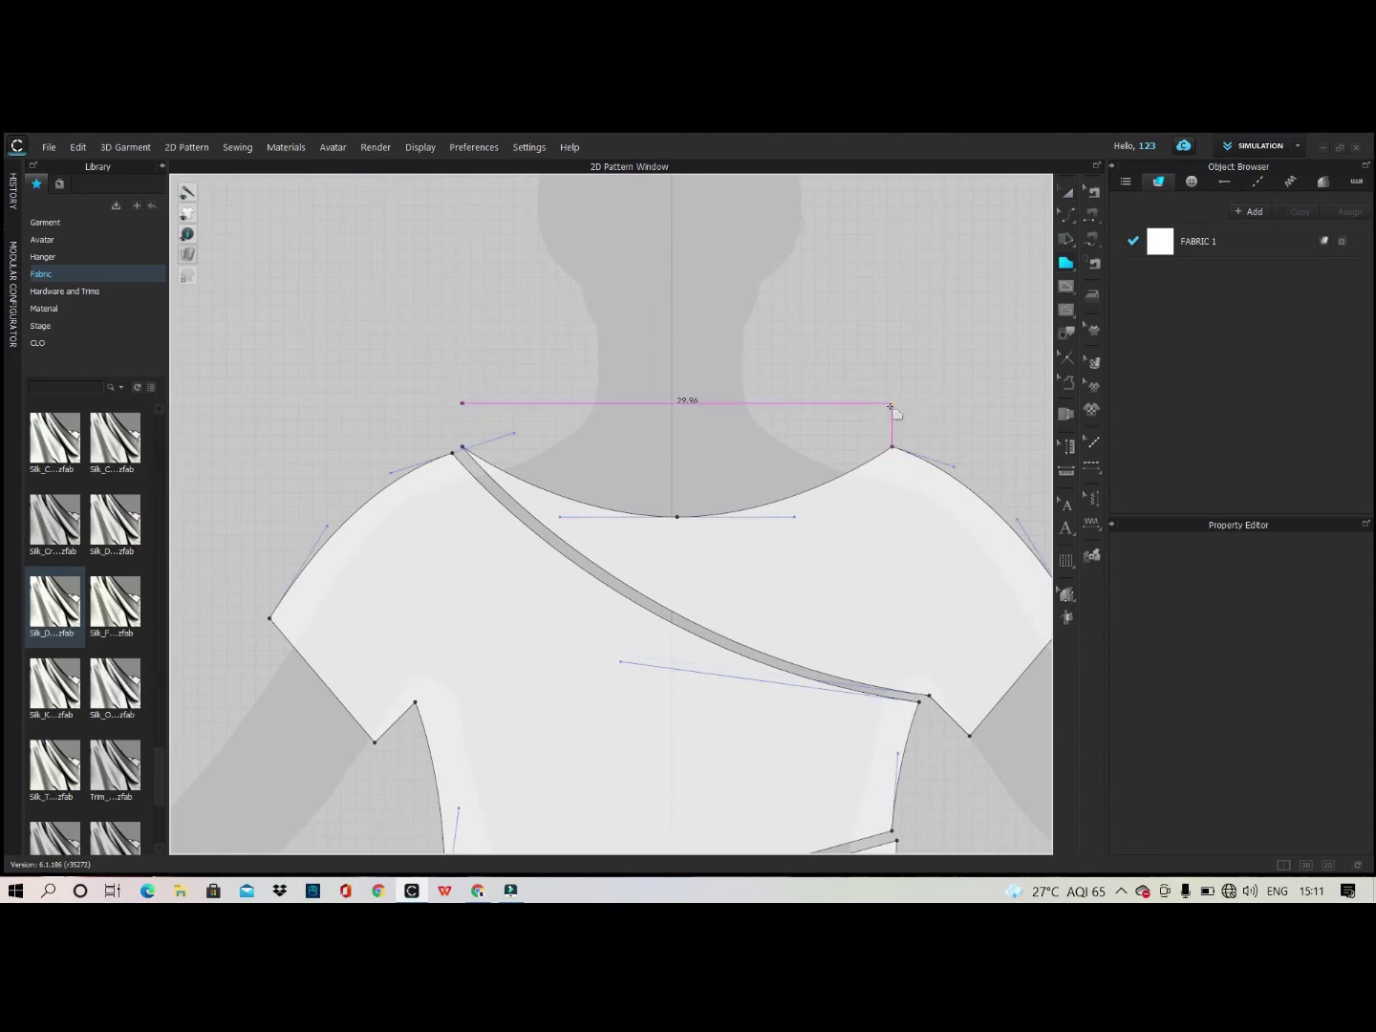
left_click(890, 404)
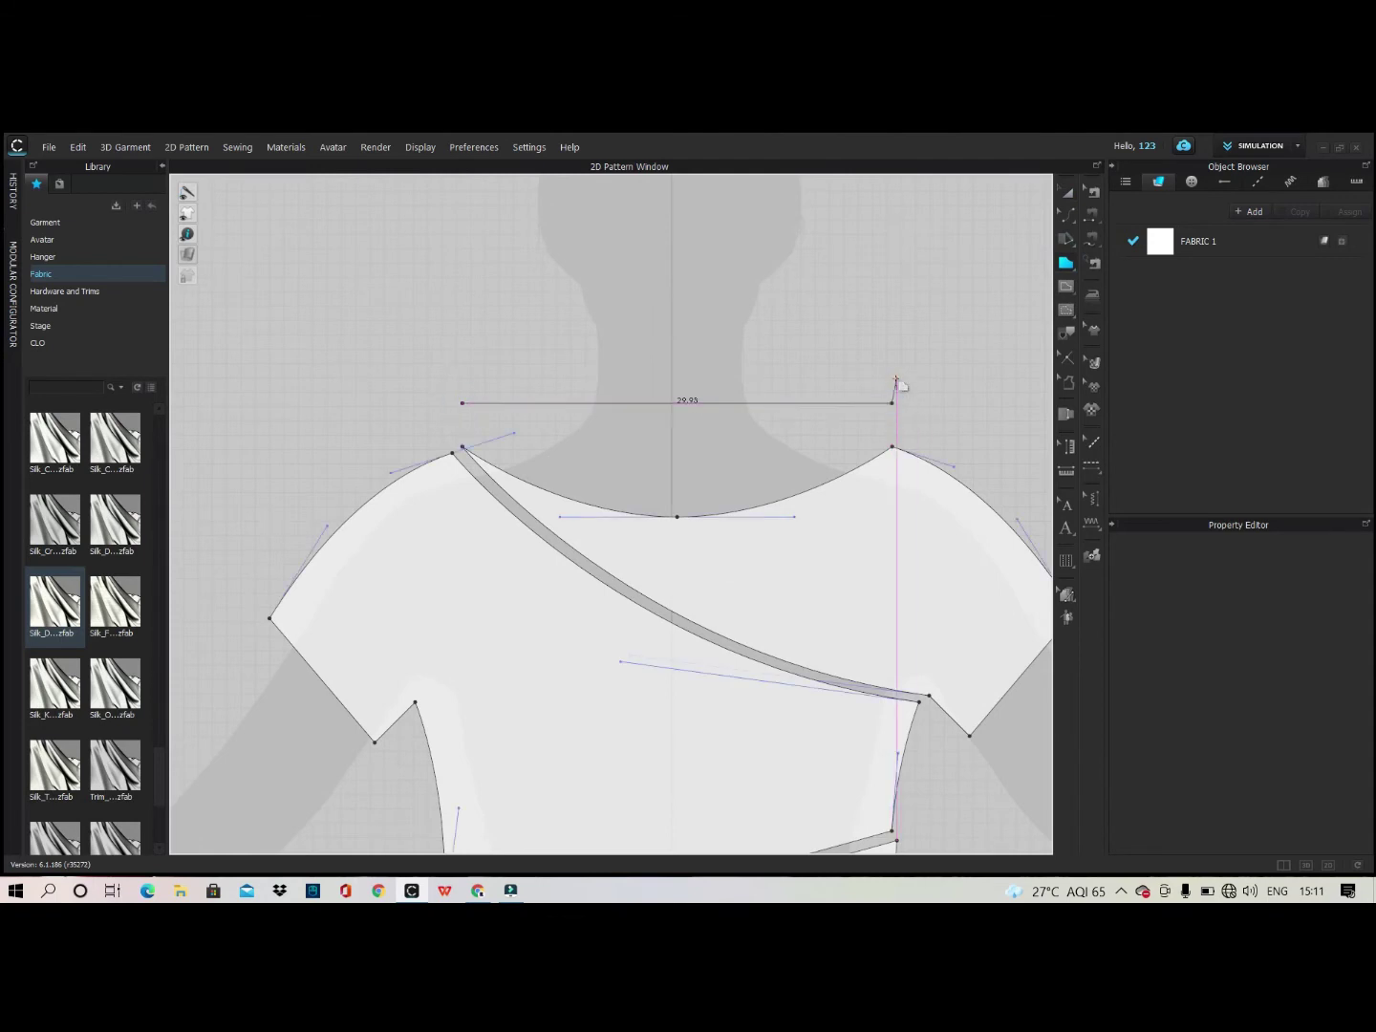
right_click(893, 384)
type("1")
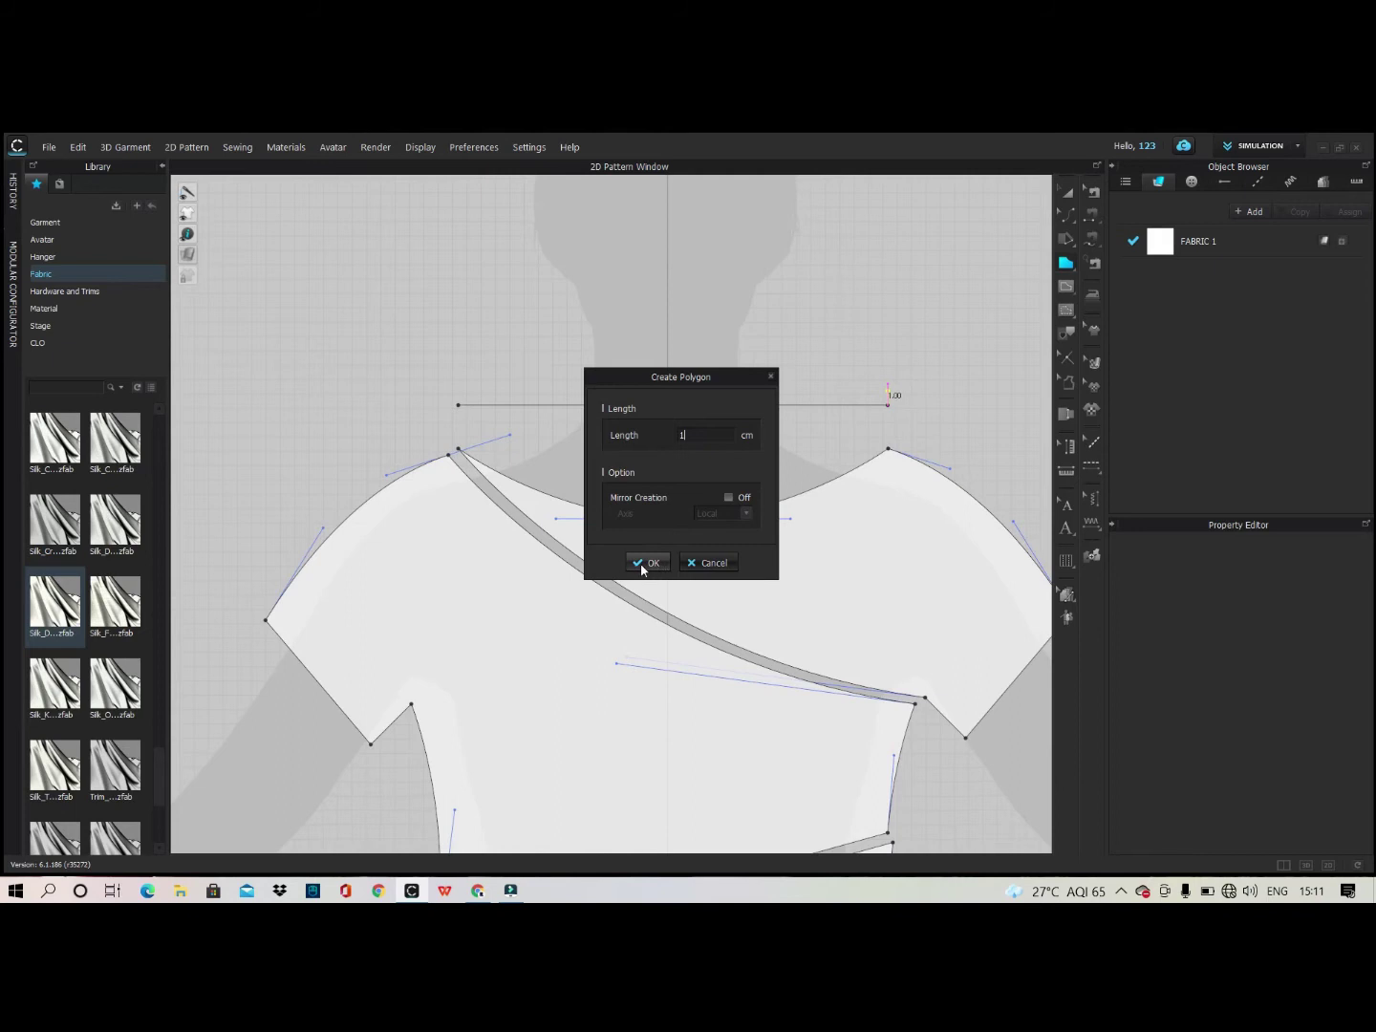
left_click(648, 562)
left_click(464, 400)
Duplicate the neckband strip and place the copy above the back piece's neckline.
scroll(494, 413, "down", 4)
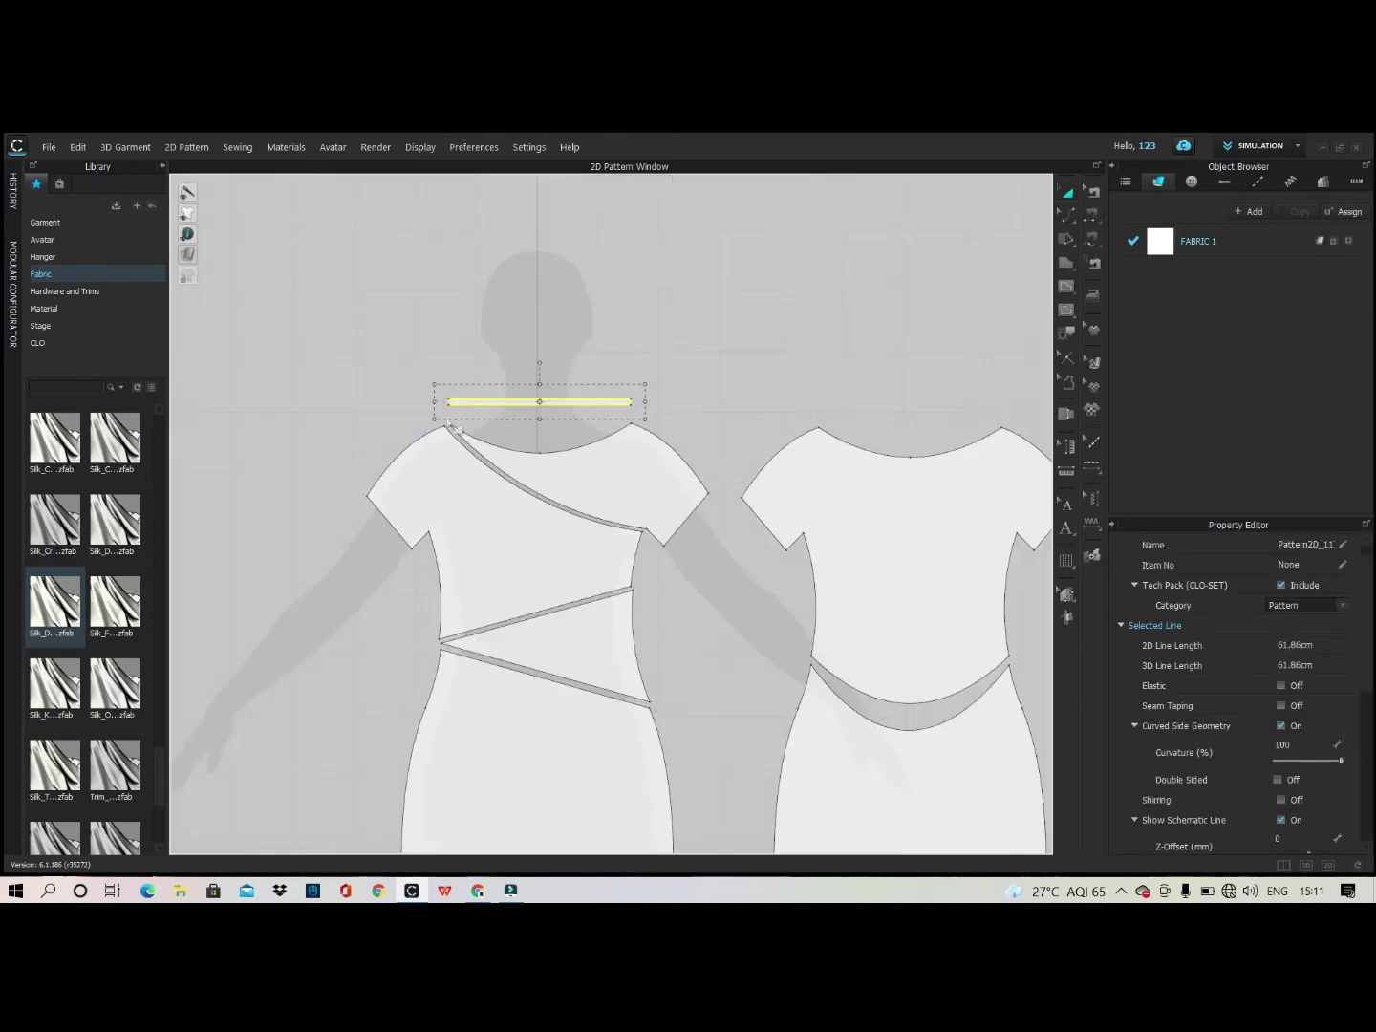
key("ctrl+v")
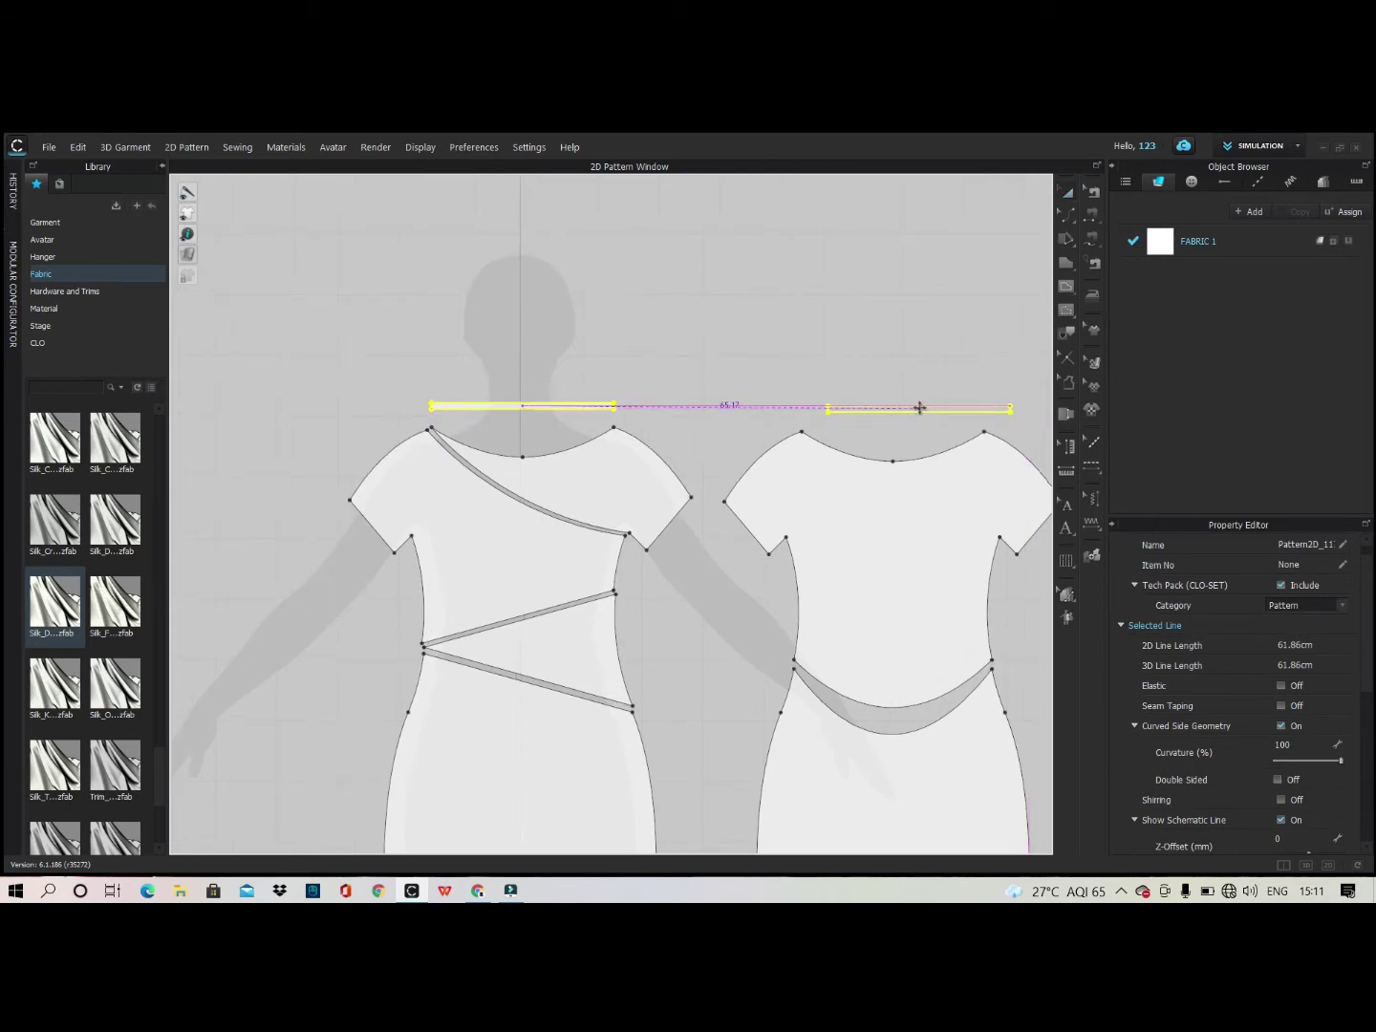
left_click(919, 408)
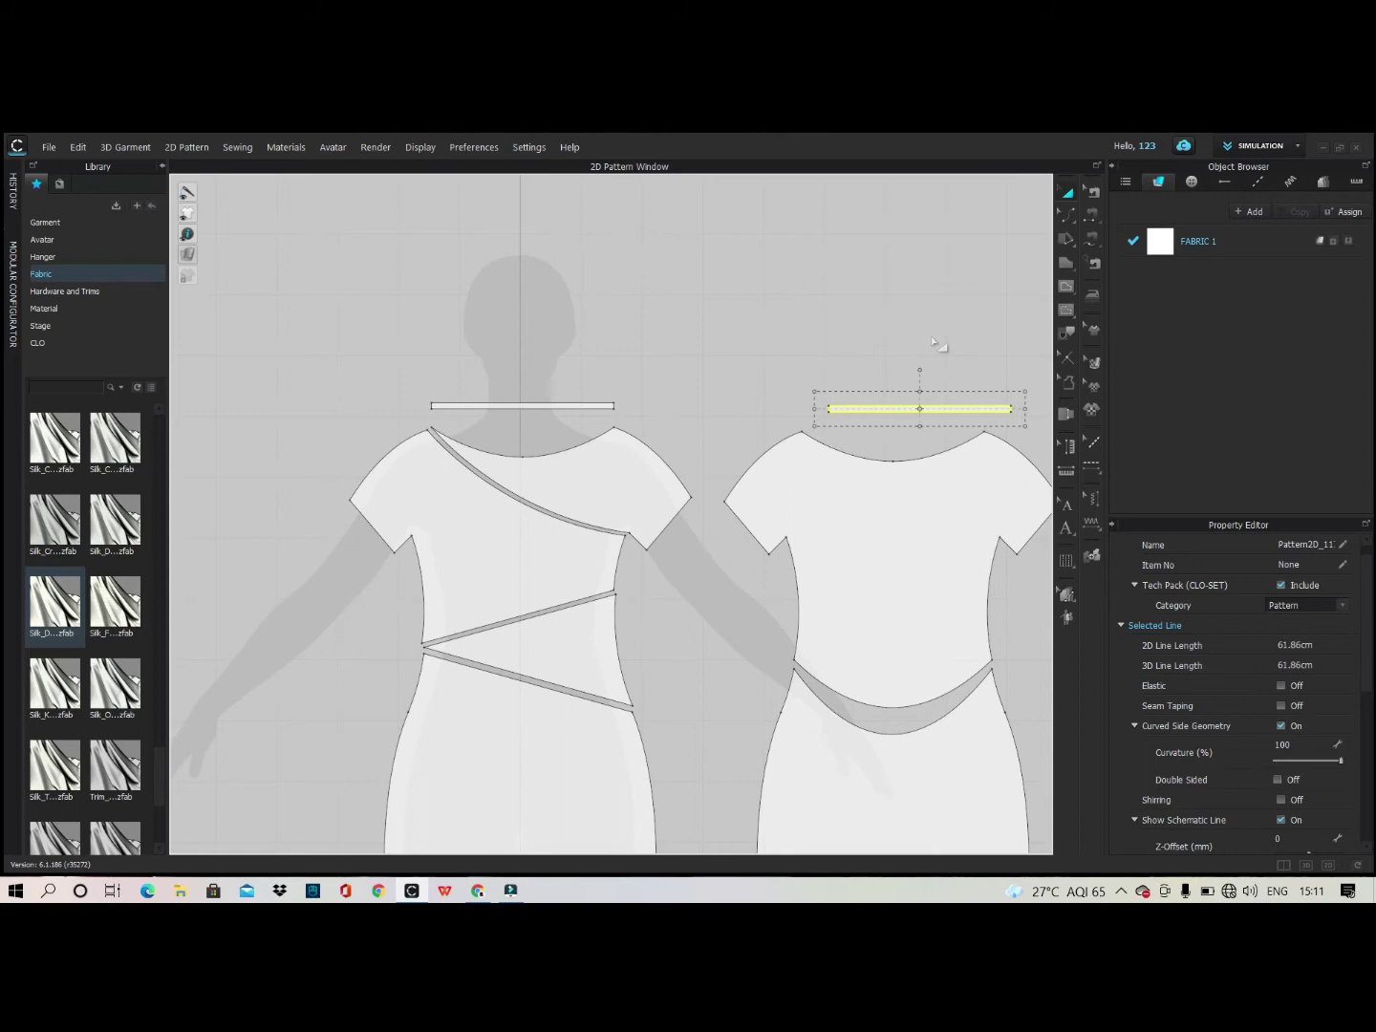
left_click(768, 402)
scroll(793, 411, "up", 2)
scroll(685, 363, "down", 5)
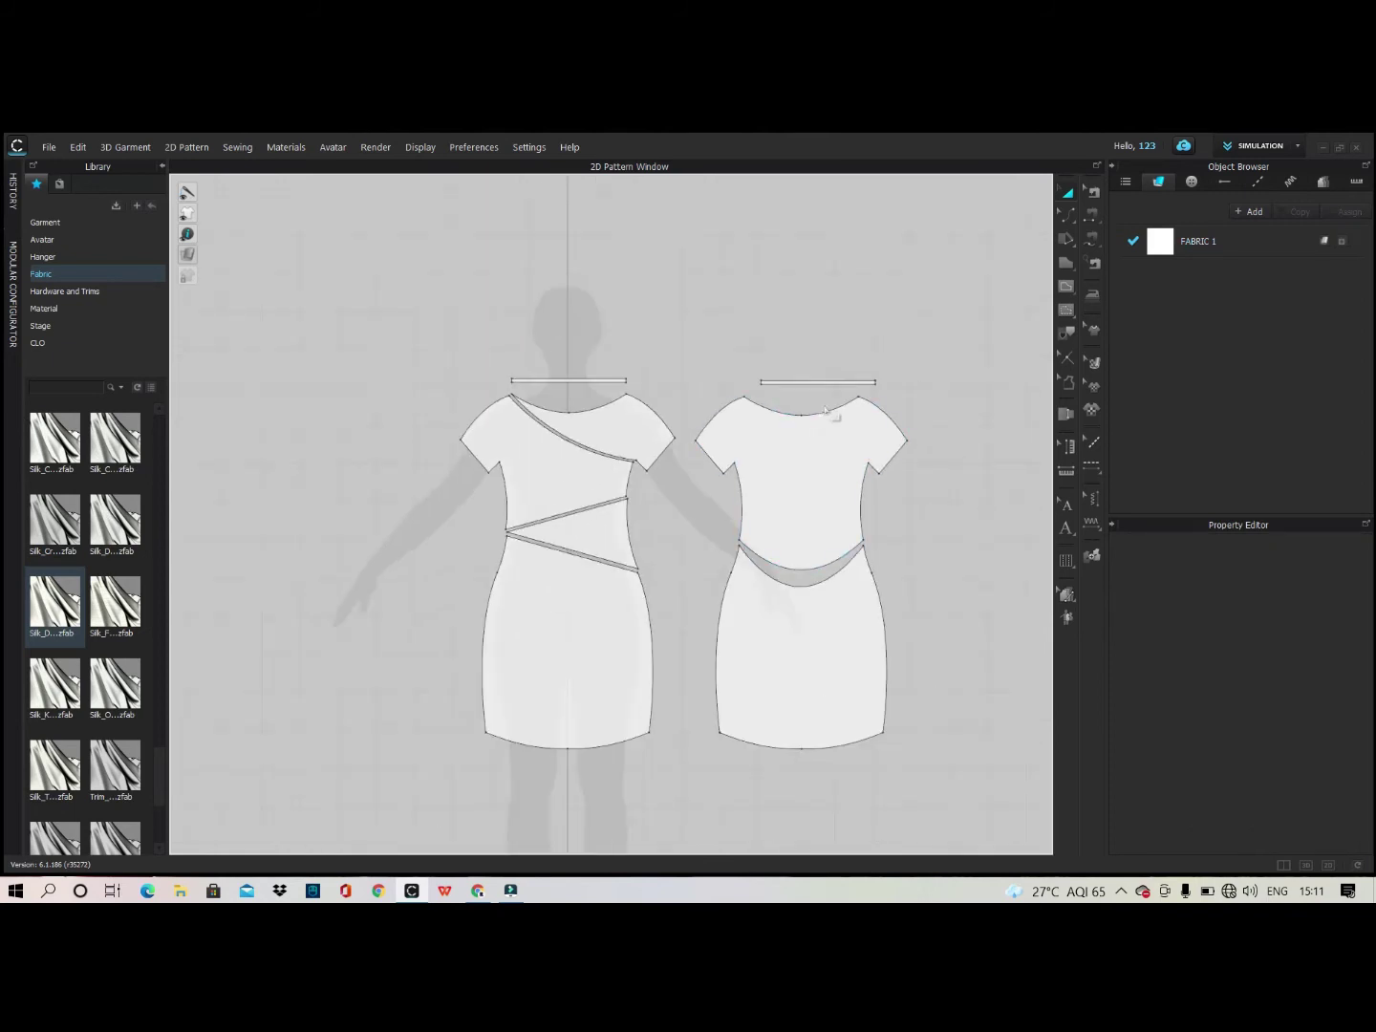
Sew the lower edge of the back neckband strip to both segments of the back neckline.
scroll(831, 413, "up", 4)
key("n")
left_click(756, 371)
left_click(736, 419)
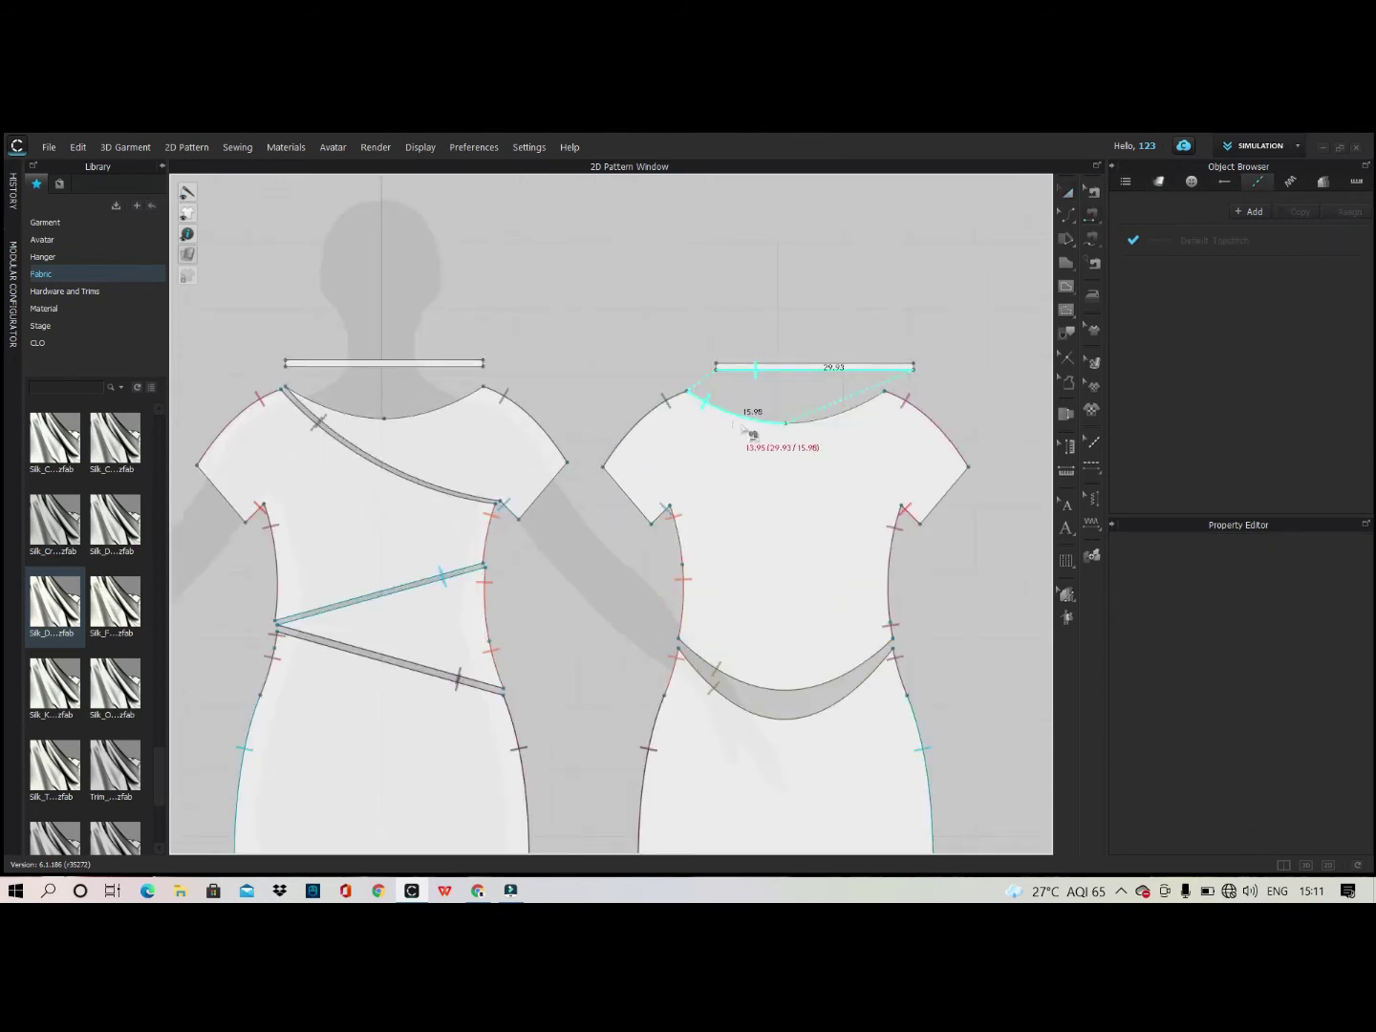
left_click(771, 373)
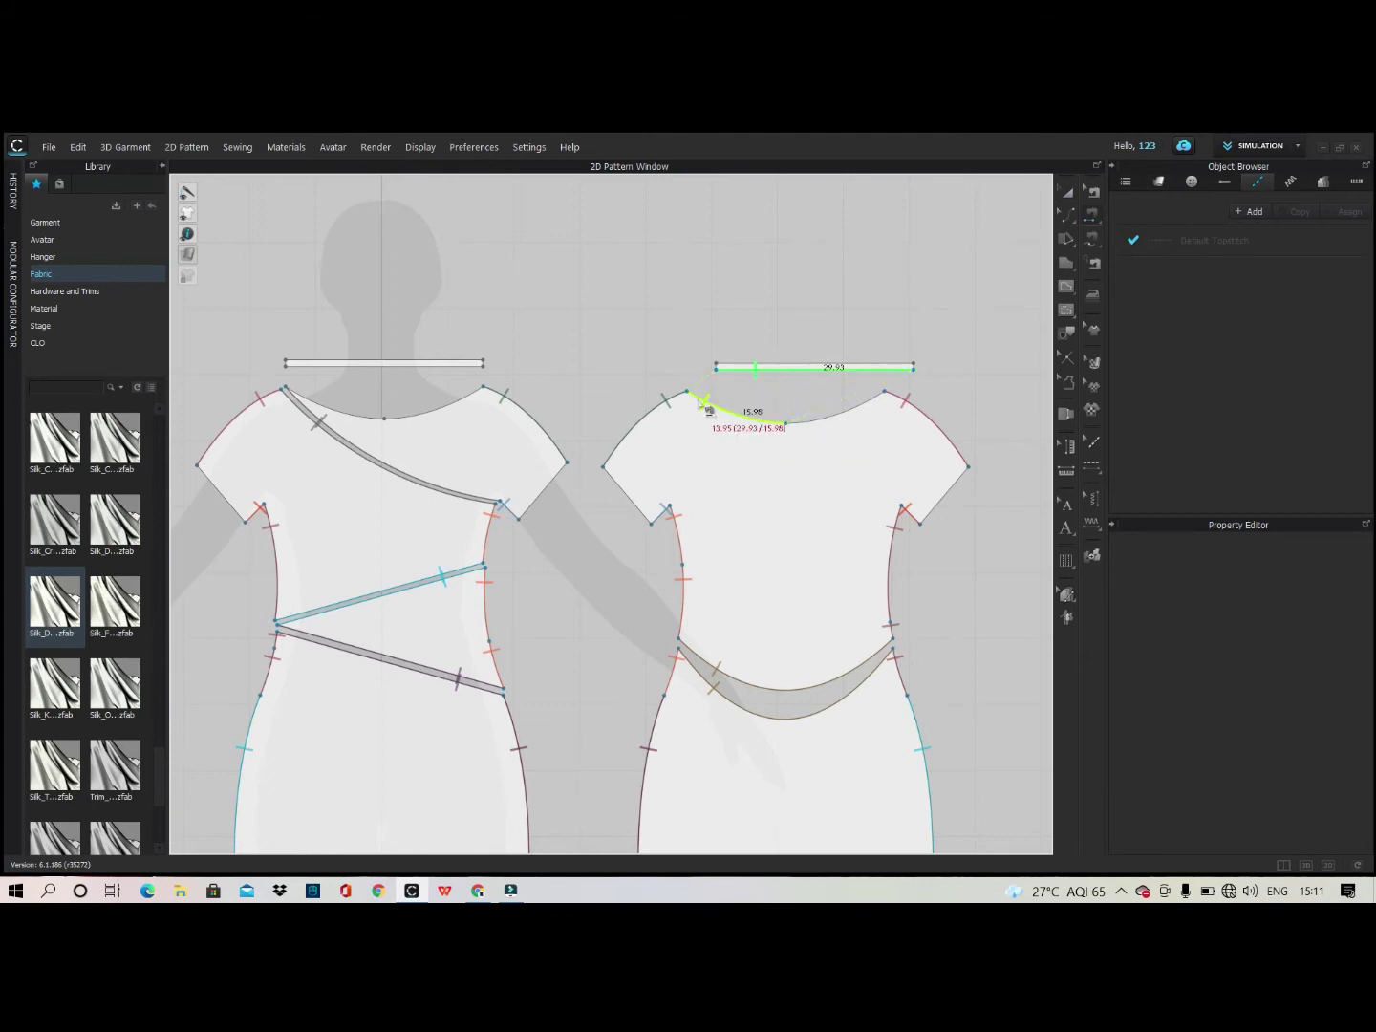
left_click(800, 427)
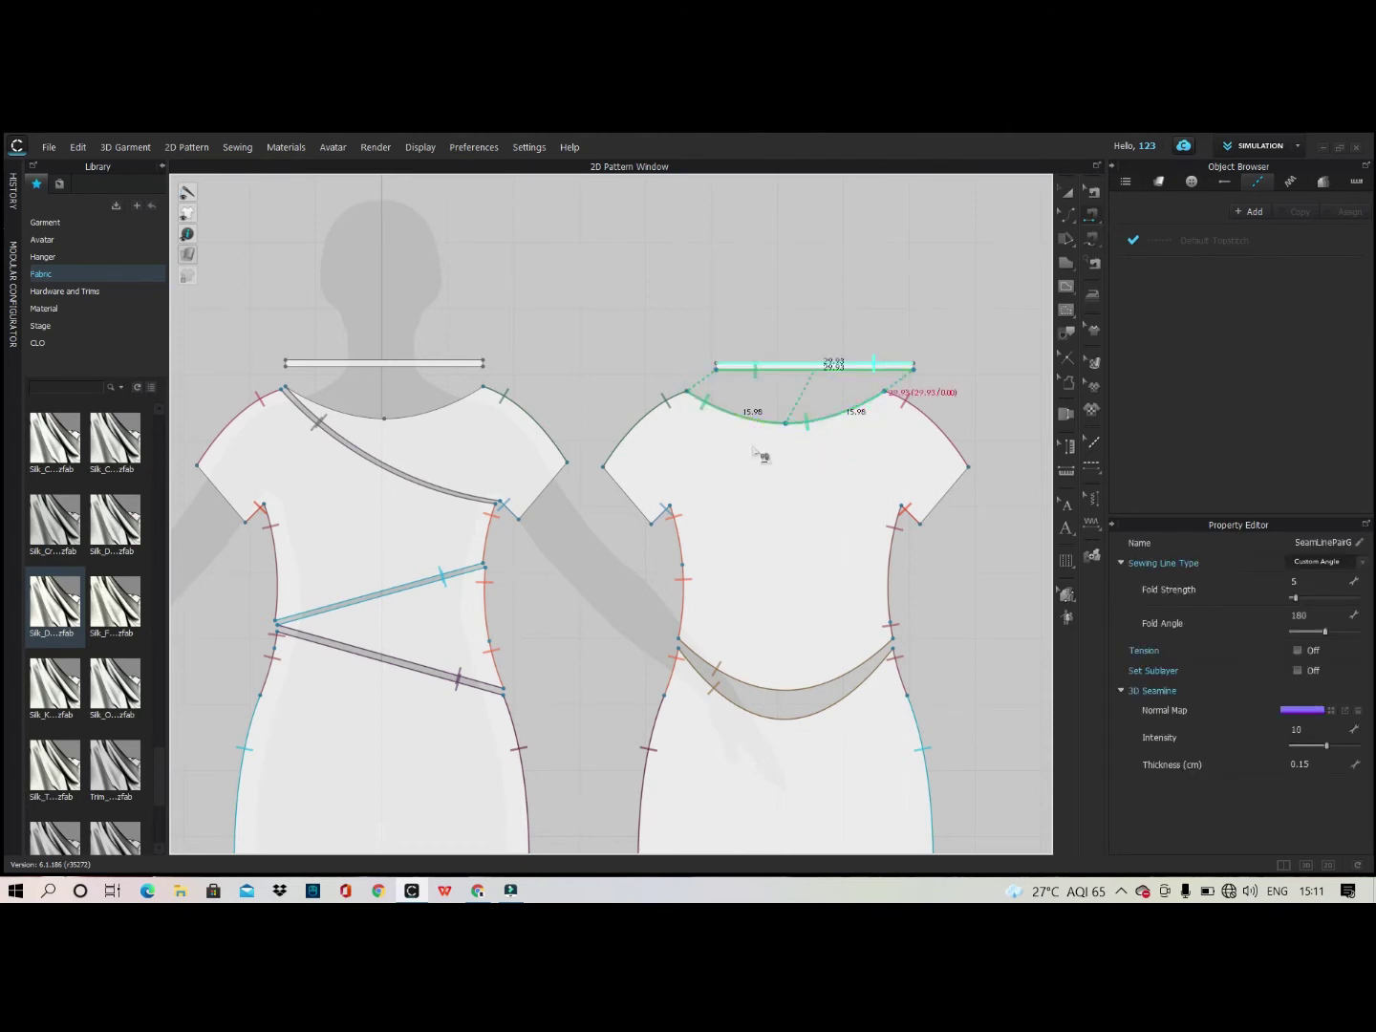
Sew the lower edge of the front neckband strip to both segments of the front neckline.
left_click(329, 368)
left_click(329, 367)
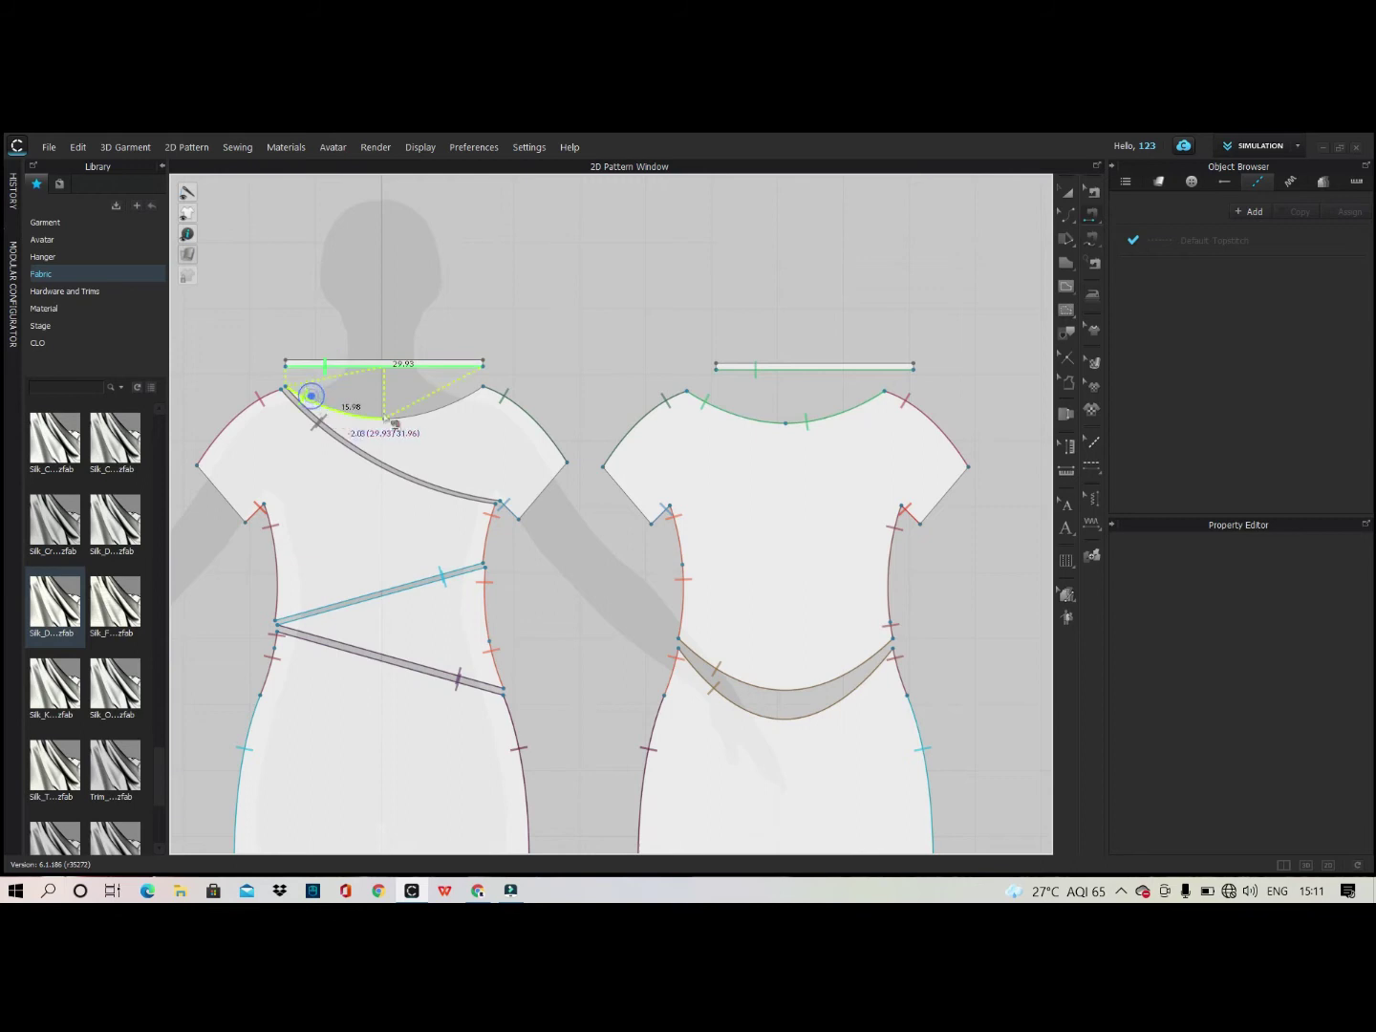
left_click(492, 400)
Sew the short ends of the front neckband strip to the matching short ends of the back neckband strip.
left_click(488, 364)
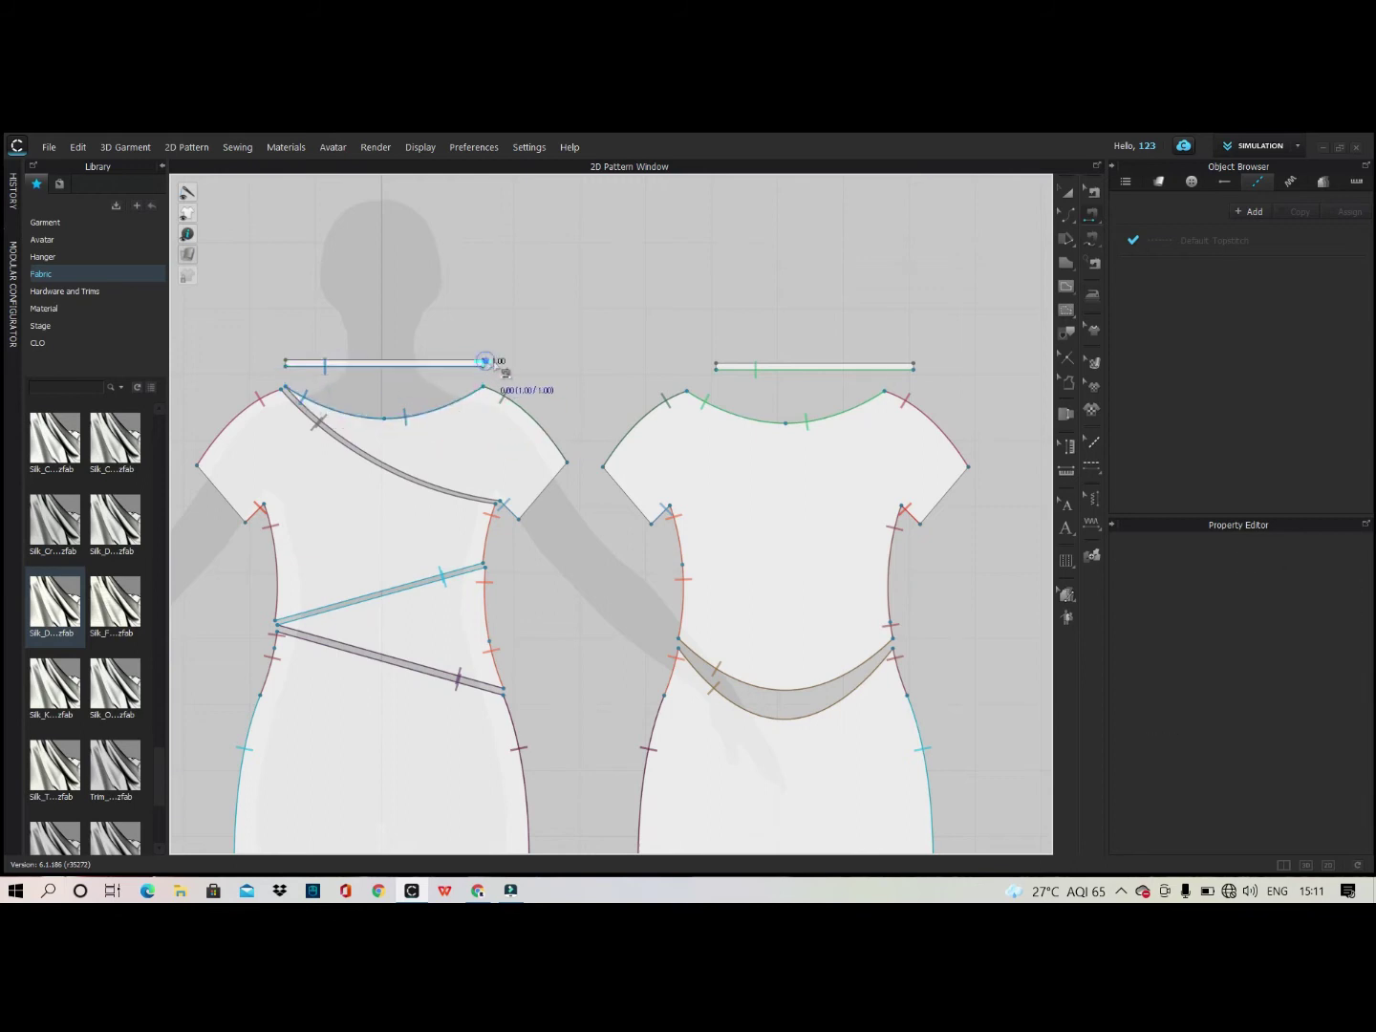
left_click(714, 363)
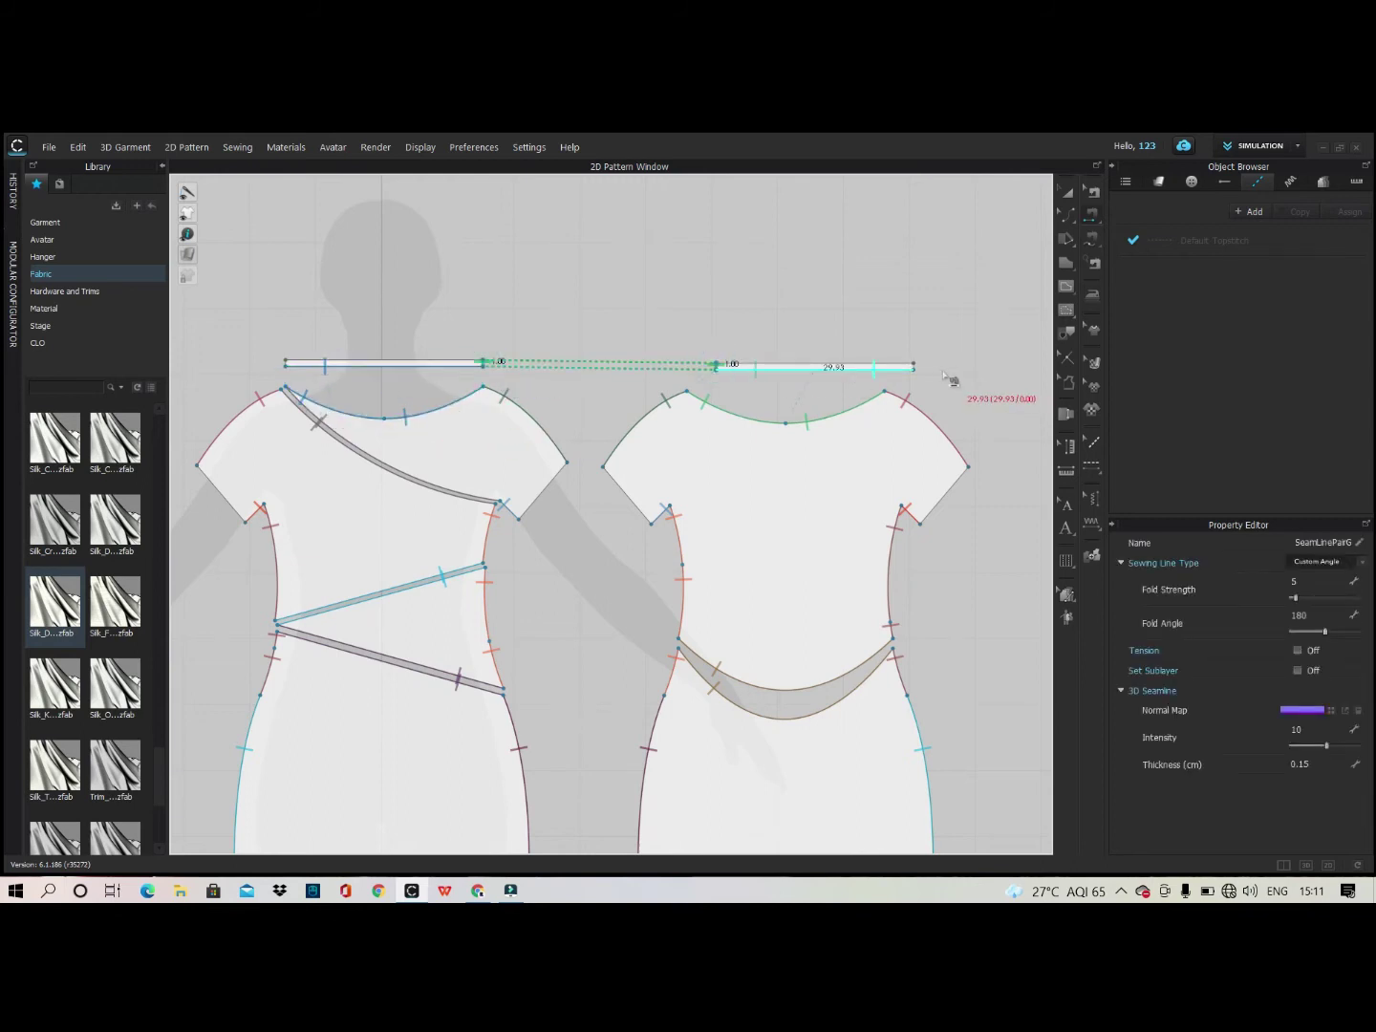
left_click(914, 364)
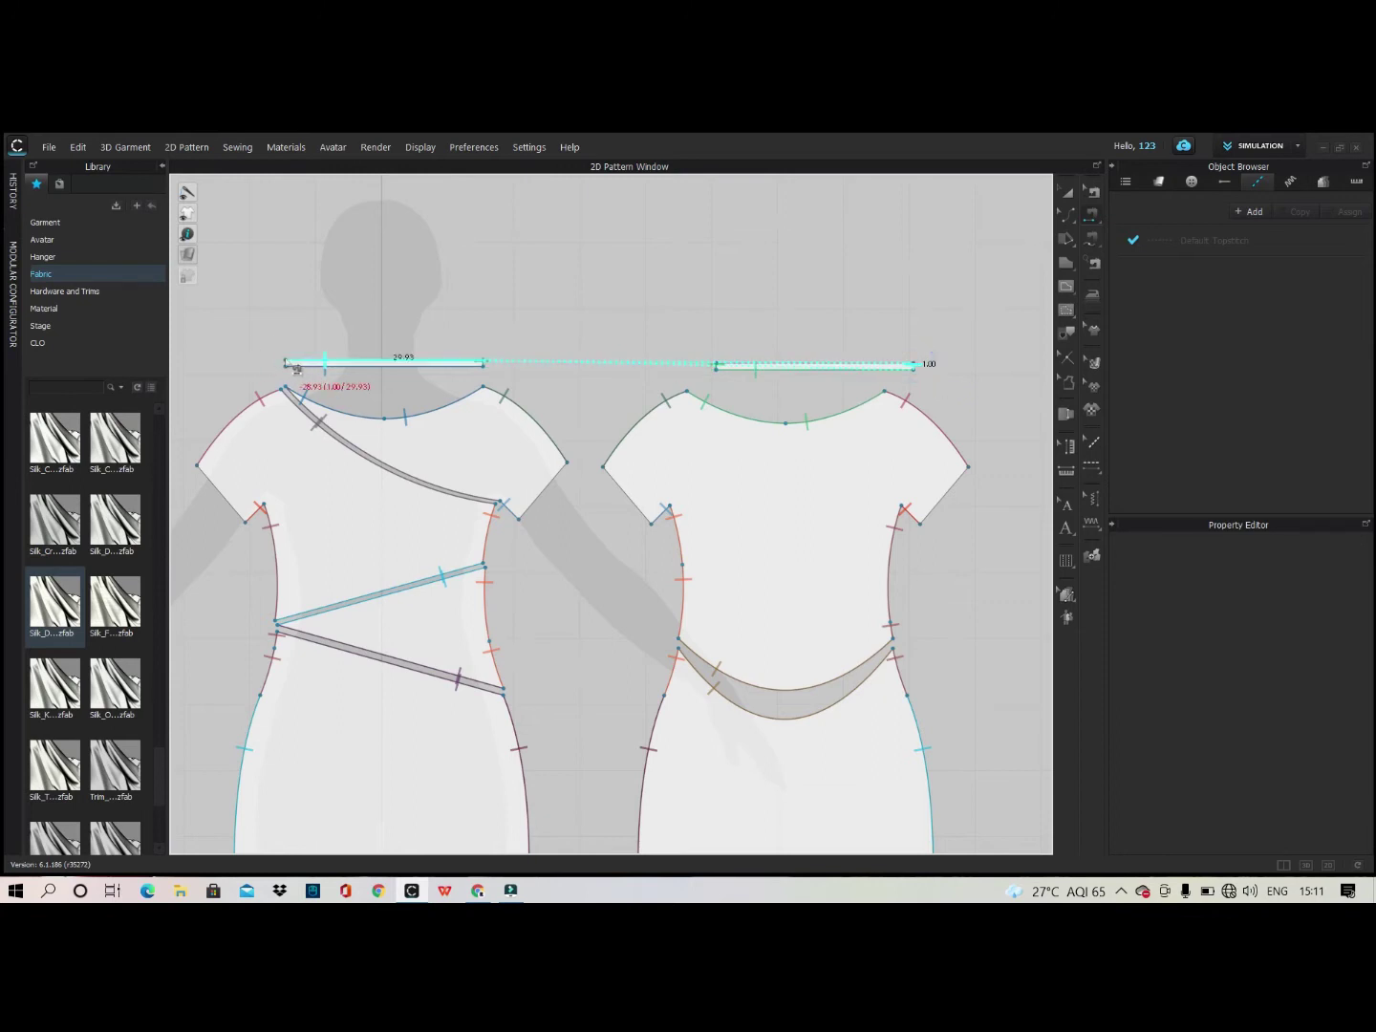
left_click(287, 364)
key("Caps_Lock")
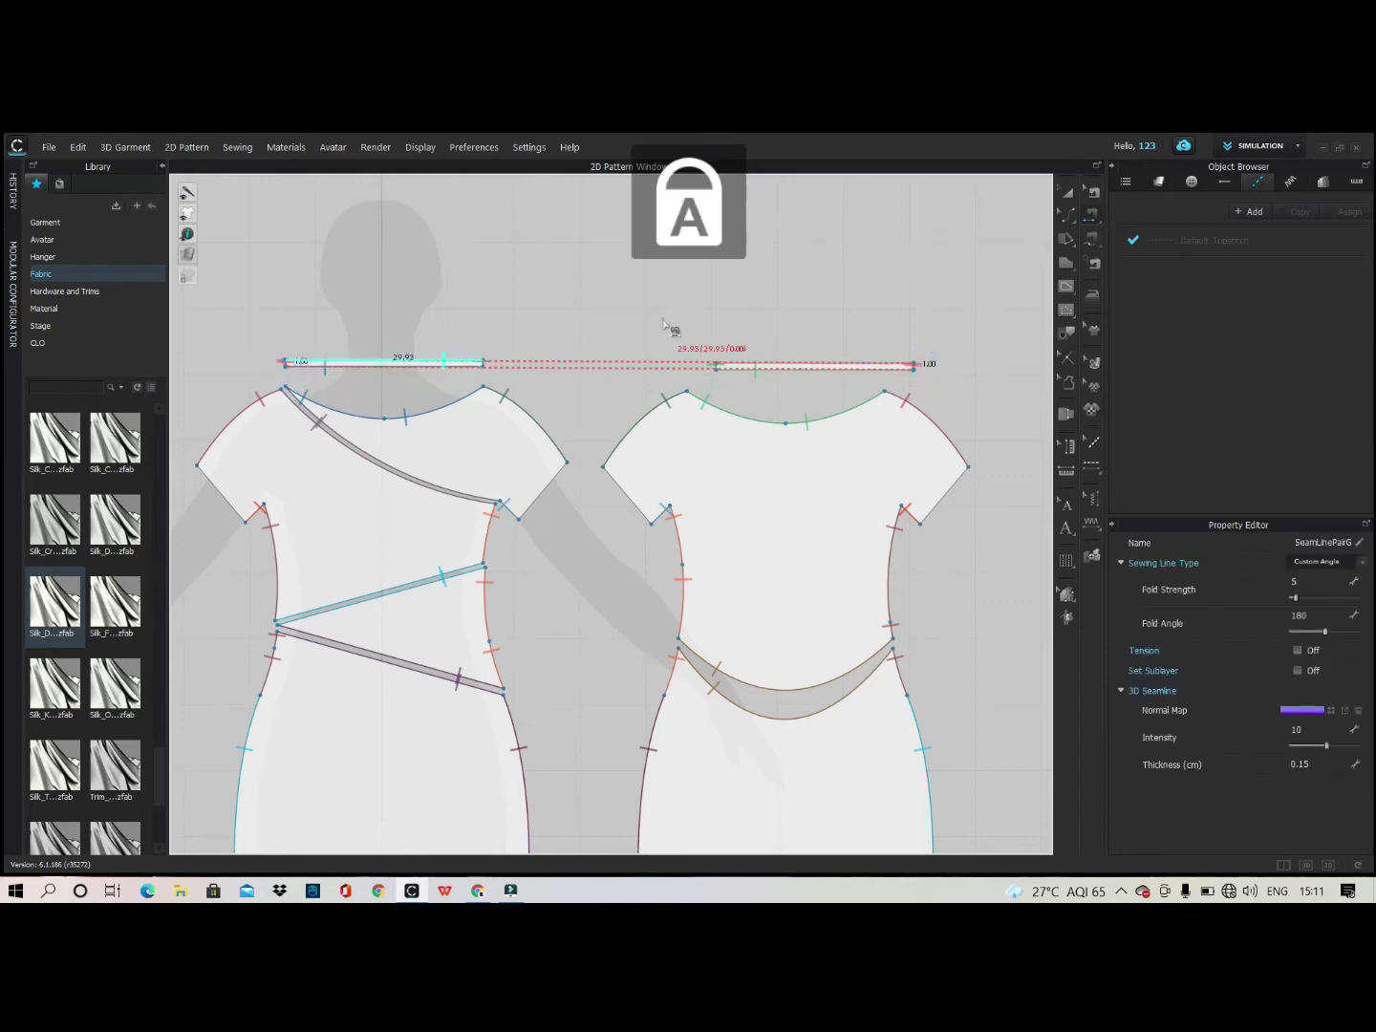
key("a")
left_click(664, 321)
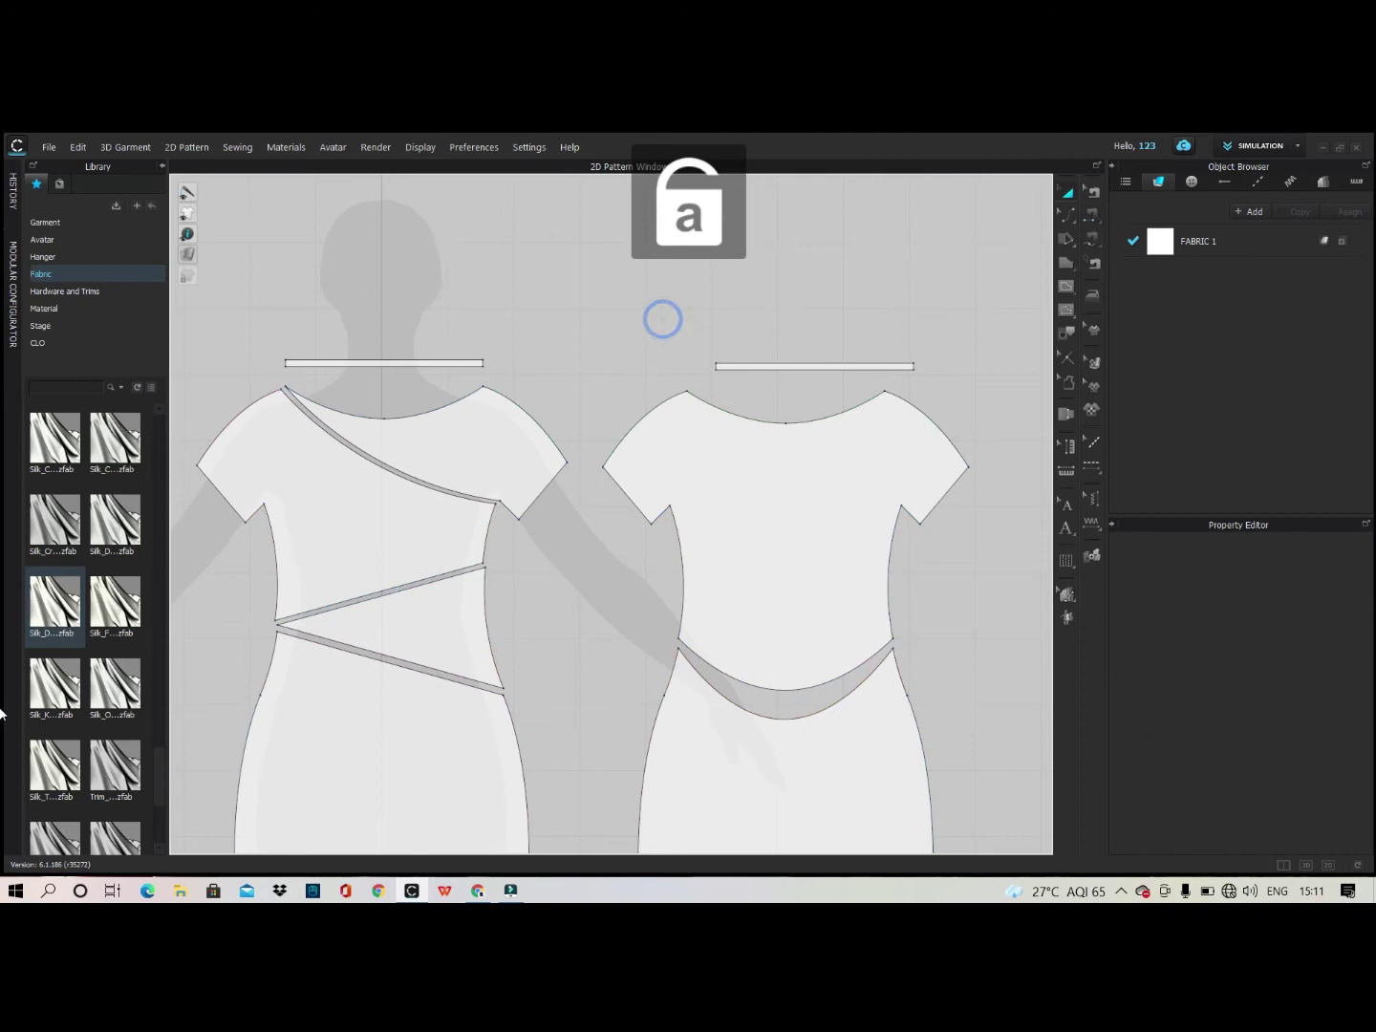
Arrange the front neckband strip around the front of the avatar's neck and the back strip behind it in 3D.
left_click(1305, 865)
right_click_drag(699, 507, 755, 509)
key("shift+f")
left_click(650, 492)
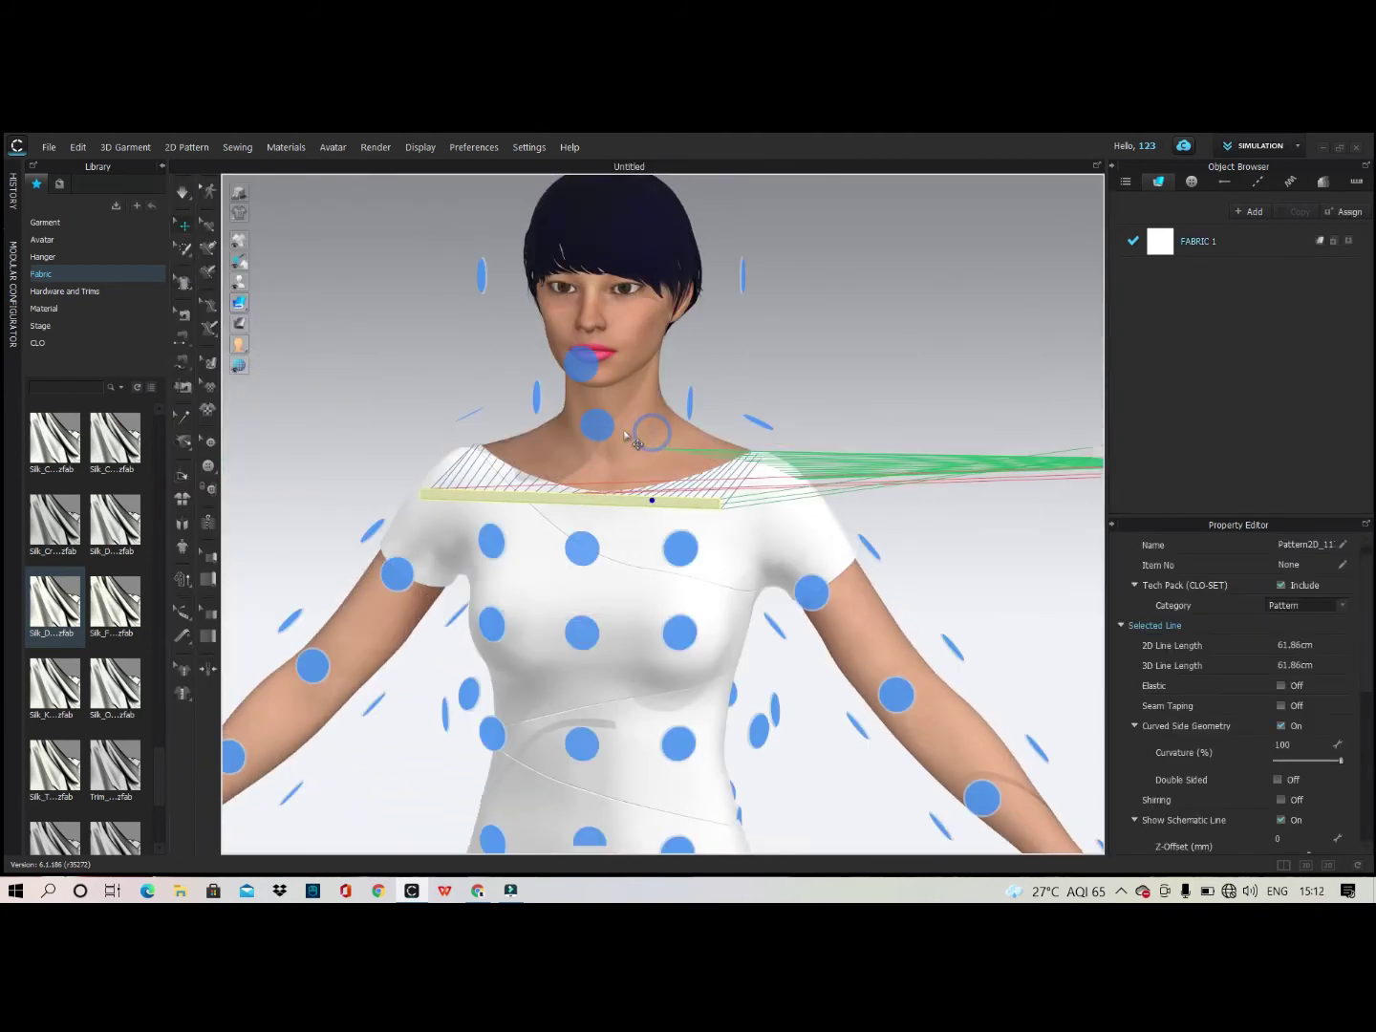
right_click_drag(854, 501, 515, 477)
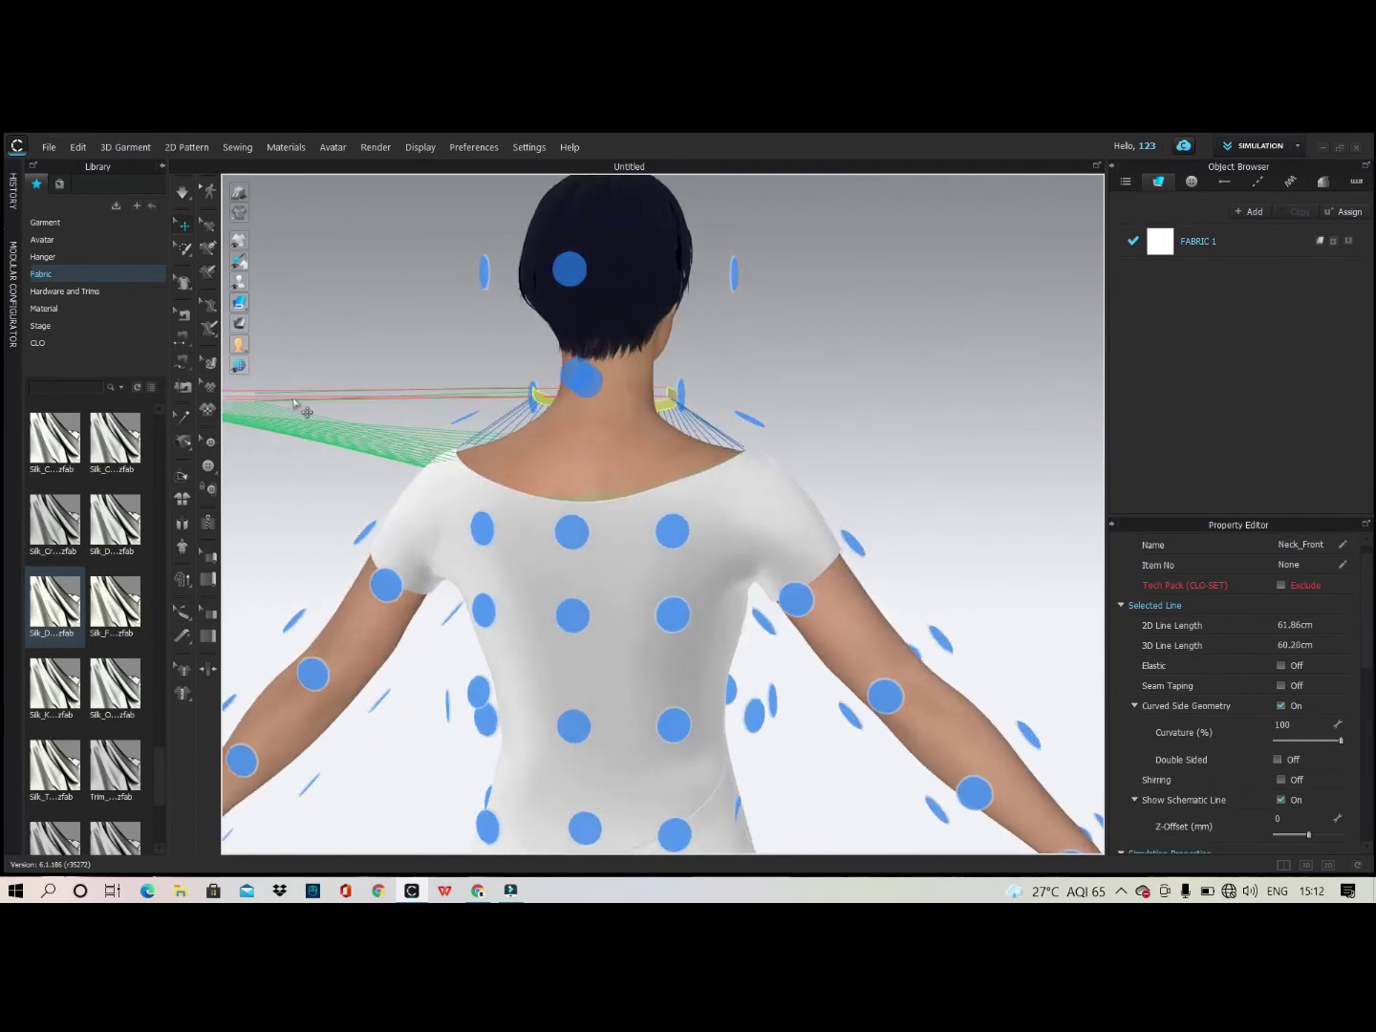
left_click(256, 401)
left_click(573, 384)
right_click_drag(928, 411, 752, 431)
key("shift+f")
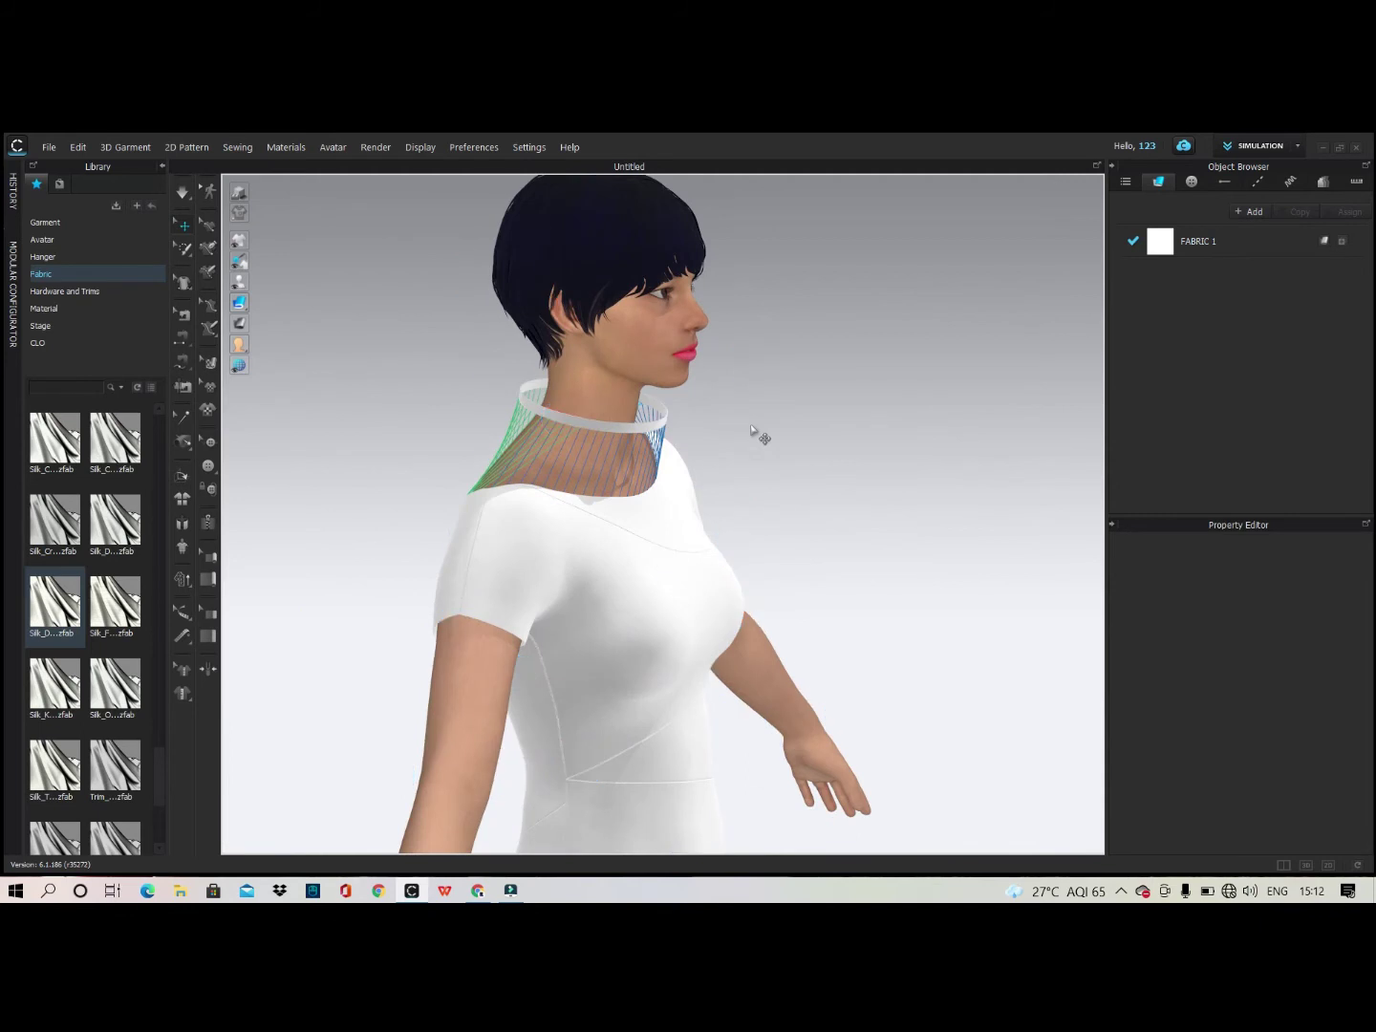
Simulate the garment and check the attached neckband from the back and front.
key("space")
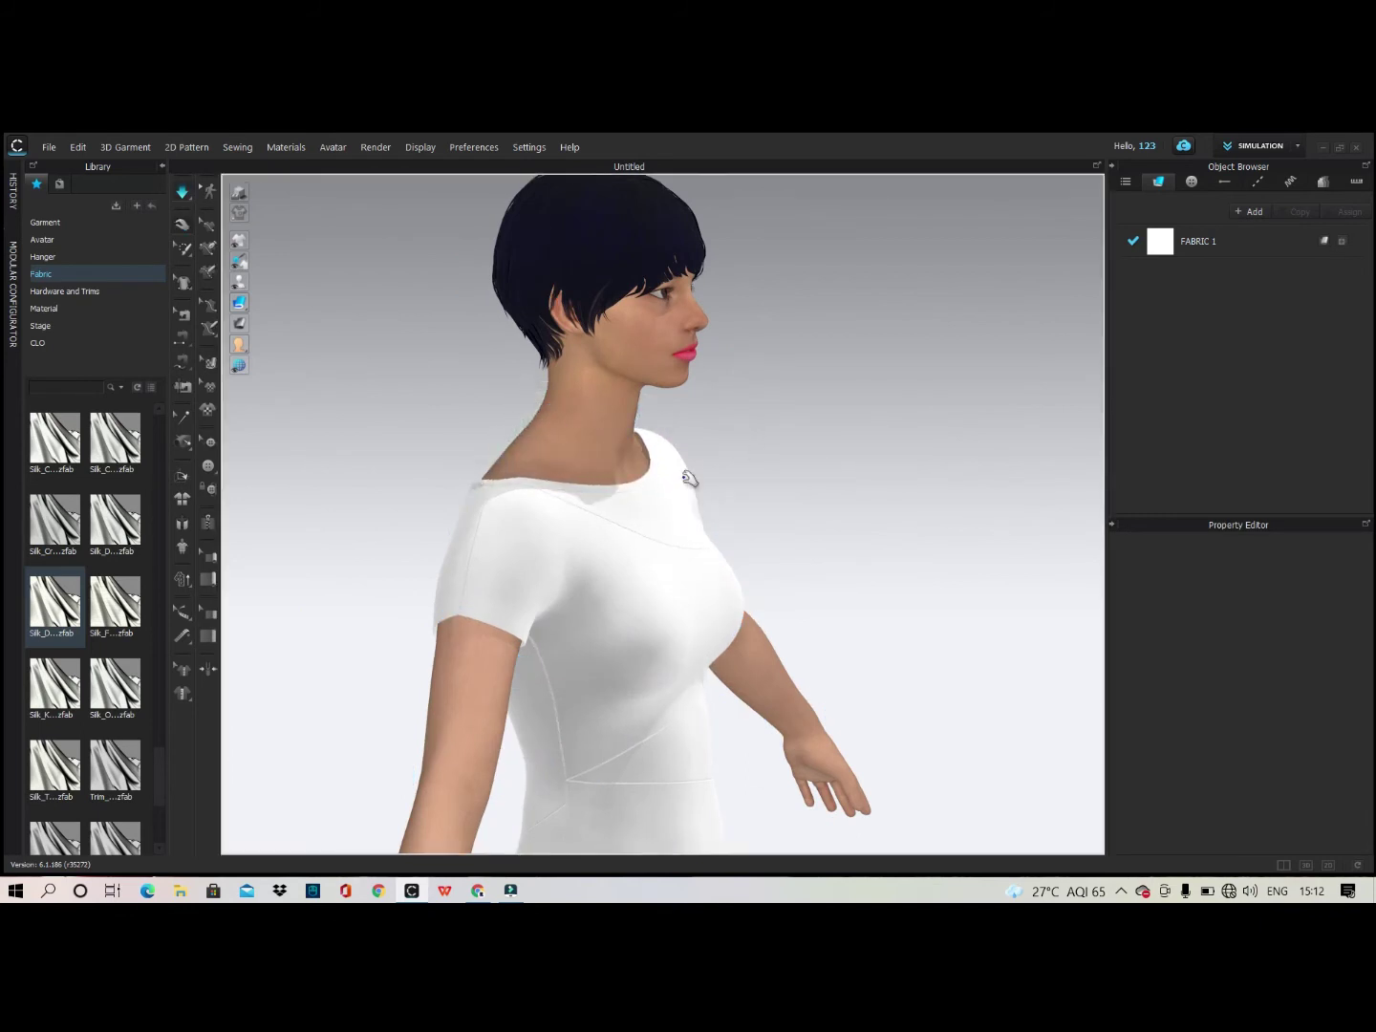
right_click_drag(586, 551, 709, 547)
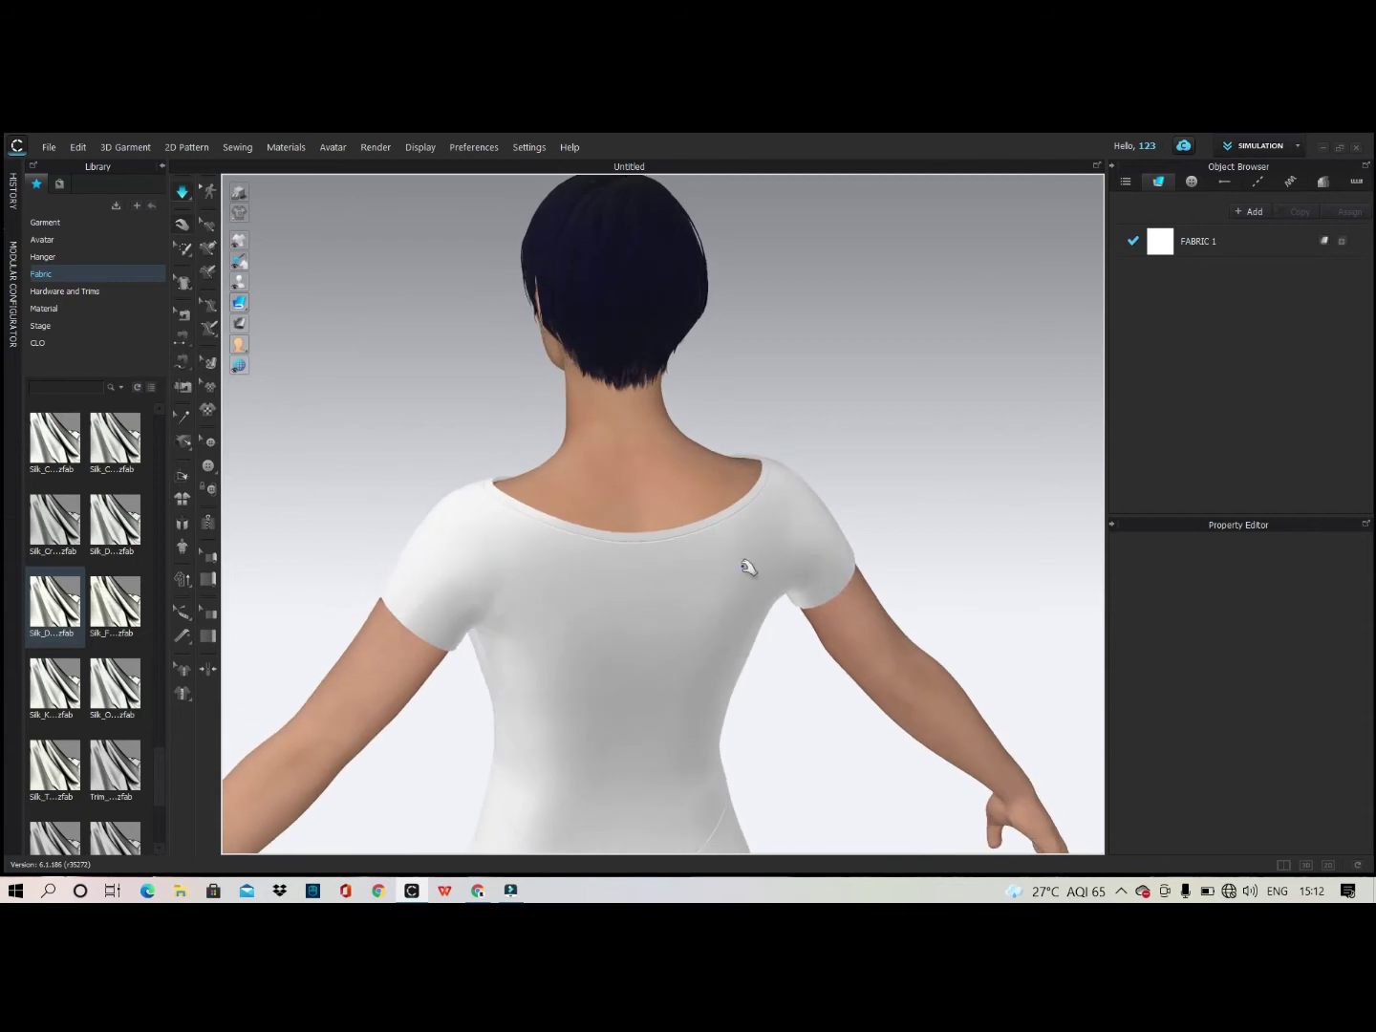
right_click_drag(706, 565, 865, 568)
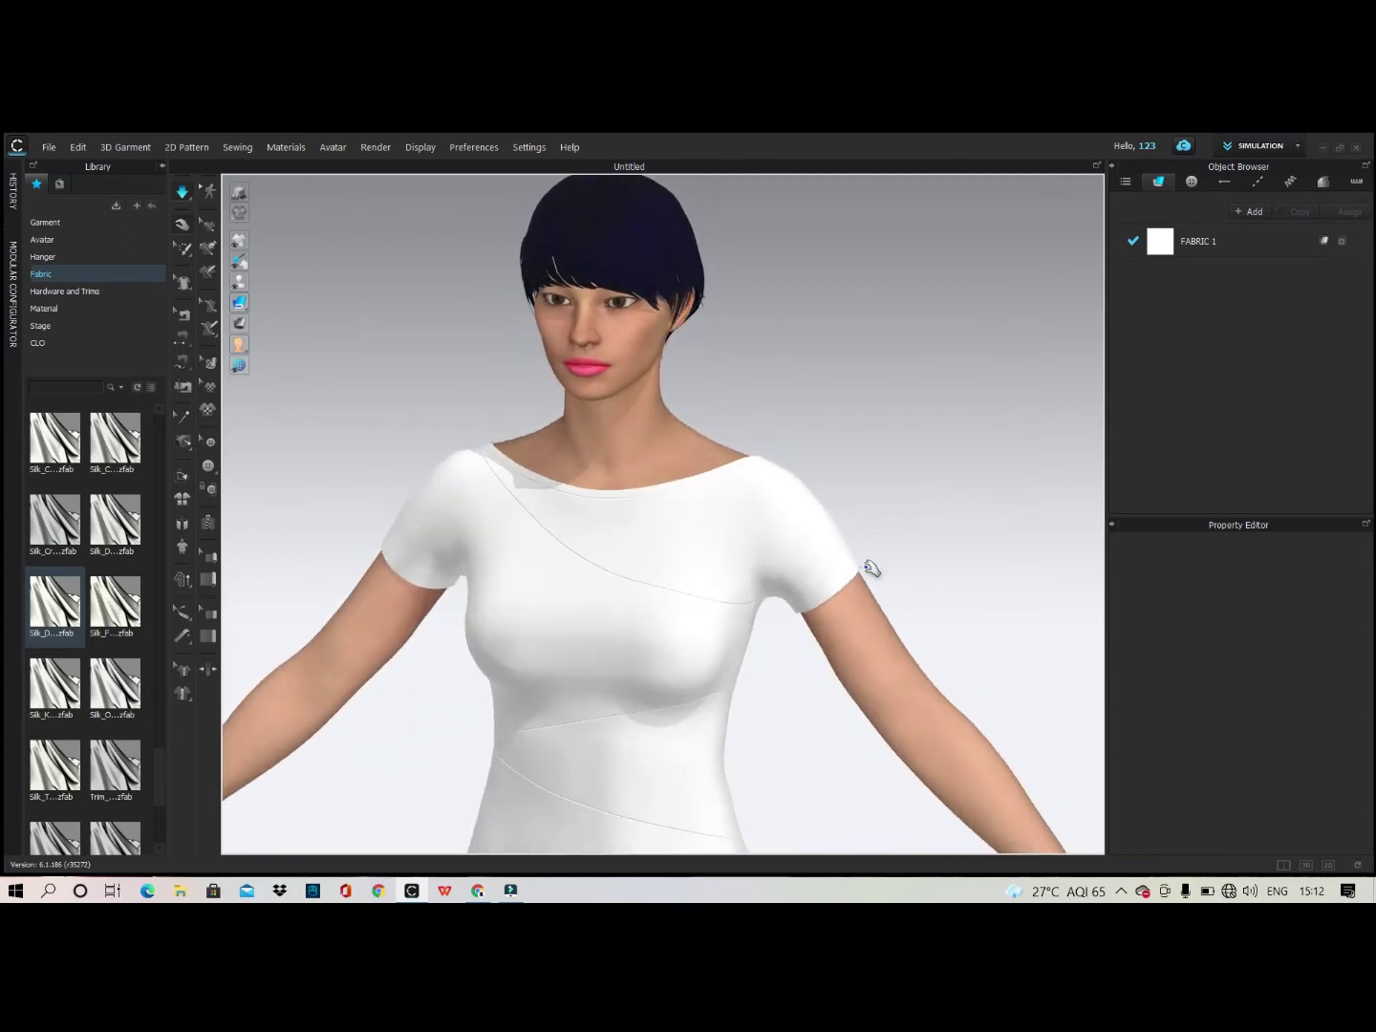
scroll(870, 569, "down", 5)
scroll(795, 482, "up", 3)
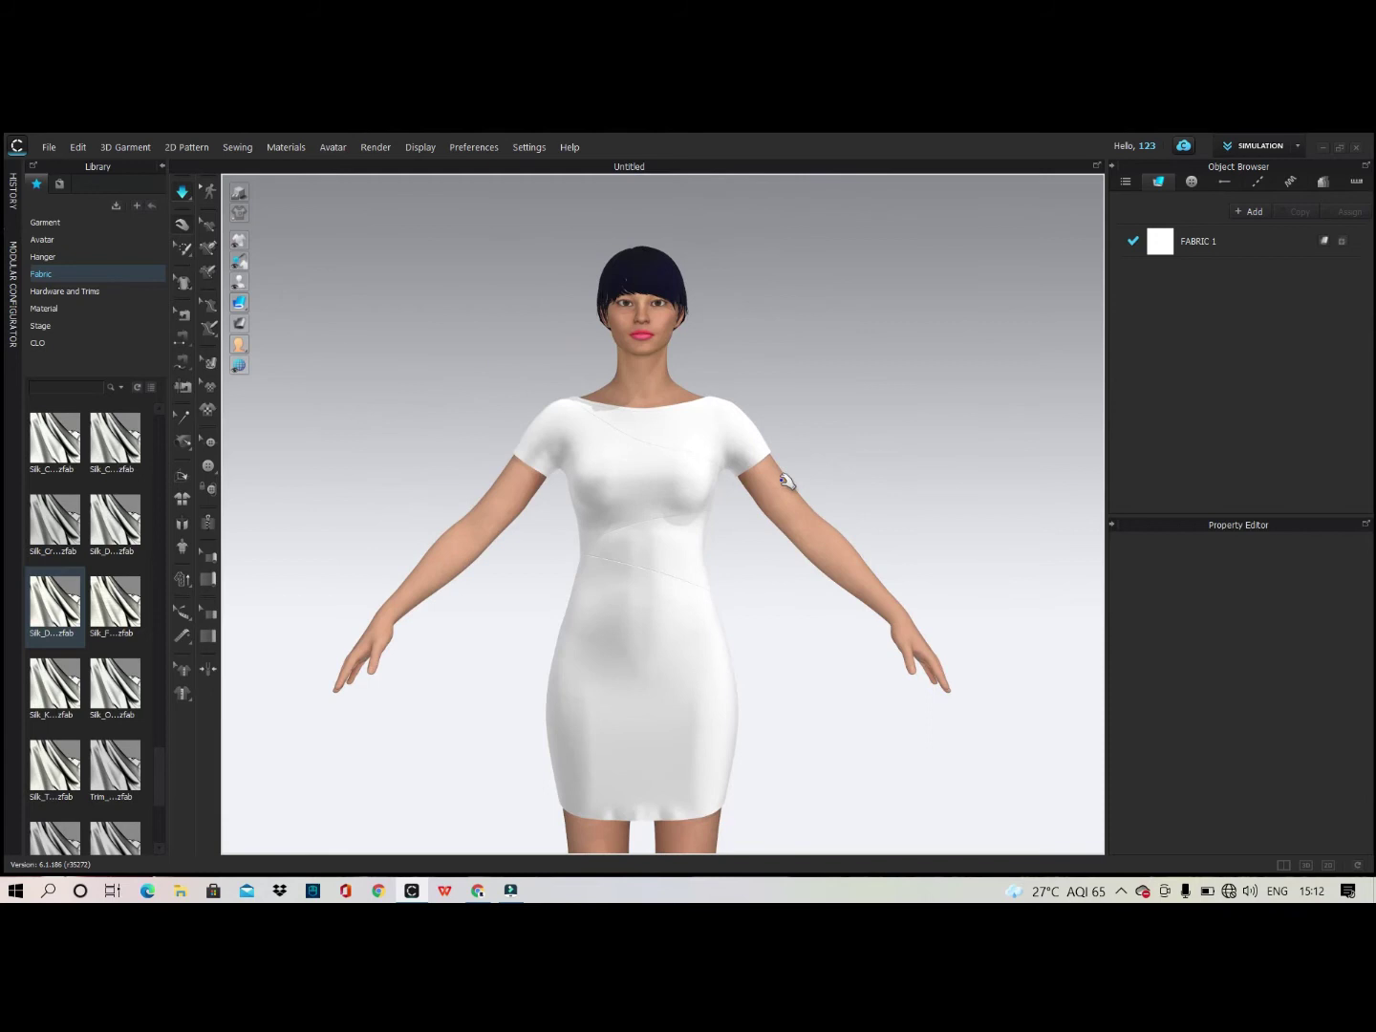
scroll(786, 481, "up", 2)
scroll(732, 564, "up", 2)
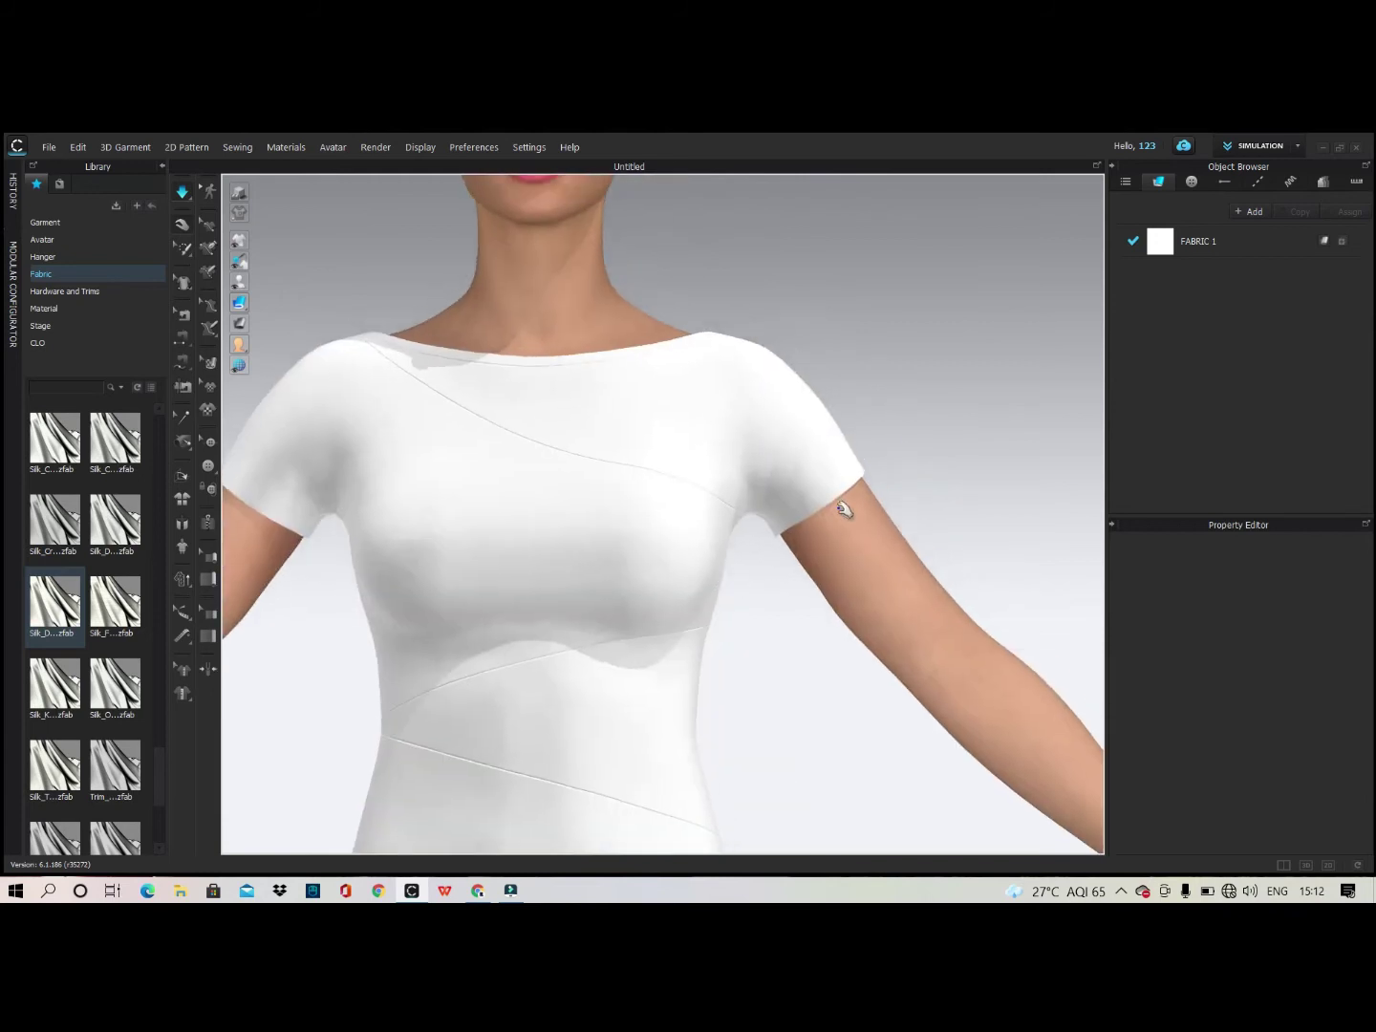
Show the 2D pattern view around the sleeves of the front and back pieces.
left_click(1328, 865)
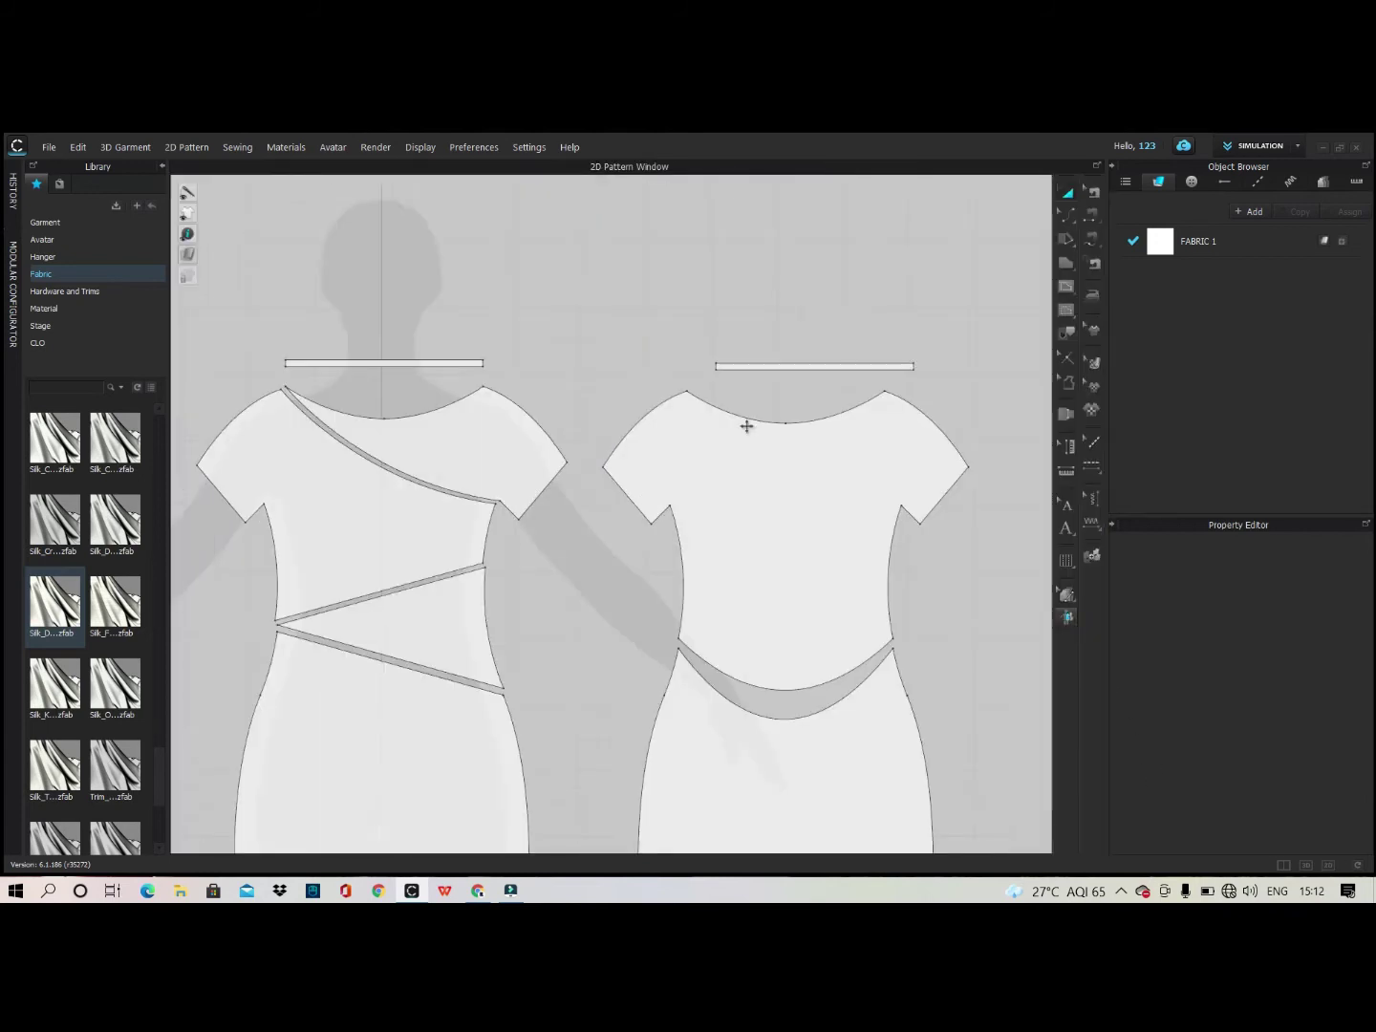
scroll(746, 426, "down", 3)
scroll(666, 439, "up", 4)
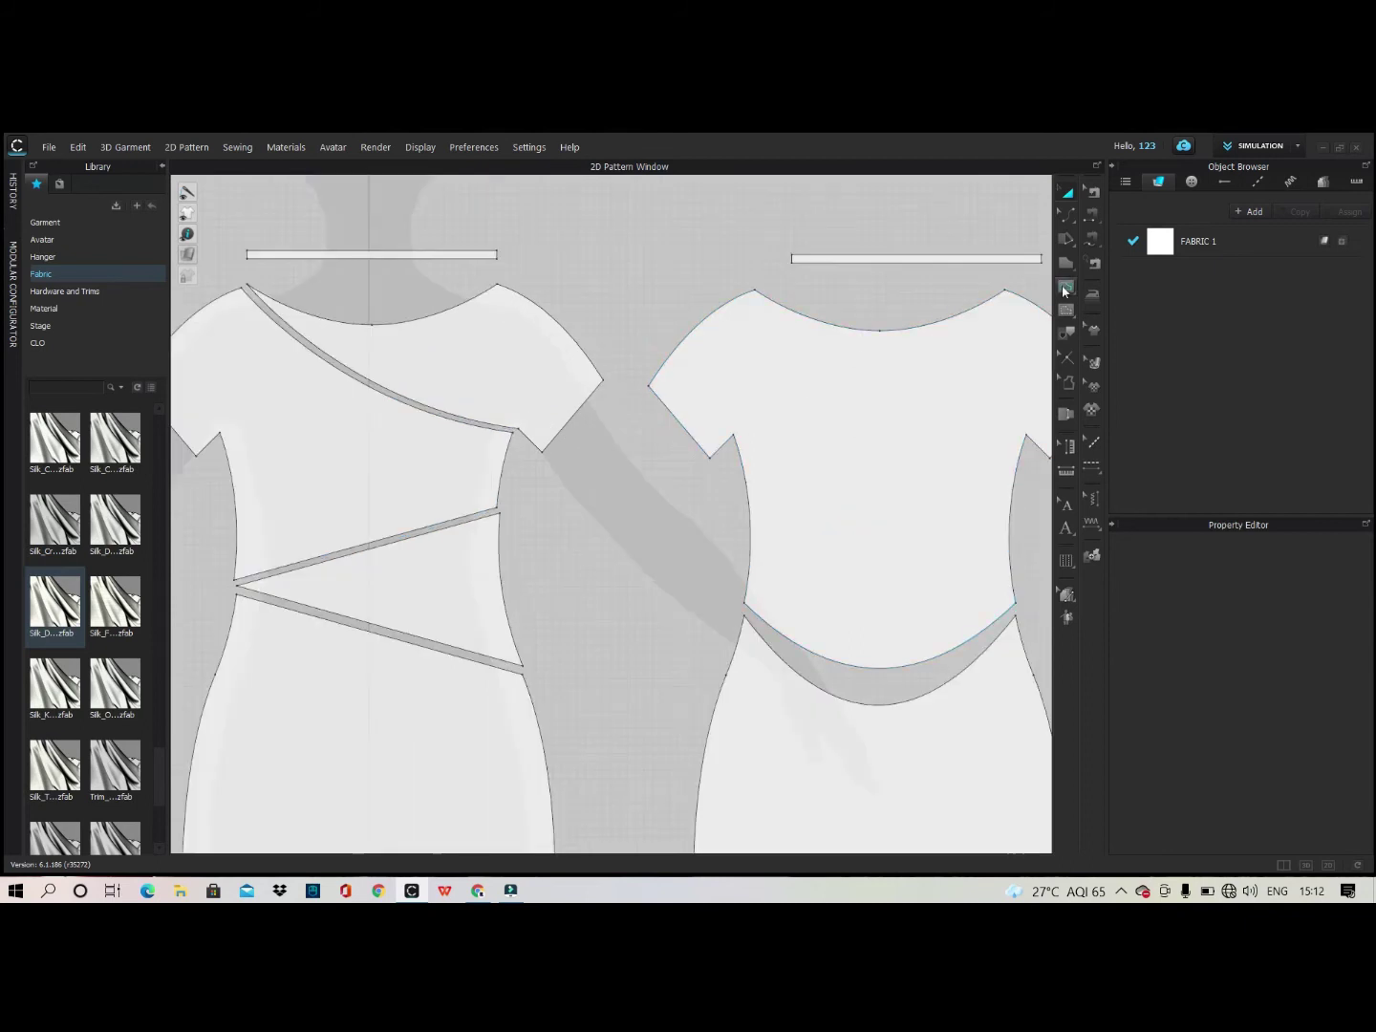
left_click(1067, 263)
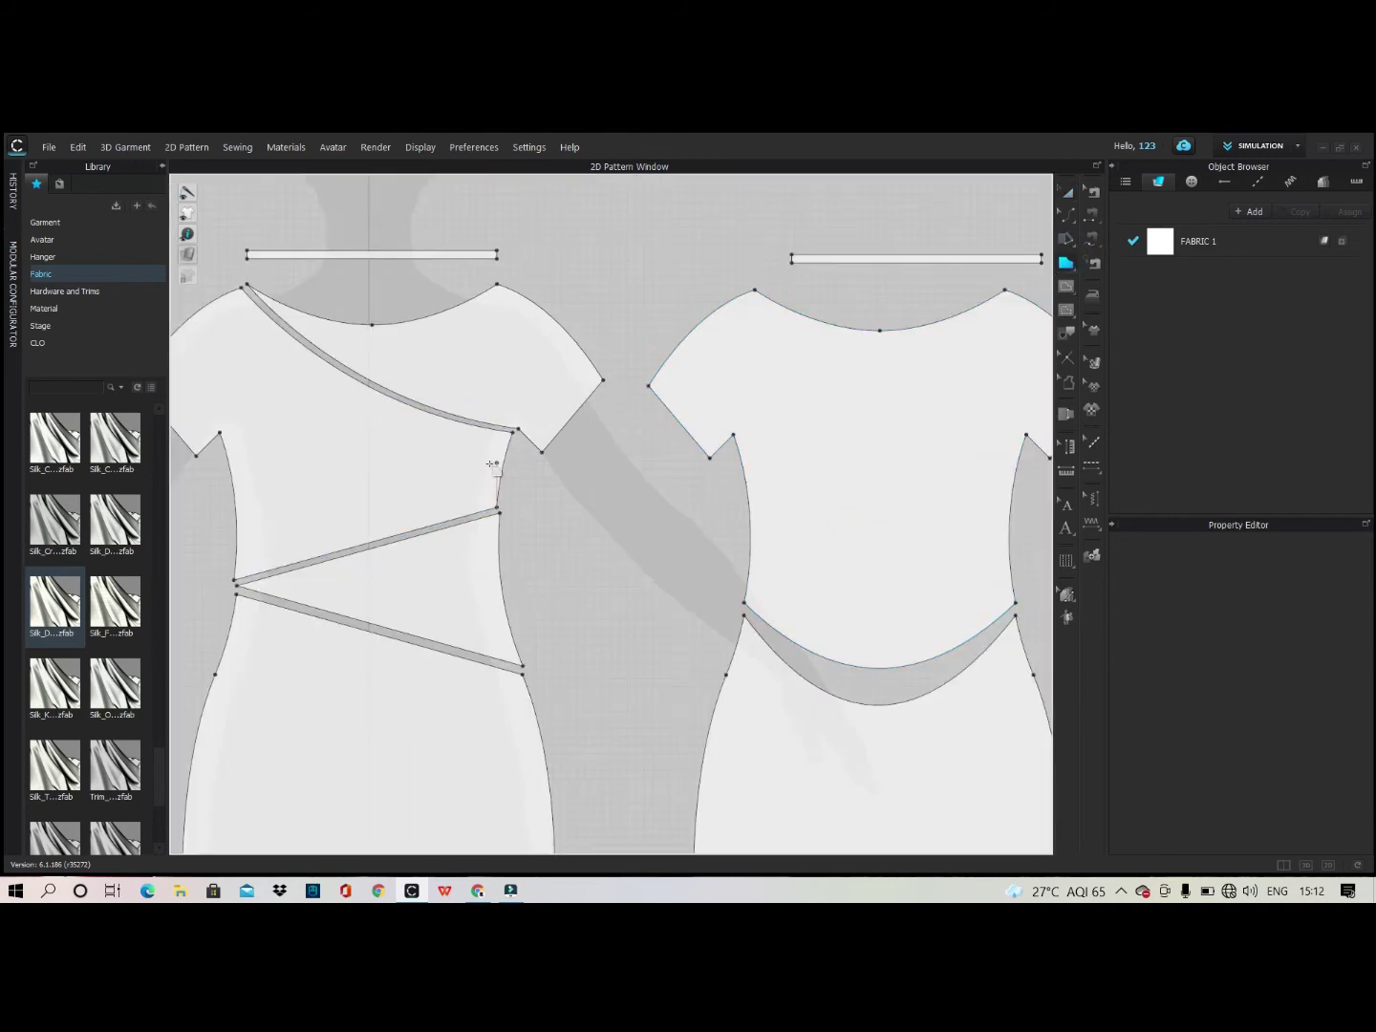
left_click(610, 381)
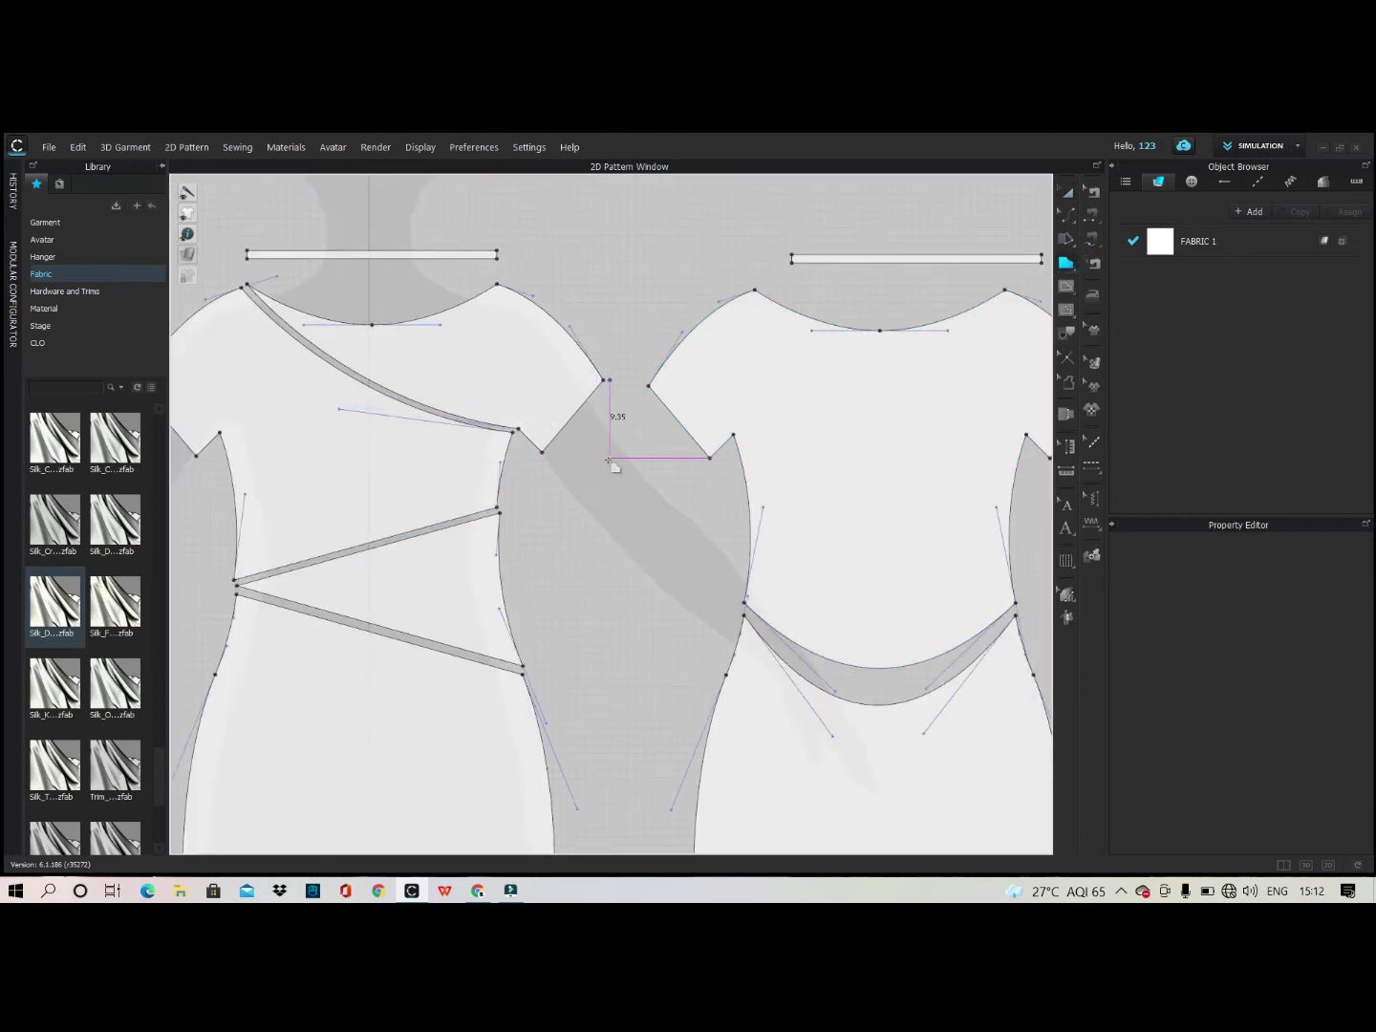
mouse_move(609, 461)
left_mouse_down()
mouse_move(542, 454)
mouse_move(608, 458)
left_mouse_up()
key("Escape")
Select the front piece's sleeve opening edge to read its length.
scroll(666, 423, "down", 4)
scroll(338, 419, "up", 5)
key("x")
left_click(538, 415)
scroll(476, 467, "down", 2)
Start a polygon beside the front piece's sleeve with two consecutive vertical segments of 11 cm each.
left_click(1068, 265)
scroll(608, 432, "down", 3)
scroll(636, 409, "up", 4)
left_click(617, 496)
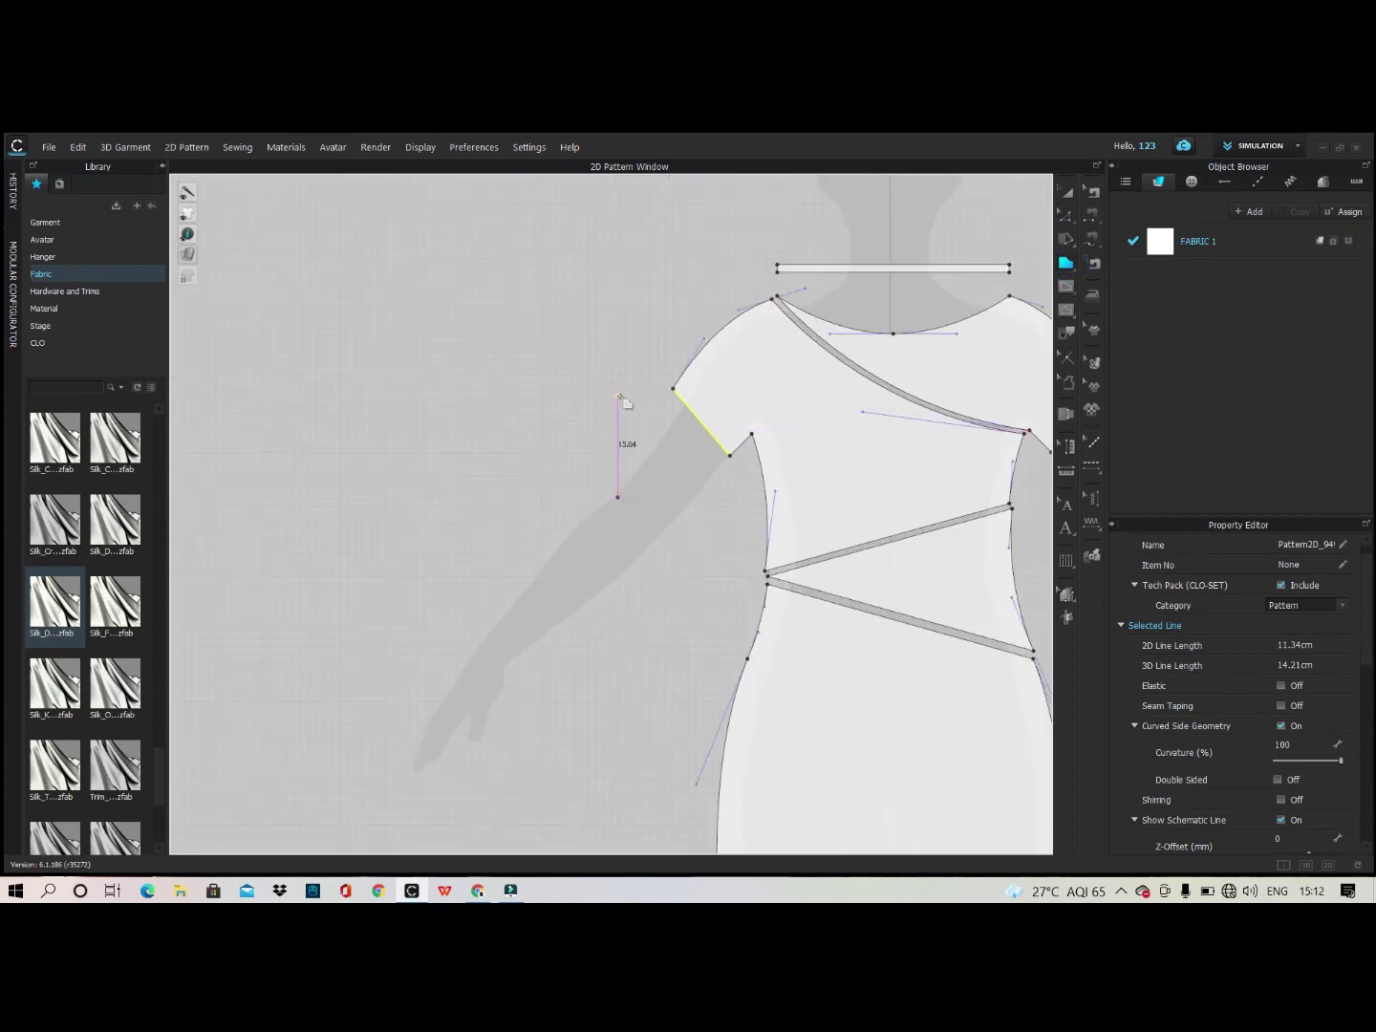
right_click(620, 400)
type("11")
left_click(655, 564)
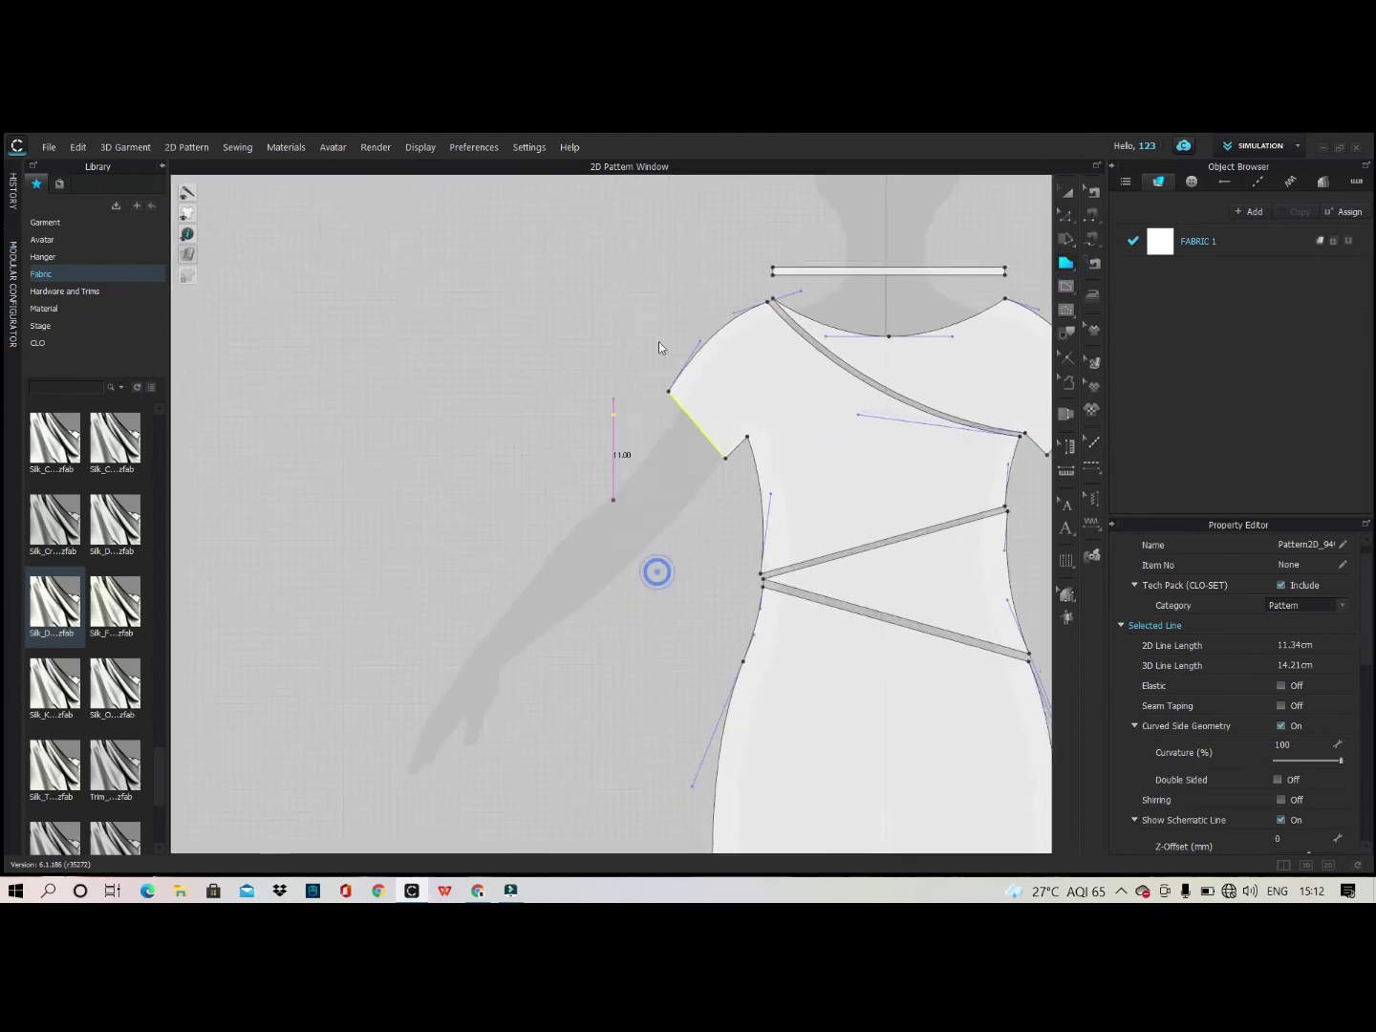
right_click(612, 298)
type("11")
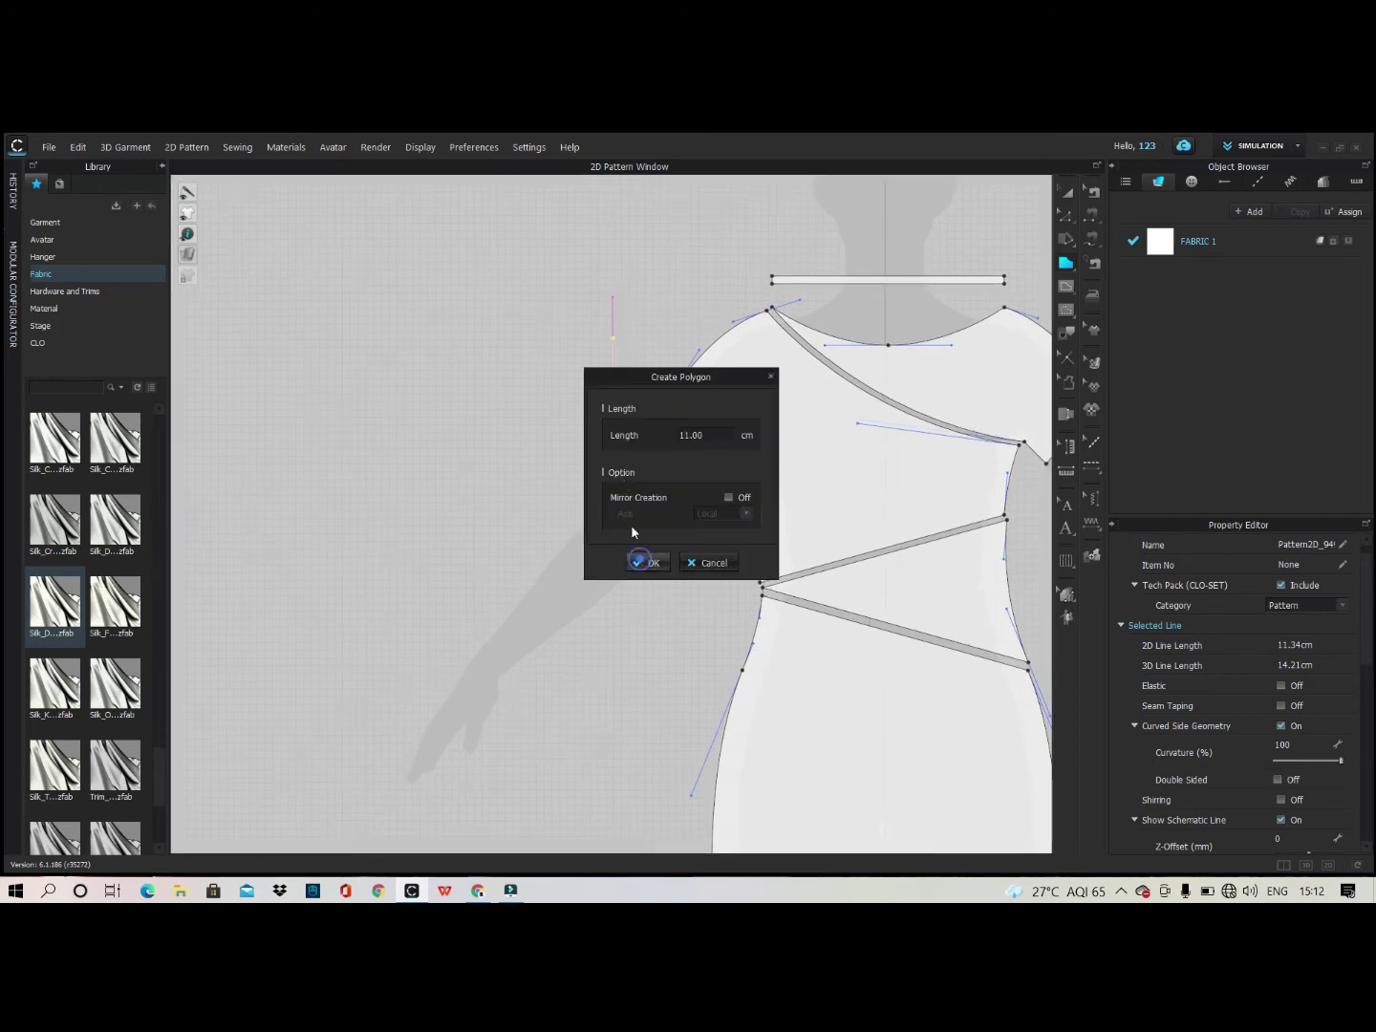
left_click(640, 562)
Complete the sleeve band polygon with 1 cm ends and two 11 cm segments along its other long side.
right_click(596, 345)
type("11")
left_click(647, 561)
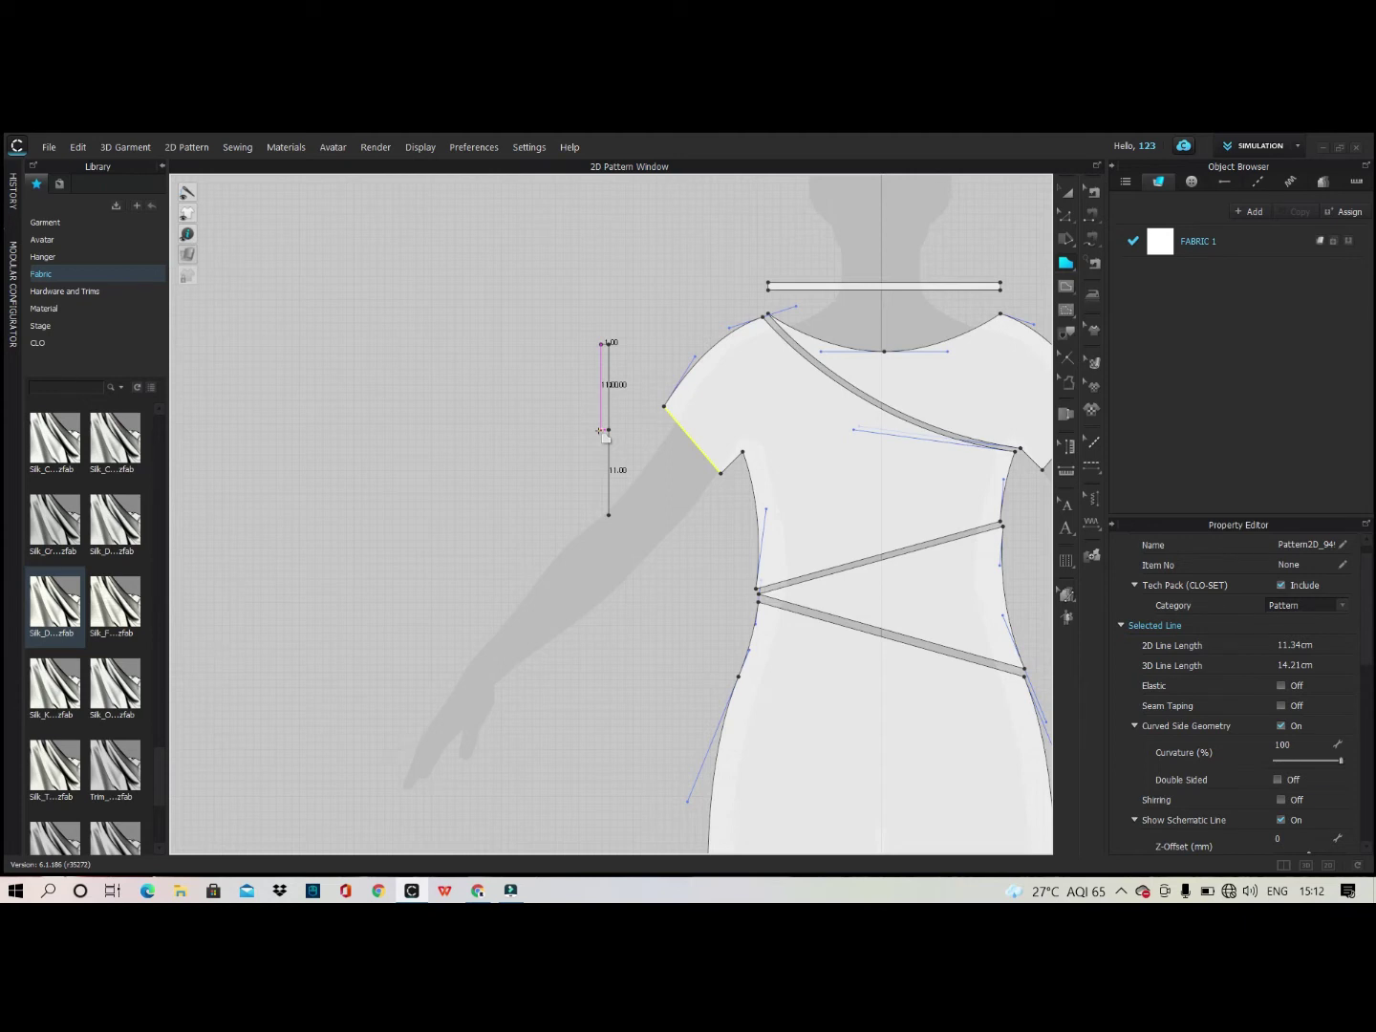
right_click(600, 431)
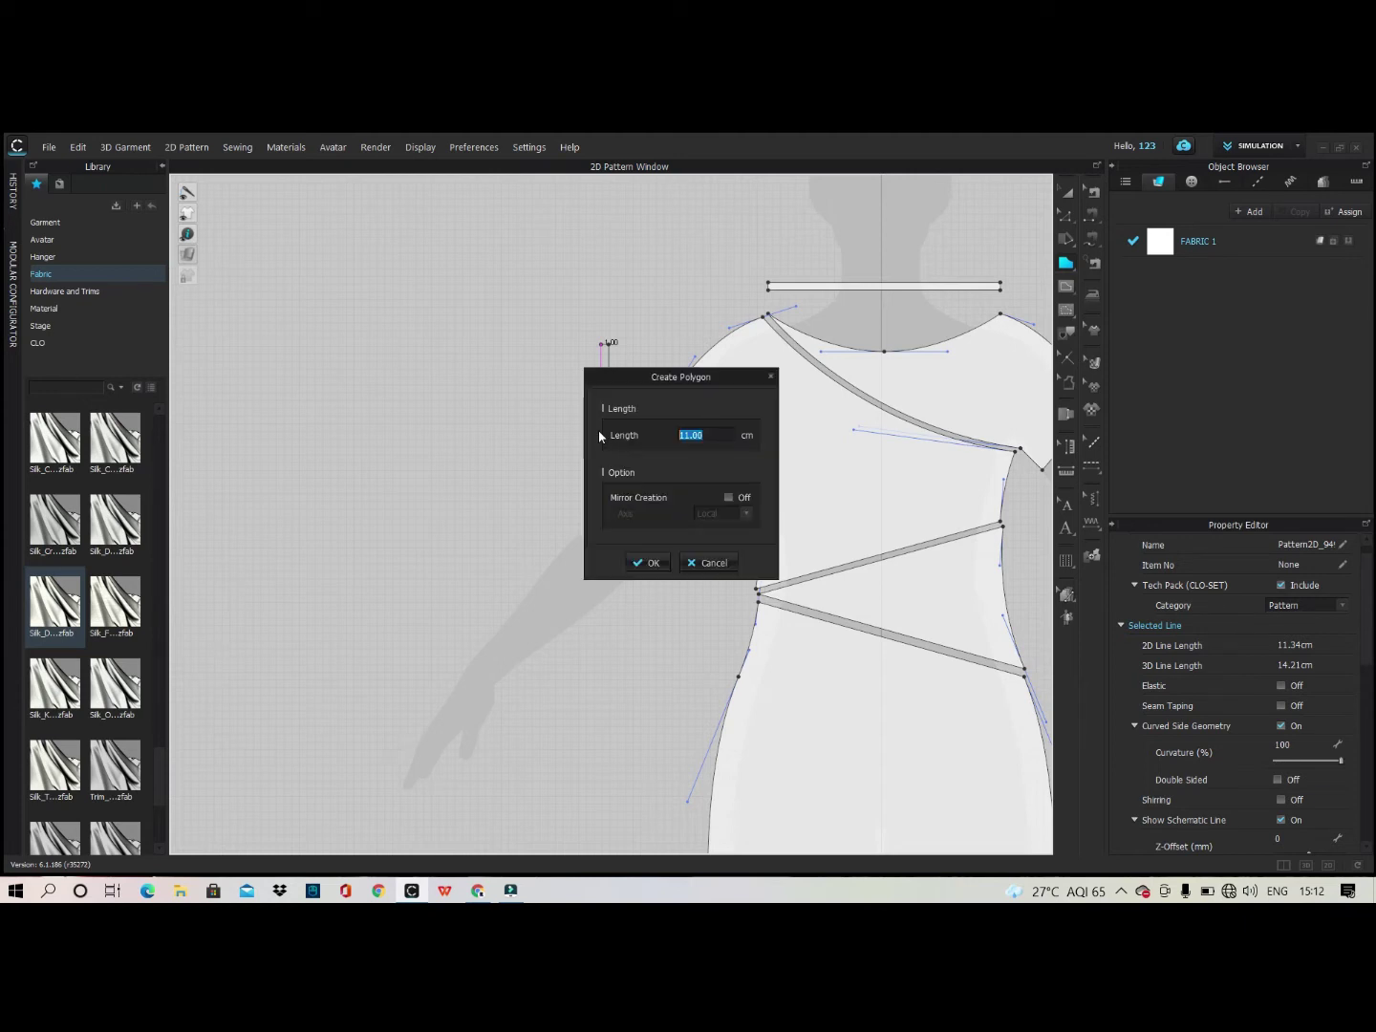
left_click(649, 563)
left_click(597, 513)
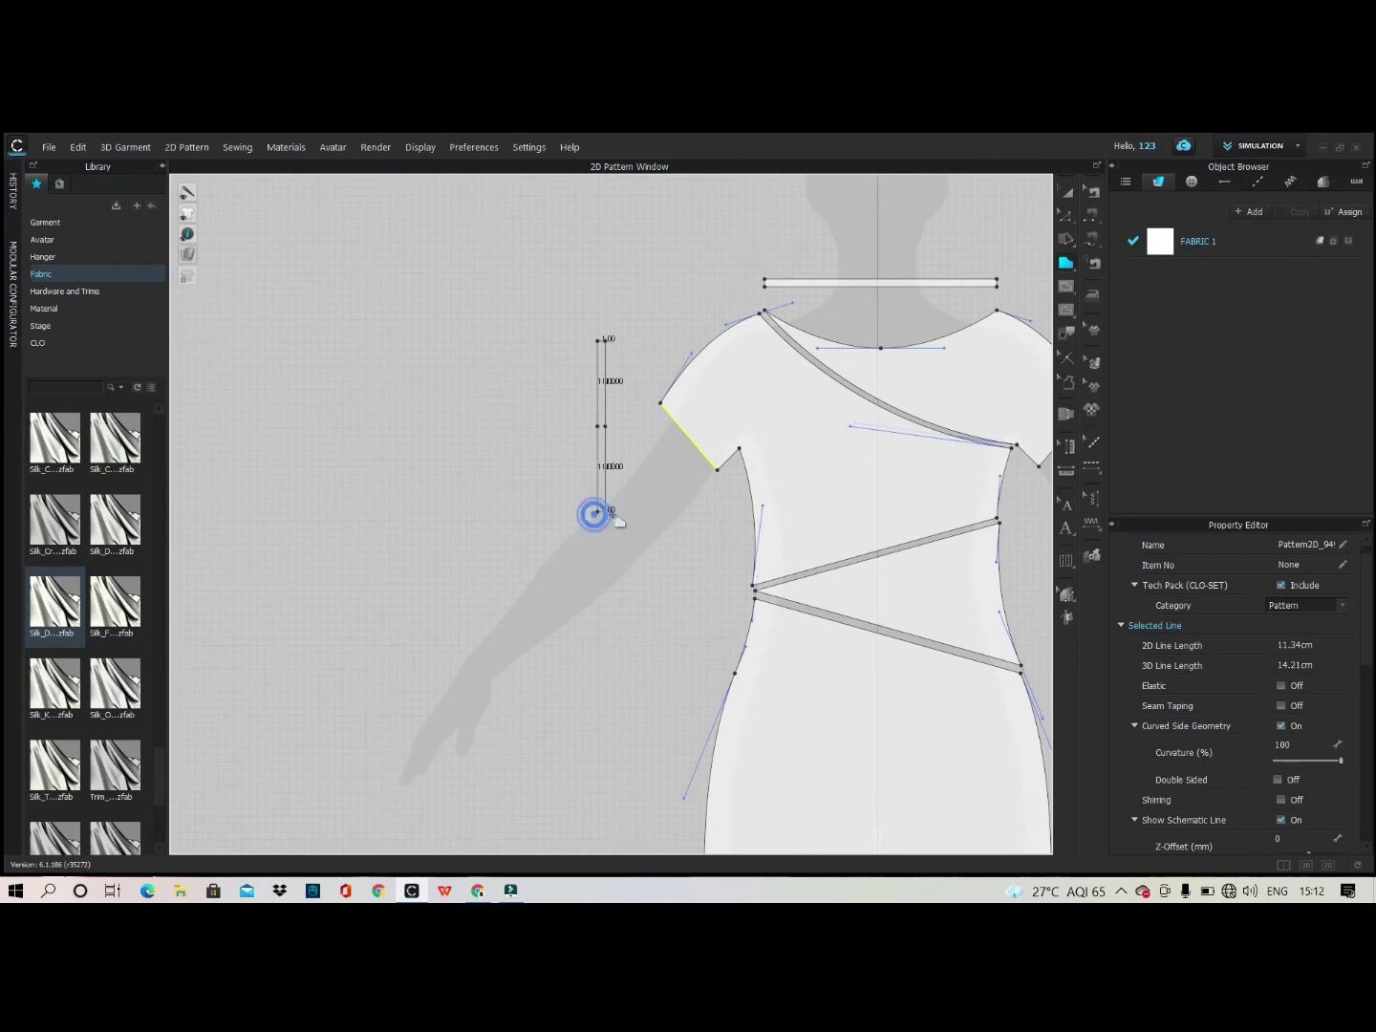
left_click(605, 512)
Duplicate the sleeve band strip and place the copy between the front and back pieces.
key("a")
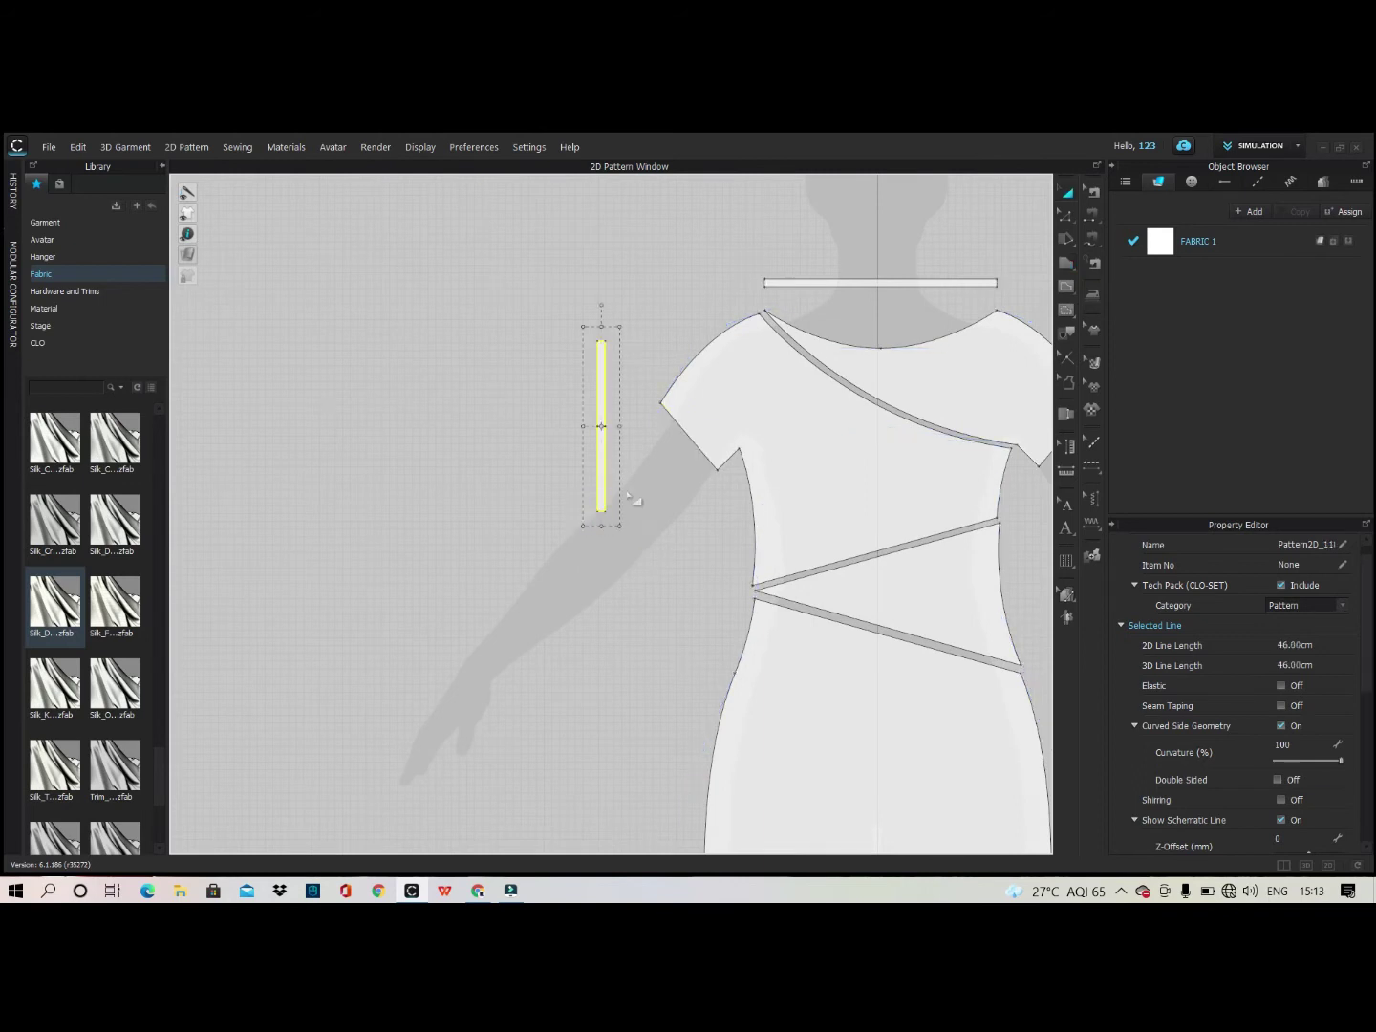
key("ctrl+c")
key("ctrl+v")
scroll(390, 444, "down", 3)
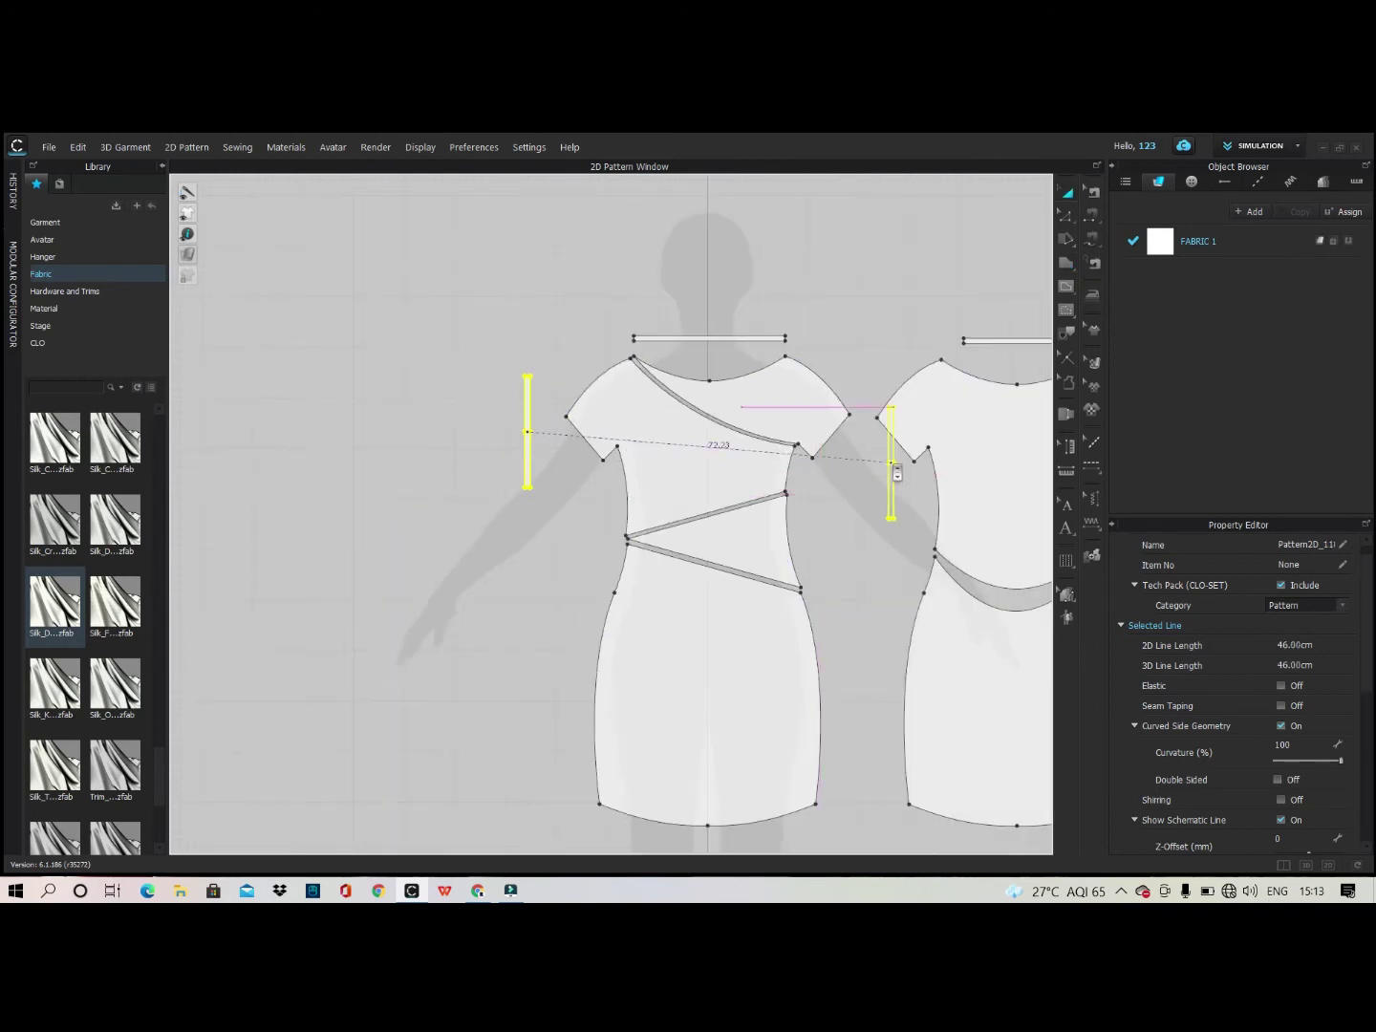
left_click(867, 428)
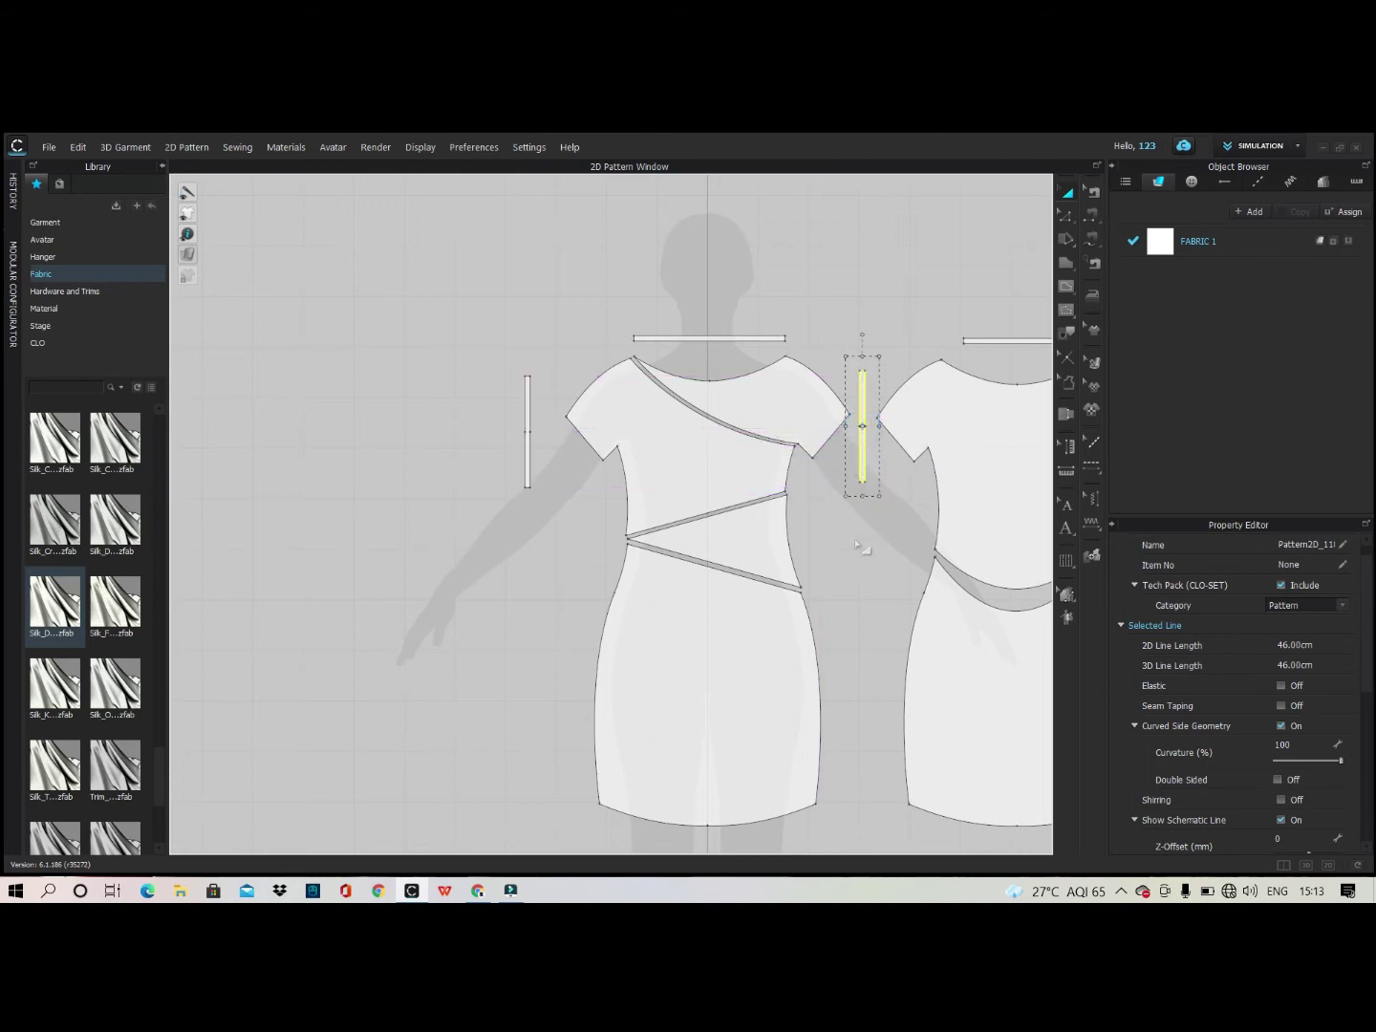
left_click(865, 550)
Sew the original sleeve band's lower half to the adjacent front sleeve opening and its upper half to the matching back sleeve opening.
key("n")
left_click(529, 446)
left_click(573, 424)
left_click(574, 424)
left_click(531, 409)
scroll(531, 409, "down", 3)
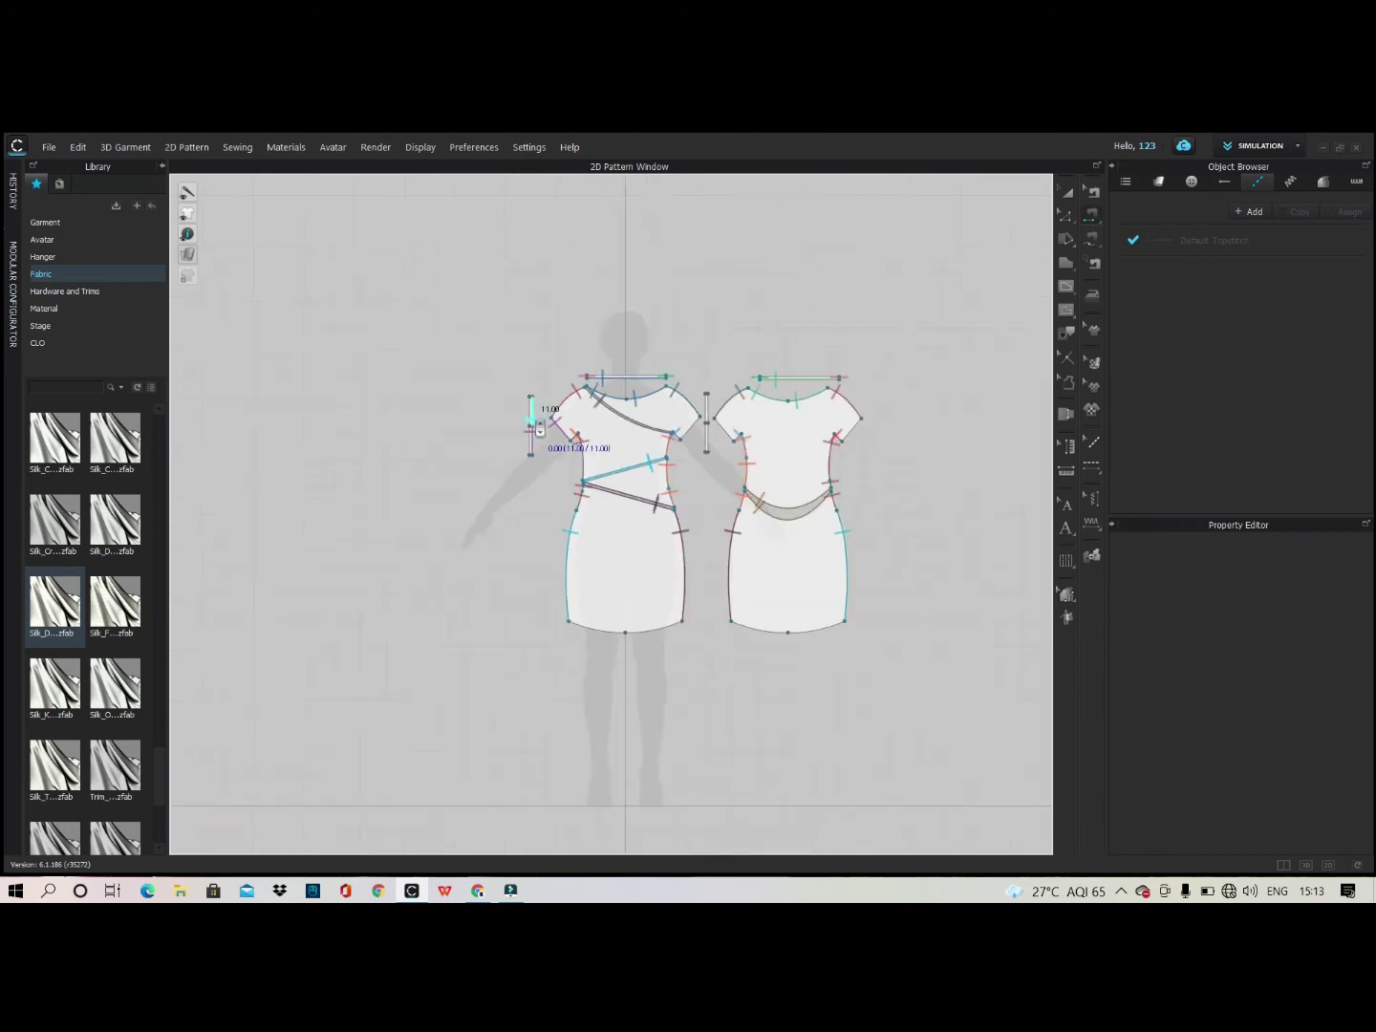
left_click(869, 435)
Sew the copied sleeve band's lower half to the adjacent front sleeve opening and its upper half to the adjacent back sleeve opening.
left_click(707, 437)
scroll(707, 438, "up", 3)
left_click(689, 431)
left_click(726, 387)
left_click(761, 439)
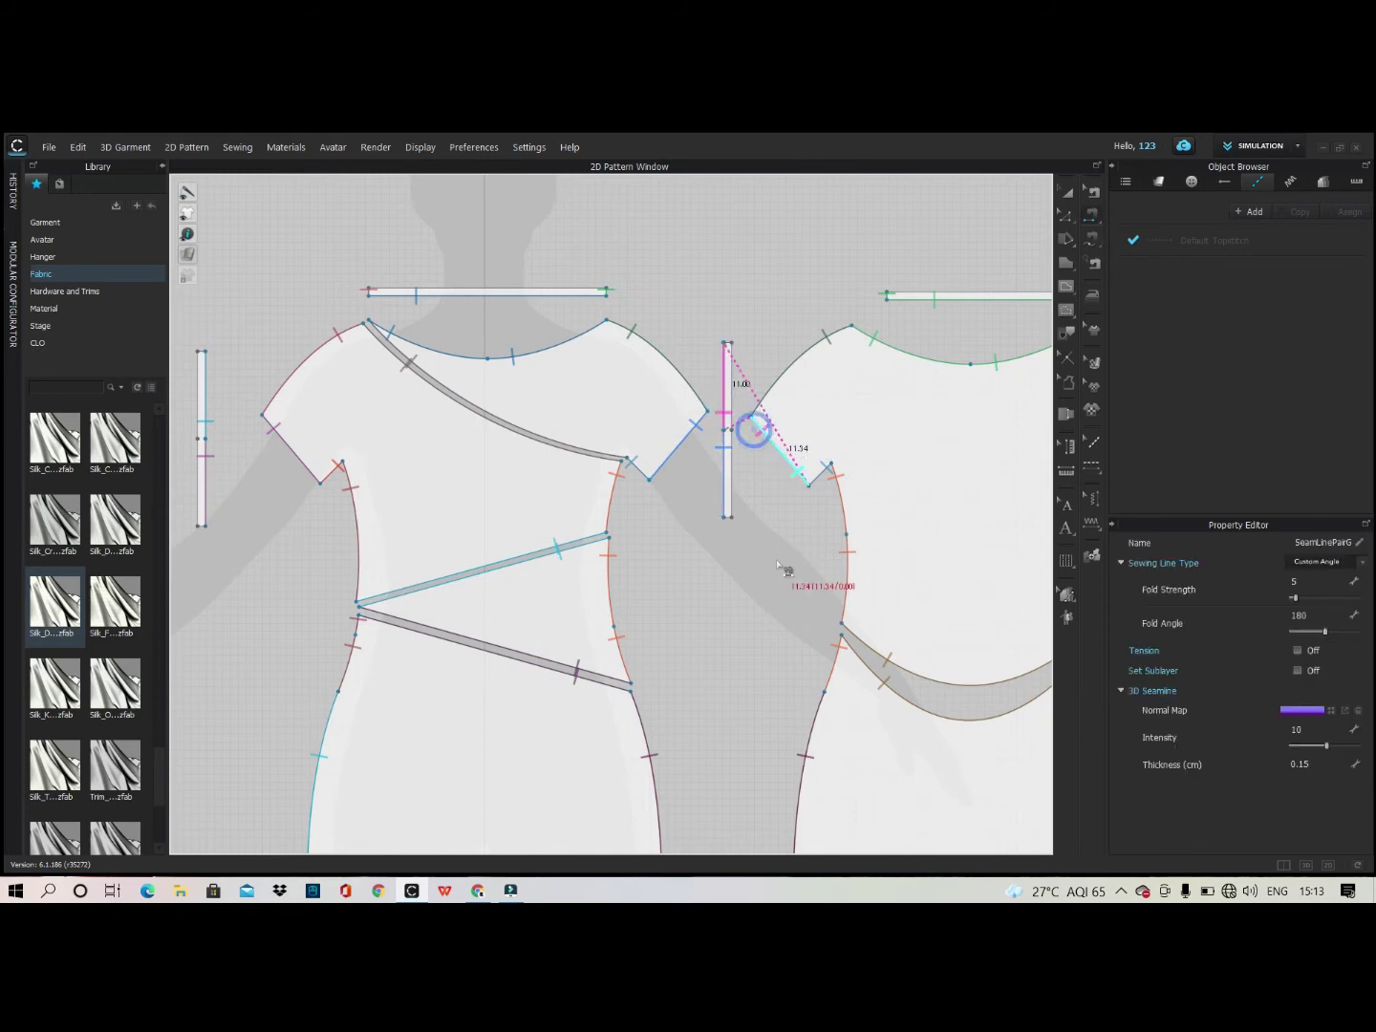
key("a")
Show the 3D garment view and arrange the two sleeve bands at the avatar's shoulder arrangement points.
scroll(821, 519, "down", 2)
scroll(706, 521, "down", 5)
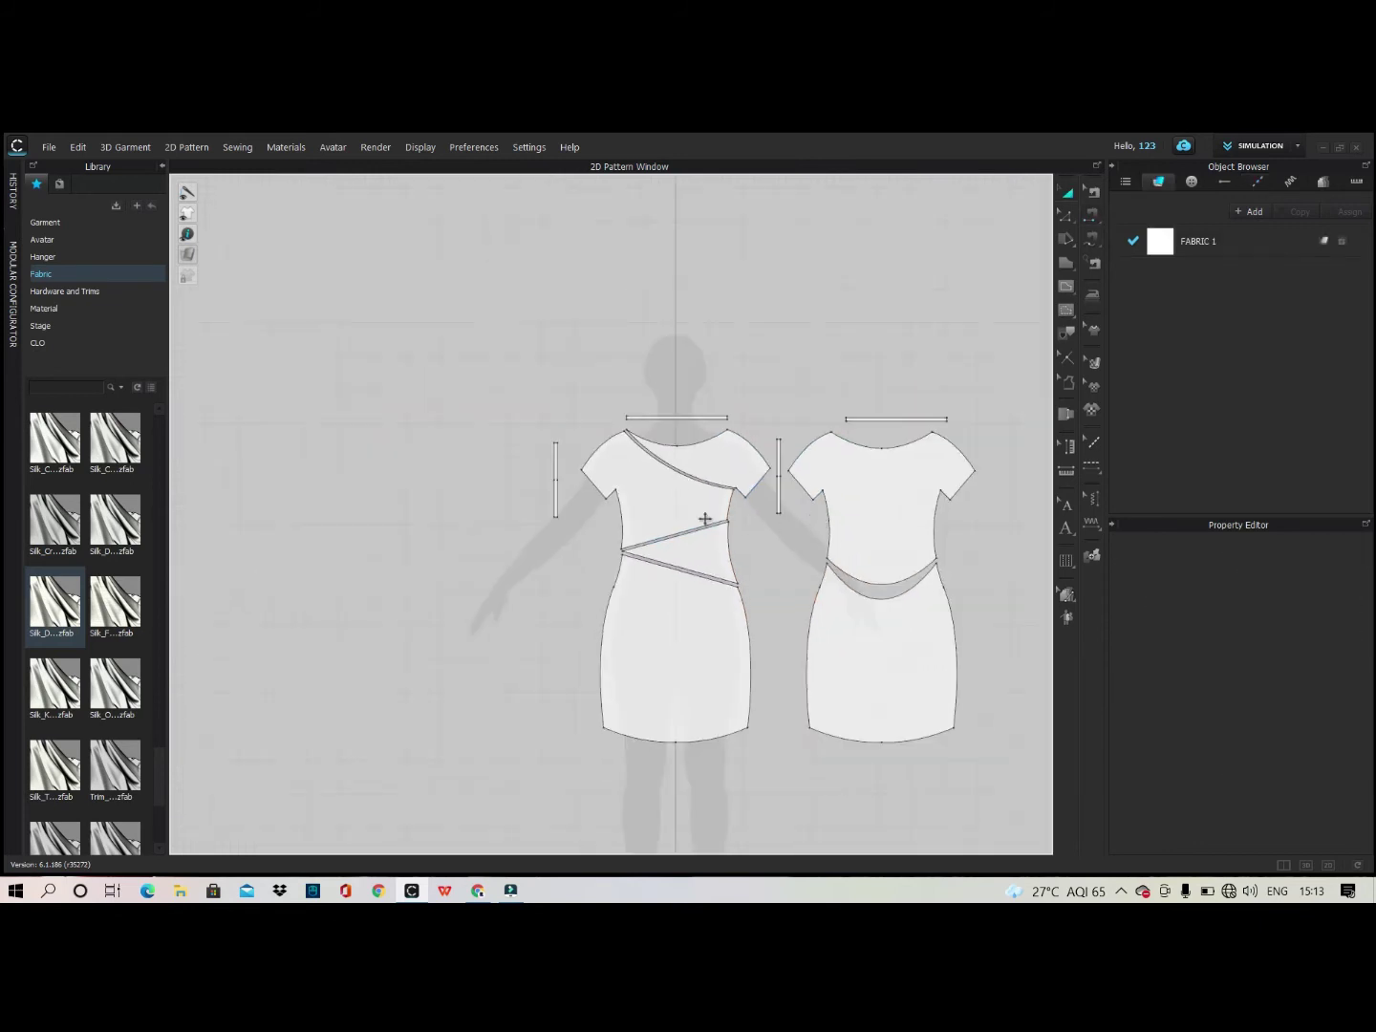
scroll(682, 643, "up", 4)
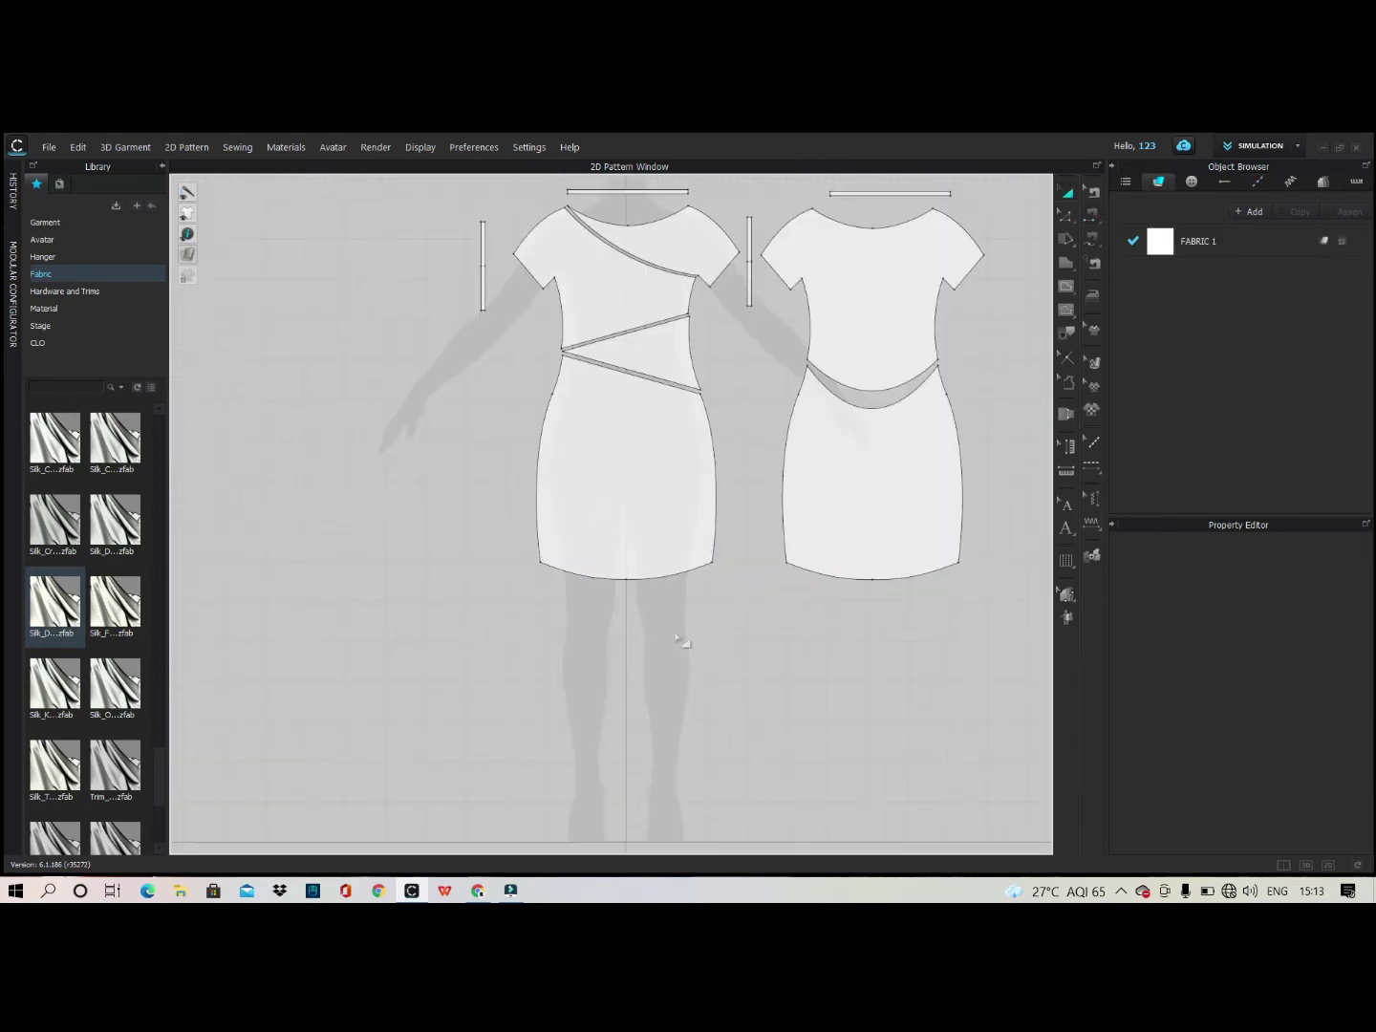
left_click(1326, 869)
left_click(1304, 864)
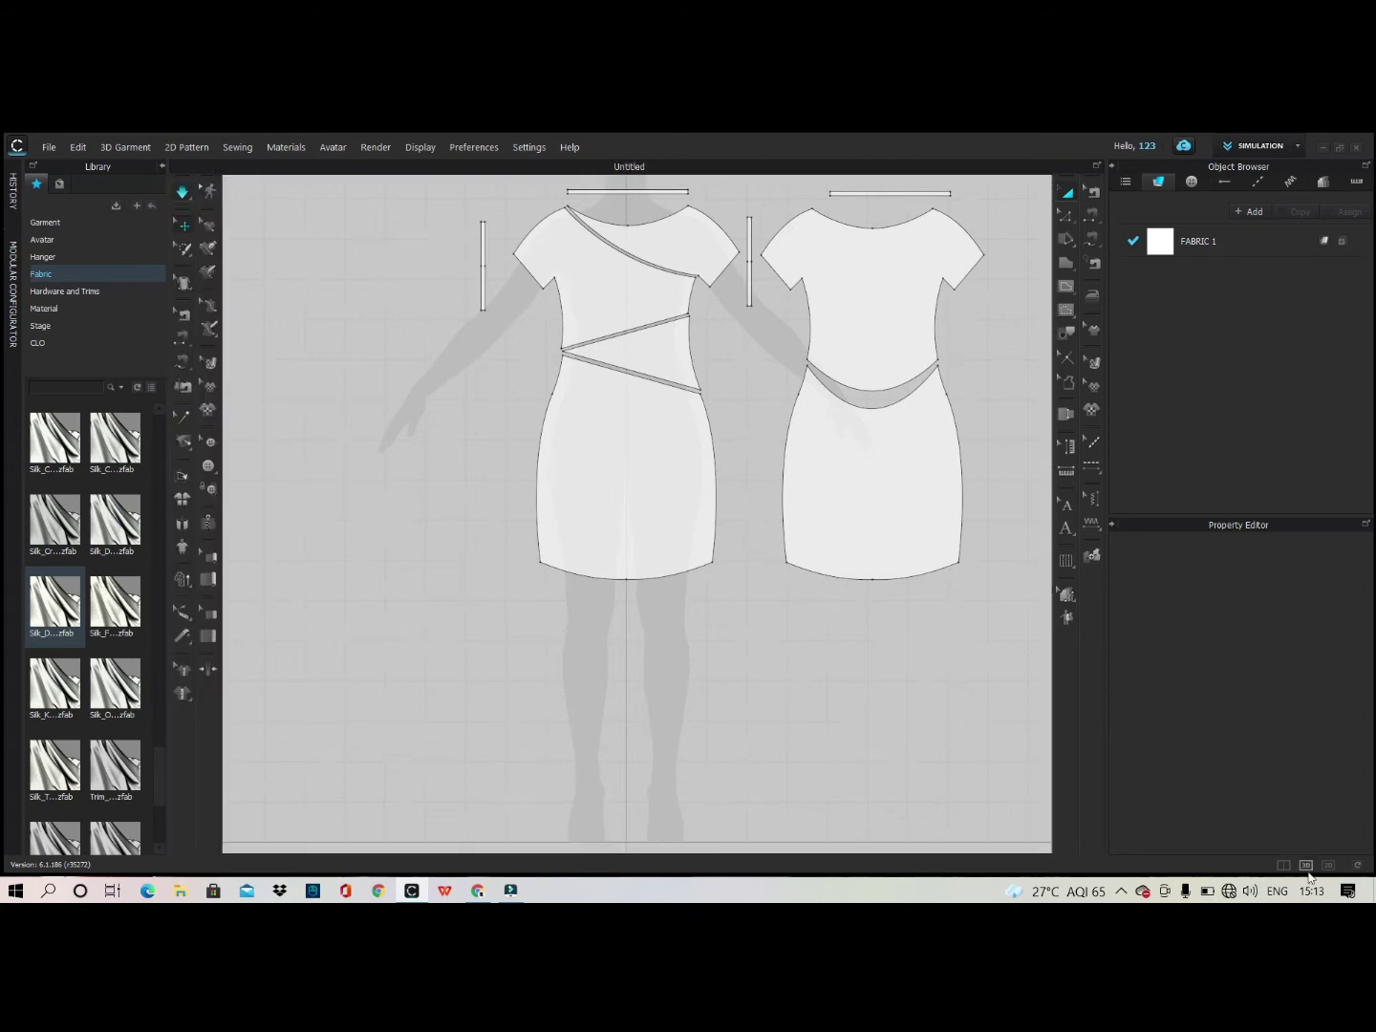
scroll(730, 592, "down", 5)
key("shift+f")
right_click_drag(728, 600, 605, 594)
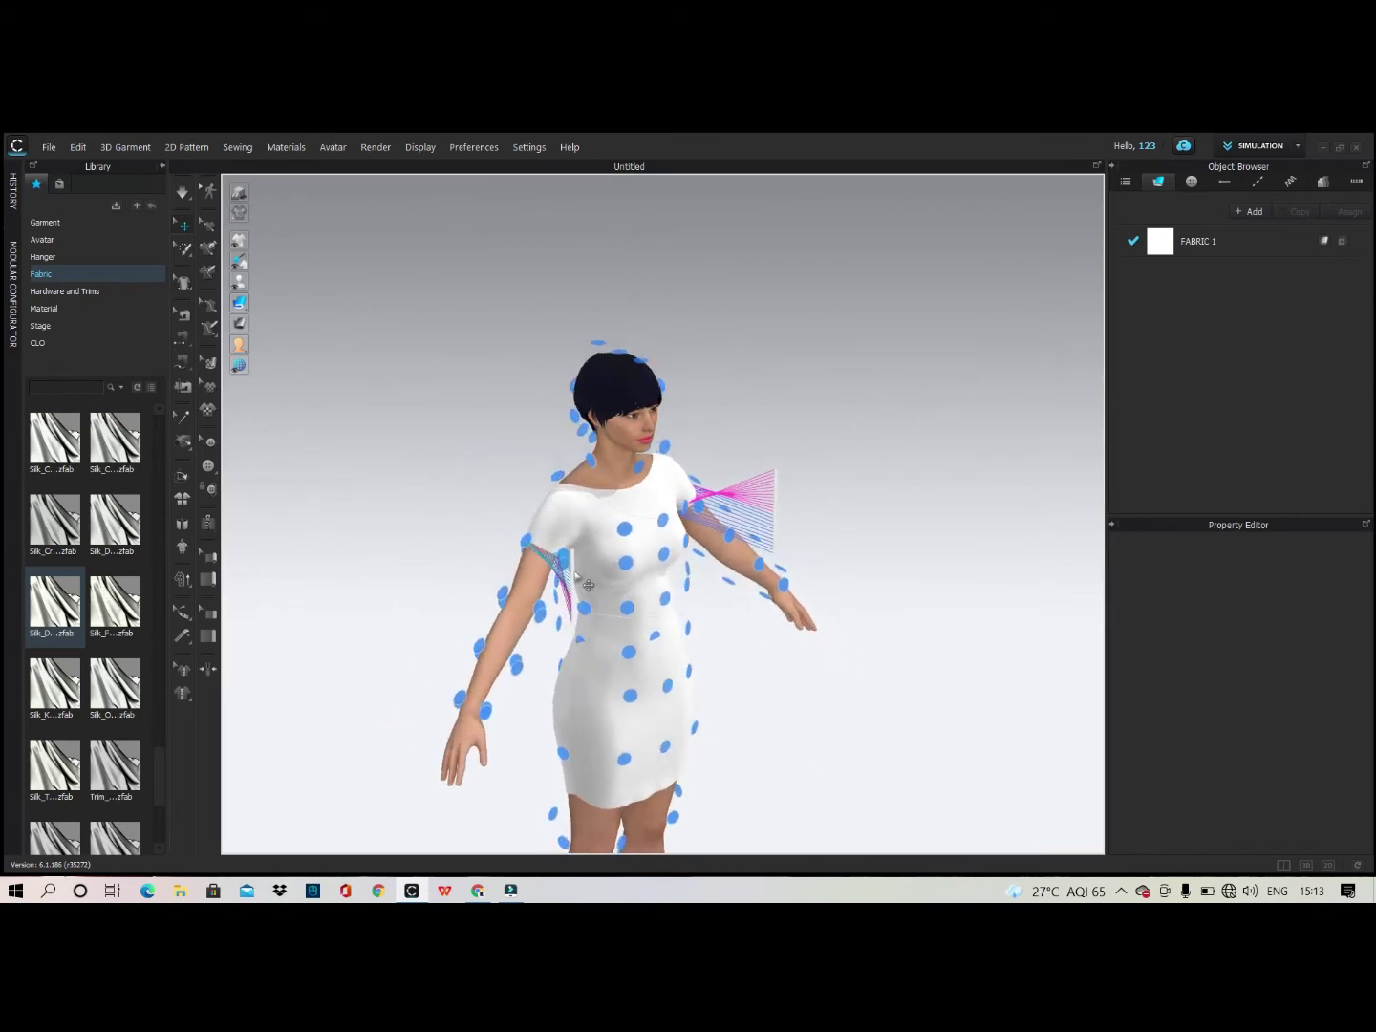
left_click(573, 574)
left_click(558, 476)
right_click_drag(789, 506, 736, 568)
left_click(719, 565)
left_click(688, 467)
Move each sleeve band beside its sleeve opening, simulate the garment and view it from the front.
left_click_drag(704, 453, 770, 525)
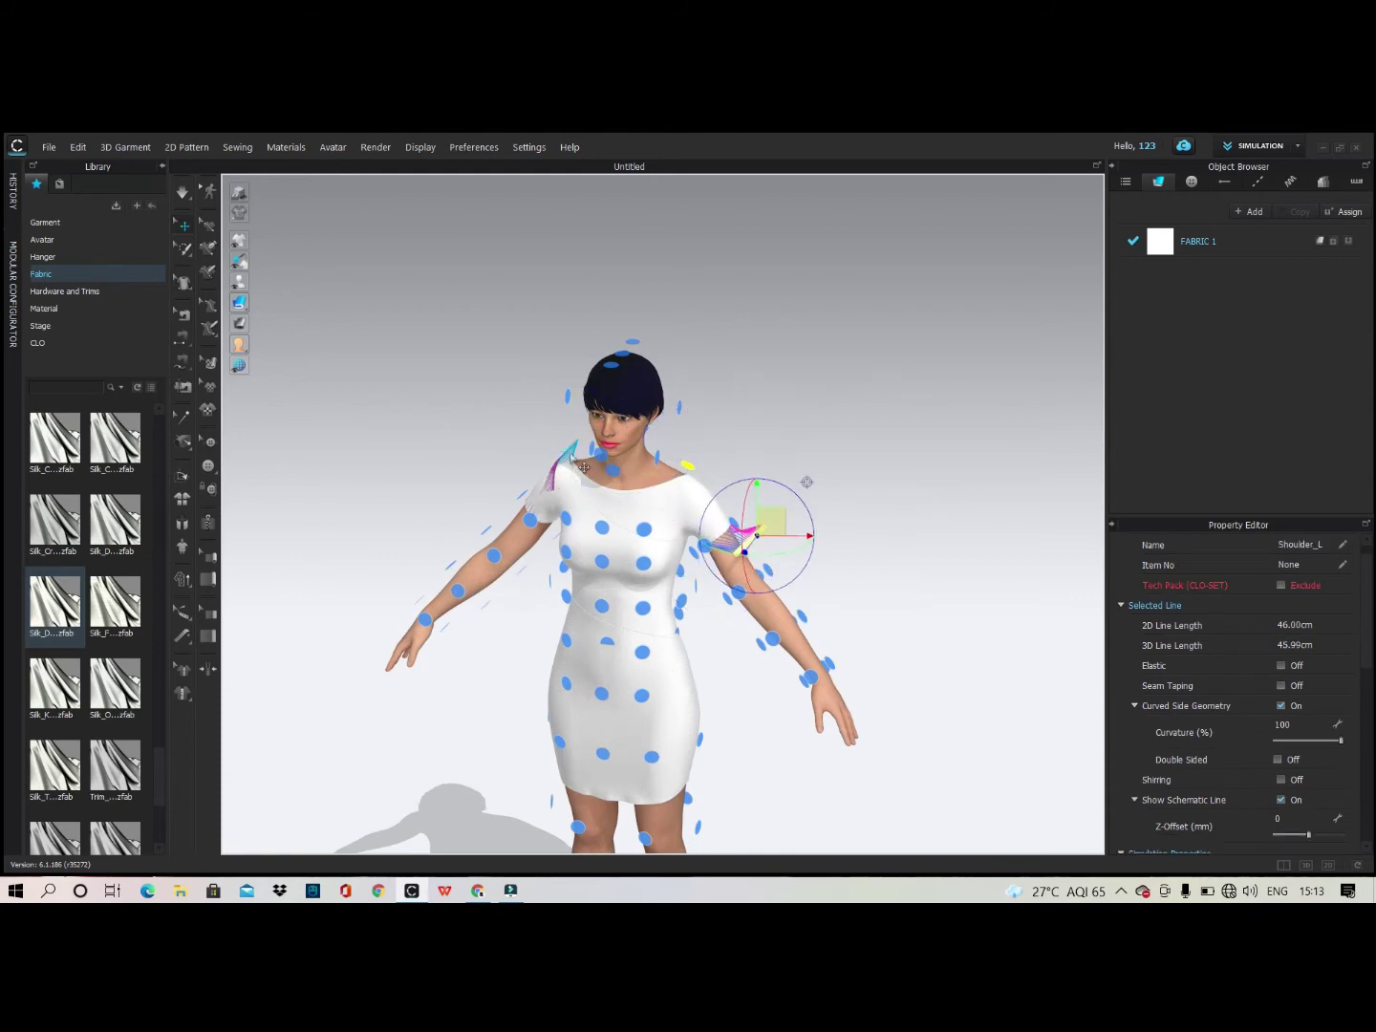
left_click(573, 461)
left_click_drag(599, 438, 542, 490)
left_click(810, 467)
key("space")
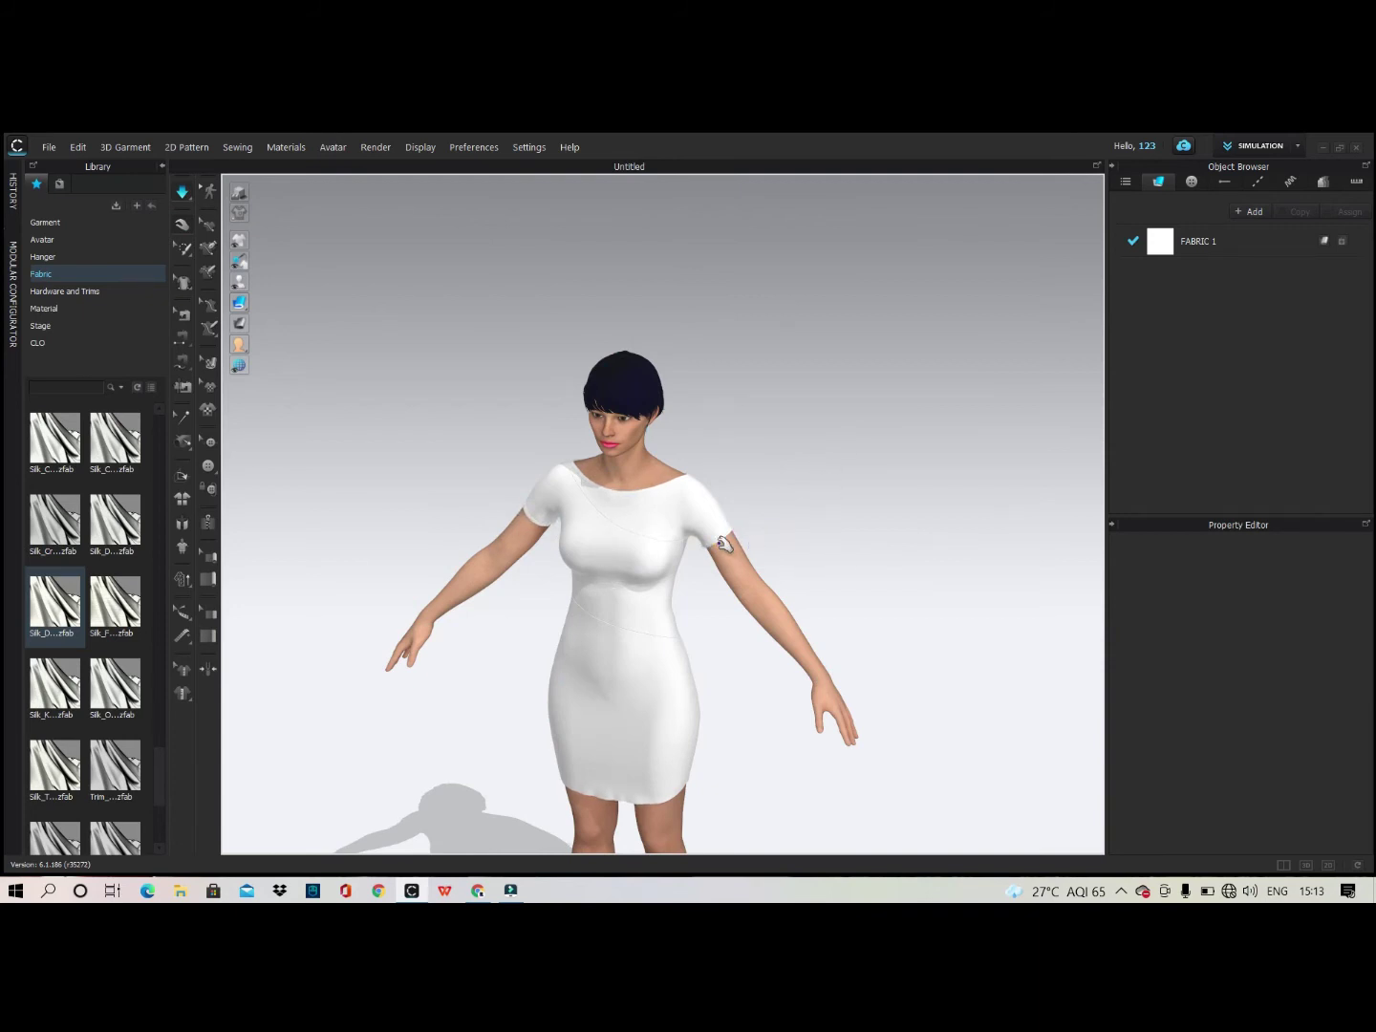
key("2")
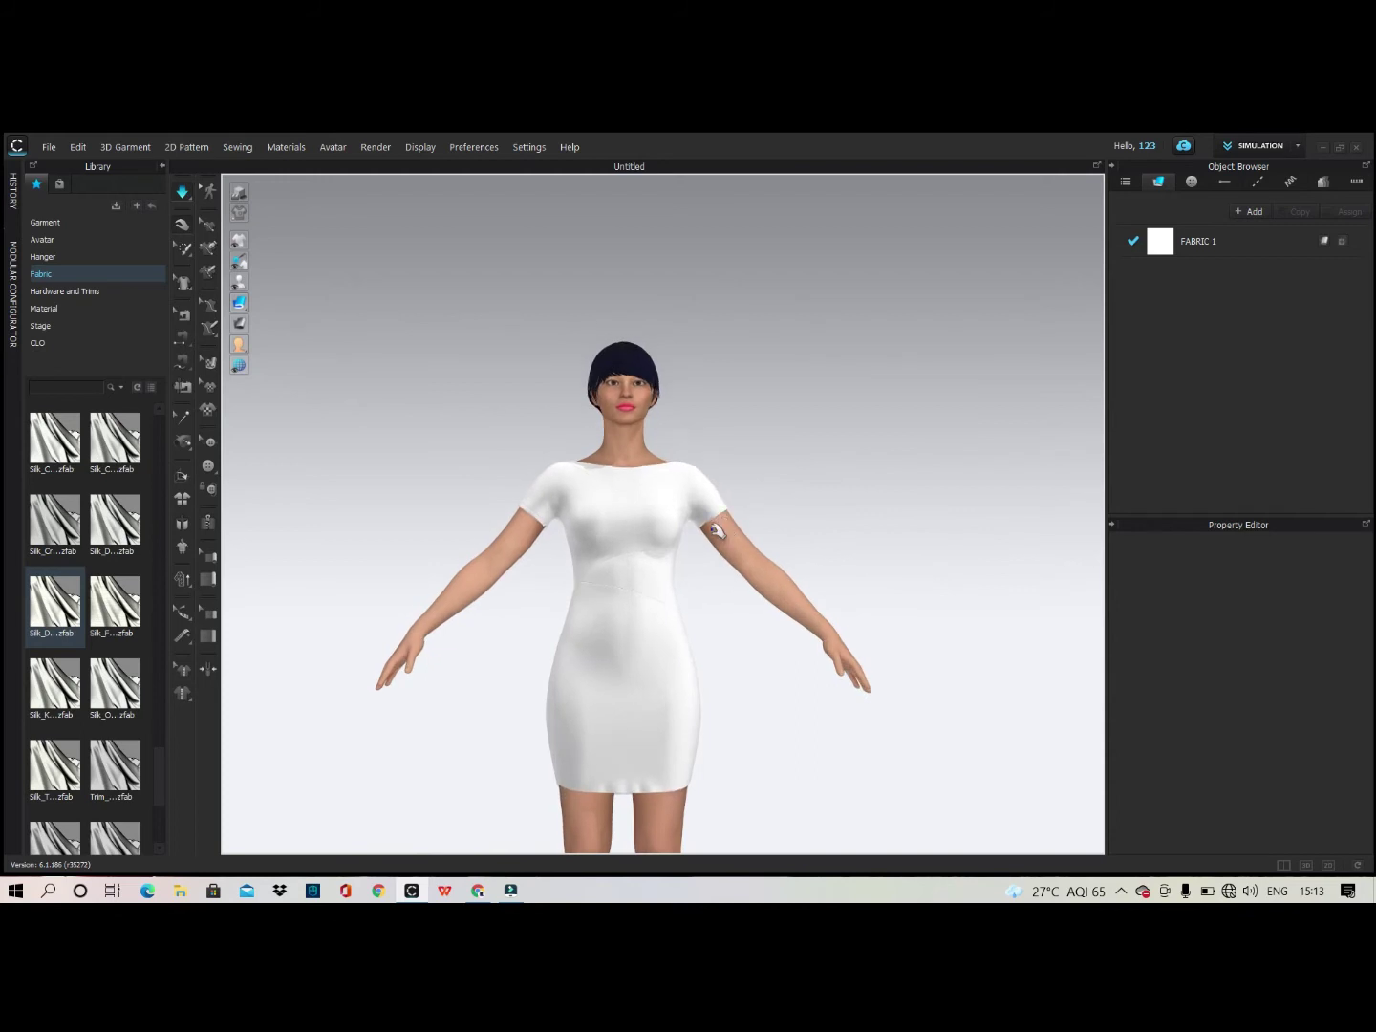
Sew the two short ends of each sleeve band together in the 2D pattern, for both sleeve bands.
scroll(719, 524, "up", 3)
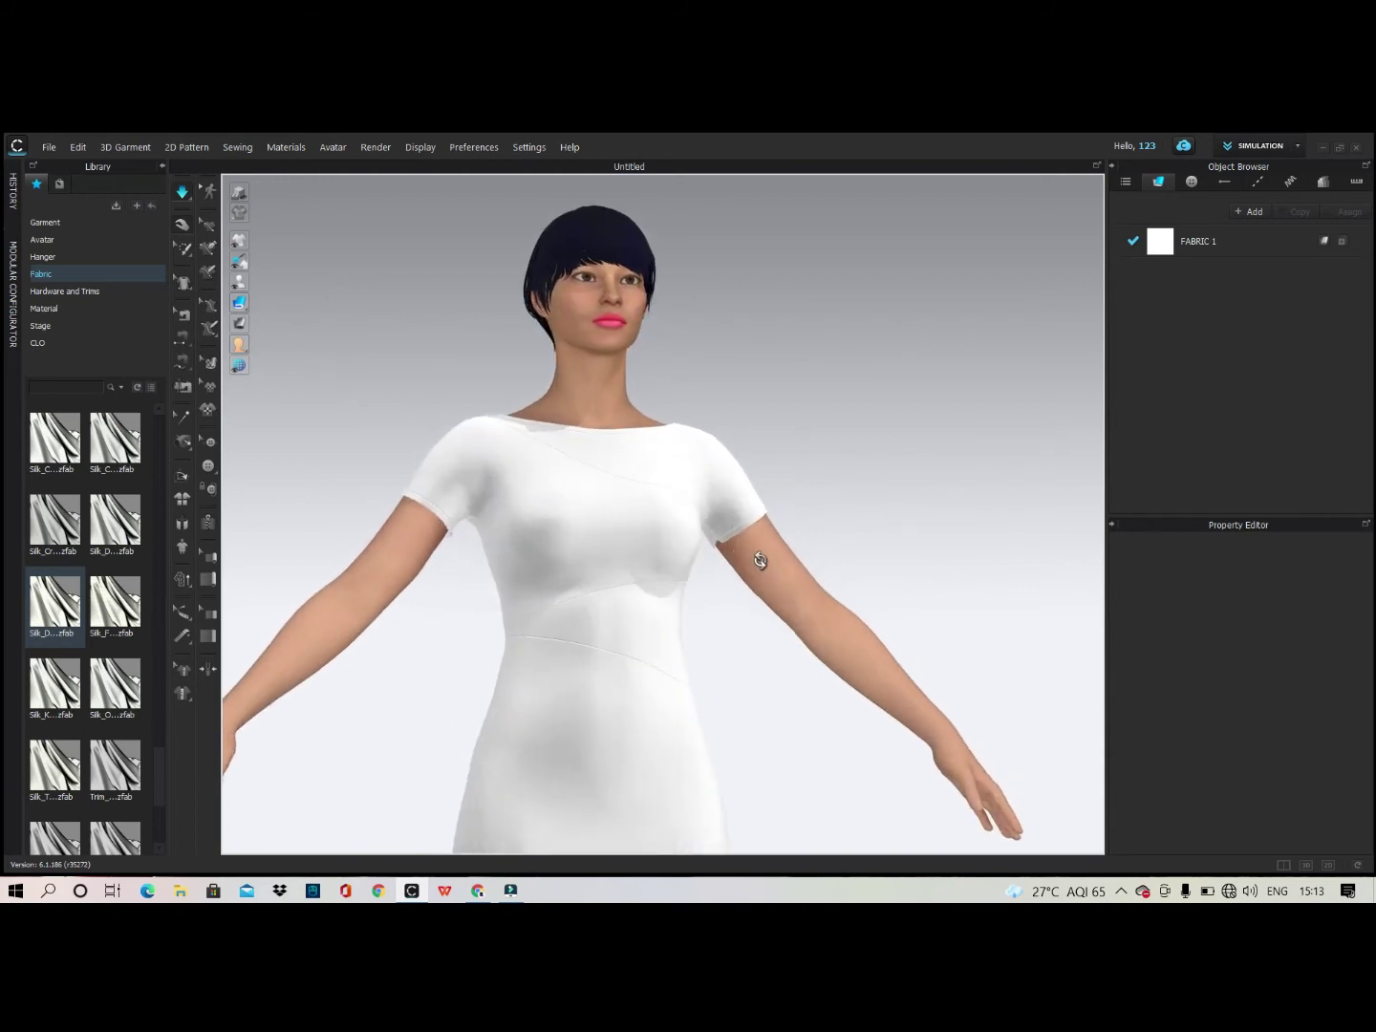
scroll(639, 573, "up", 5)
scroll(639, 573, "up", 6)
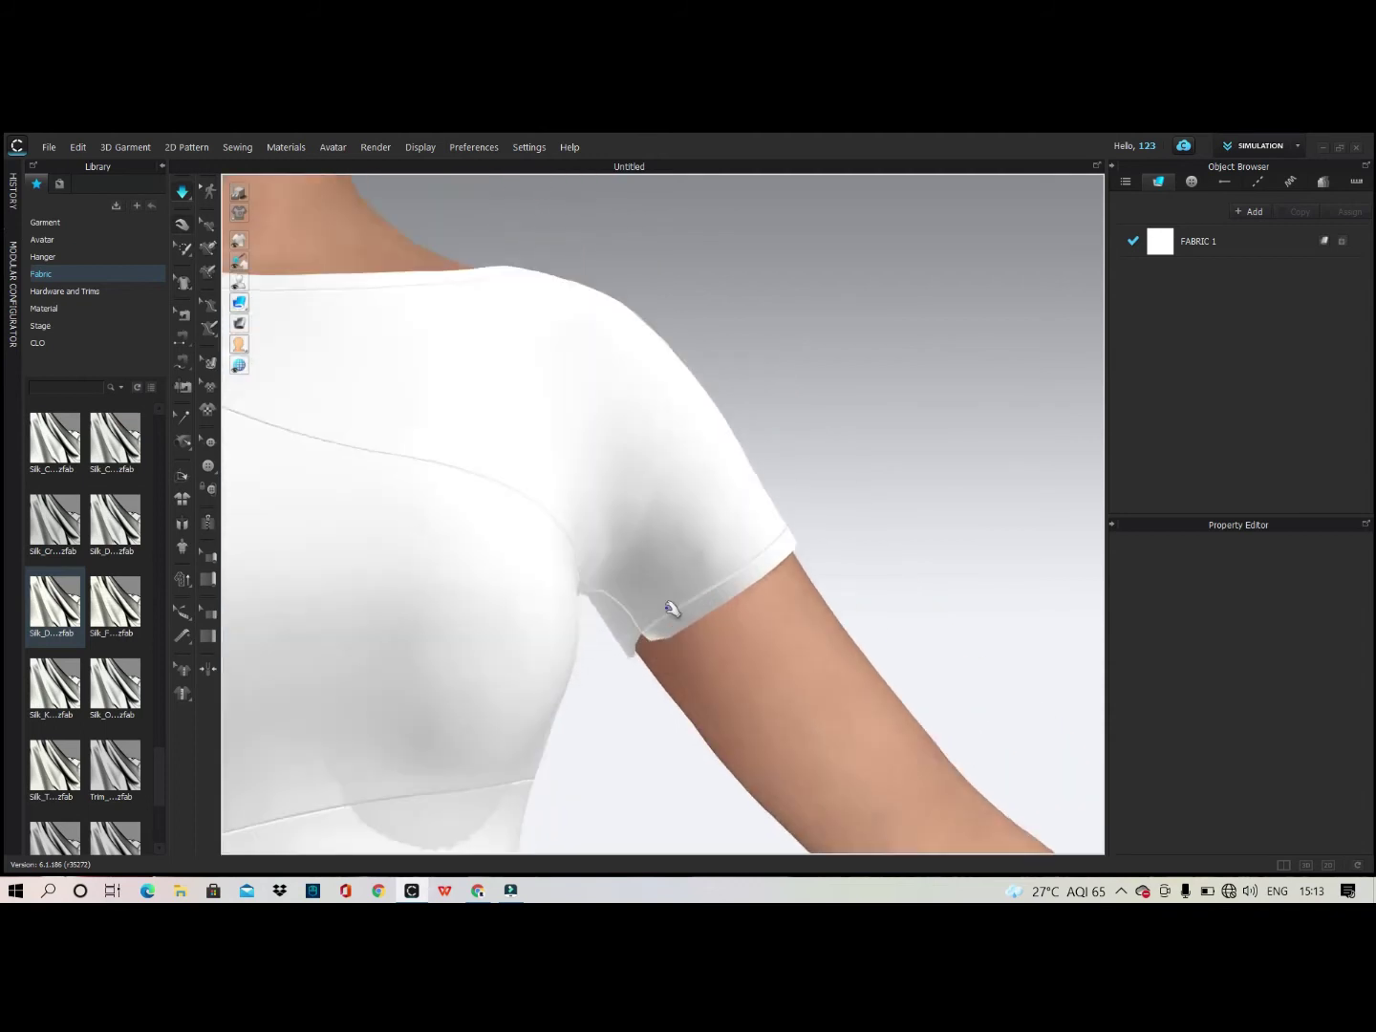
middle_click_drag(645, 523, 645, 514)
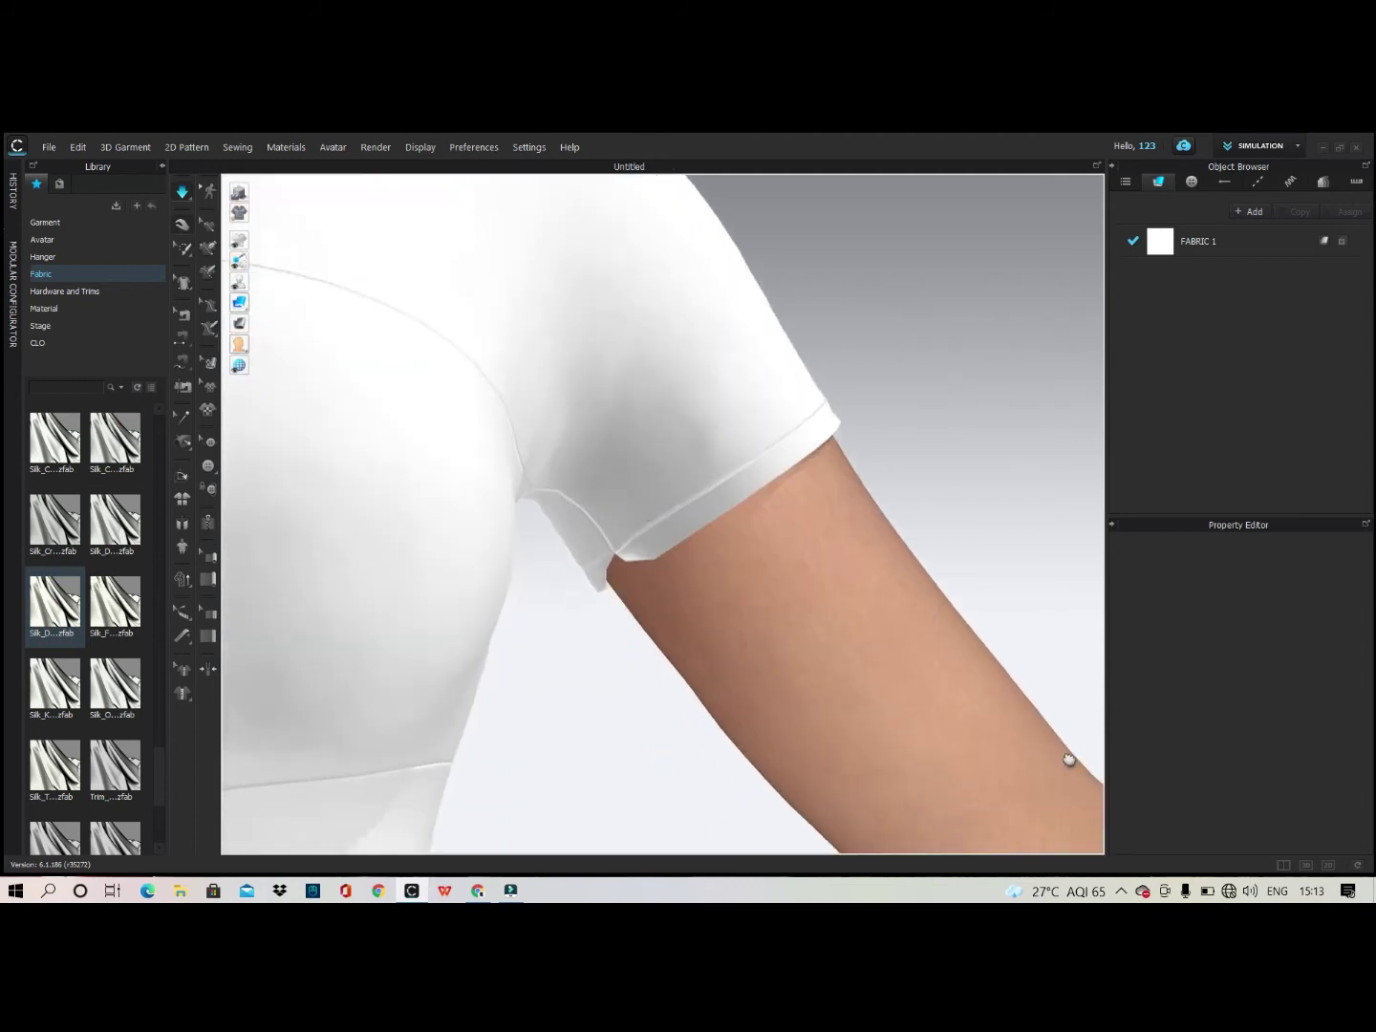
left_click(1329, 865)
scroll(727, 478, "down", 3)
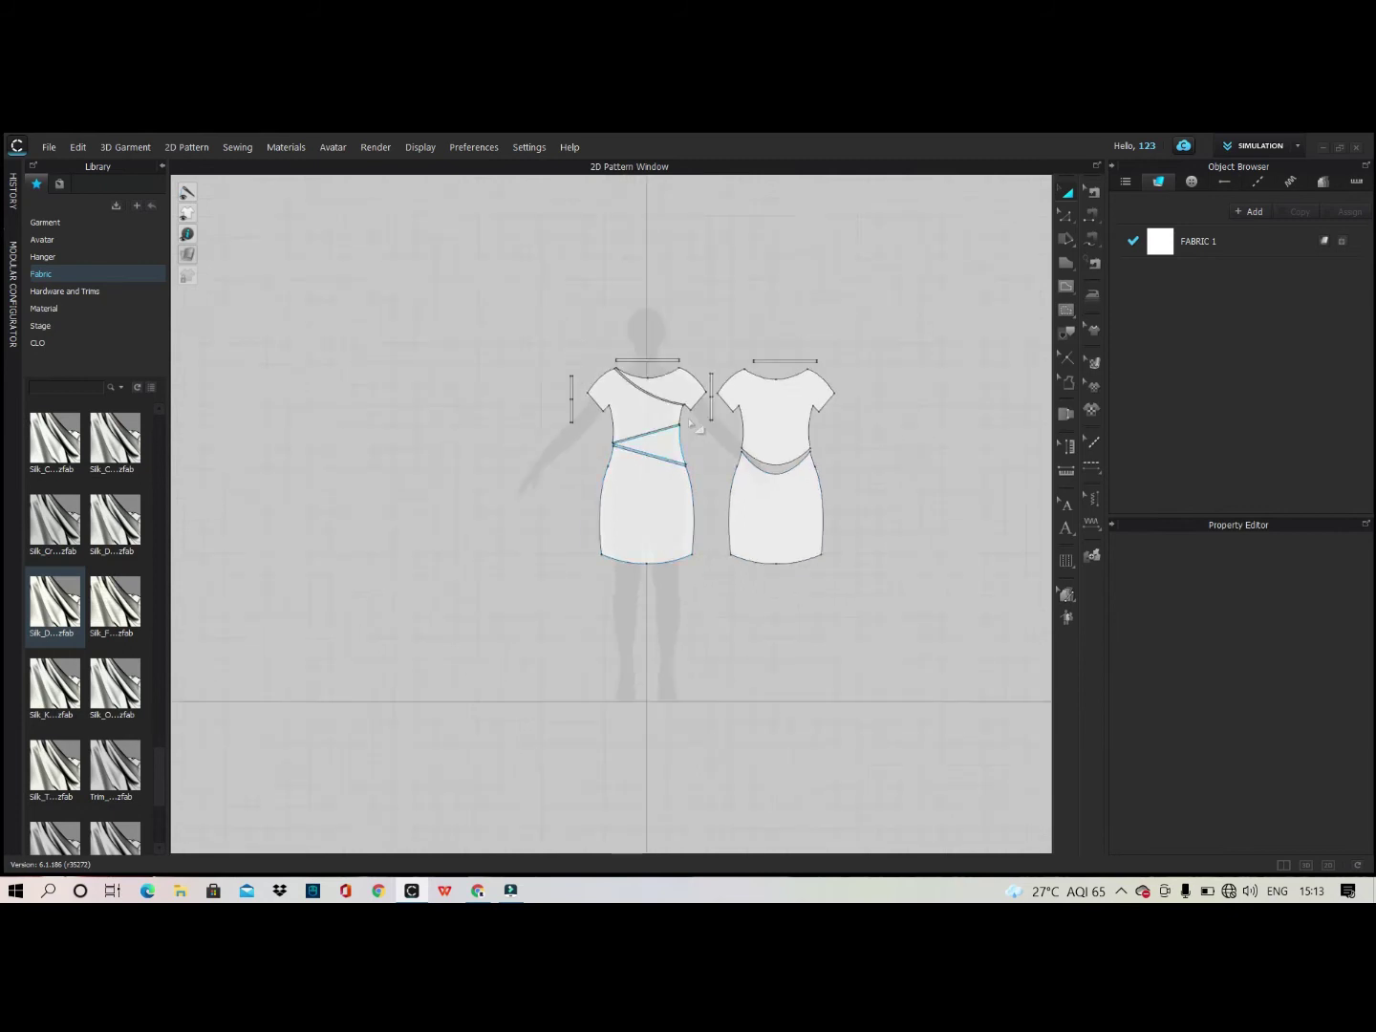
scroll(738, 402, "up", 3)
key("n")
left_click(750, 414)
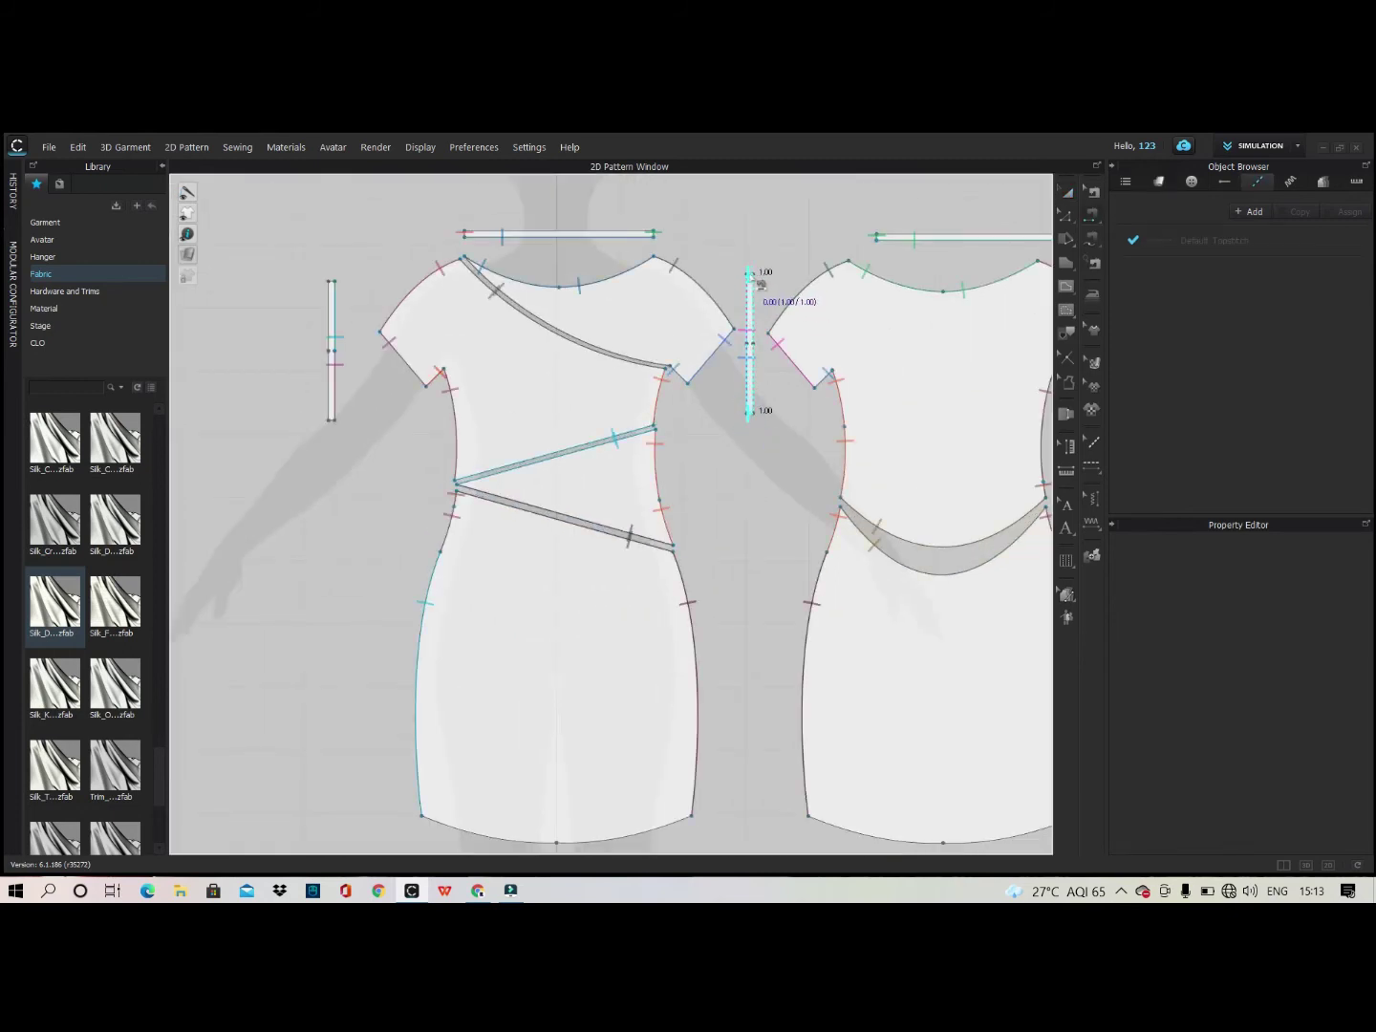
left_click(748, 274)
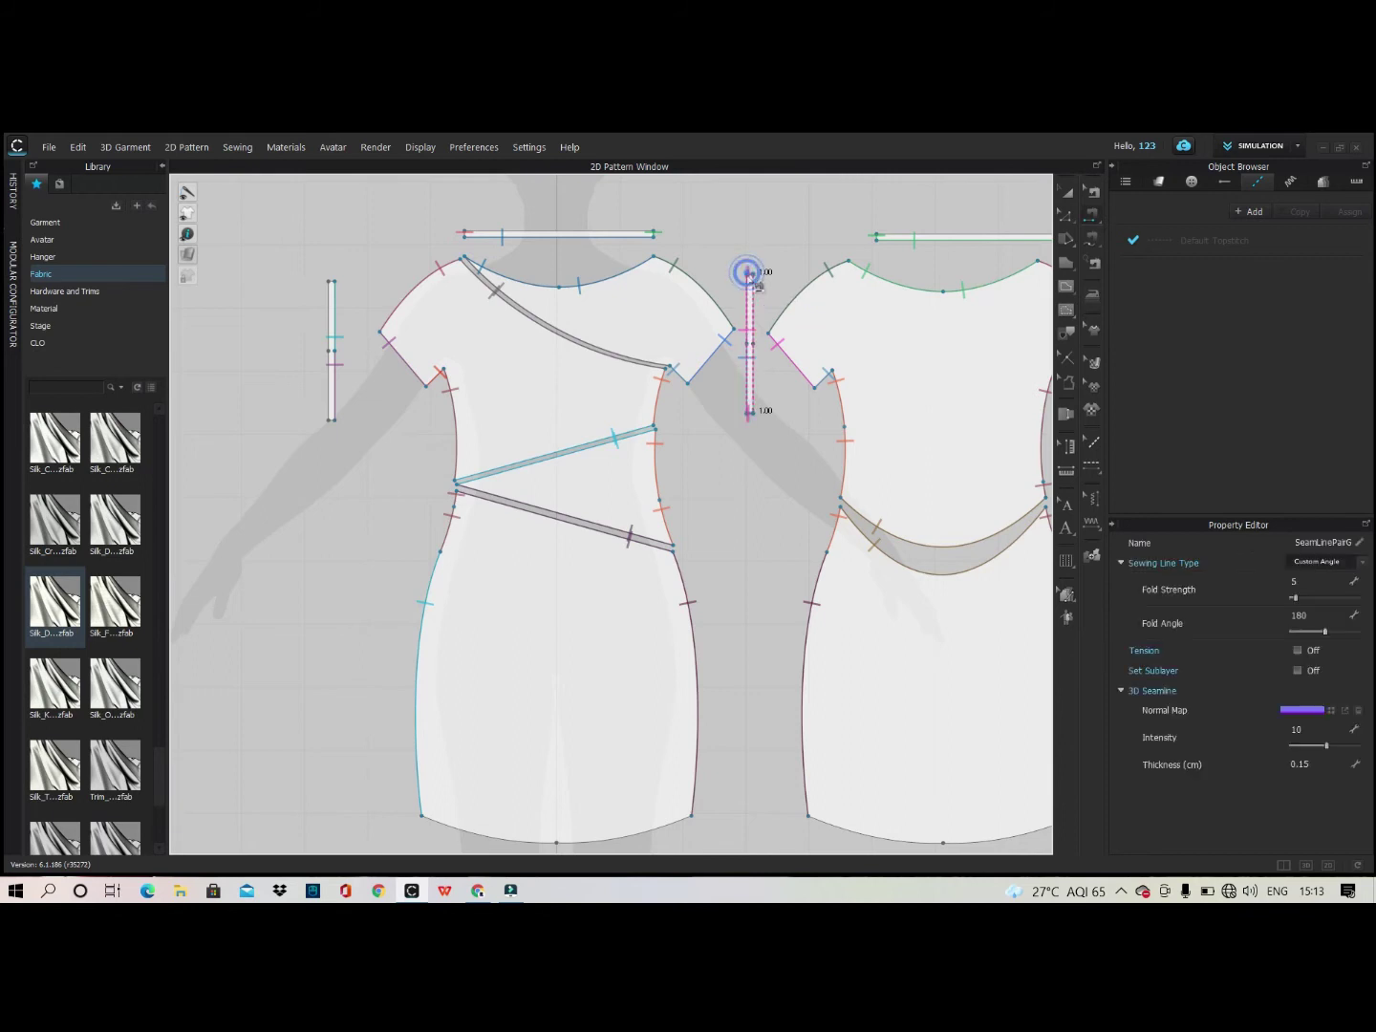
left_click(331, 279)
left_click(331, 418)
Simulate the garment in the 3D view to close the sleeve bands under the arms, and view the dress from the front.
left_click(1306, 866)
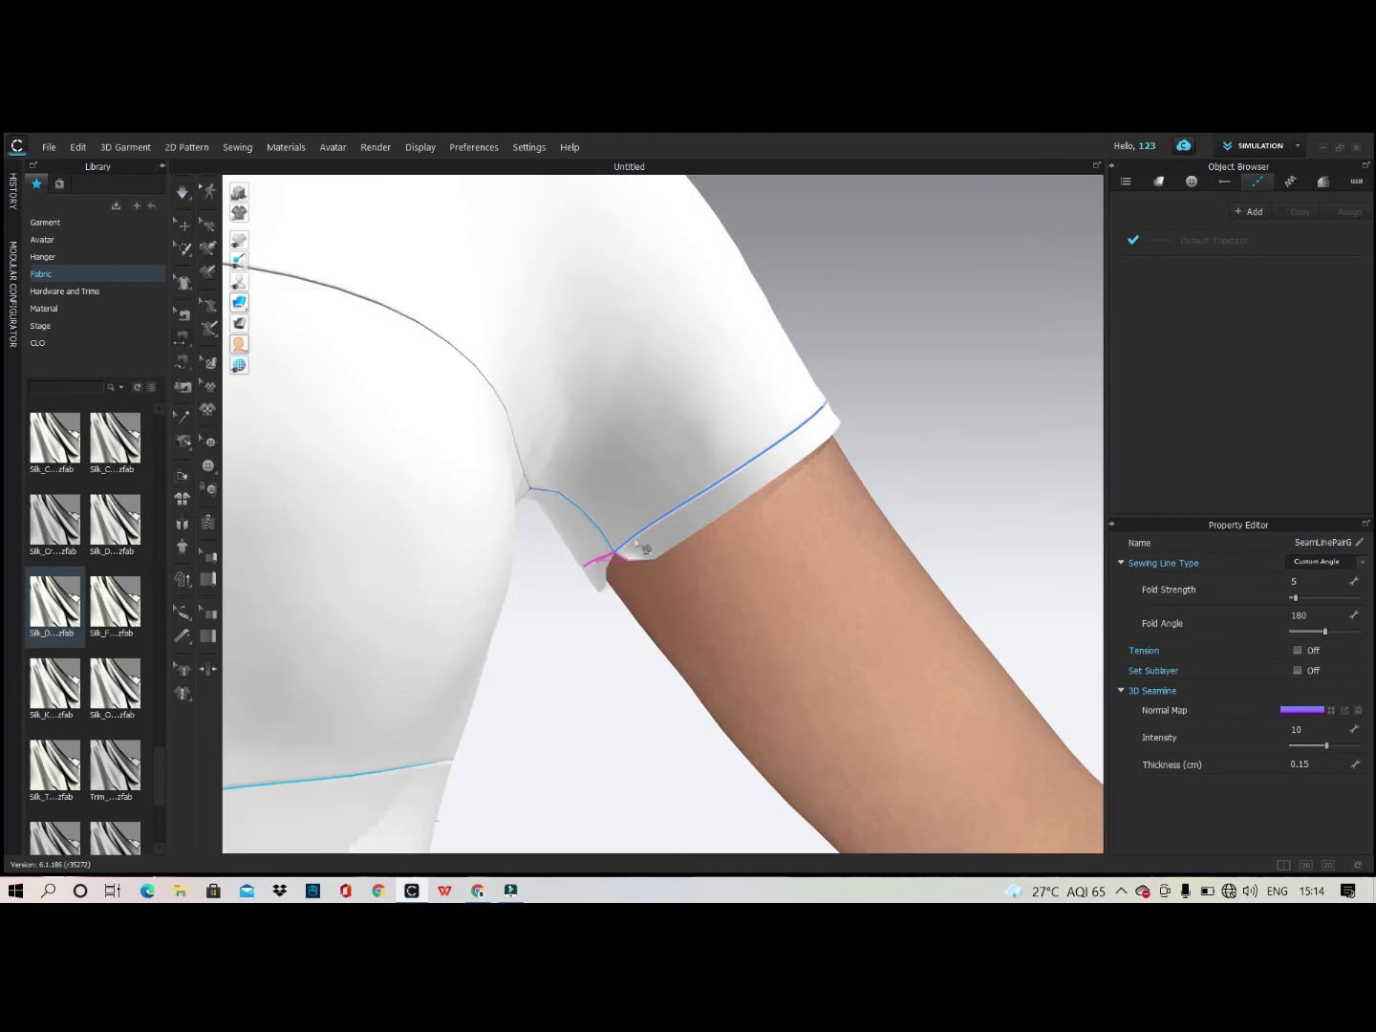
key("q")
key("space")
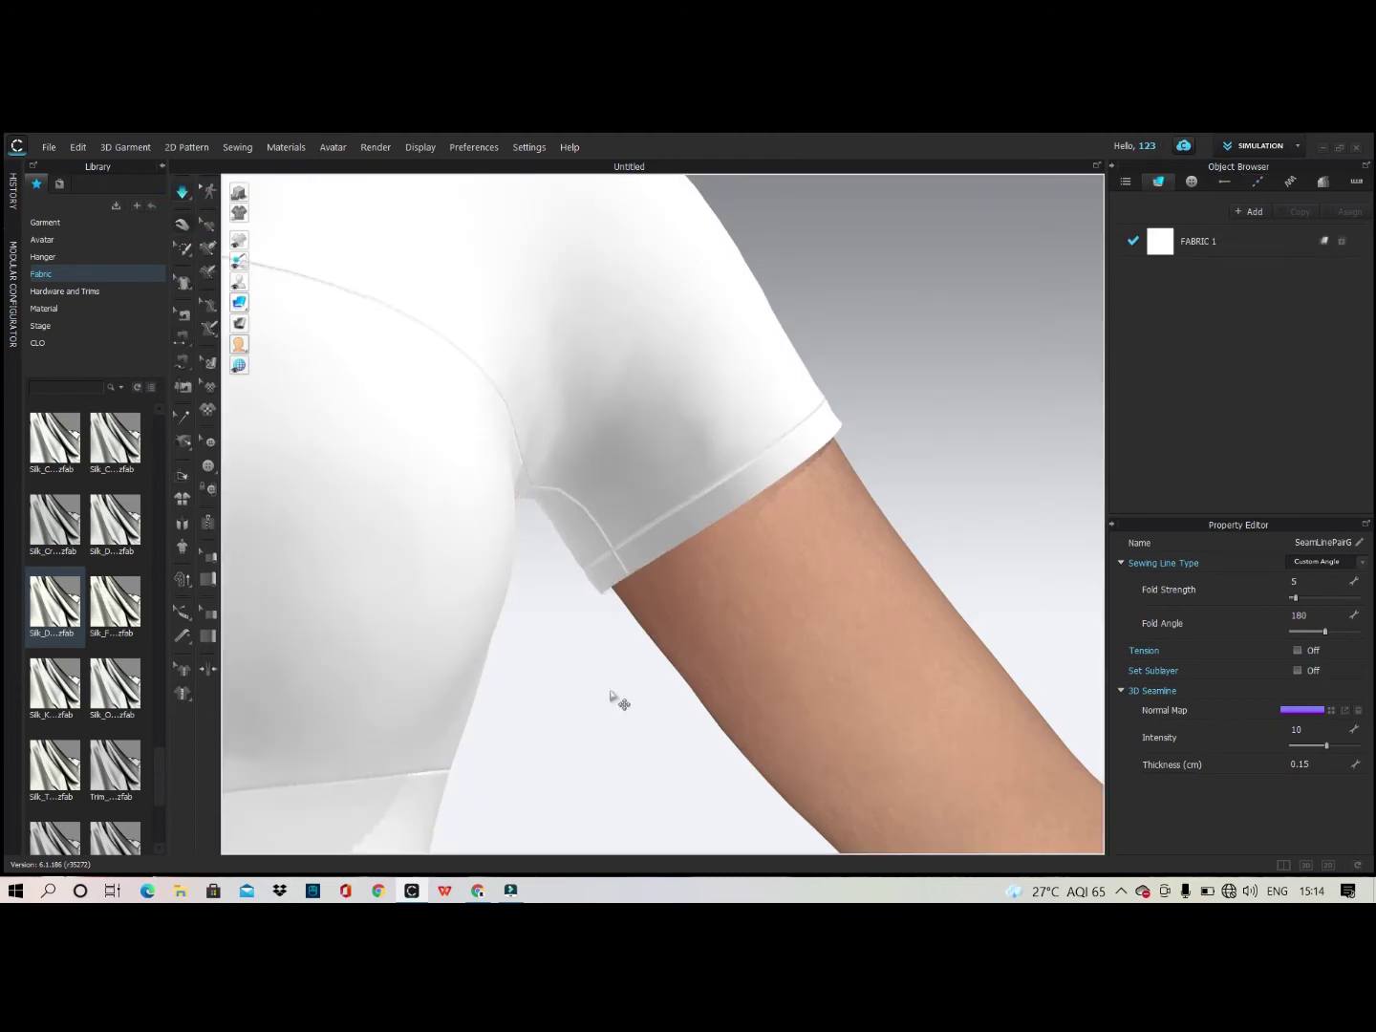
key("2")
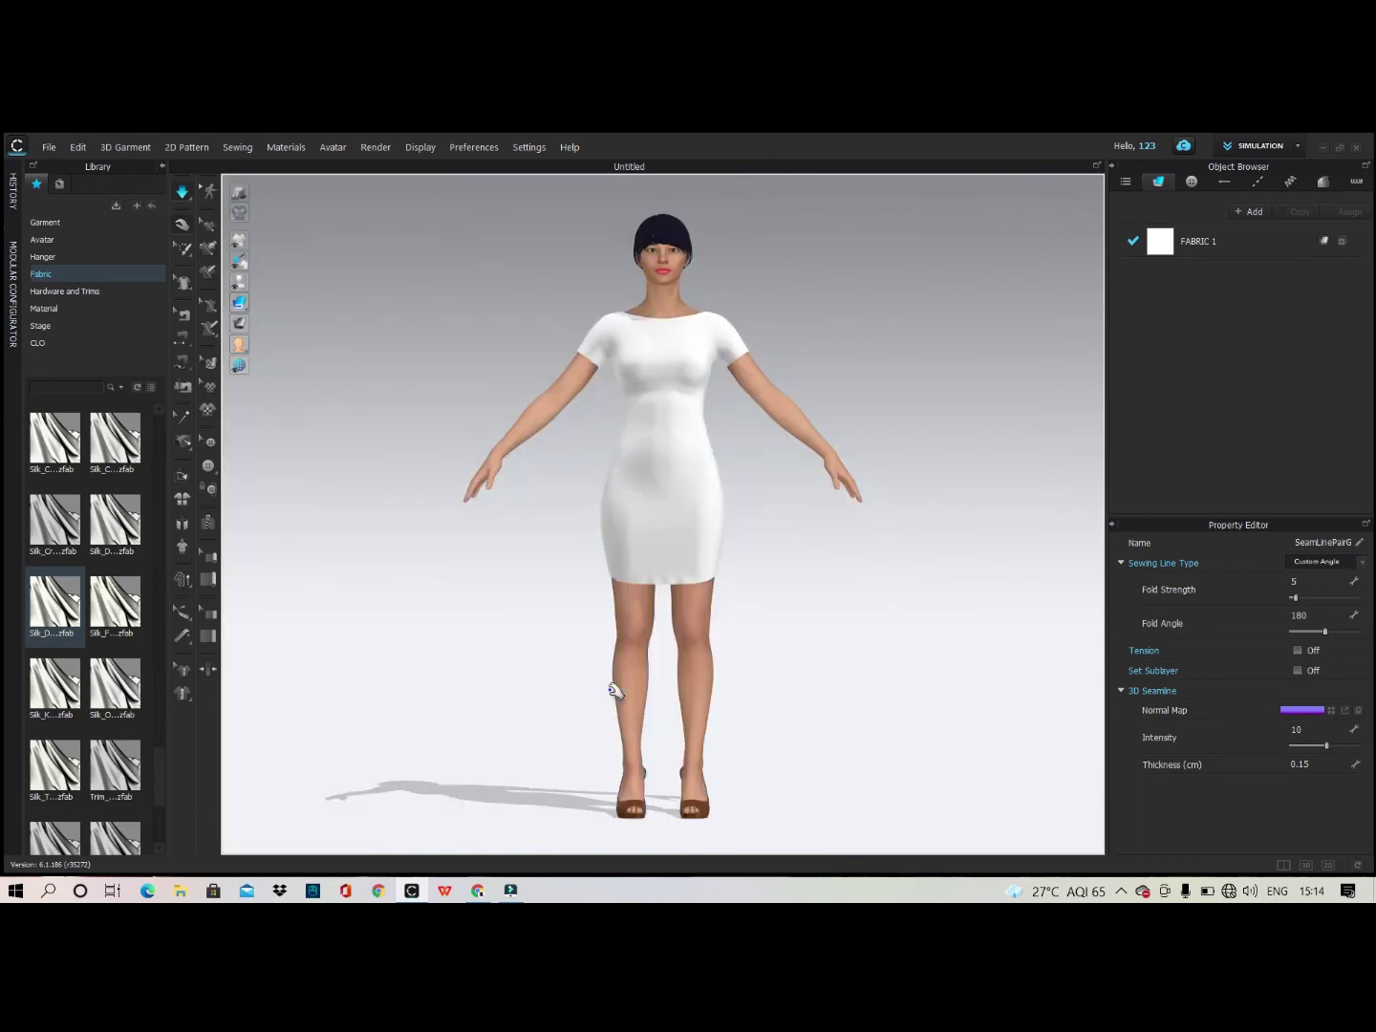
right_click_drag(866, 473, 710, 492)
key("2")
middle_click_drag(768, 381, 772, 448)
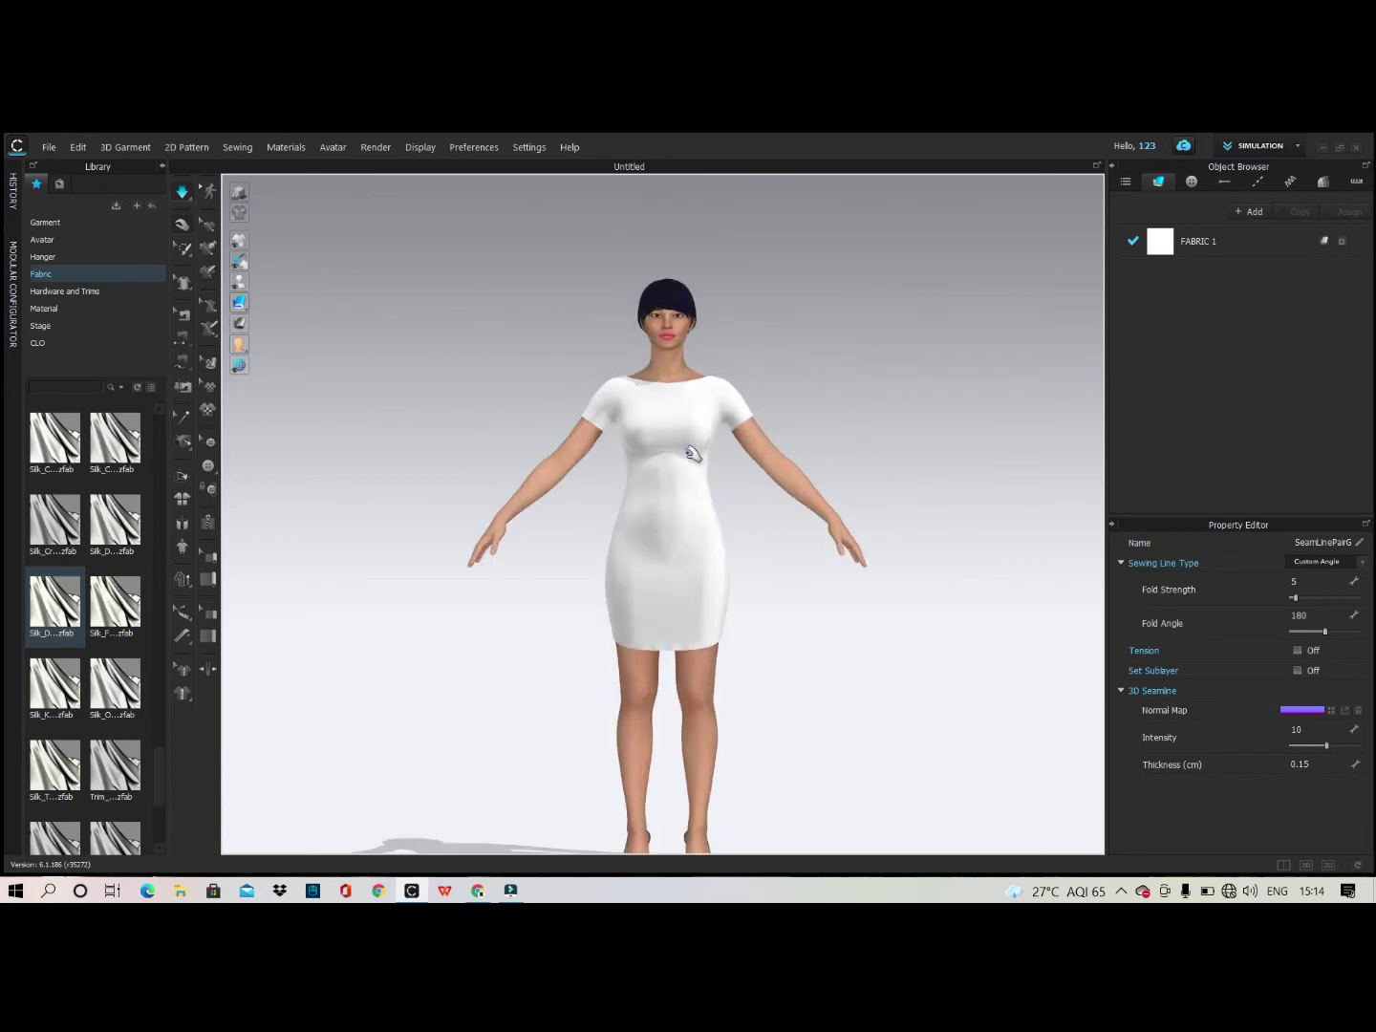
scroll(718, 413, "up", 2)
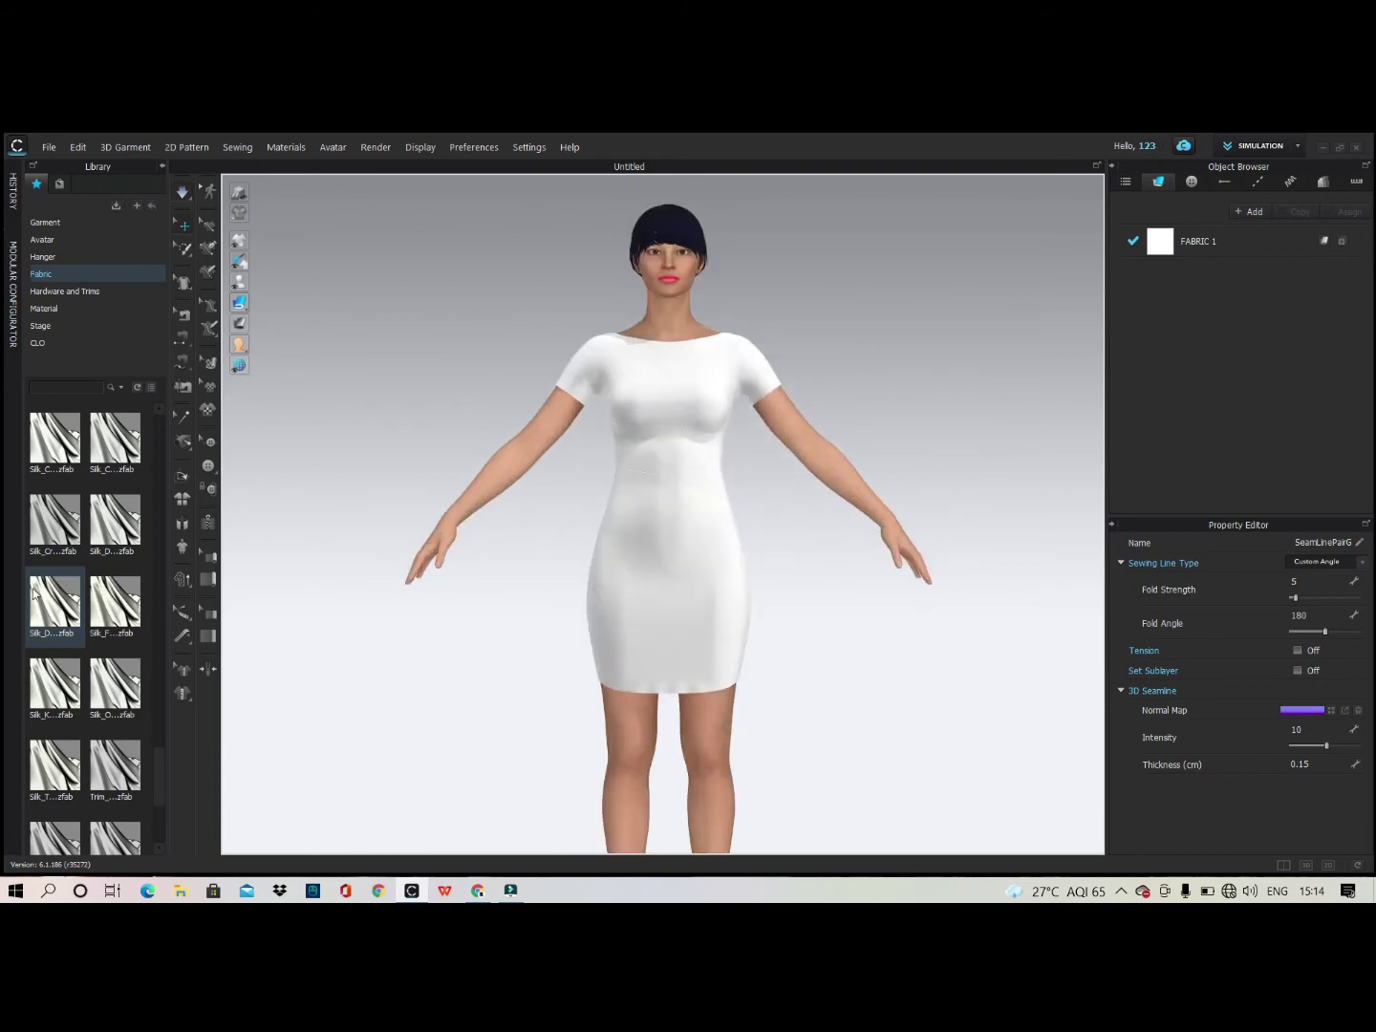
Replace the garment's default fabric with Silk_Duchess_Satin from the fabric library.
mouse_move(62, 612)
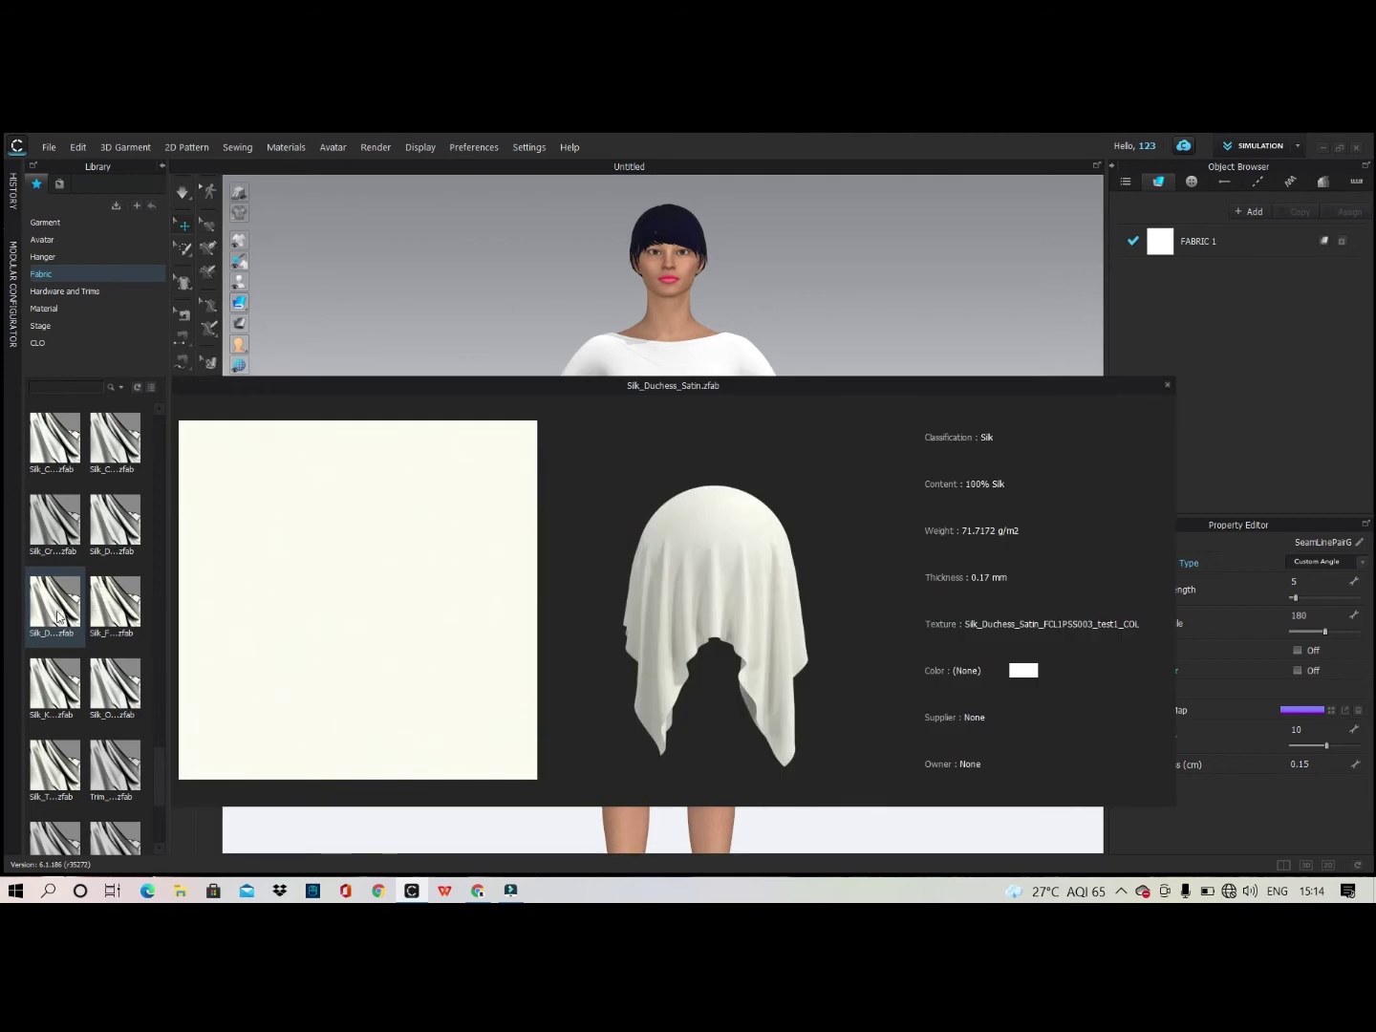
left_click_drag(57, 617, 1230, 245)
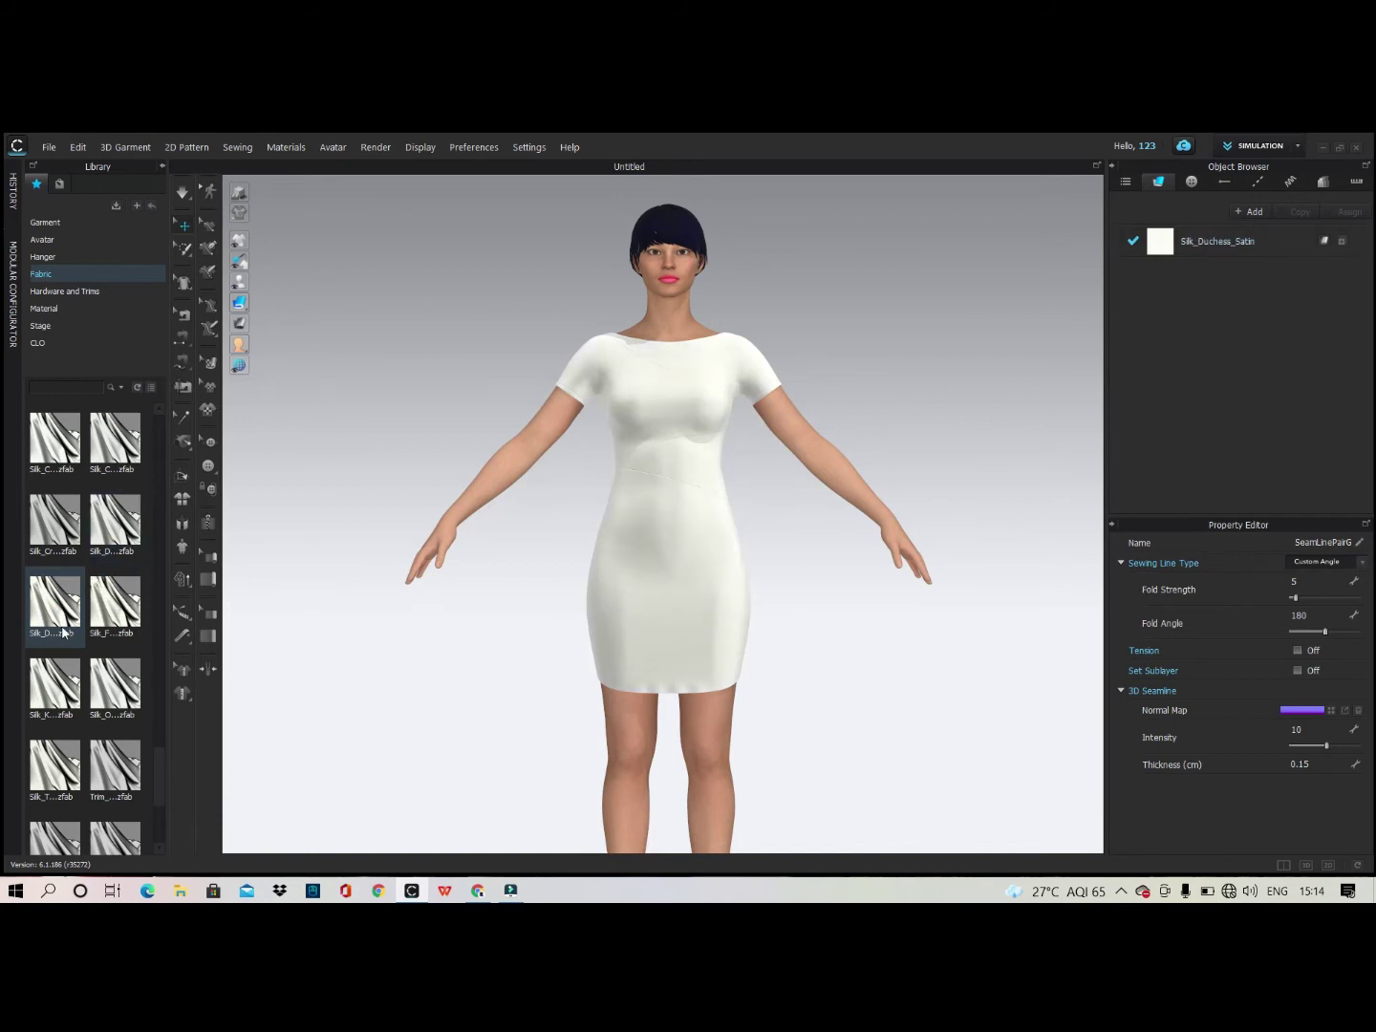
mouse_move(60, 610)
left_click_drag(65, 619, 1231, 238)
Set the front material type of the Silk_Duchess_Satin fabric to Fabric_Silk/Satin and inspect the weave and bodice.
left_click(1210, 266)
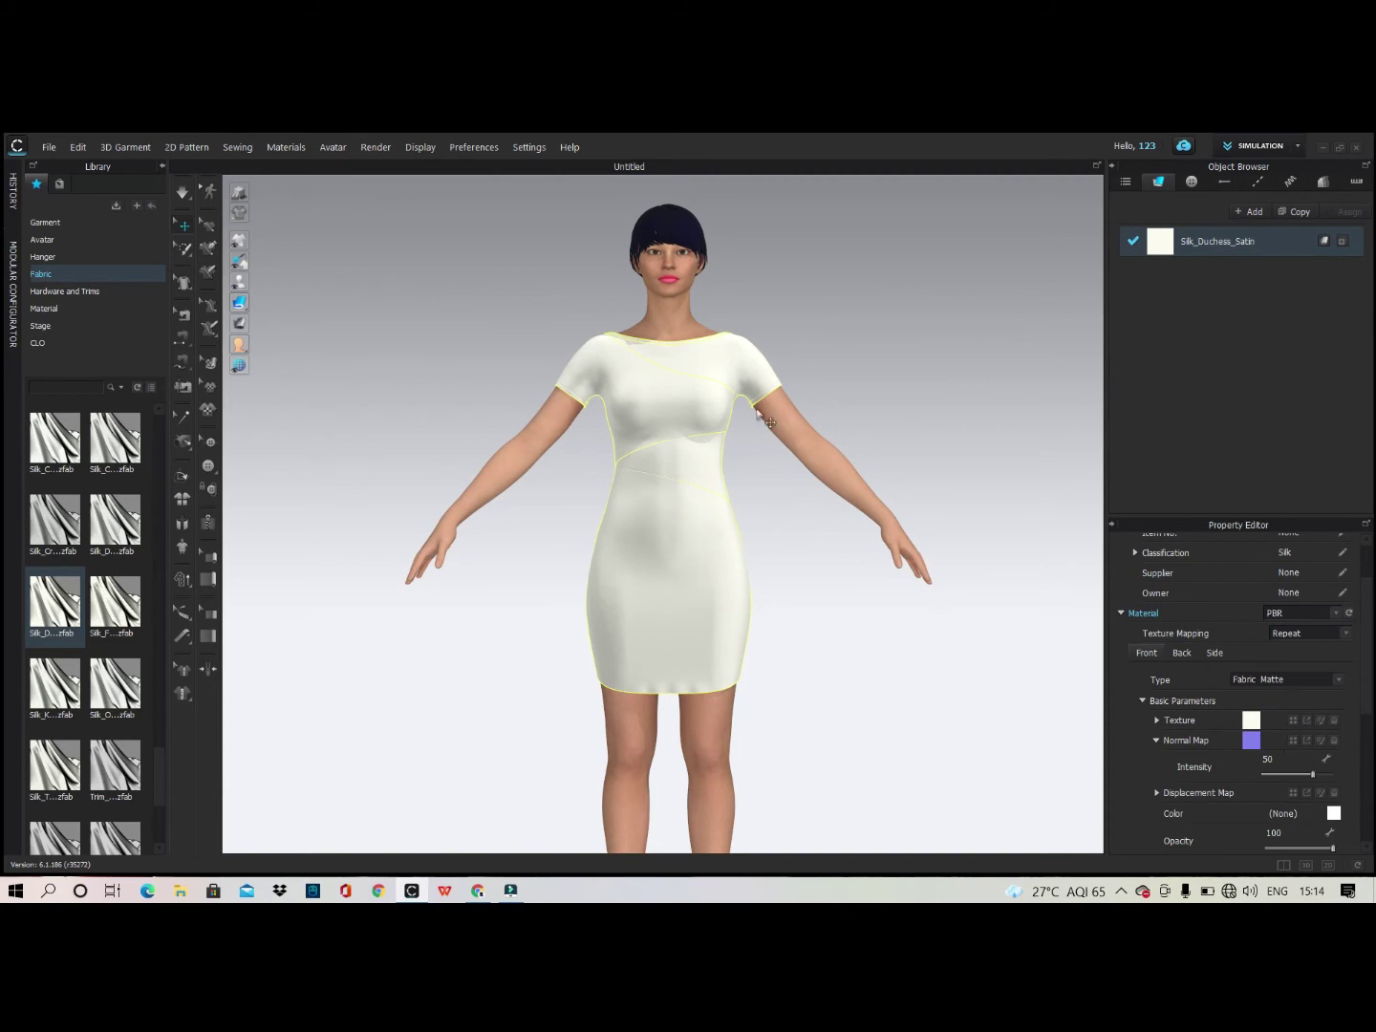
scroll(694, 430, "up", 10)
scroll(683, 466, "up", 4)
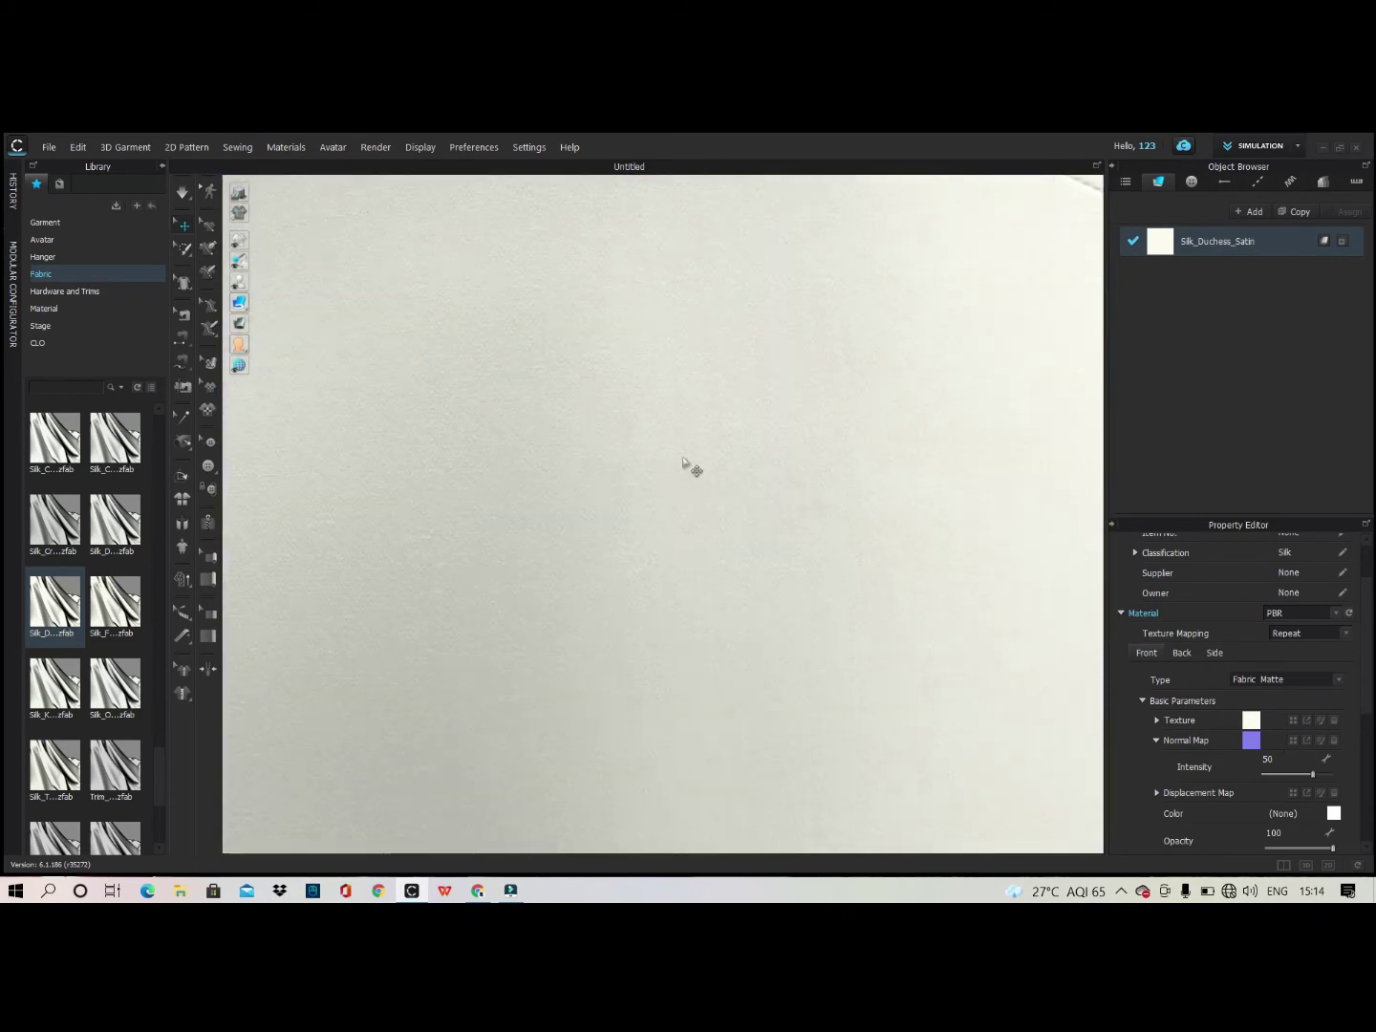
left_click(1328, 681)
left_click(1290, 707)
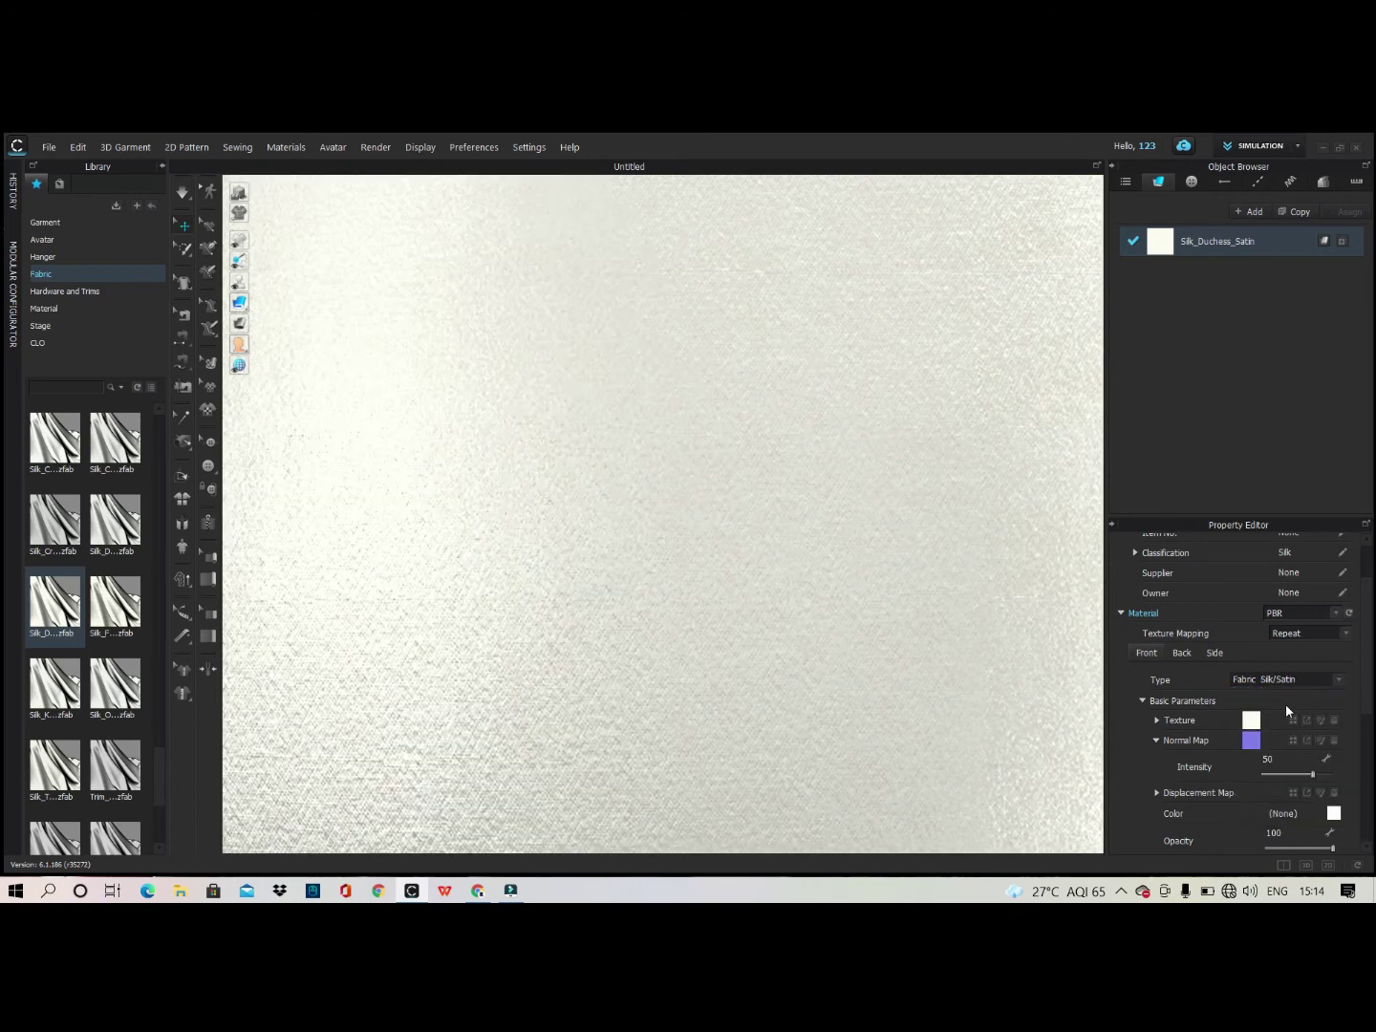
scroll(803, 614, "down", 6)
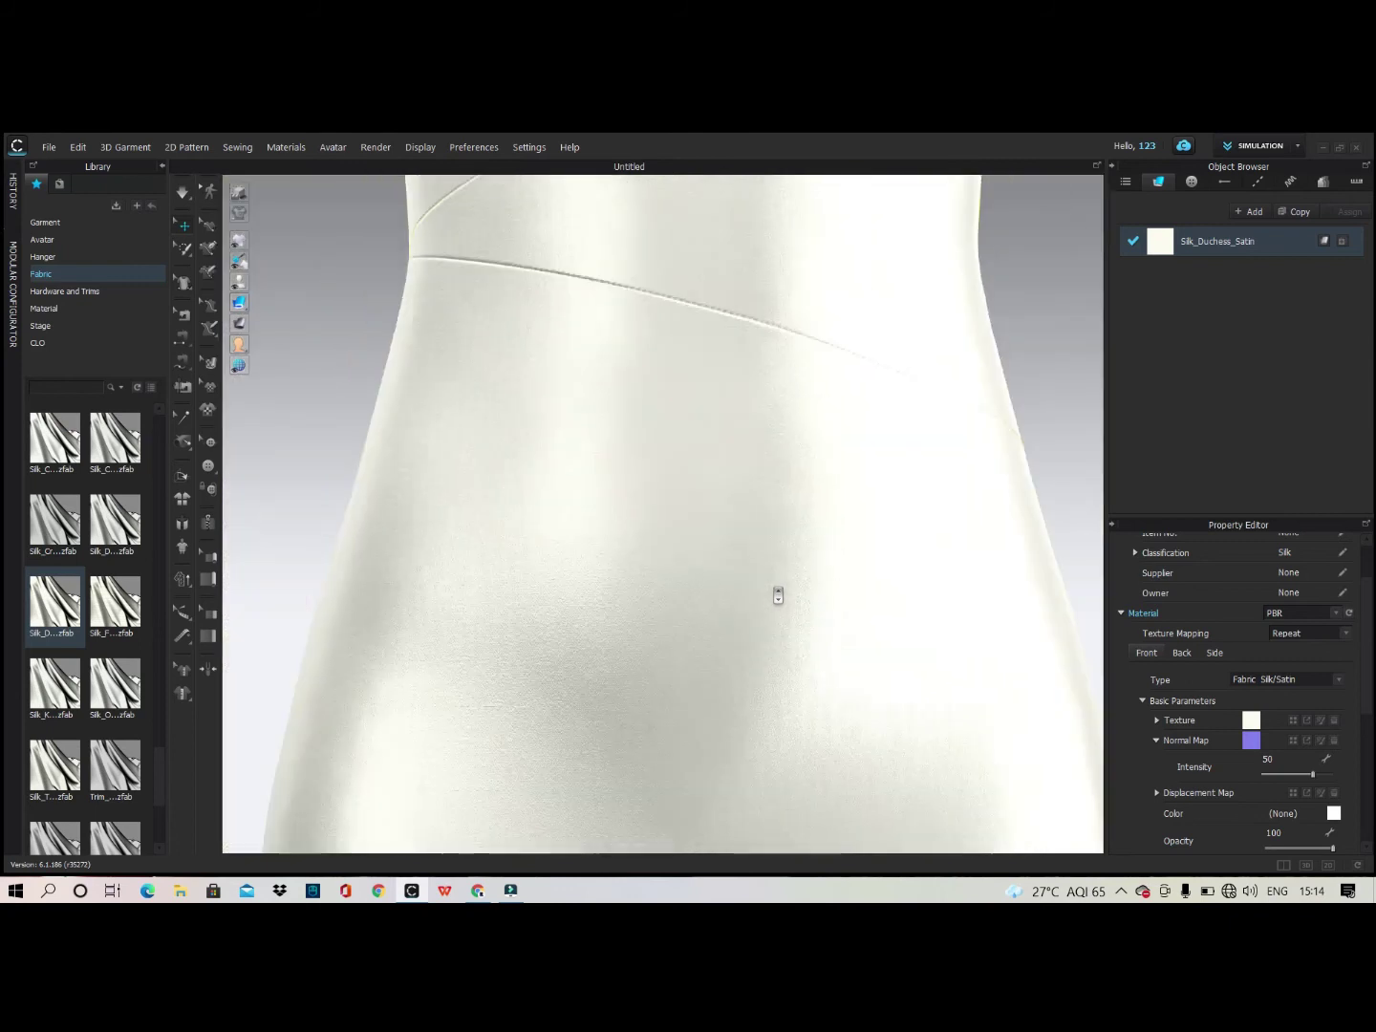
middle_click_drag(828, 546, 823, 657)
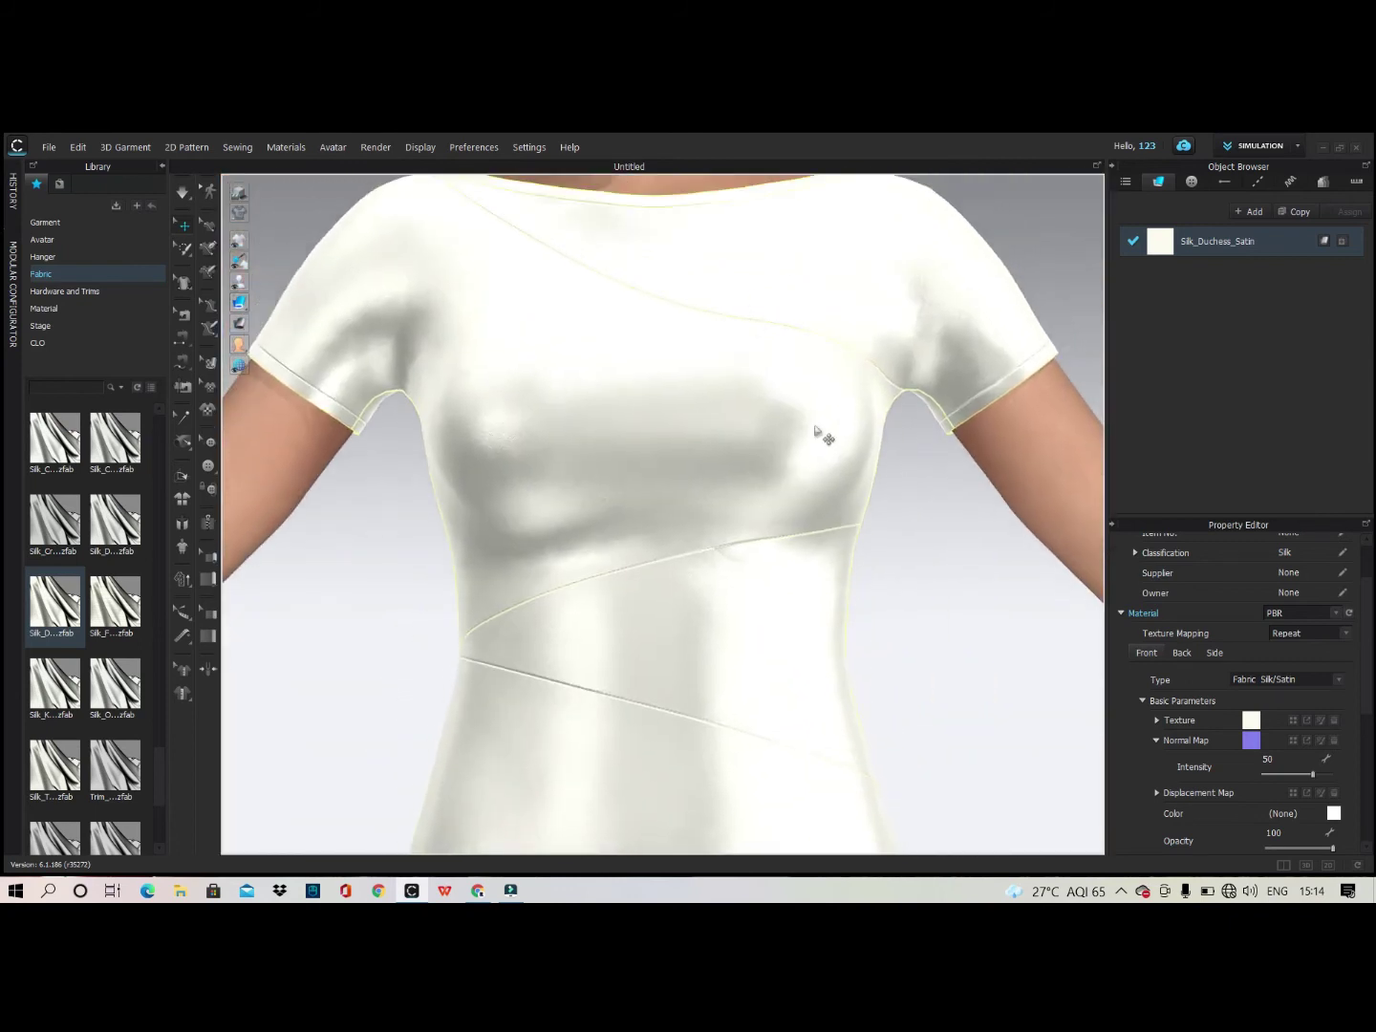
Compare the satin finish by switching the material type to Fabric_Matte and back to Fabric_Silk/Satin.
left_click(1292, 680)
left_click(1290, 688)
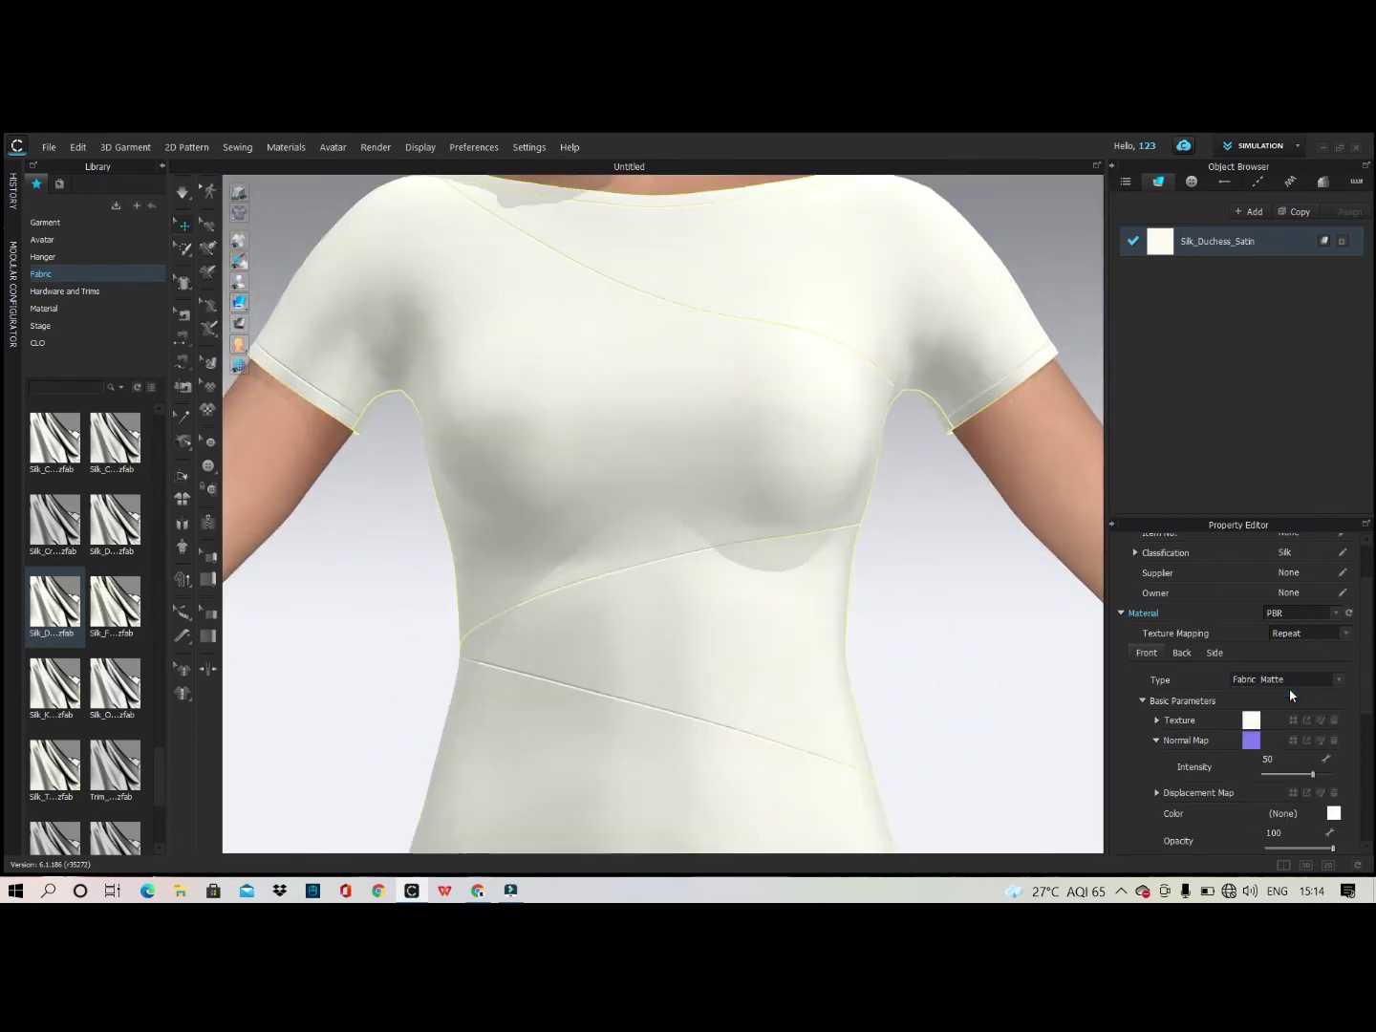
left_click(1285, 681)
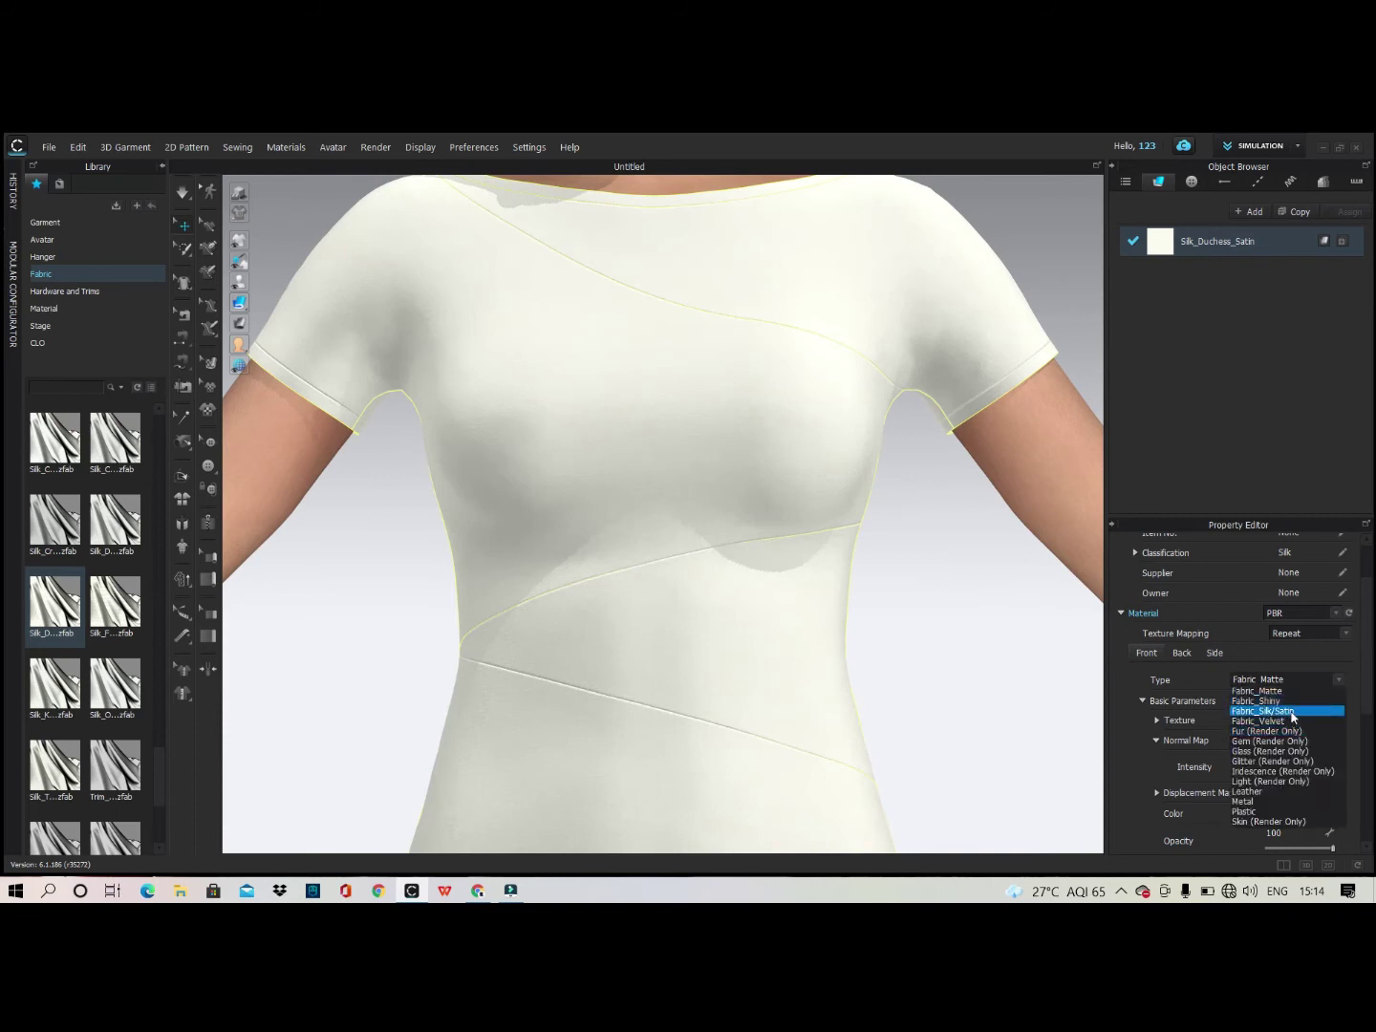
left_click(1290, 709)
Set the Silk_Duchess_Satin fabric's colour to the dark brown swatch Orange 4 and view the recoloured dress.
scroll(1156, 642, "down", 3)
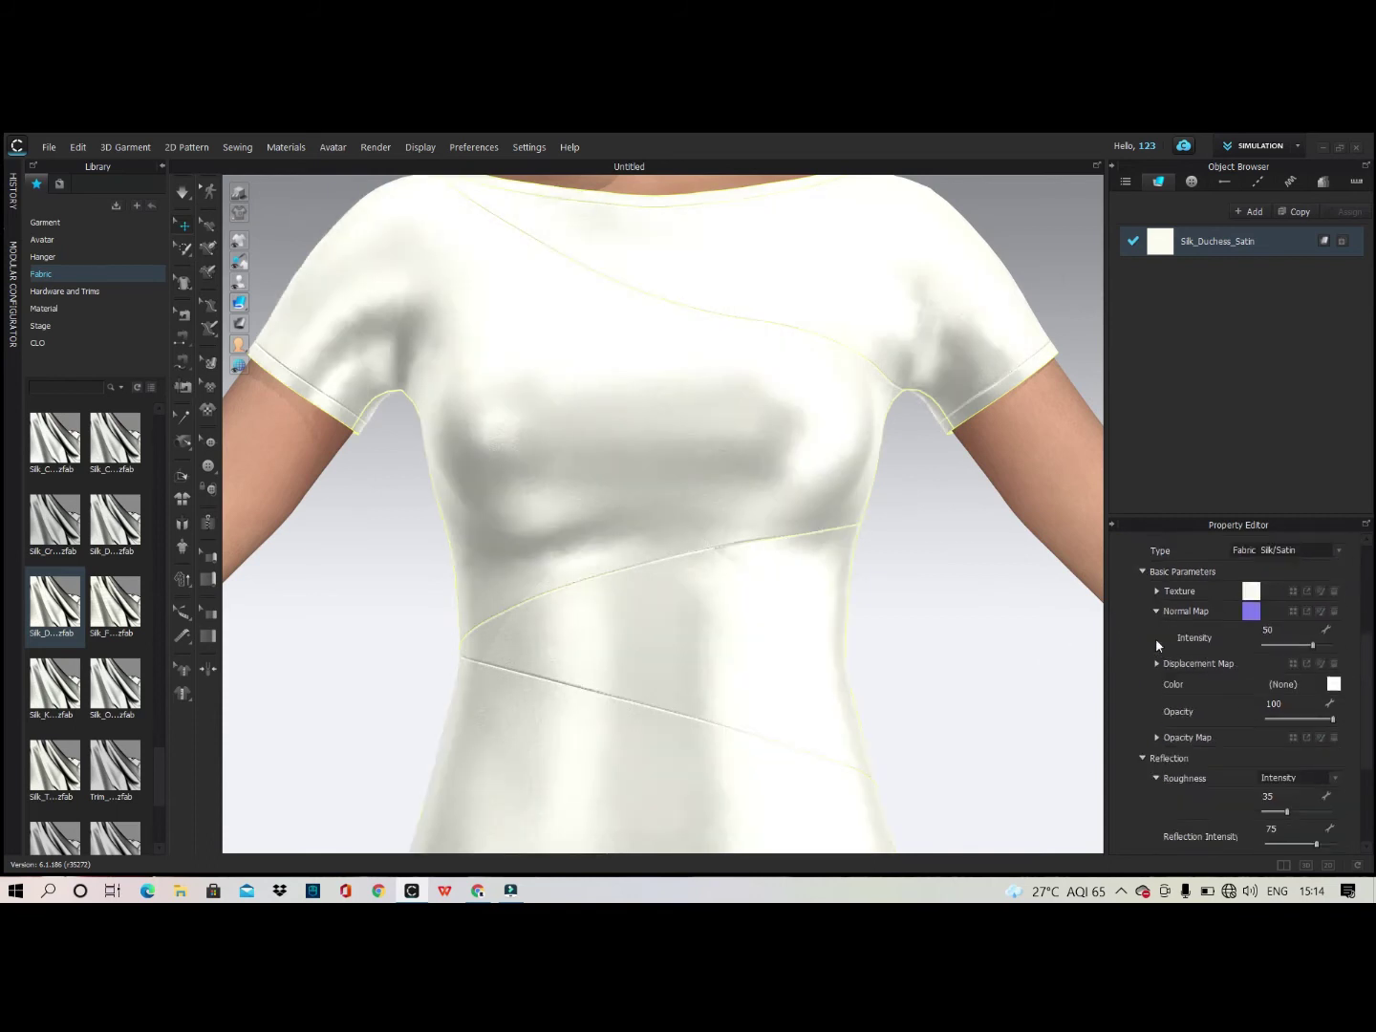
scroll(1152, 644, "down", 1)
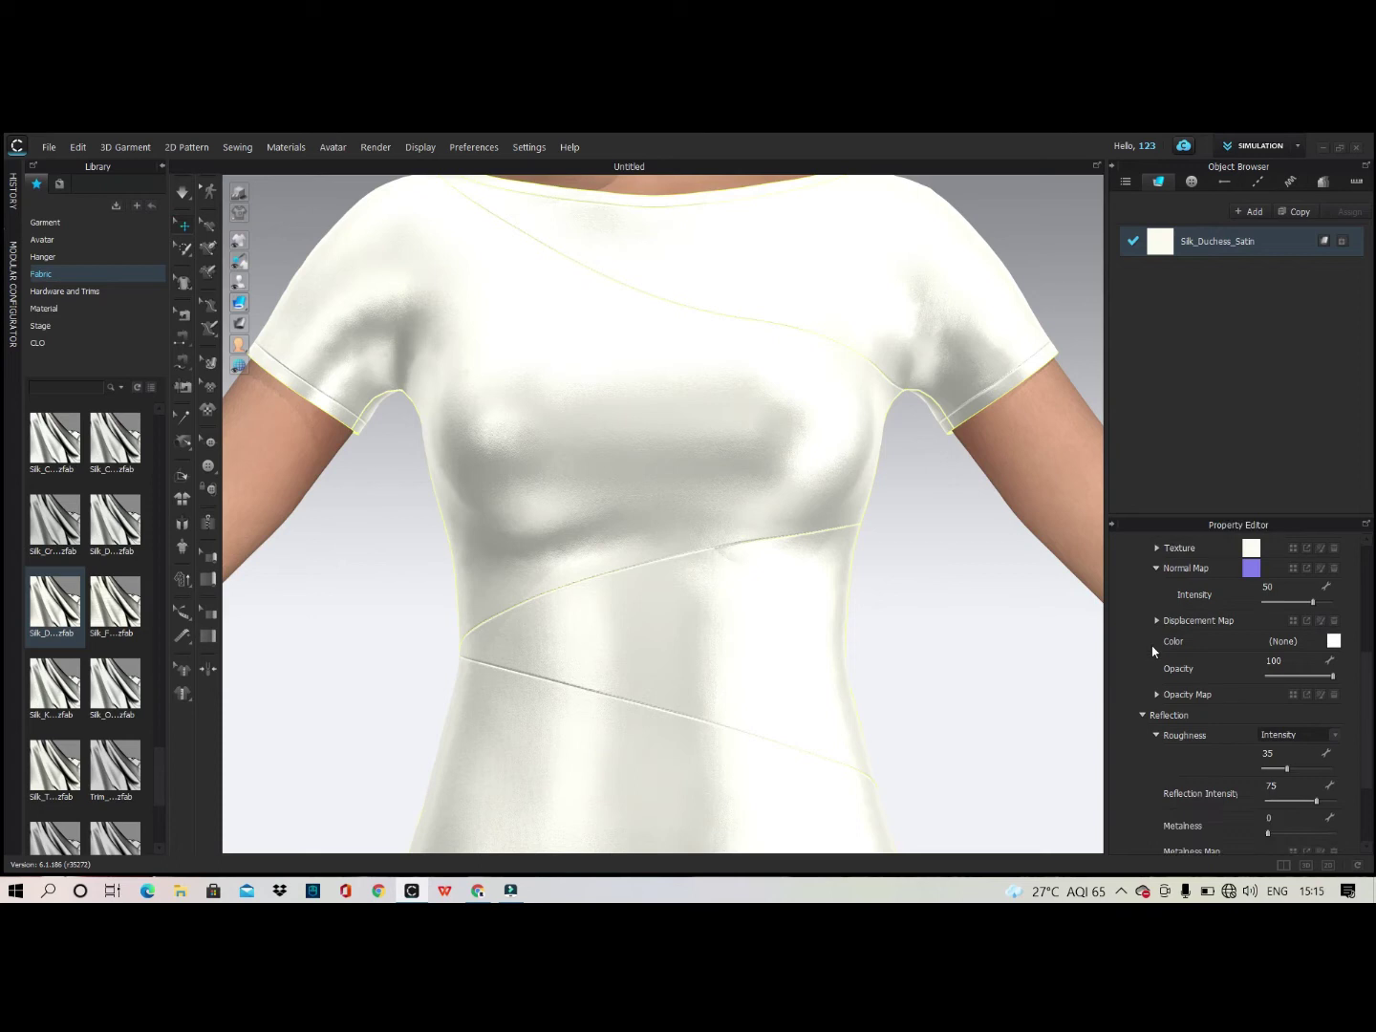
left_click(1334, 641)
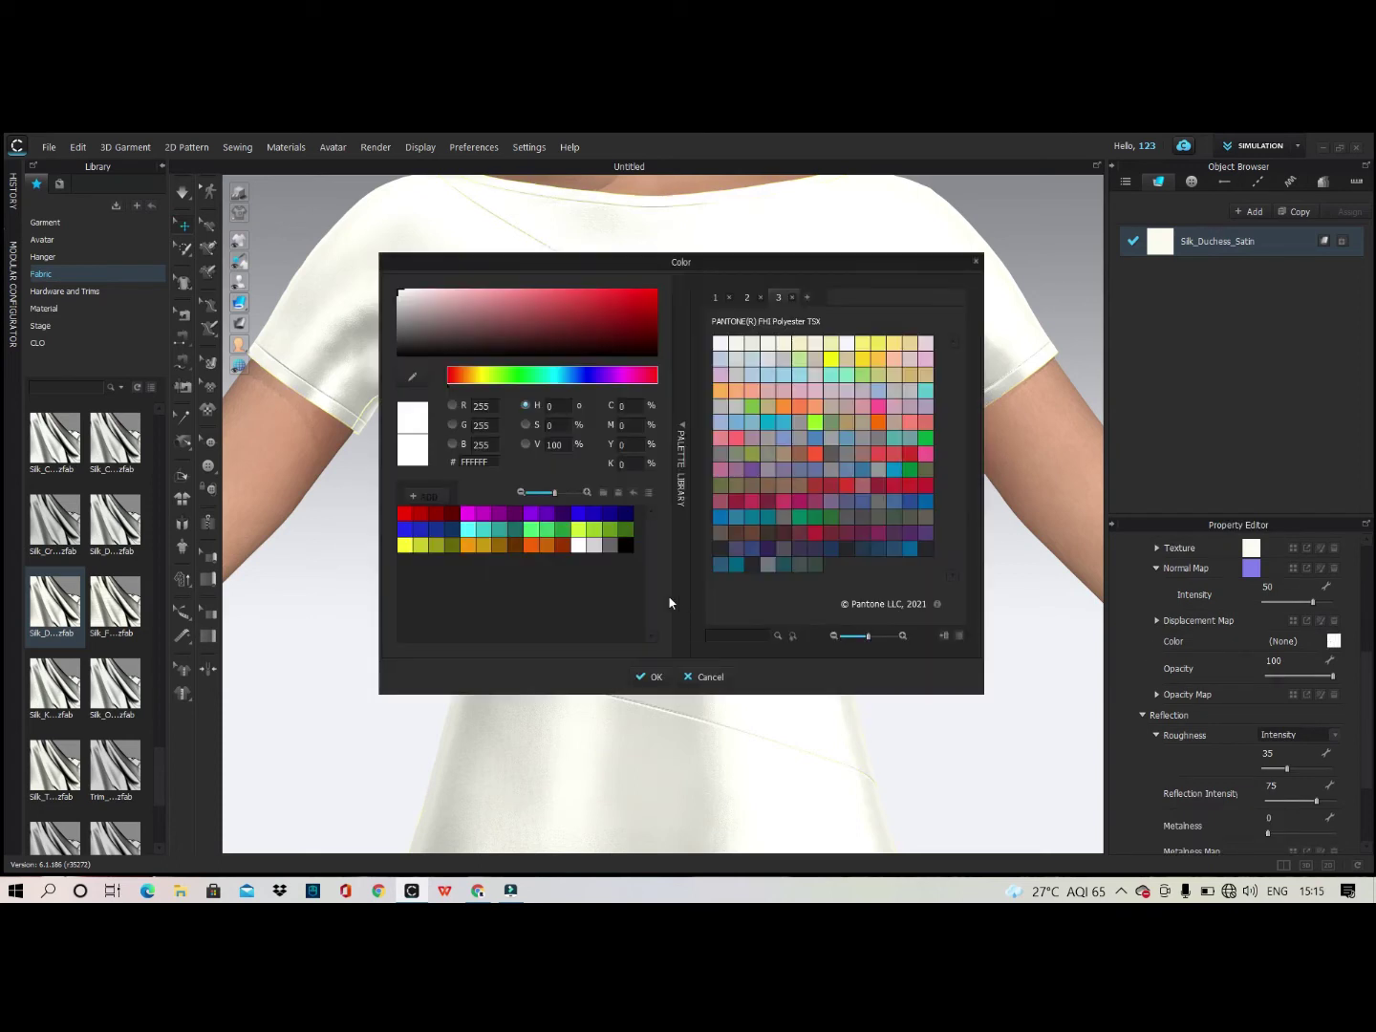
left_click(516, 547)
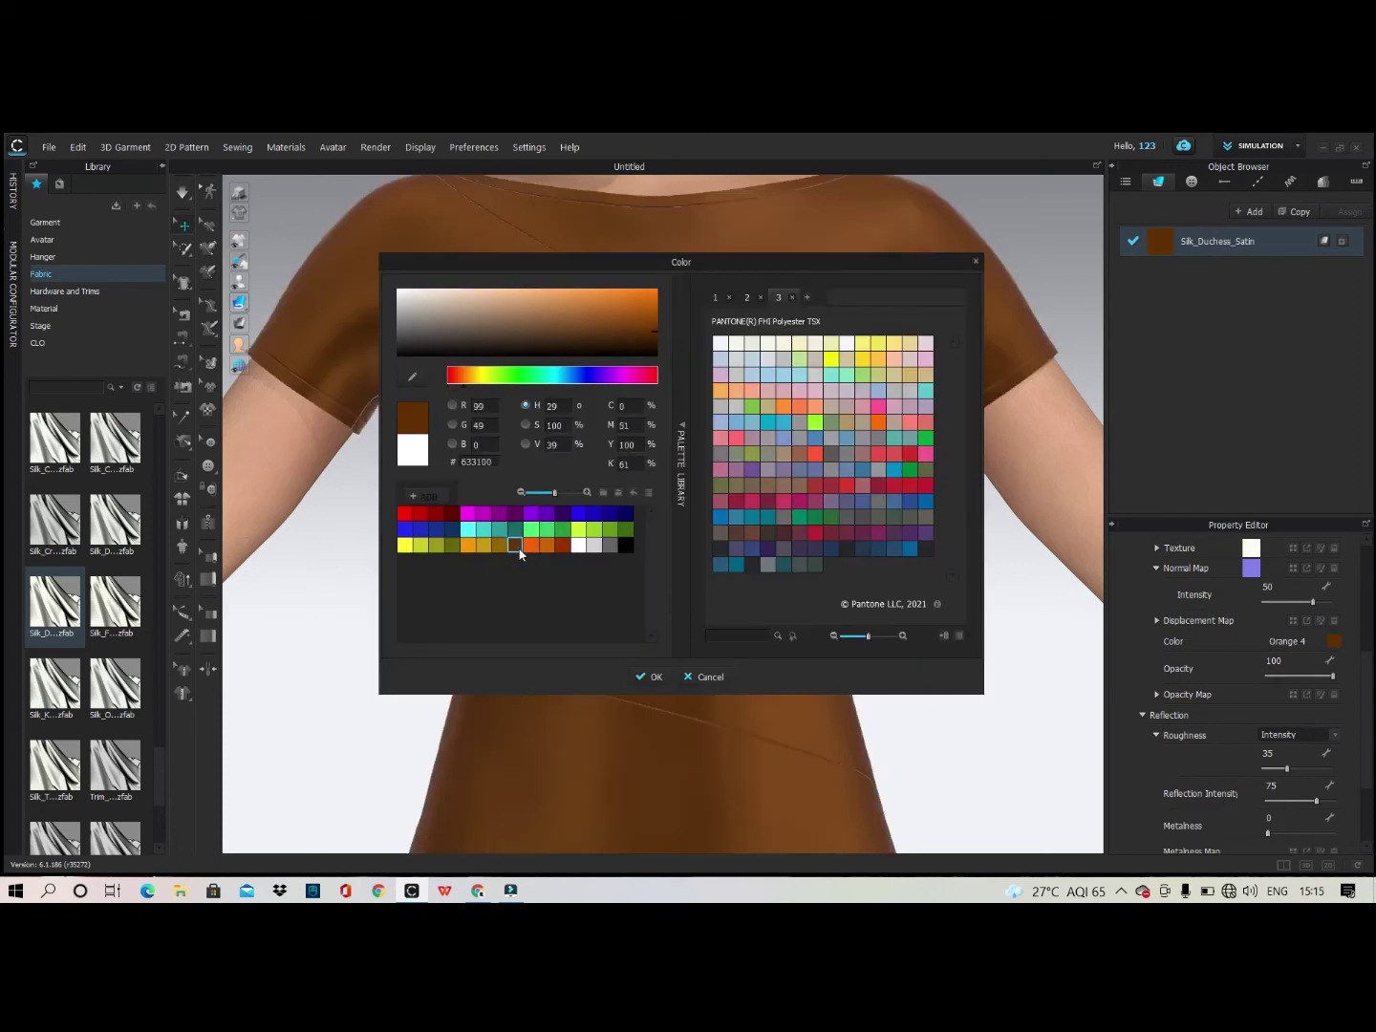
left_click(497, 550)
left_click(520, 547)
left_click(649, 678)
left_click(954, 633)
scroll(761, 365, "down", 3)
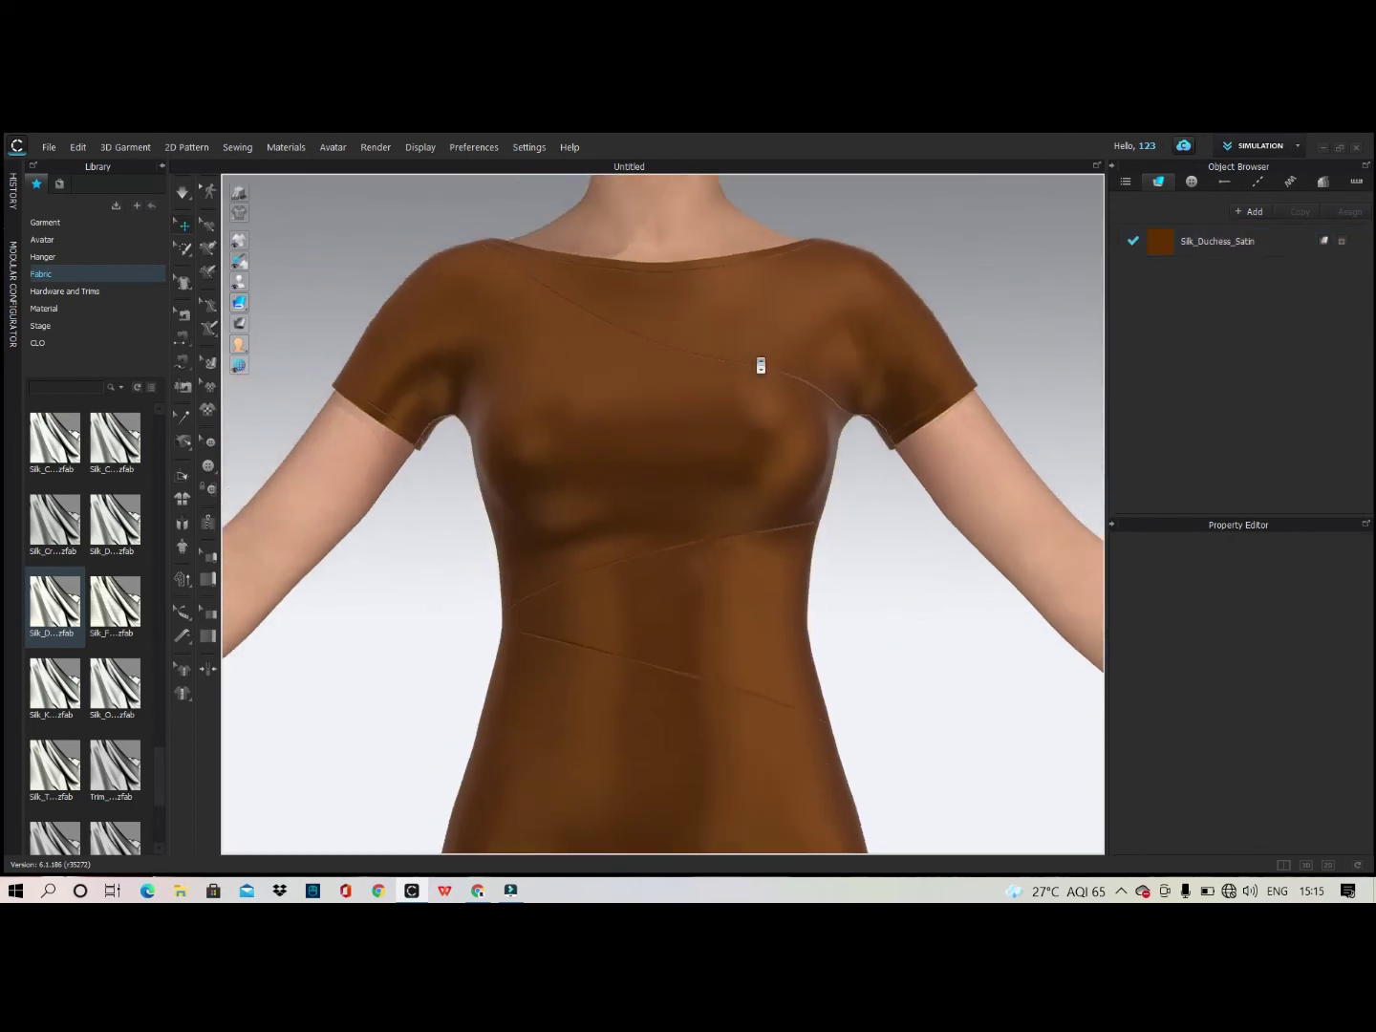
scroll(780, 382, "down", 3)
right_click_drag(771, 368, 896, 409)
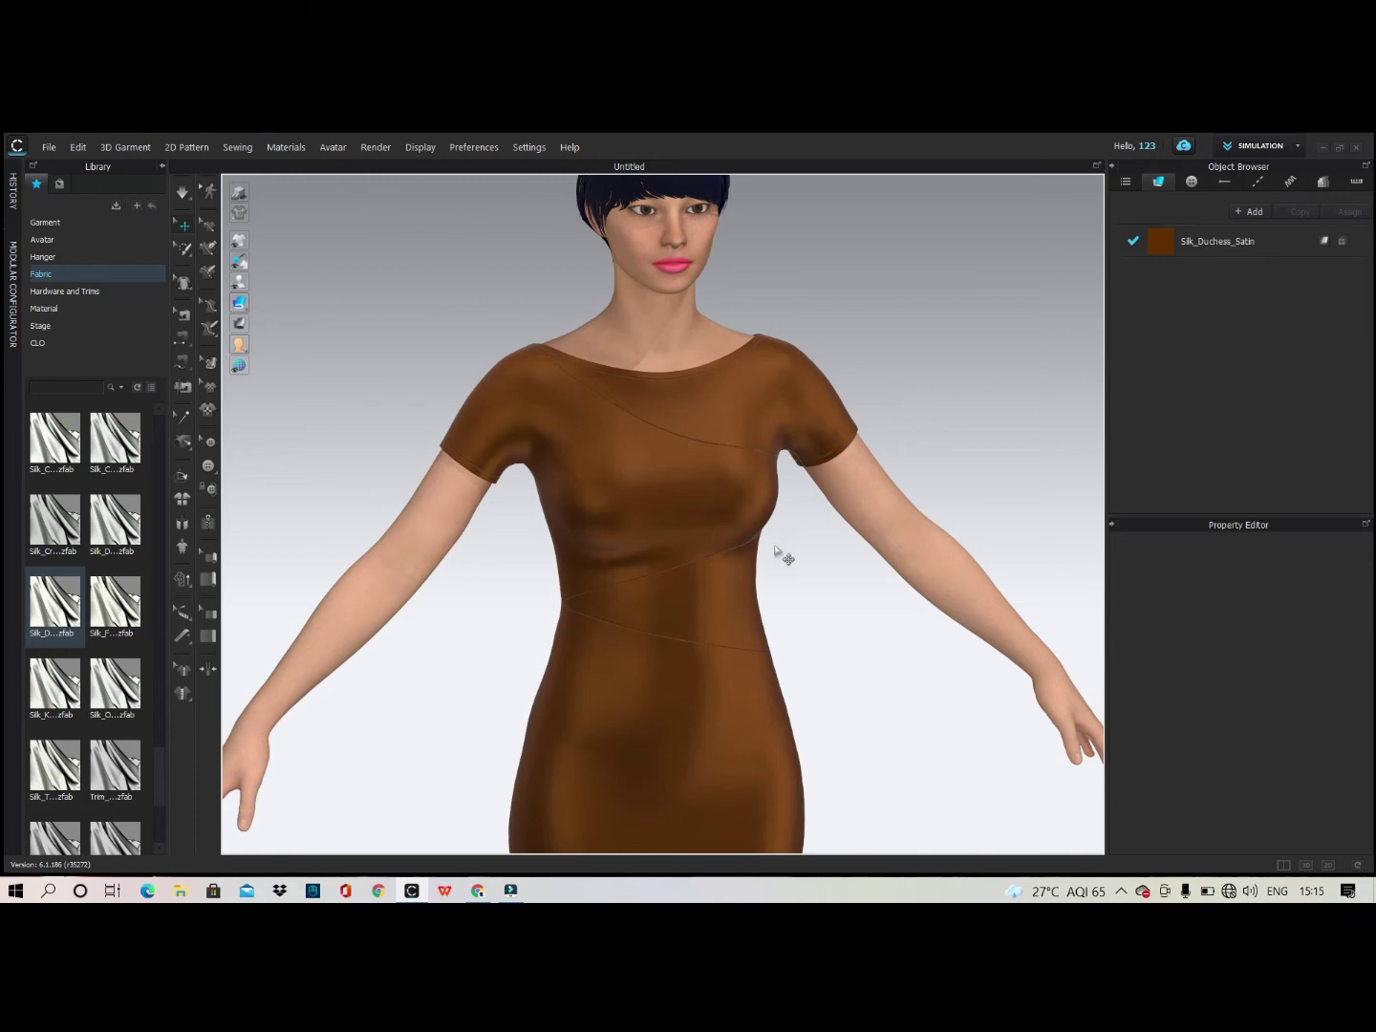
mouse_move(817, 544)
right_mouse_down()
mouse_move(707, 521)
mouse_move(825, 523)
right_mouse_up()
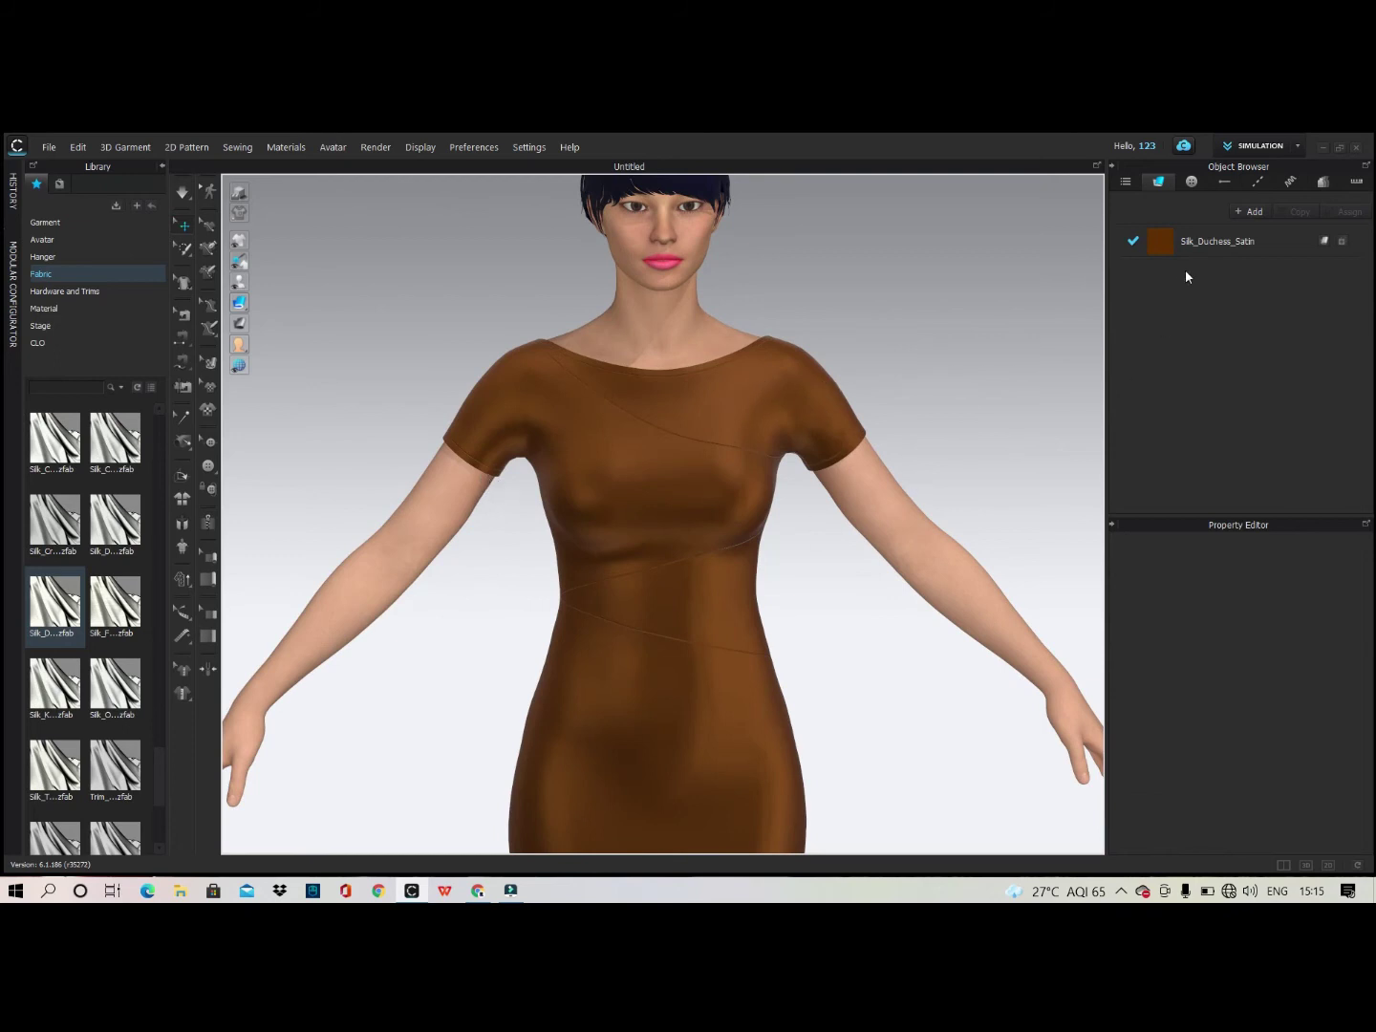
Make two copies of the Silk_Duchess_Satin fabric.
left_click(1254, 241)
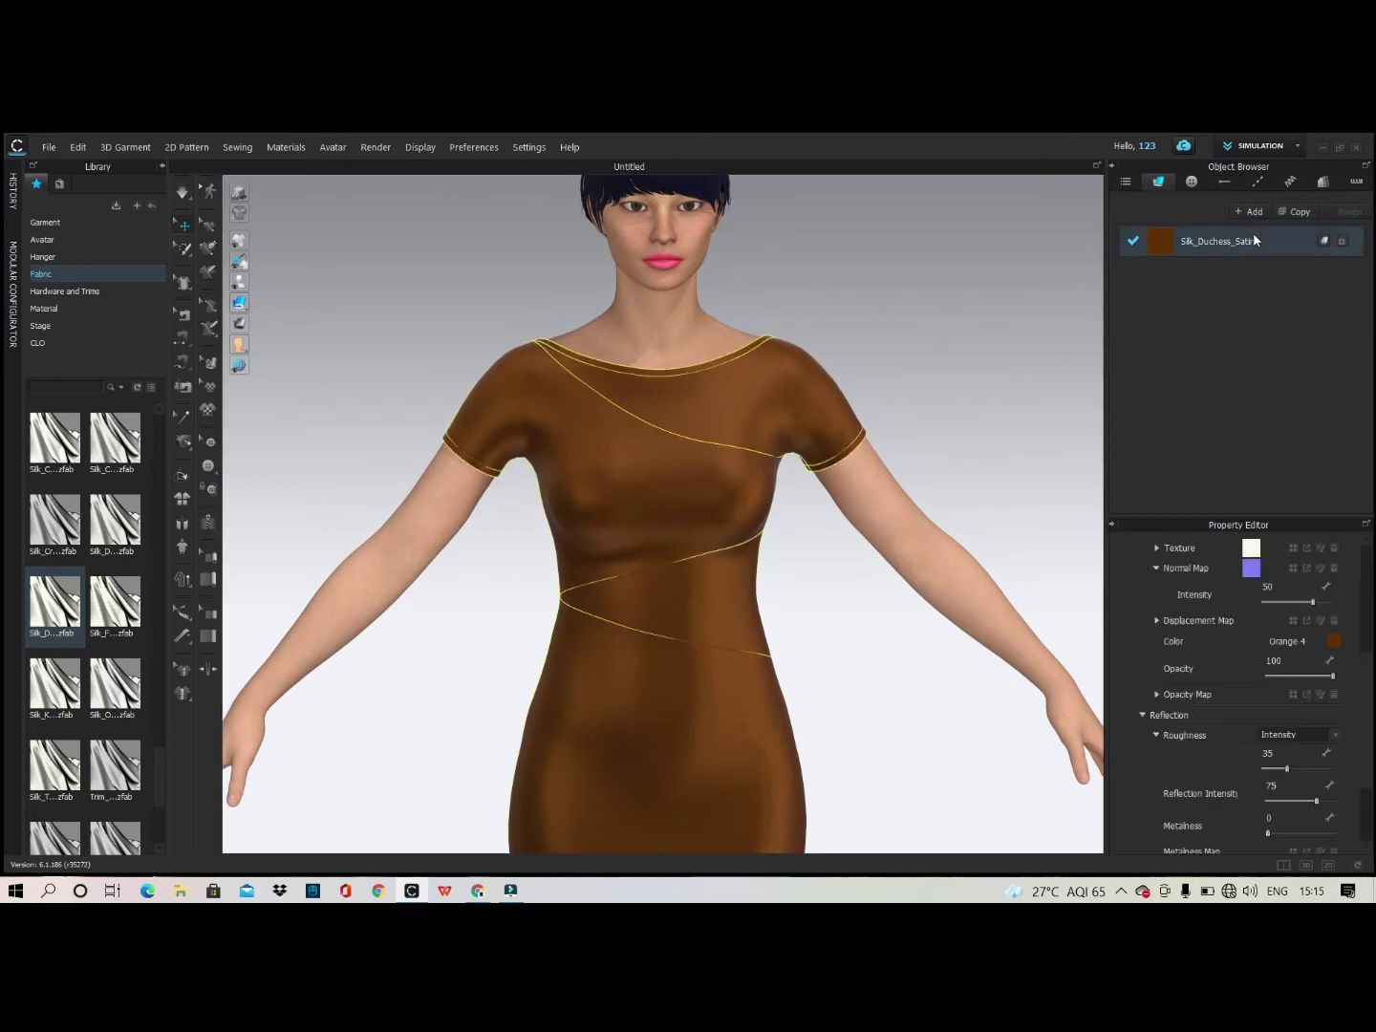
left_click(1309, 211)
left_click(1309, 211)
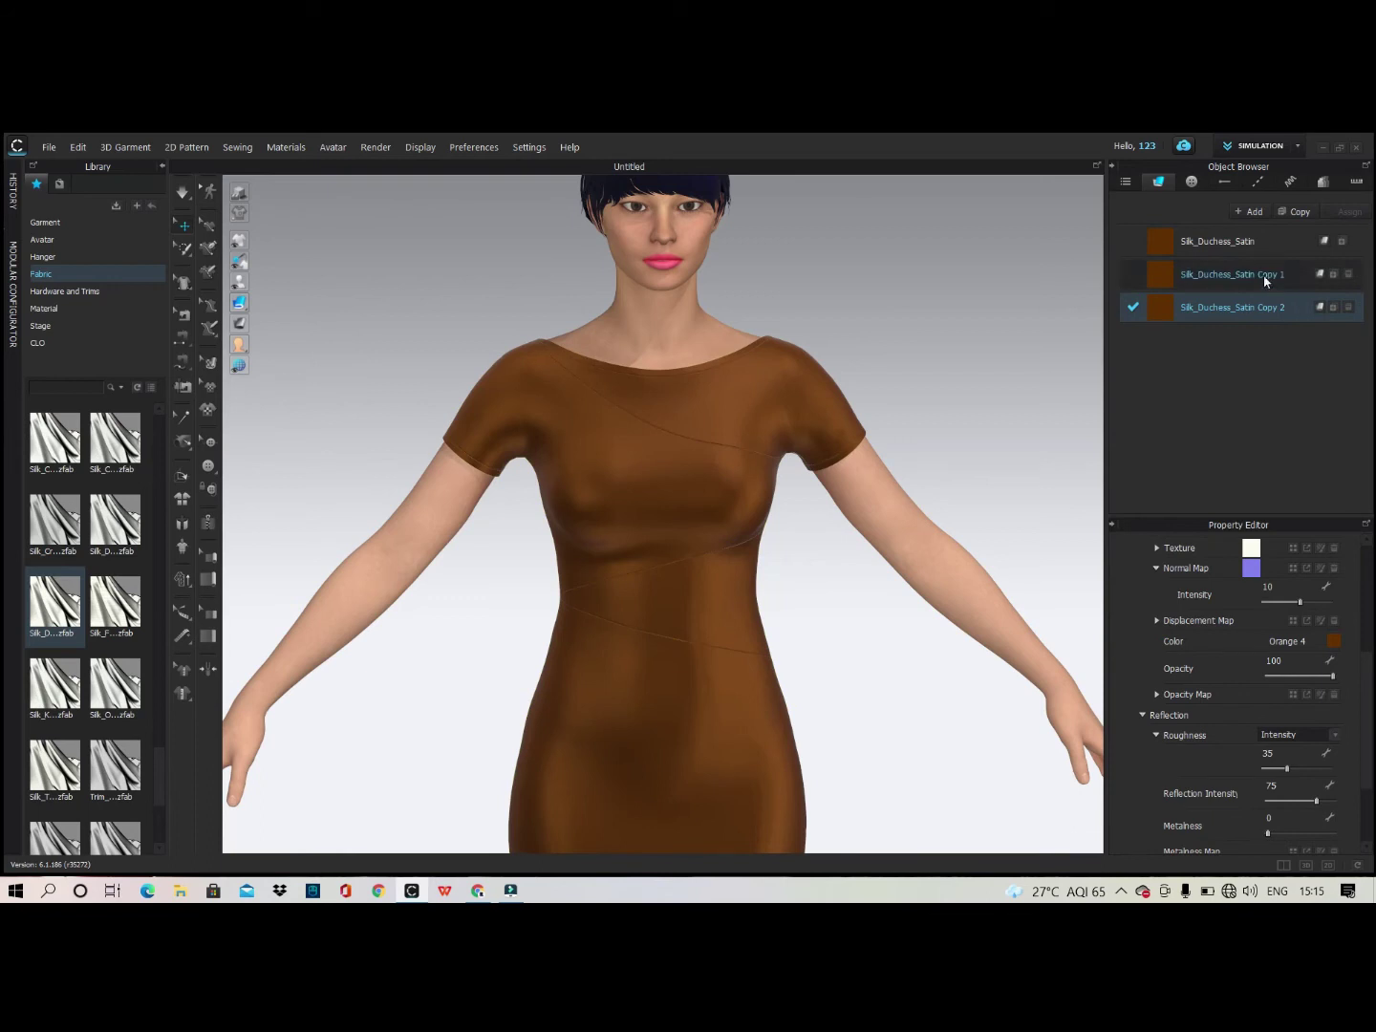
Rename the first fabric copy as Lace and the second copy as Binding.
left_click(1266, 277)
double_click(1266, 276)
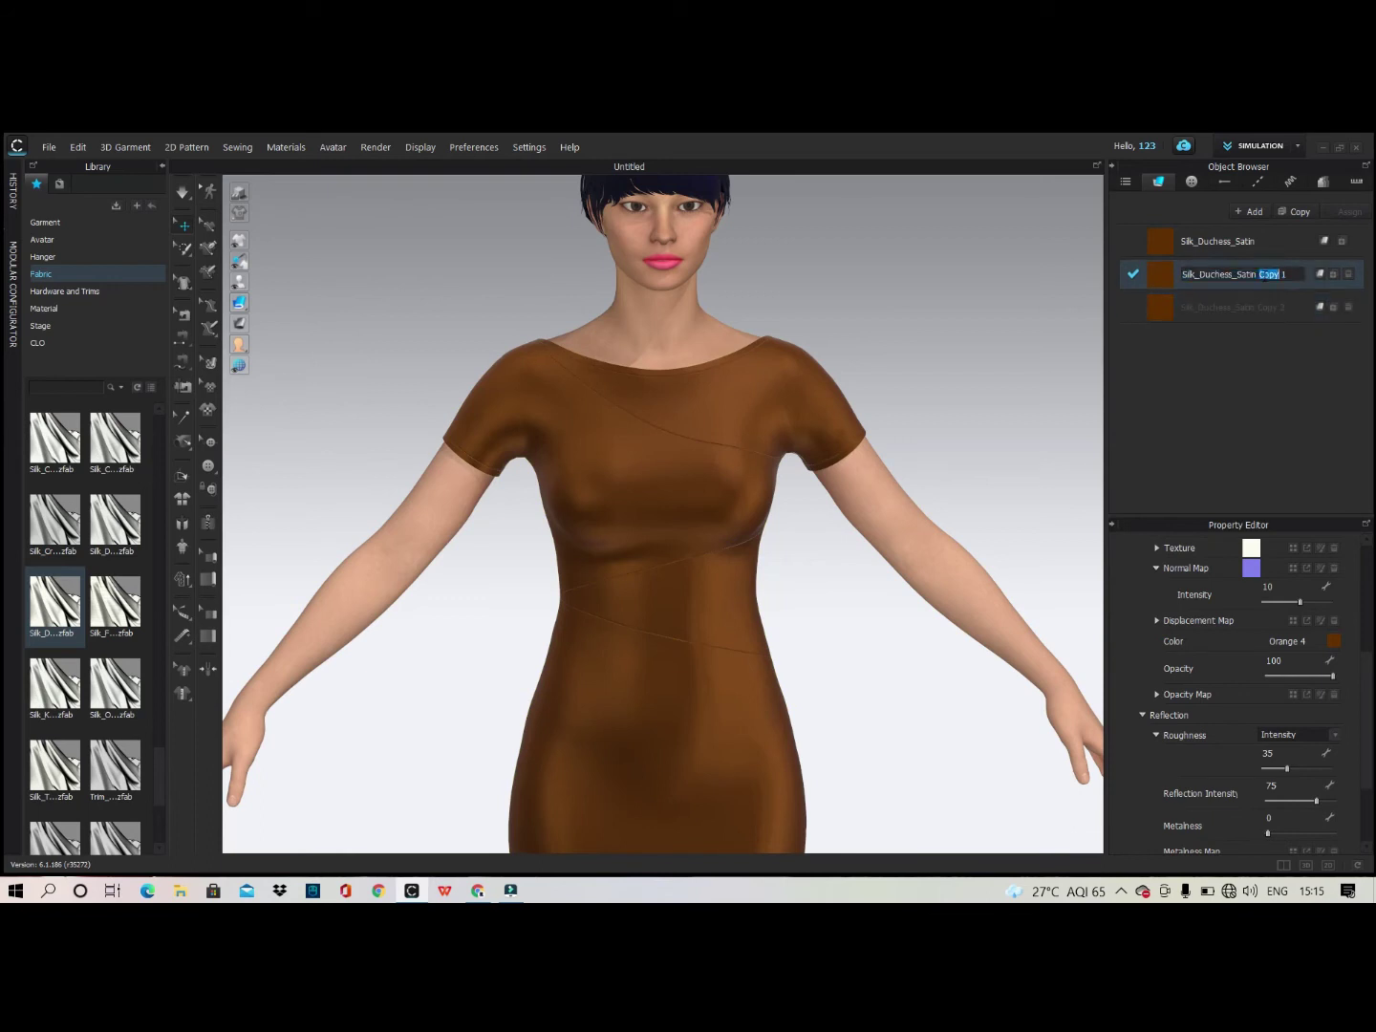
key("ctrl+a")
type("La")
key("Return")
double_click(1259, 311)
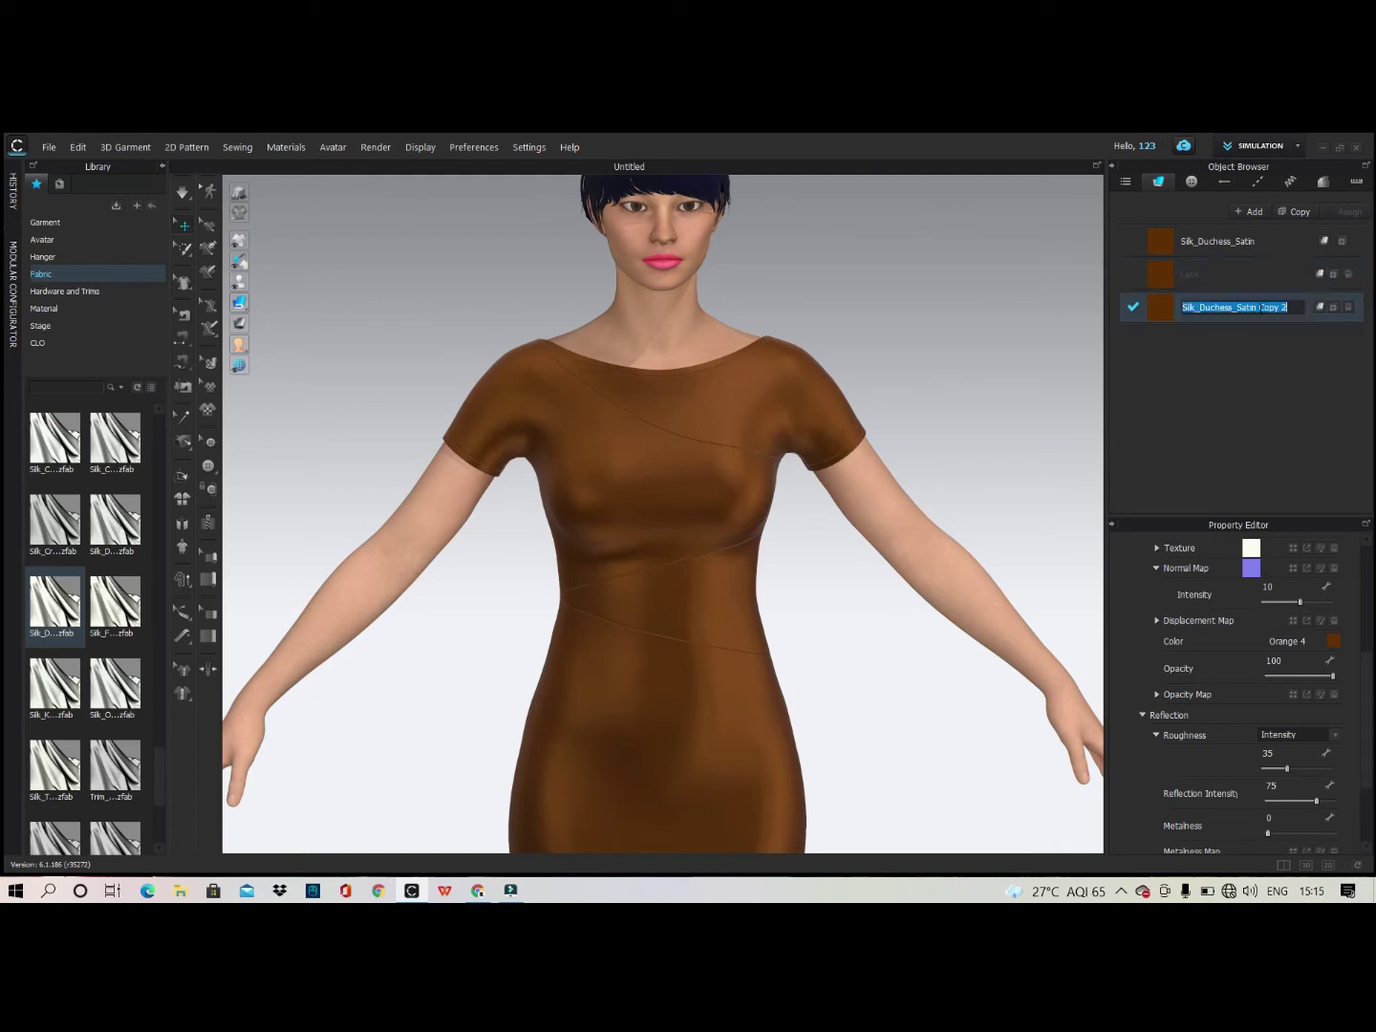
type("Binding")
Load the lace image from the Downloads folder as the Lace fabric's texture.
left_click(1228, 270)
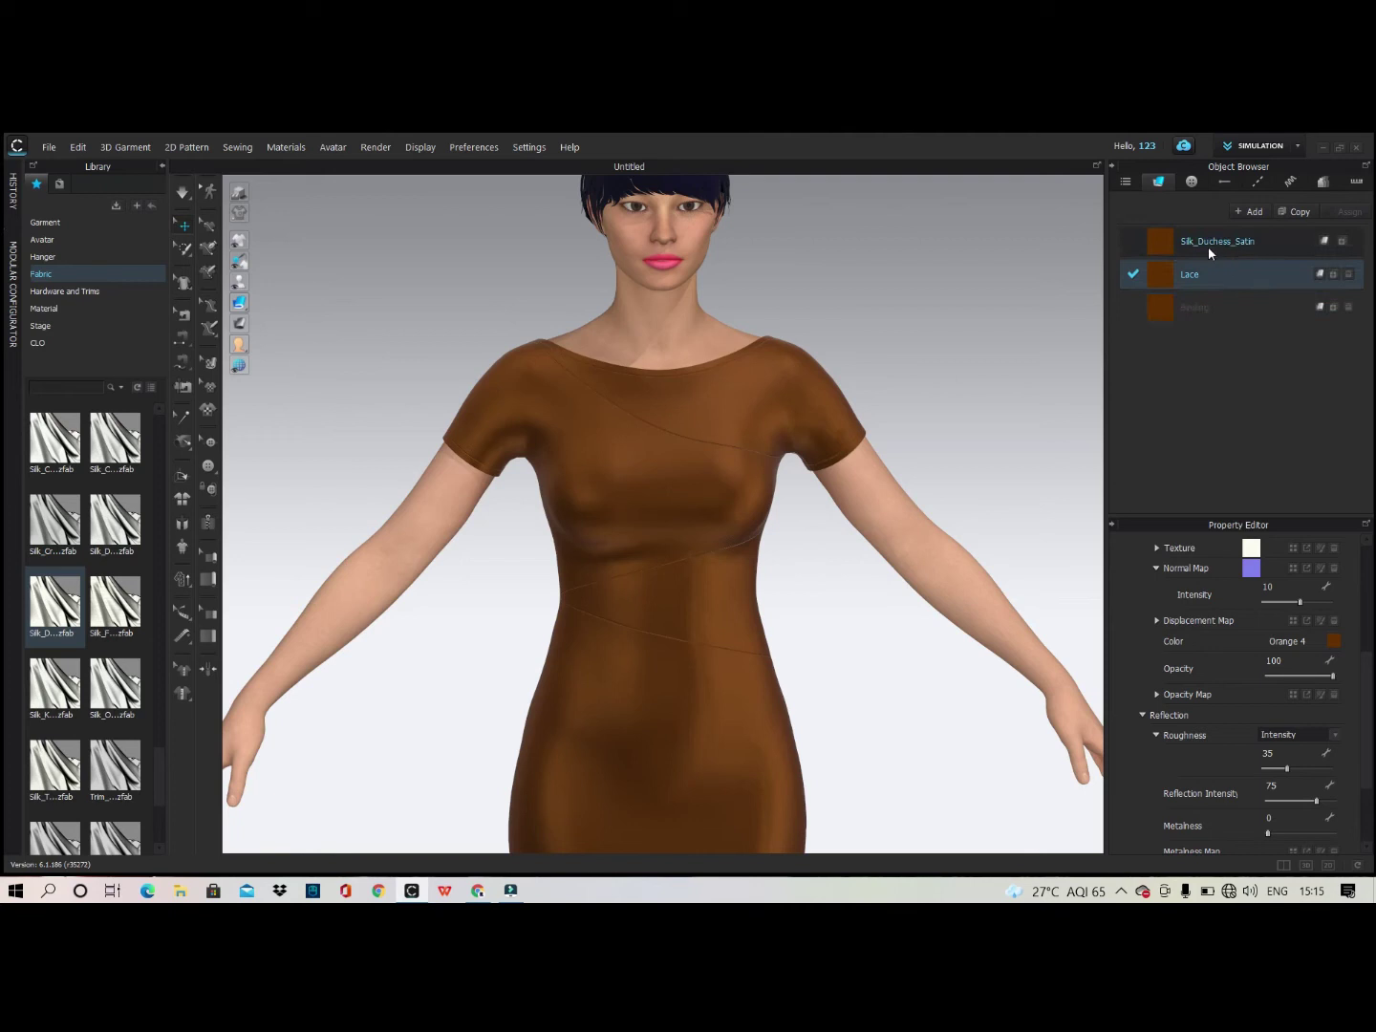
scroll(1226, 600, "up", 1)
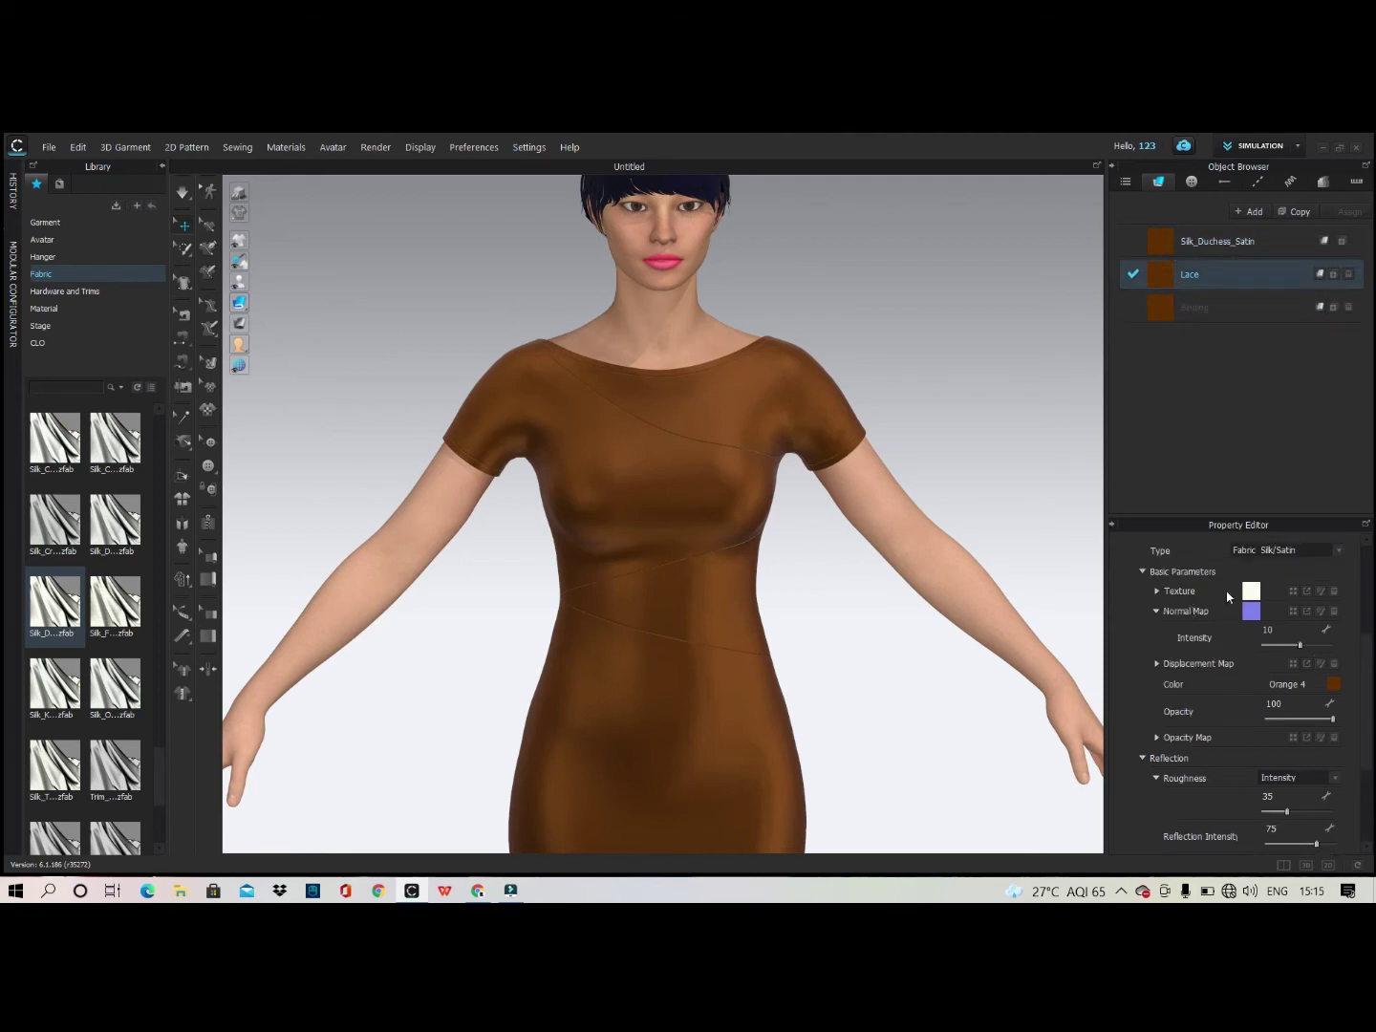
scroll(1227, 596, "up", 3)
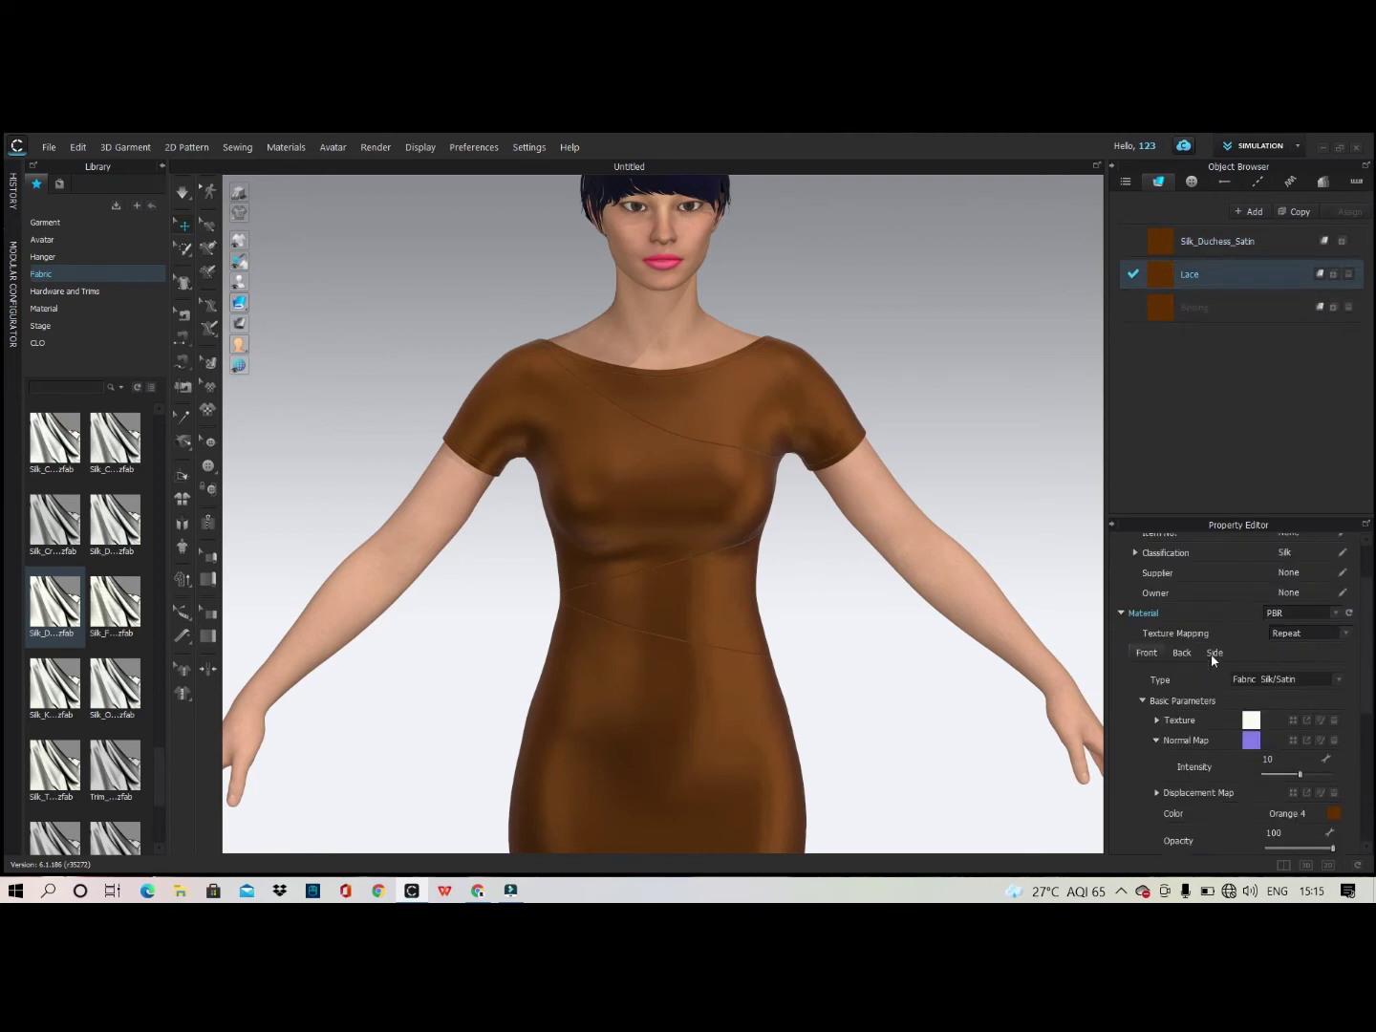
left_click(1292, 722)
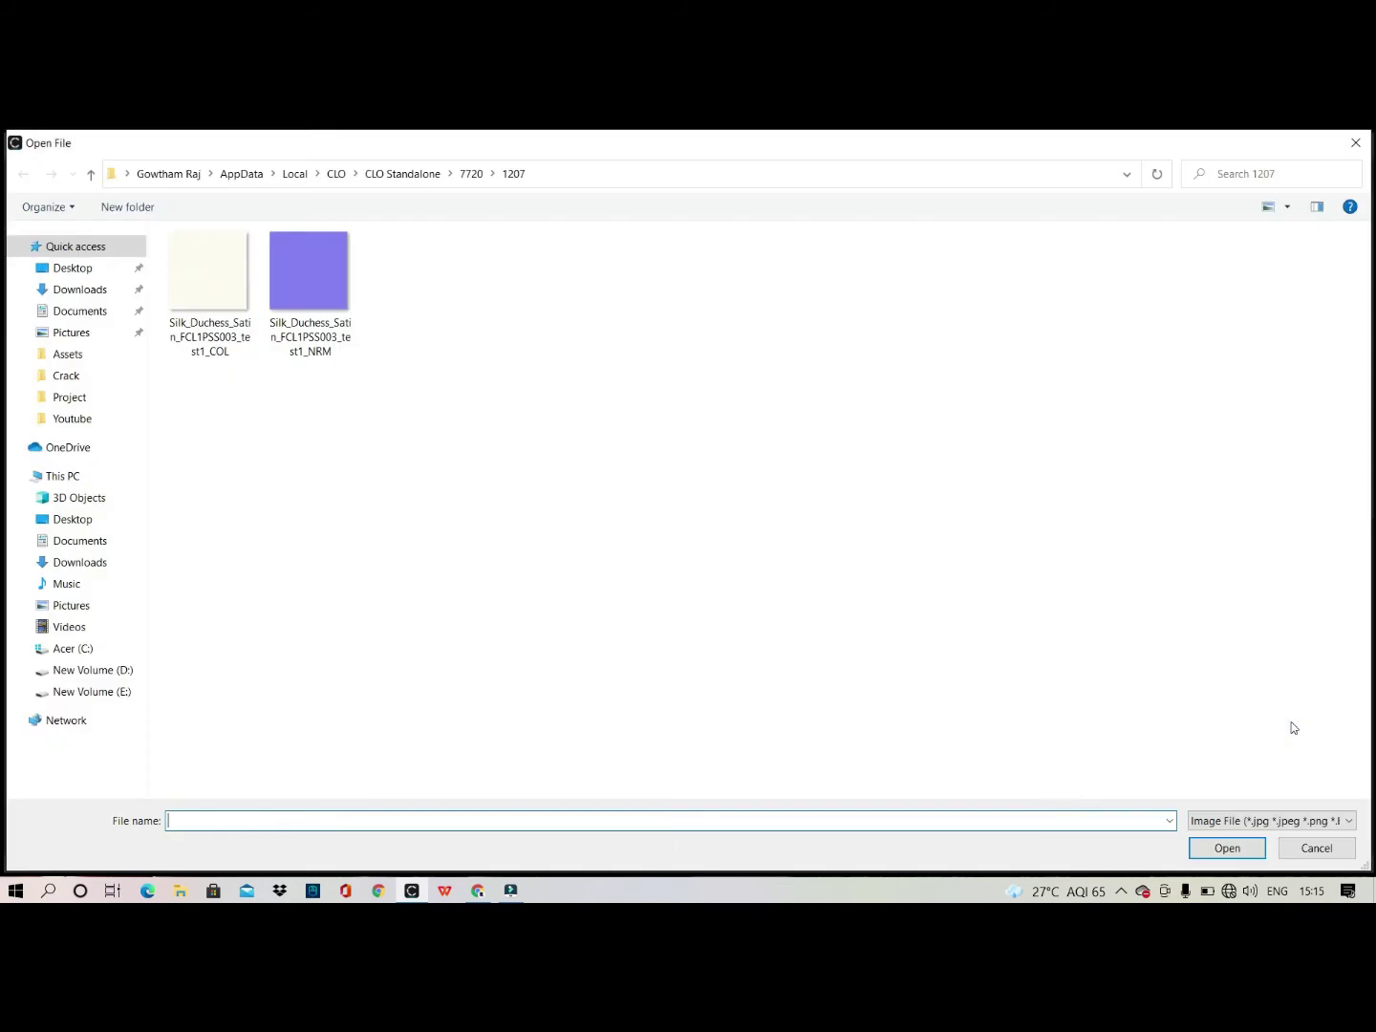
left_click(75, 288)
left_click(213, 291)
double_click(213, 291)
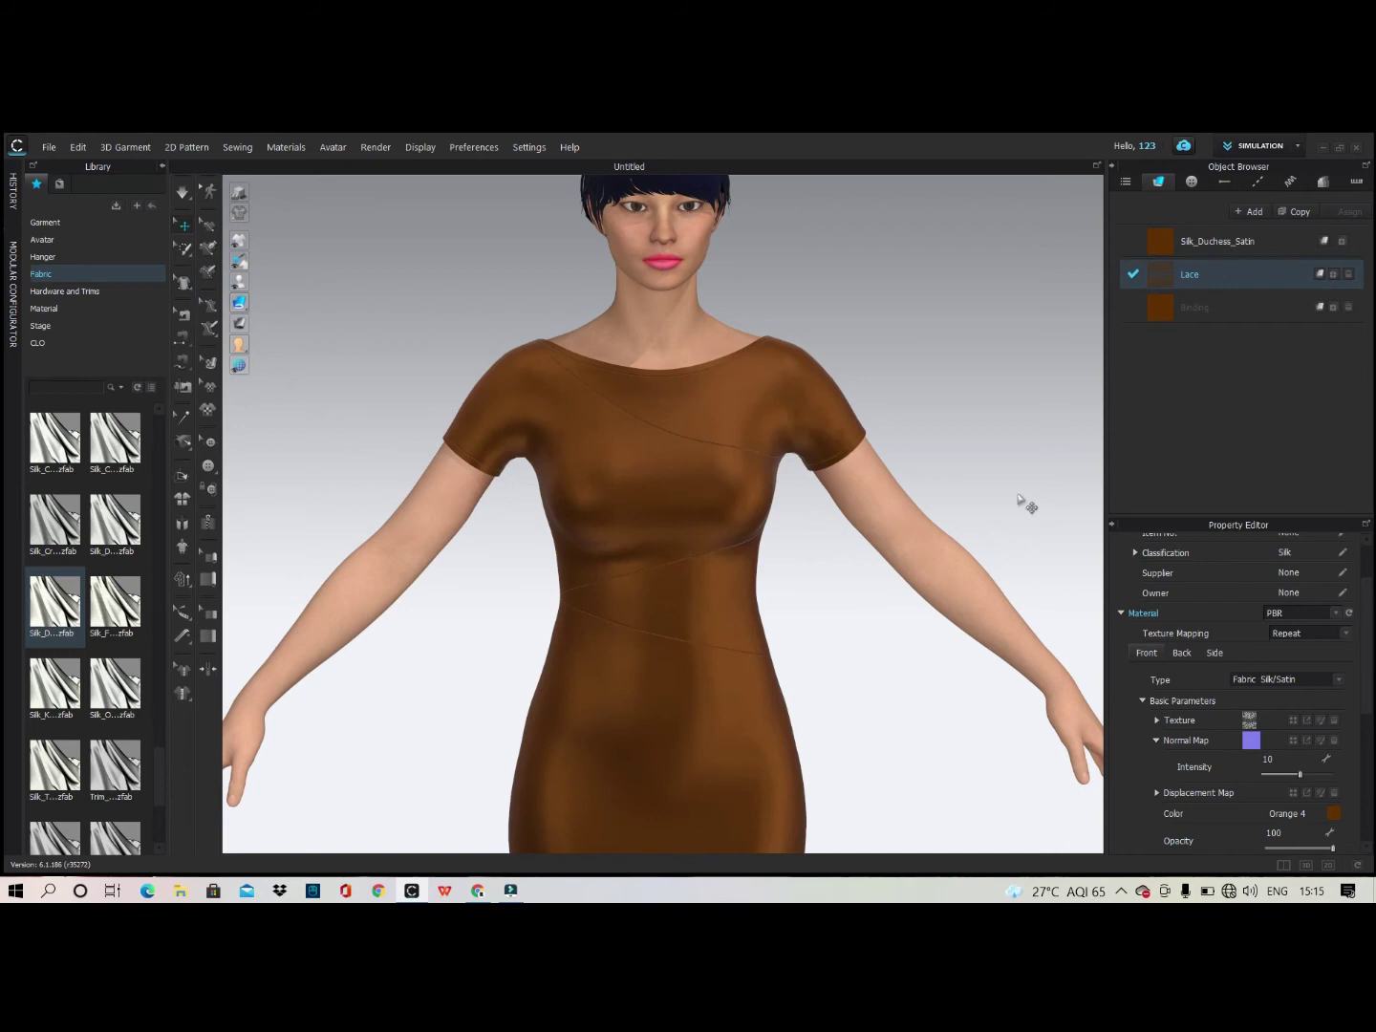
Darken the Binding fabric's colour to deep brown 3C1D00.
left_click(1209, 315)
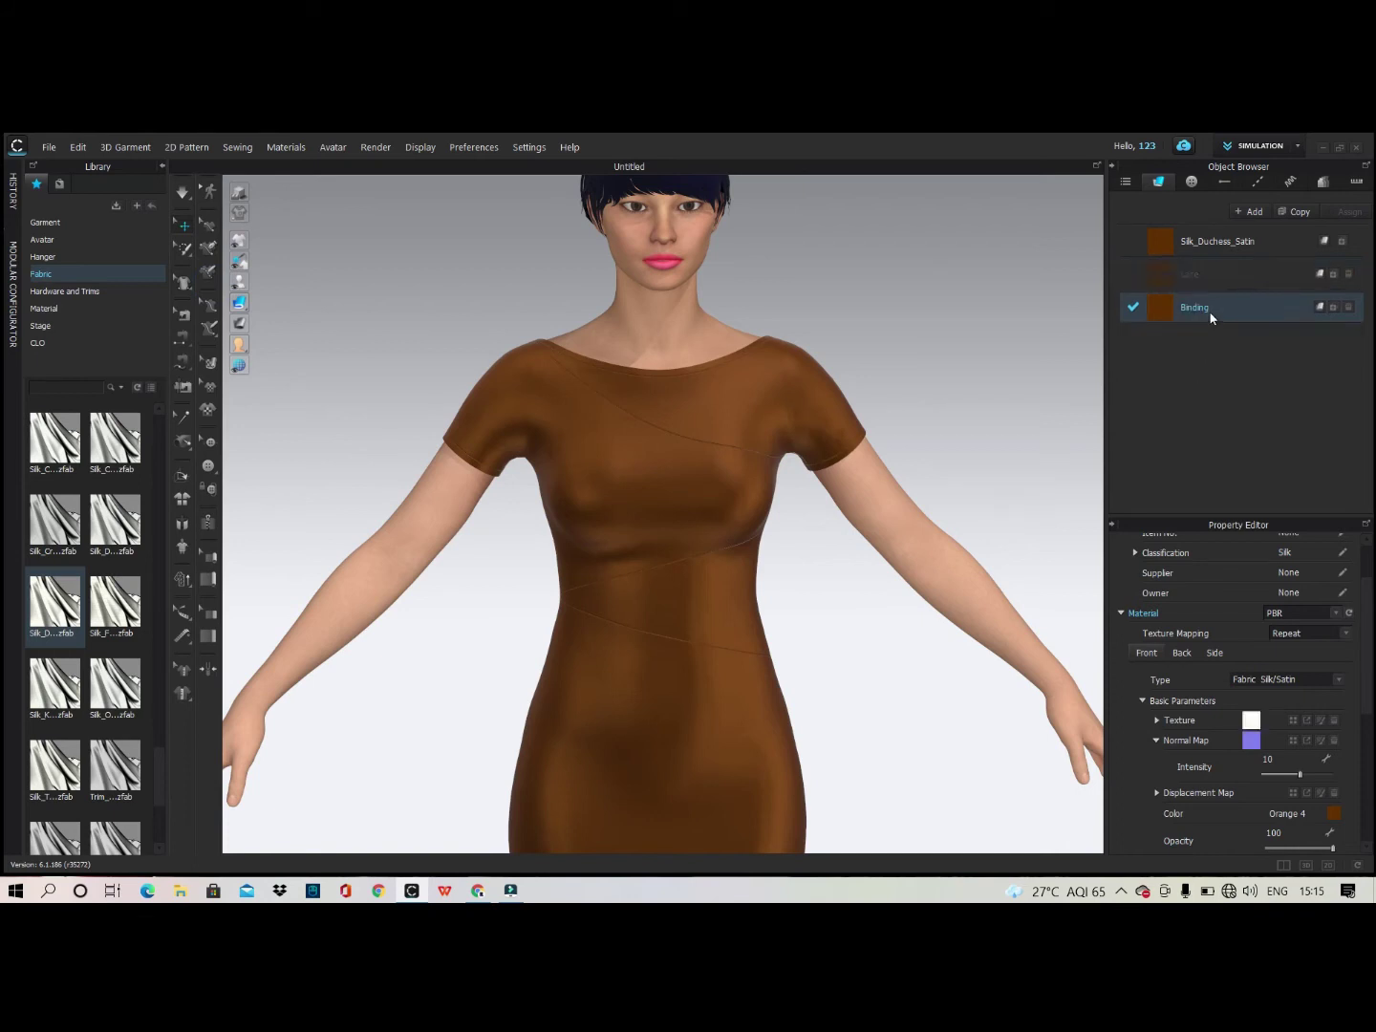
left_click(1334, 813)
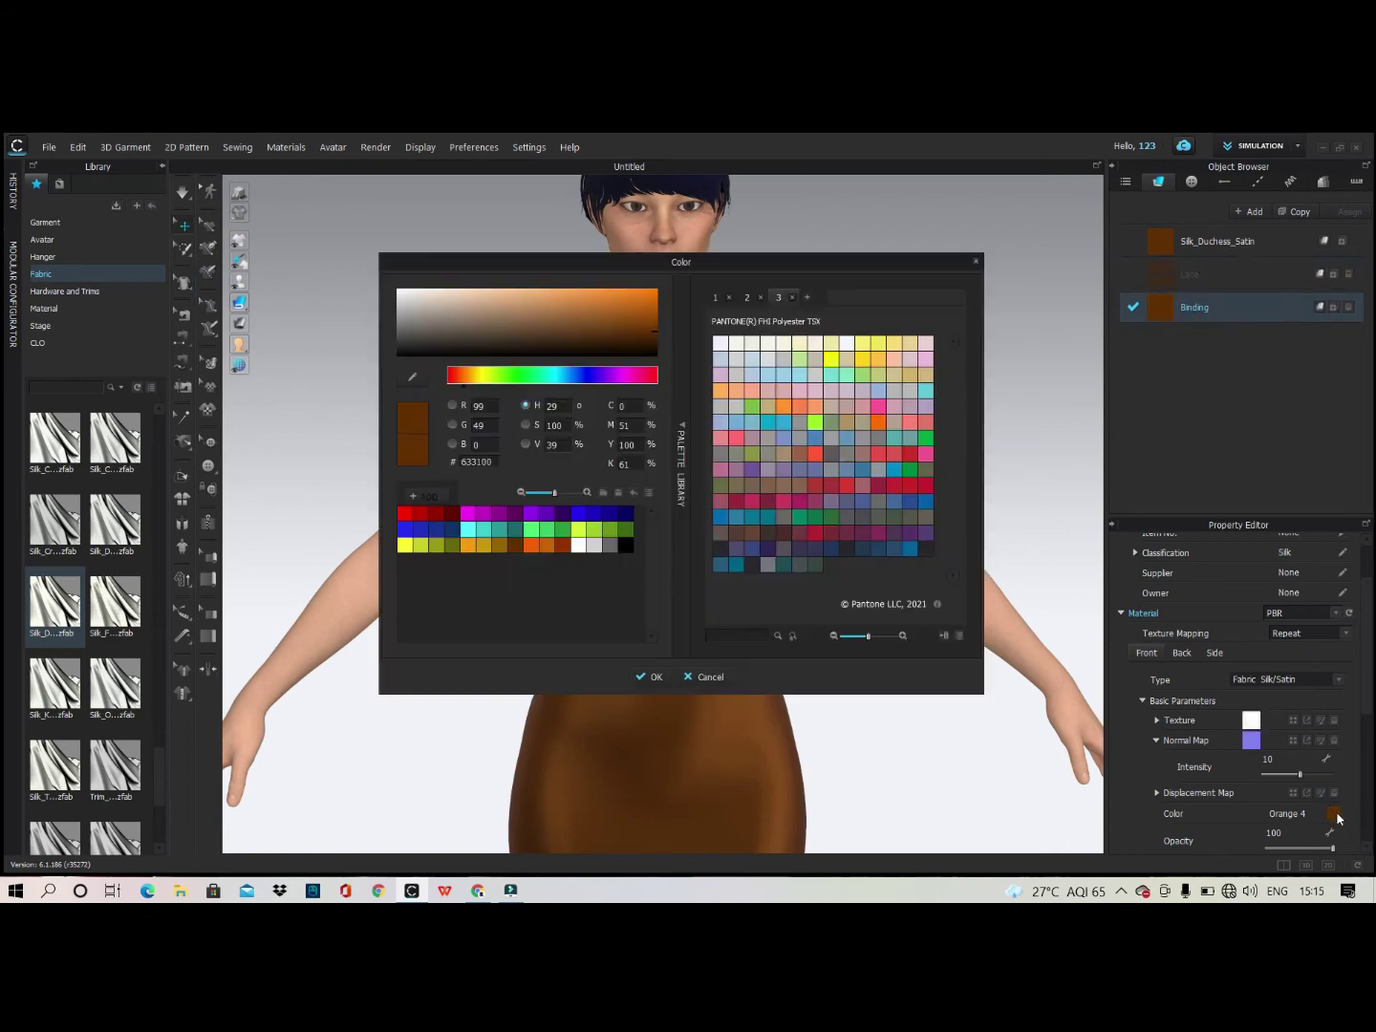
left_click_drag(654, 340, 664, 340)
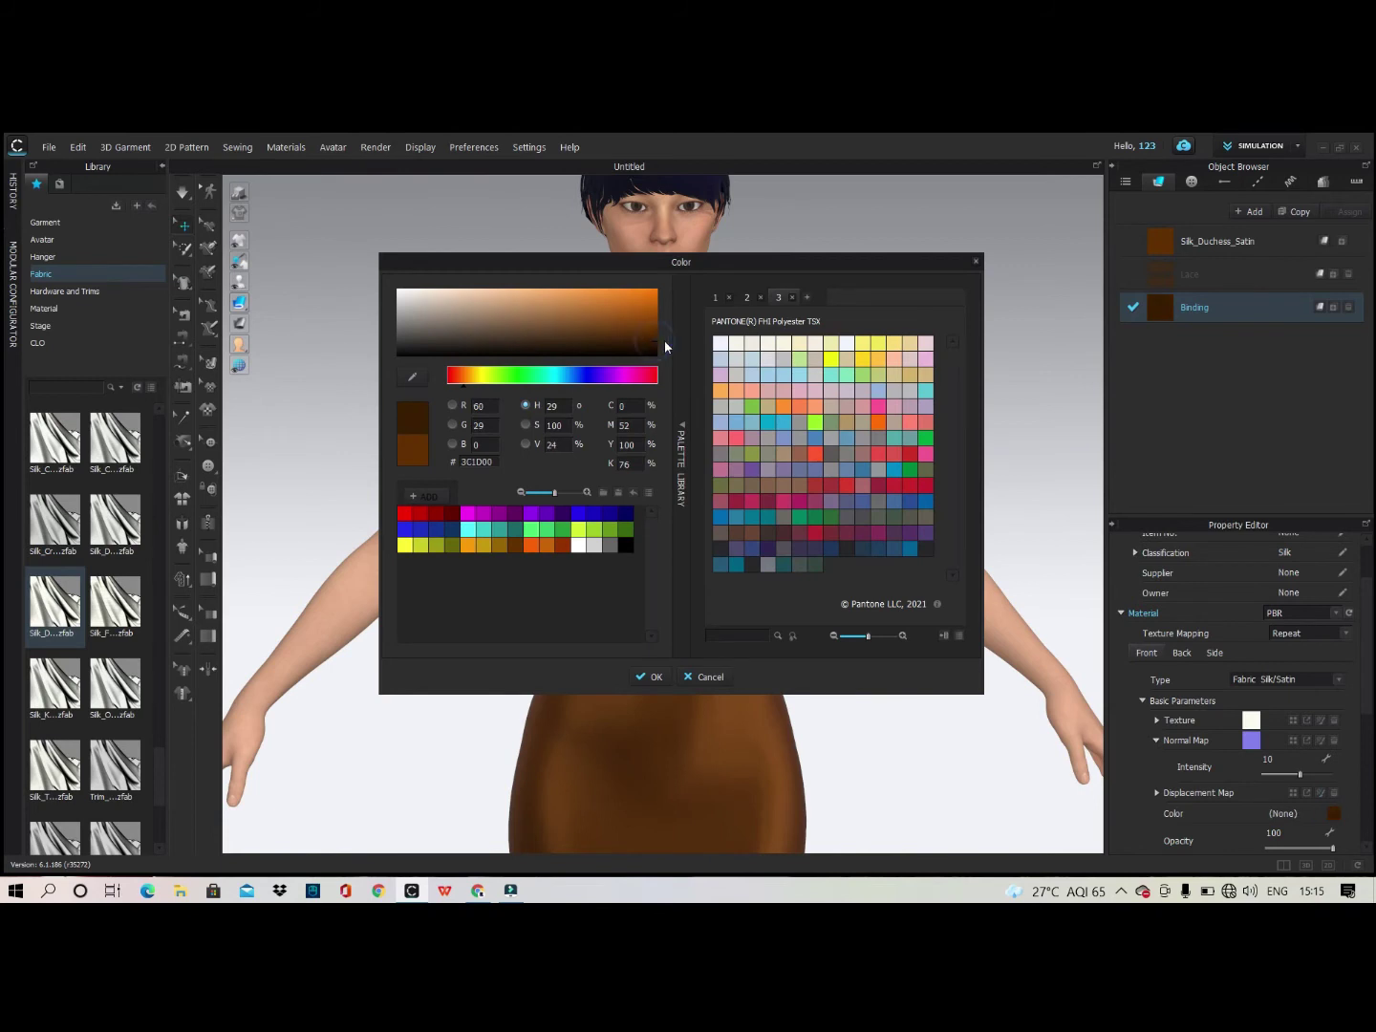
left_click(656, 677)
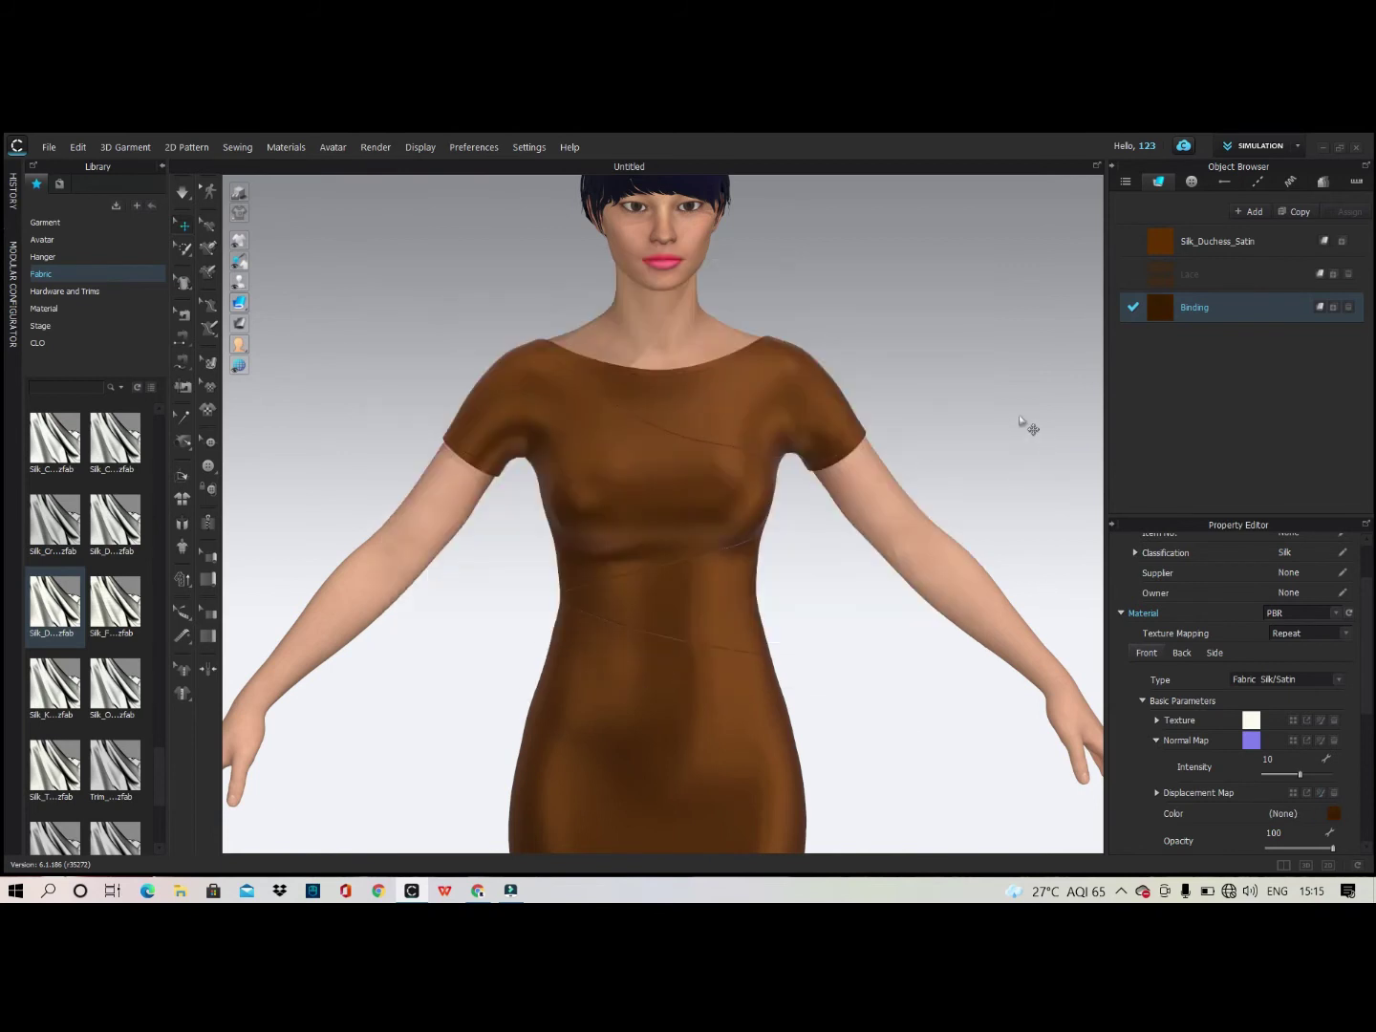
left_click(913, 437)
Assign the Lace fabric to the upper front panel, the triangular waist panel and the upper back panel.
left_click(819, 395)
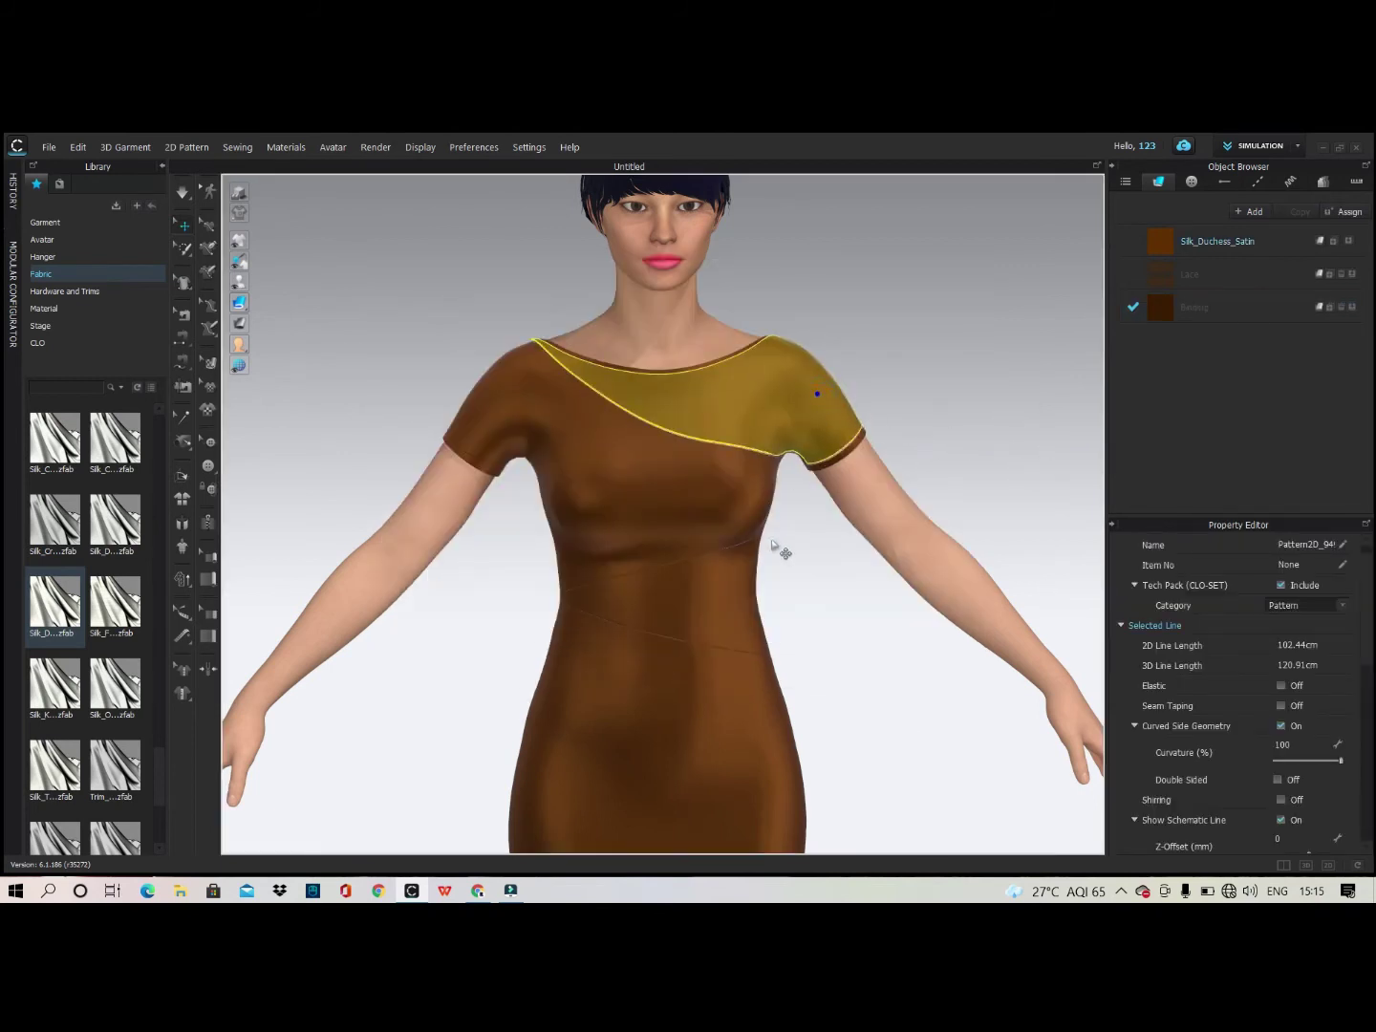
left_click(727, 580, "shift")
right_click_drag(903, 614, 703, 523)
left_click(825, 610, "shift")
scroll(750, 516, "down", 4)
scroll(765, 384, "up", 3)
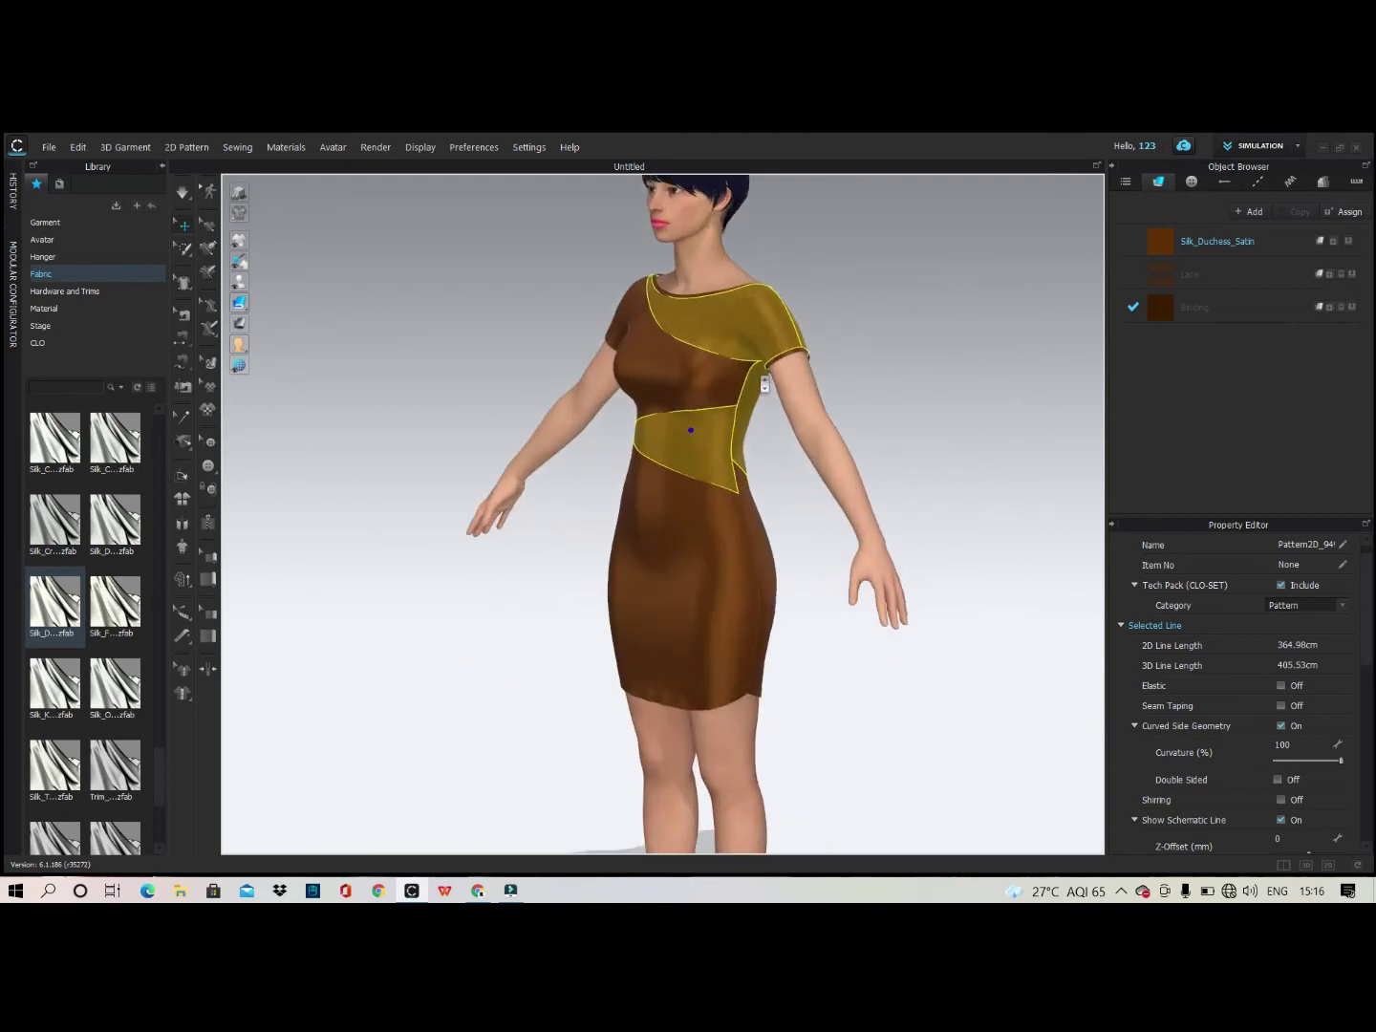
scroll(764, 385, "up", 1)
scroll(1204, 715, "down", 10)
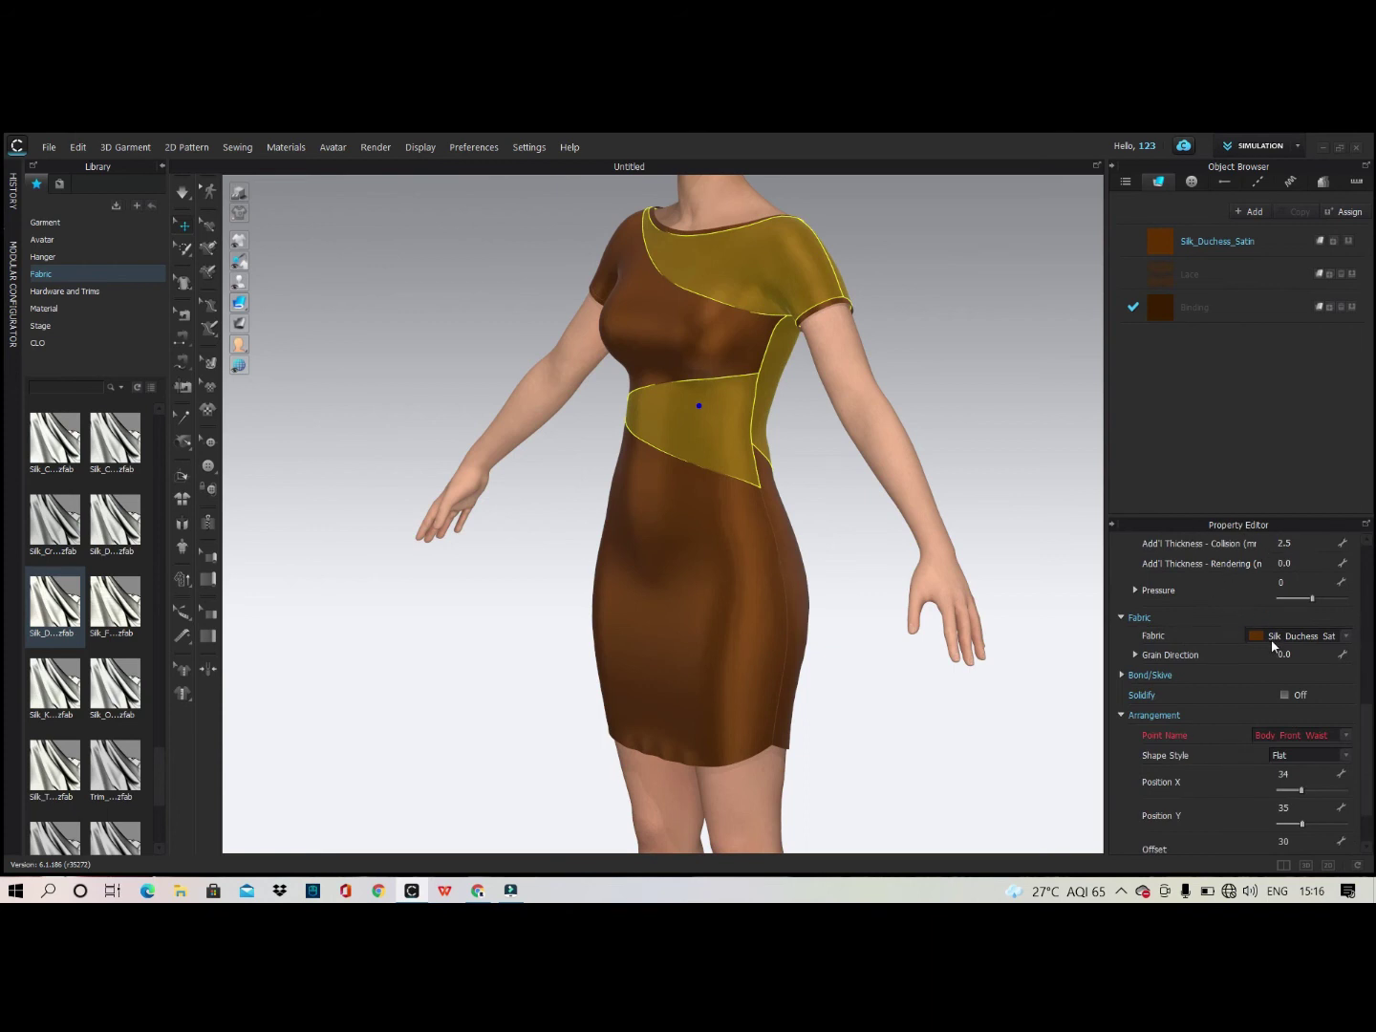
left_click(1298, 637)
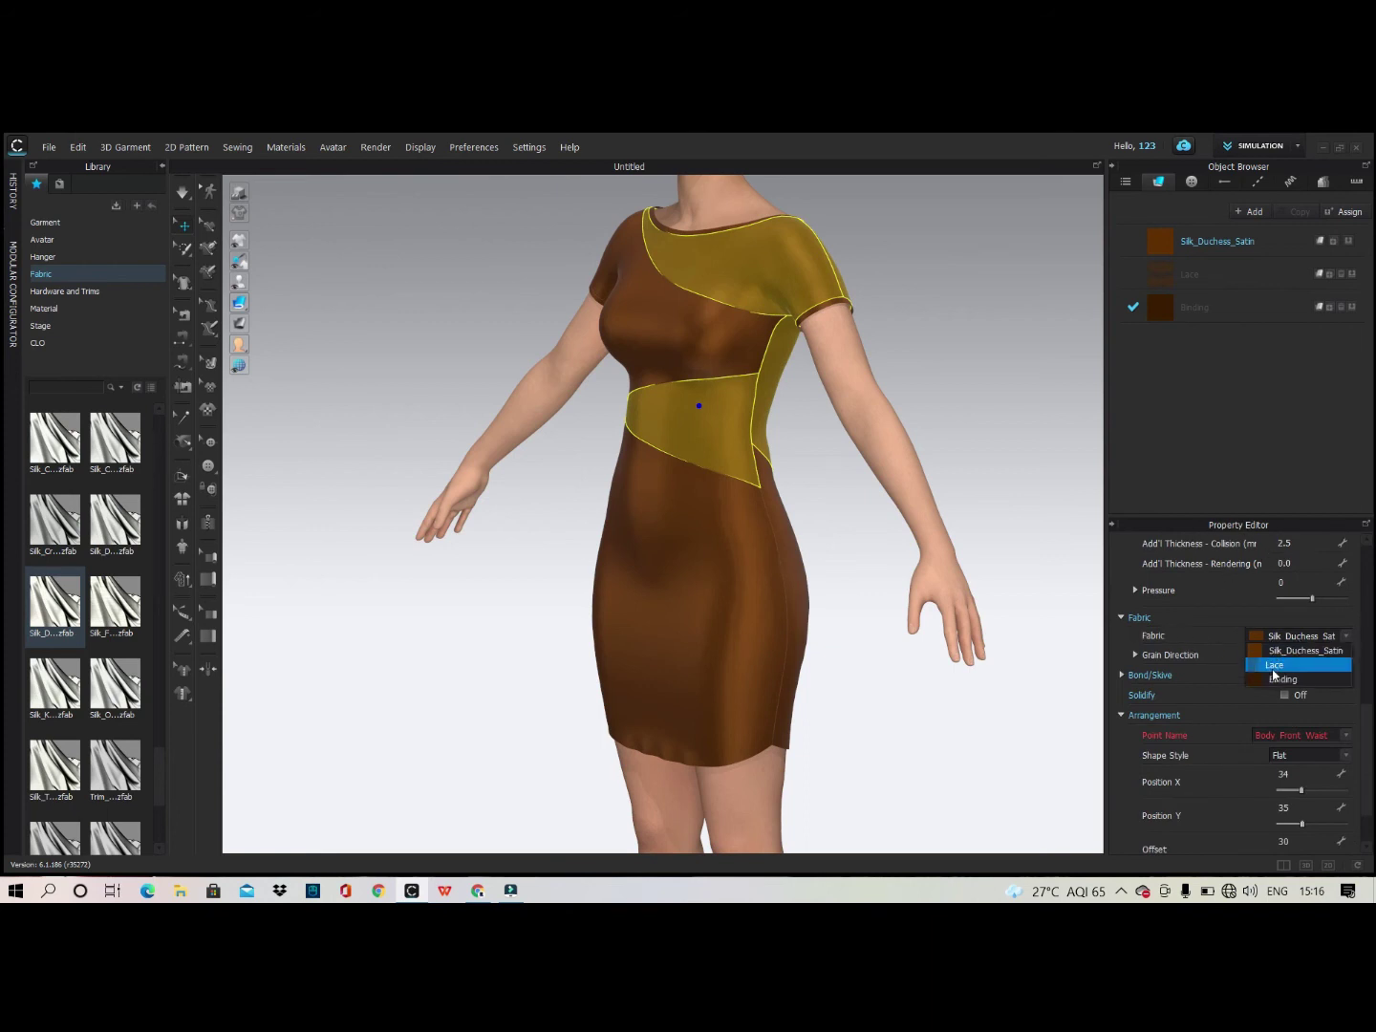
left_click(1270, 676)
left_click(985, 418)
Examine the lace panels on the avatar from the front and side, close to the waist and shoulder.
middle_click_drag(825, 328, 792, 502)
right_click_drag(792, 502, 755, 491)
scroll(755, 491, "up", 6)
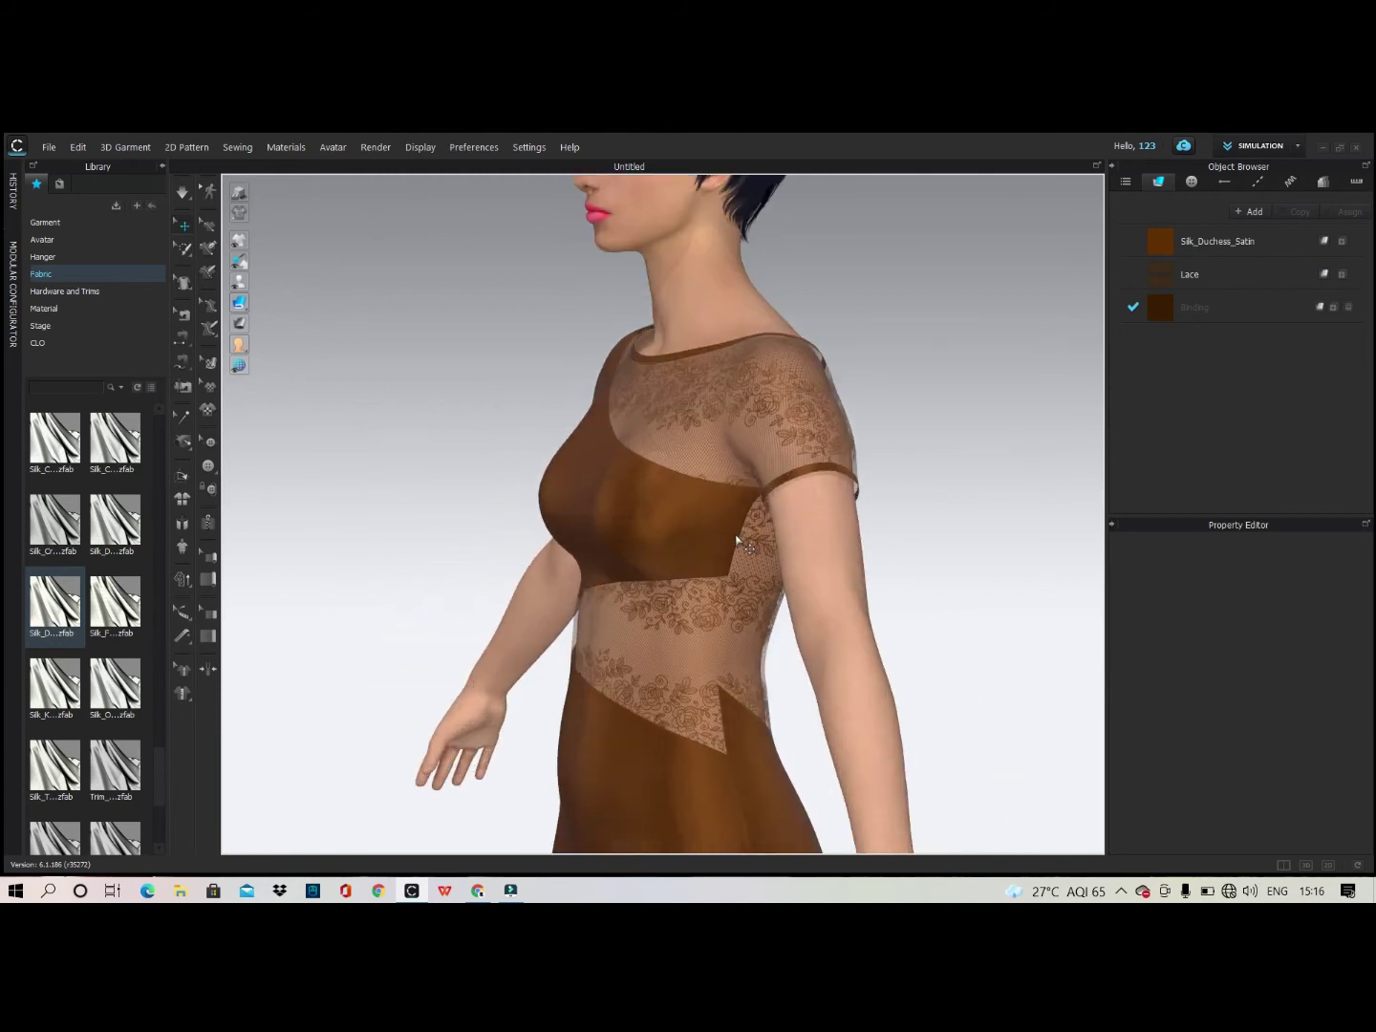
scroll(683, 452, "up", 2)
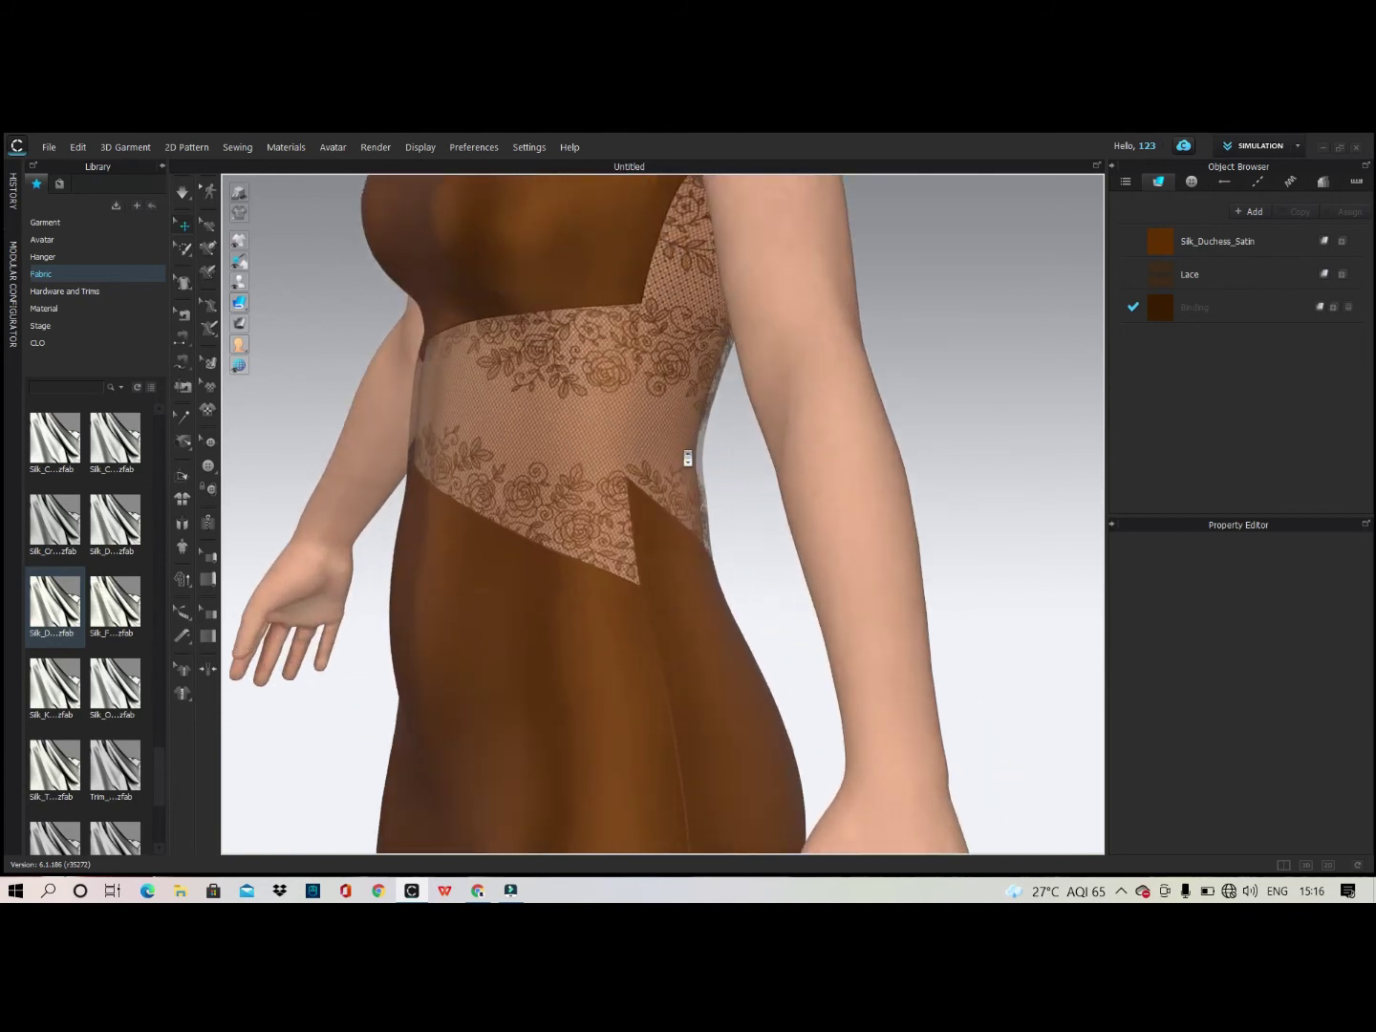
right_click_drag(679, 452, 703, 491)
left_click(666, 520)
left_click(755, 578)
scroll(779, 577, "down", 5)
right_click_drag(679, 499, 745, 505)
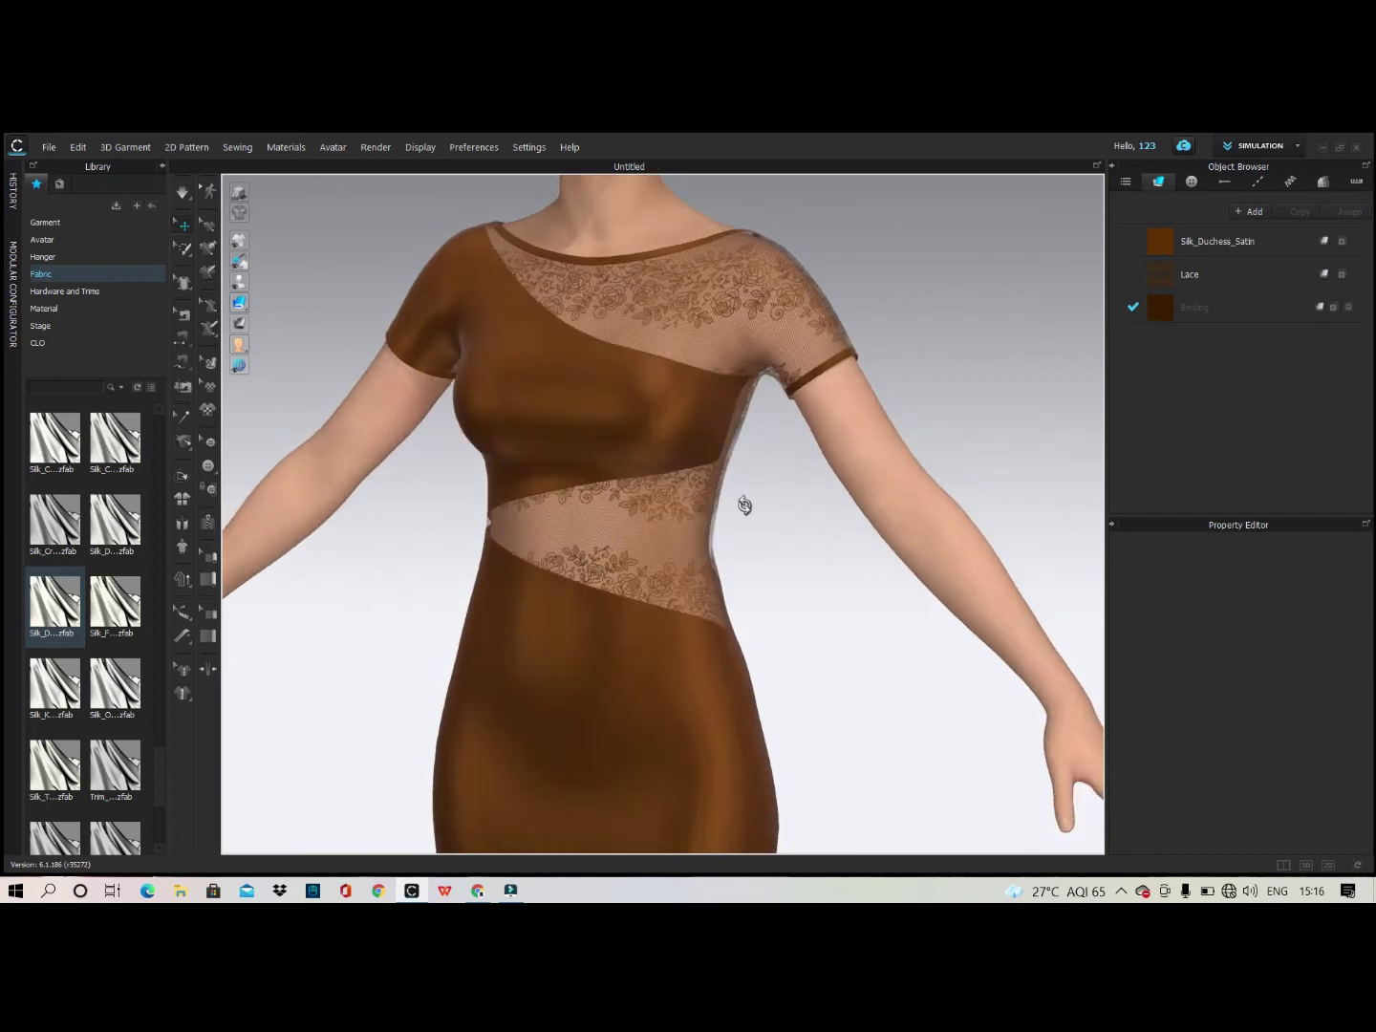
right_click_drag(276, 570, 871, 635)
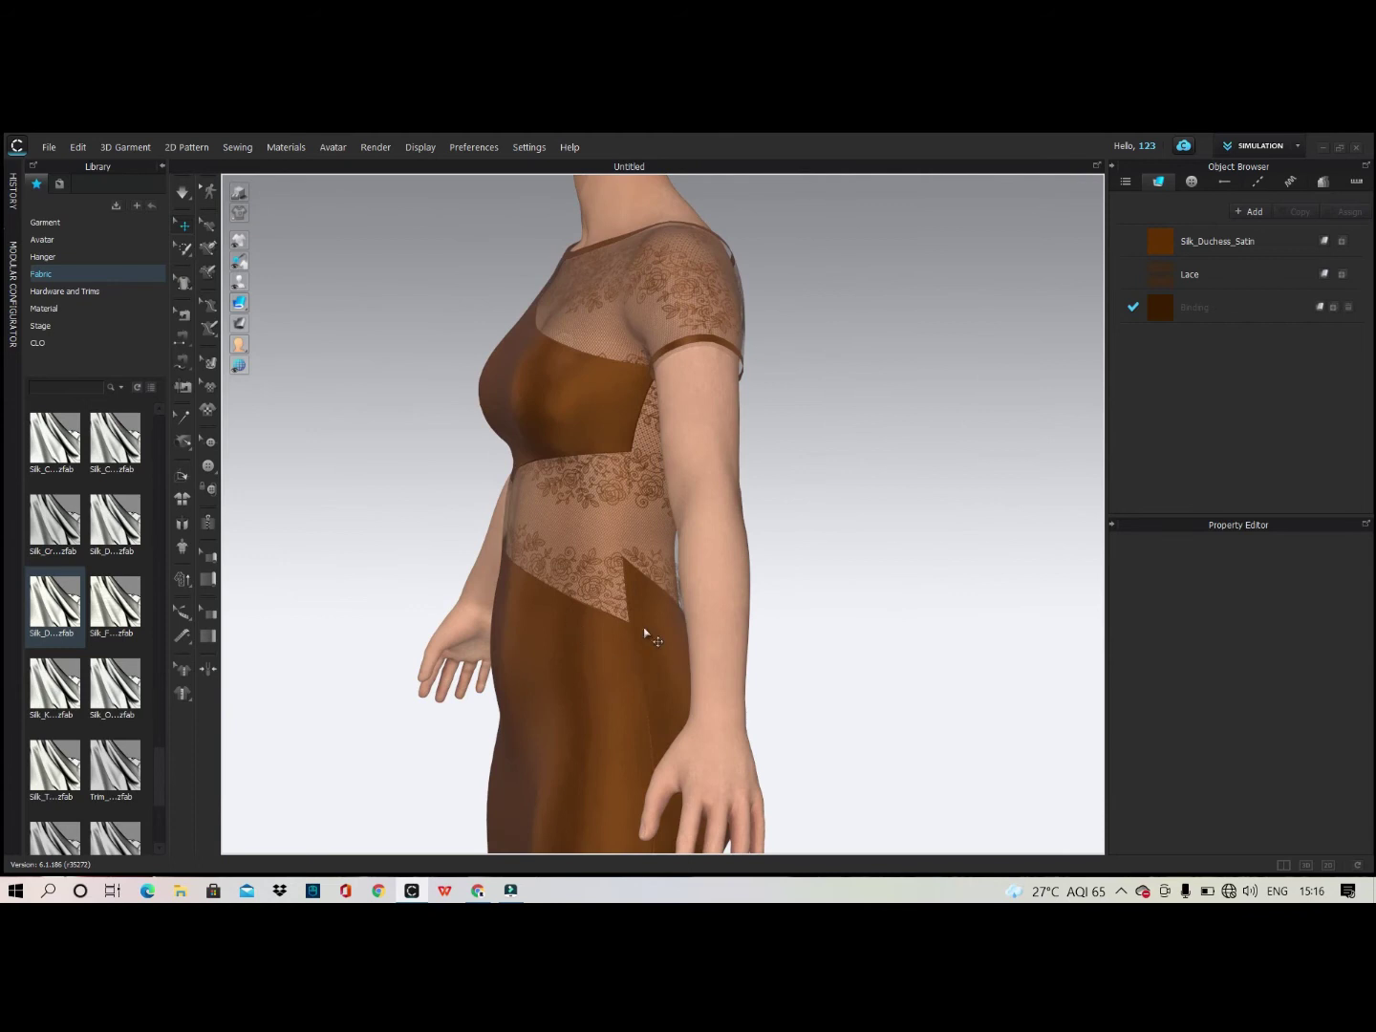
scroll(702, 621, "up", 4)
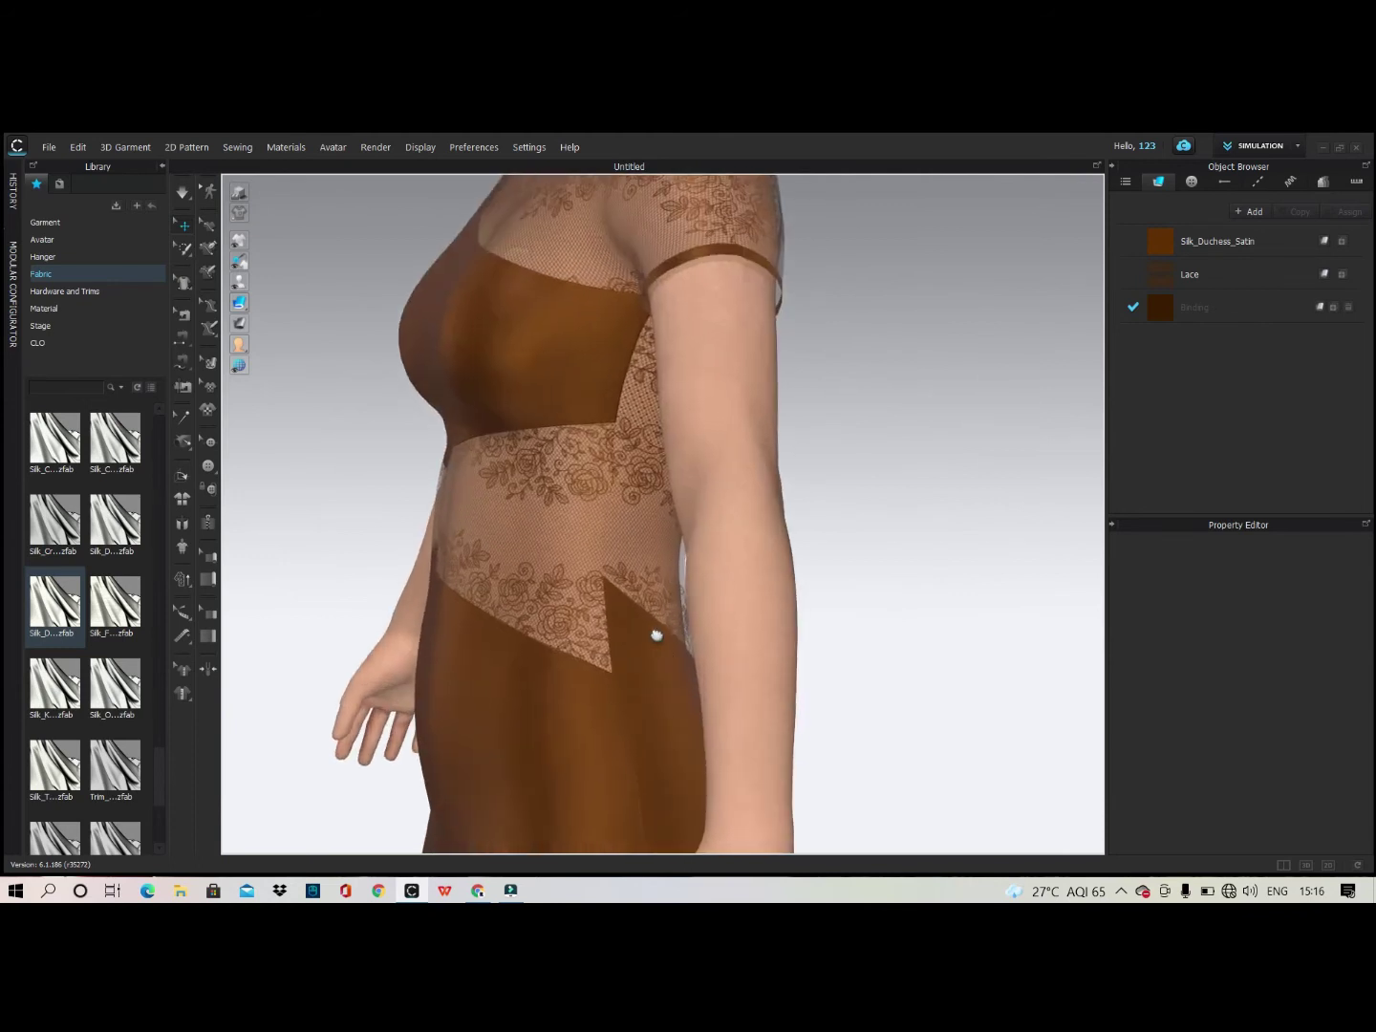
right_click_drag(697, 629, 727, 628)
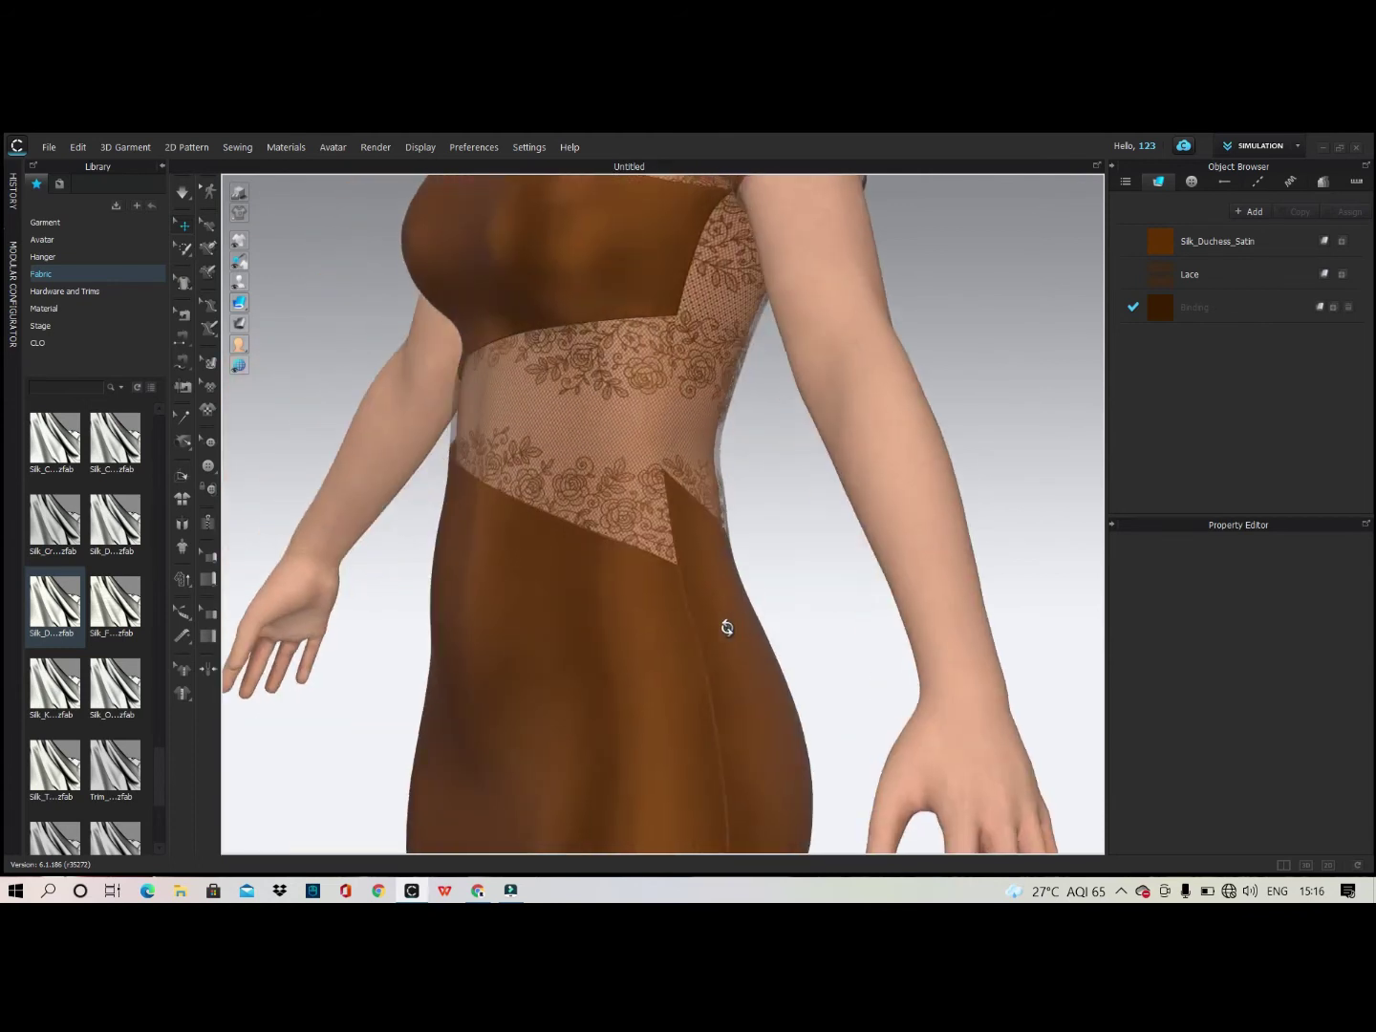
right_click_drag(636, 580, 690, 574)
middle_click_drag(703, 485, 685, 733)
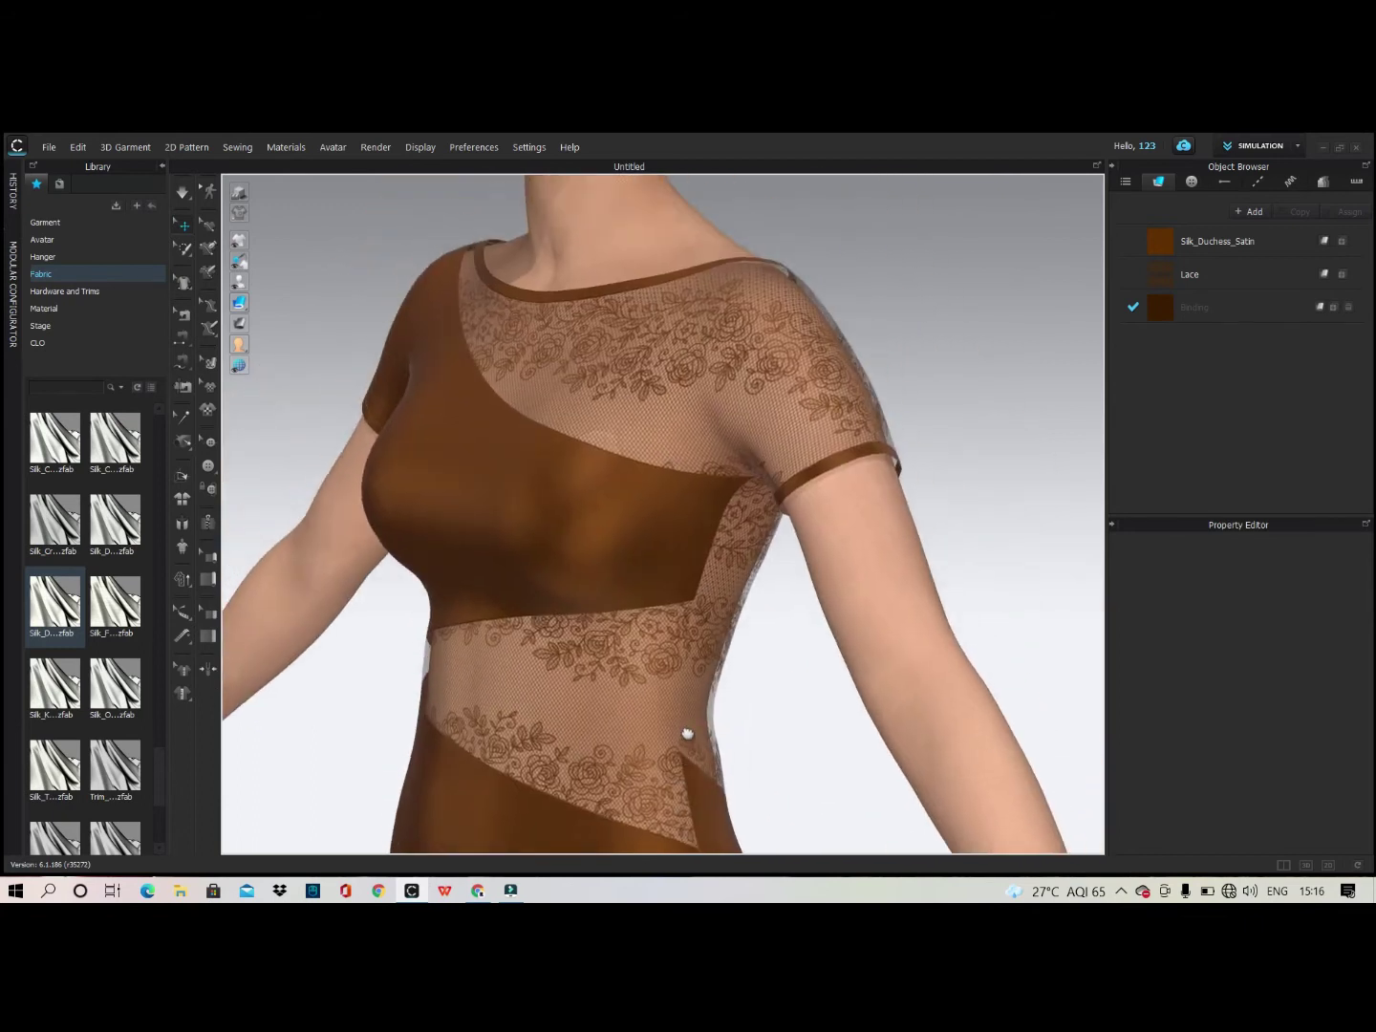
right_click_drag(721, 375, 830, 382)
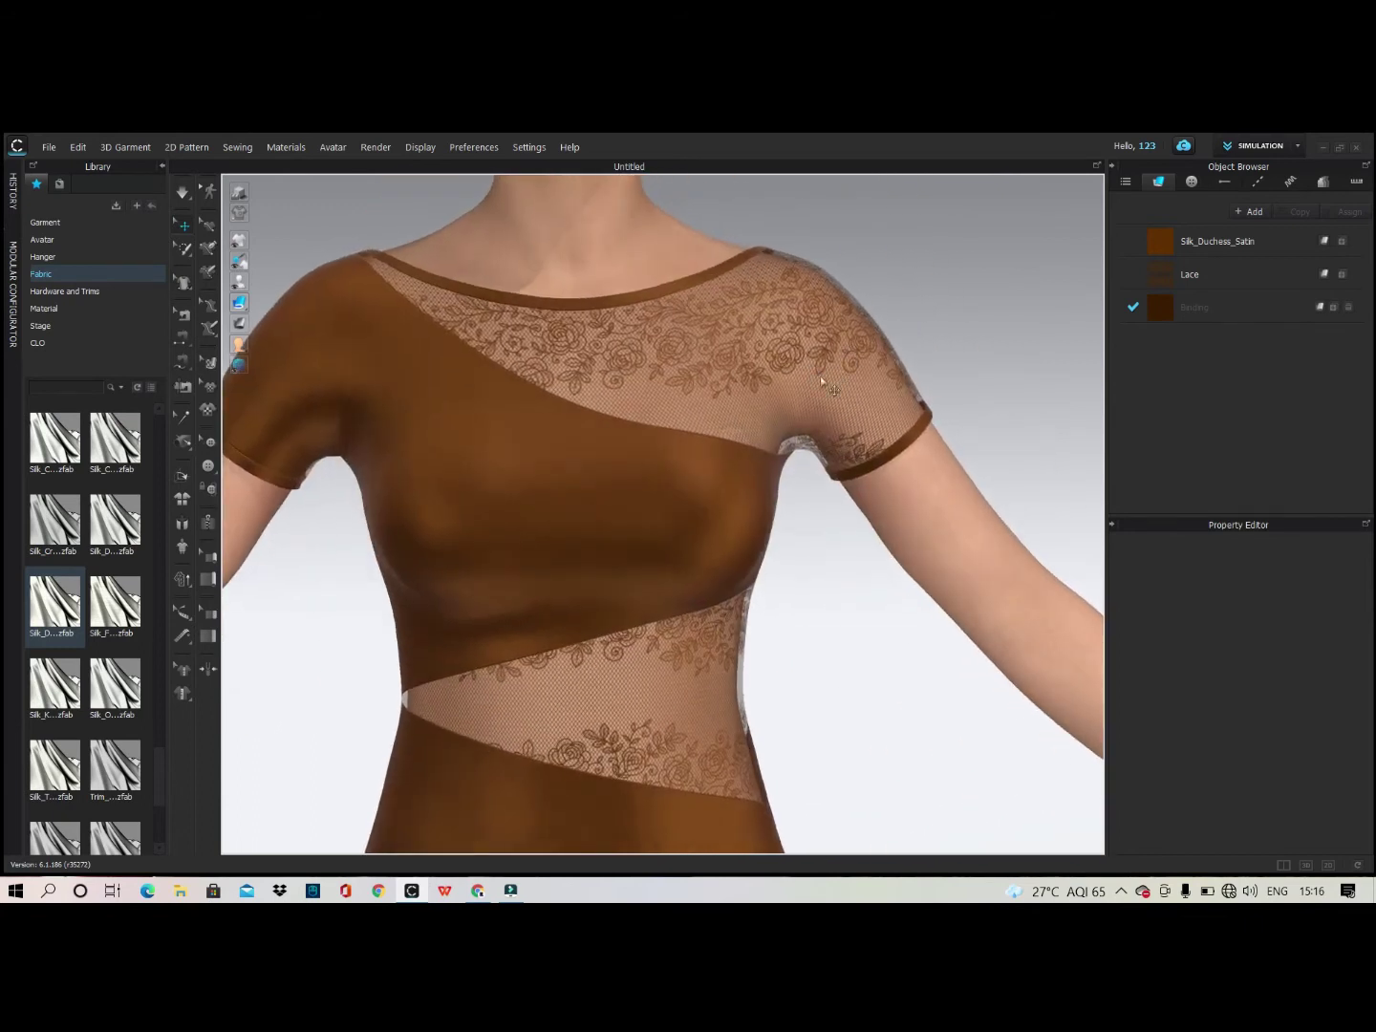
Adjust the lace texture's placement on the upper front and waist panels with the Edit Texture tool.
left_click(206, 362)
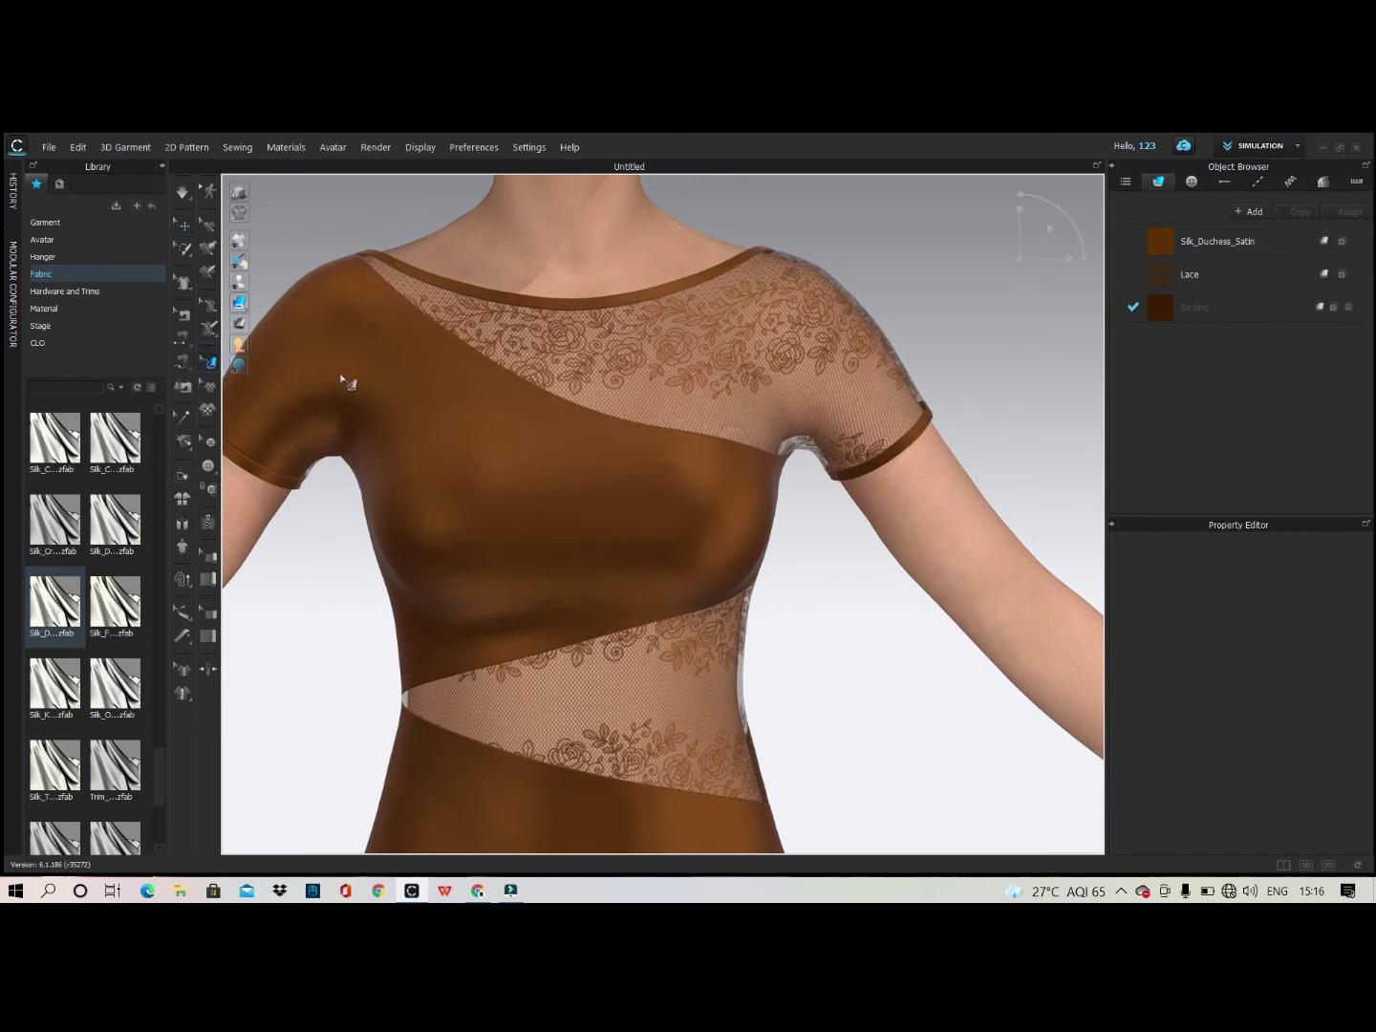
left_click(744, 346)
left_click_drag(771, 330, 819, 356)
right_click_drag(934, 460, 811, 513)
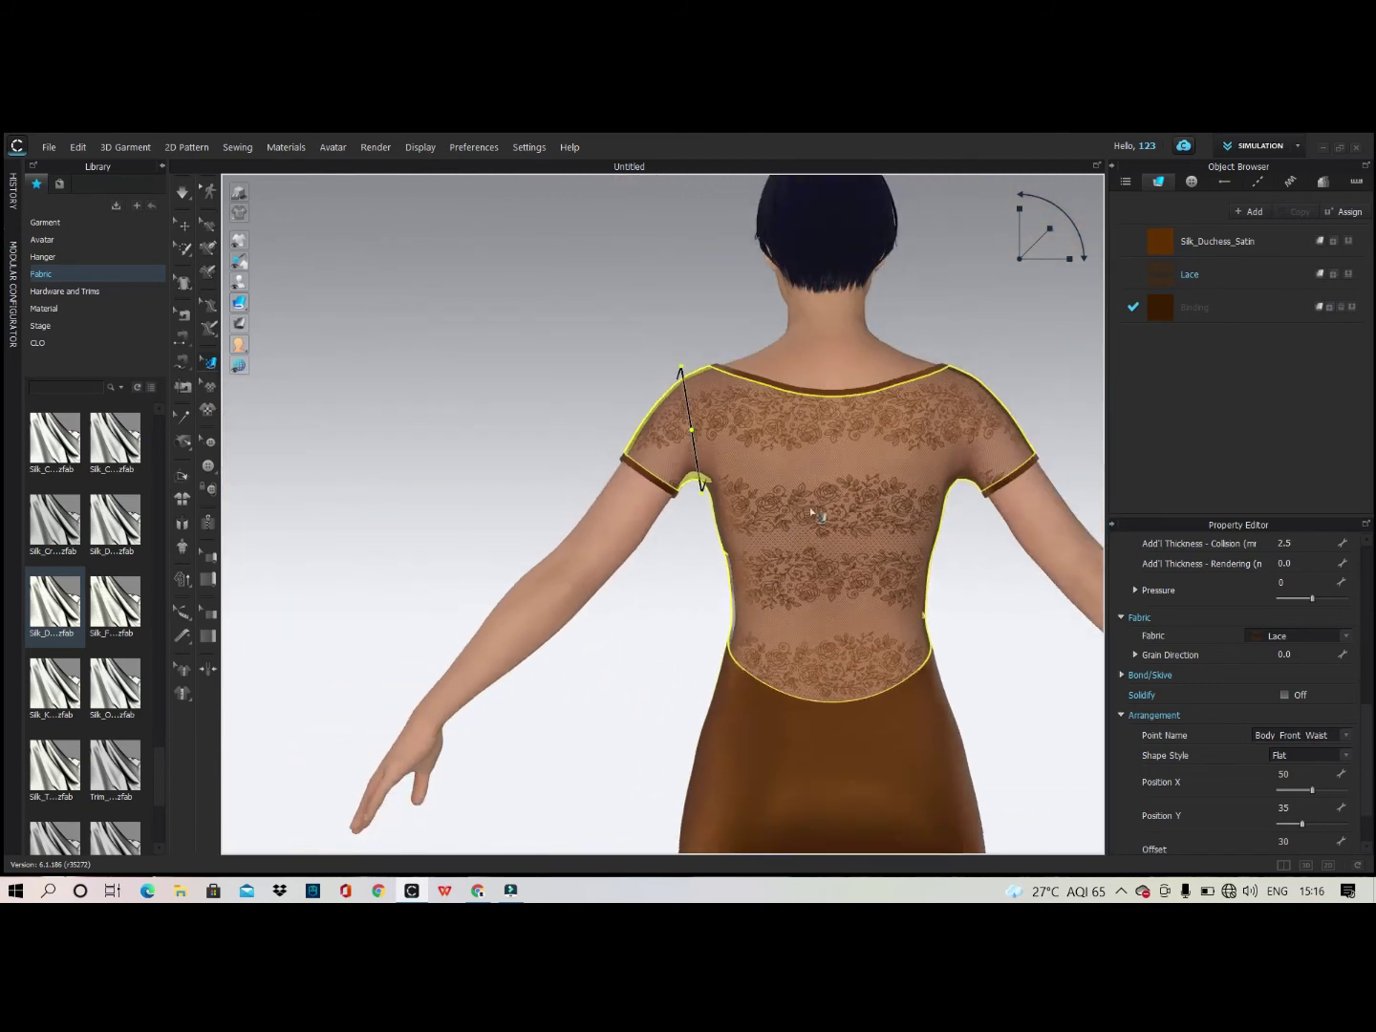
right_click_drag(642, 623, 989, 673)
left_click(647, 613)
left_click_drag(657, 595, 660, 571)
left_click(807, 610)
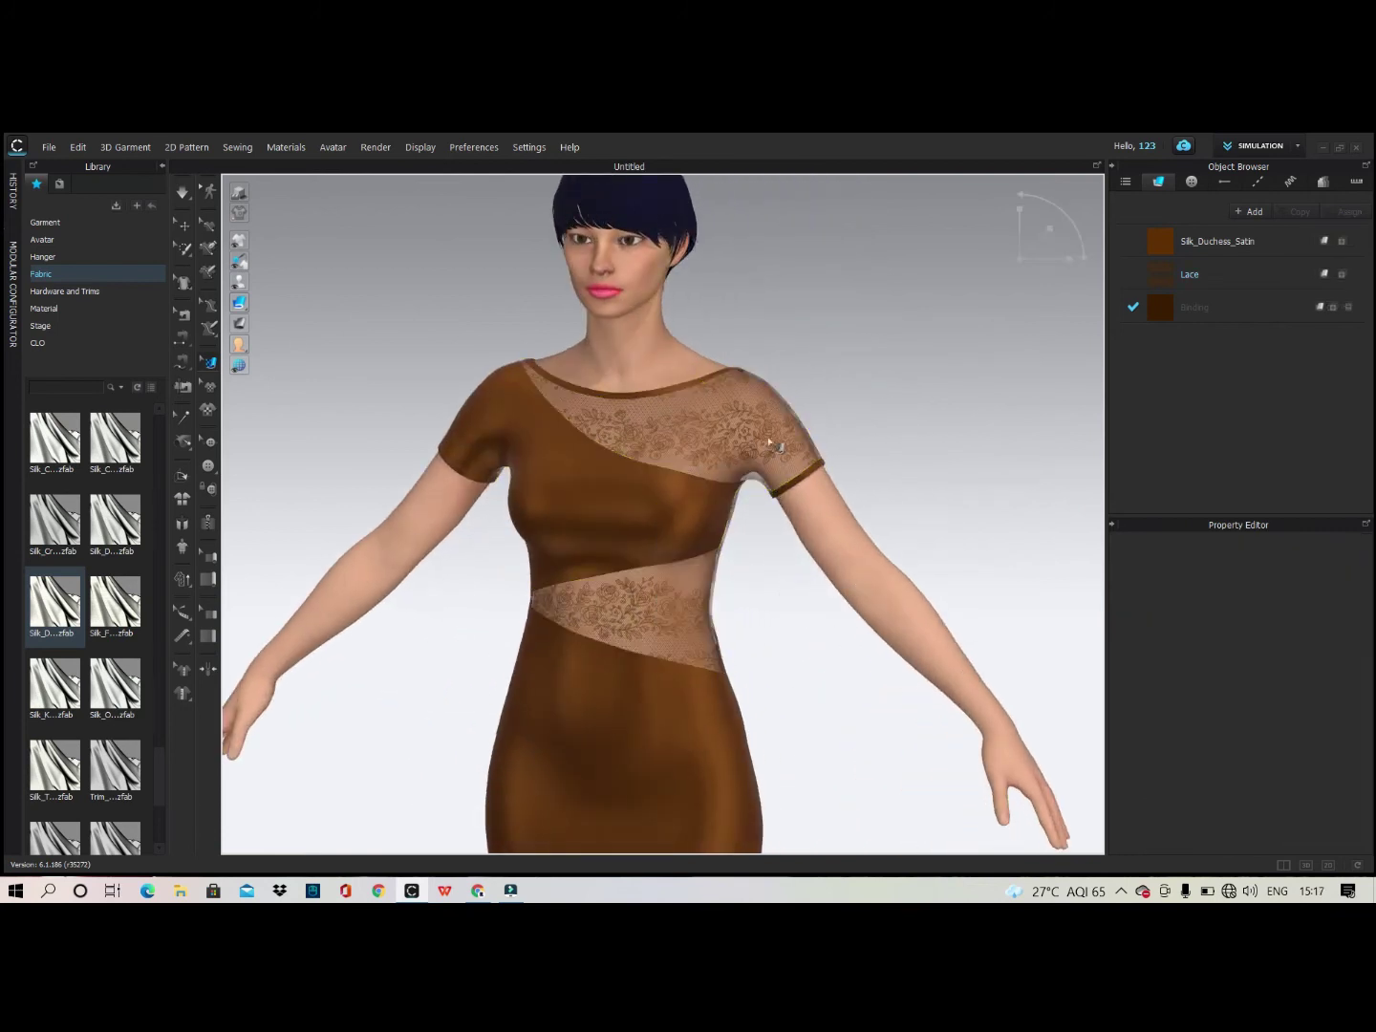
Scale the lace texture proportionally from the upper front panel and check the dress from the side.
left_click(778, 390)
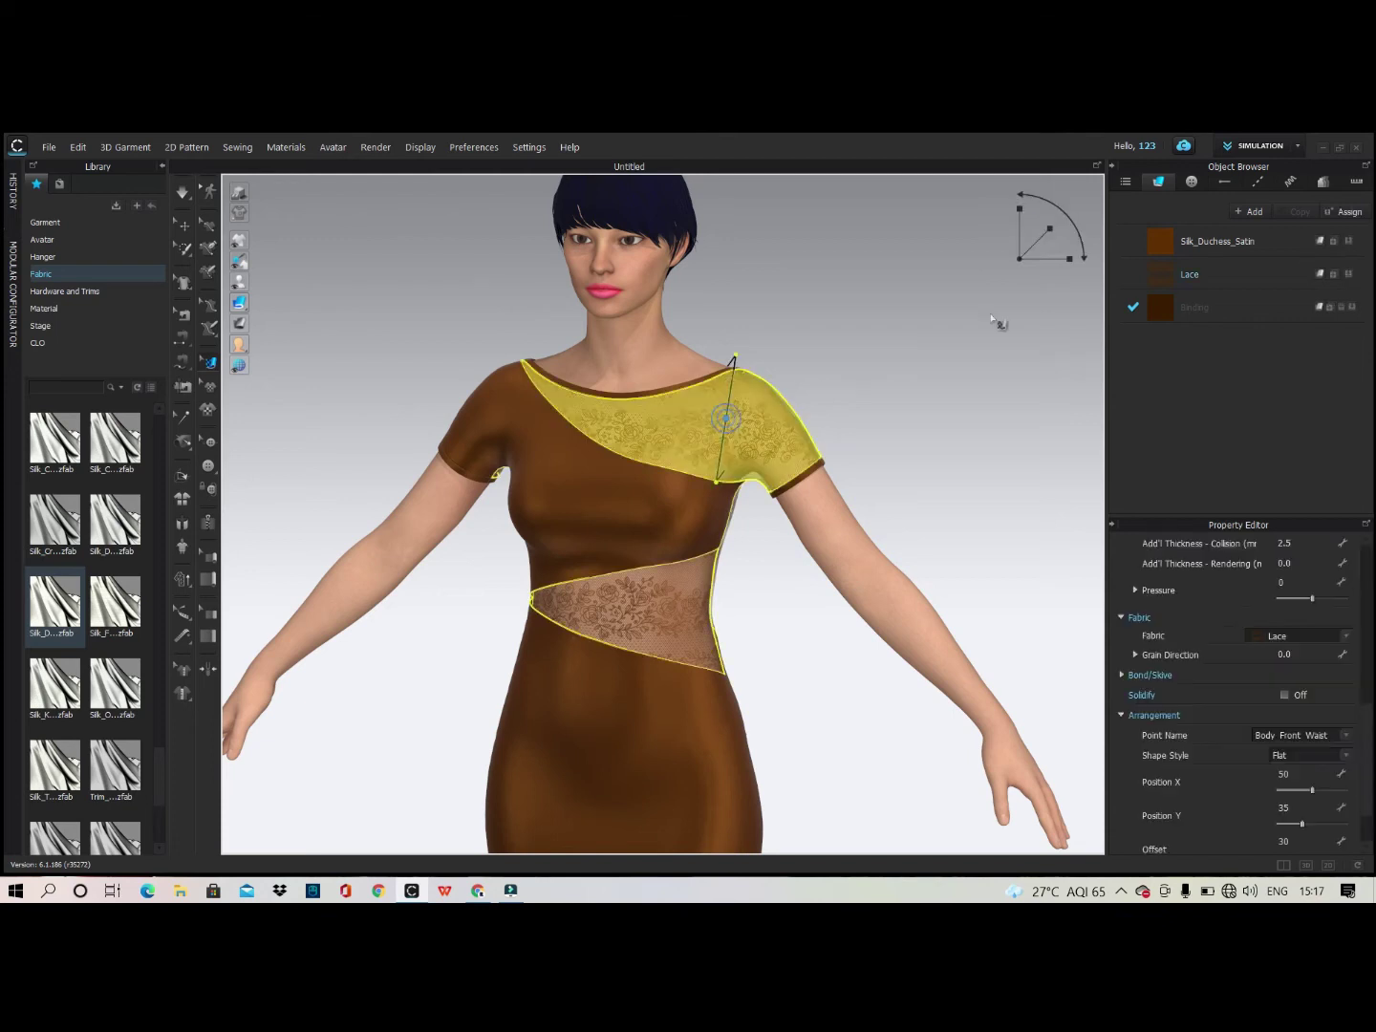
mouse_move(1056, 237)
left_mouse_down()
mouse_move(1080, 231)
mouse_move(1064, 236)
left_mouse_up()
left_click(898, 400)
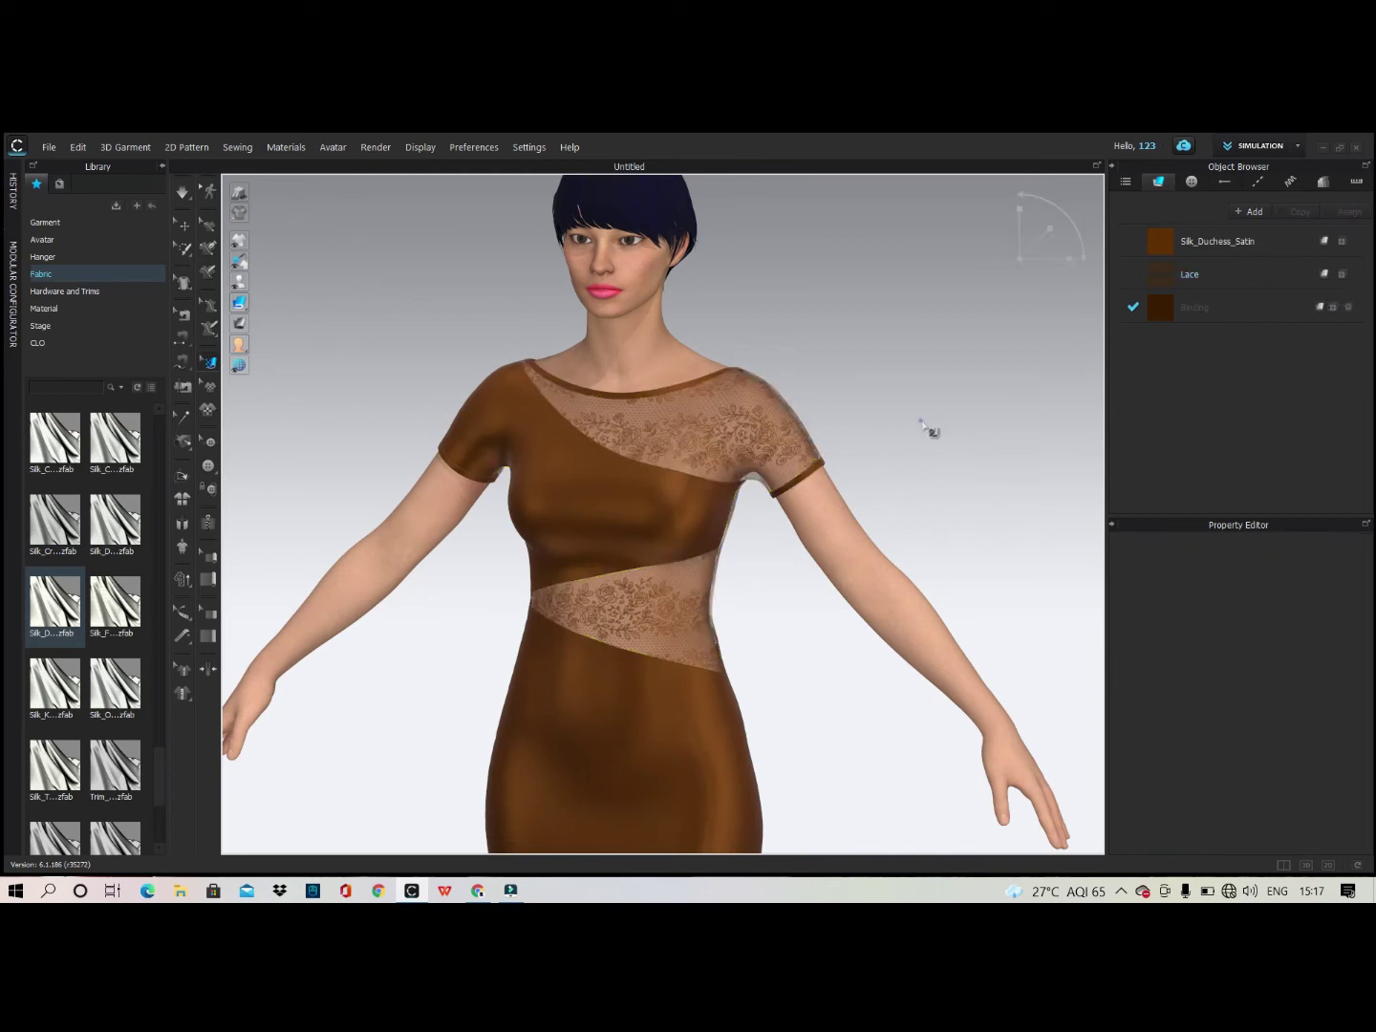
left_click(669, 619)
left_click(735, 622)
middle_click_drag(778, 505, 804, 294)
mouse_move(762, 478)
right_mouse_down()
mouse_move(602, 478)
mouse_move(646, 501)
mouse_move(652, 521)
mouse_move(762, 498)
right_mouse_up()
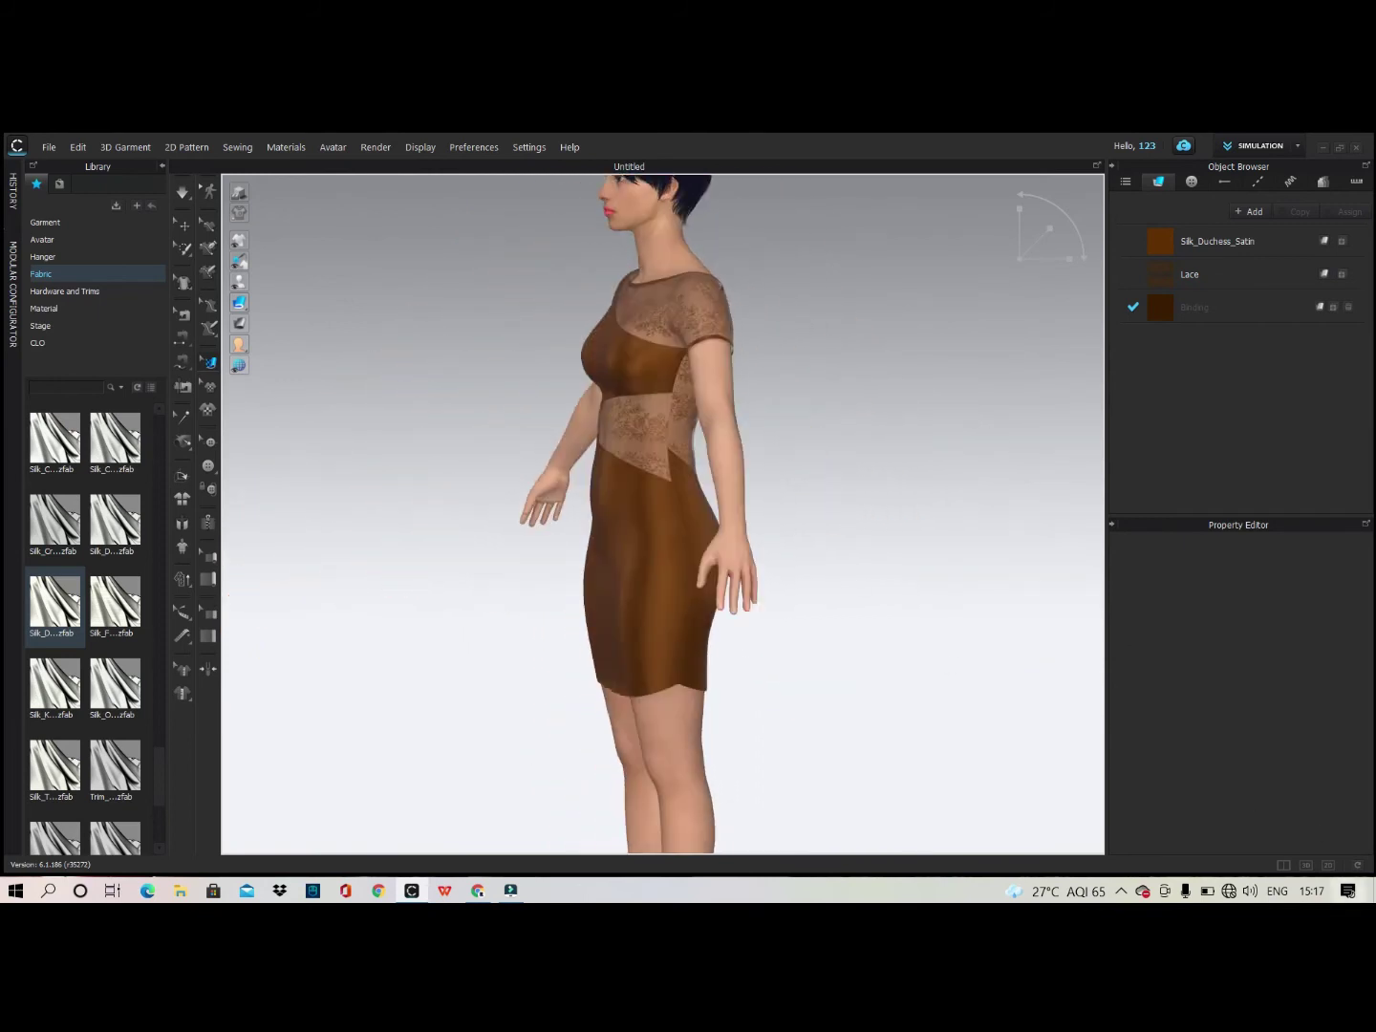
Examine the lace and satin panels of the front and back in the 2D pattern window.
left_click(1327, 864)
scroll(722, 562, "up", 3)
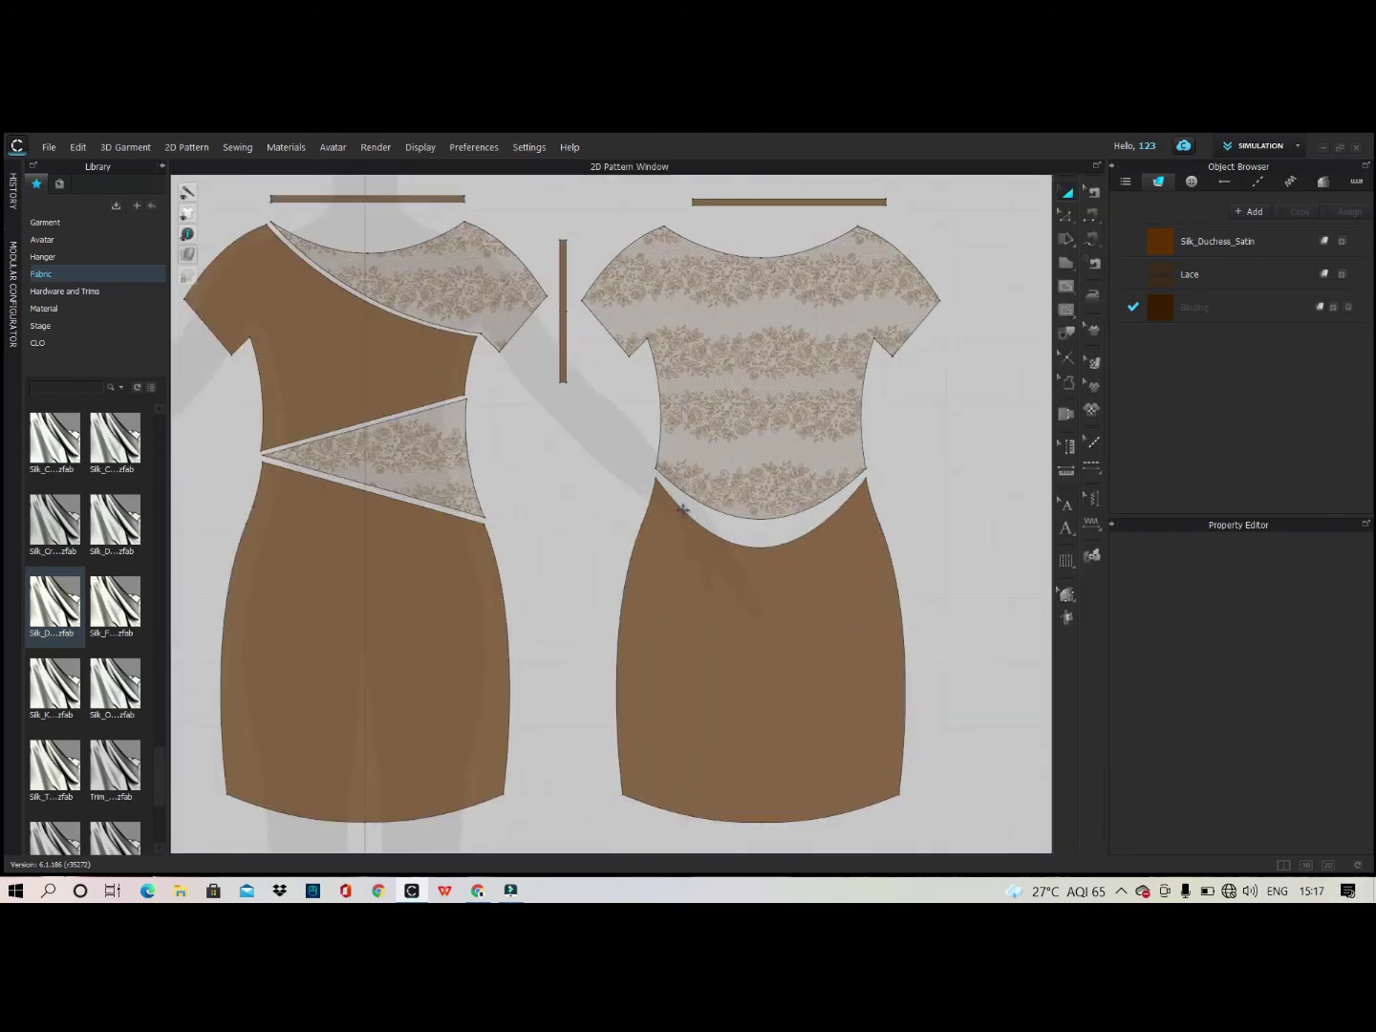
scroll(692, 517, "up", 2)
left_click(698, 497)
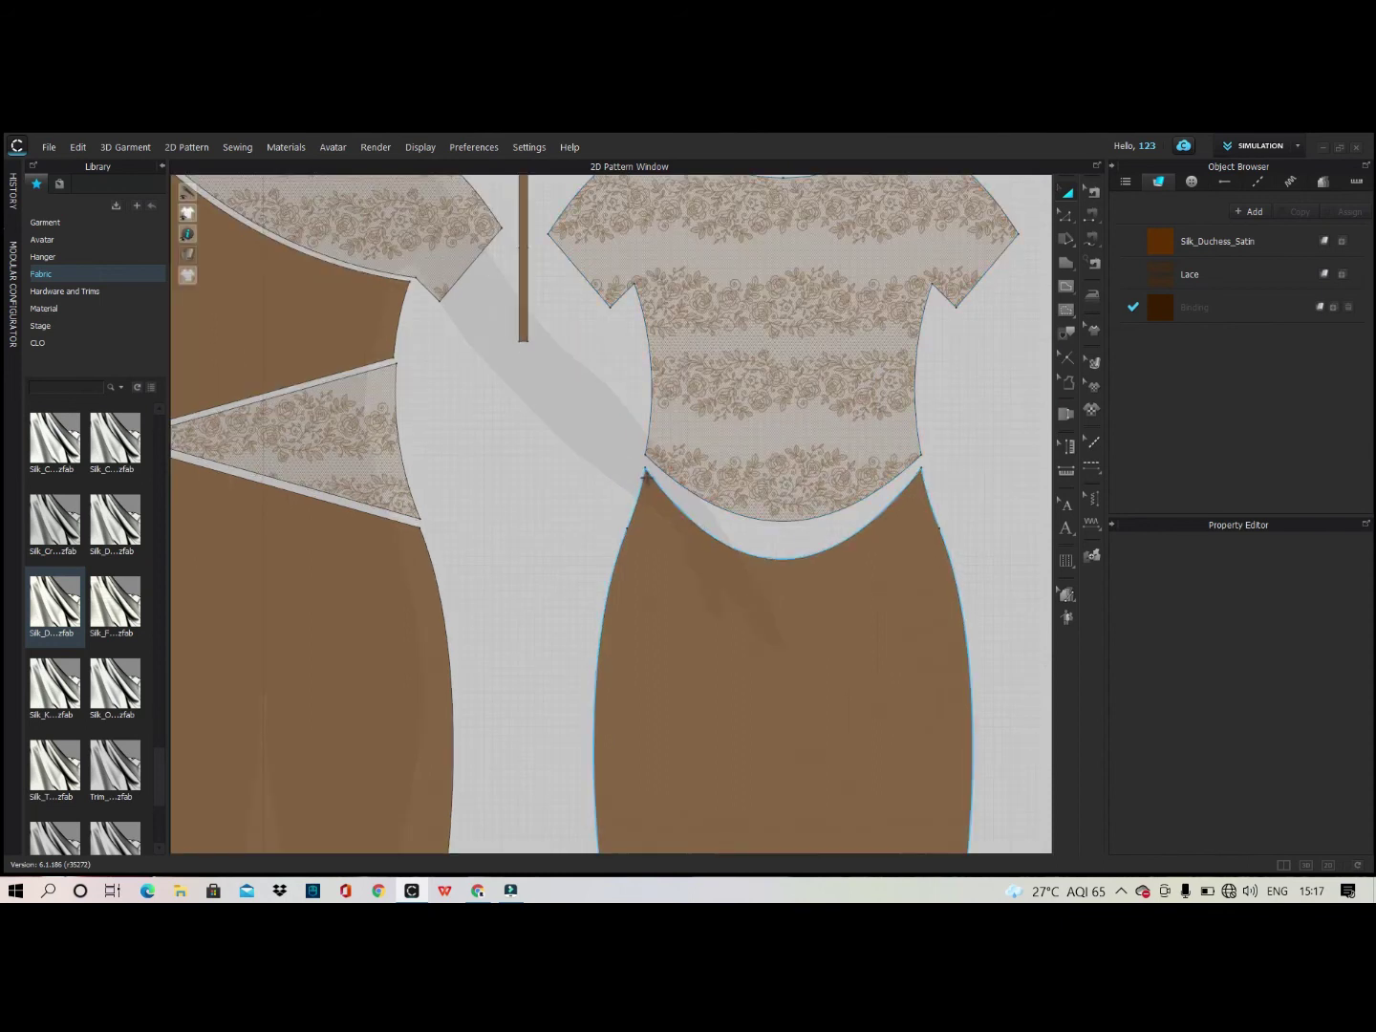
scroll(659, 492, "up", 2)
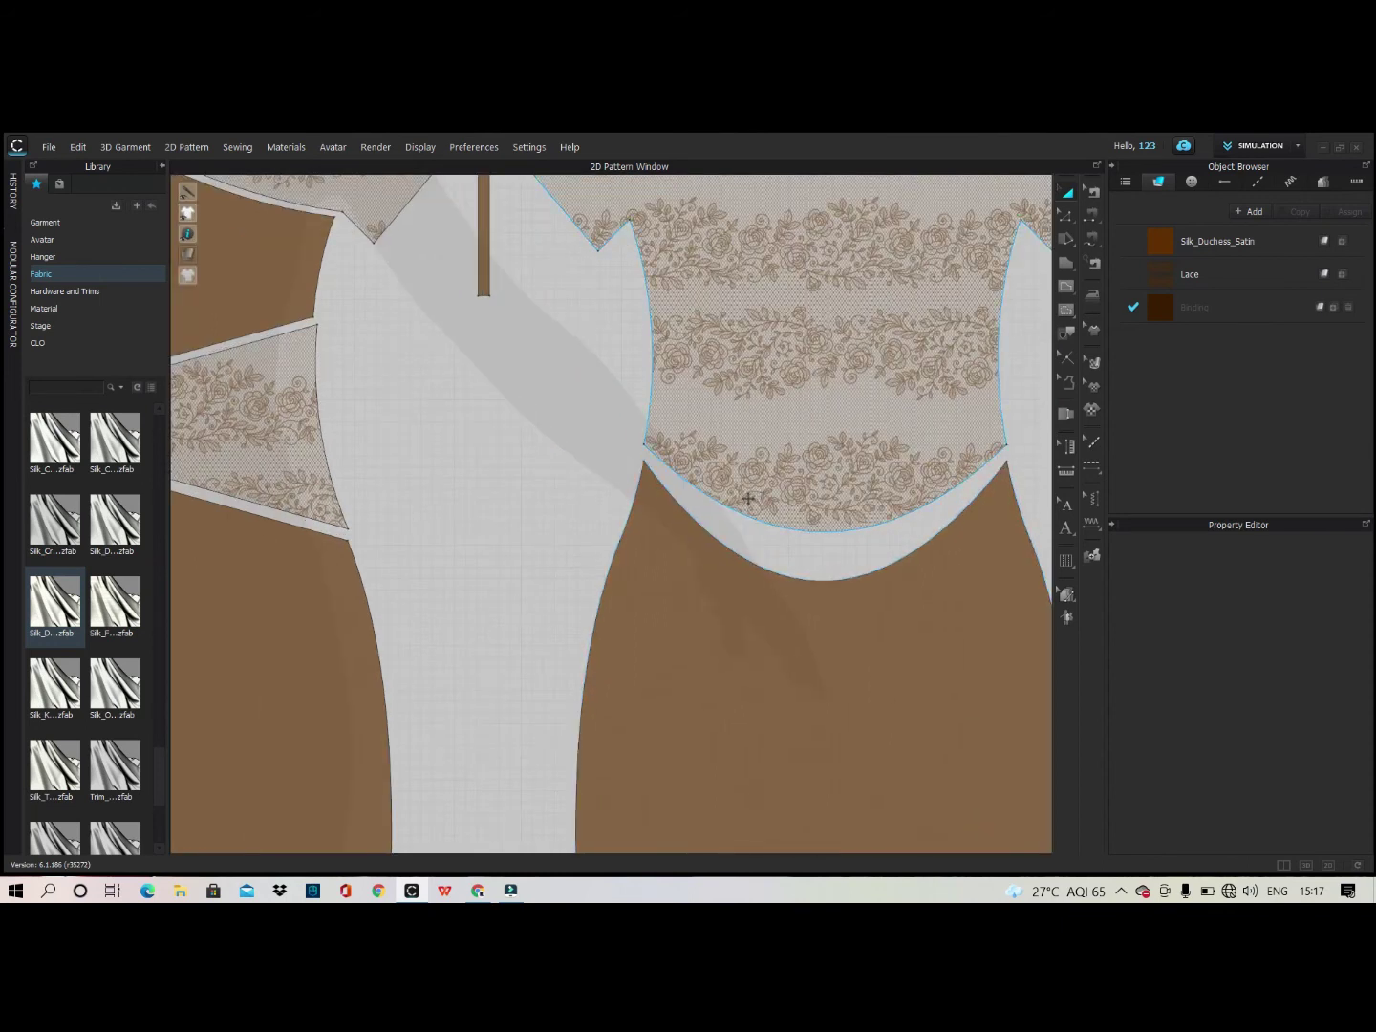
scroll(749, 498, "down", 5)
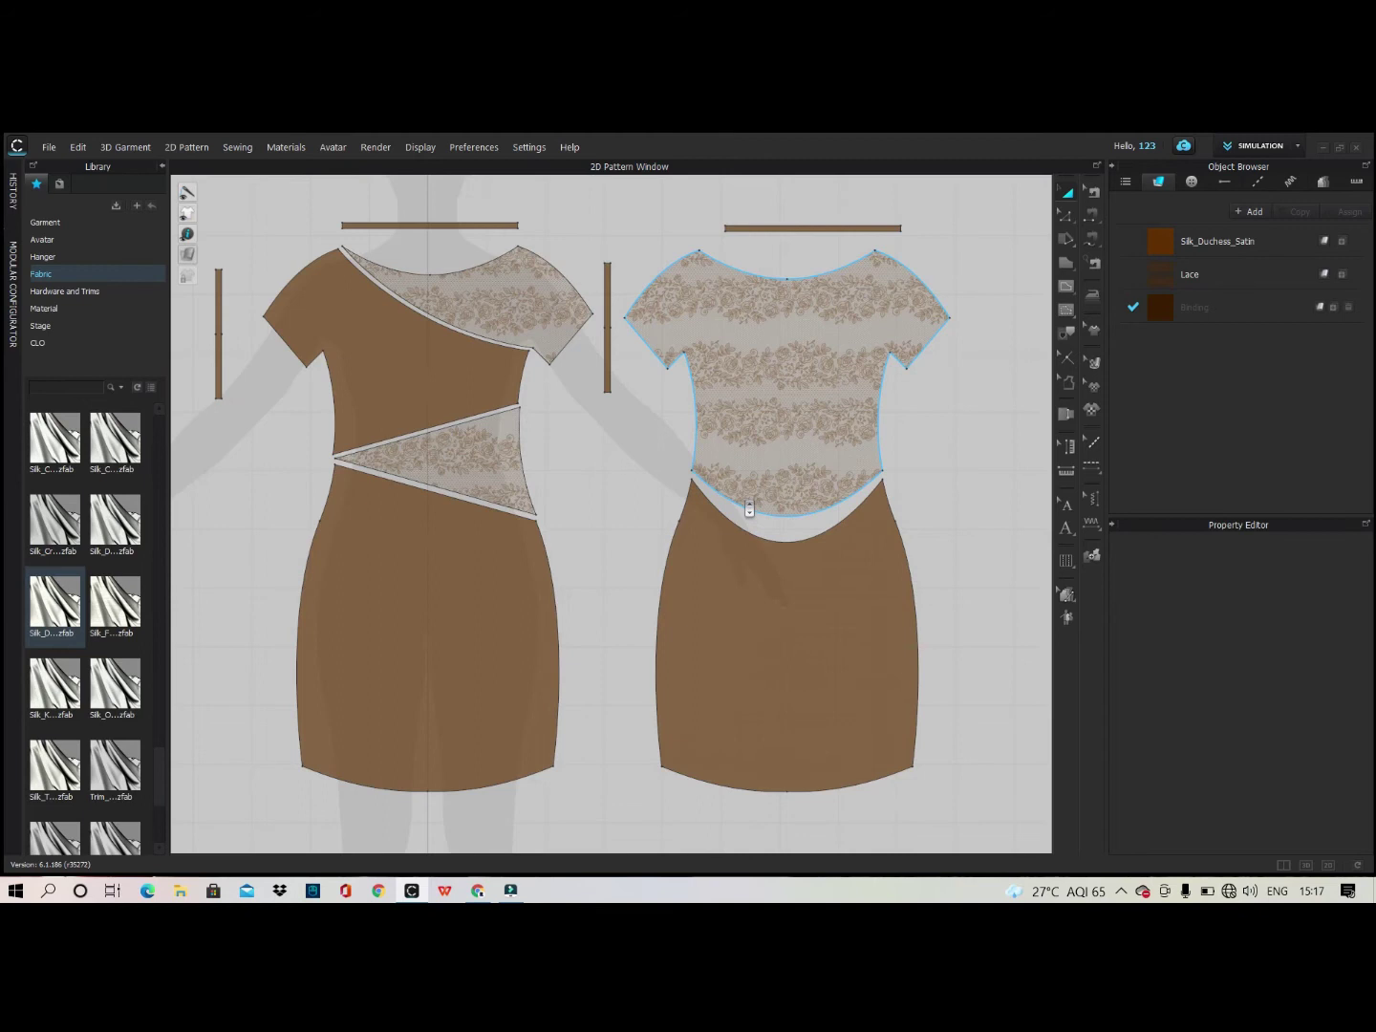
left_click(737, 544)
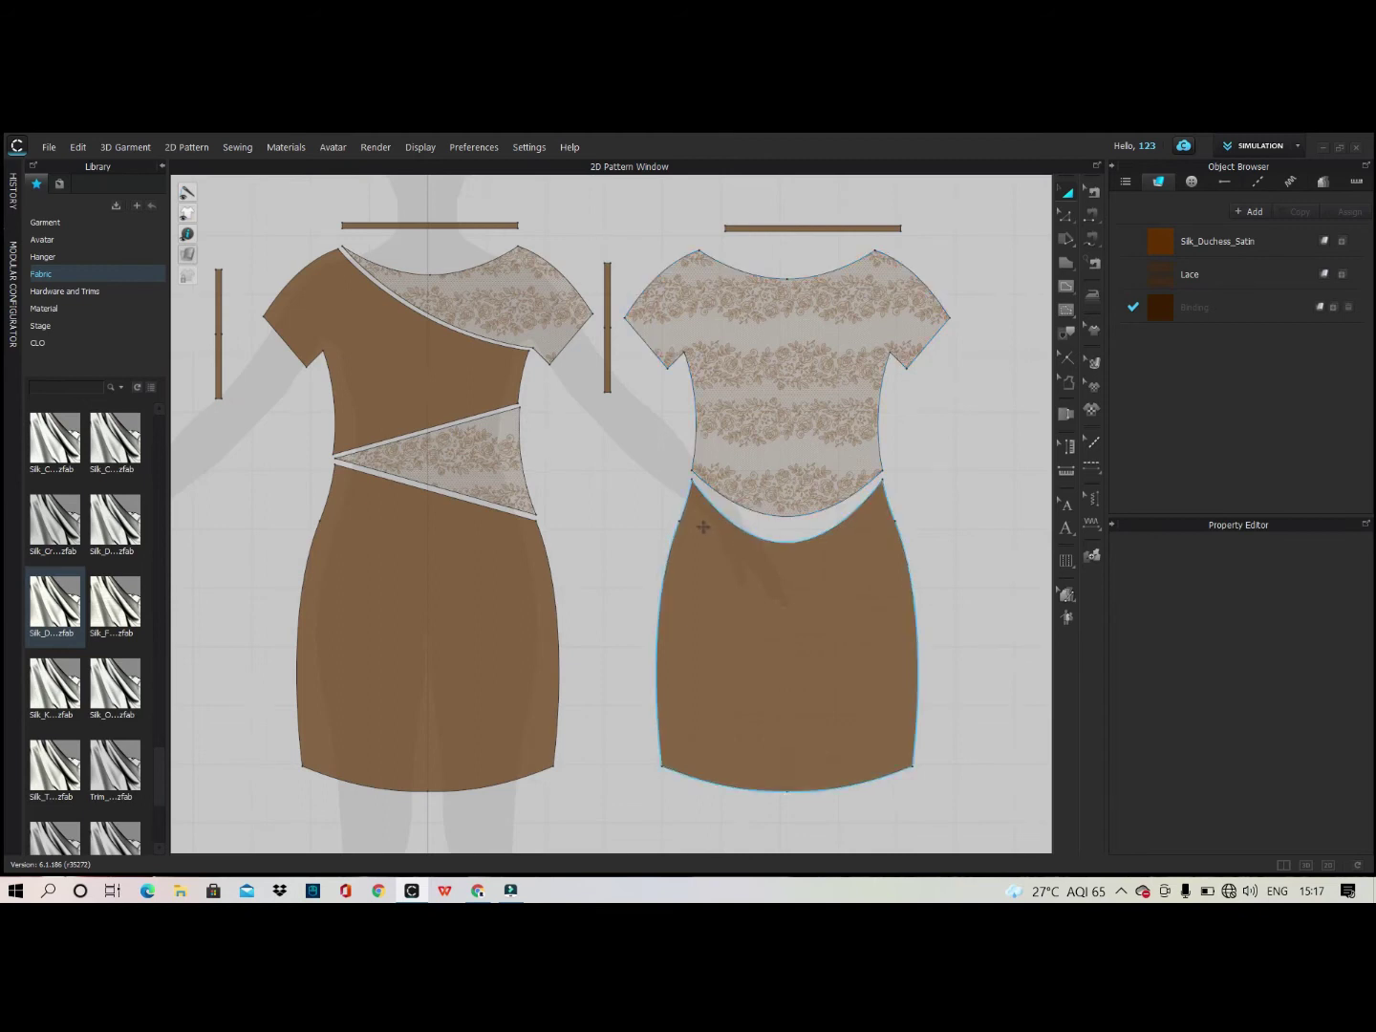
left_click(612, 532)
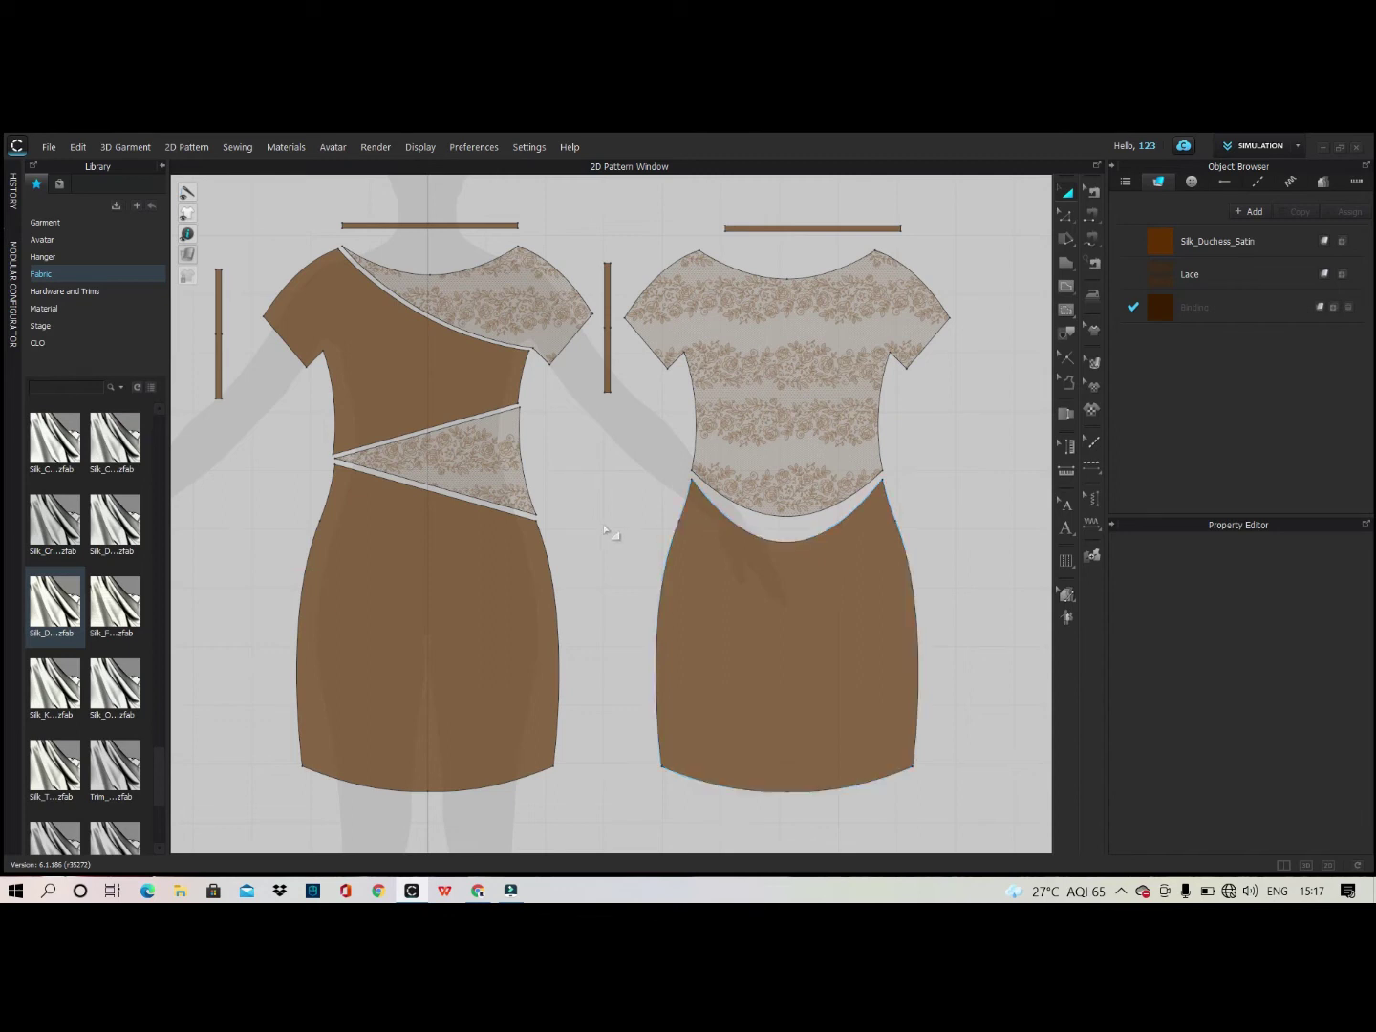
scroll(612, 491, "down", 3)
scroll(515, 480, "up", 4)
left_click(515, 480)
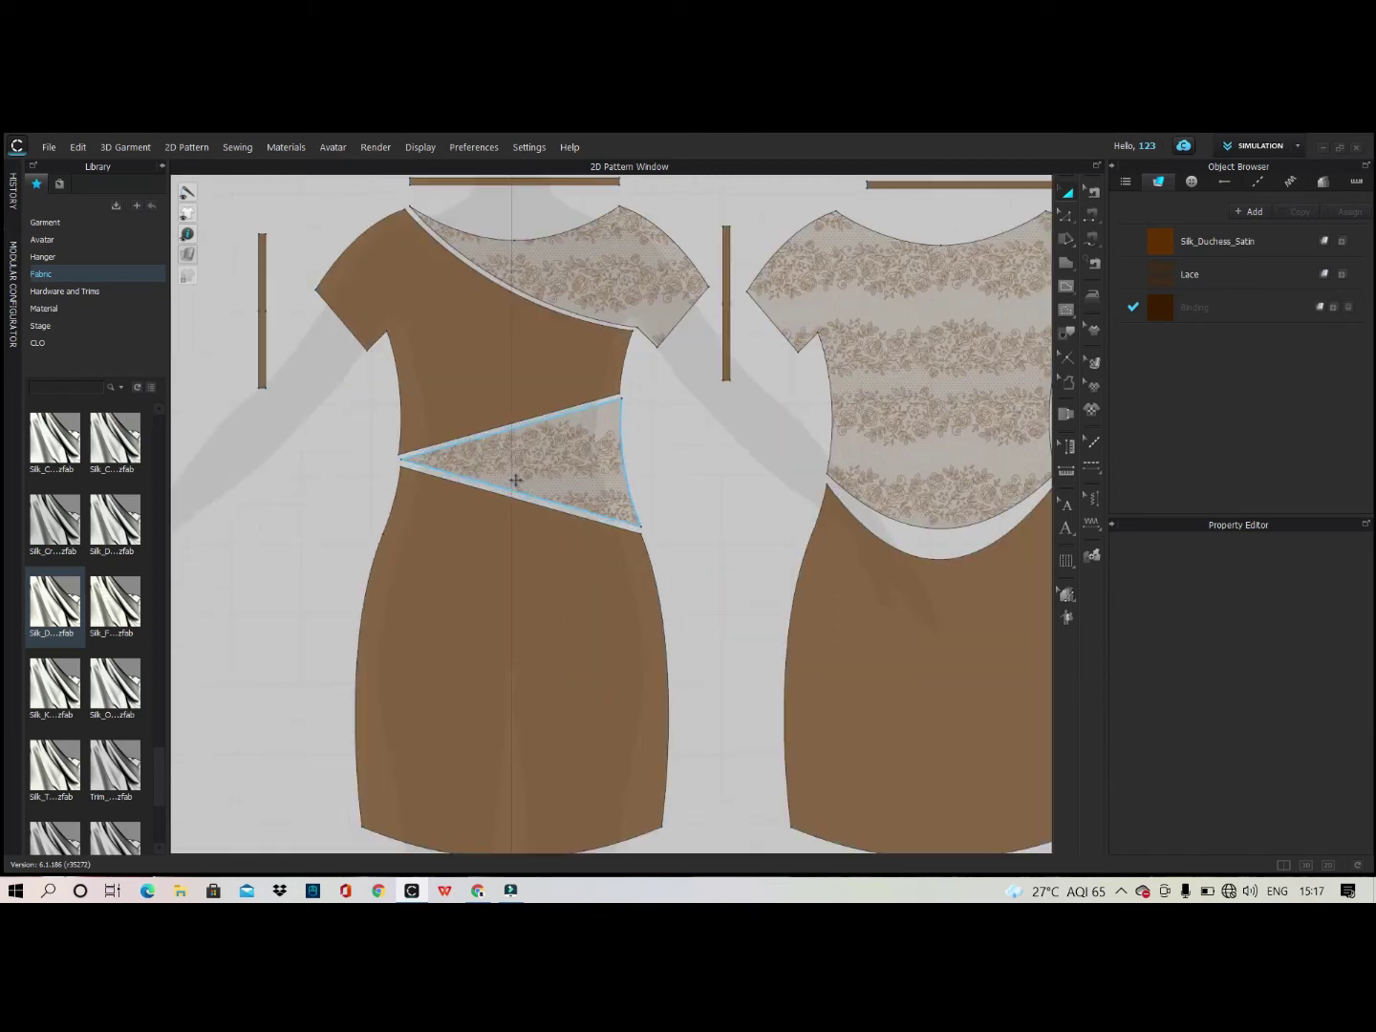
left_click(723, 486)
left_click(987, 472)
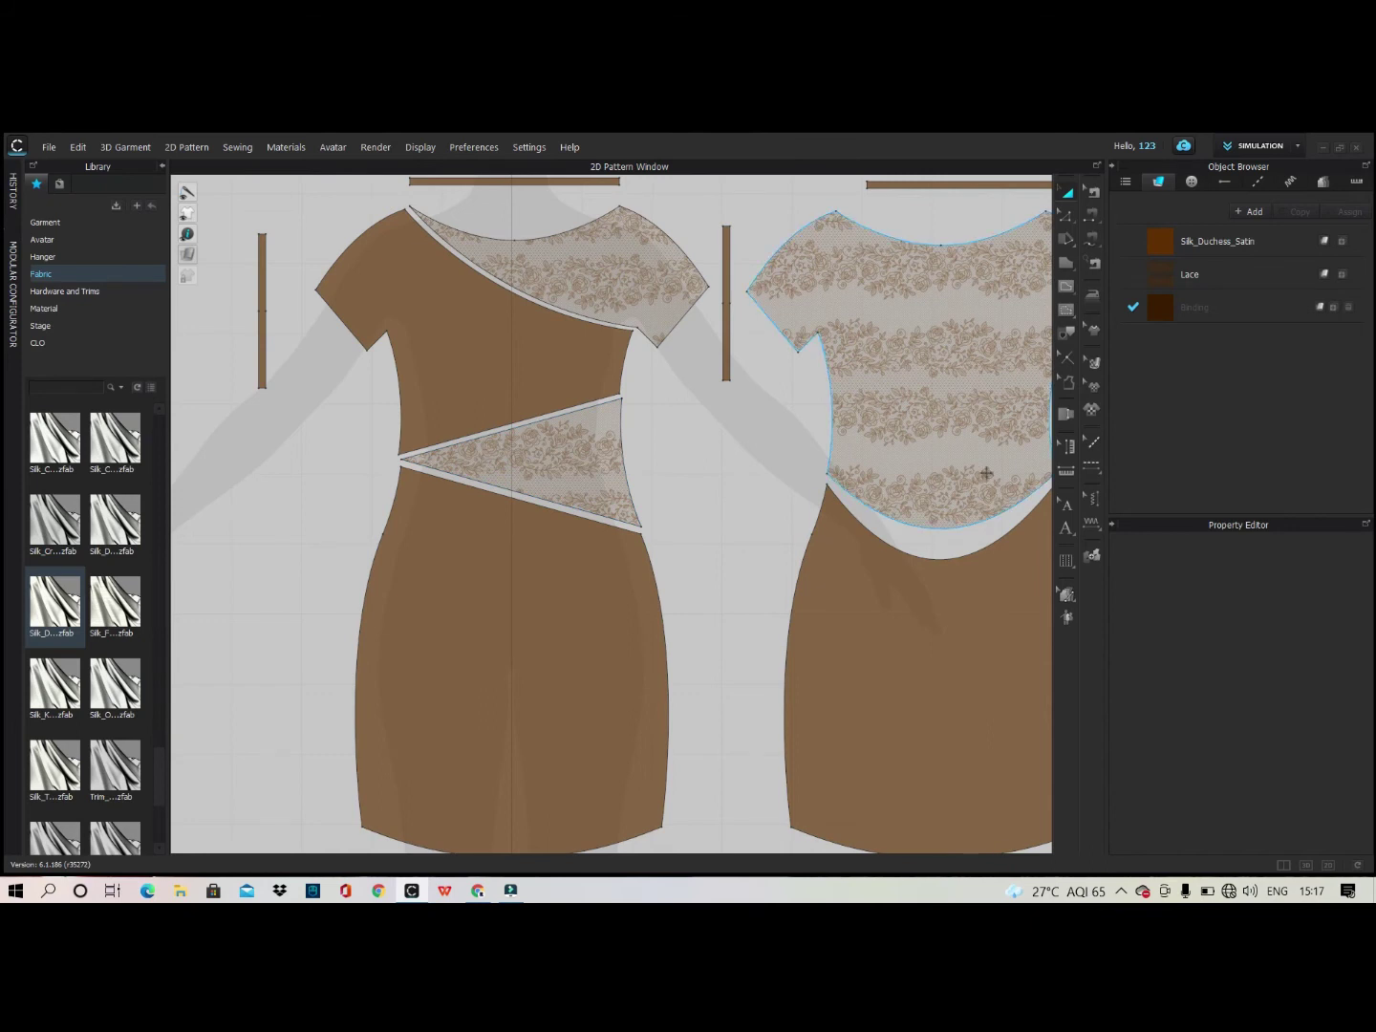
Return to the 3D garment view, show the whole dress from the front and activate Select/Move.
left_click(1307, 866)
right_click_drag(460, 341, 604, 384)
left_click(186, 226)
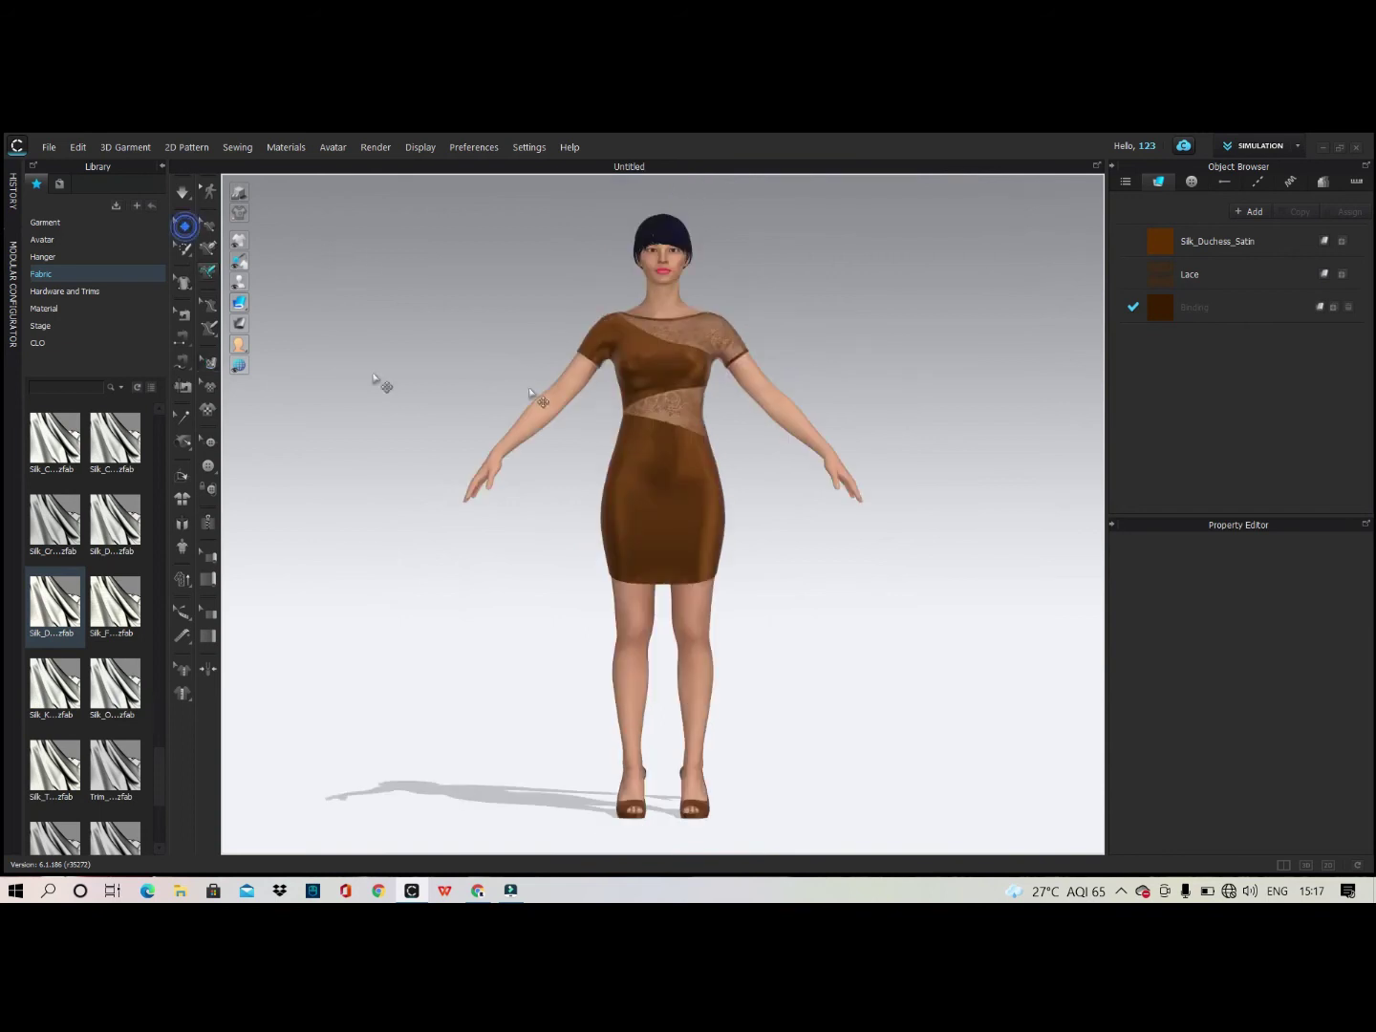
Examine the neckline, lace panels and sleeve bands of the dress closely in the 3D garment view.
right_click_drag(713, 270, 683, 294)
scroll(684, 294, "up", 5)
middle_click_drag(684, 294, 700, 557)
scroll(719, 385, "up", 3)
middle_click_drag(718, 384, 724, 538)
right_click_drag(666, 473, 763, 482)
scroll(726, 546, "up", 2)
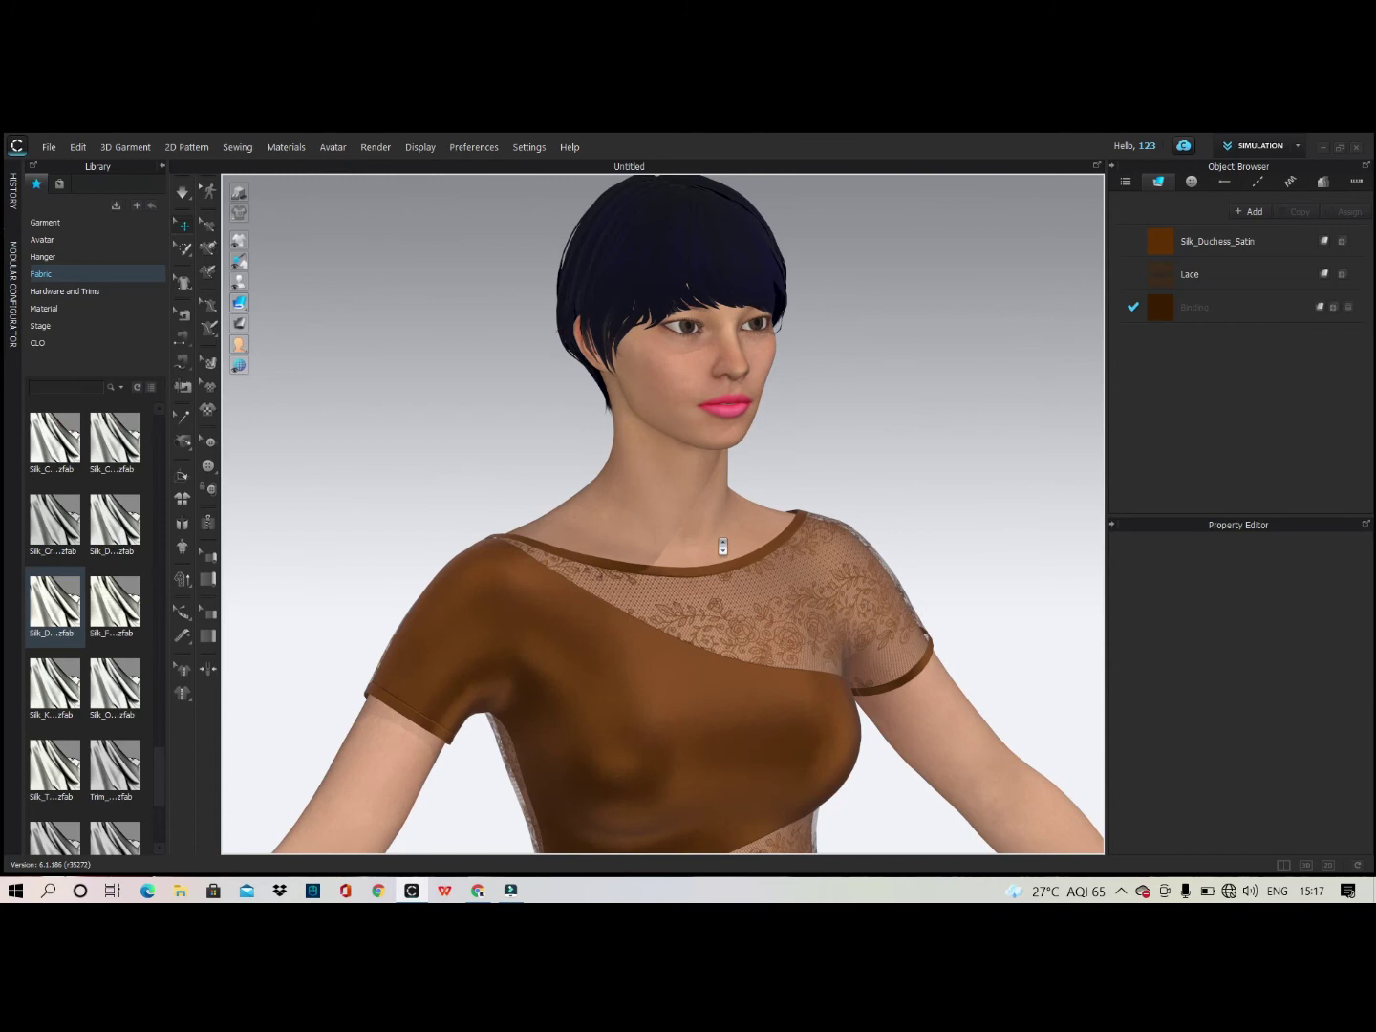
middle_click_drag(722, 545, 734, 392)
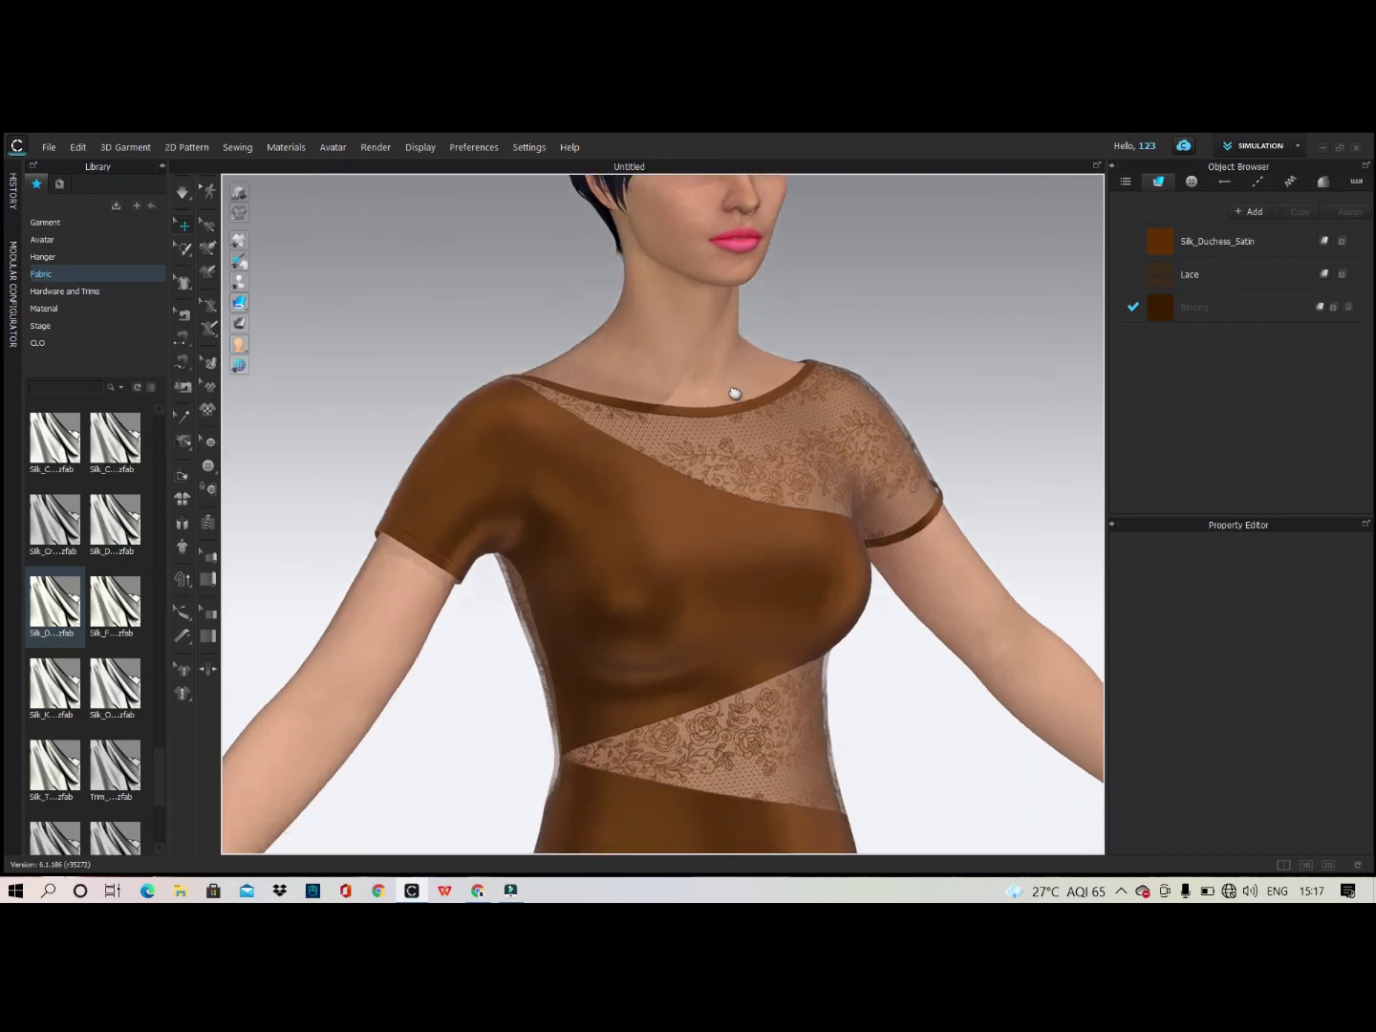
Assign the Binding fabric to the front and back neckline bands and both sleeve hem bands.
left_click(796, 384)
right_click_drag(1002, 432, 799, 445)
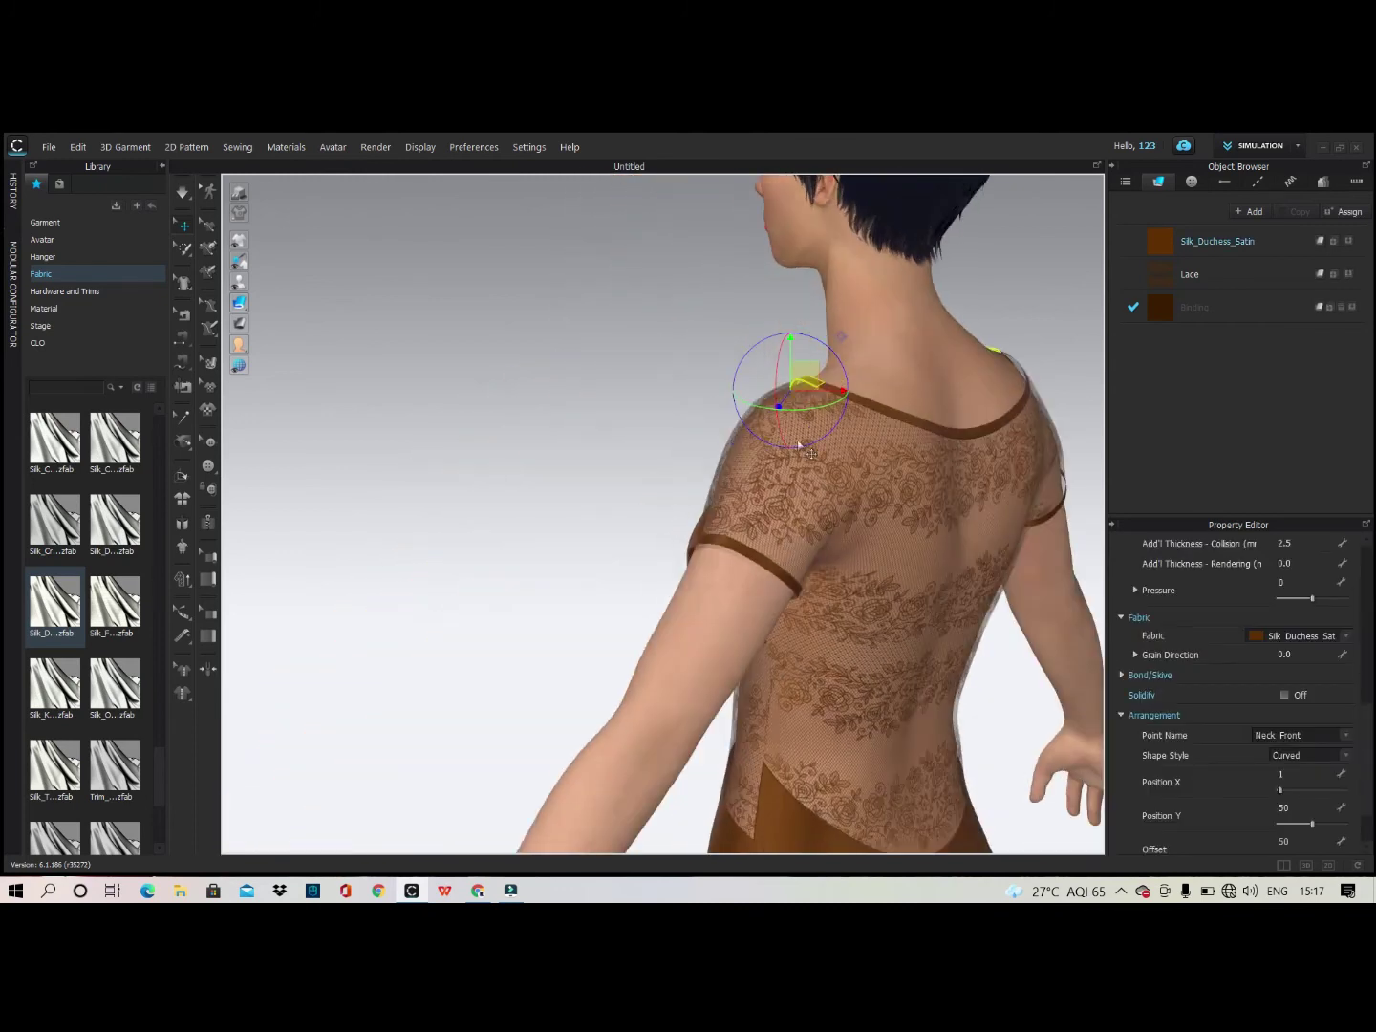
left_click(964, 436)
left_click(770, 571)
right_click_drag(1075, 554, 718, 499)
left_click(1003, 507)
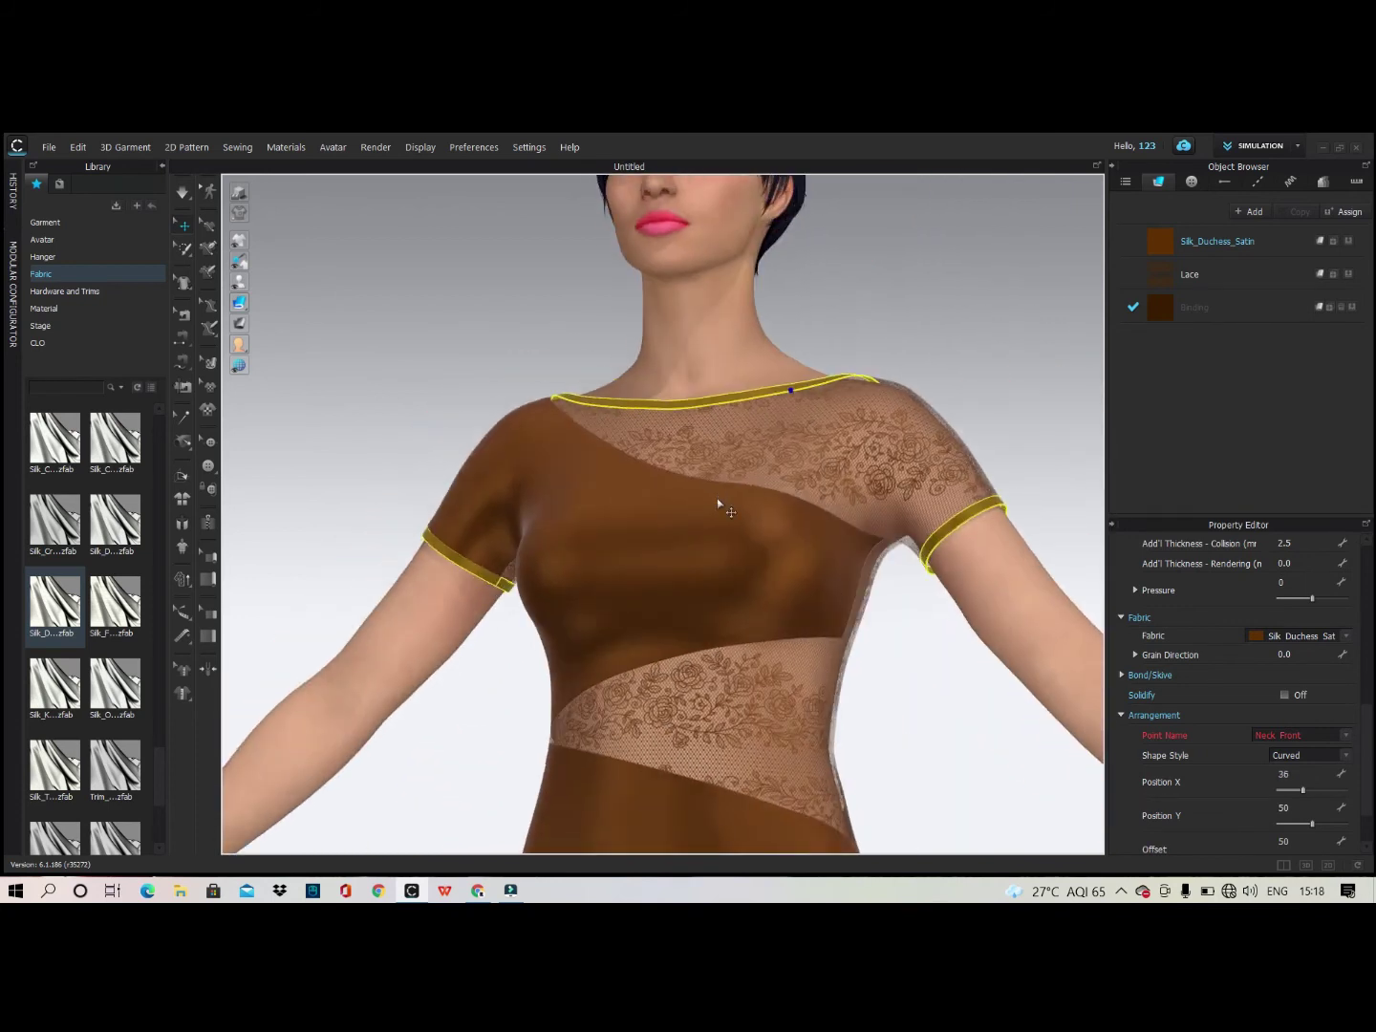
left_click(1293, 646)
left_click(1294, 681)
left_click(975, 386)
right_click_drag(675, 421, 803, 524)
key("2")
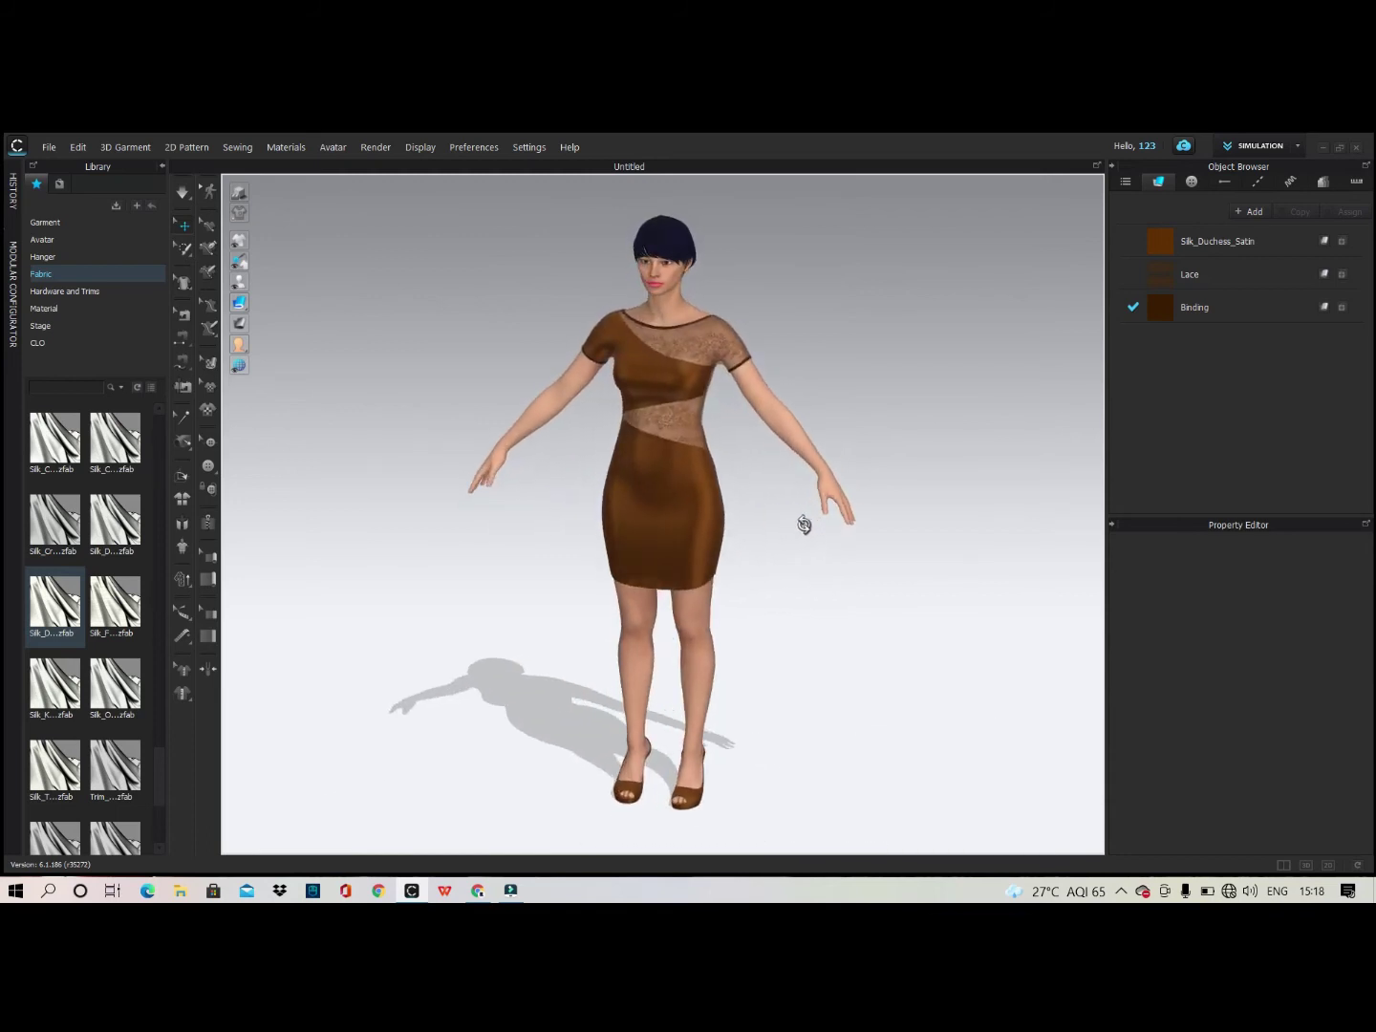
key("2")
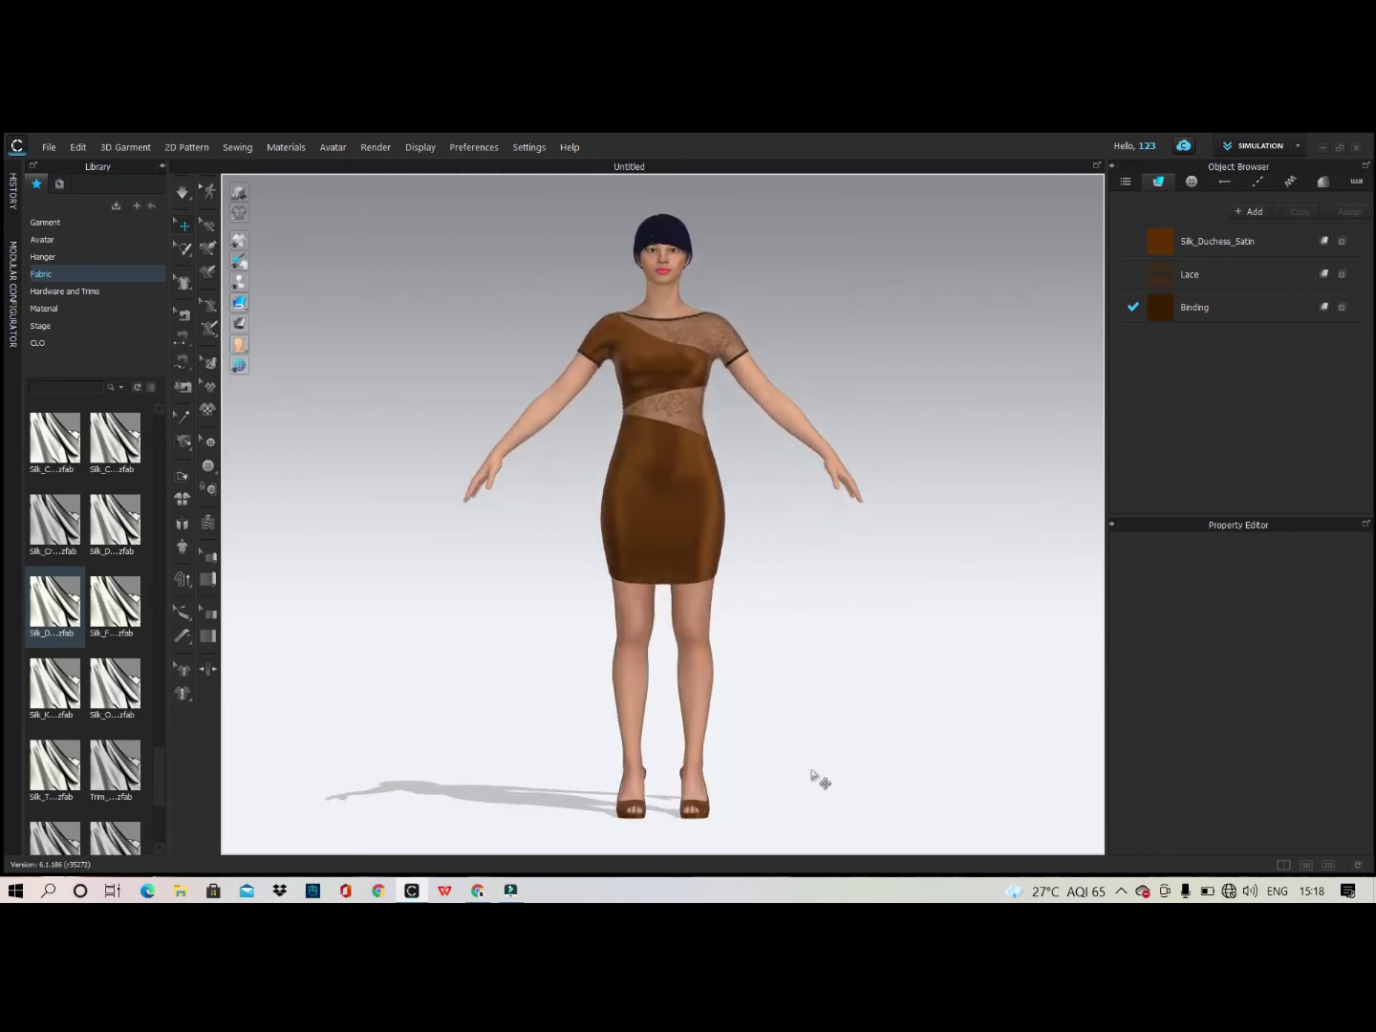
Set the material type of both shoes, including their heels, to Metal.
key("3")
left_click(722, 762)
right_click_drag(722, 763, 723, 676)
middle_click_drag(723, 677, 723, 474)
left_click(876, 575)
scroll(750, 567, "up", 3)
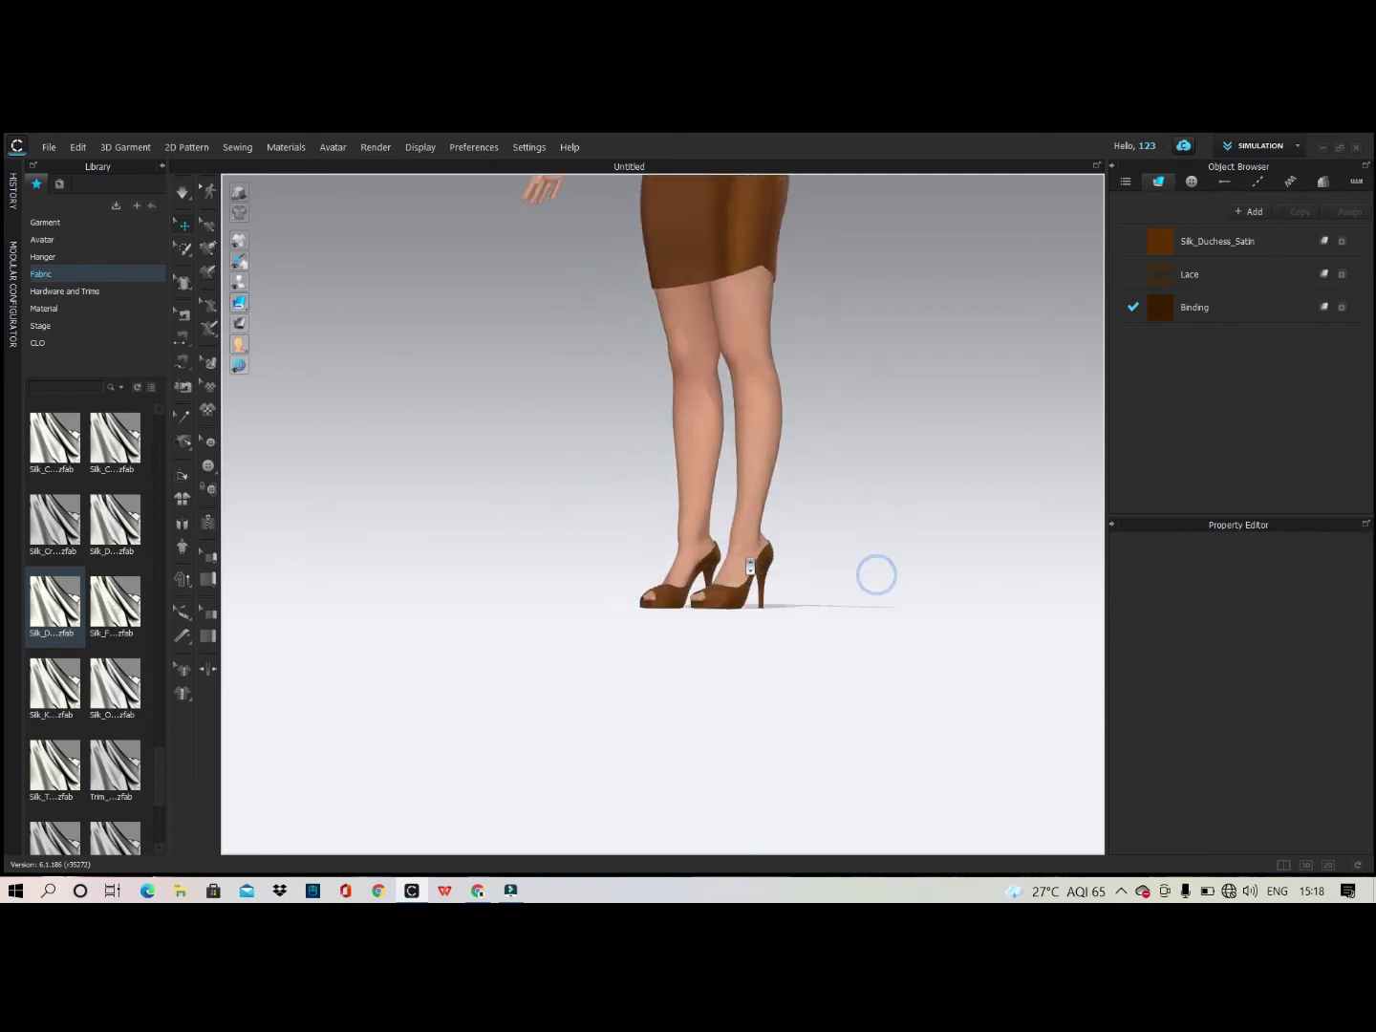
scroll(865, 597, "up", 3)
right_click_drag(861, 615, 717, 646)
left_click(649, 617)
left_click(732, 576, "shift")
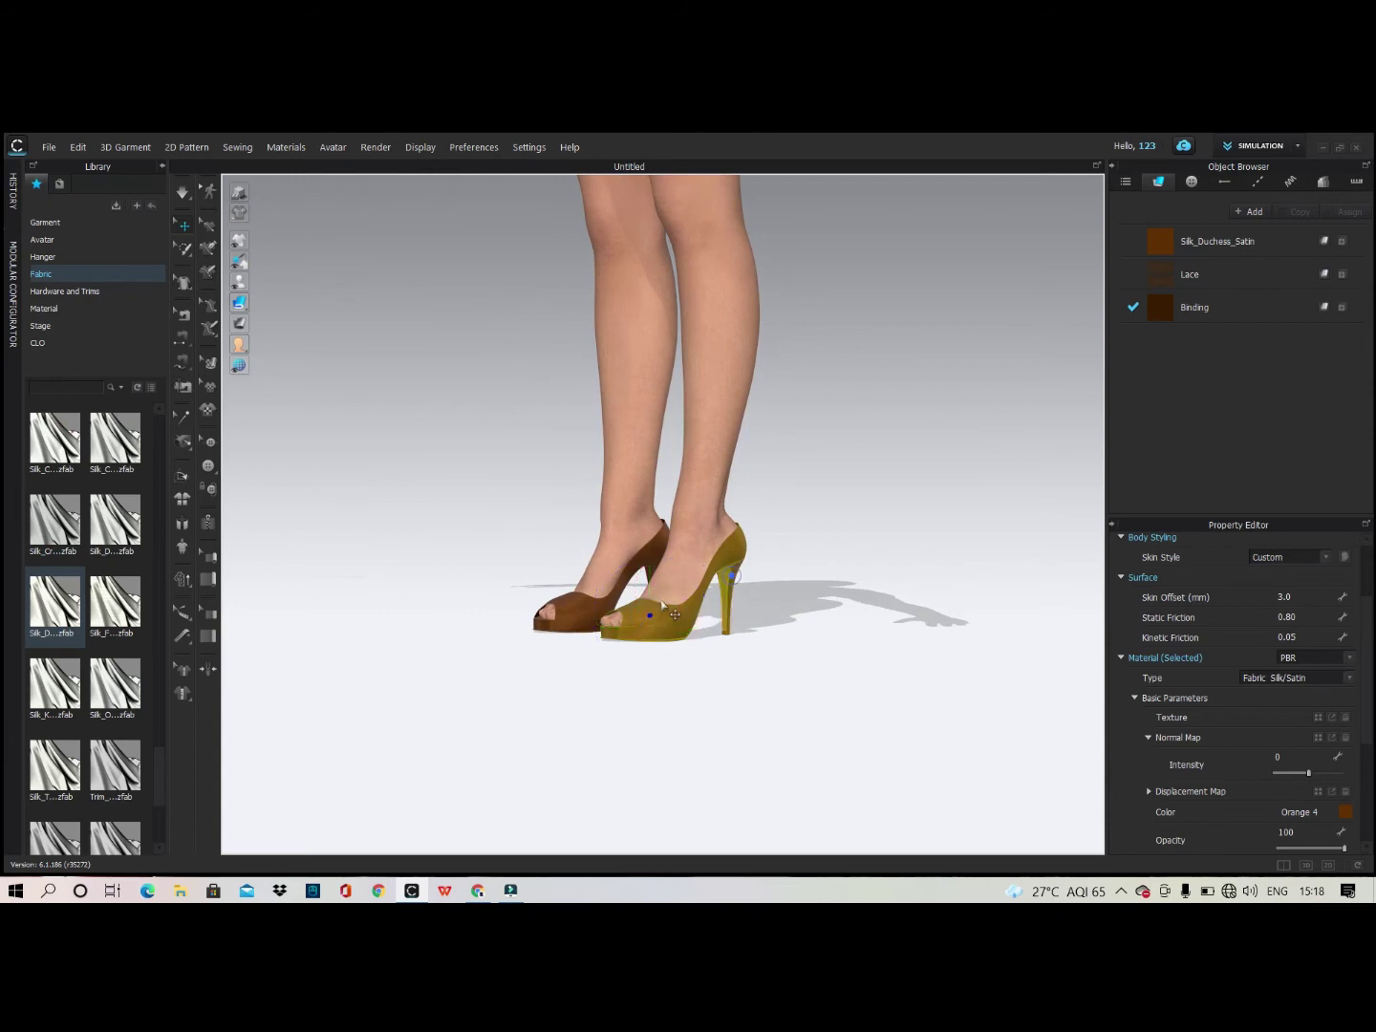
left_click(599, 608, "shift")
left_click(652, 568, "shift")
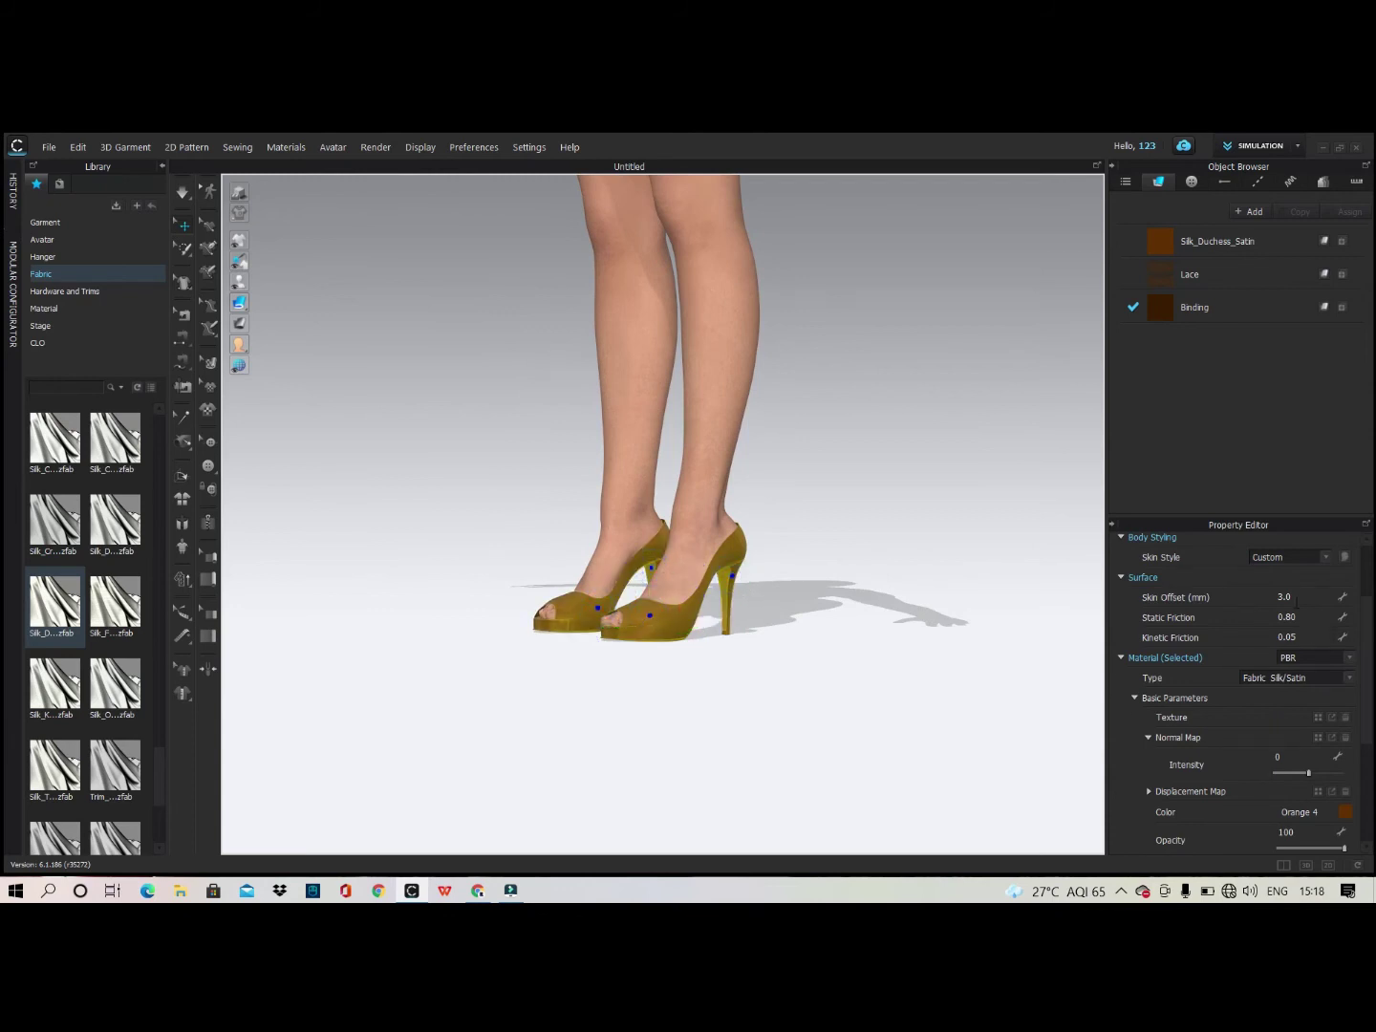
left_click(1290, 680)
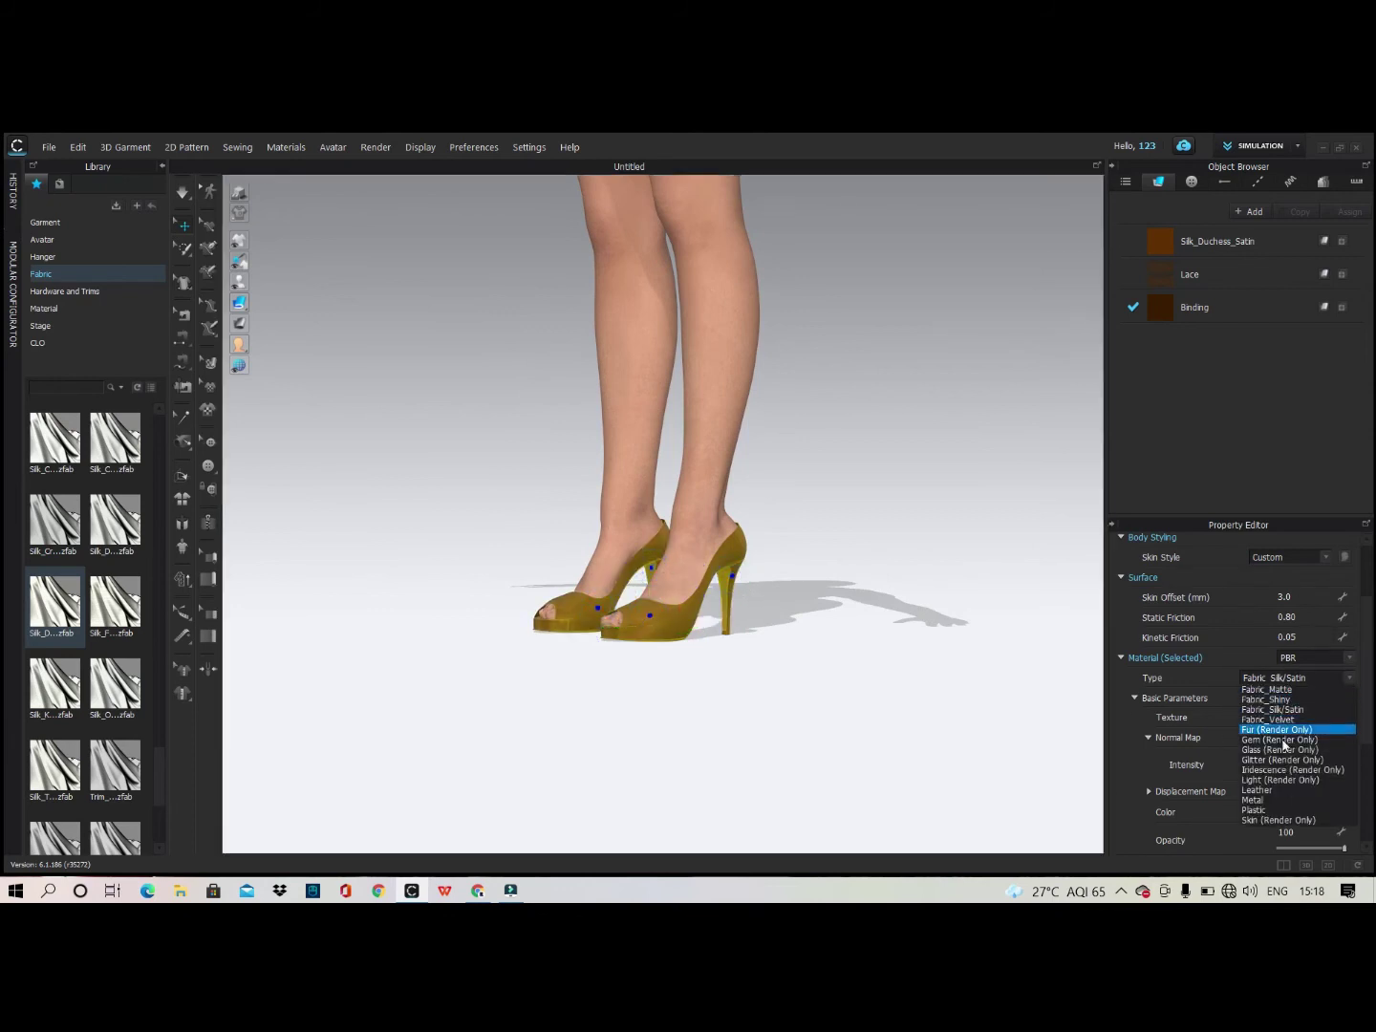
left_click(1269, 800)
left_click(745, 695)
right_click_drag(681, 703, 742, 707)
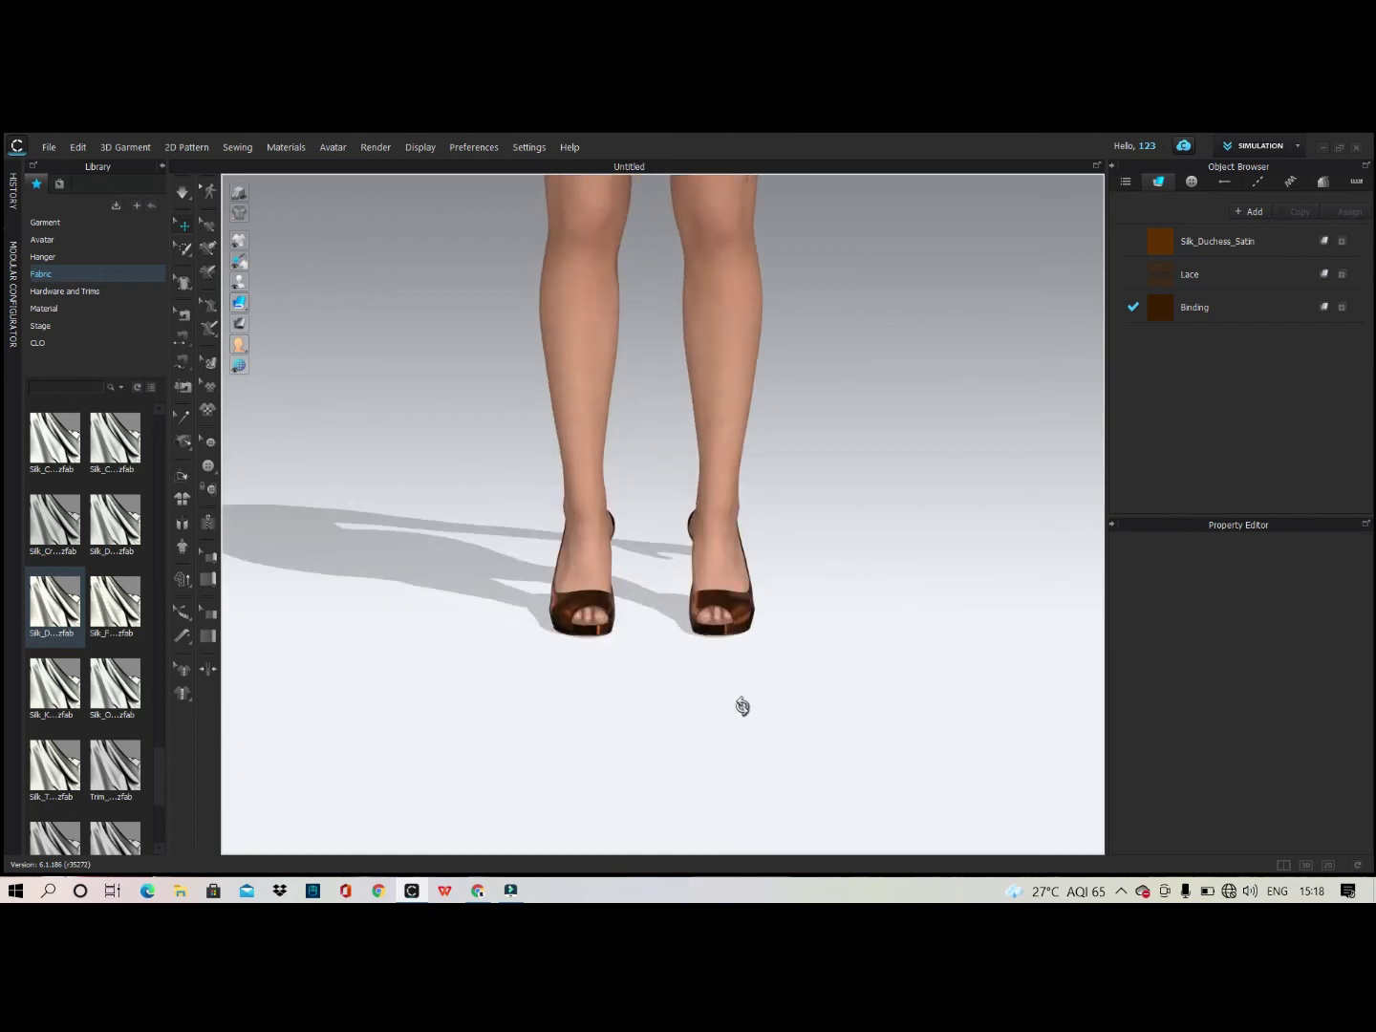
Show the whole dressed avatar from the front and open the dialog for saving the project.
key("2")
right_click_drag(837, 703, 758, 711)
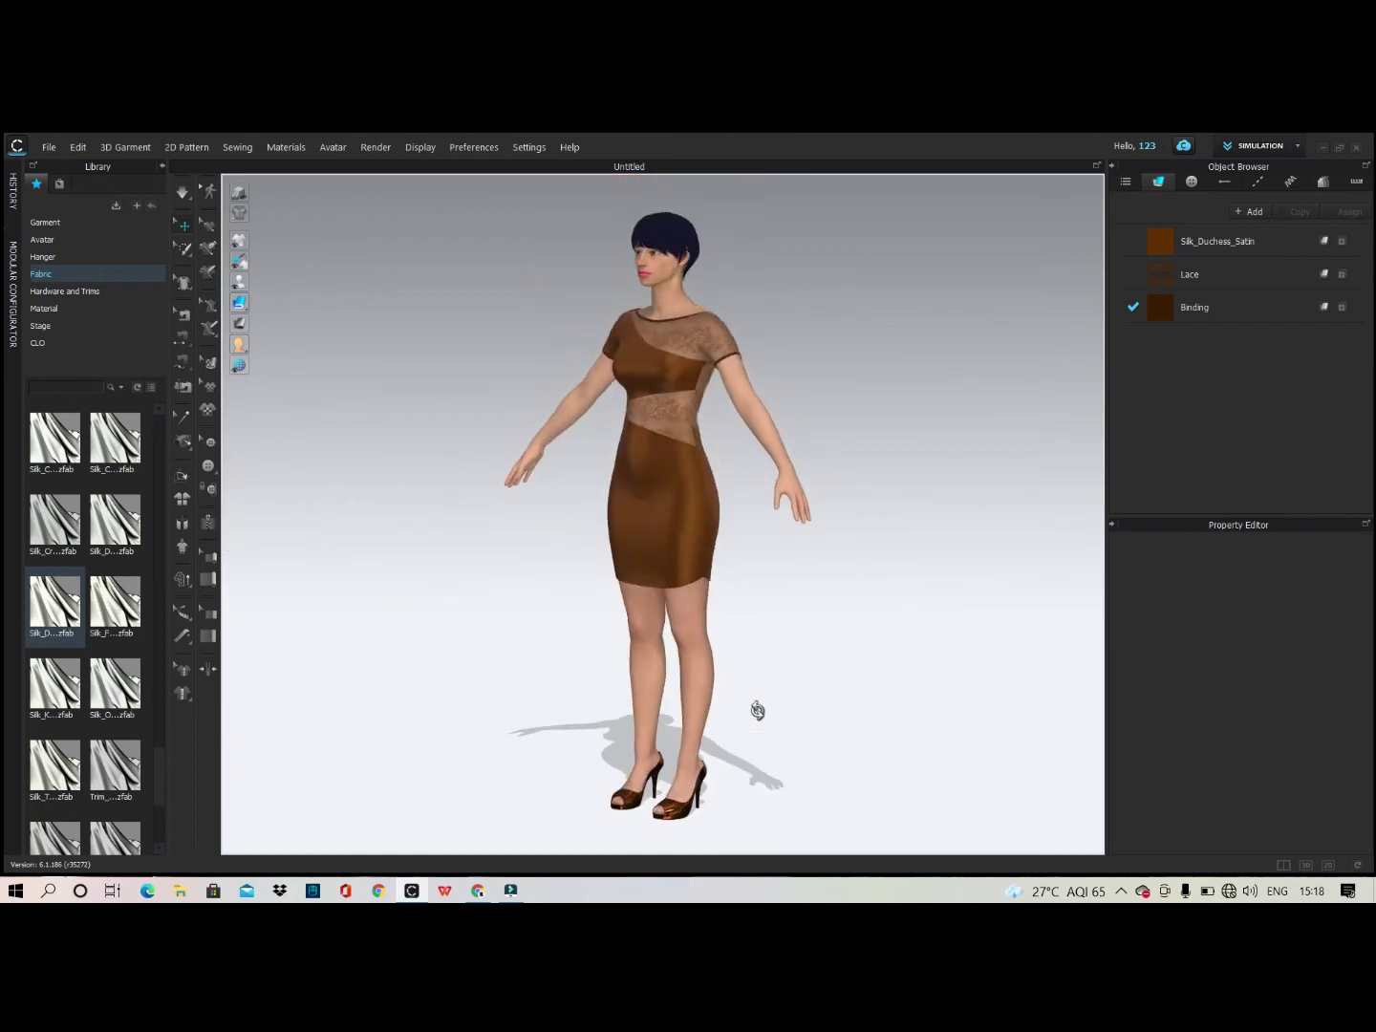
key("2")
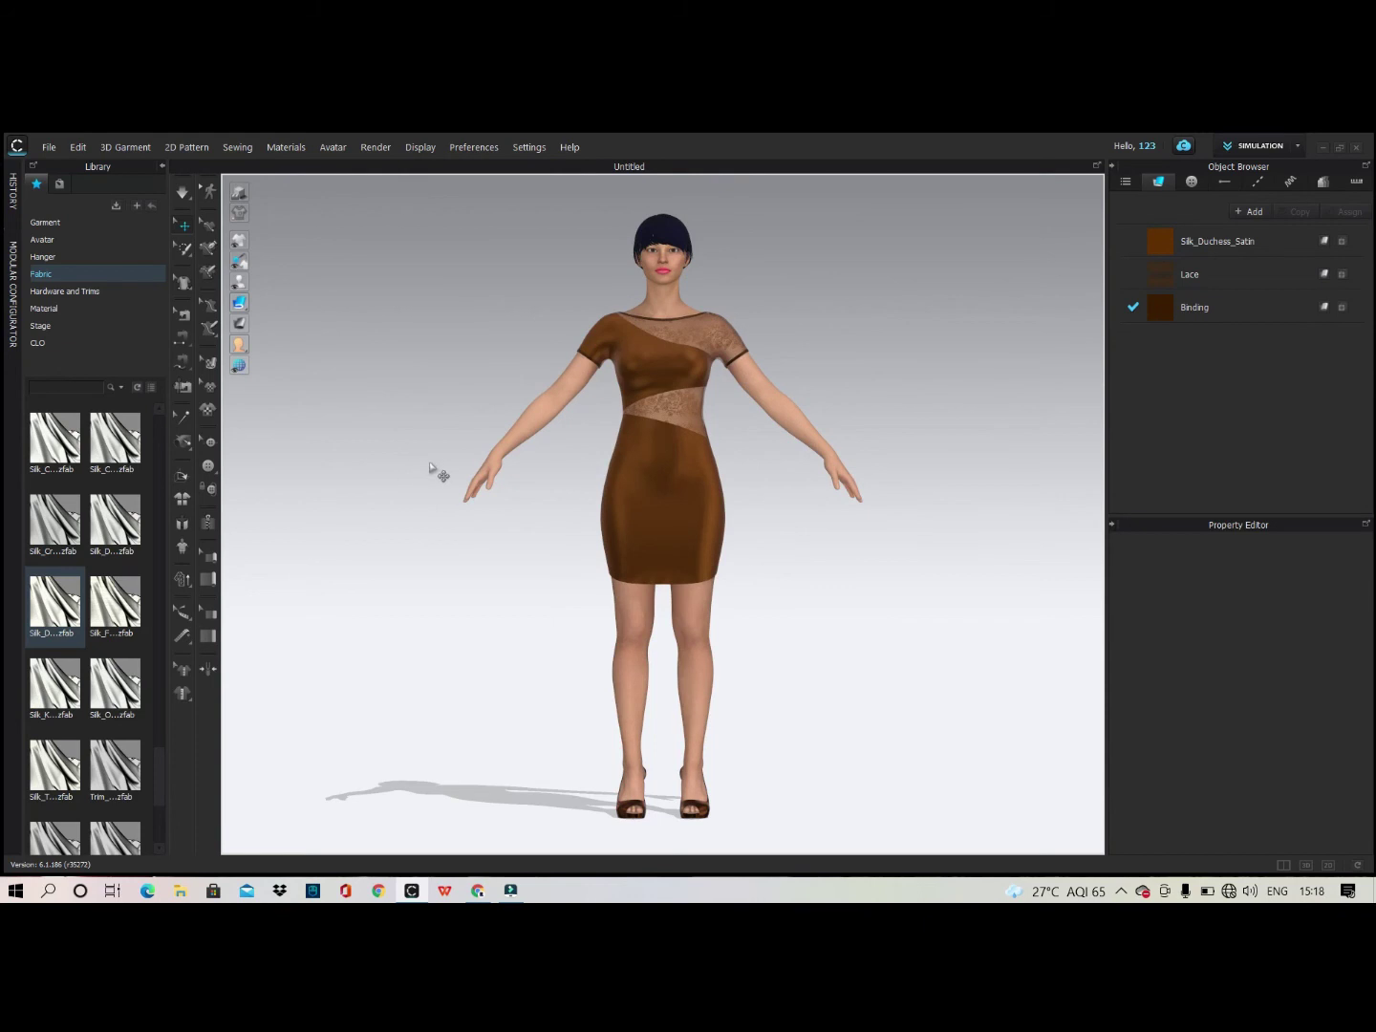
key("ctrl+s")
type("Meow")
key("Return")
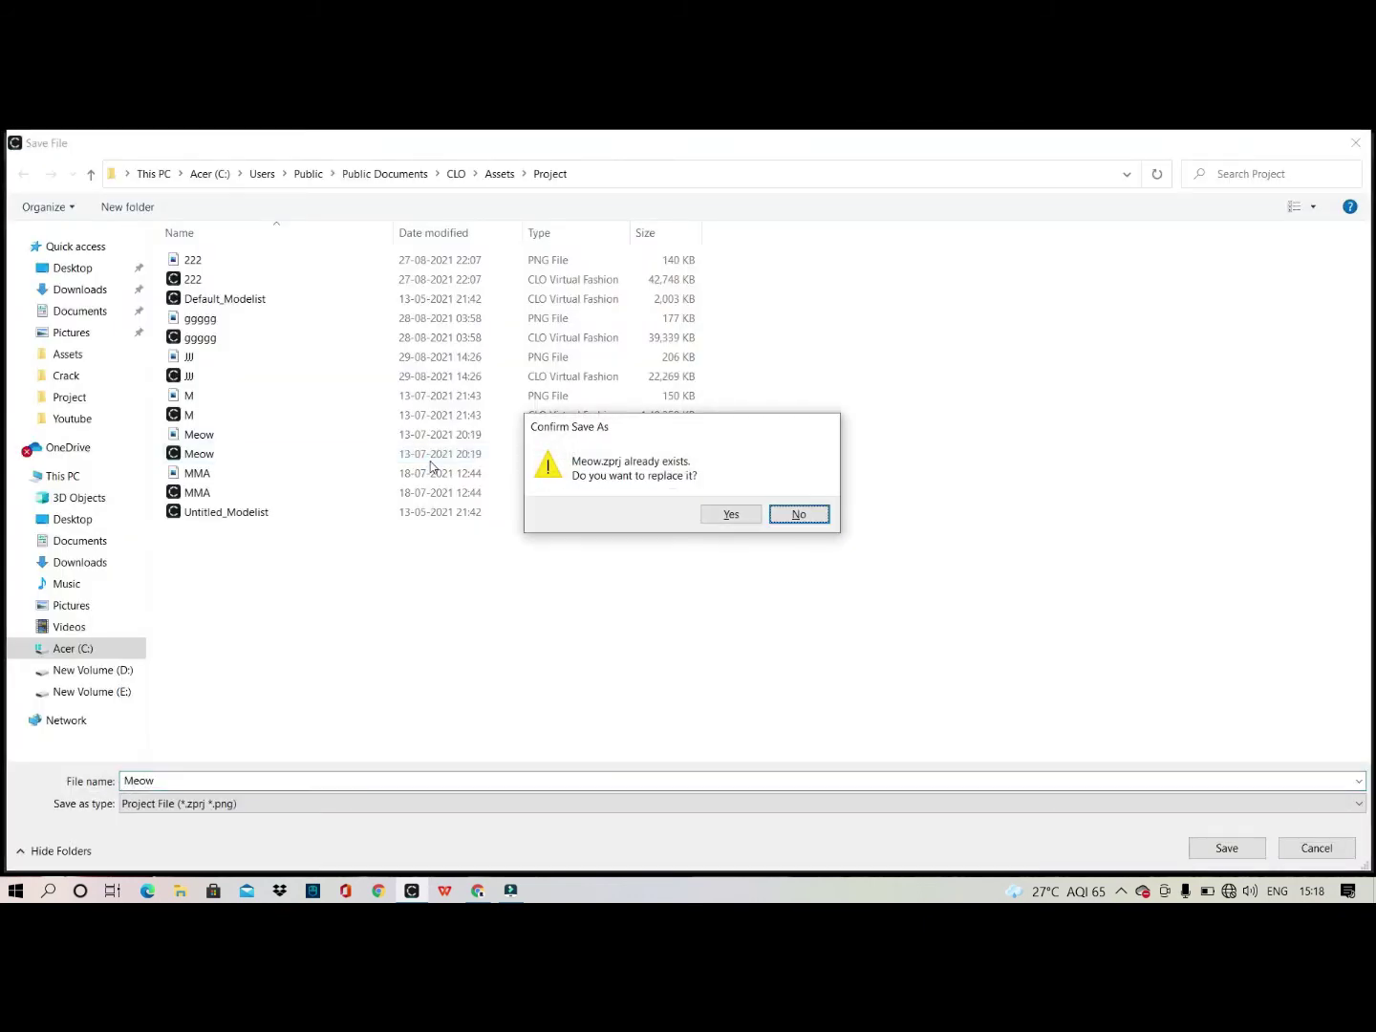
key("Return")
type("gdf")
key("BackSpace")
key("BackSpace")
key("BackSpace")
Save the project under the file name "for youtube".
type("for youtu")
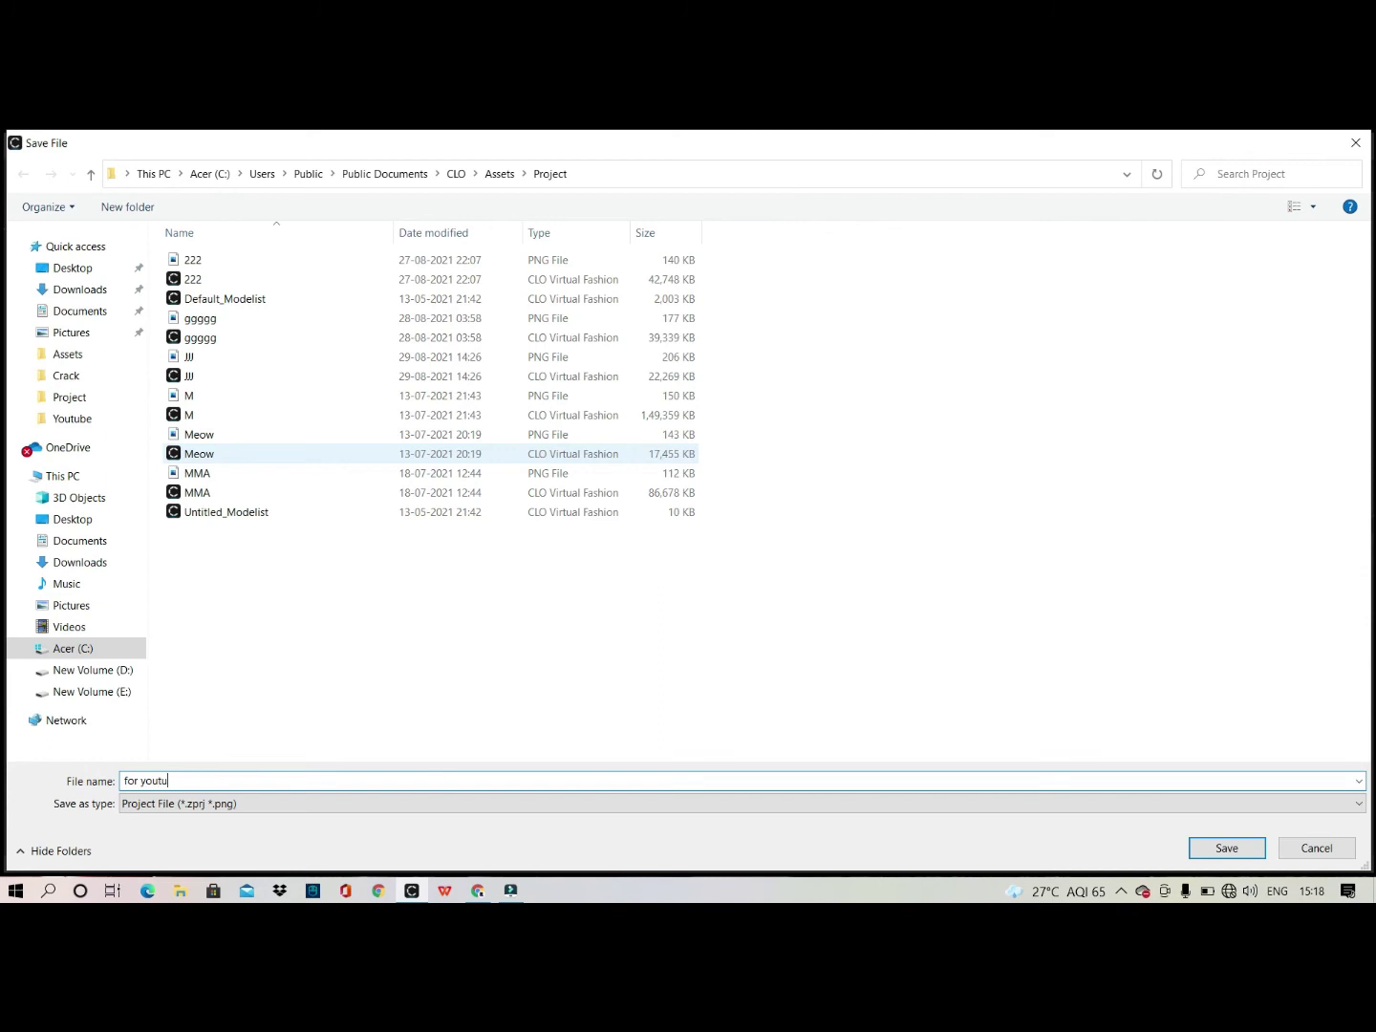
key("Return")
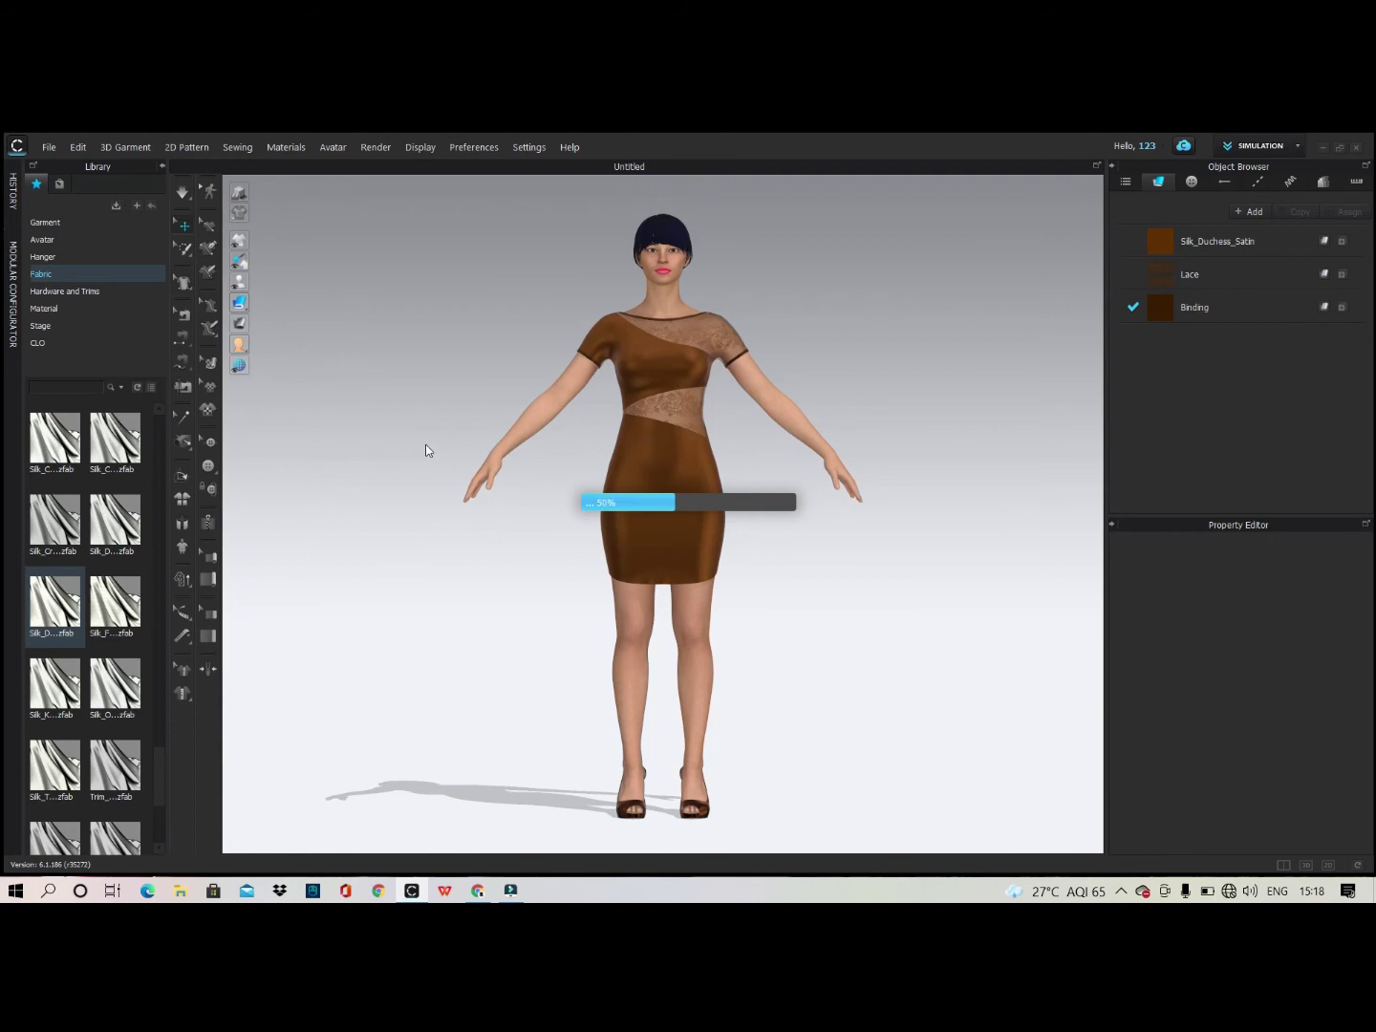
Inspect the satin, lace and binding fabrics up close with Quality Render on, and turn it off again.
left_click(240, 191)
left_click(240, 191)
left_click(244, 195)
scroll(723, 357, "up", 1)
middle_click_drag(713, 392, 683, 518)
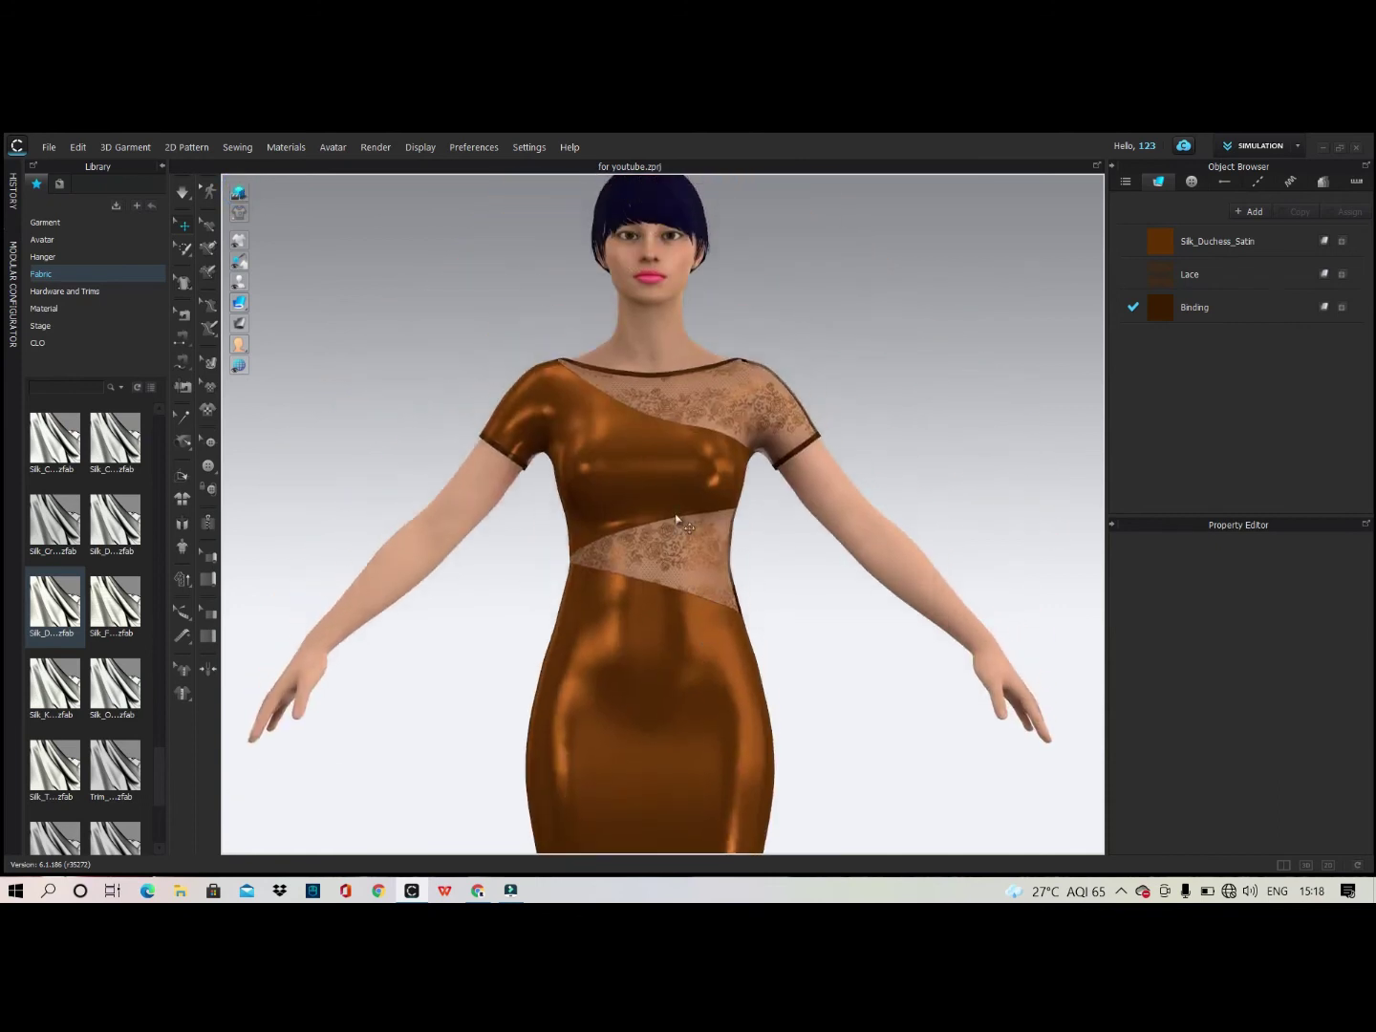
scroll(688, 486, "up", 8)
middle_click_drag(706, 372, 719, 516)
scroll(636, 430, "up", 6)
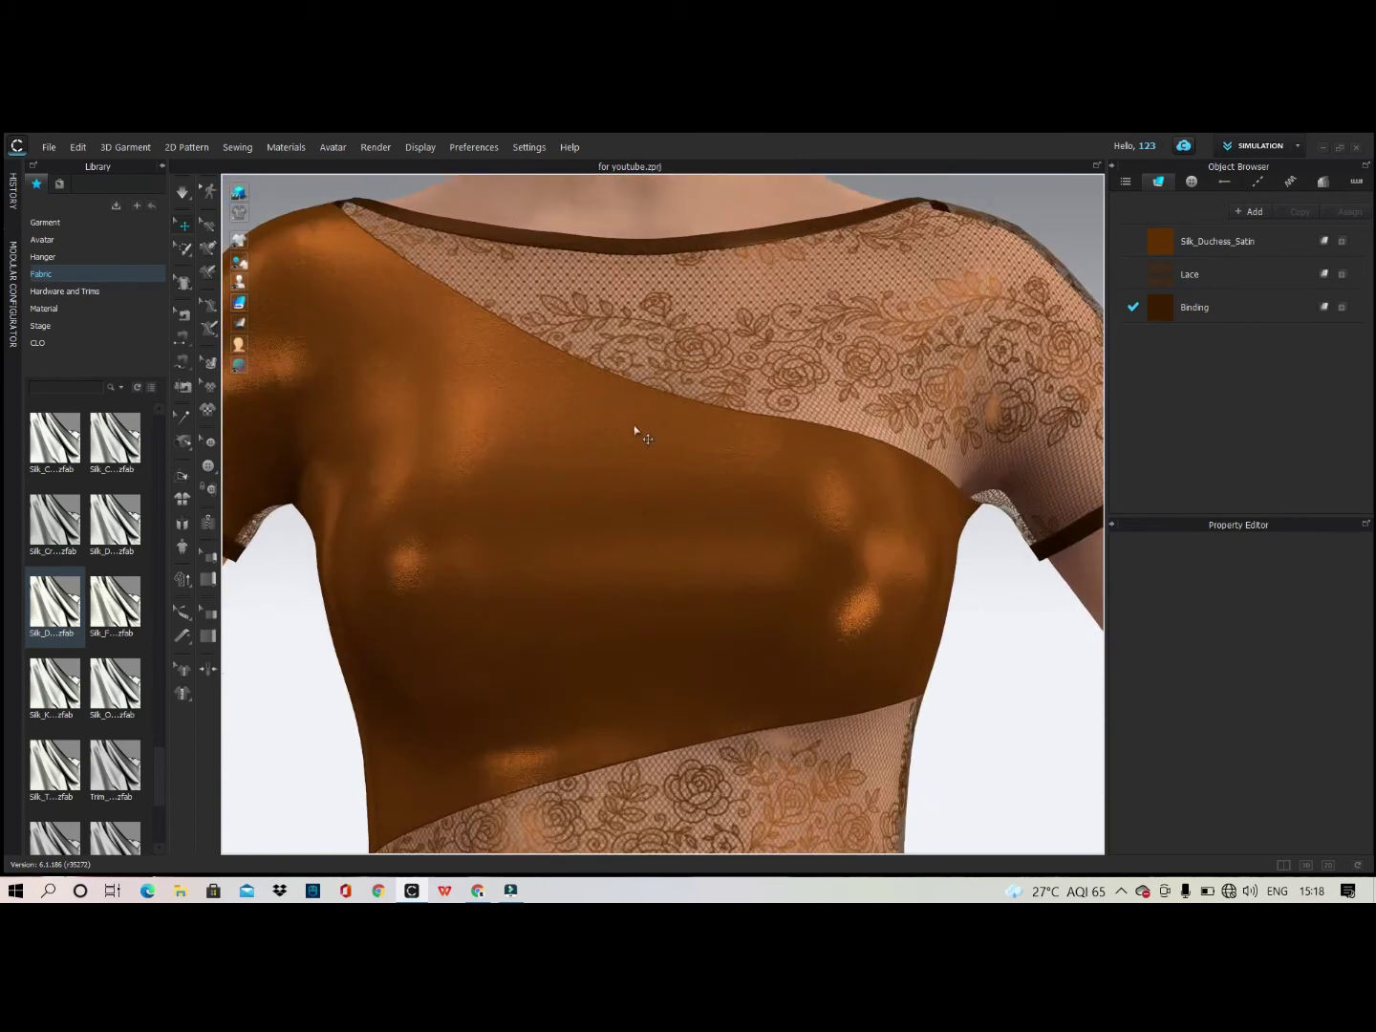
right_click_drag(885, 409, 1101, 434)
scroll(784, 402, "down", 10)
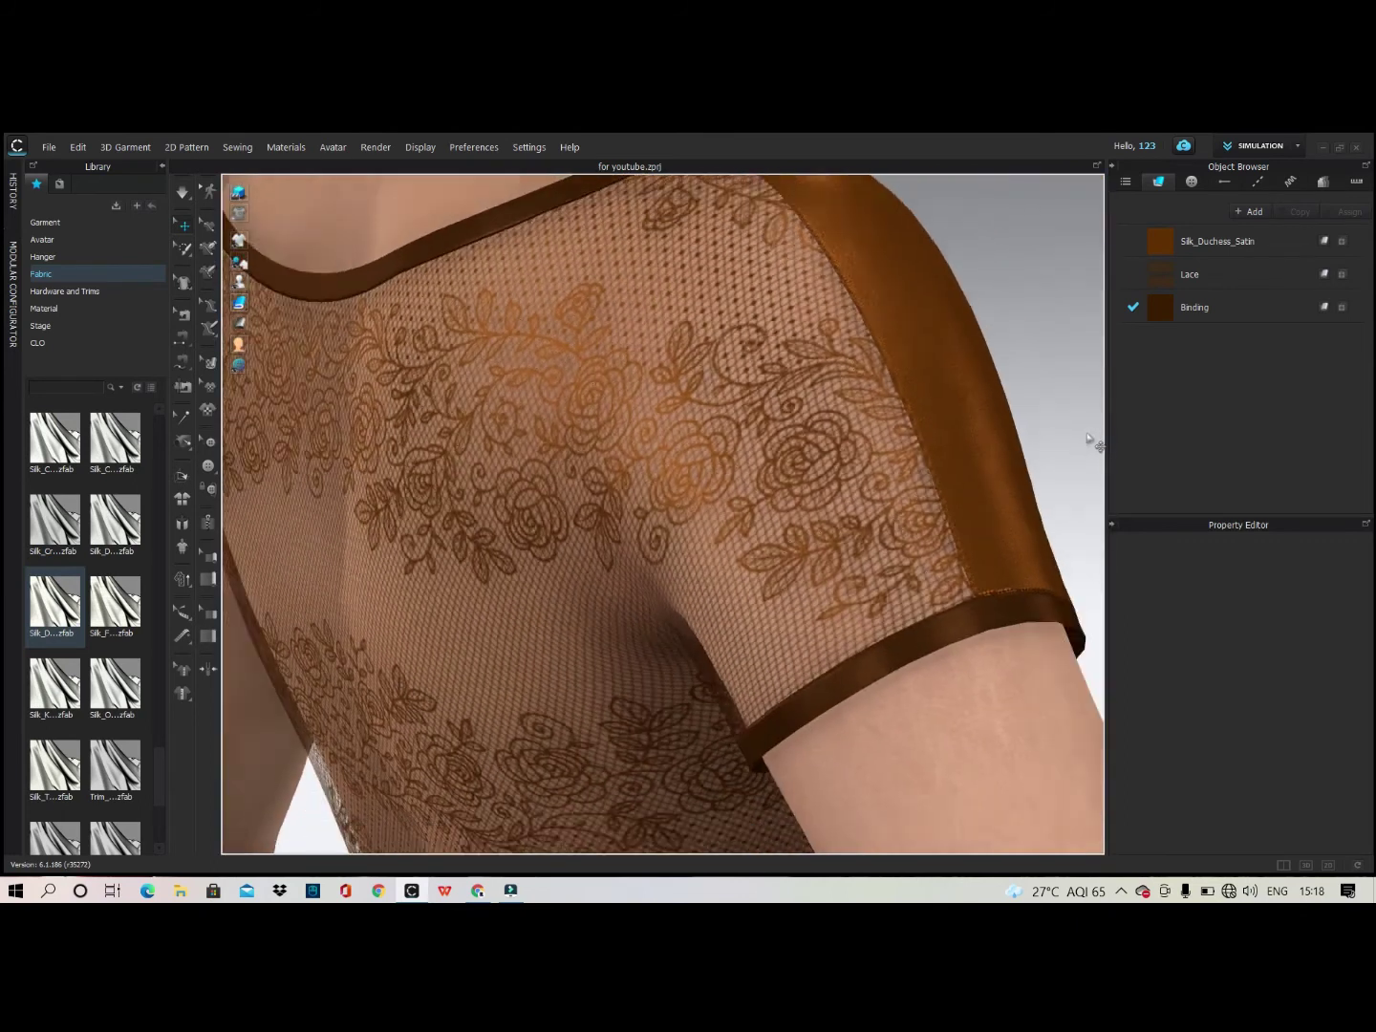
middle_click_drag(758, 506, 808, 255)
key("2")
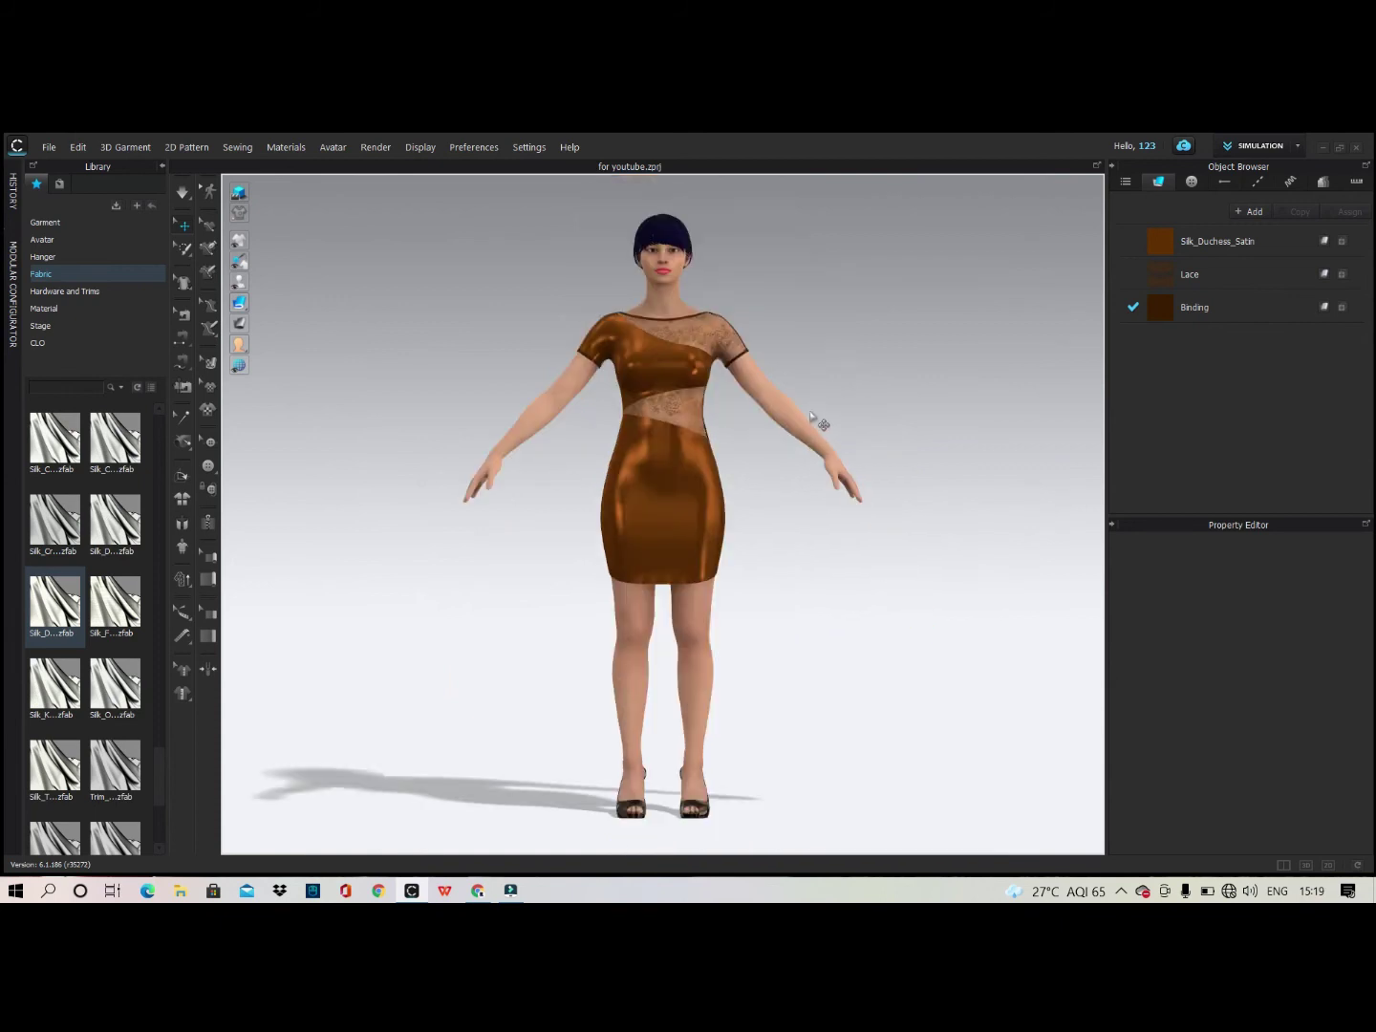
left_click(239, 191)
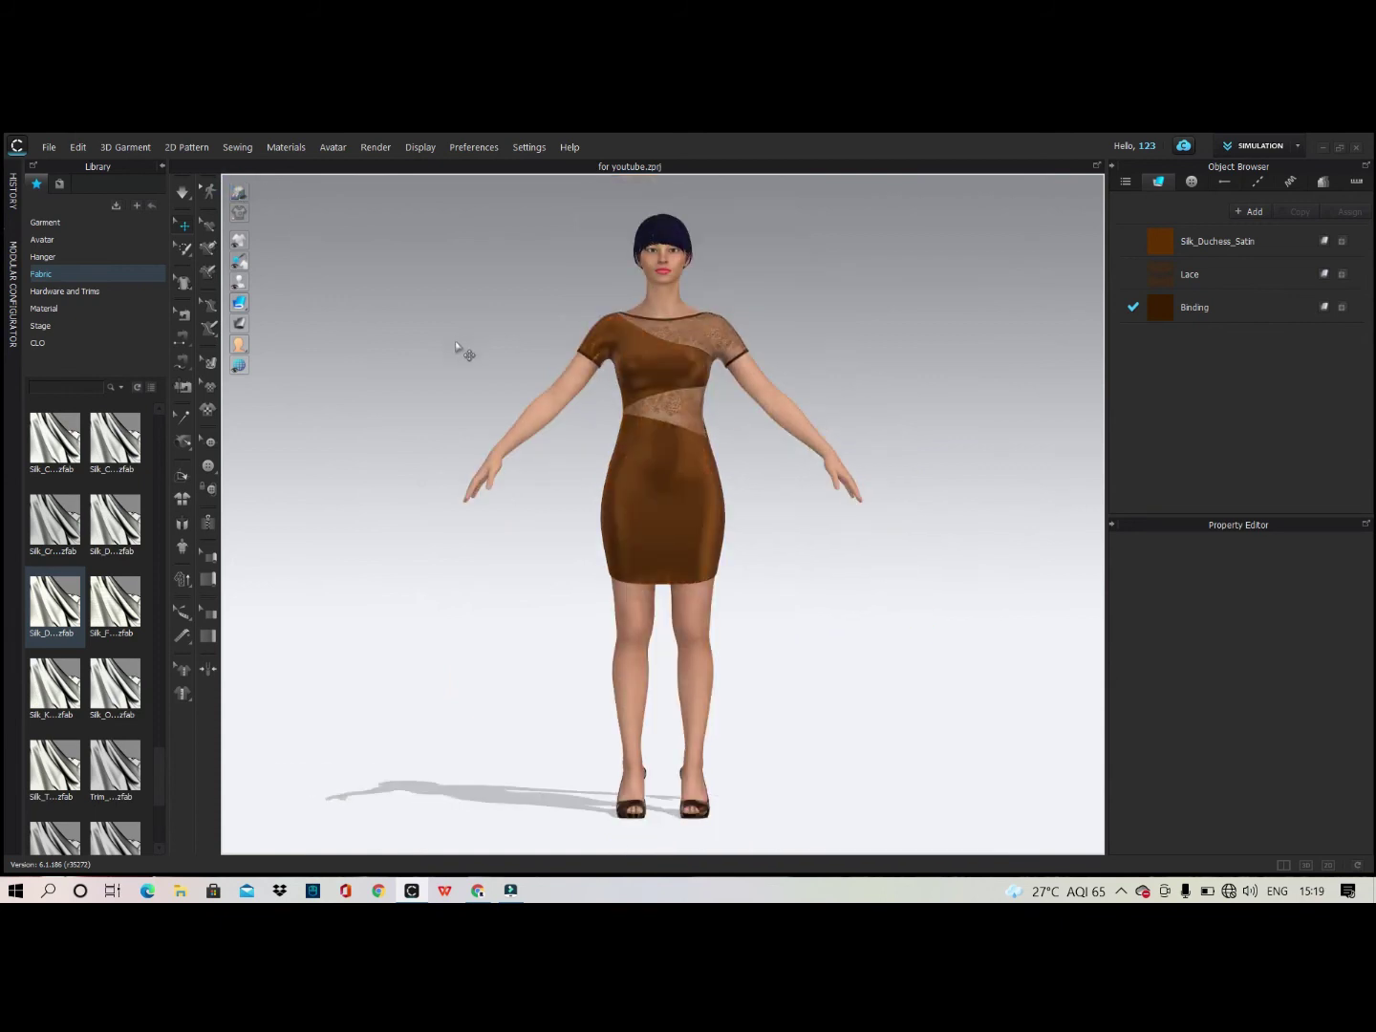
Save the project and start the Interactive Render in the Render window.
key("ctrl+s")
left_click(376, 148)
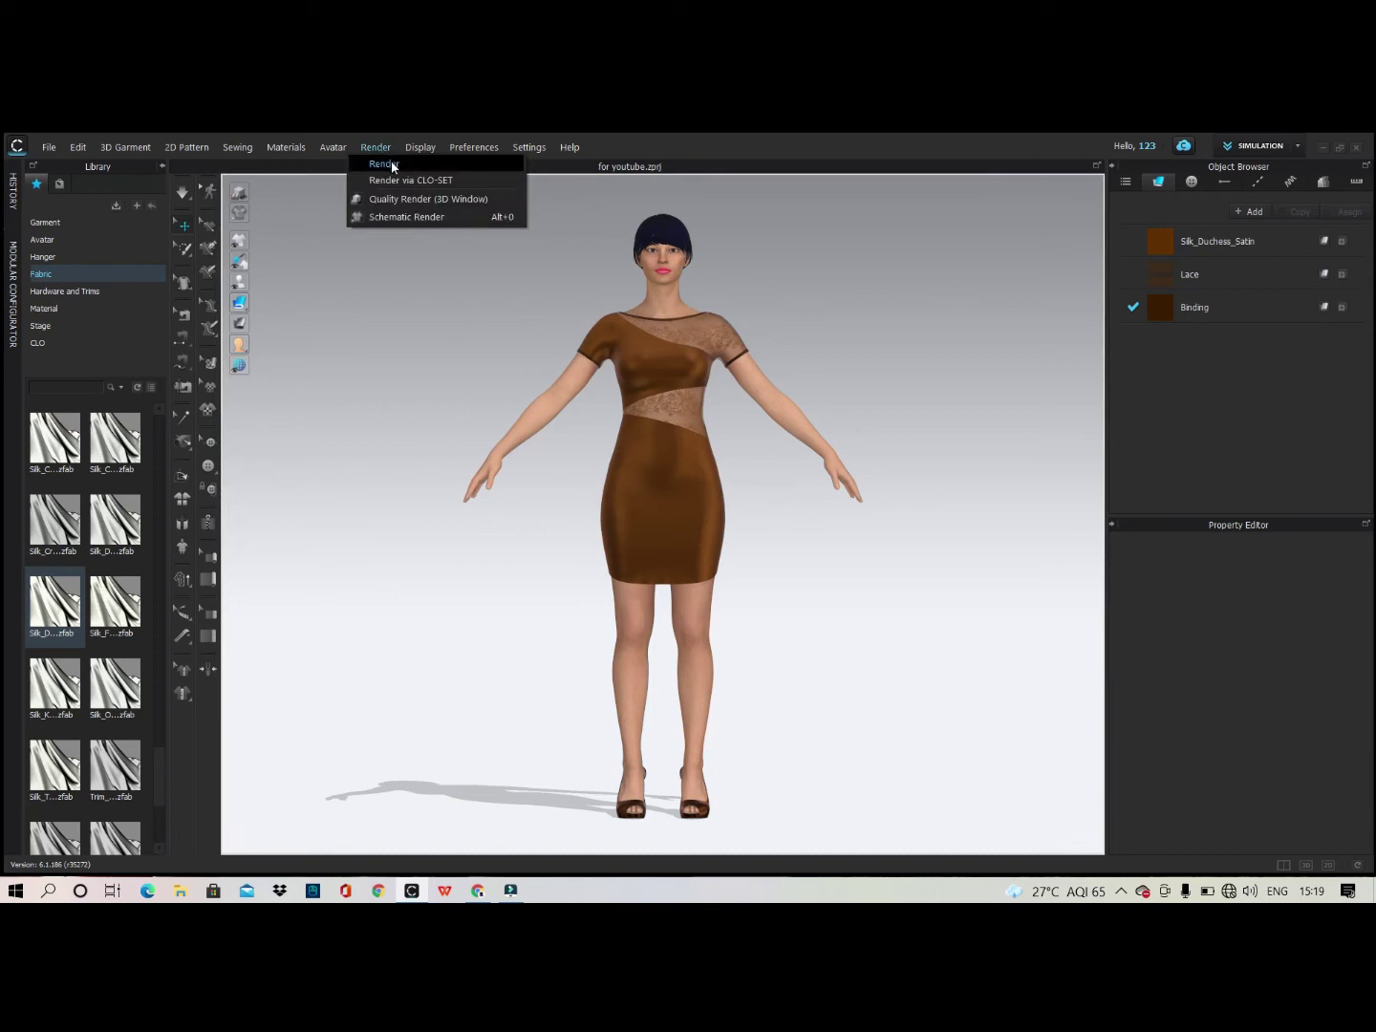
left_click(390, 164)
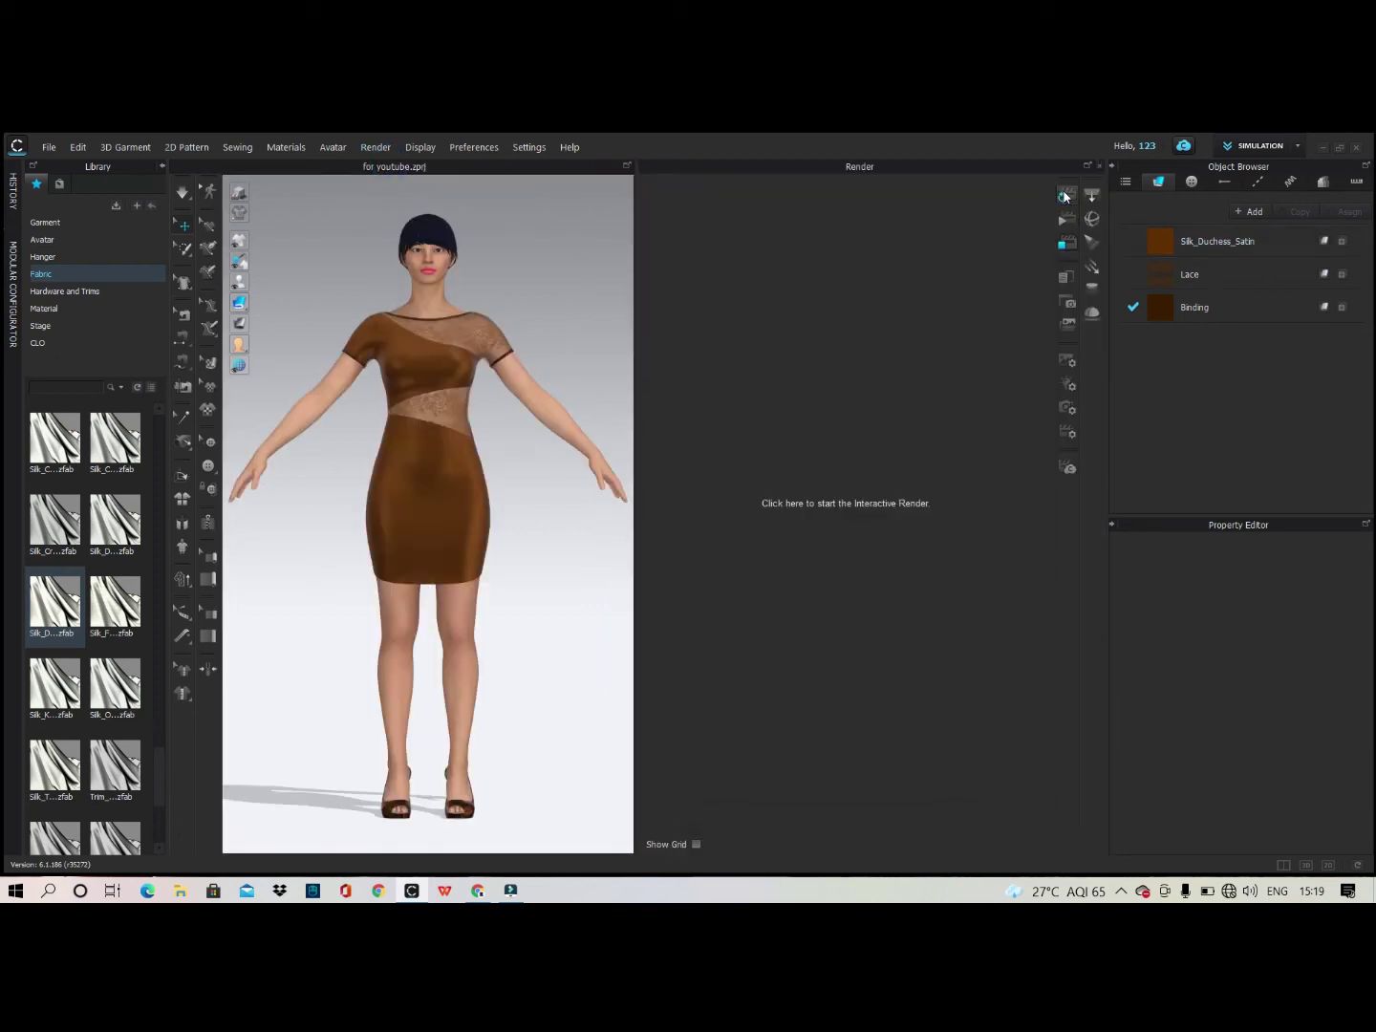
left_click(1065, 196)
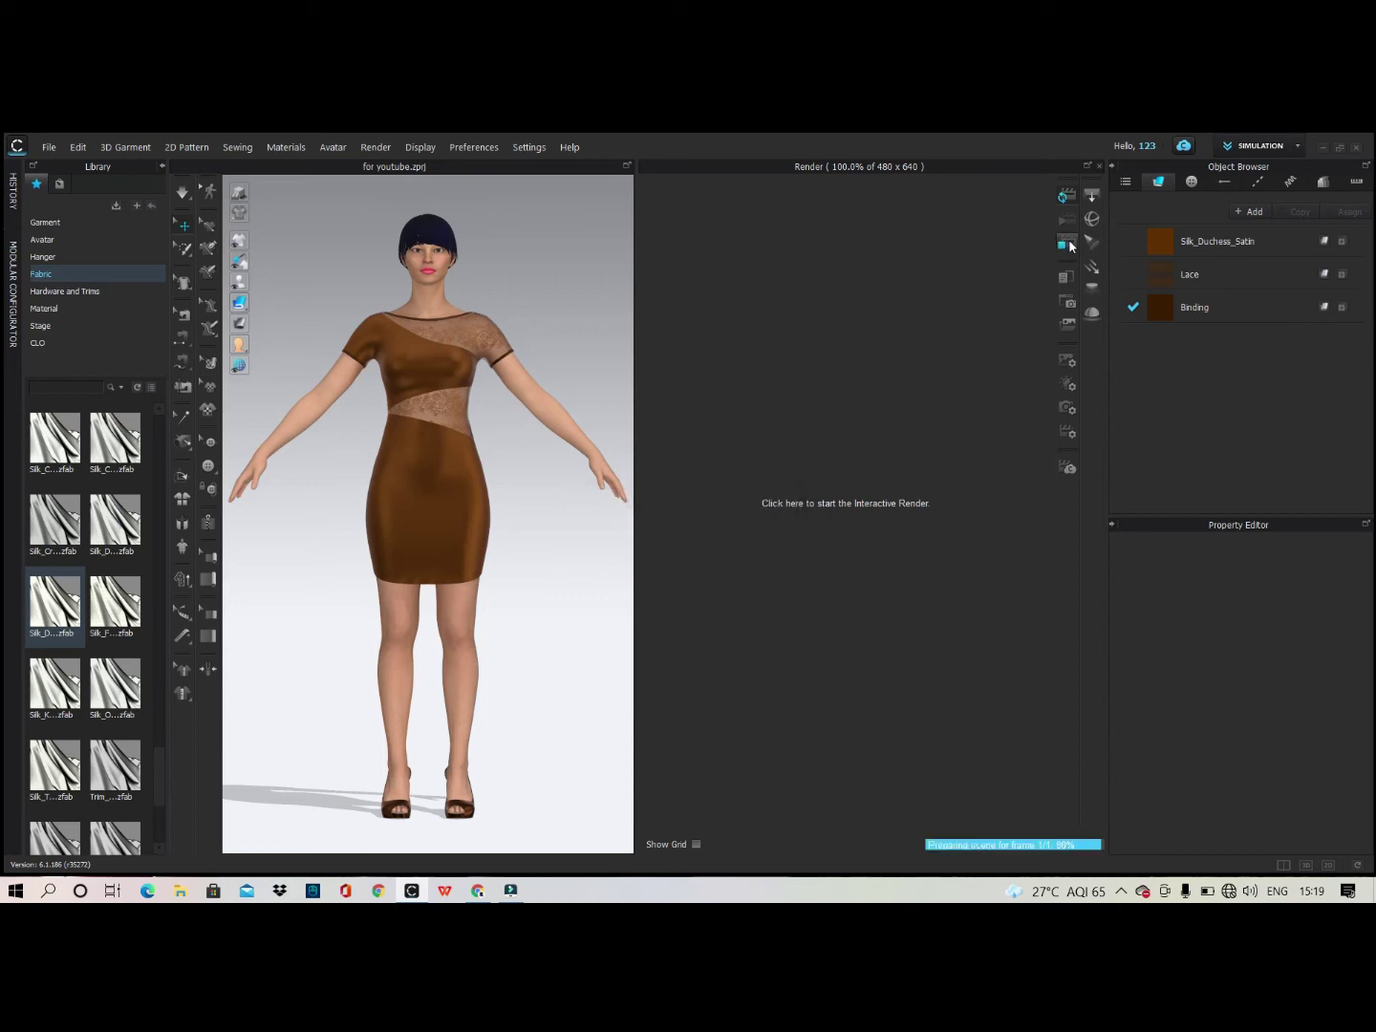
Open the render's light and image/video properties and restart the Interactive Render with a three-quarter front view of the dress.
left_click(1068, 386)
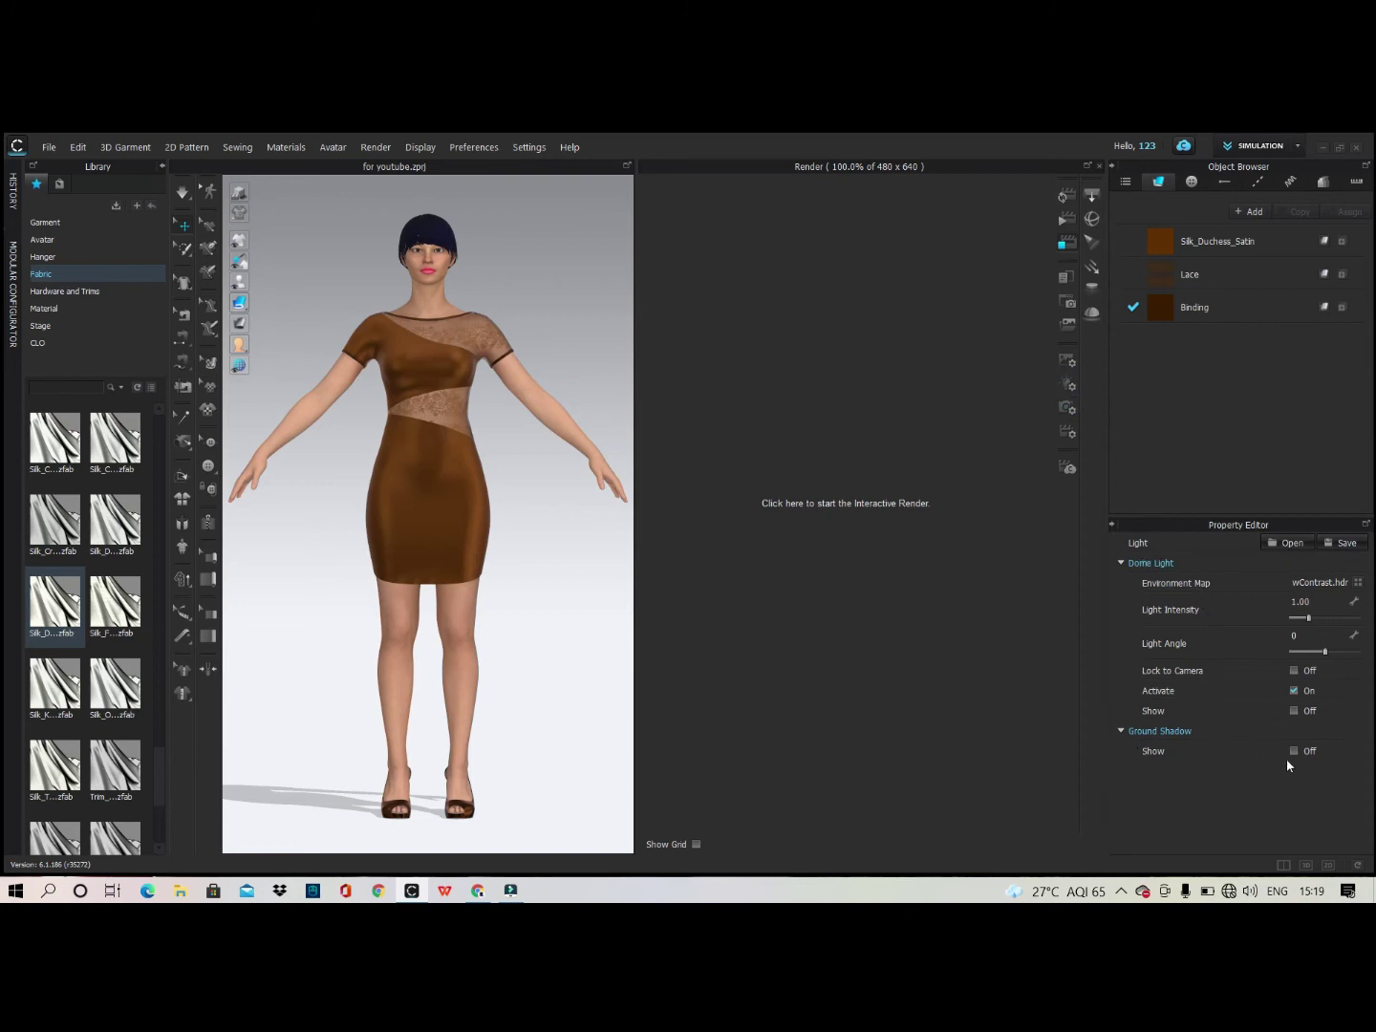
left_click(1067, 362)
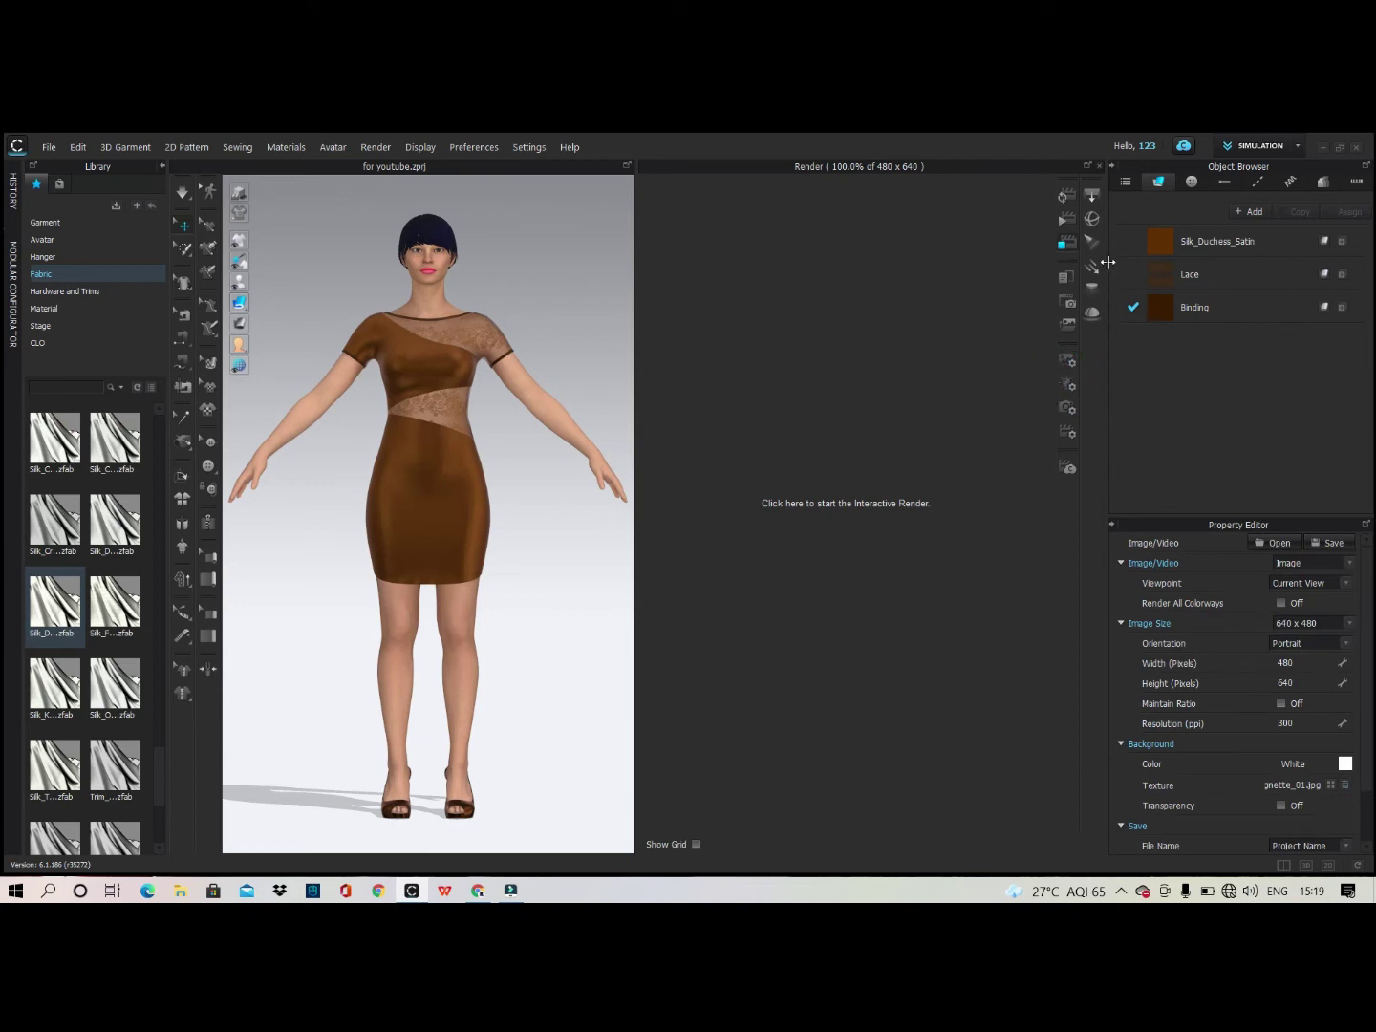
left_click(1066, 198)
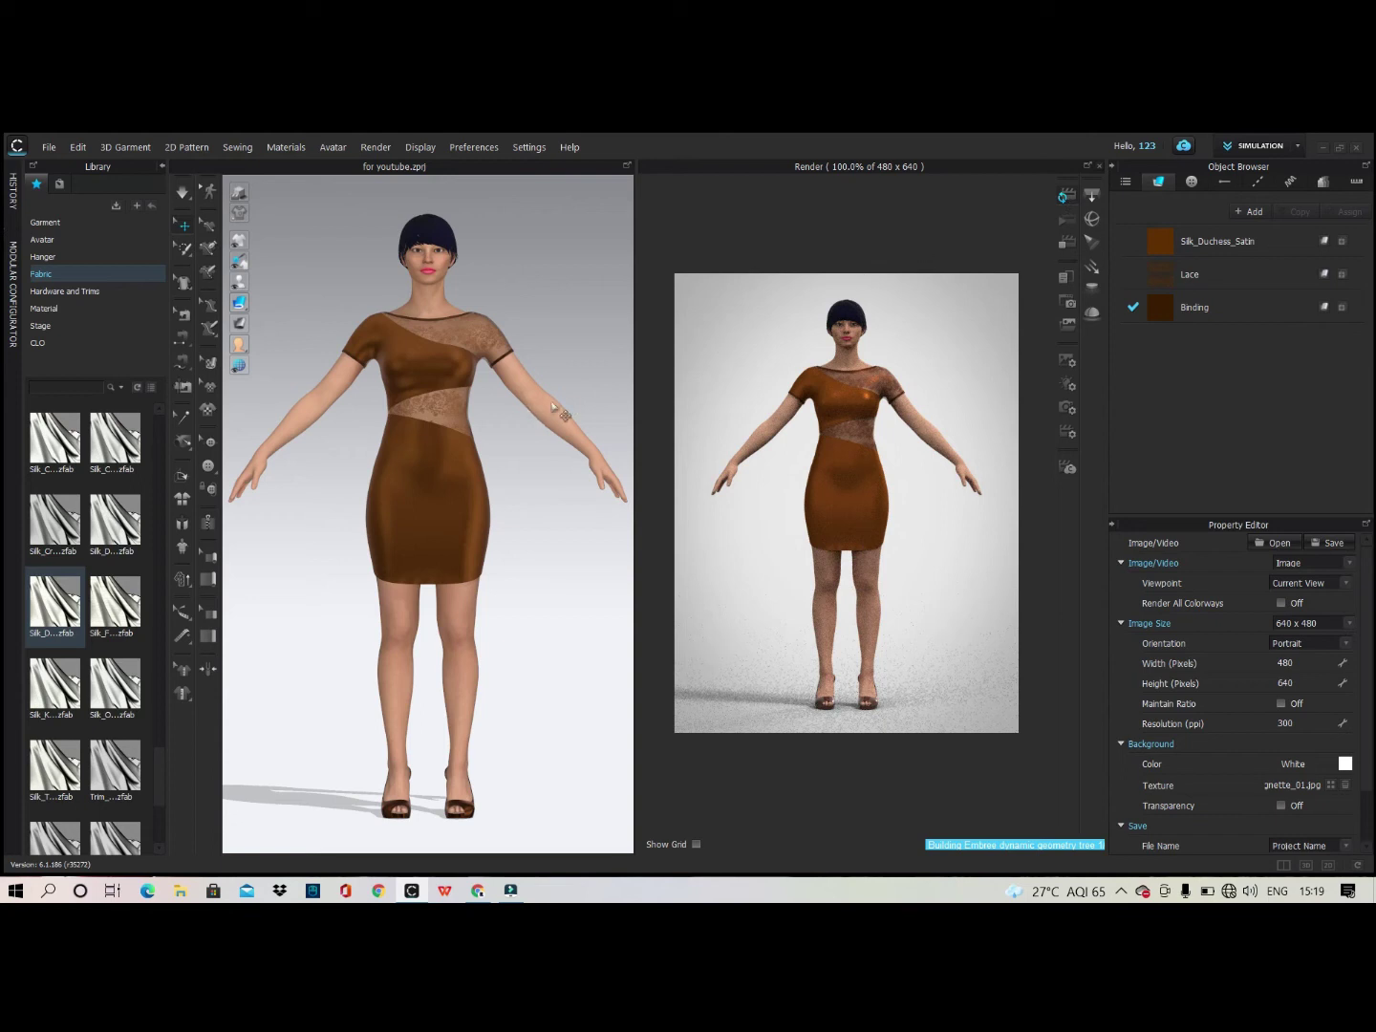
right_click_drag(541, 393, 501, 408)
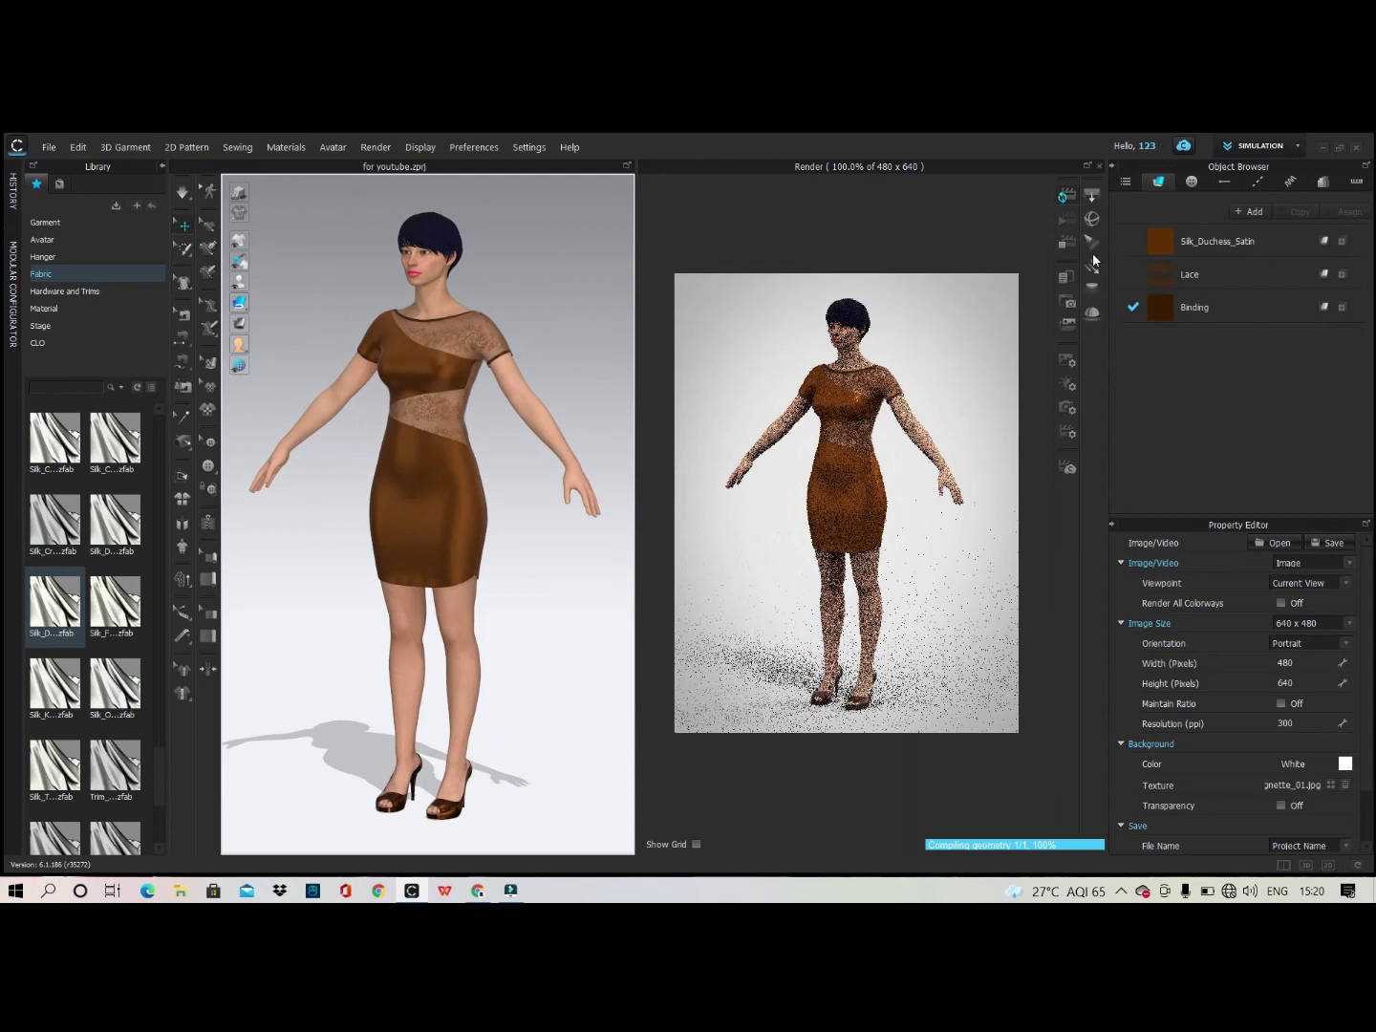
Apply the lowered-arm stepping pose from the Female_V2 pose library using Pose Only (Maintain Avatar Size), and stop the Interactive Render.
left_click(82, 240)
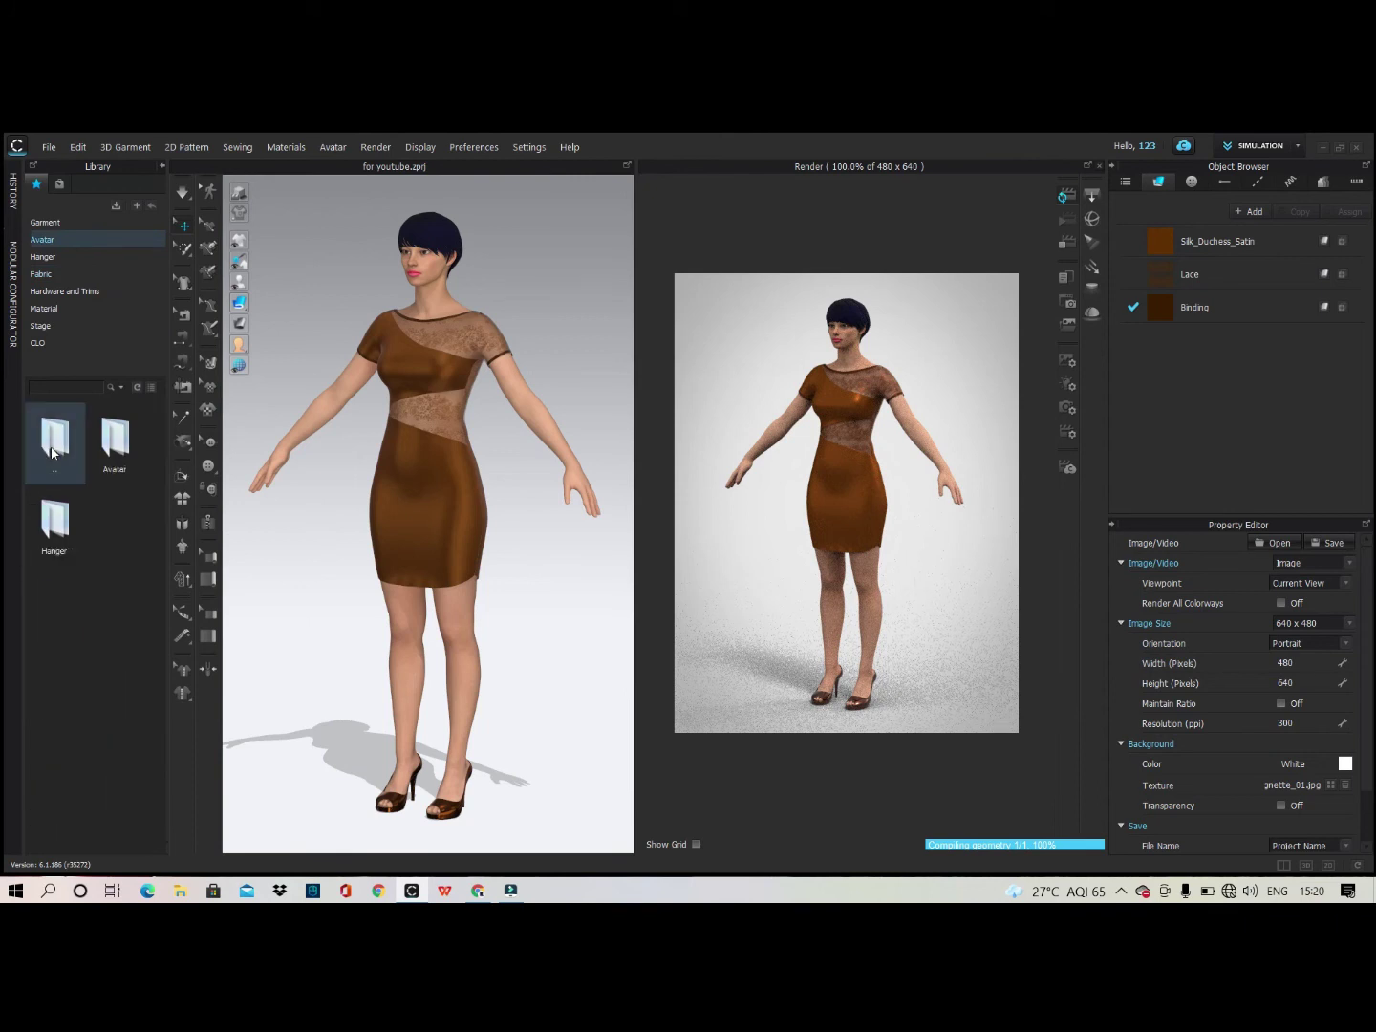
double_click(51, 531)
double_click(117, 449)
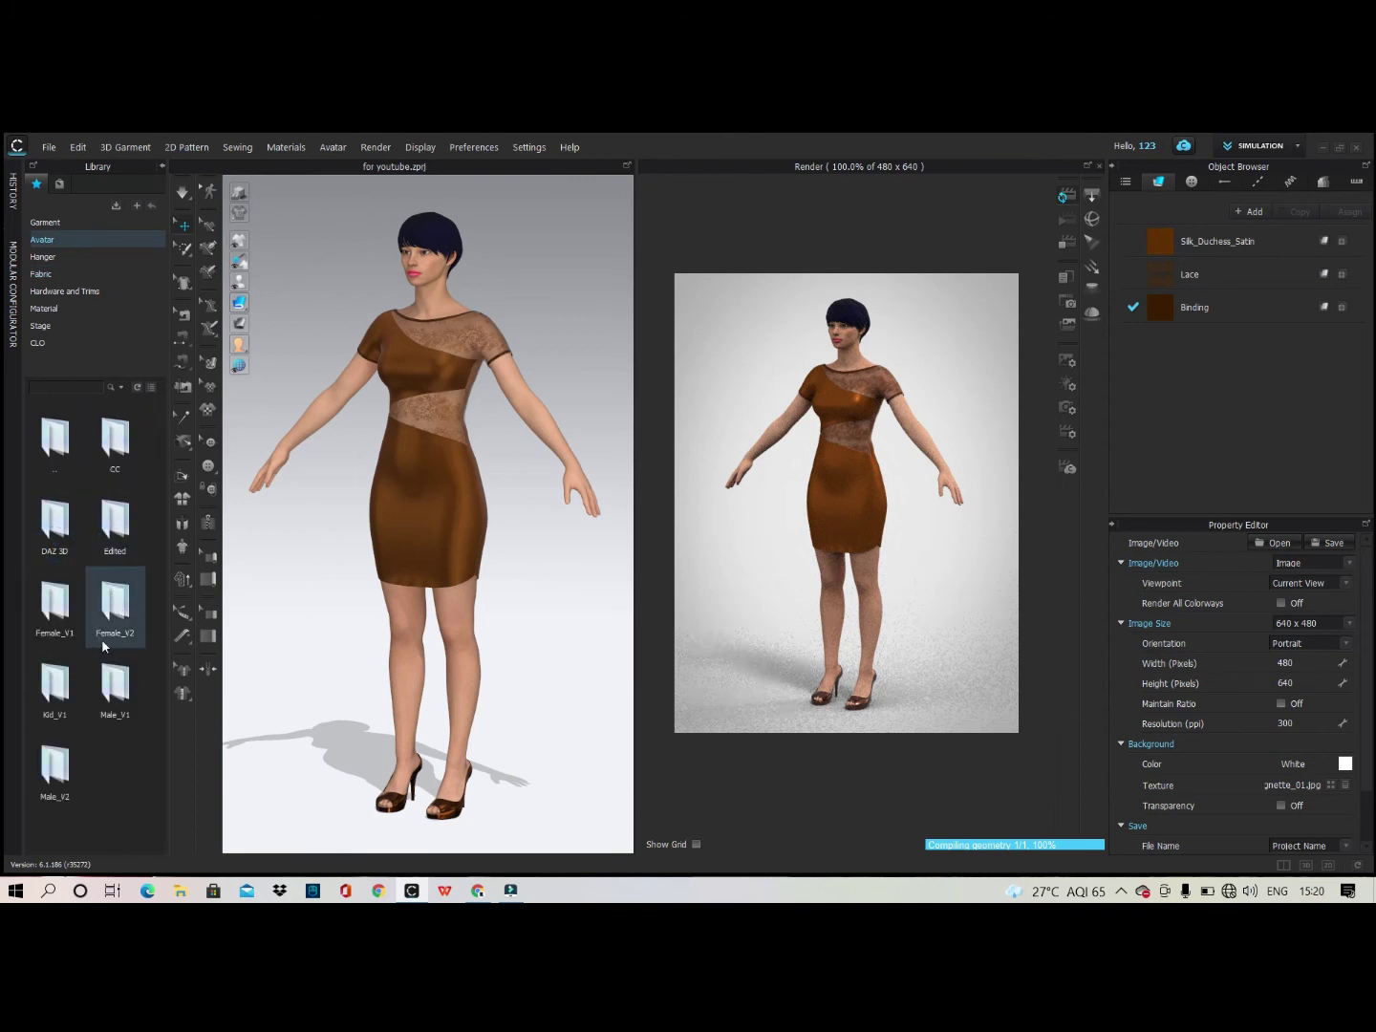
double_click(112, 626)
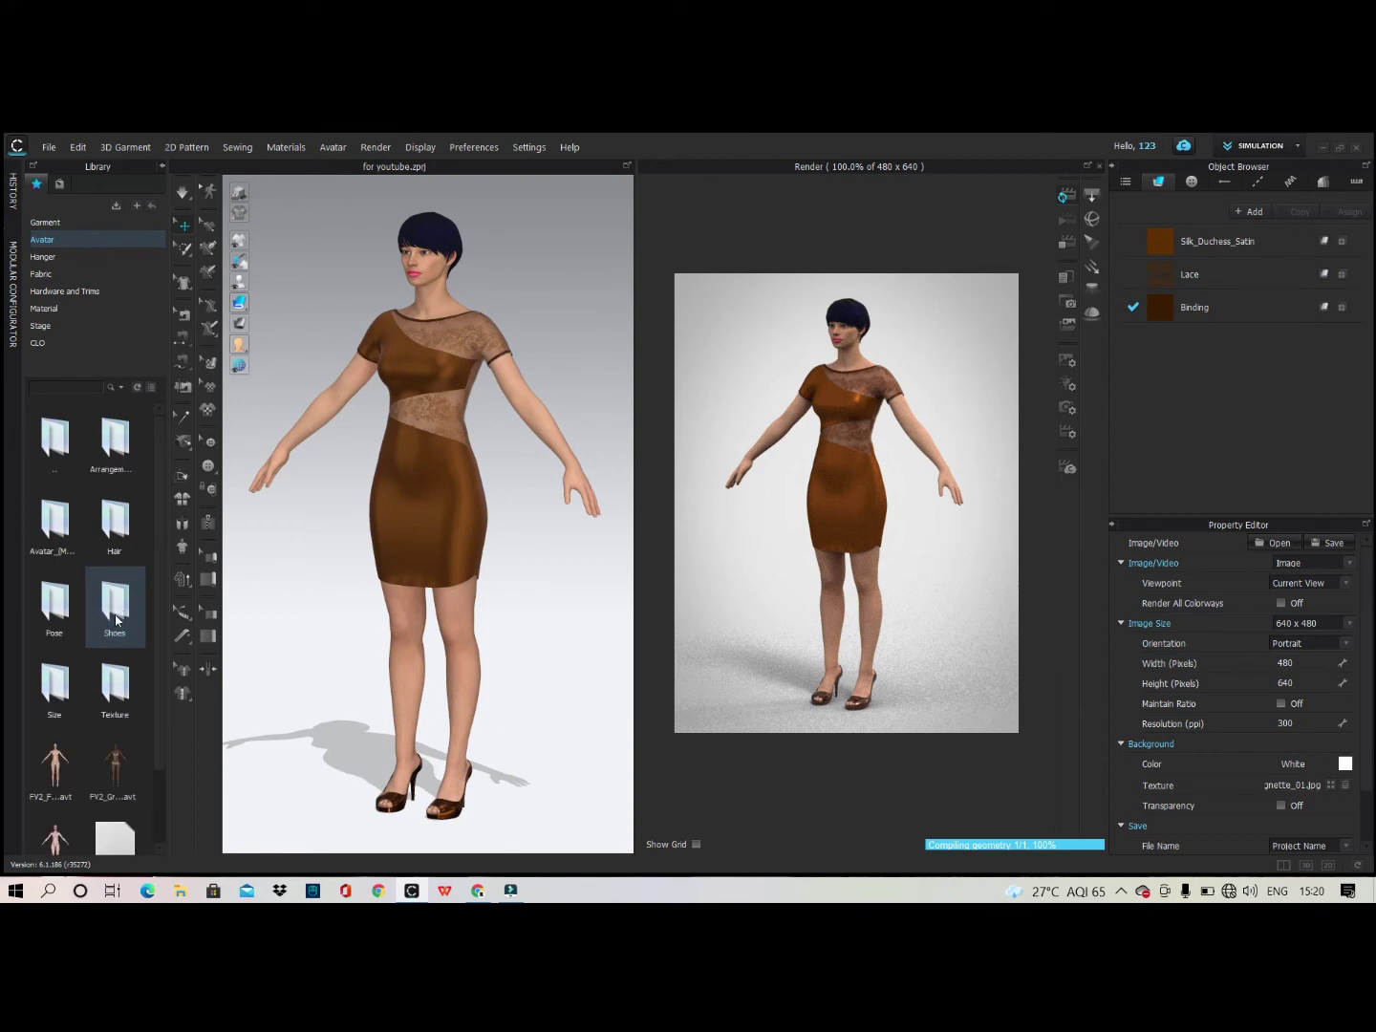
double_click(55, 631)
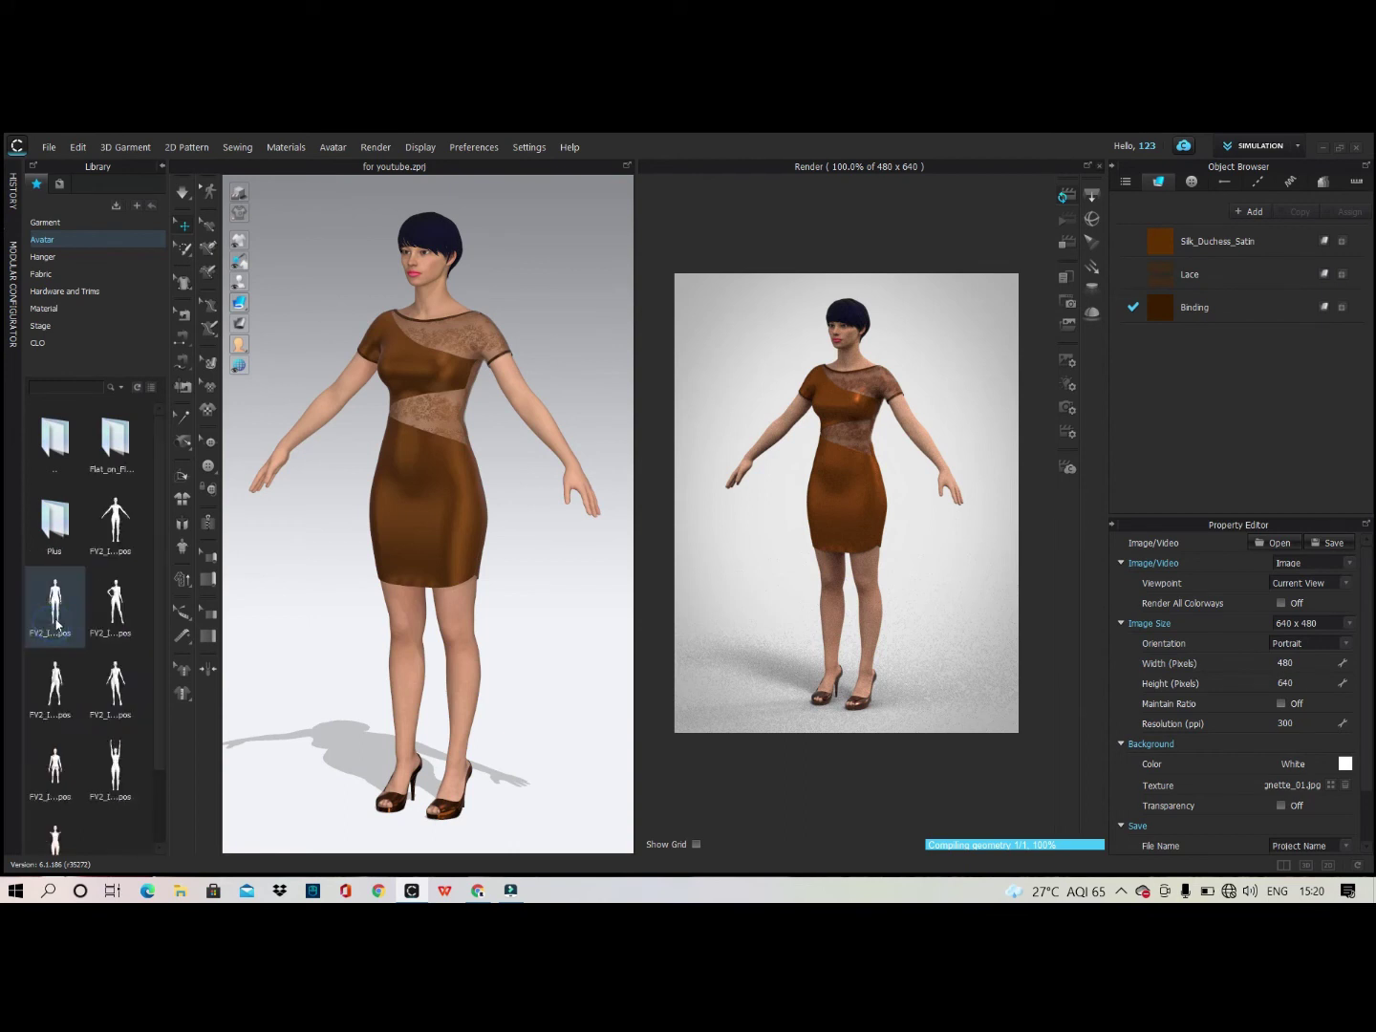
double_click(124, 696)
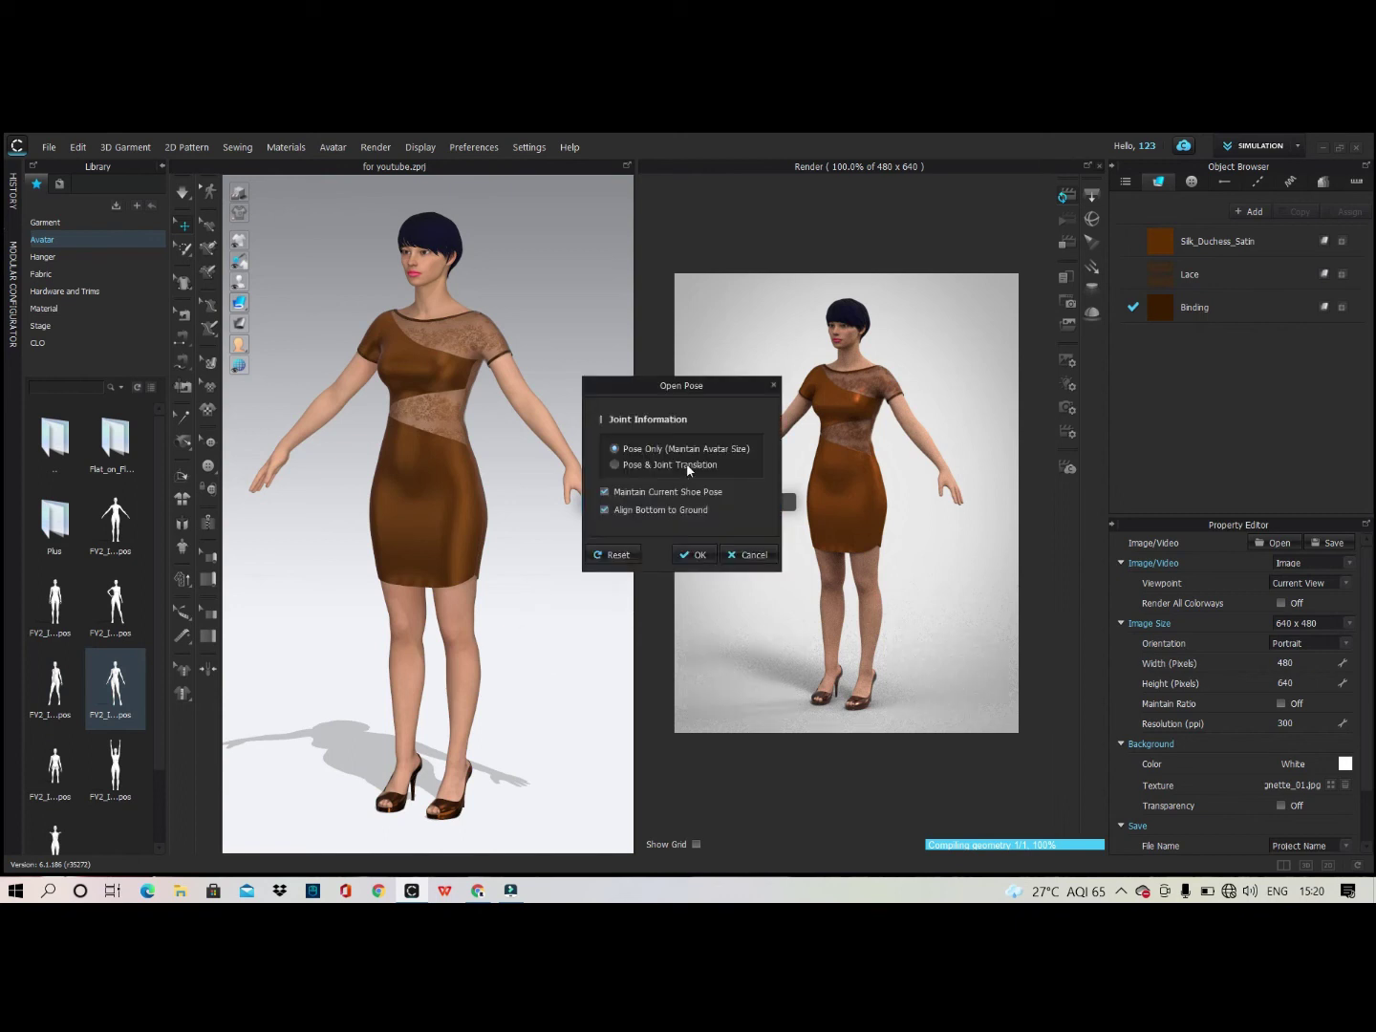
left_click(692, 555)
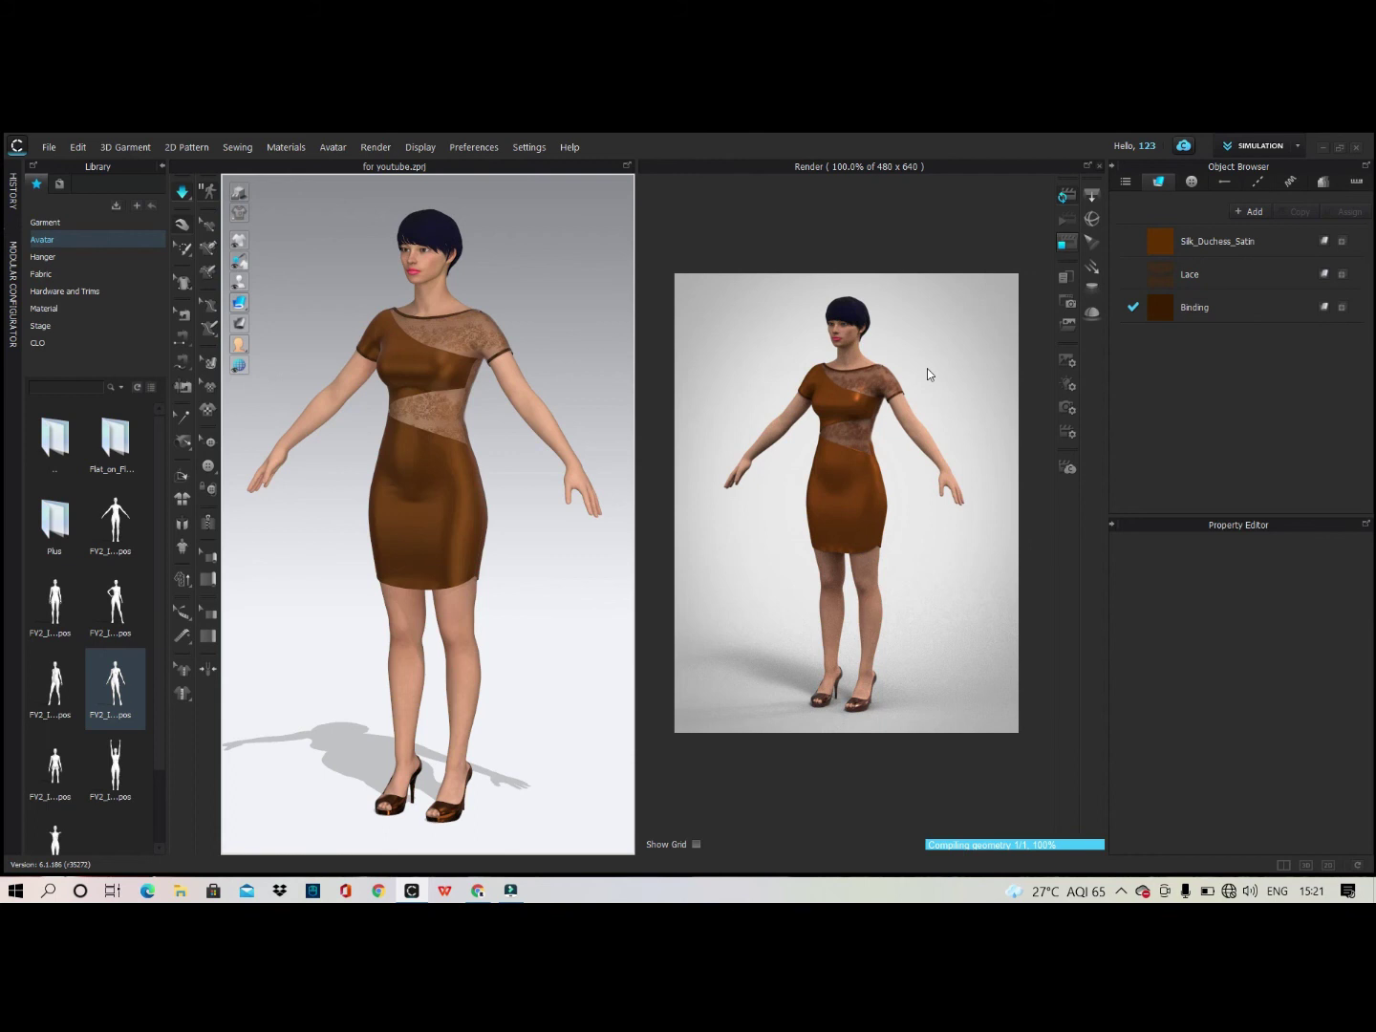
left_click(1061, 243)
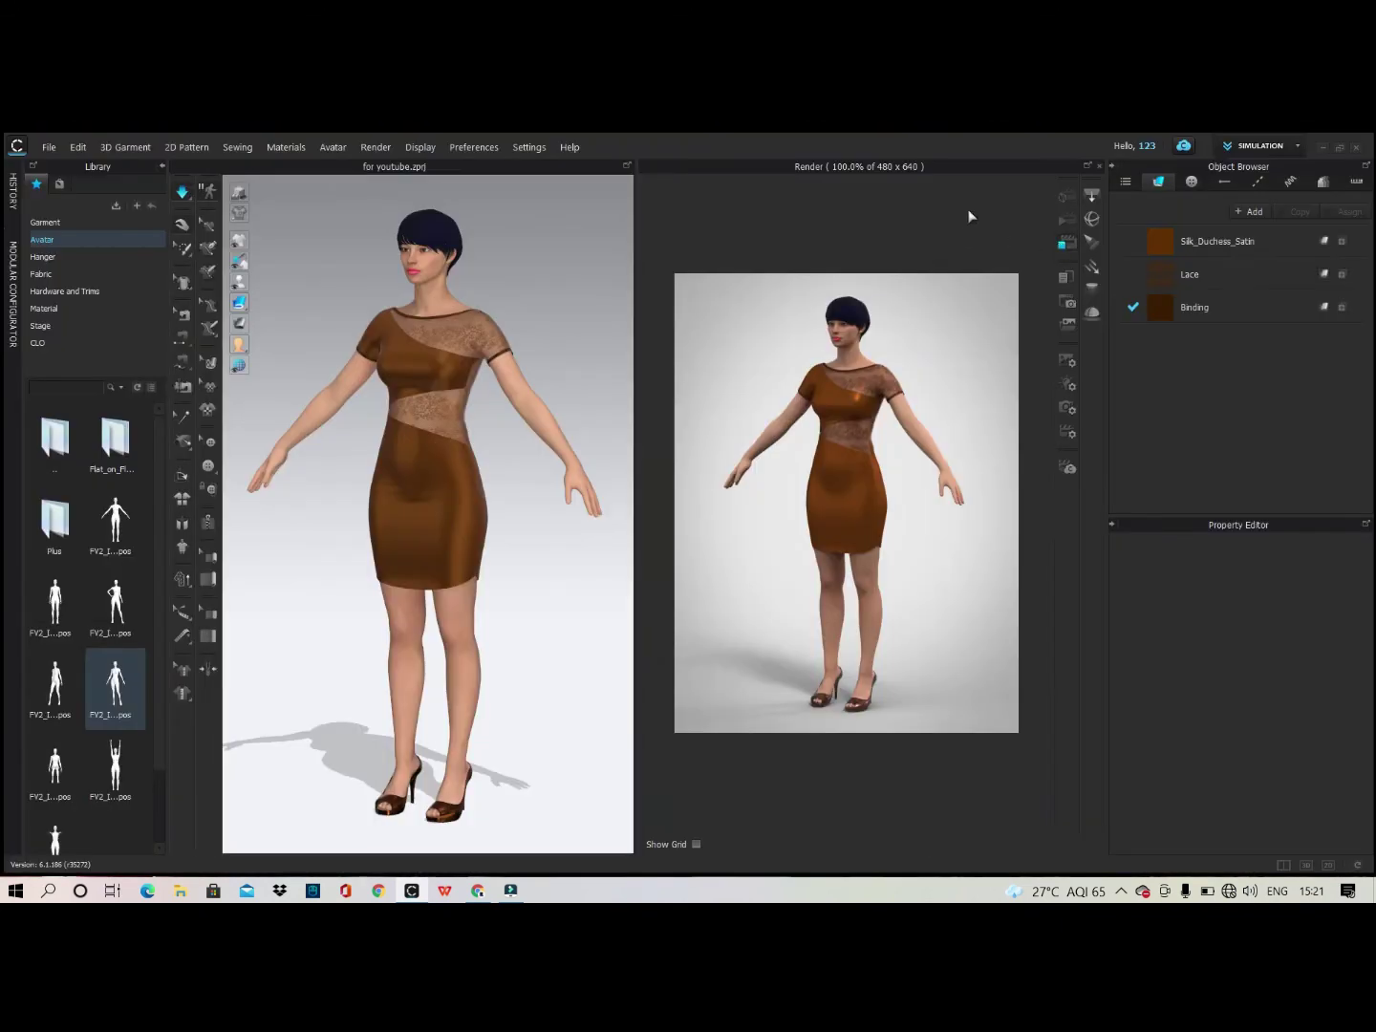
right_click_drag(363, 445, 432, 455)
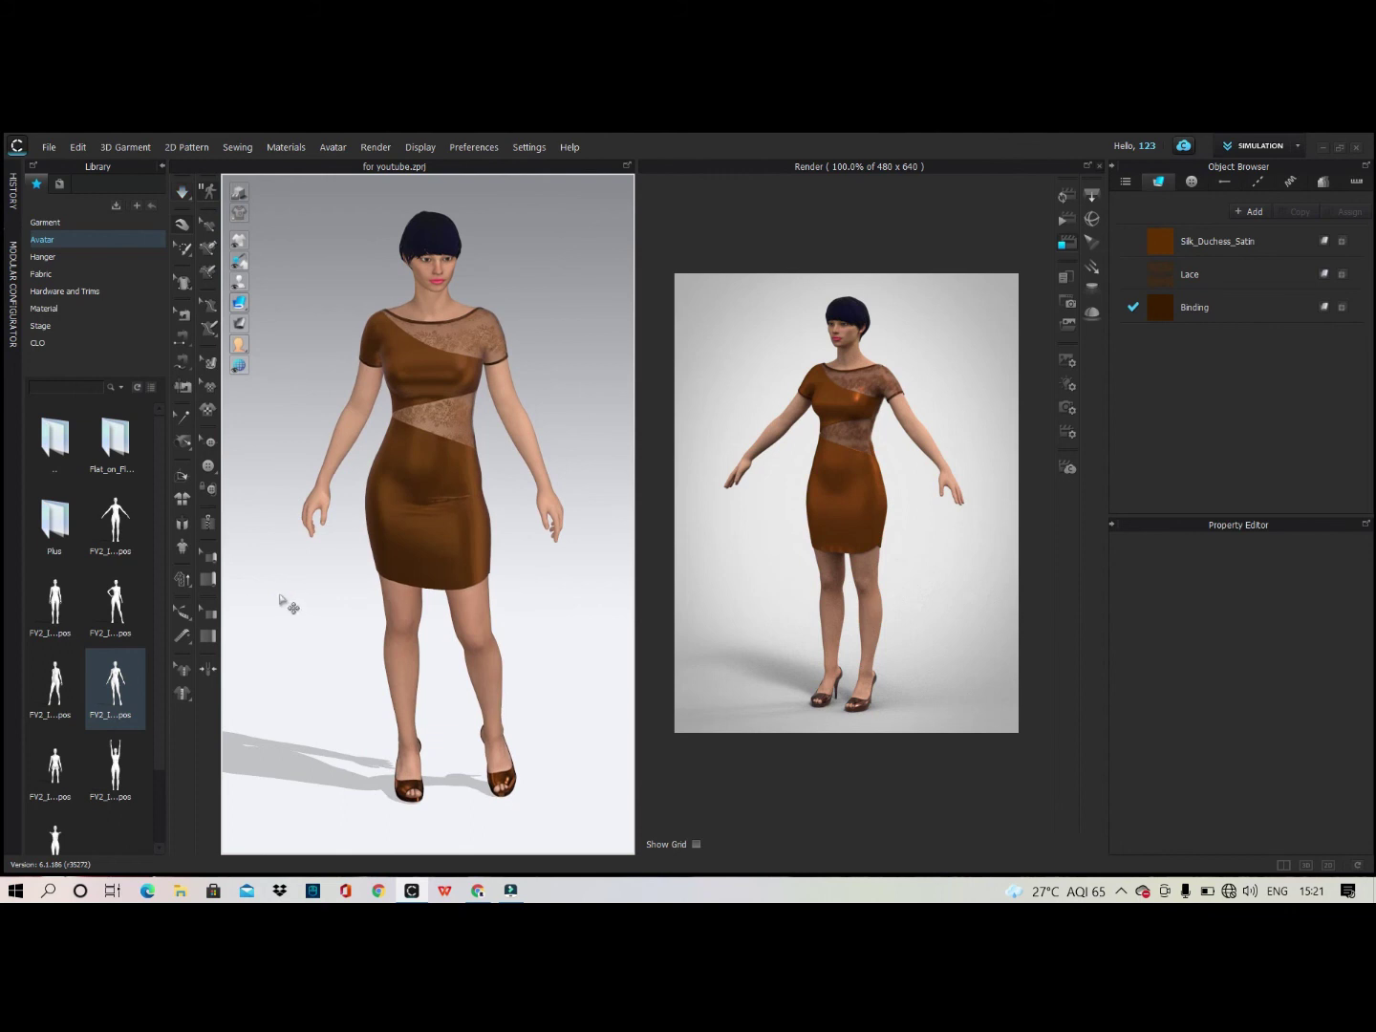
Simulate the dress on the newly posed avatar and check its fit from the side and front.
key("space")
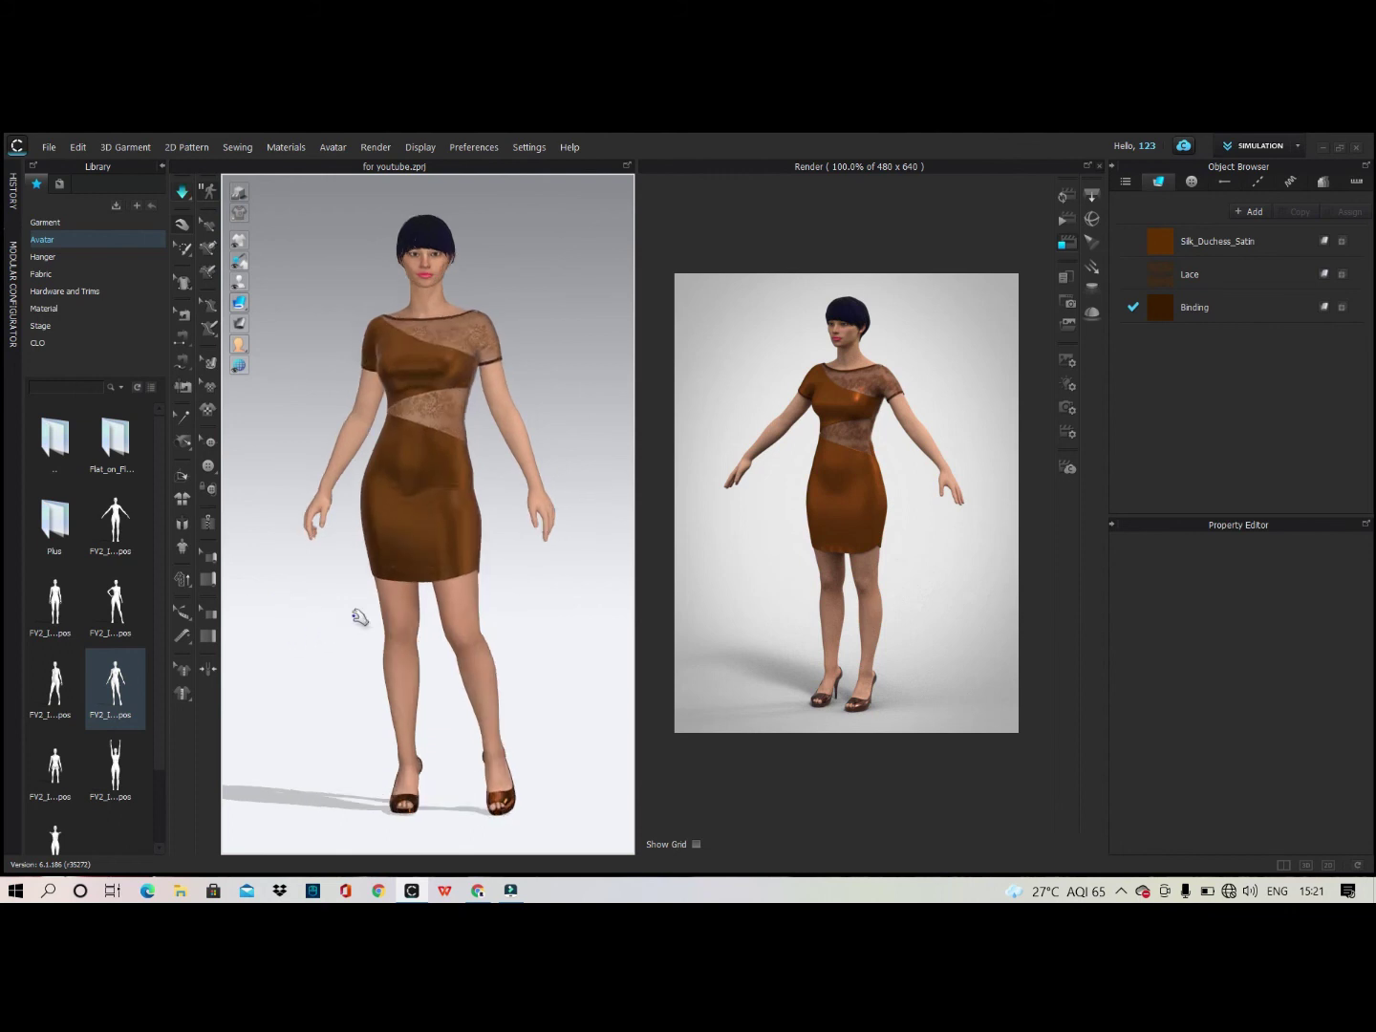
right_click_drag(528, 525, 433, 552)
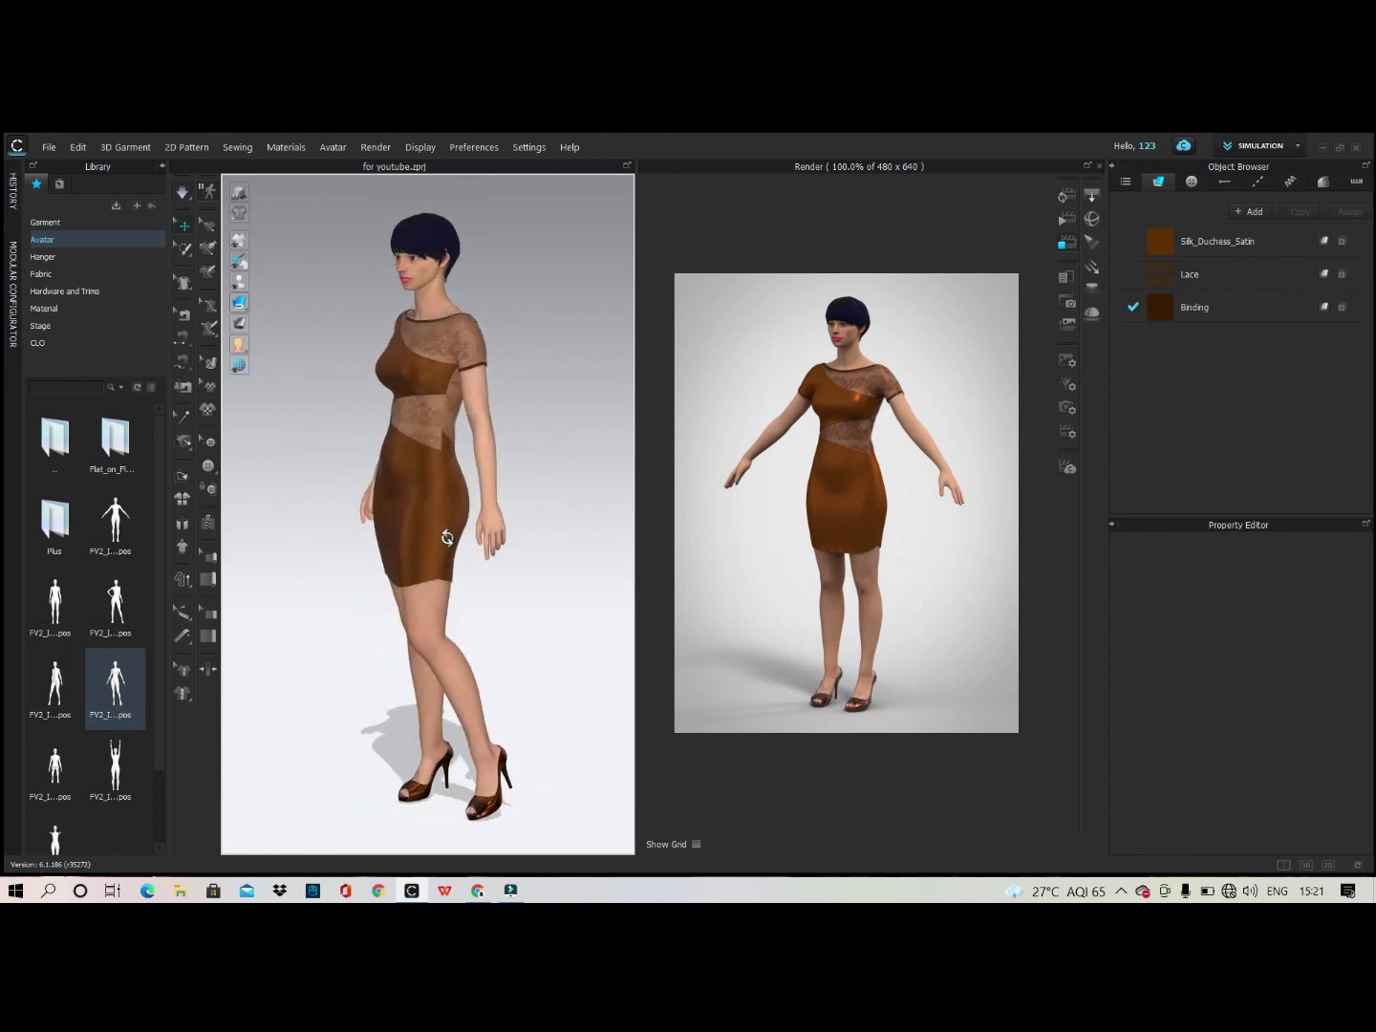
key("2")
key("space")
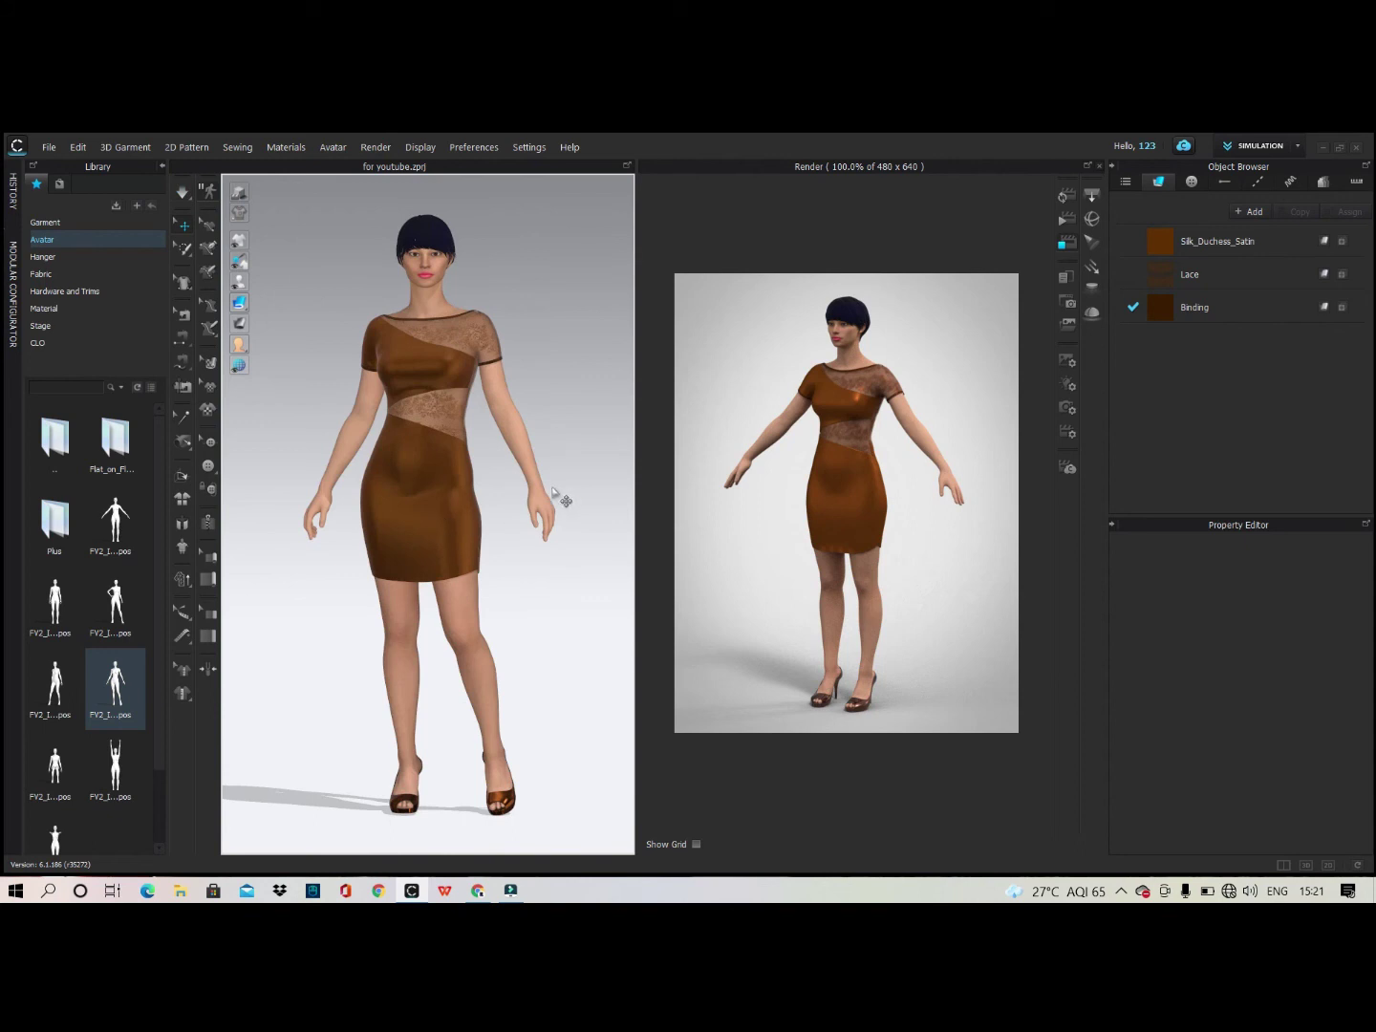
Show the avatar's joints, lower the ankle joint of the raised shoe slightly to floor level, and hide the joints again.
scroll(457, 744, "up", 2)
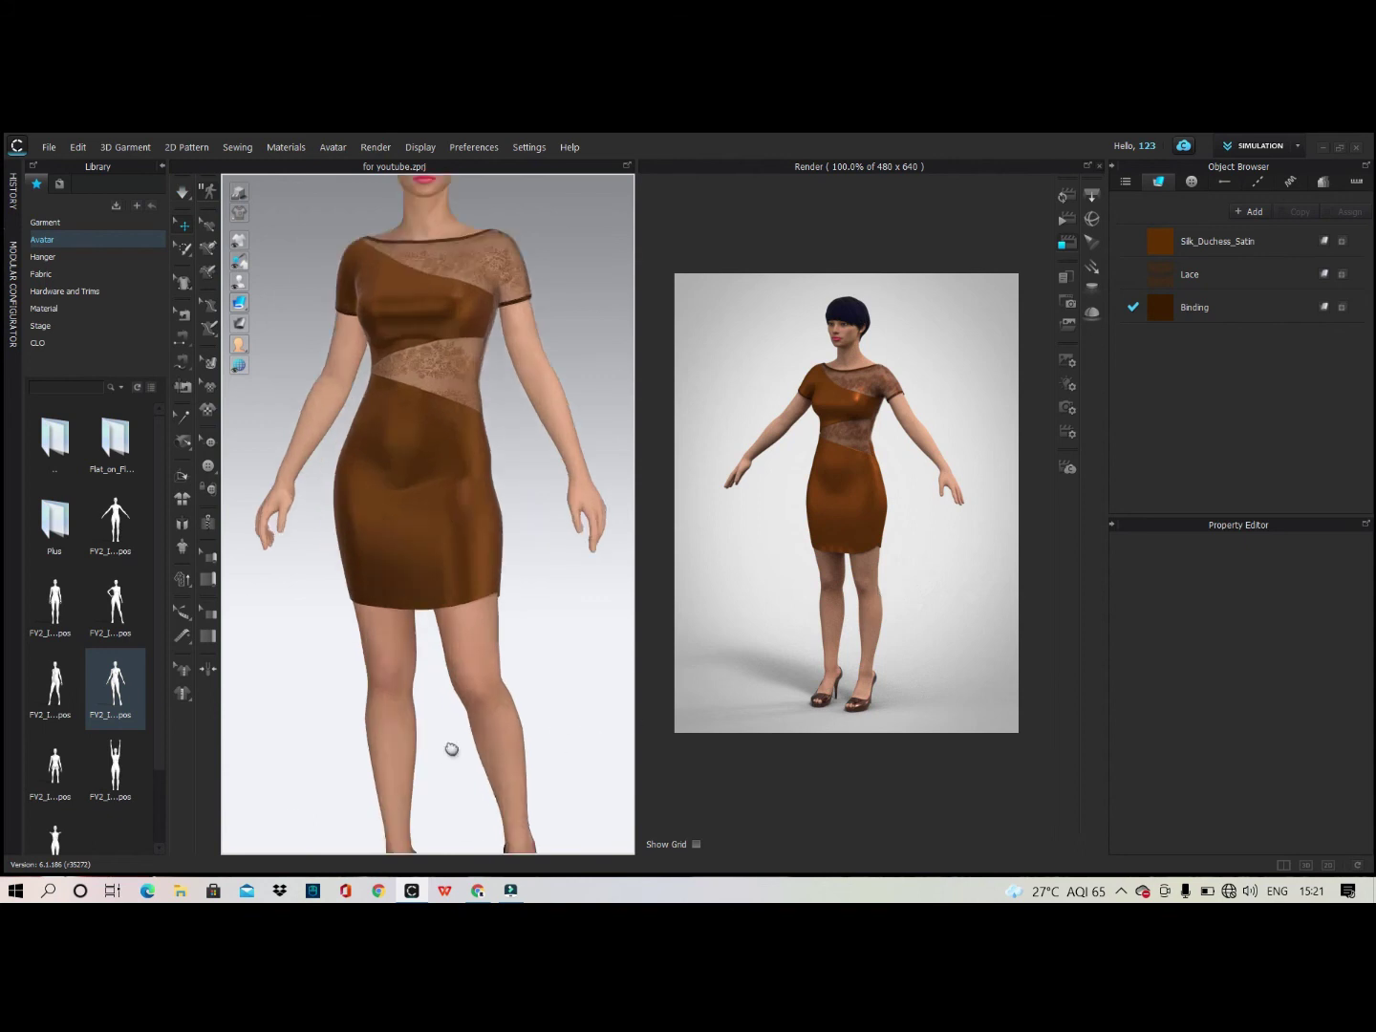
scroll(522, 263, "up", 3)
scroll(507, 420, "up", 3)
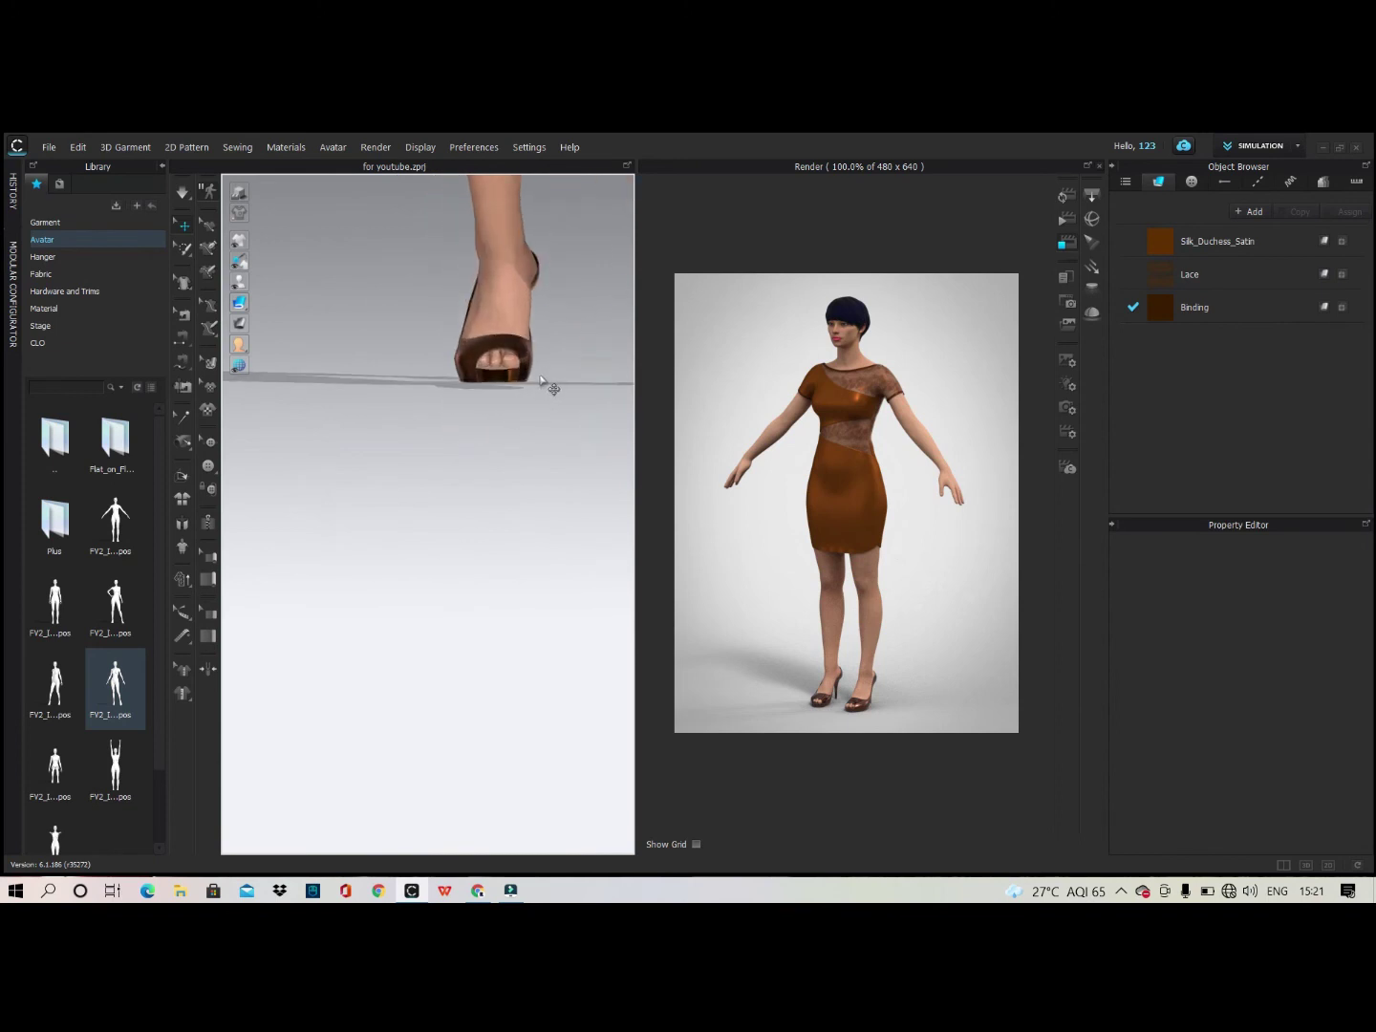
left_click(541, 382)
left_click(1097, 165)
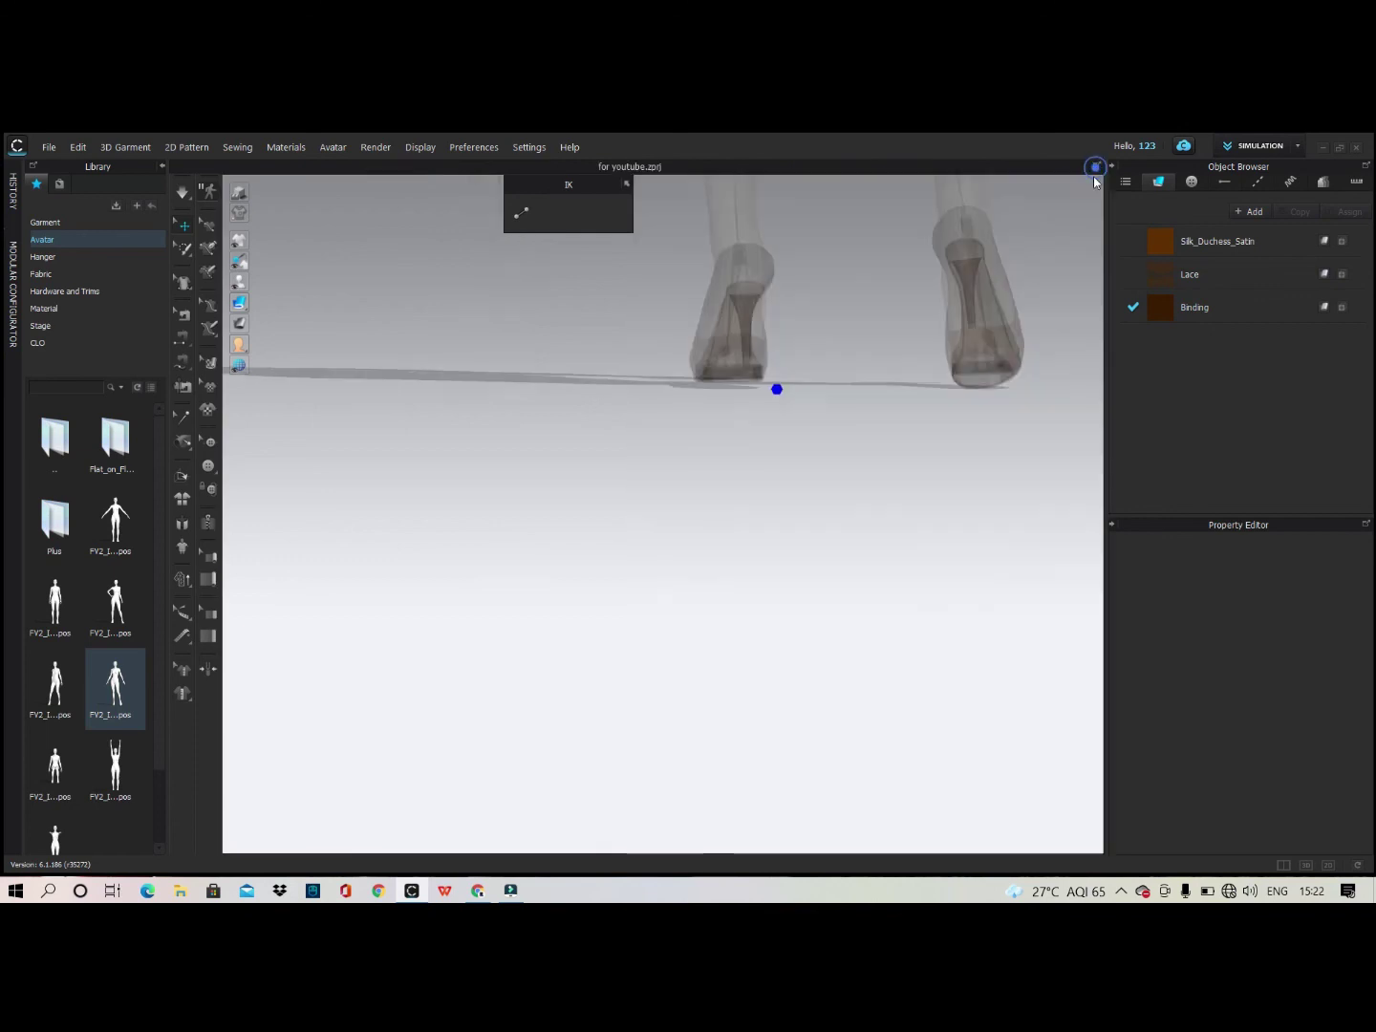
left_click(737, 243)
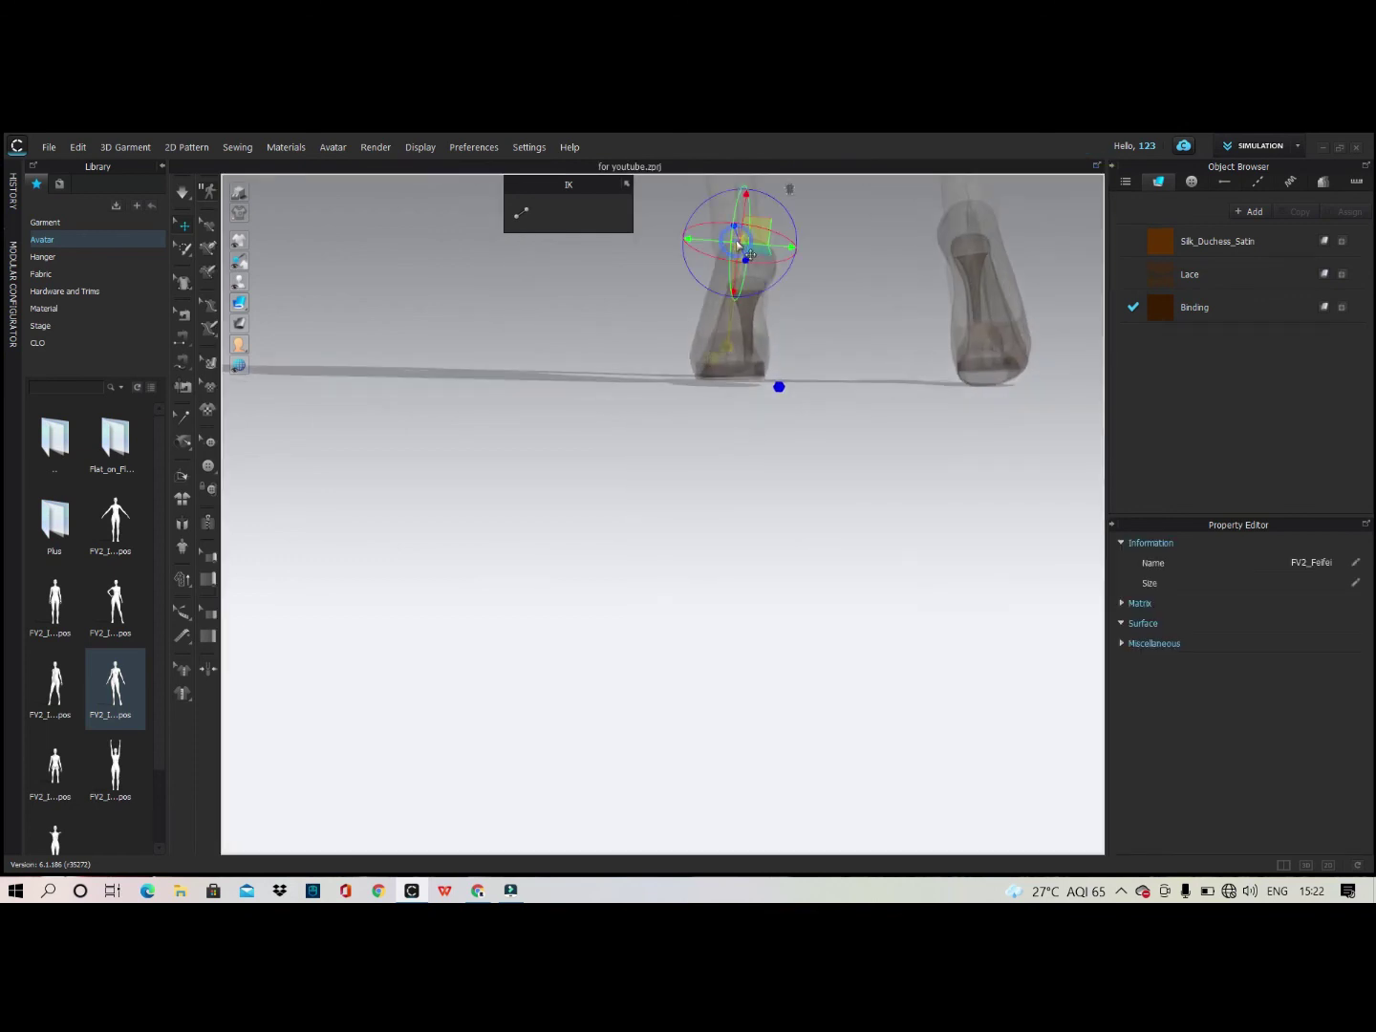
left_click_drag(753, 231, 753, 233)
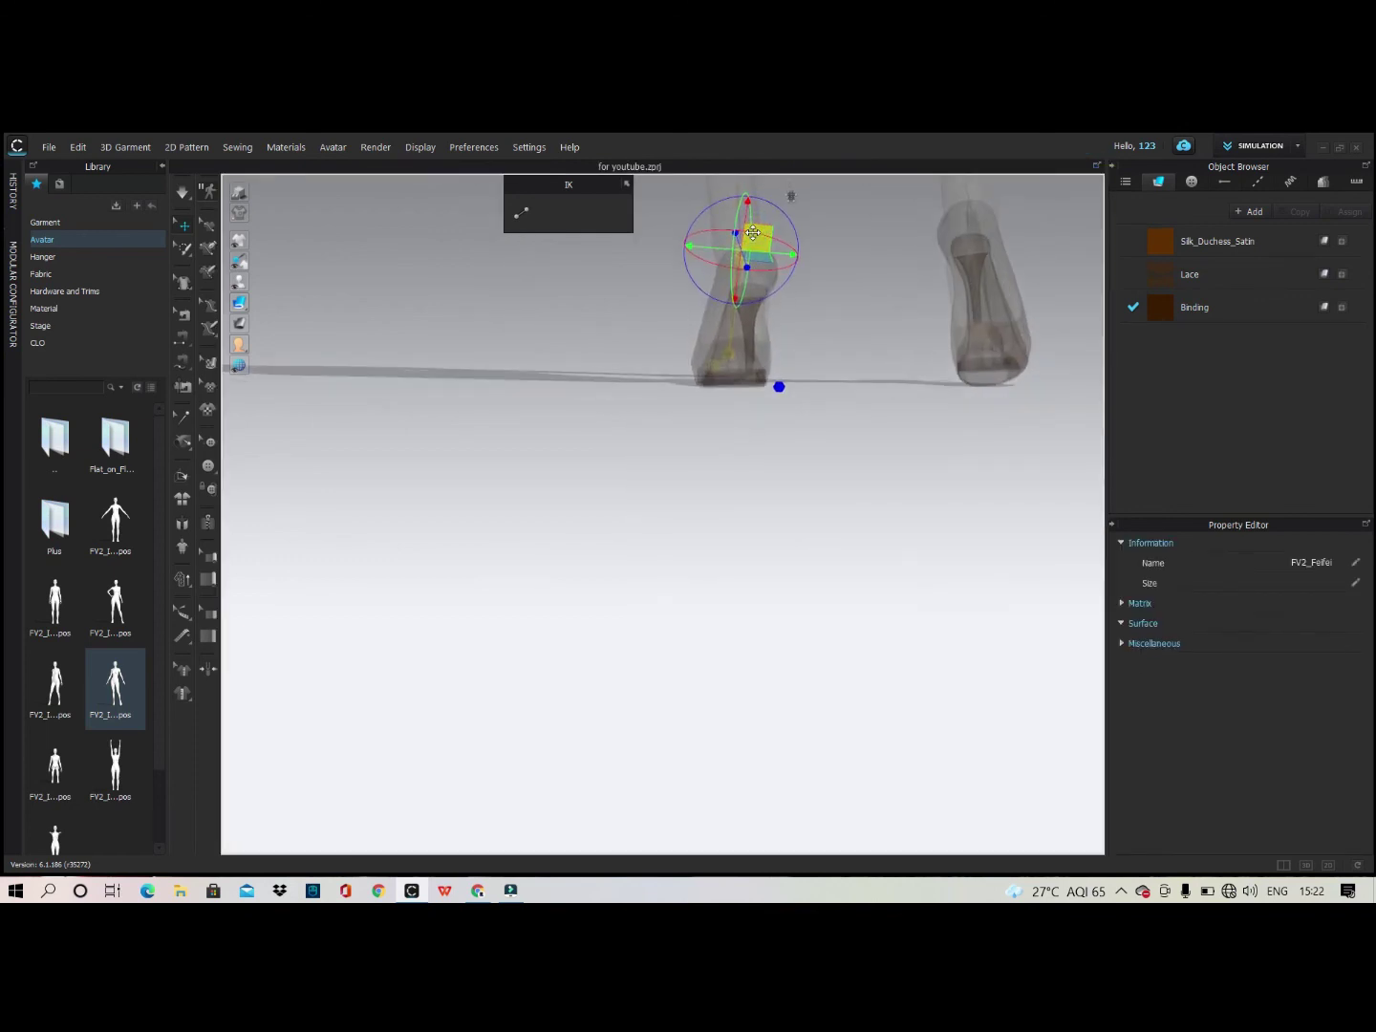
left_click(826, 286)
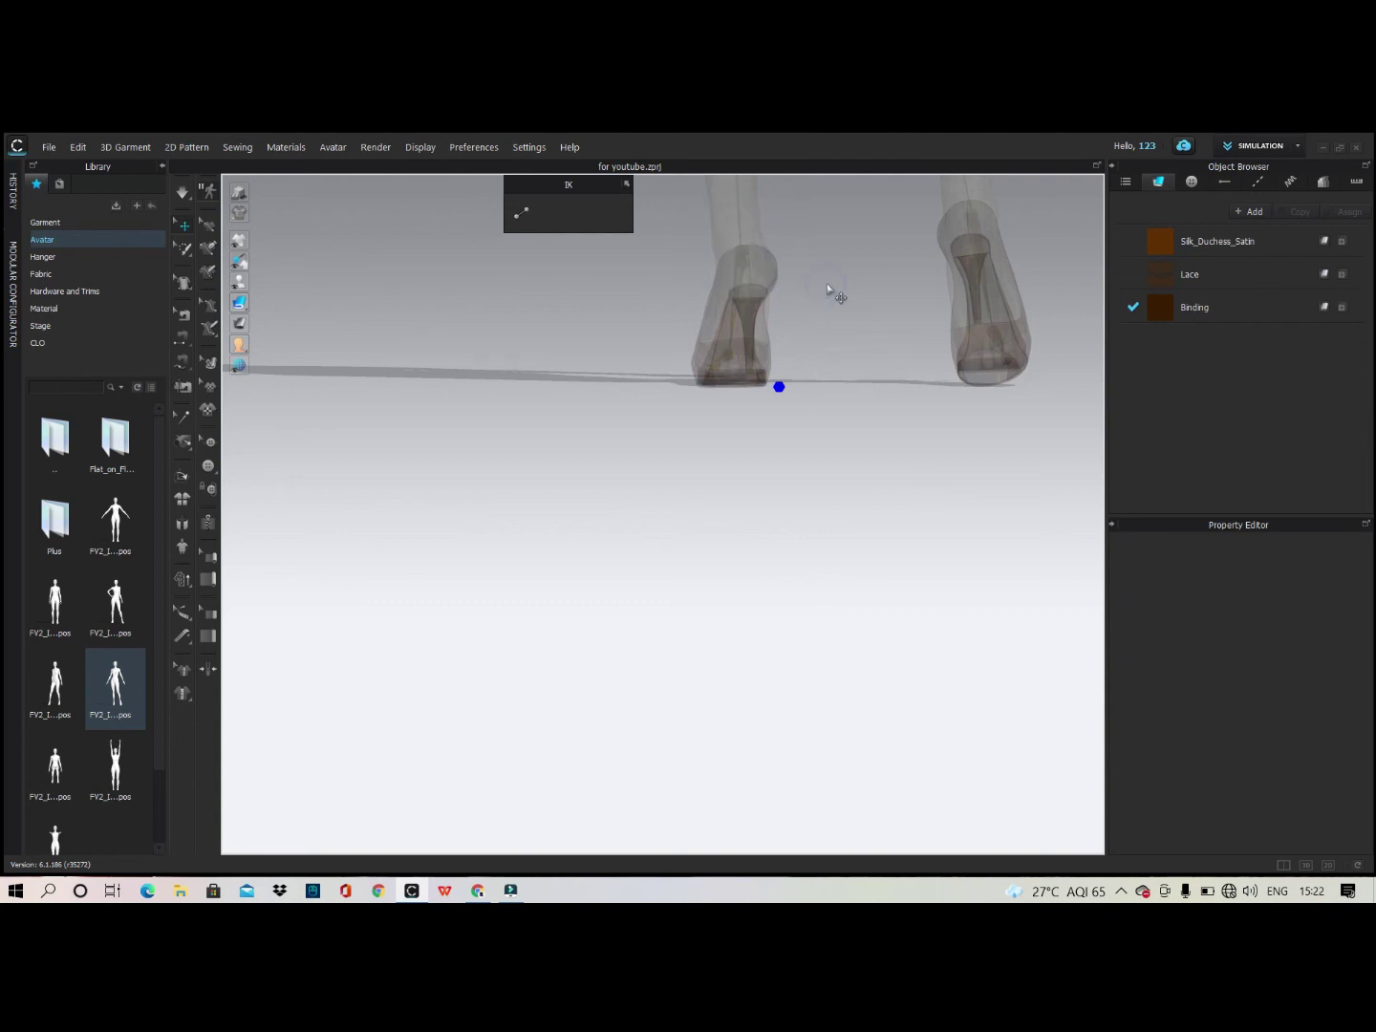
key("shift+x")
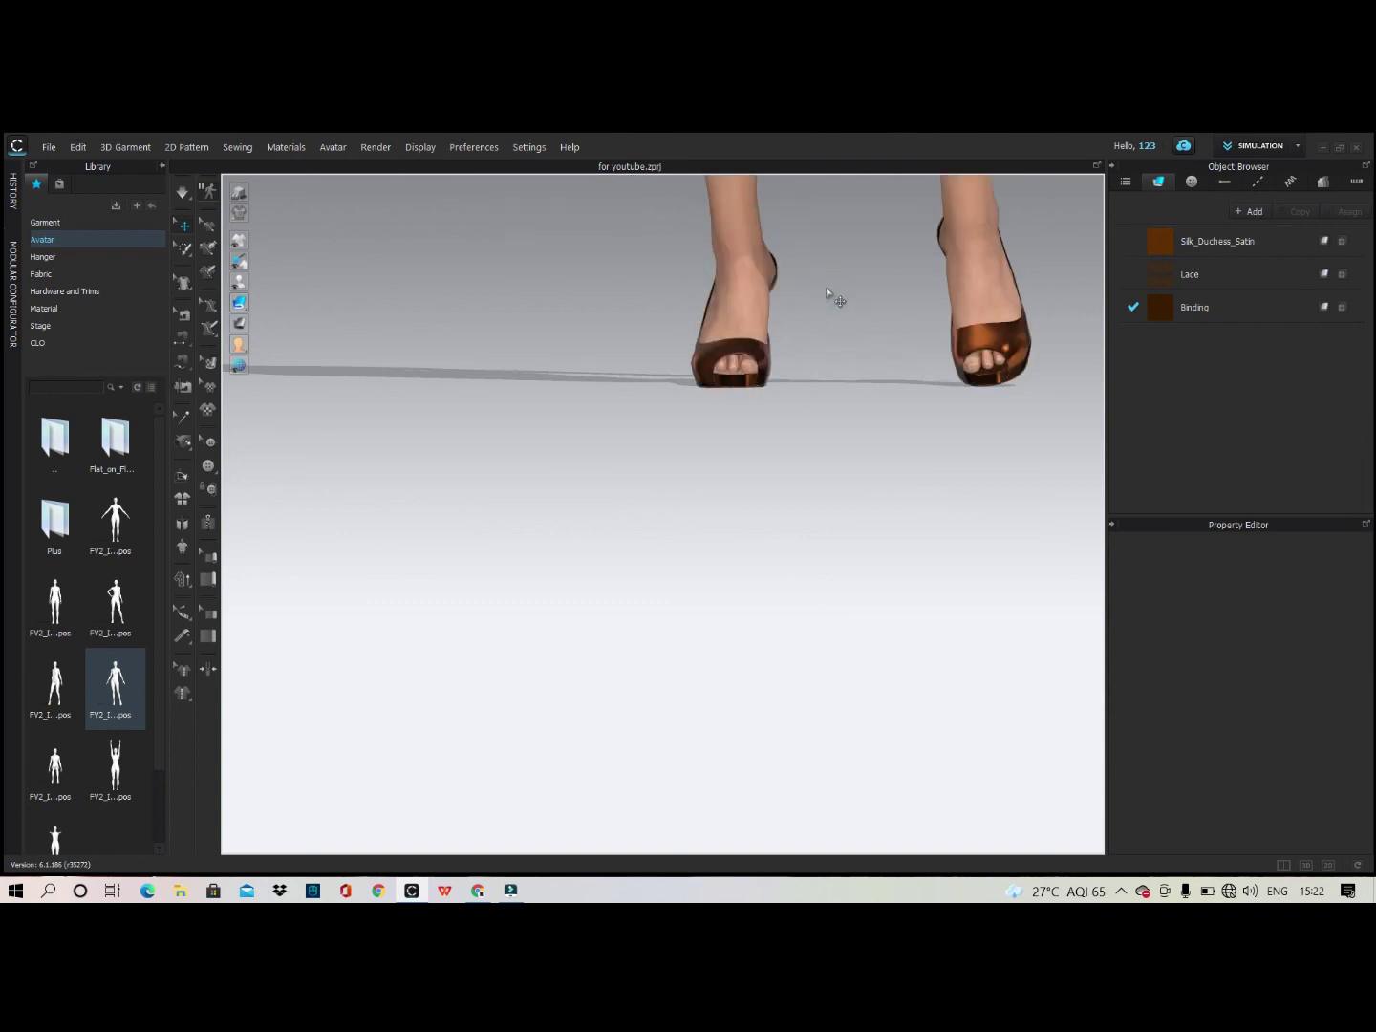
key("2")
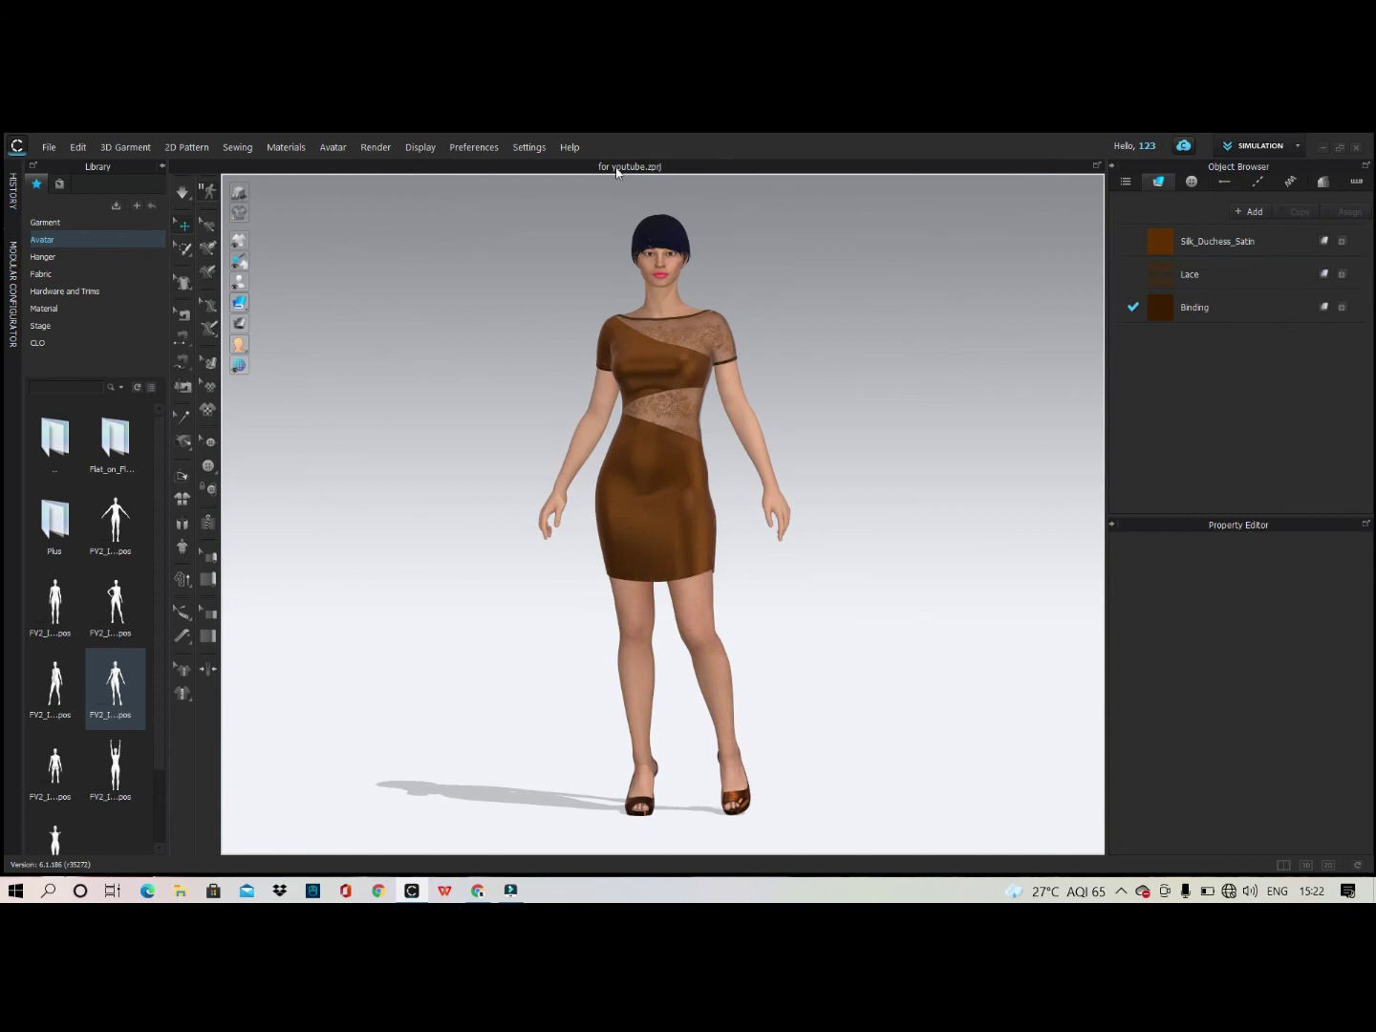
Reopen the Render window beside the 3D view and start the Interactive Render from the front.
left_click(421, 147)
left_click(391, 167)
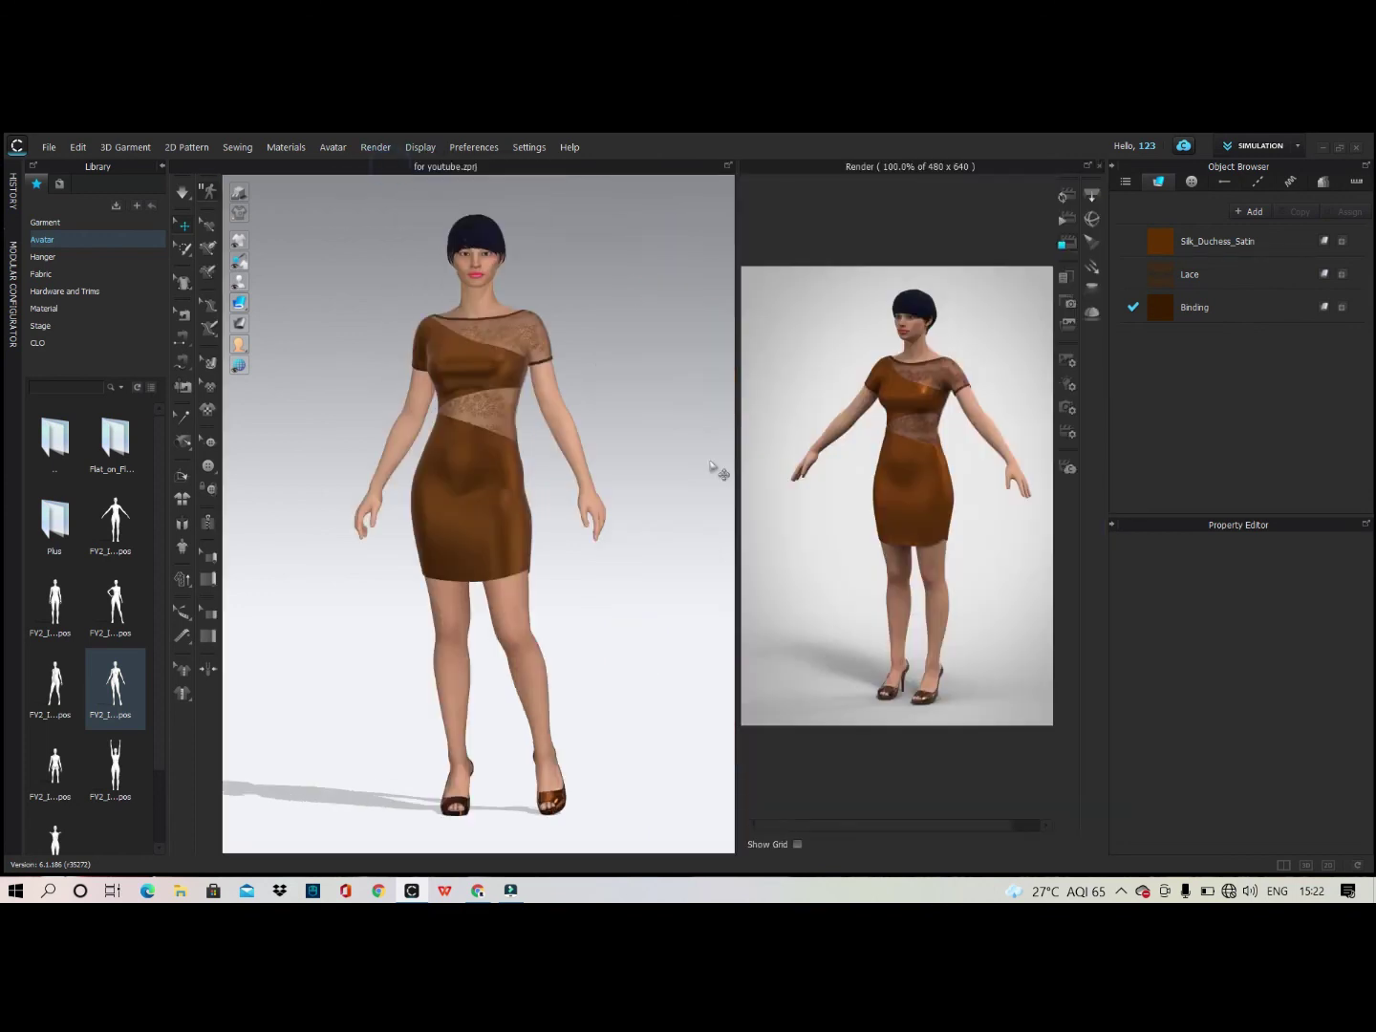
left_click(1071, 198)
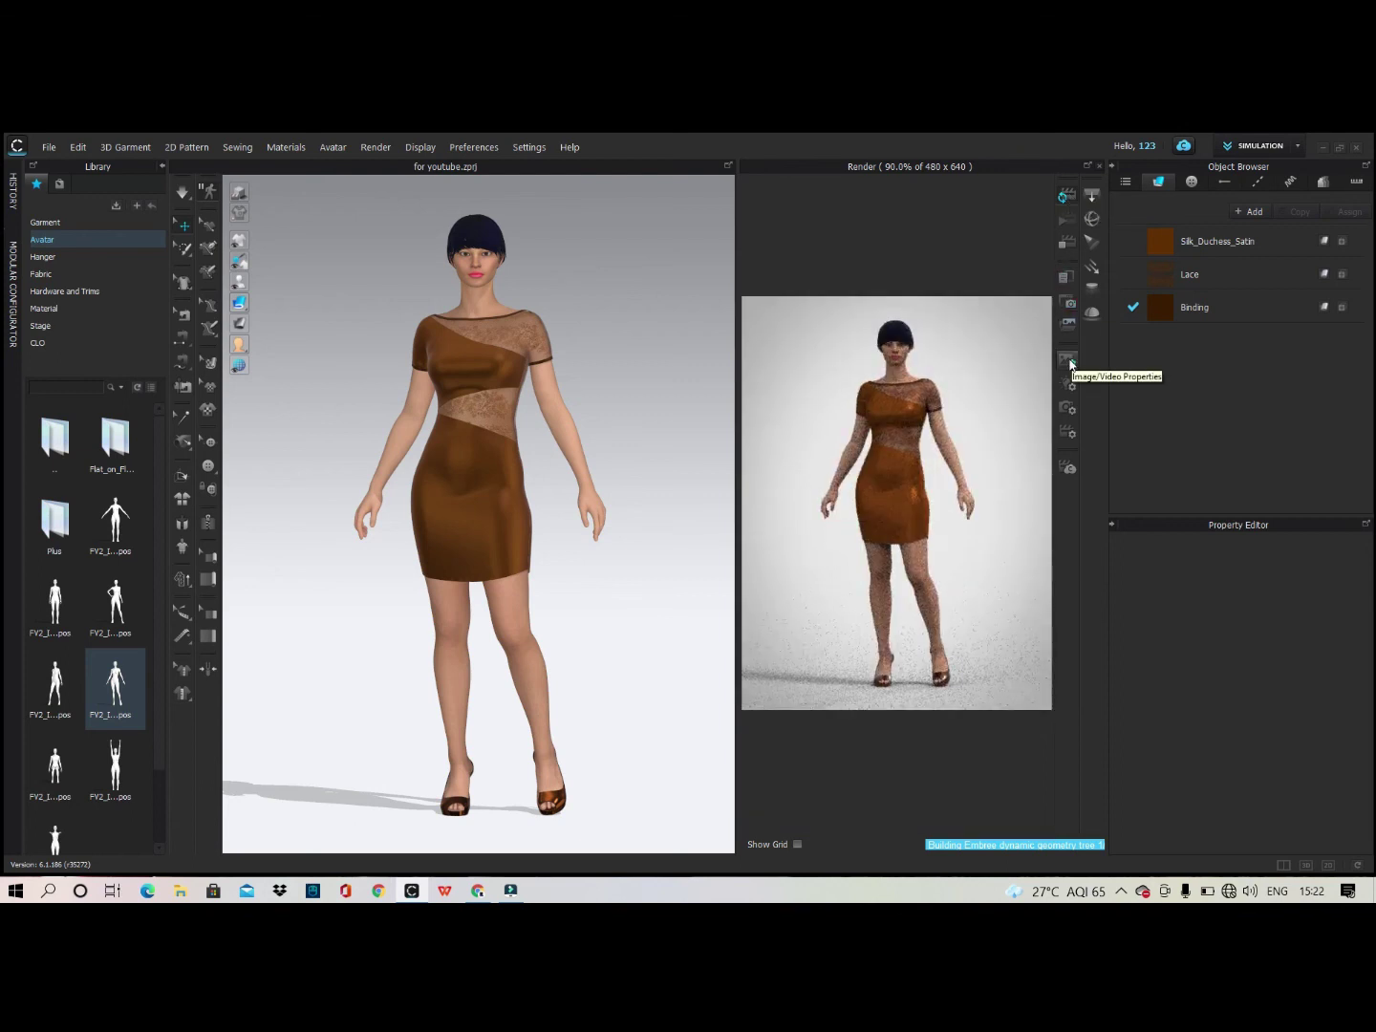
Set the render background texture to the yellow office image c3ffb2e1cd98a31c417678e7db386e5af9d723fc from the Desktop and the orientation to Landscape.
left_click(1069, 361)
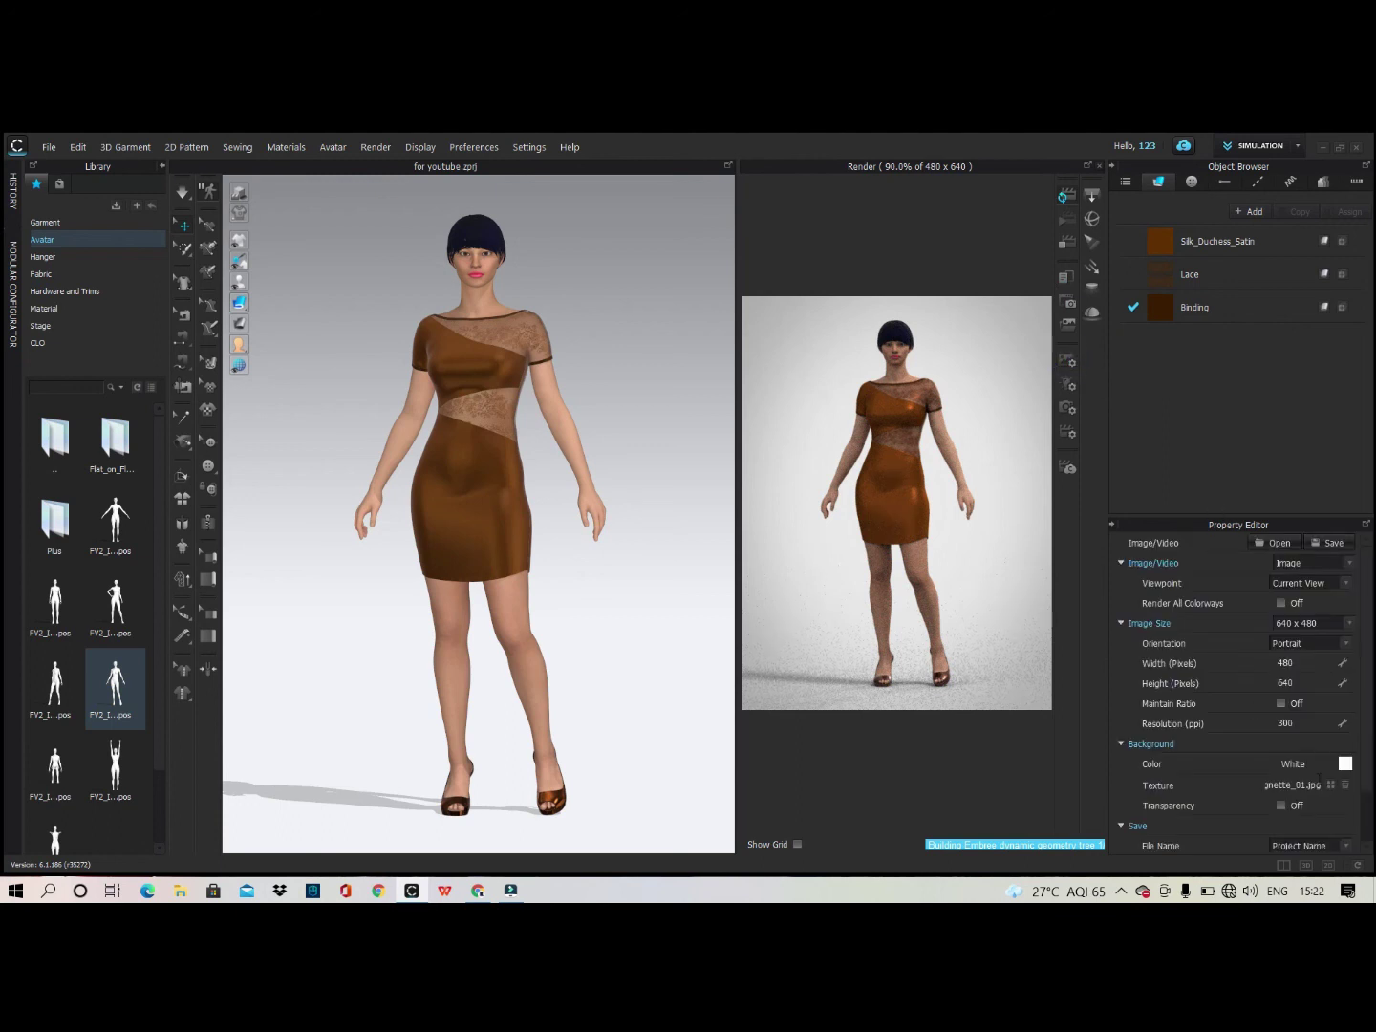
left_click(1333, 789)
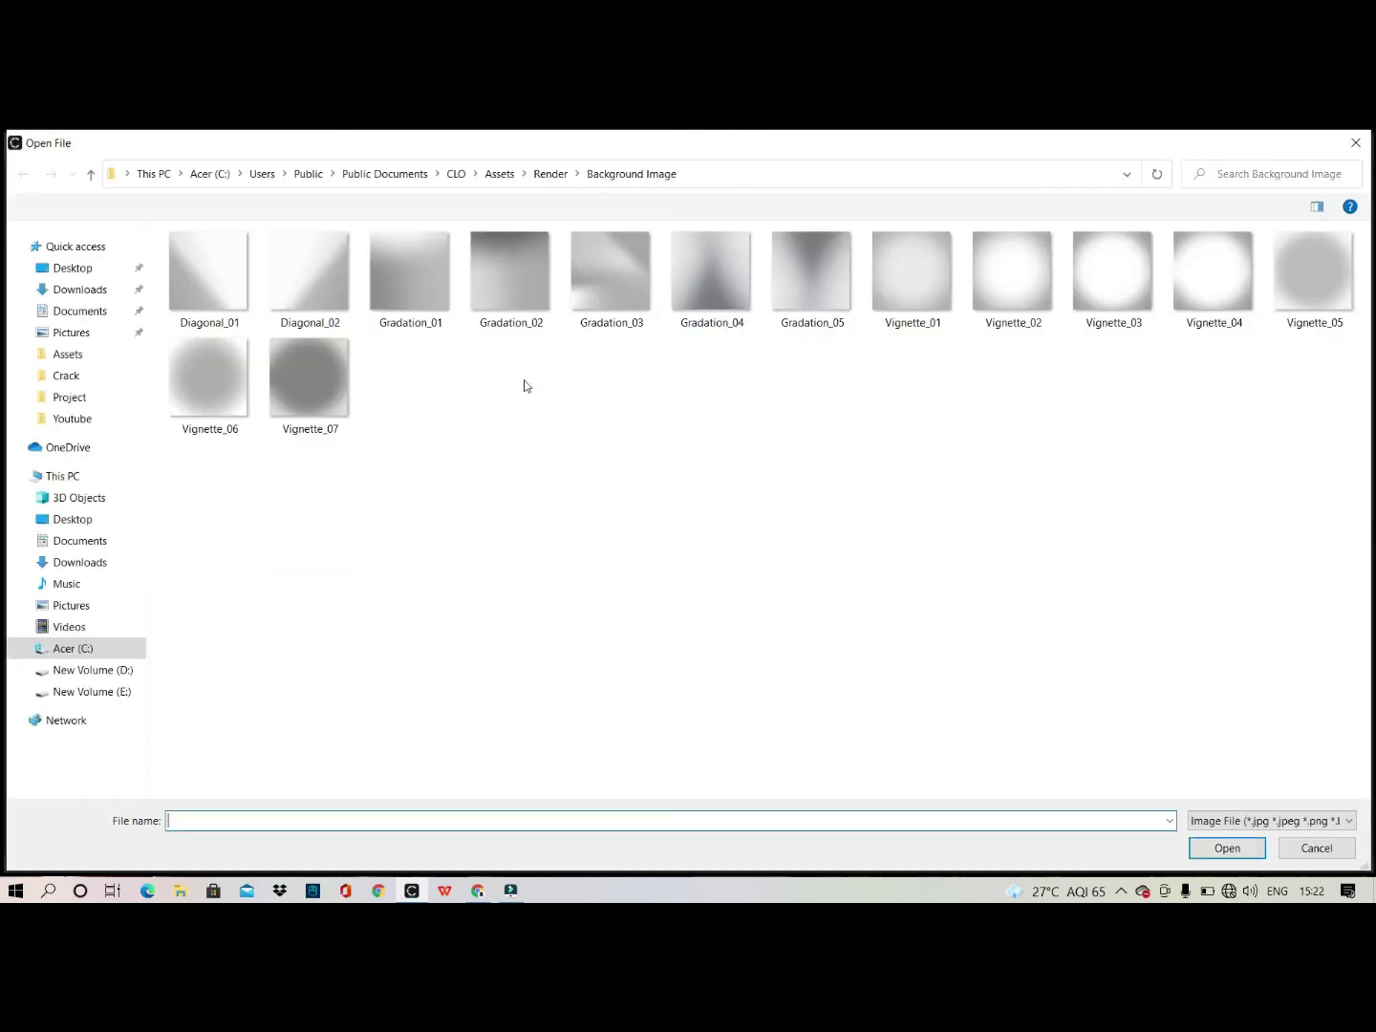
left_click(95, 268)
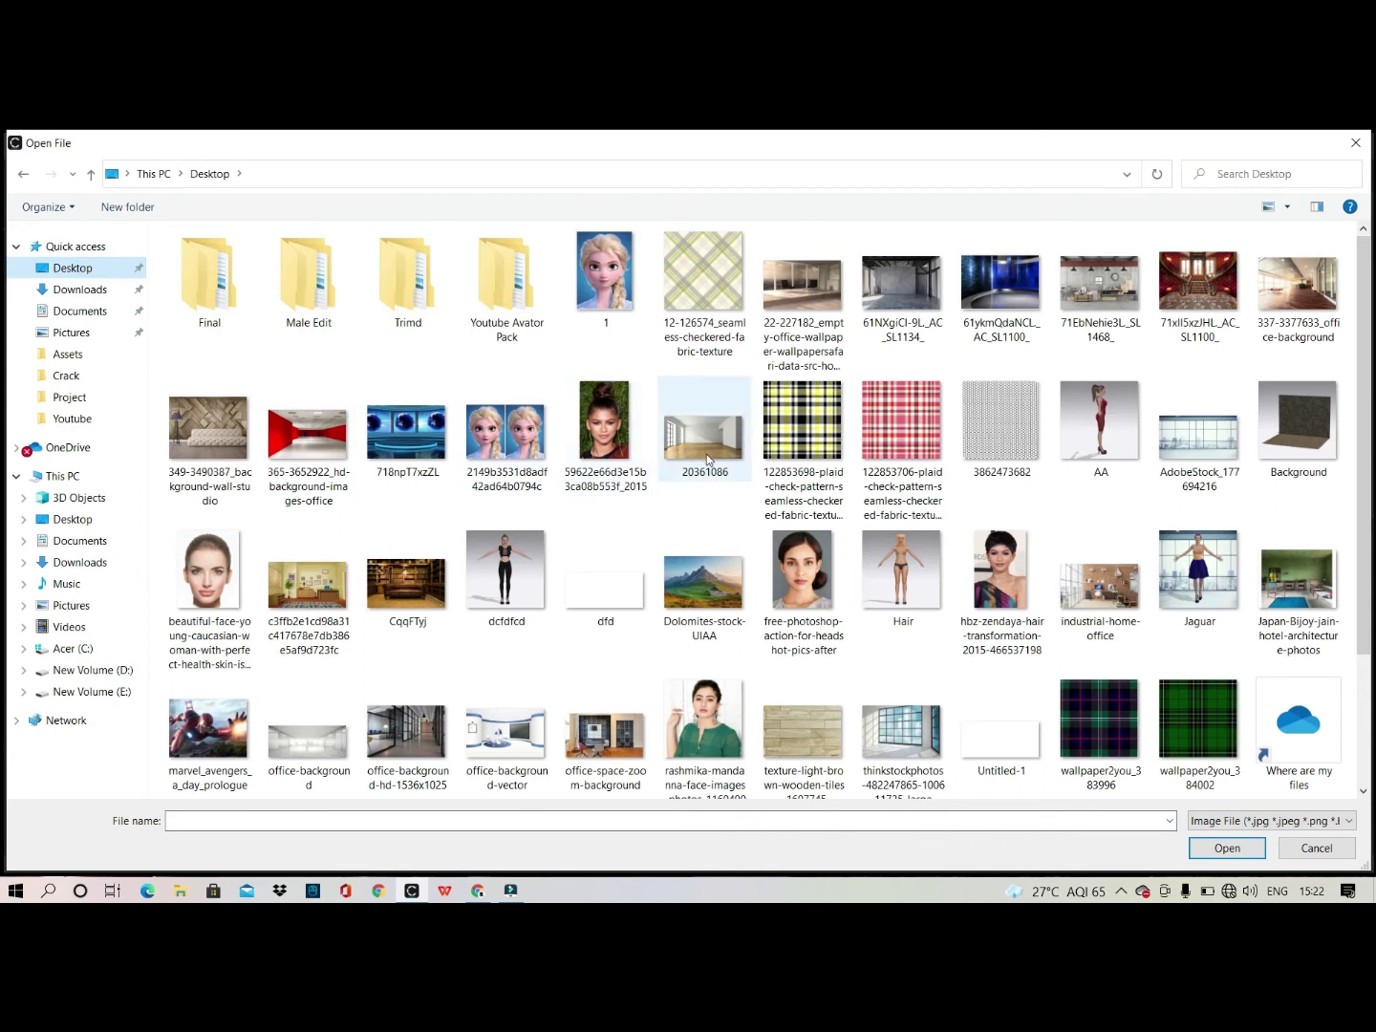
left_click(321, 579)
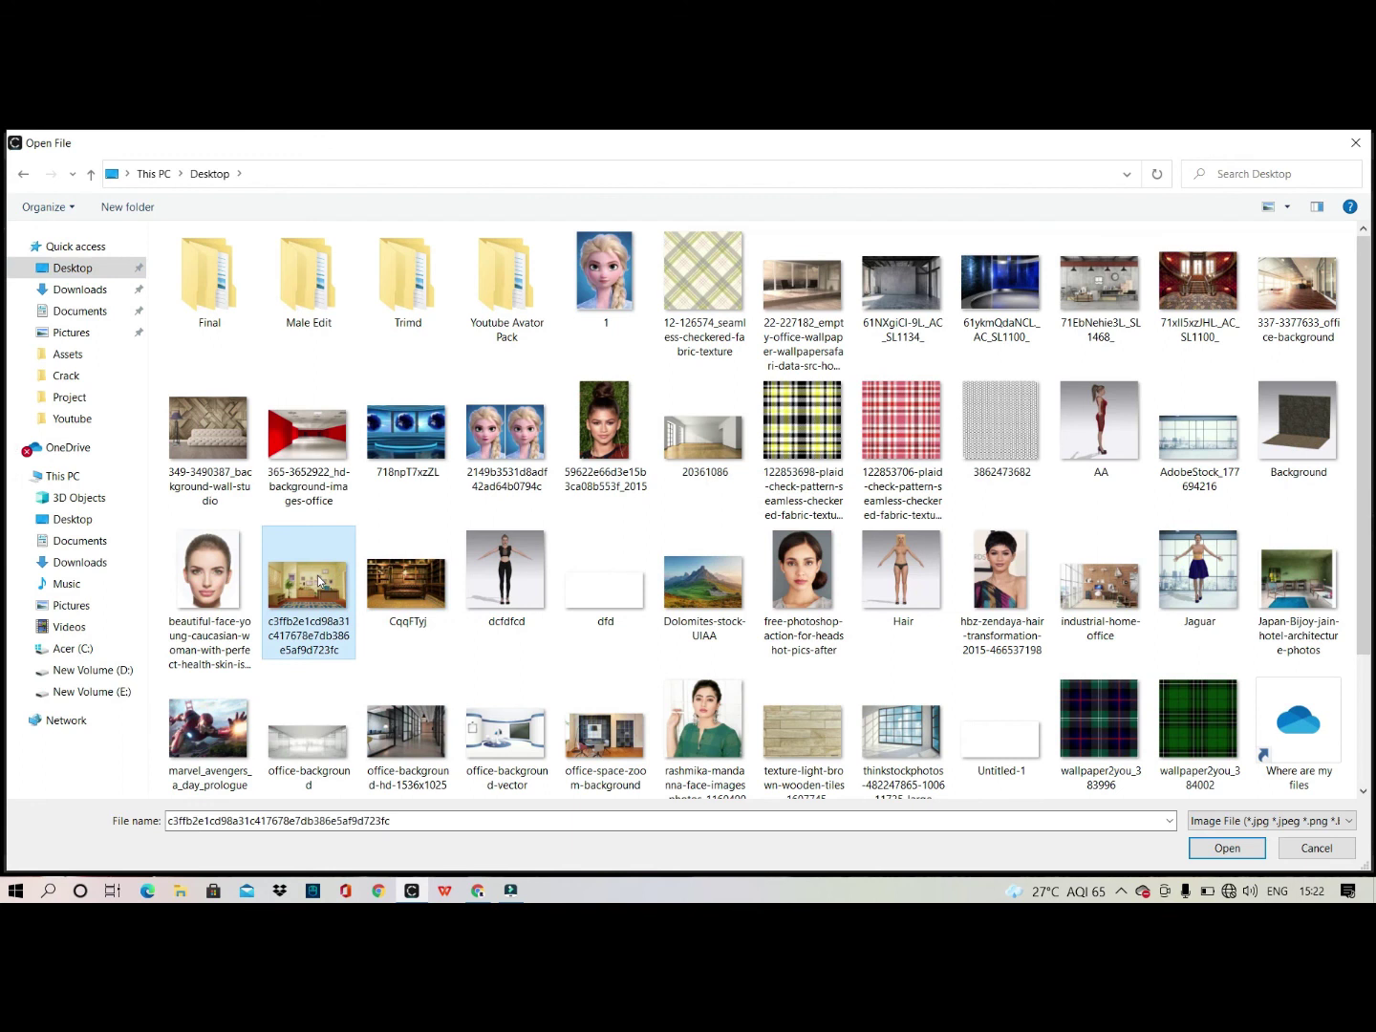
double_click(321, 580)
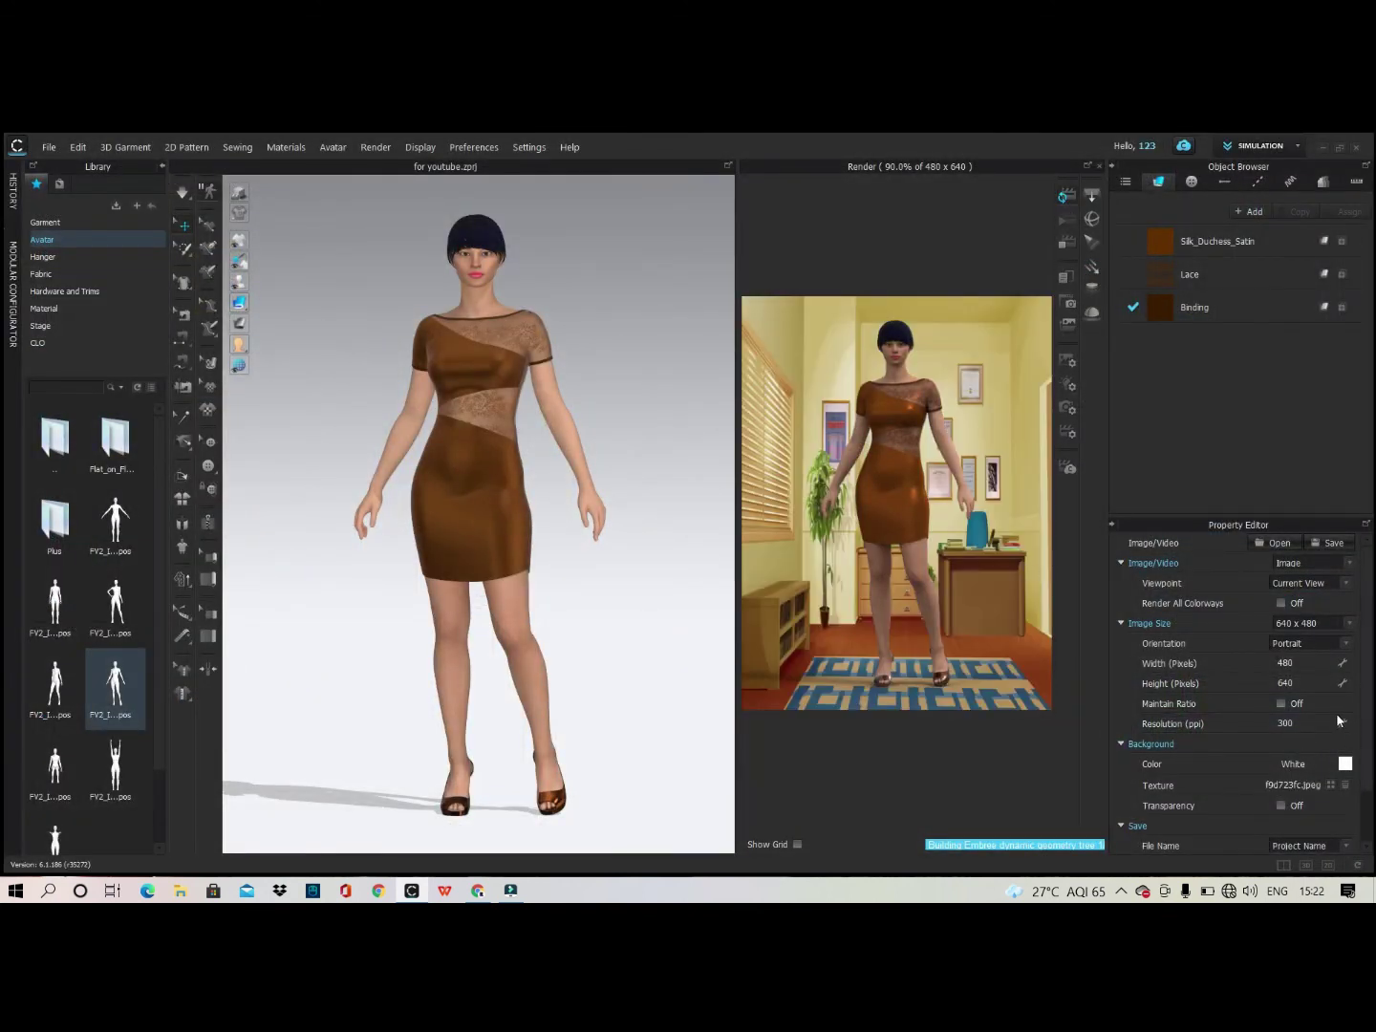
left_click(1300, 642)
left_click(1309, 665)
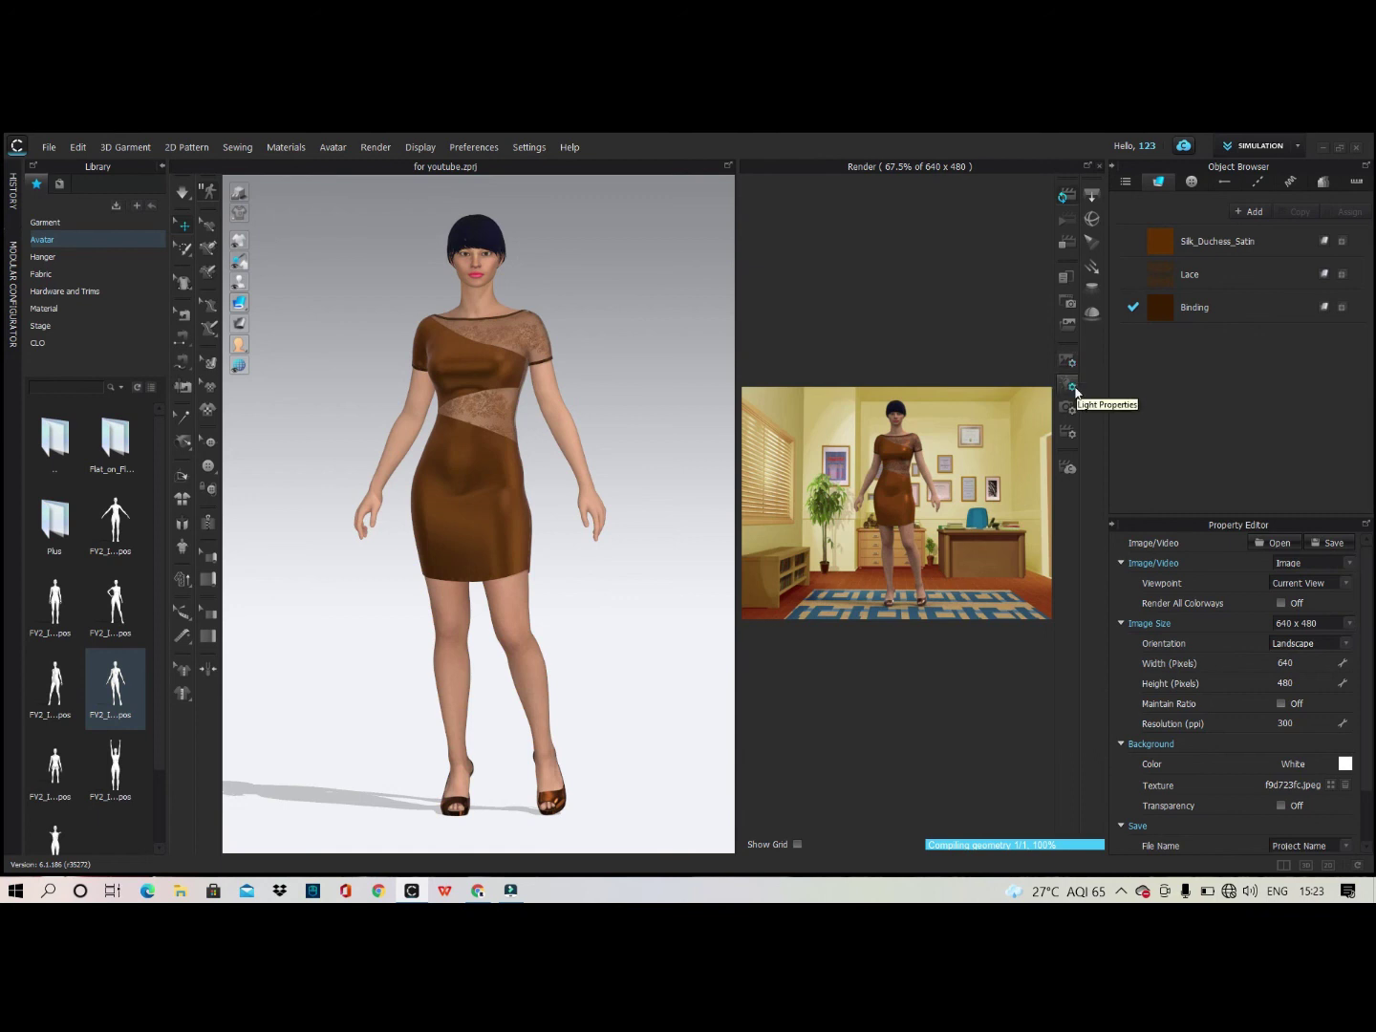
Add an IES light, raise it above the avatar's head, and move it in front of her angled toward the body.
left_click(1095, 292)
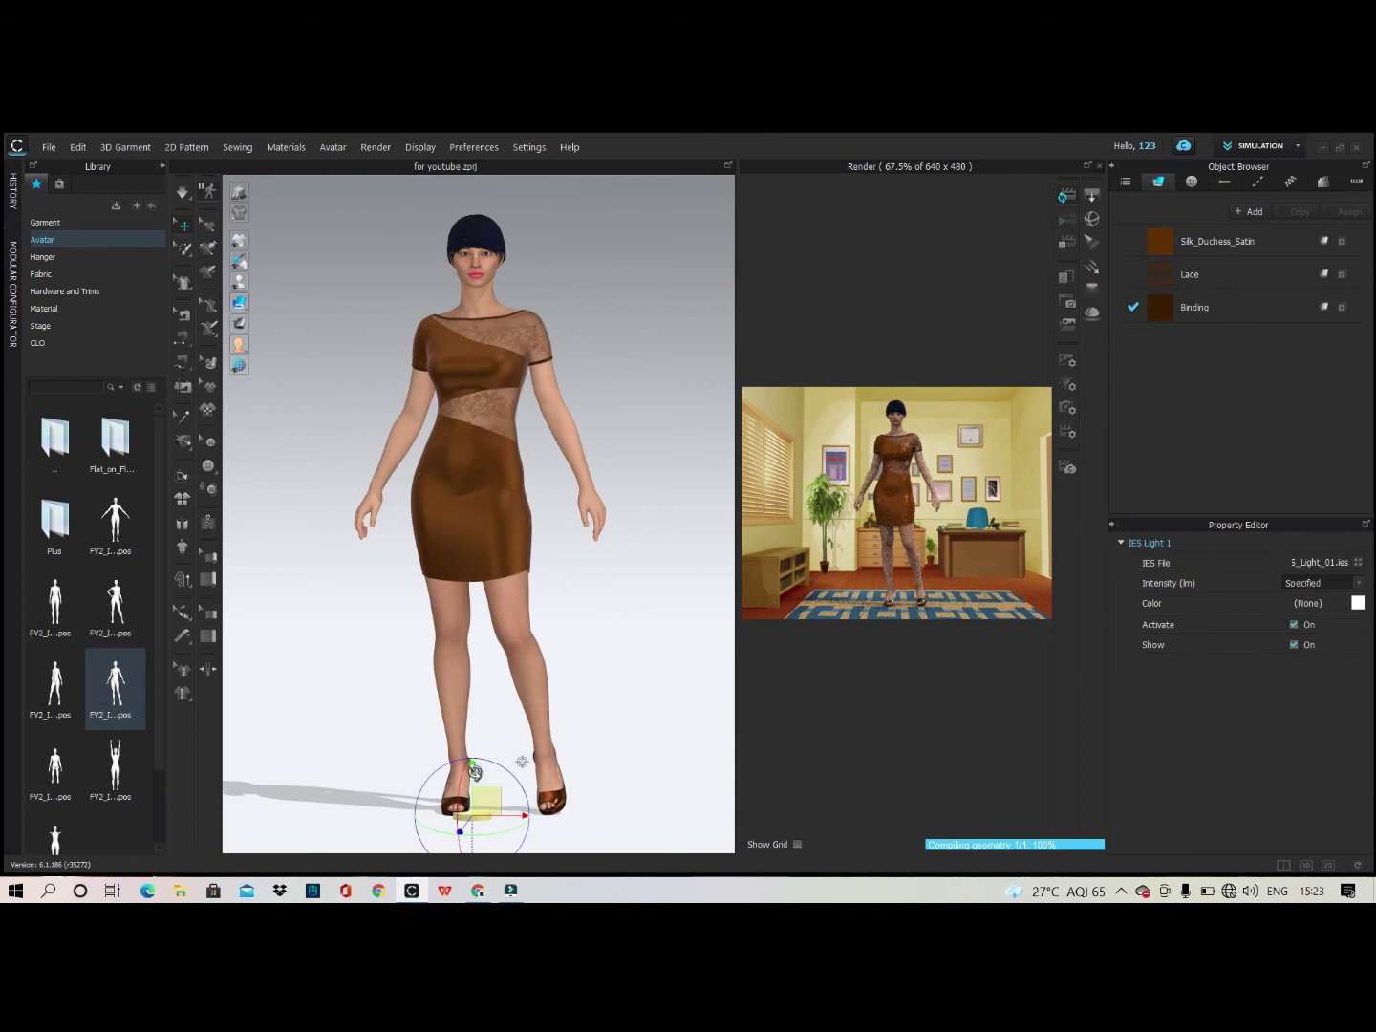
left_click_drag(522, 762, 522, 117)
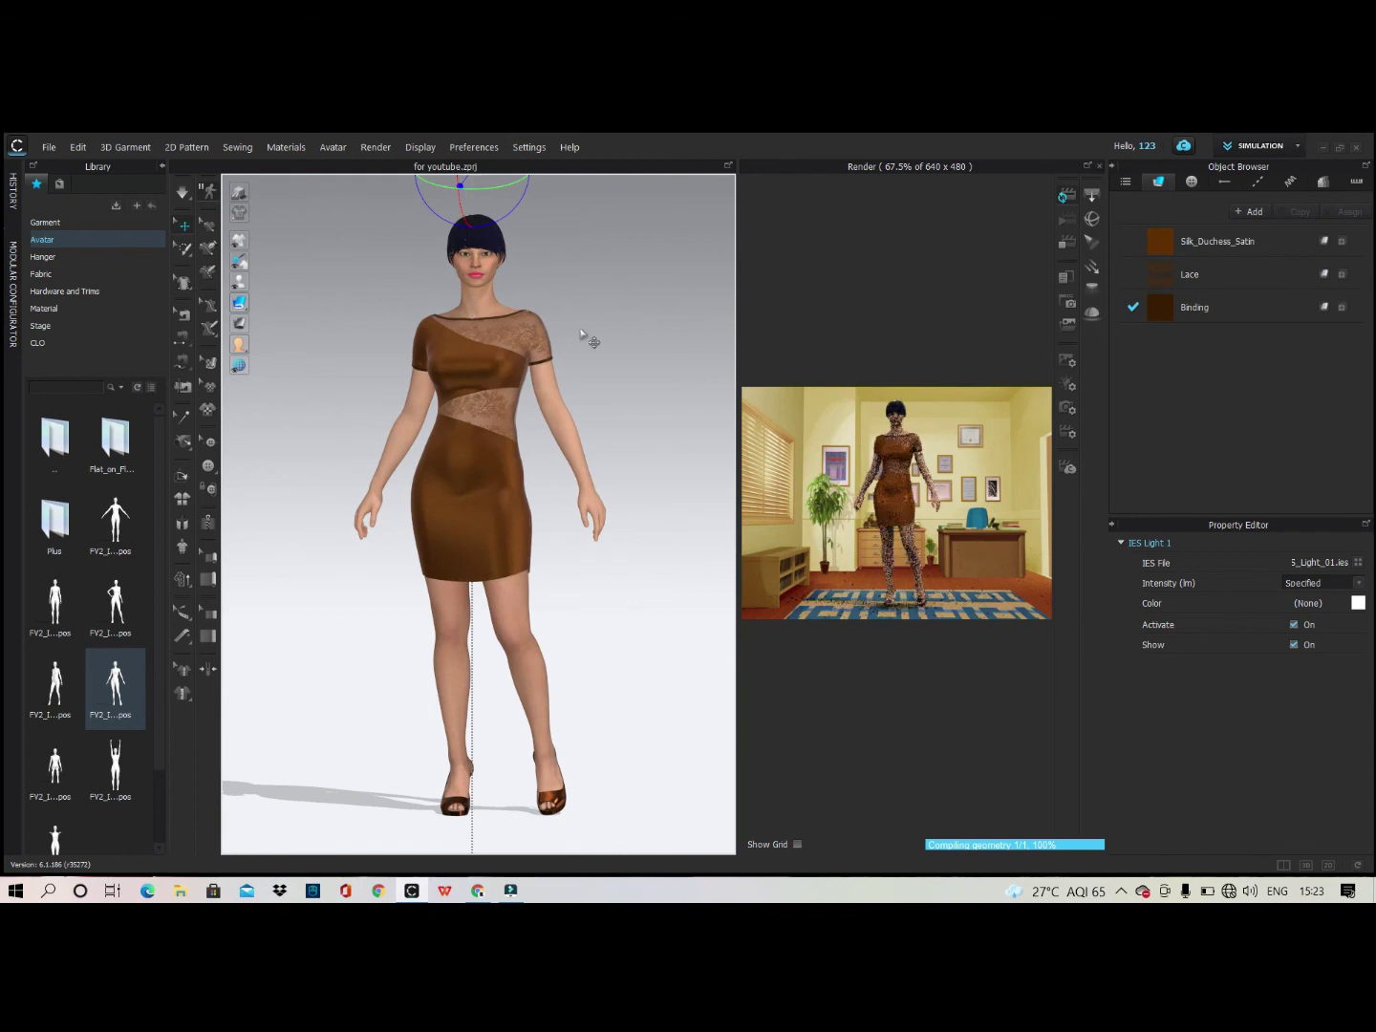
scroll(575, 444, "down", 3)
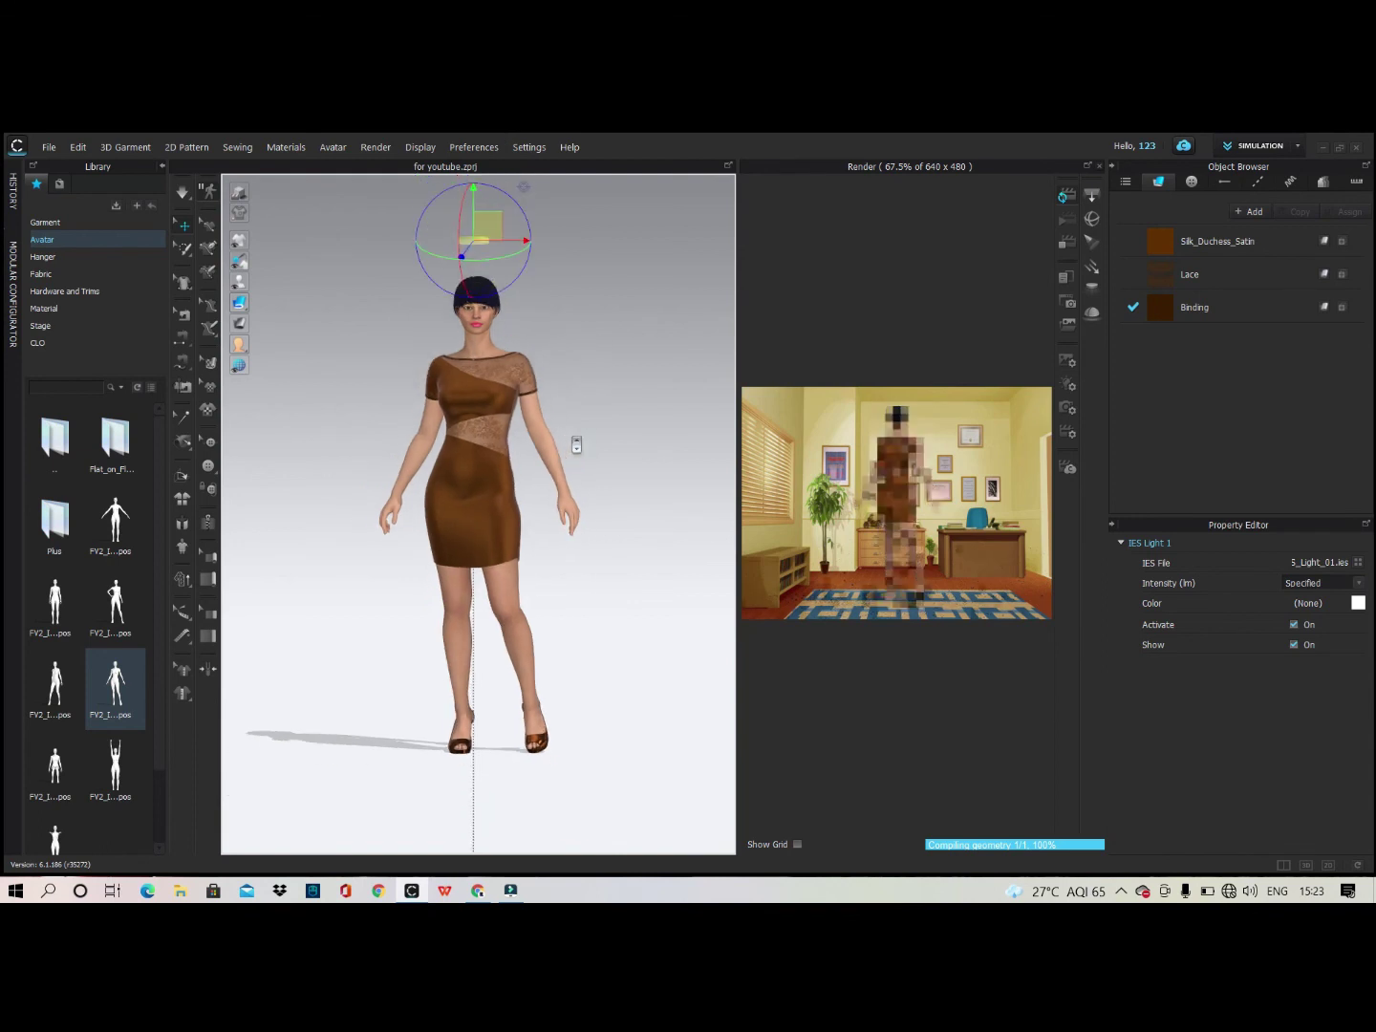
right_click_drag(516, 387, 420, 419)
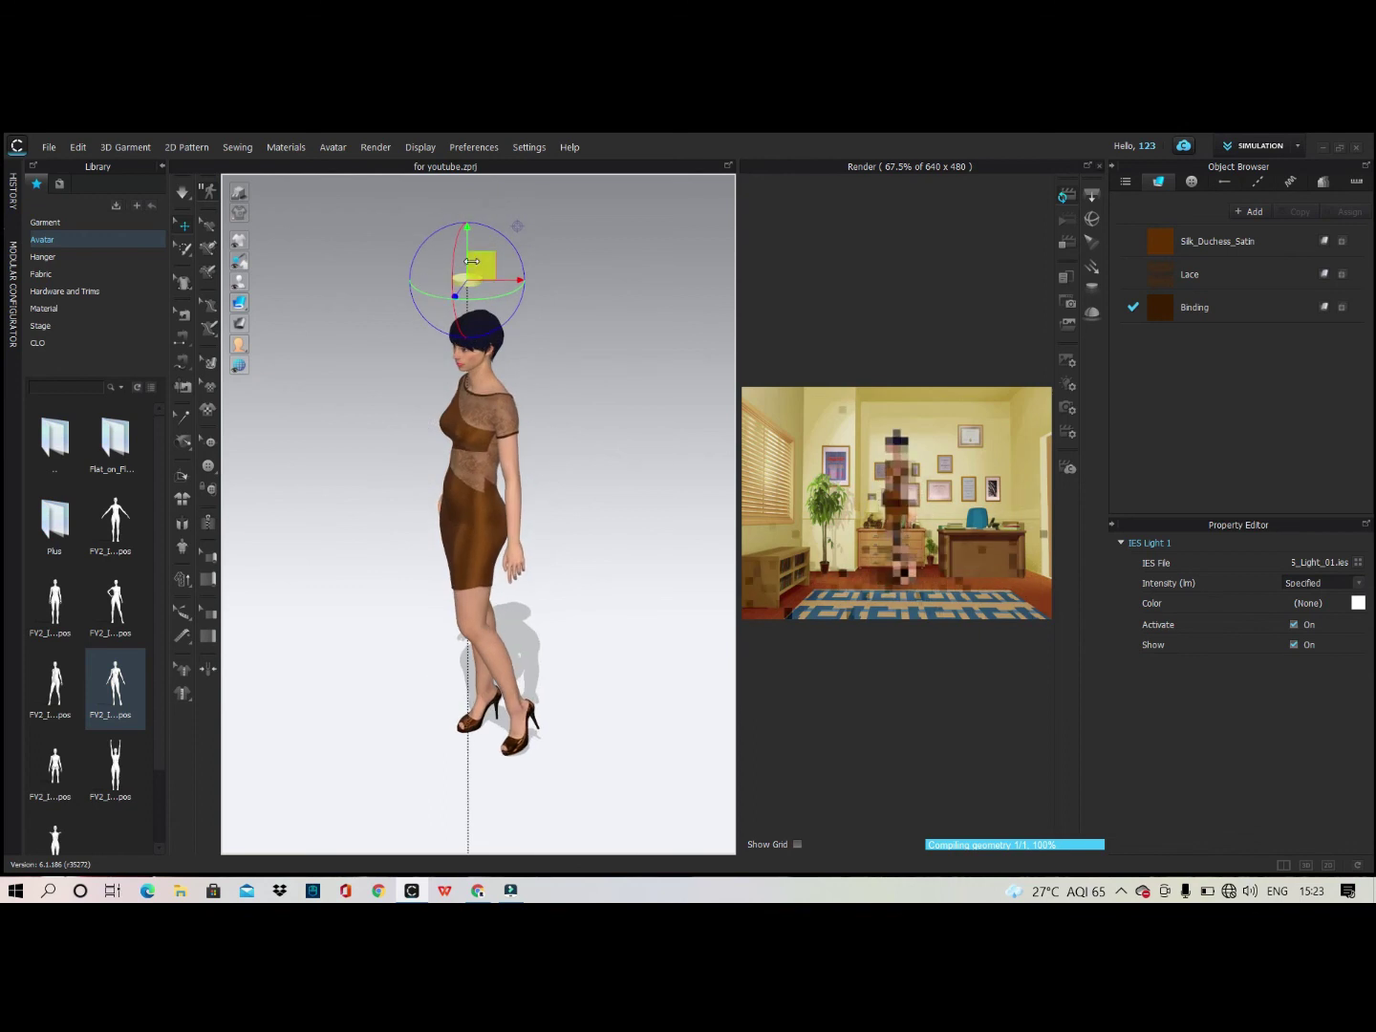
scroll(480, 272, "up", 1)
left_click_drag(474, 261, 327, 258)
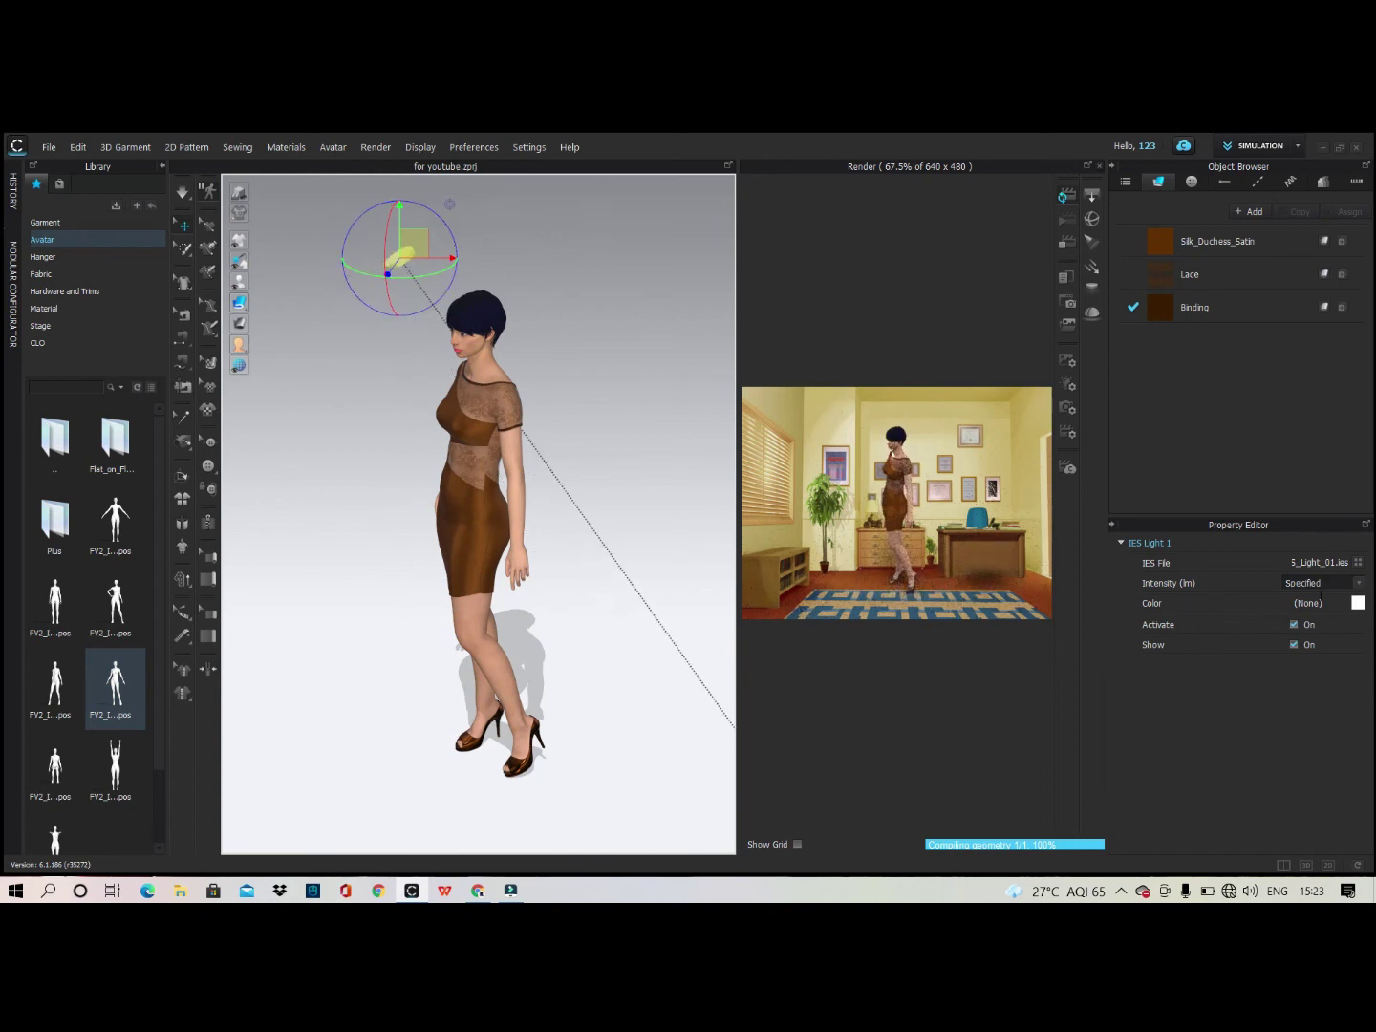
Change the IES light's file to Light_06.ies and view its effect from a three-quarter angle and the front.
left_click(1358, 583)
left_click(1359, 583)
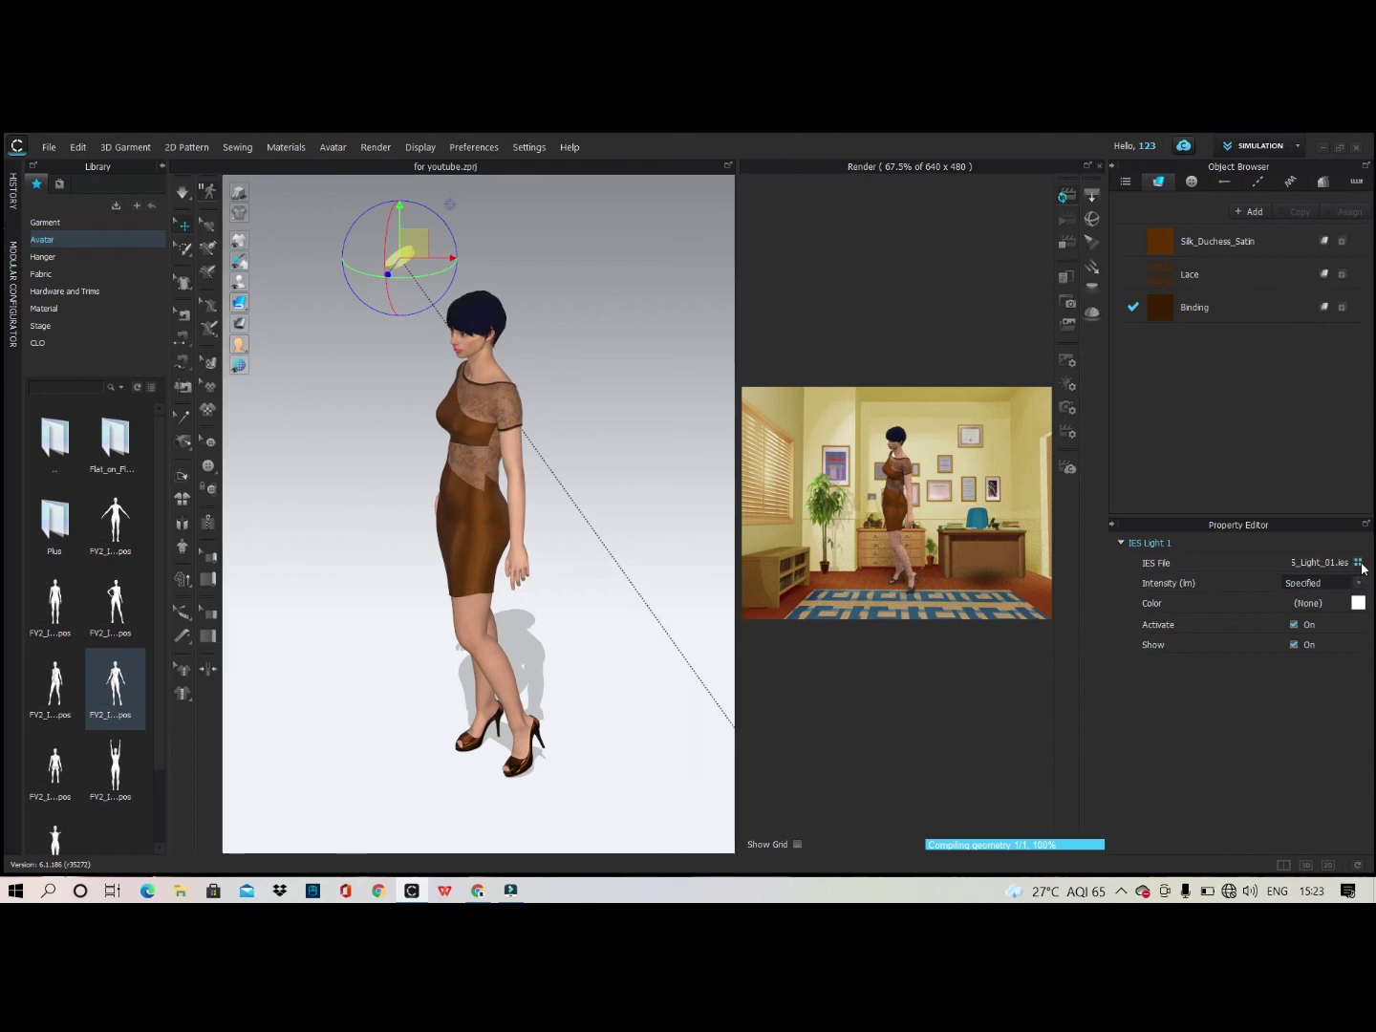
left_click(1361, 564)
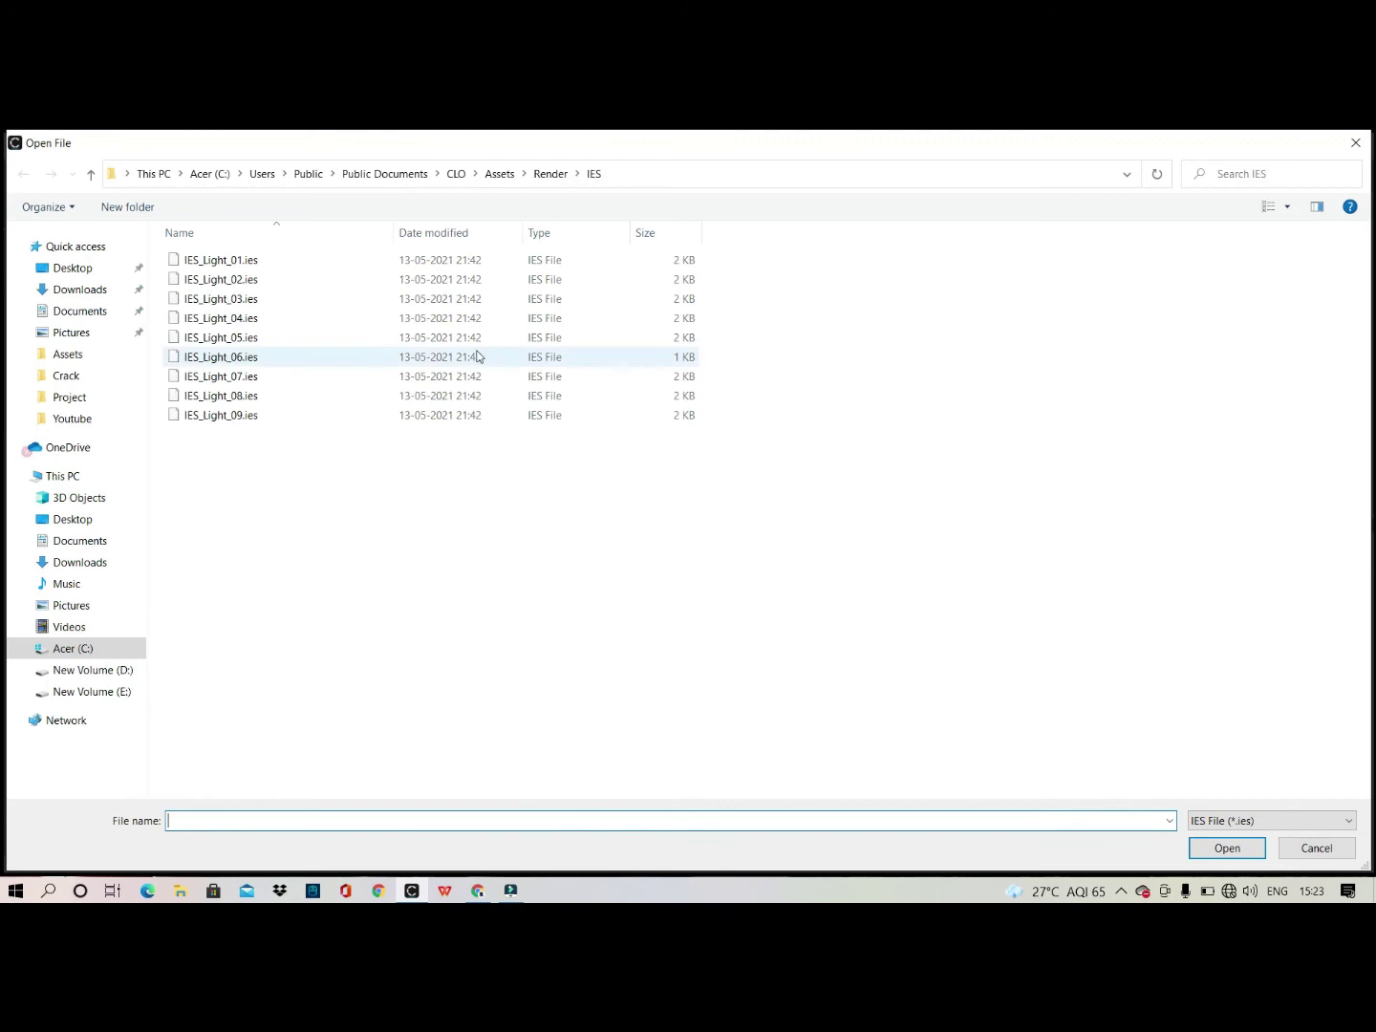
left_click(467, 356)
double_click(468, 355)
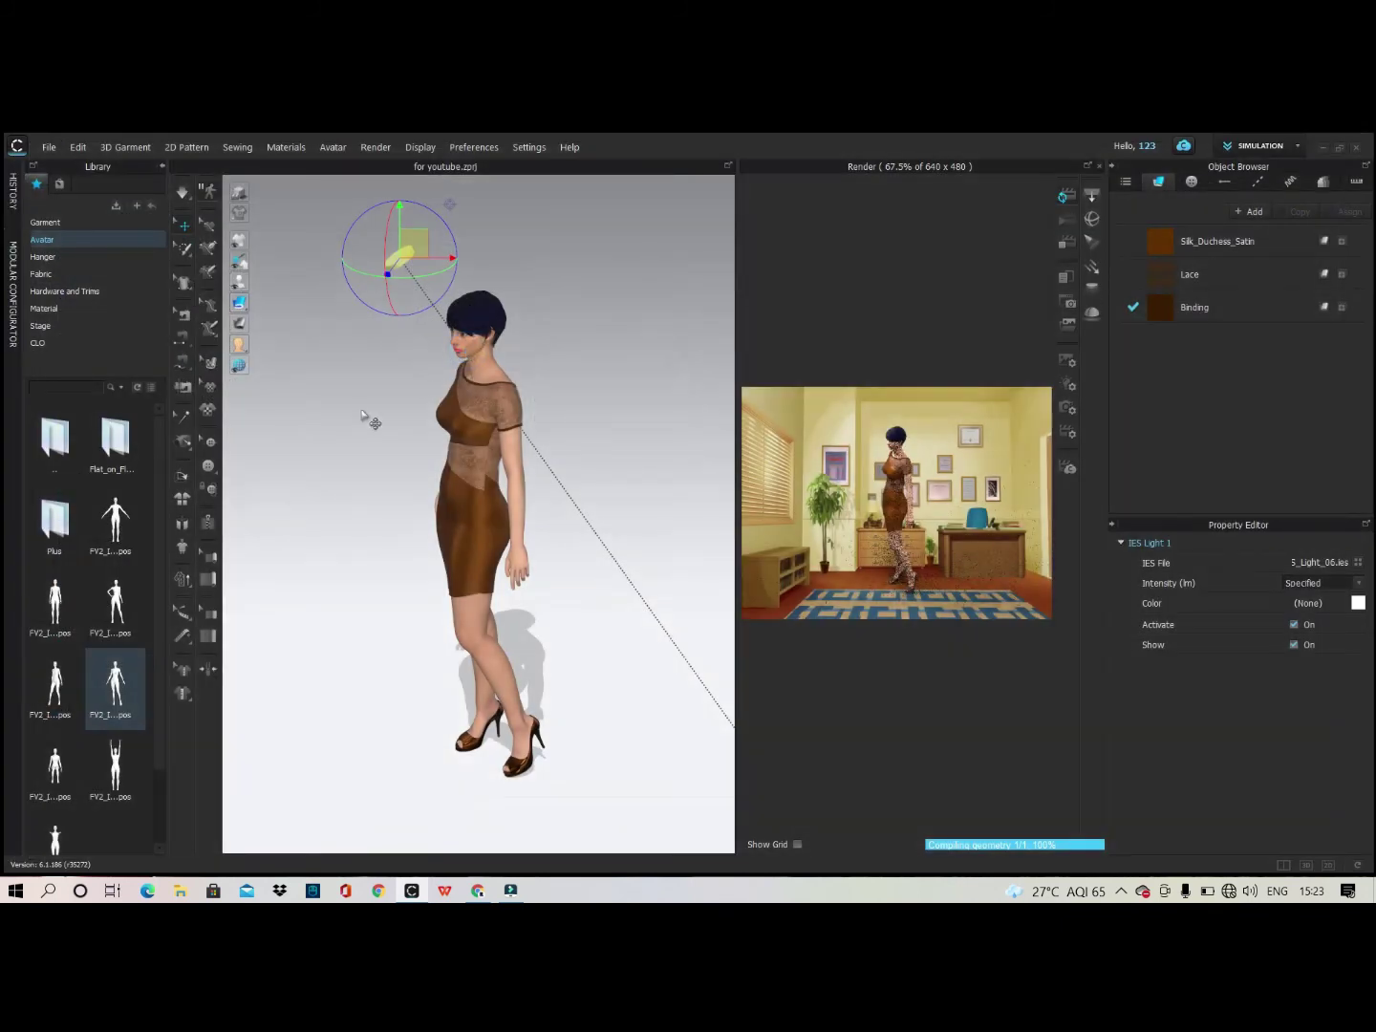
right_click_drag(438, 430, 498, 414)
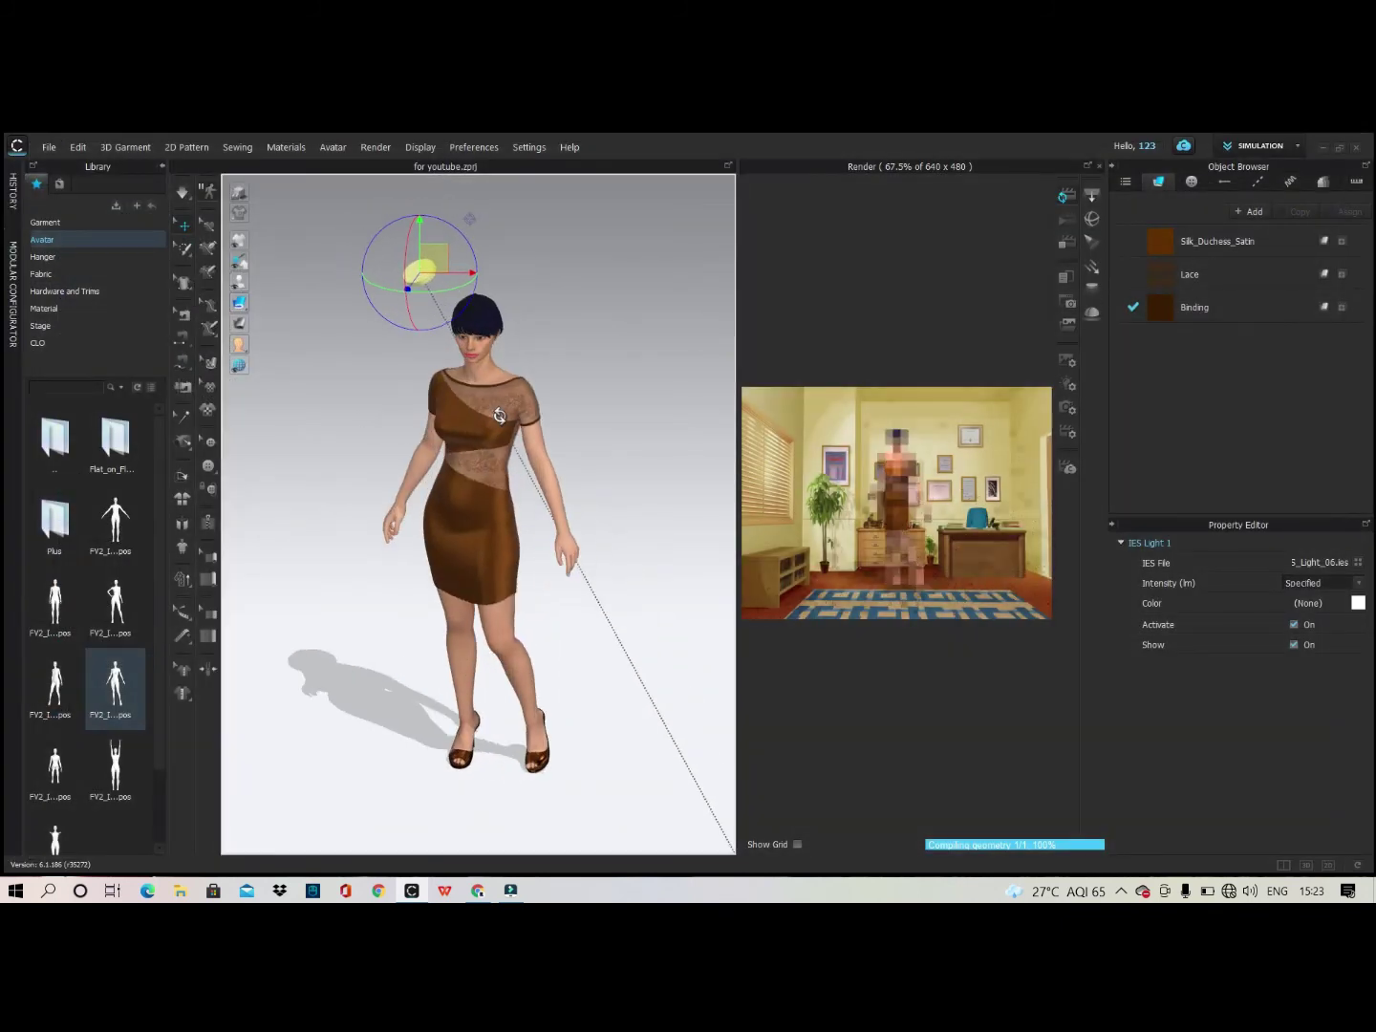
key("2")
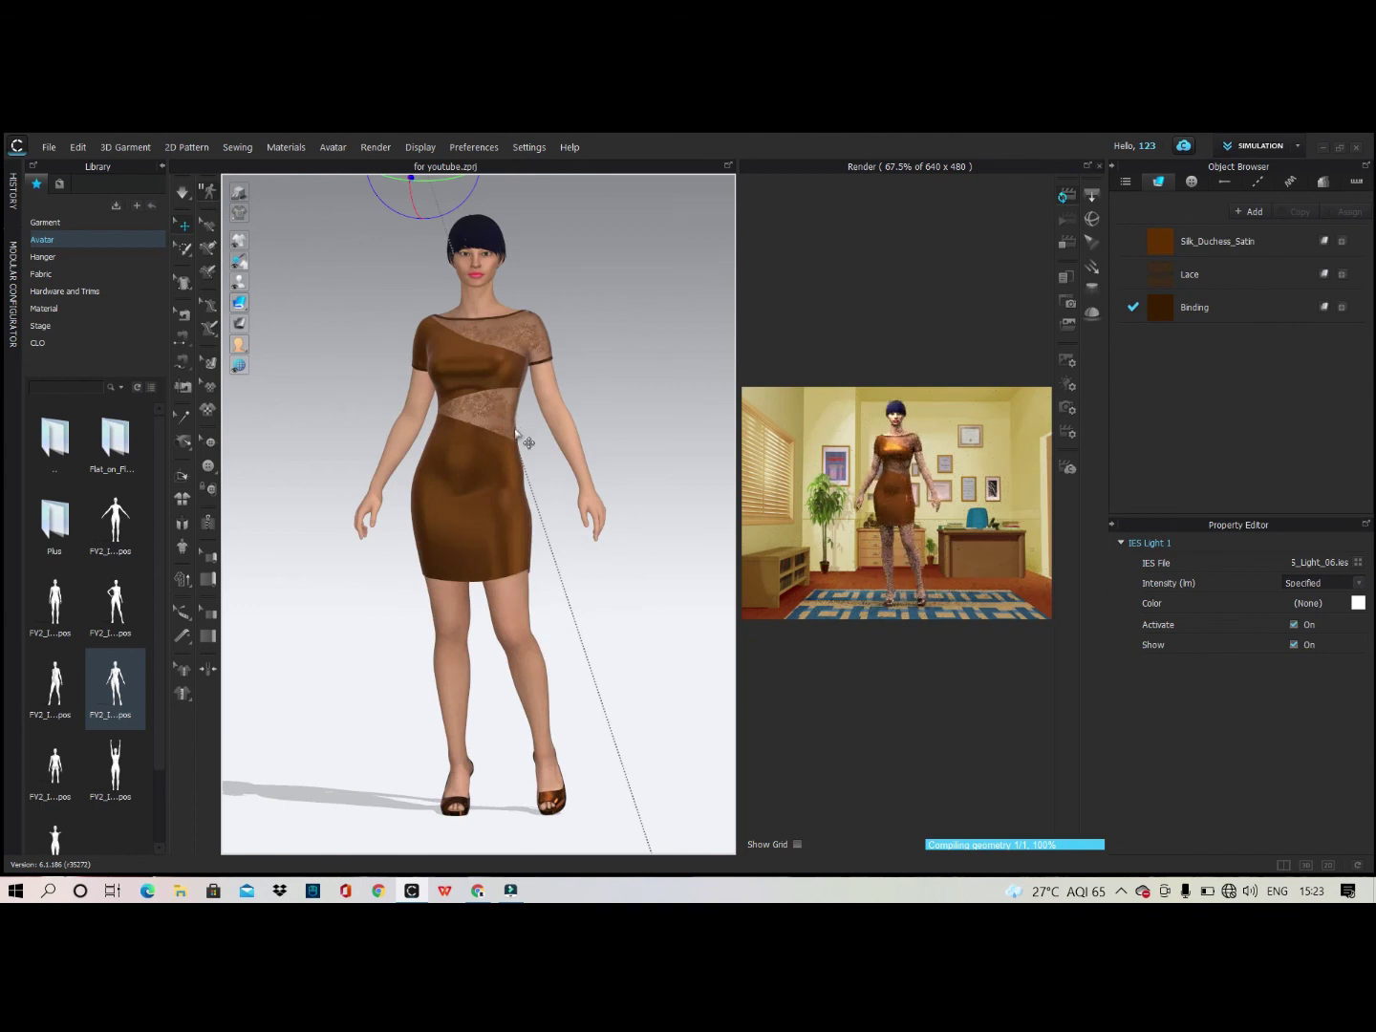
Refine the position and aim of the IES light on the avatar from the front and side views.
scroll(516, 435, "down", 3)
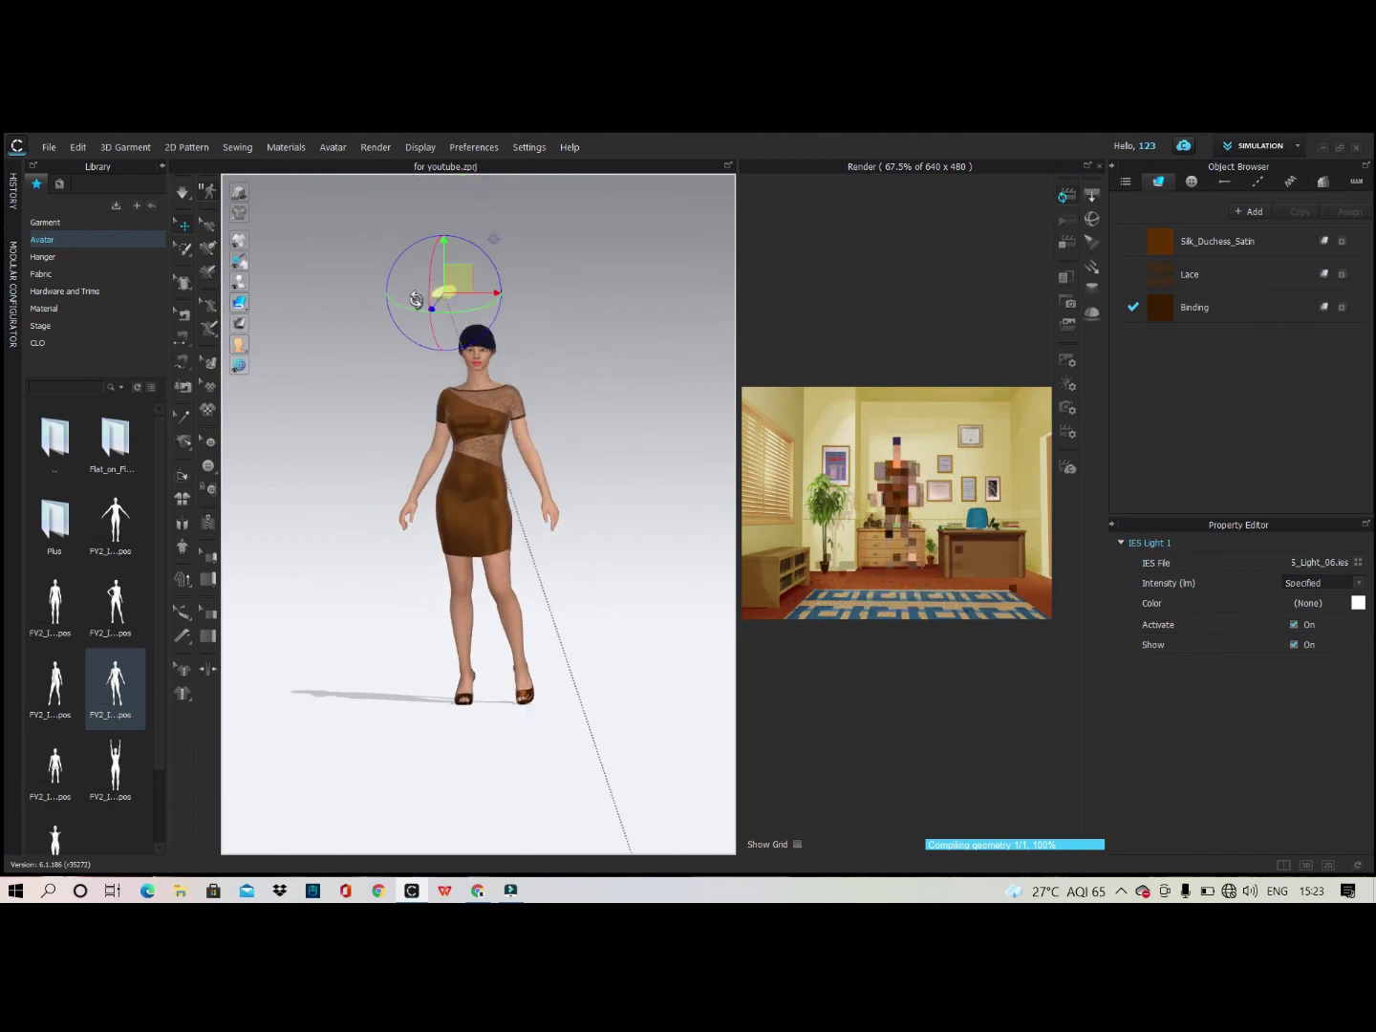
left_click_drag(428, 283, 465, 365)
key("3")
key("4")
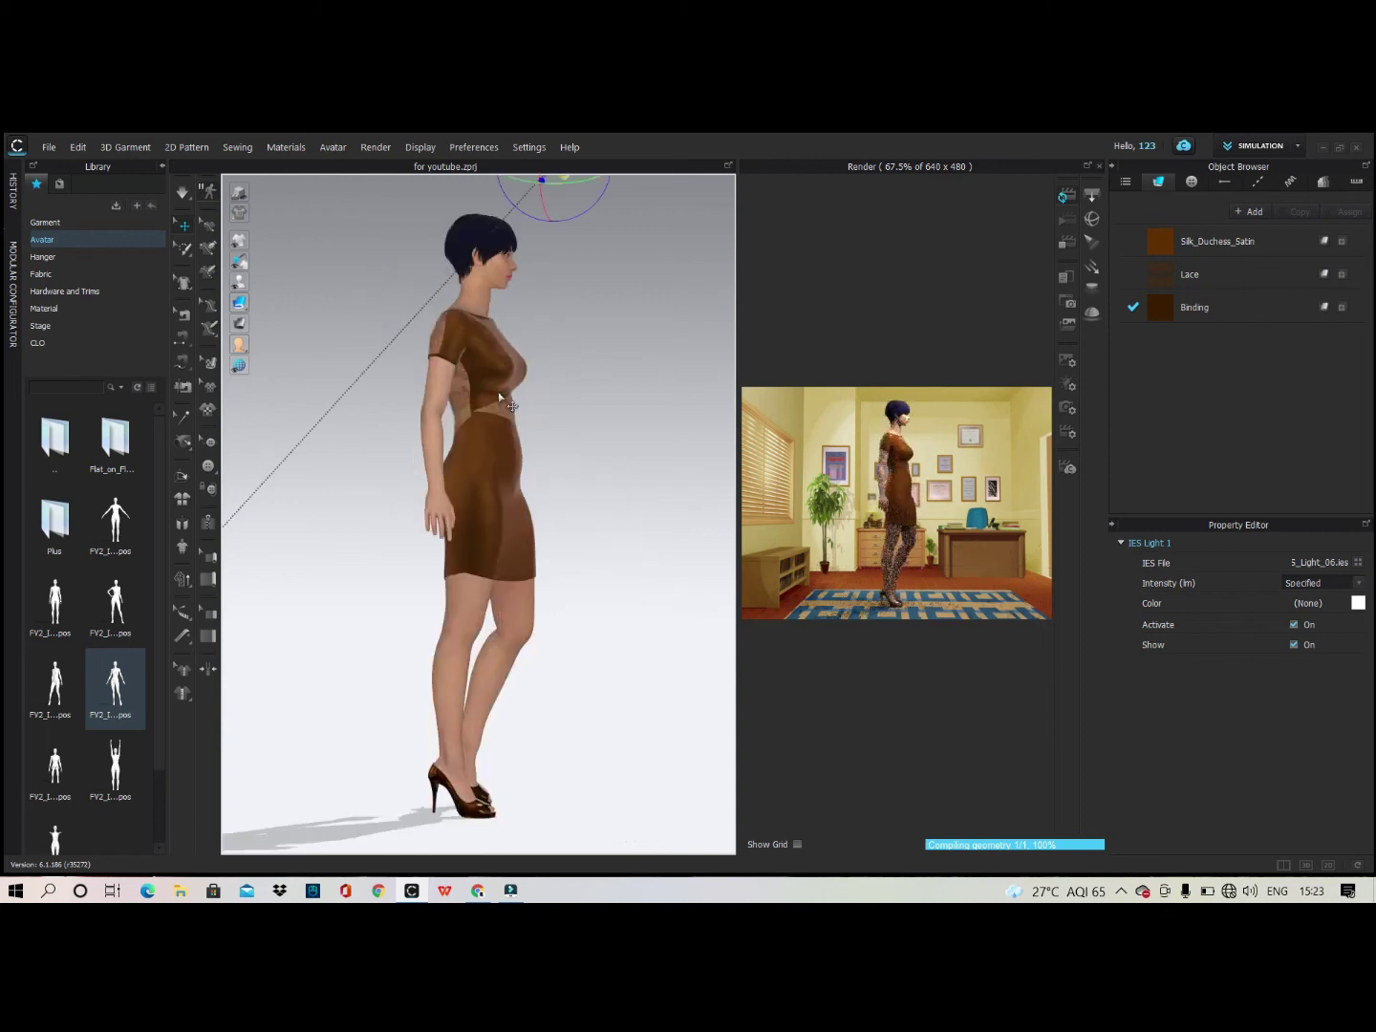
scroll(498, 391, "down", 3)
left_click_drag(555, 300, 609, 231)
key("2")
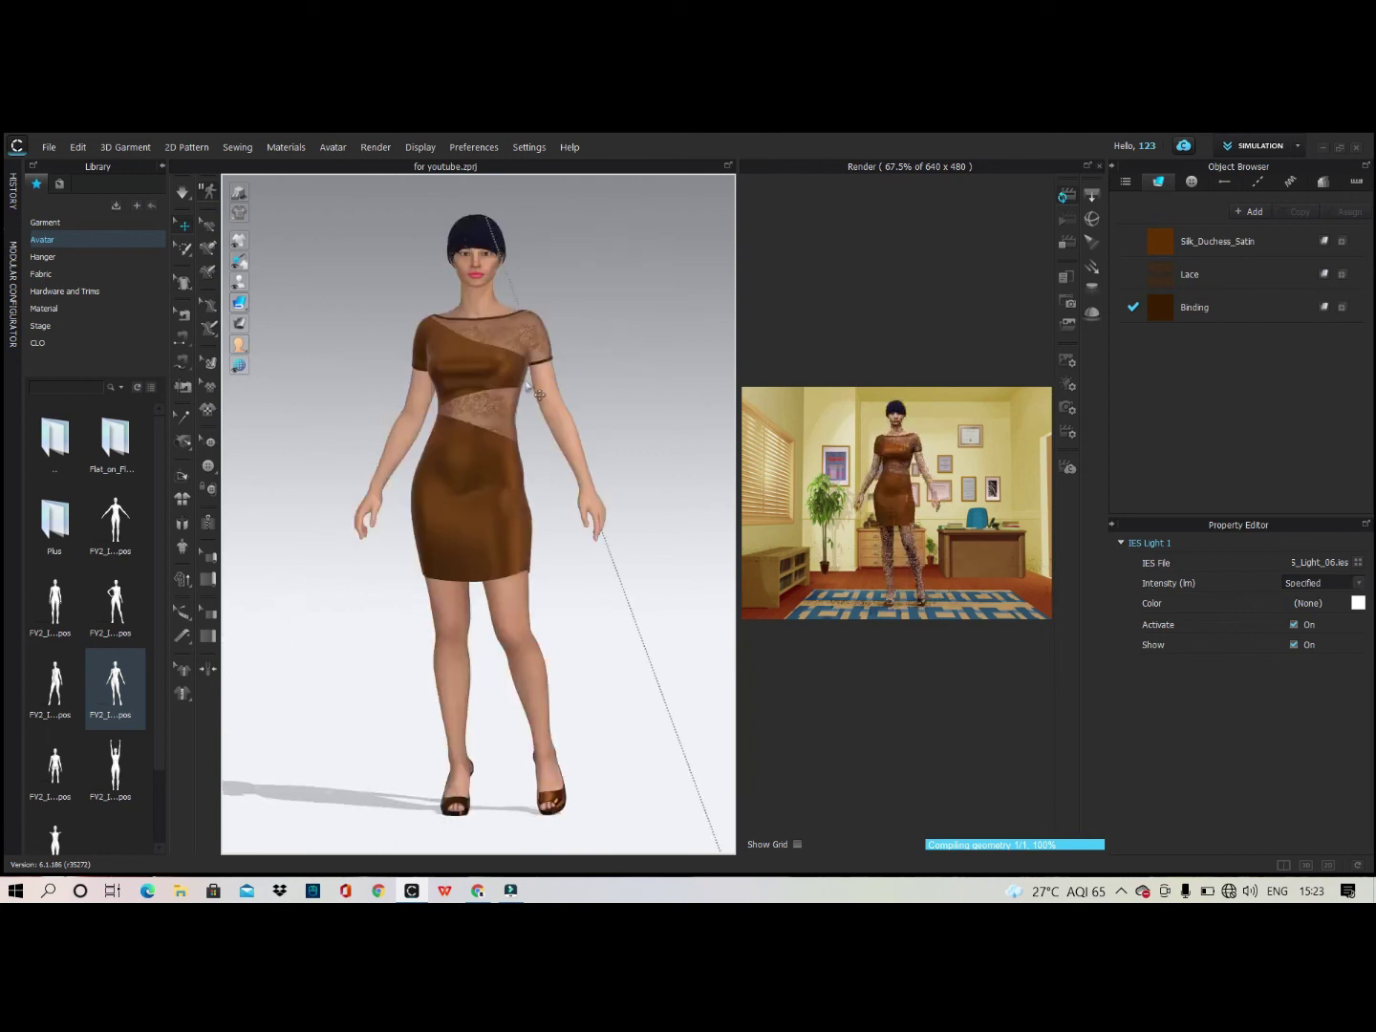
scroll(531, 390, "down", 1)
scroll(527, 383, "up", 2)
Deactivate the IES light to compare the lighting, and enlarge the render preview with the Library collapsed.
left_click(1294, 625)
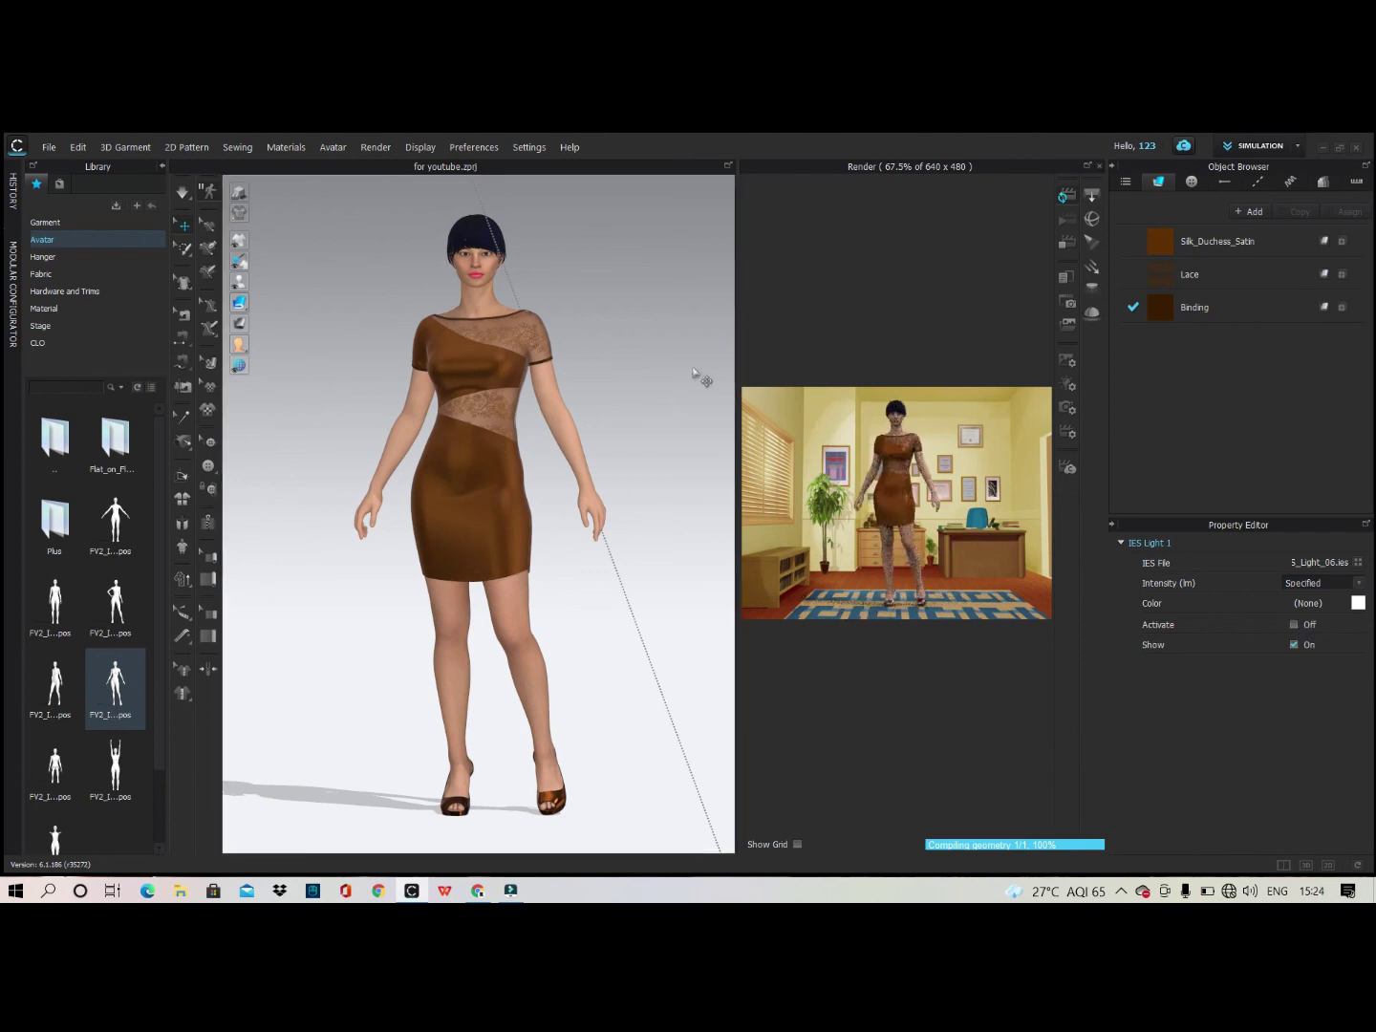
left_click_drag(737, 350, 417, 332)
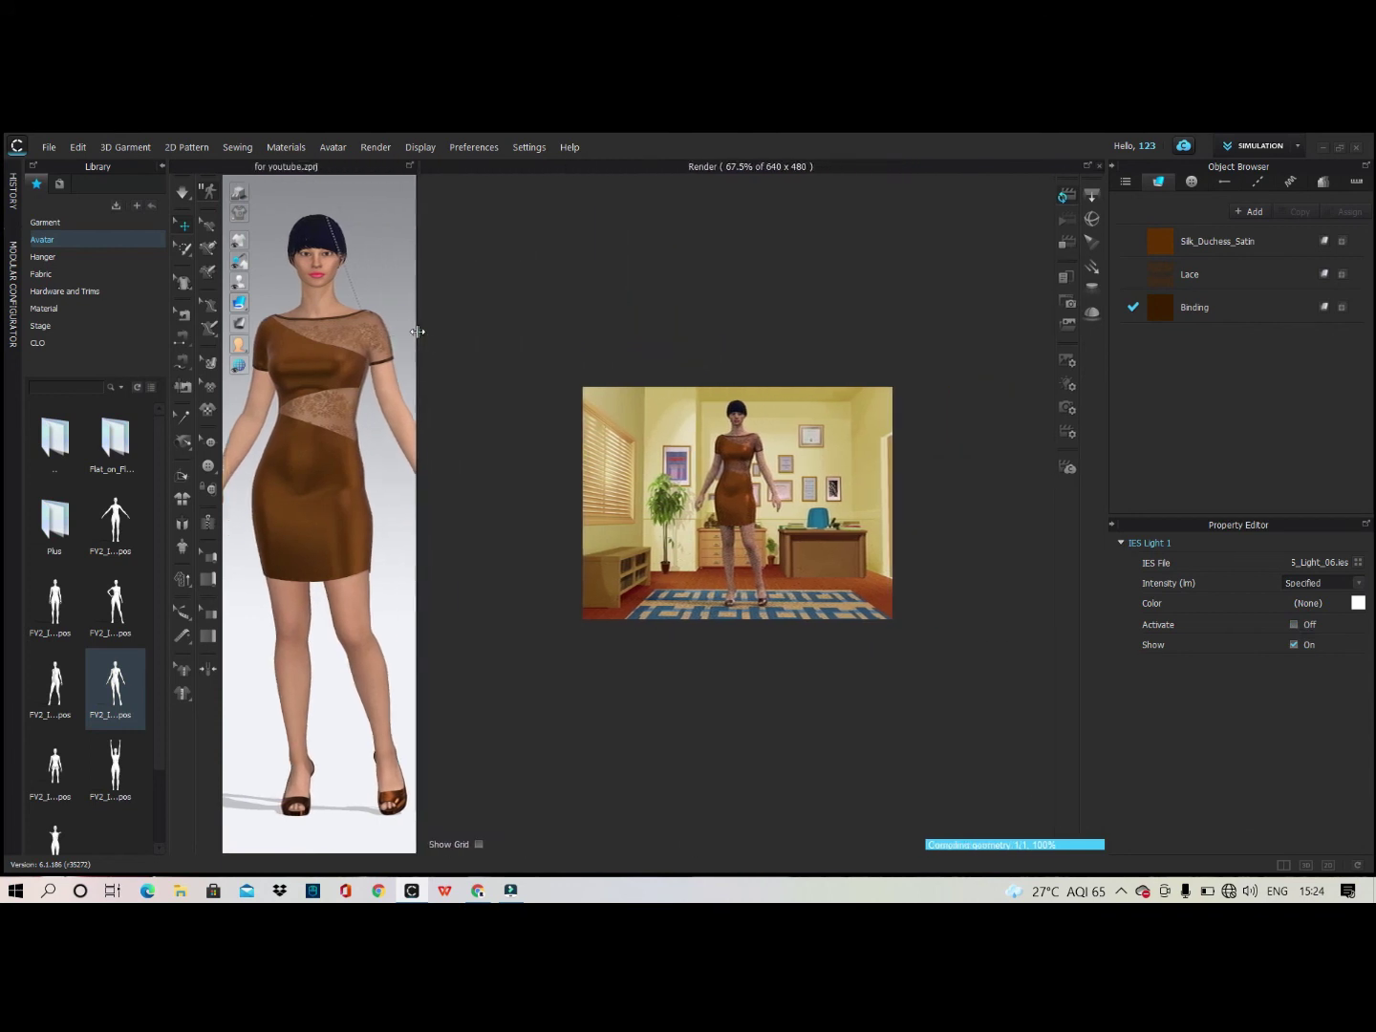
left_click(162, 165)
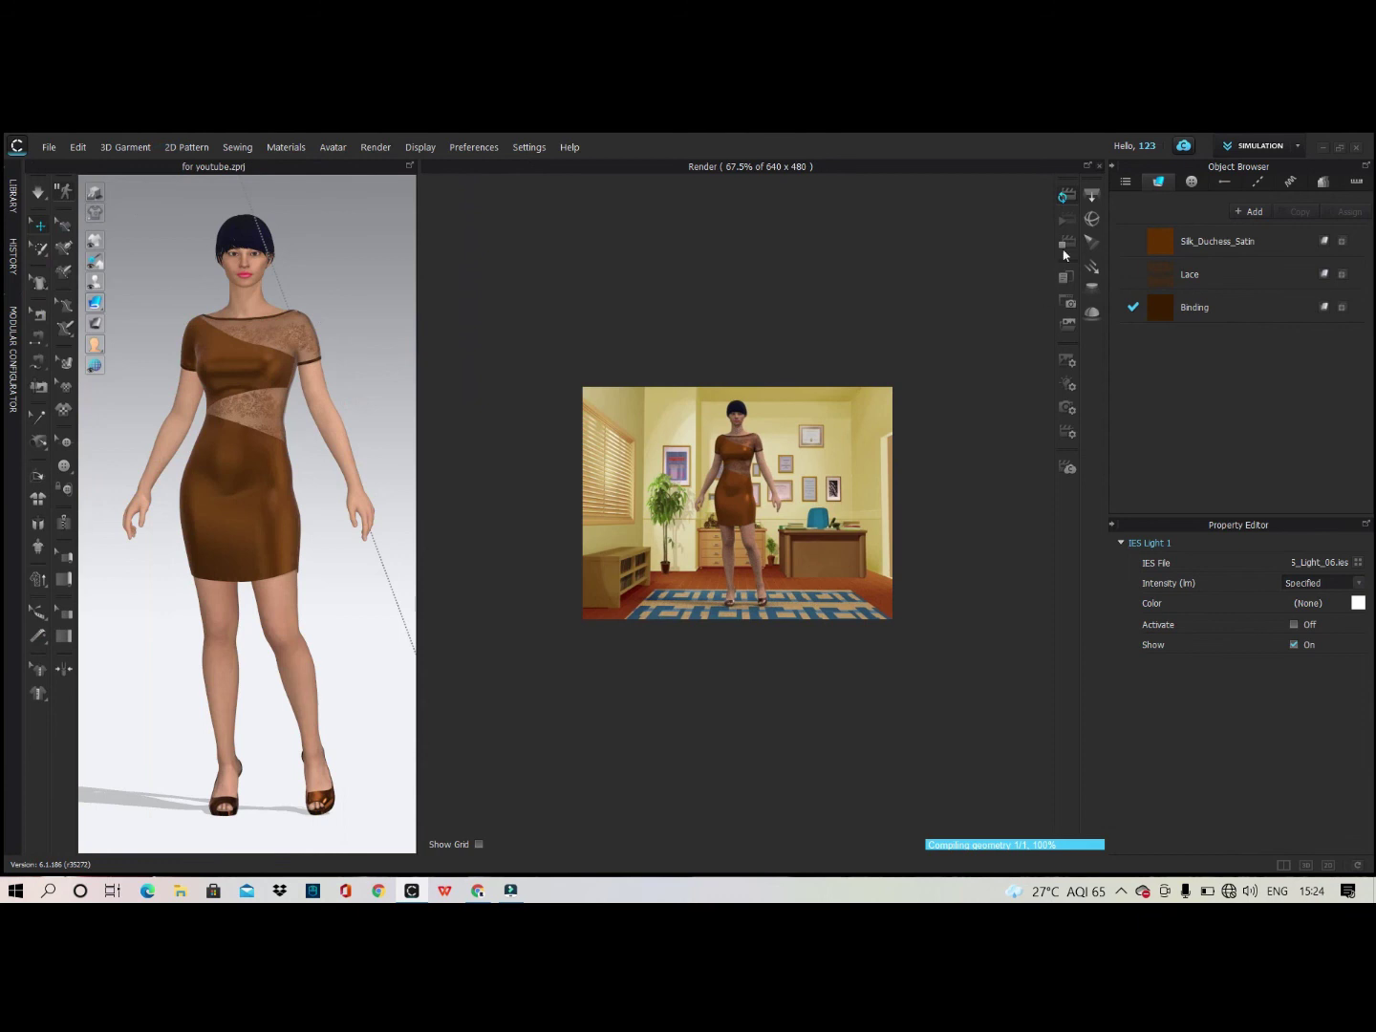
scroll(826, 507, "down", 1)
scroll(827, 501, "up", 5)
scroll(829, 499, "up", 2)
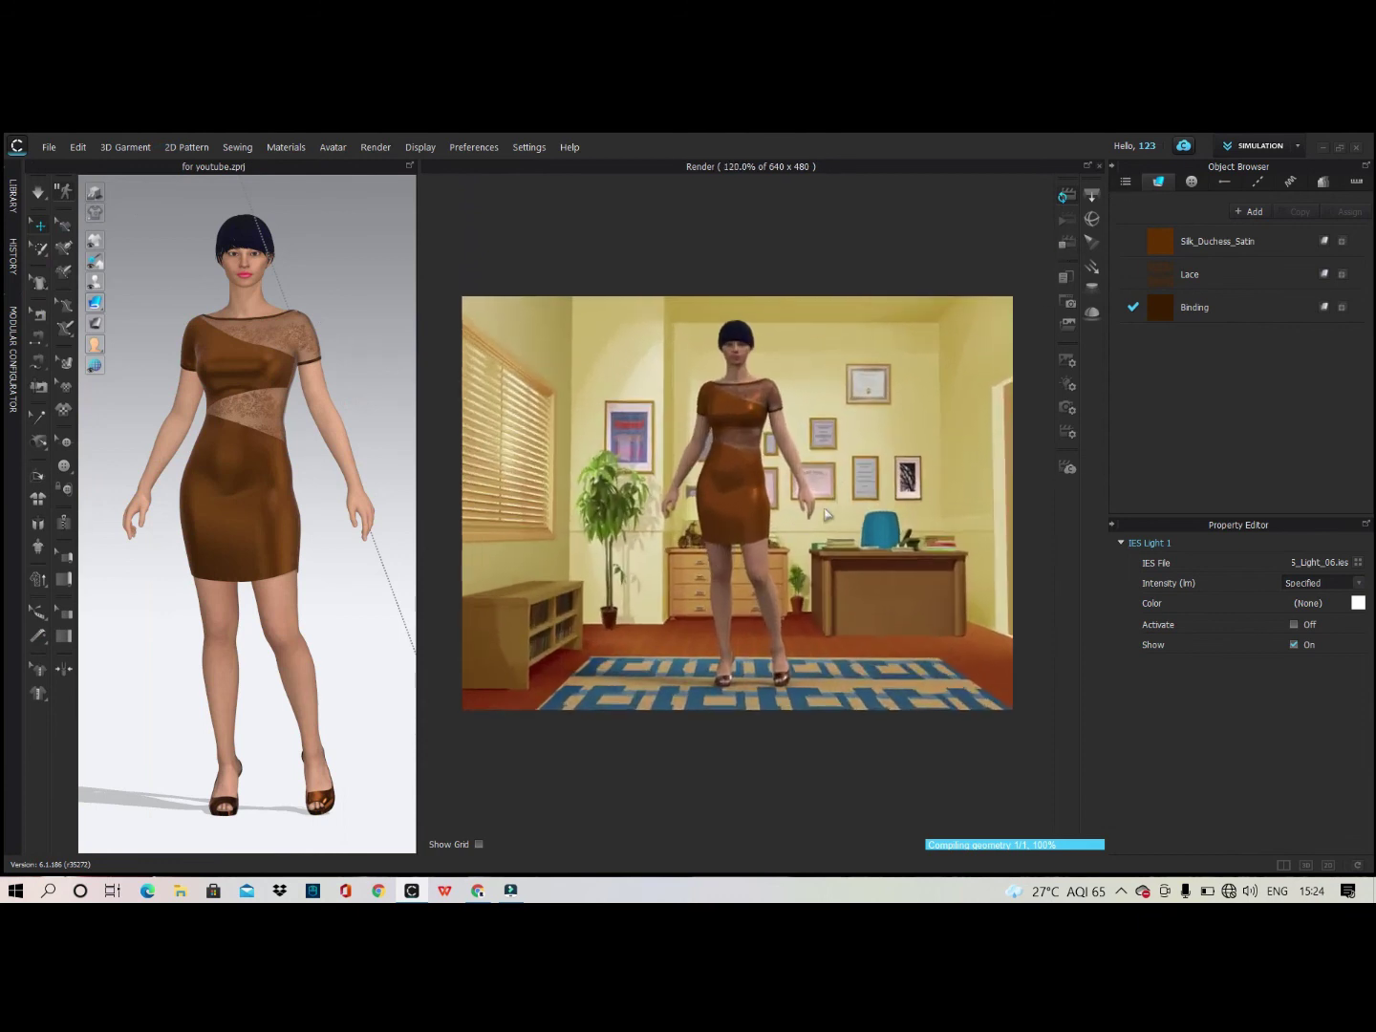
scroll(827, 516, "up", 1)
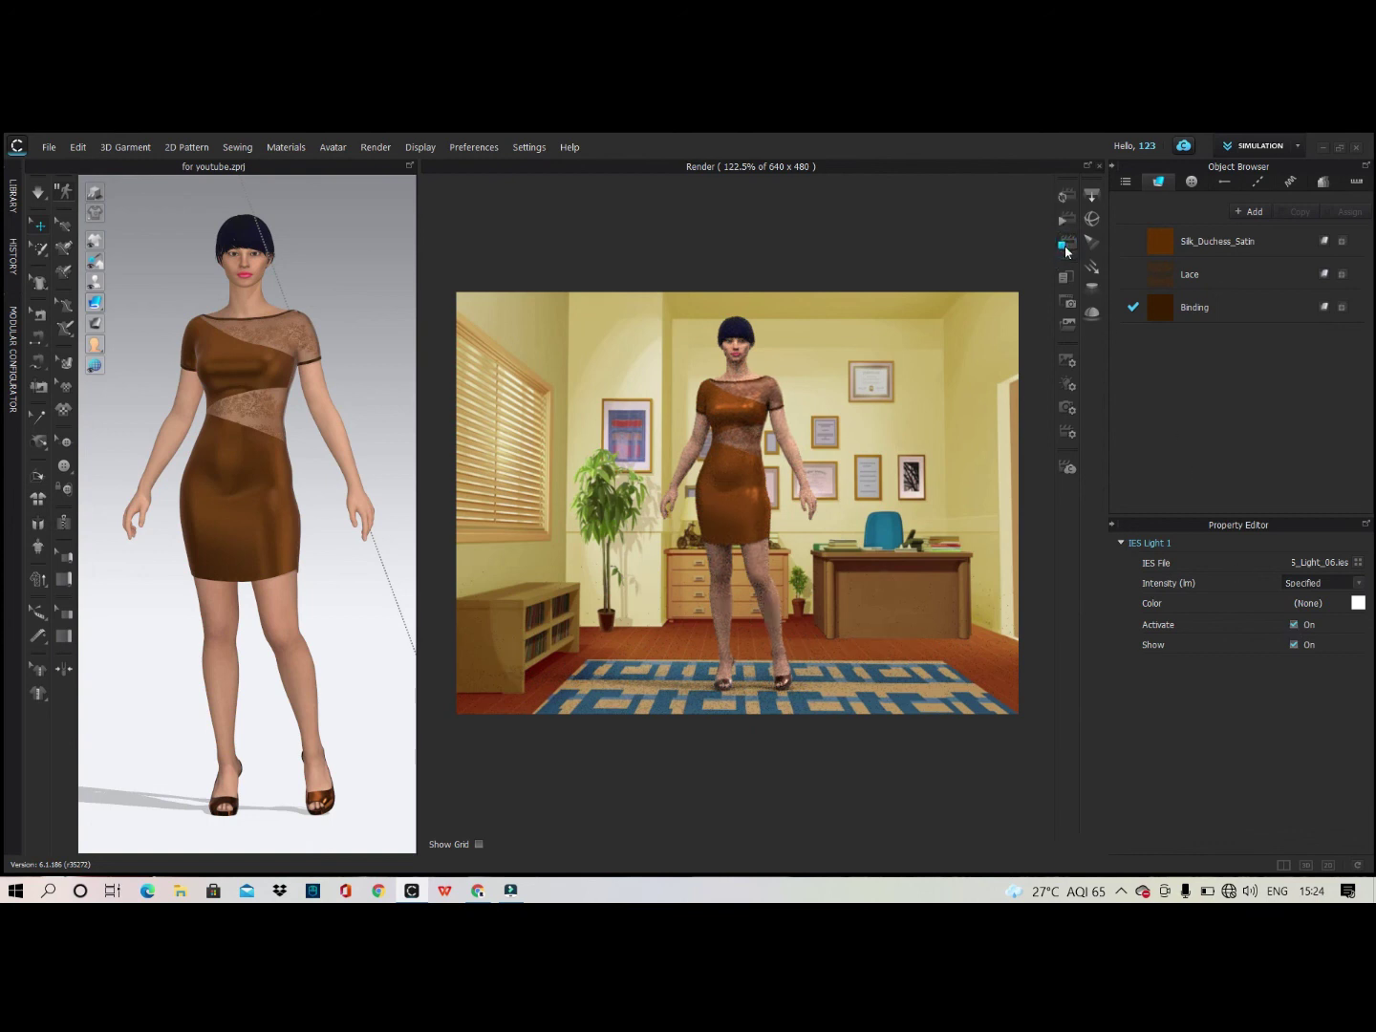
Set the render's image size to A3 with a resolution of 300 ppi.
left_click(1076, 382)
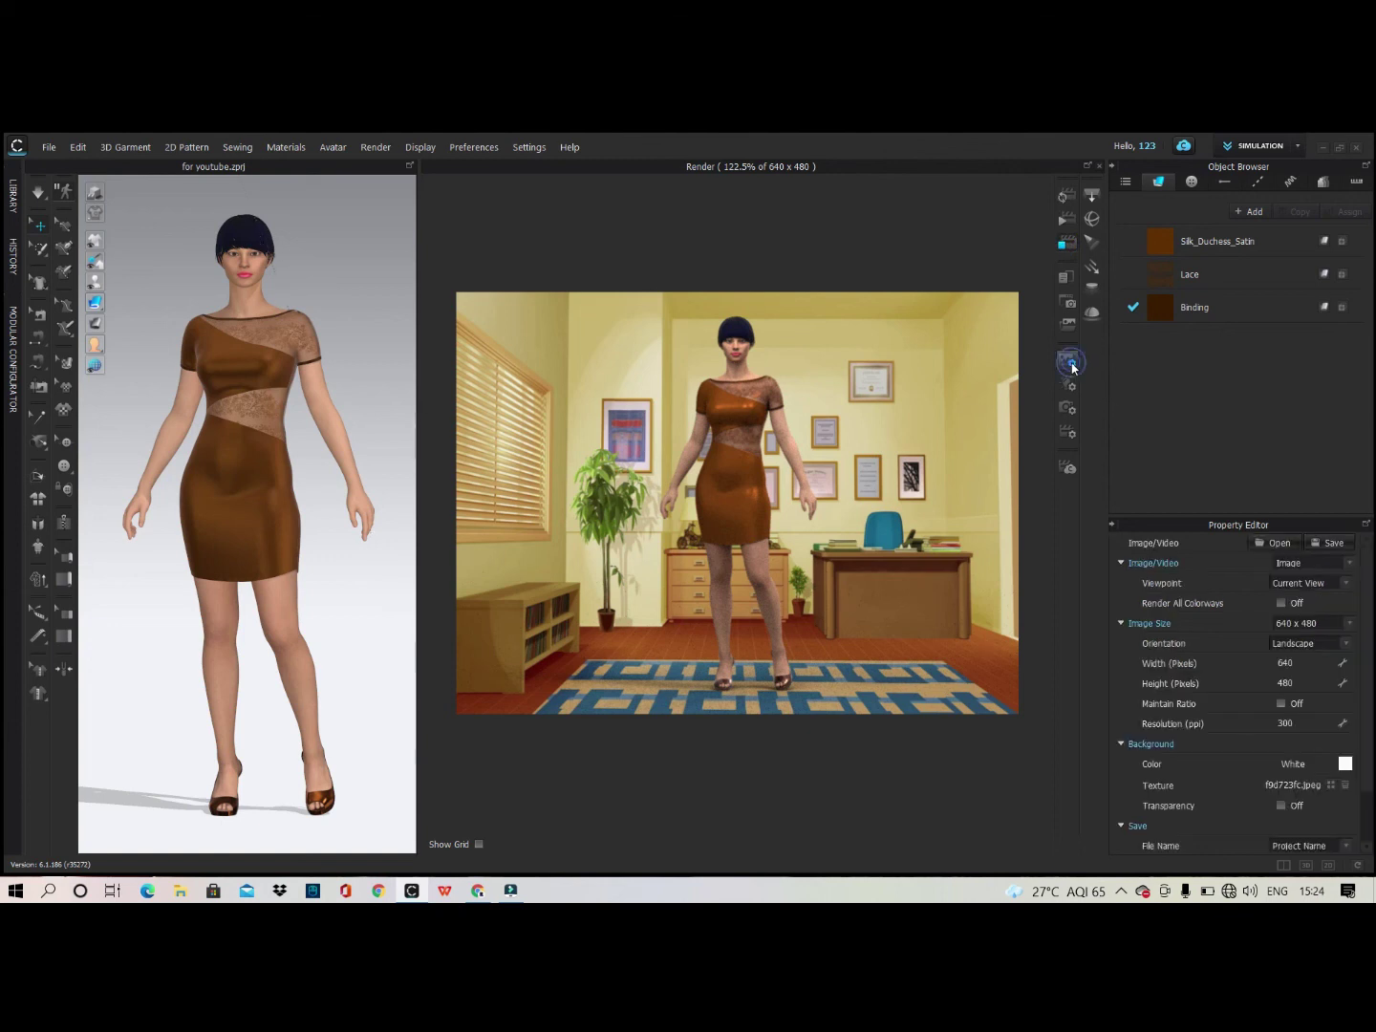
left_click(1304, 628)
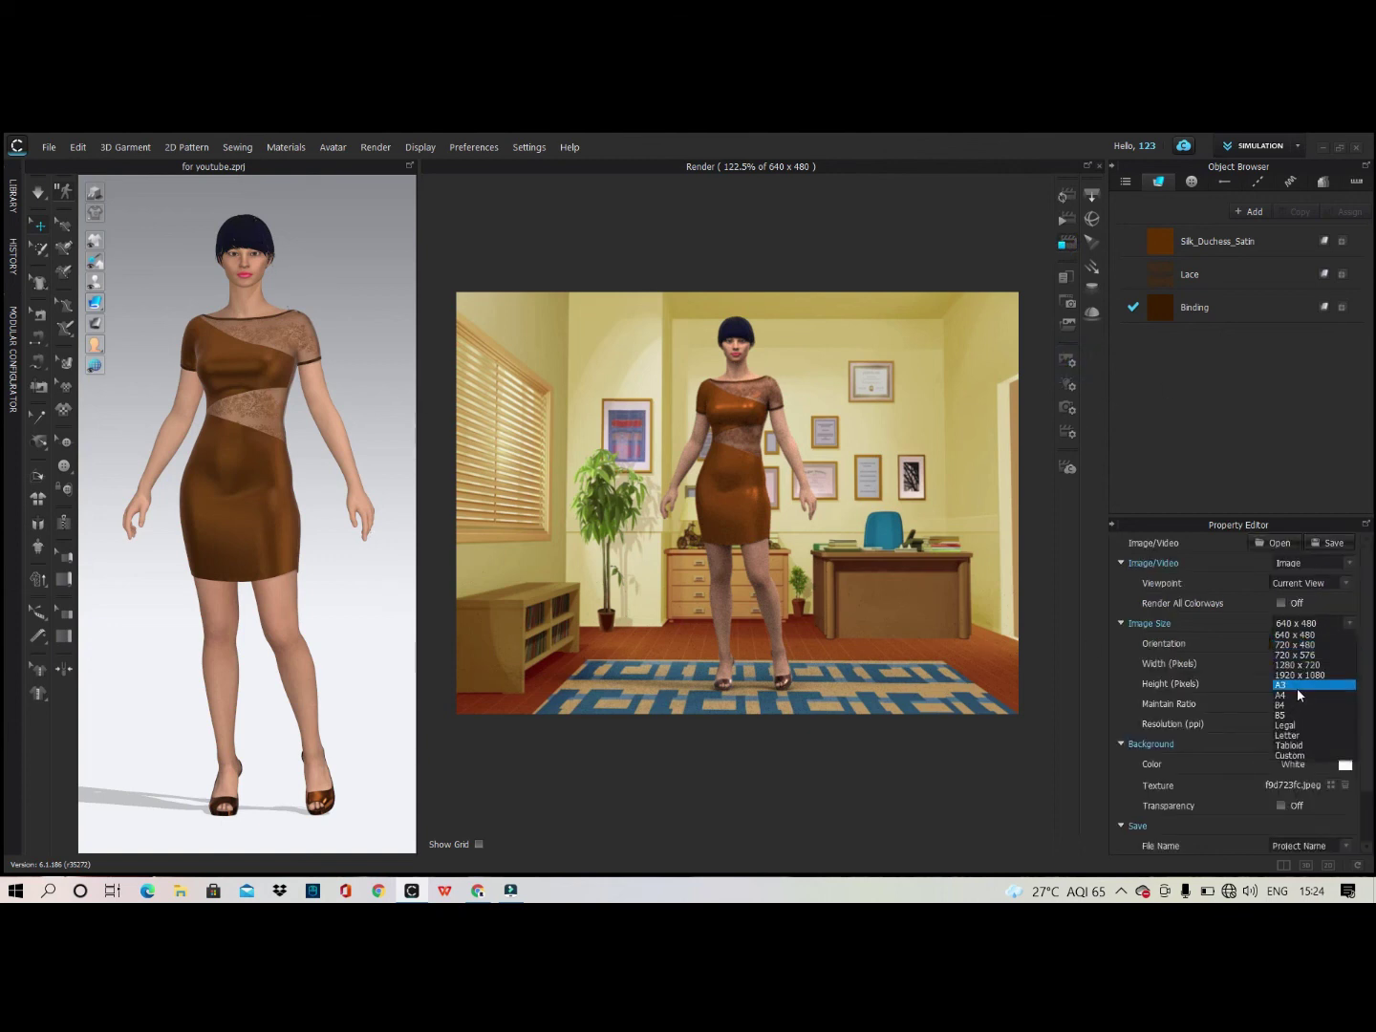
left_click(1297, 685)
left_click(1307, 742)
type("300")
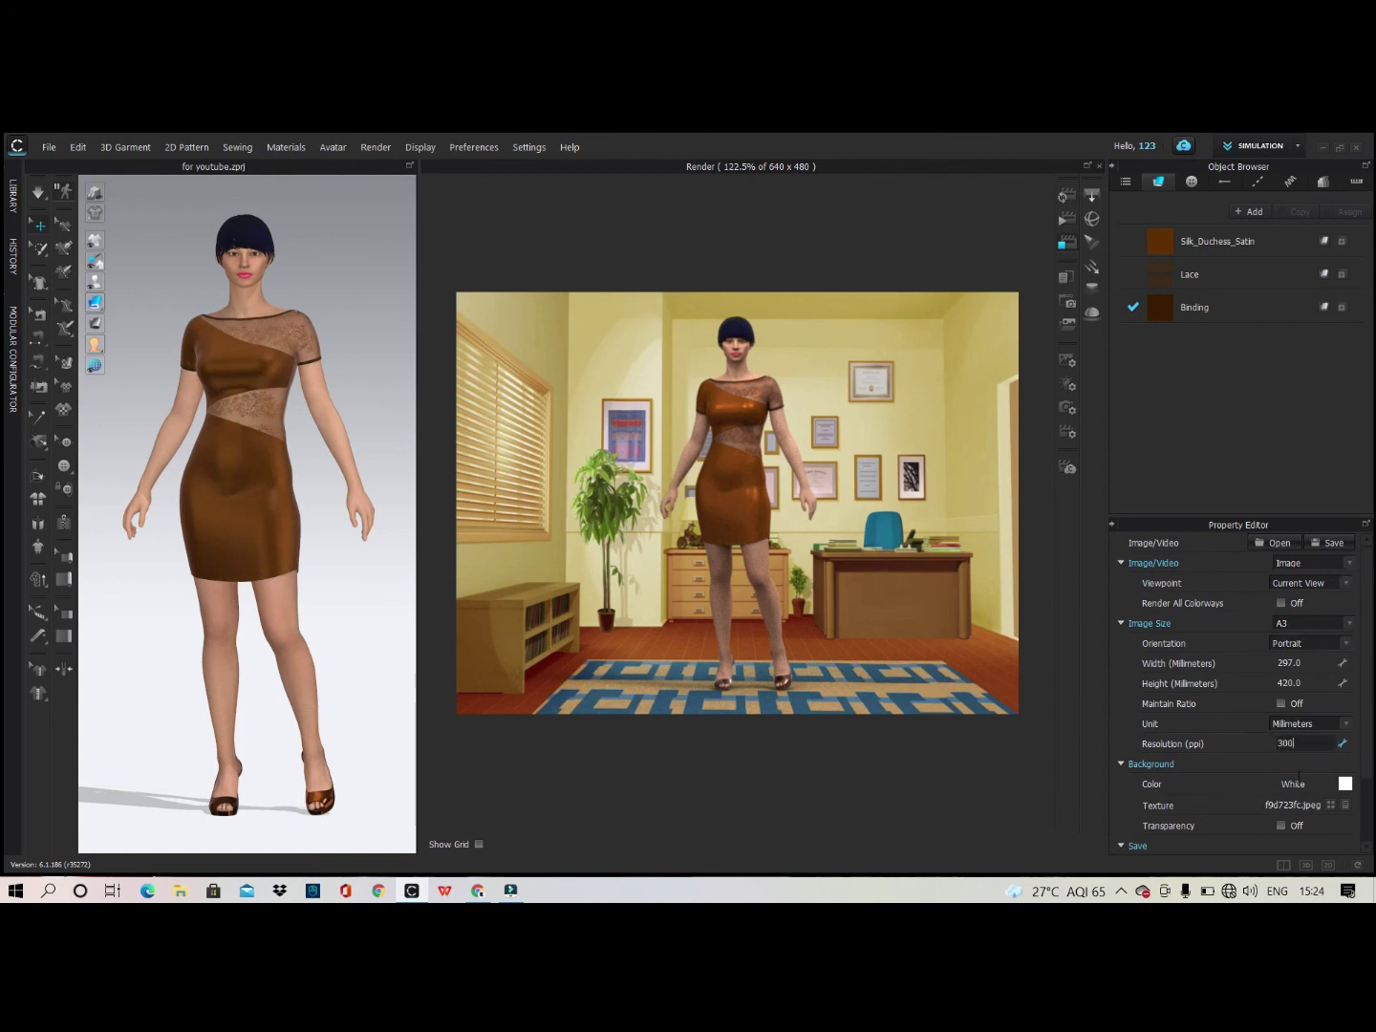
key("Return")
scroll(1189, 694, "down", 2)
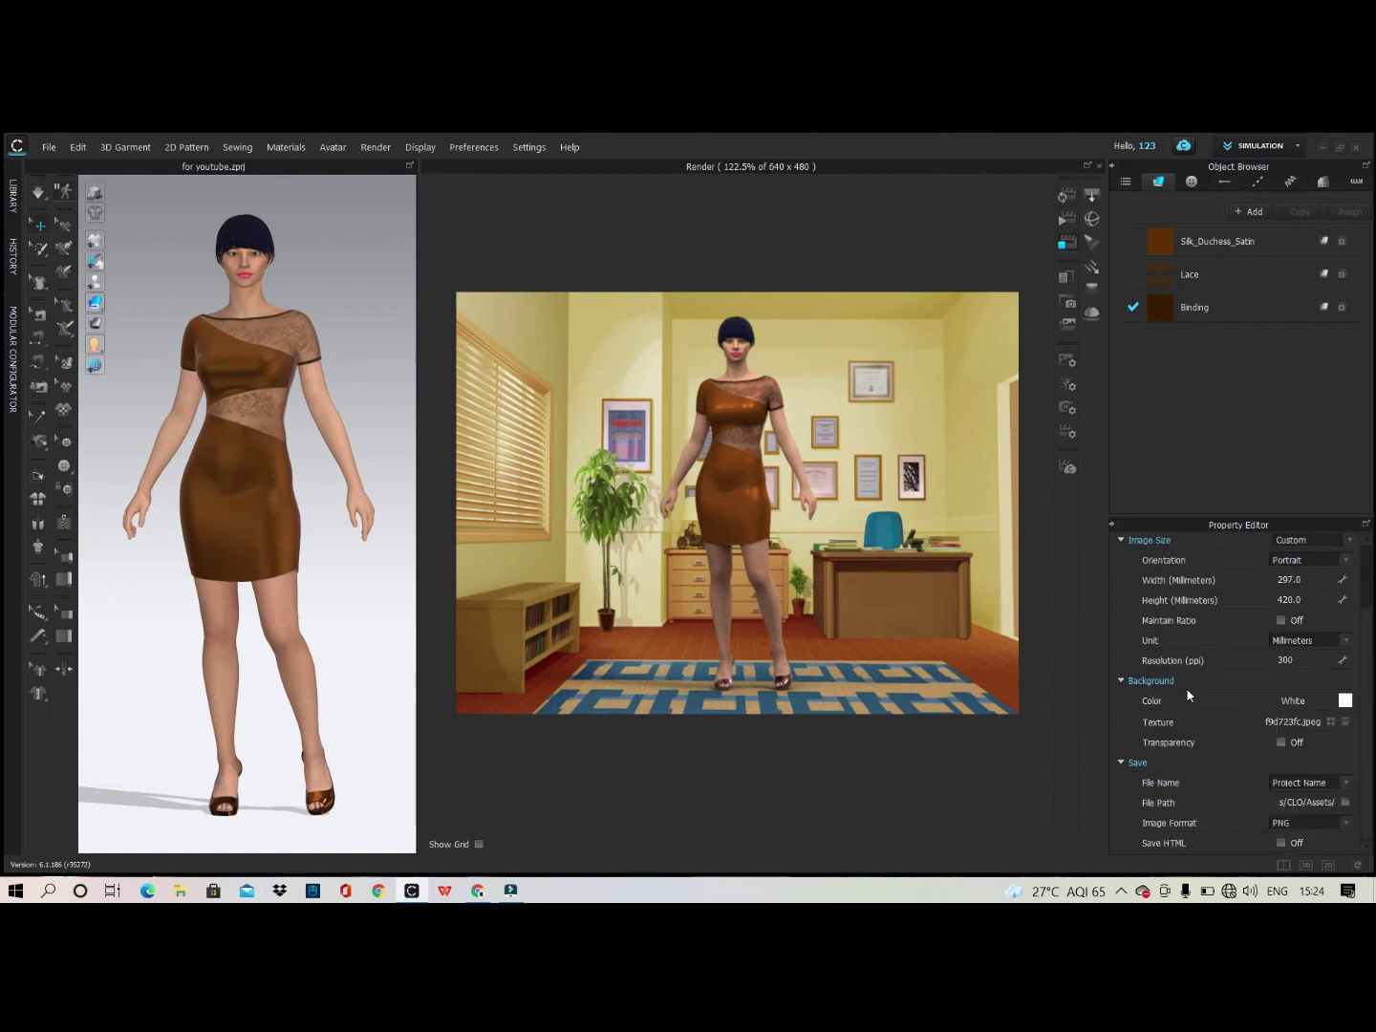